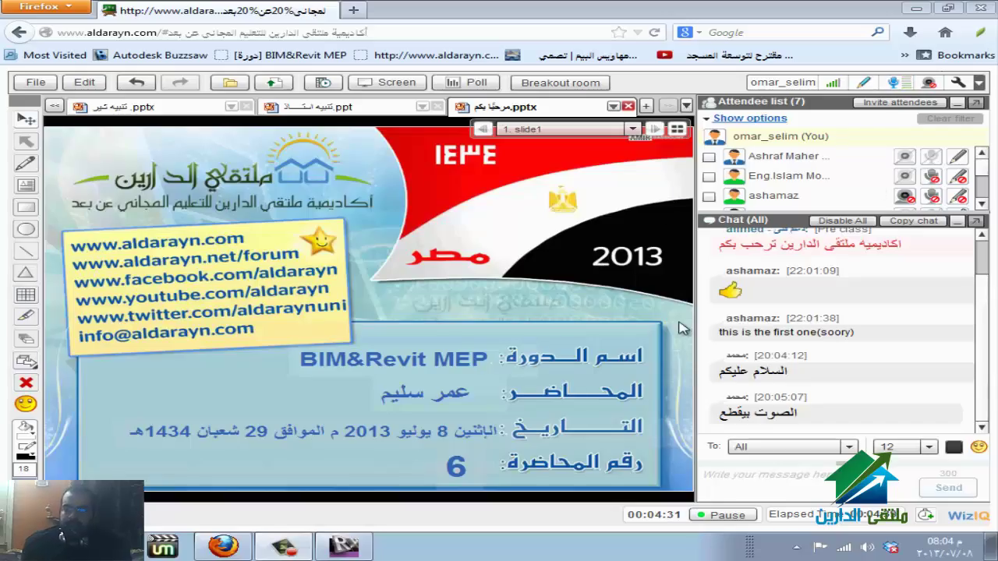
Show the notice .pptx with the audio, browser and sharing instructions on the whiteboard.
left_click(110, 106)
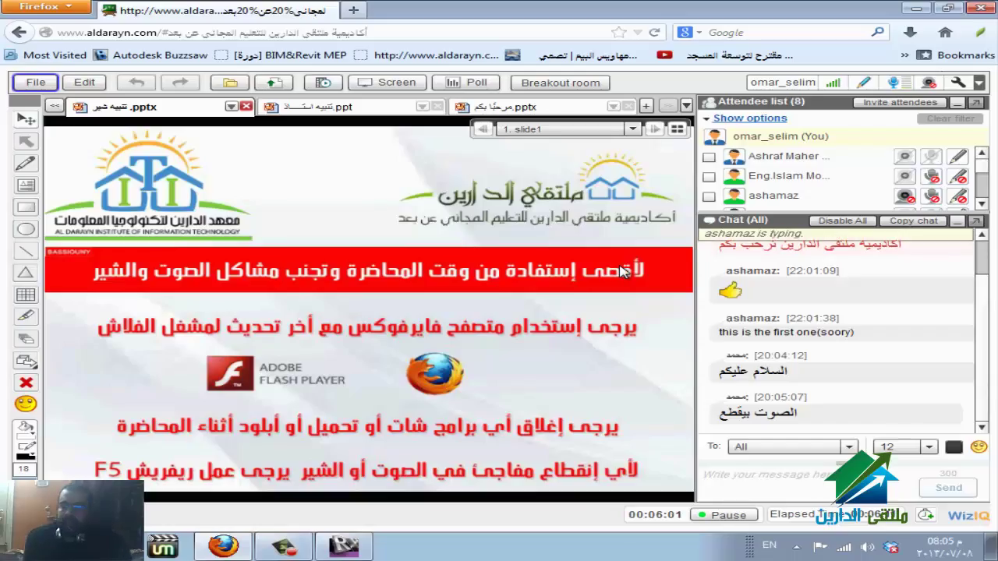
Switch to the welcome .pptx showing the BIM&Revit MEP course details for lecture 6.
left_click(518, 109)
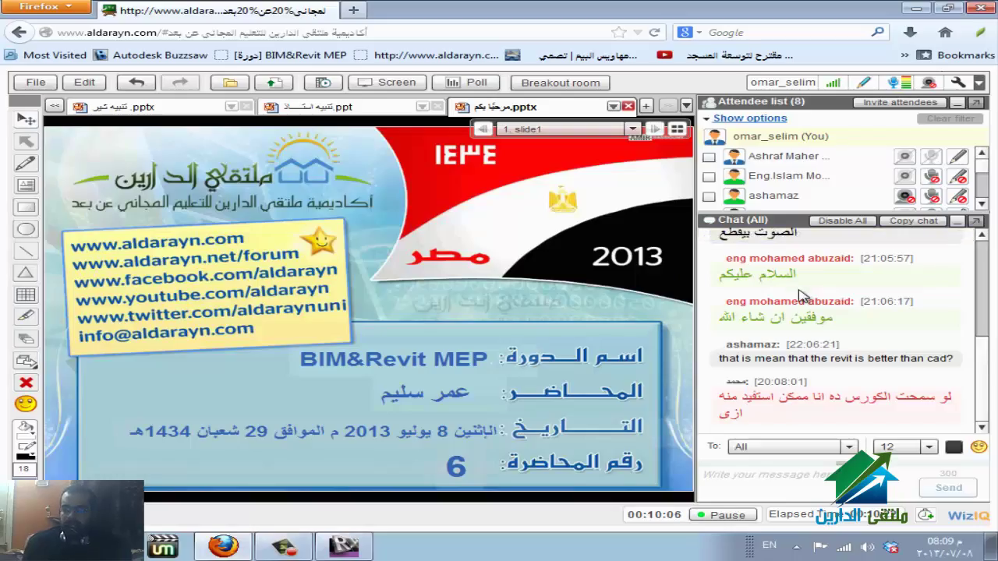
Start desktop screen sharing, then bring the browser with the security warning back up.
left_click(374, 87)
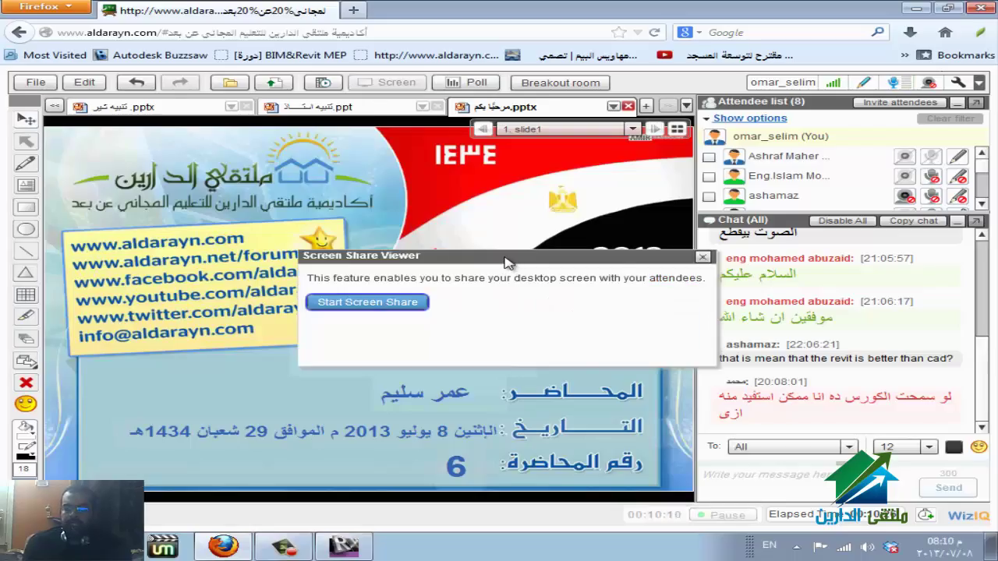
left_click(369, 304)
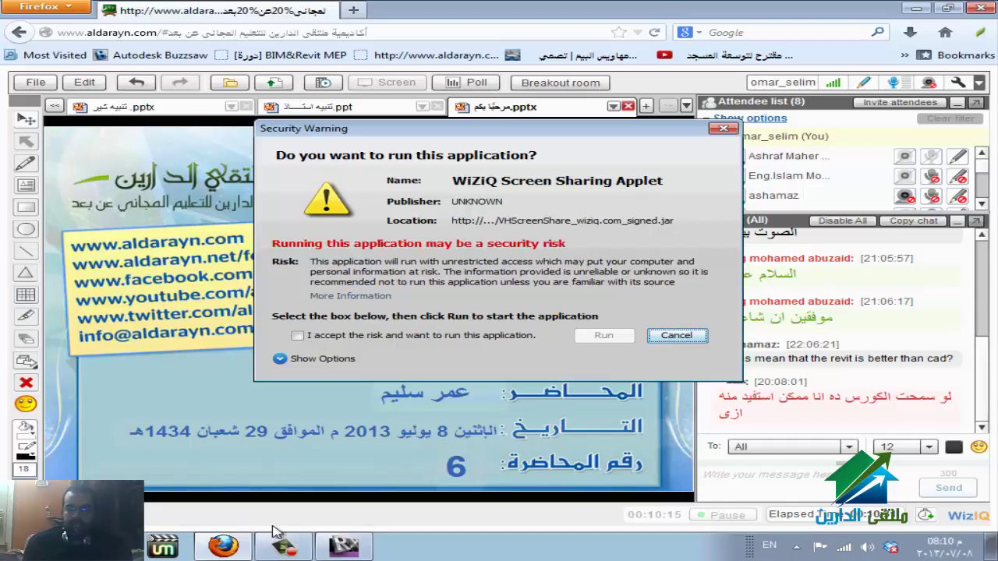
left_click(223, 547)
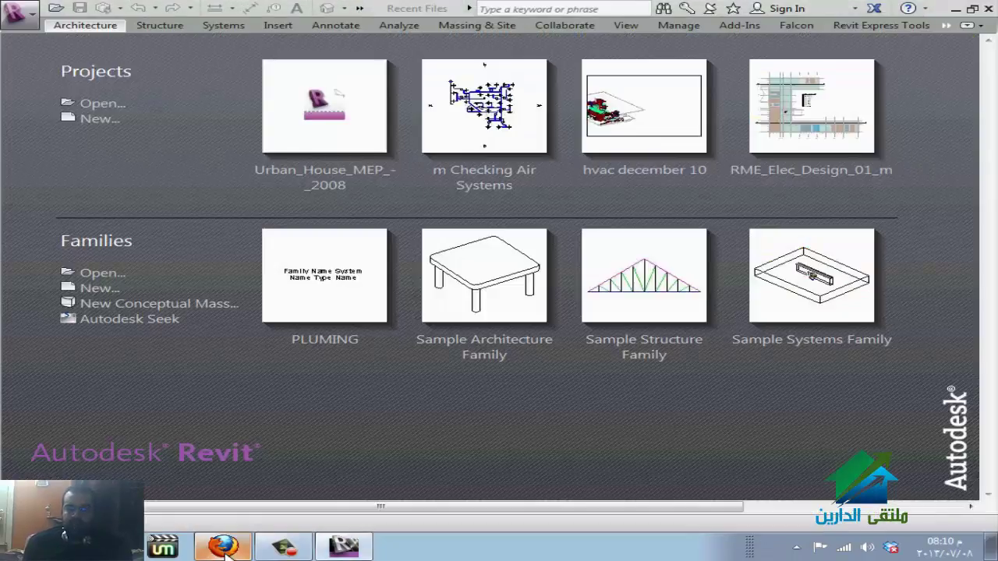
left_click(232, 548)
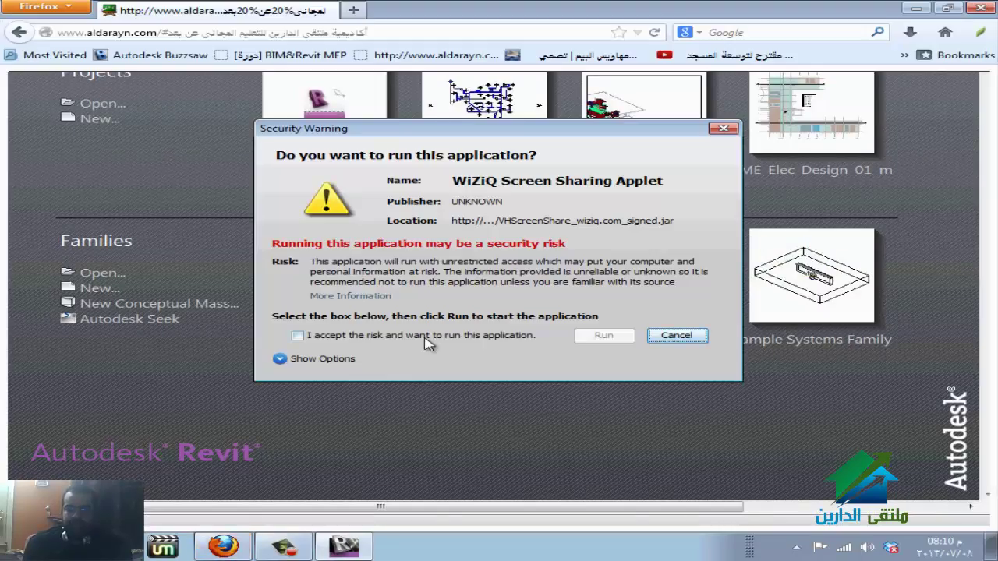
Accept the Java risk, run the sharing applet and allow its unsigned components.
left_click(424, 338)
left_click(612, 341)
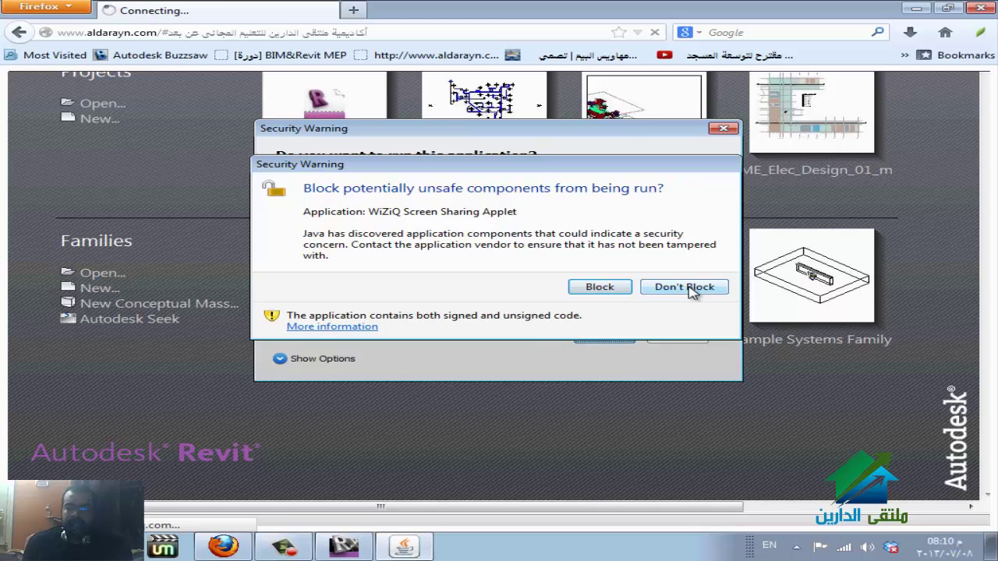
left_click(686, 288)
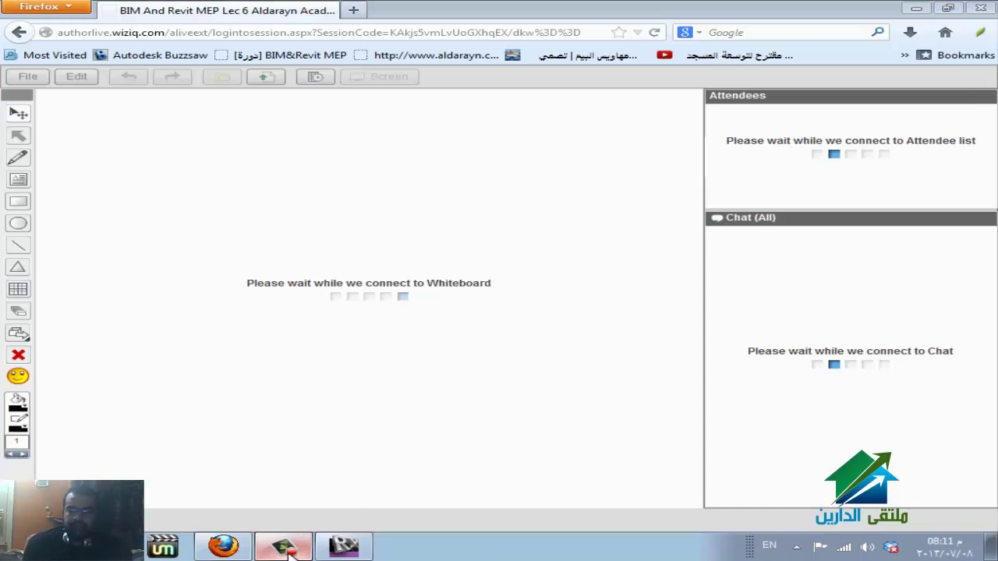
Hide the 'Your audio/video' popup, then select and deselect a student's Revit chat question.
left_click(285, 548)
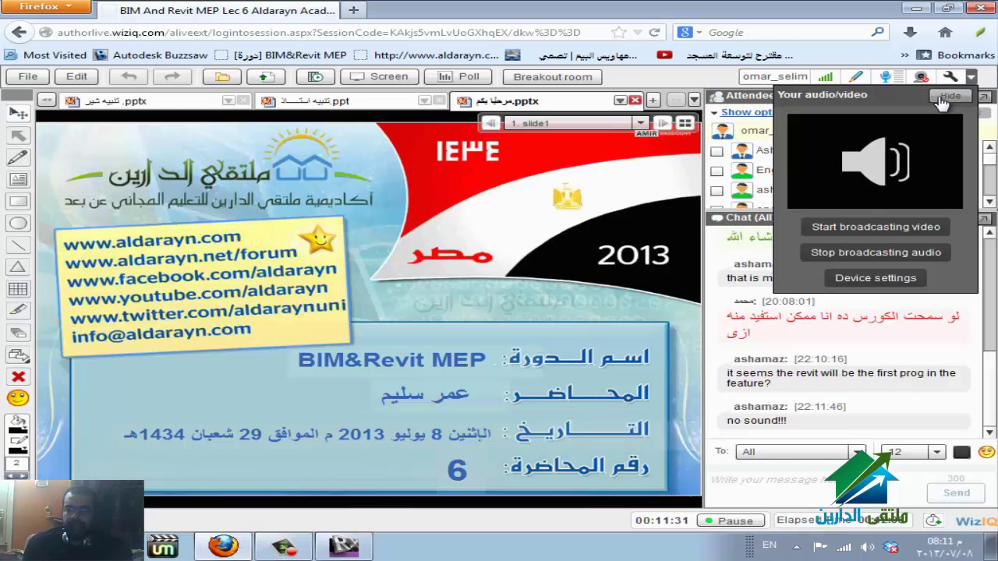
left_click(943, 99)
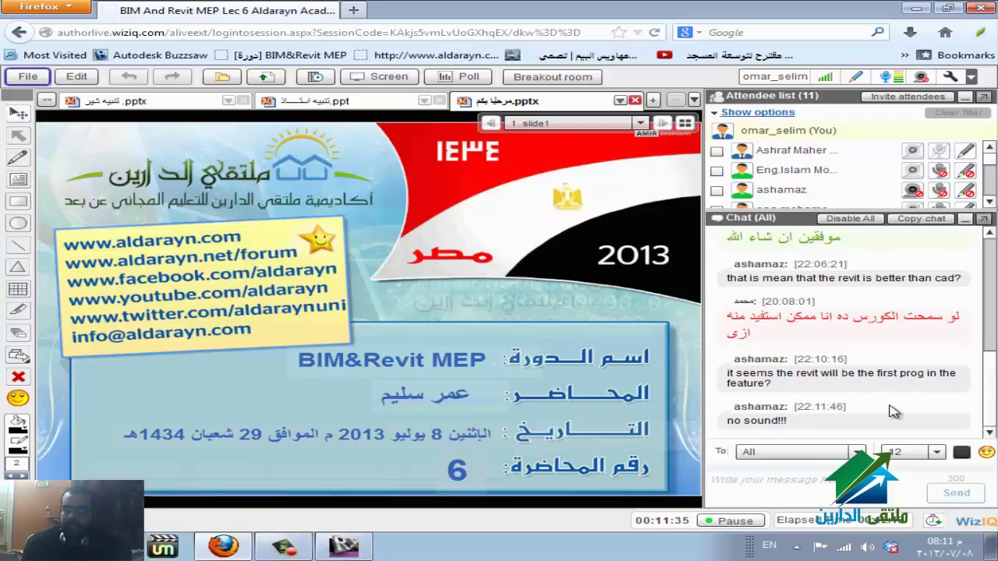
left_click_drag(833, 382, 722, 372)
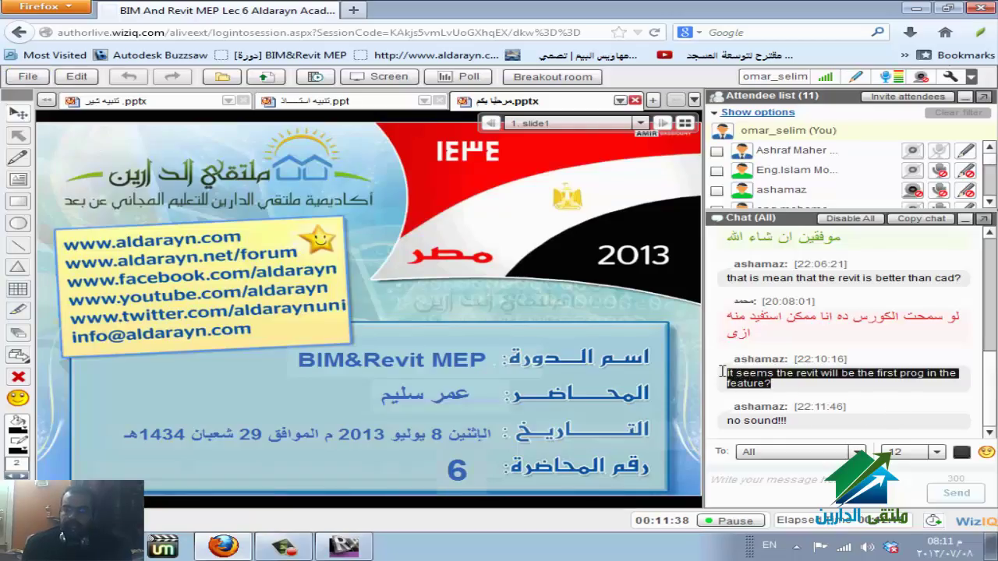
left_click(790, 381)
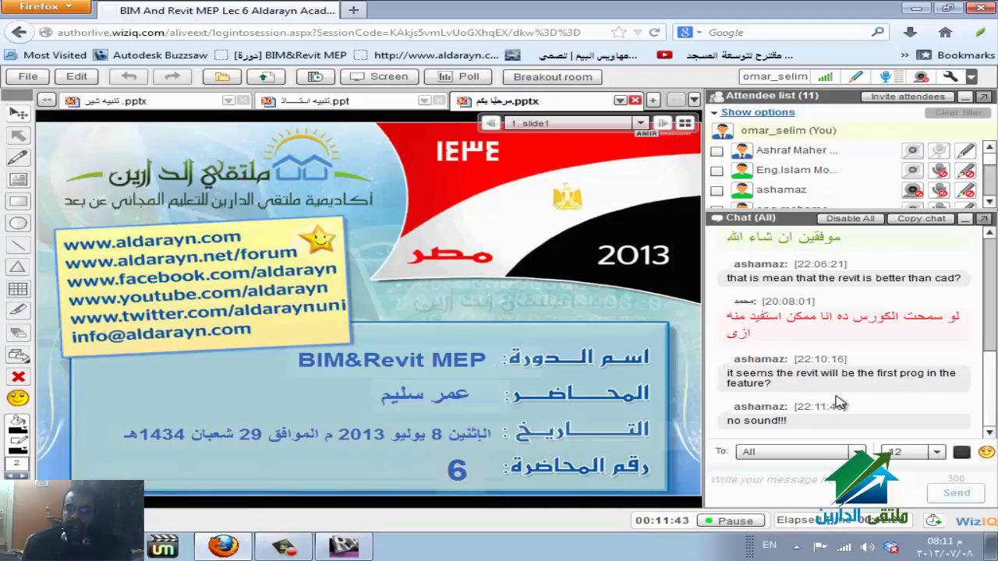
Load the draftsman.wordpress.com bookmark in a new tab beside the WizIQ class.
left_click(353, 10)
left_click(593, 58)
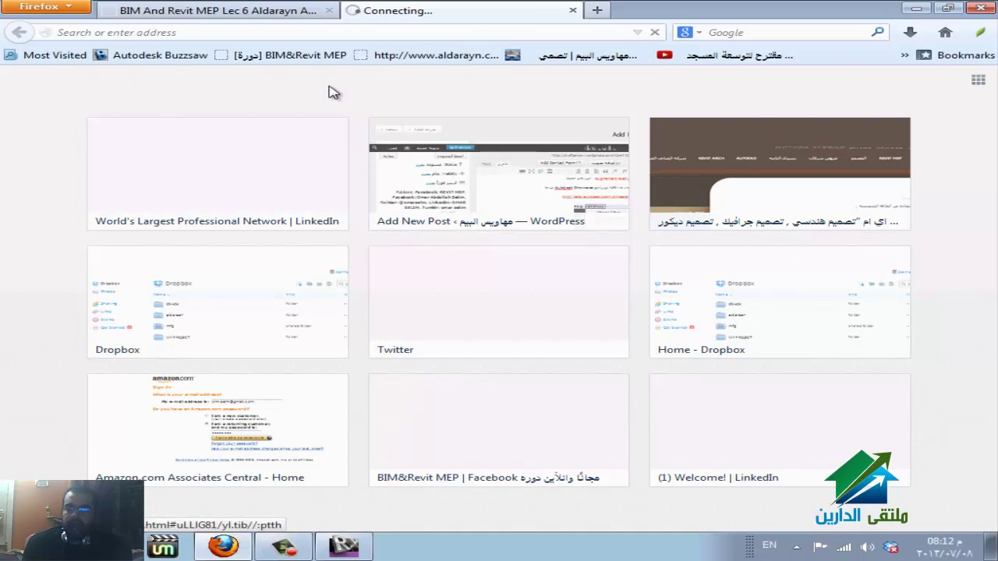
left_click(337, 10)
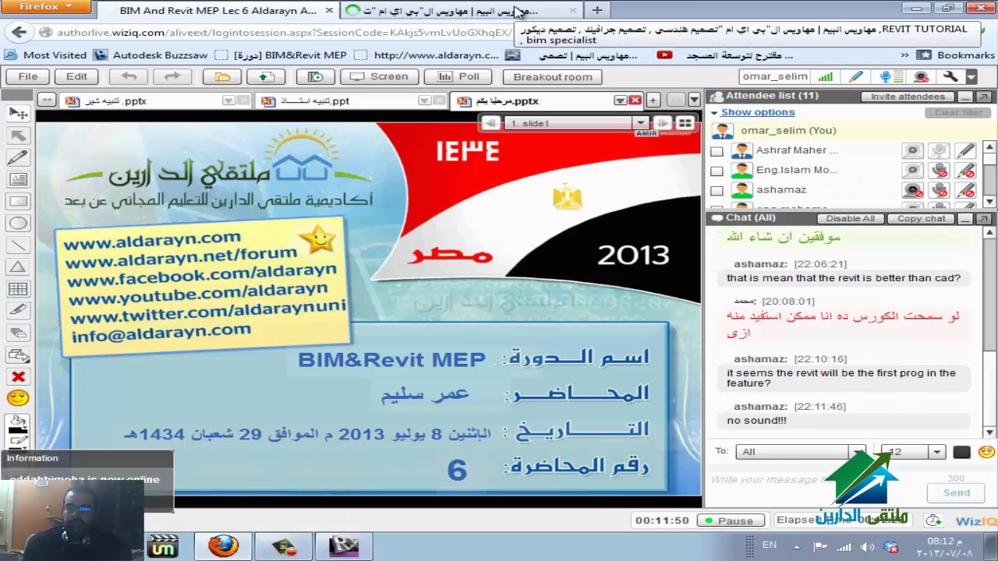
left_click(514, 11)
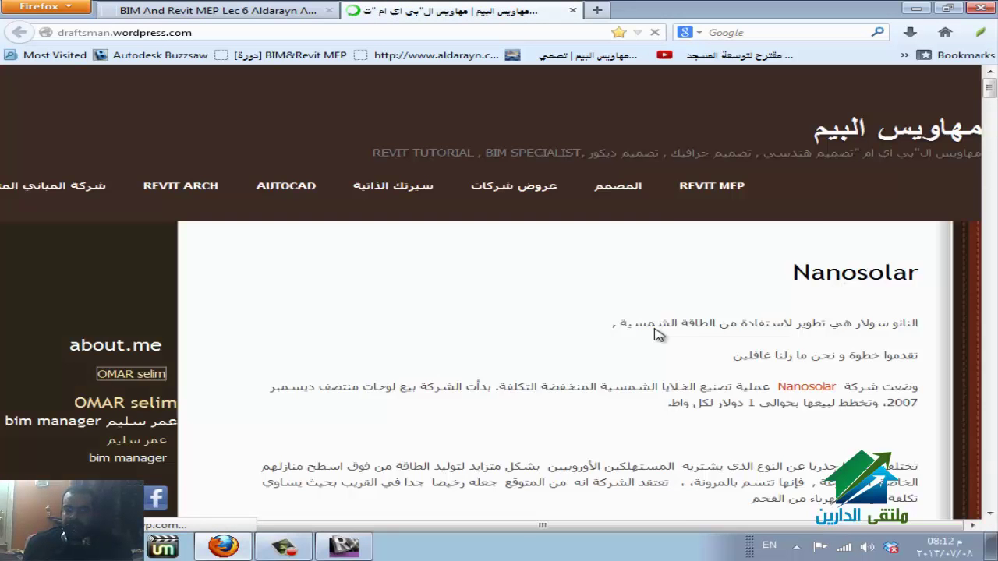
Scroll through the draftsman blog's recent posts, then go back to the WizIQ class tab.
scroll(661, 327, "down", 2)
scroll(668, 285, "down", 3)
scroll(592, 273, "down", 3)
scroll(468, 257, "down", 3)
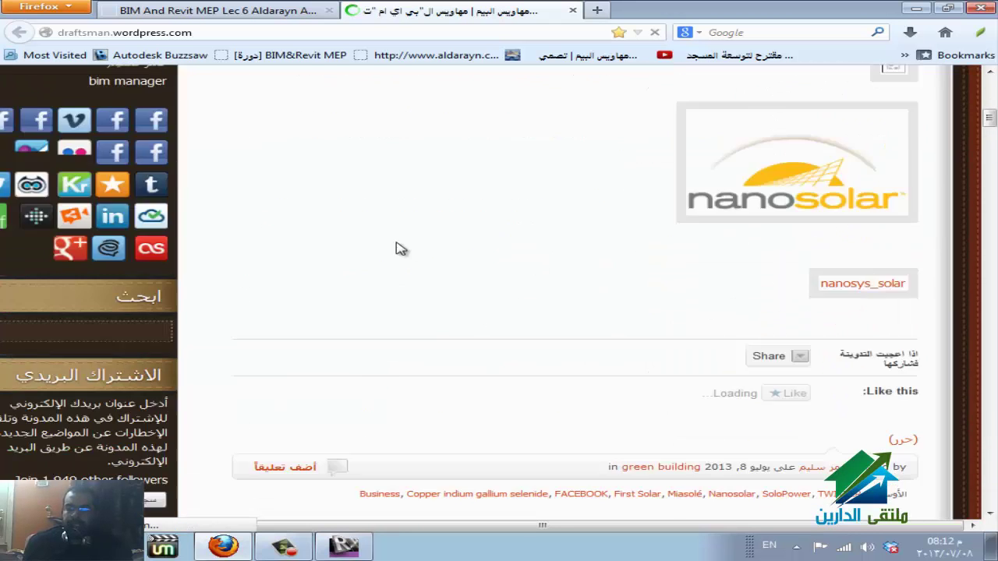
scroll(397, 247, "down", 3)
scroll(499, 277, "down", 1)
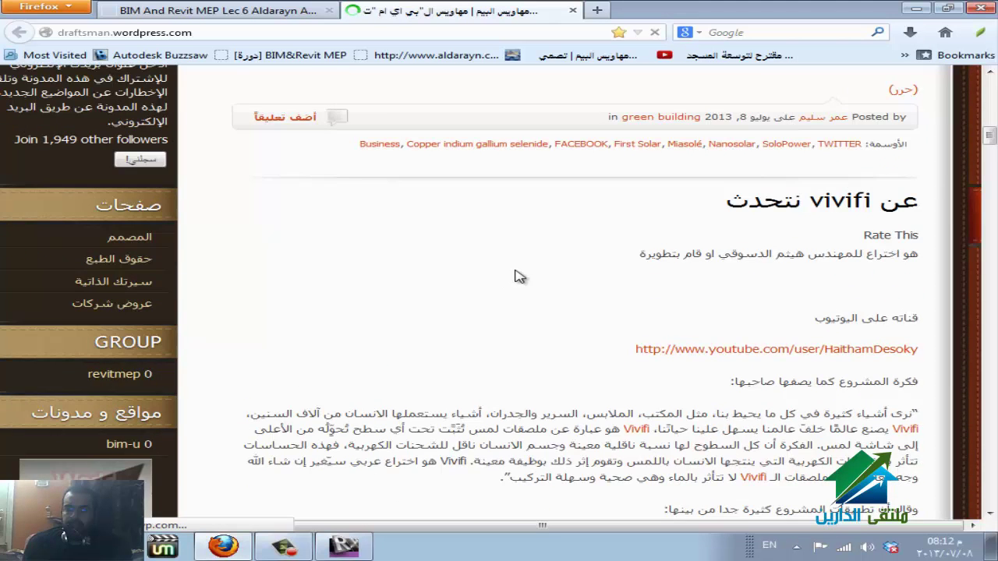
scroll(517, 276, "down", 4)
scroll(840, 267, "down", 6)
scroll(896, 265, "down", 3)
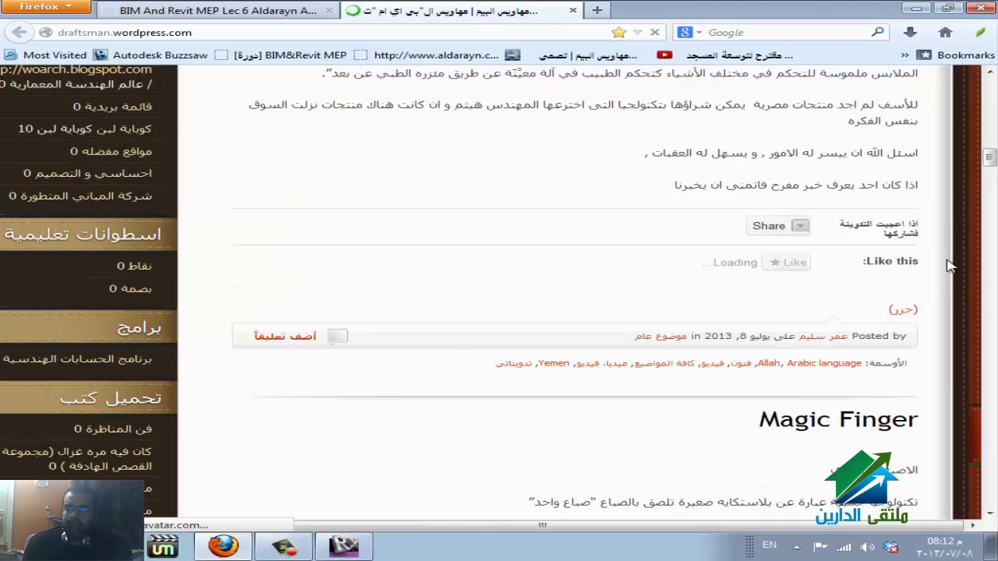
scroll(964, 260, "down", 3)
scroll(963, 259, "down", 3)
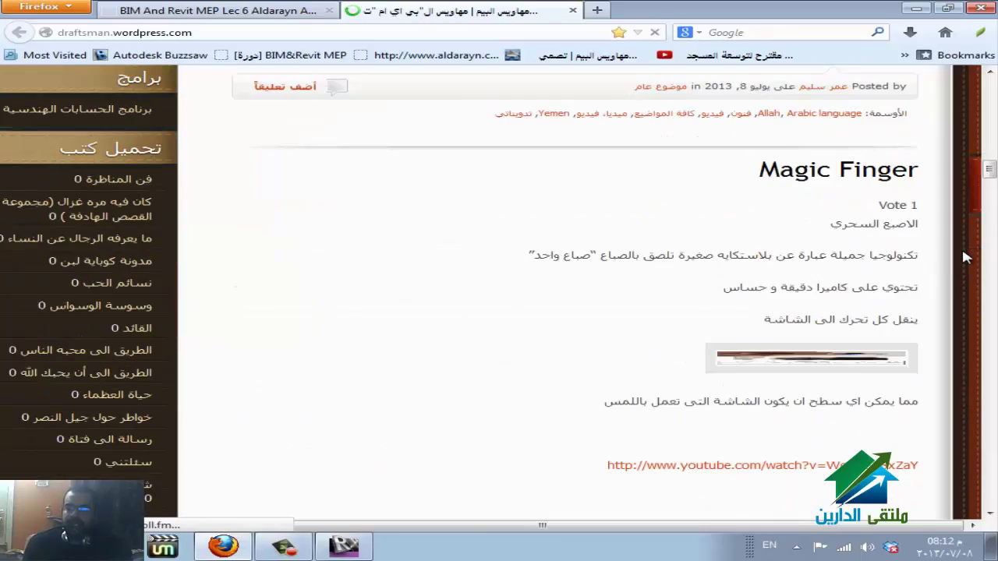
scroll(965, 257, "down", 2)
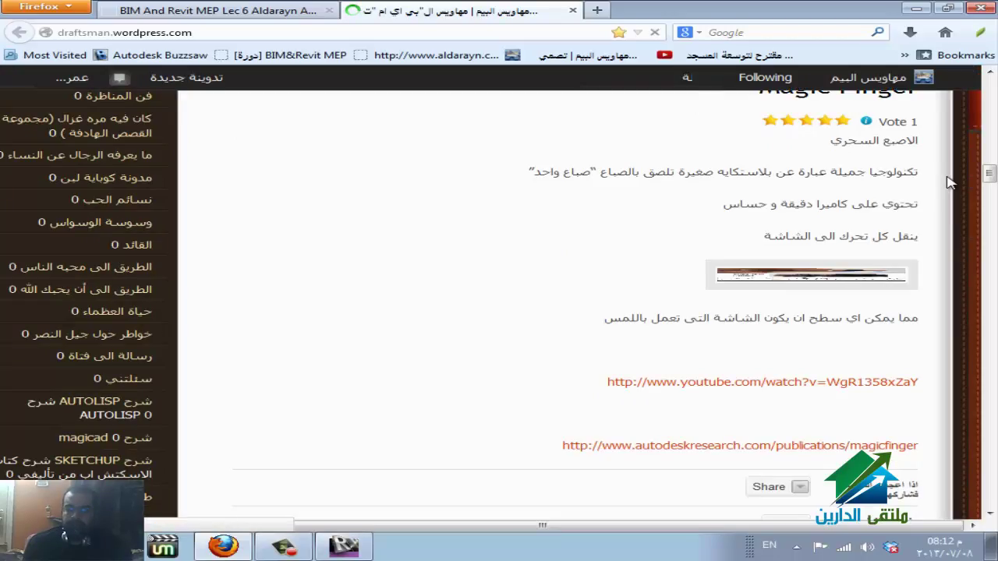
scroll(950, 182, "down", 1)
scroll(950, 182, "down", 6)
scroll(950, 182, "down", 4)
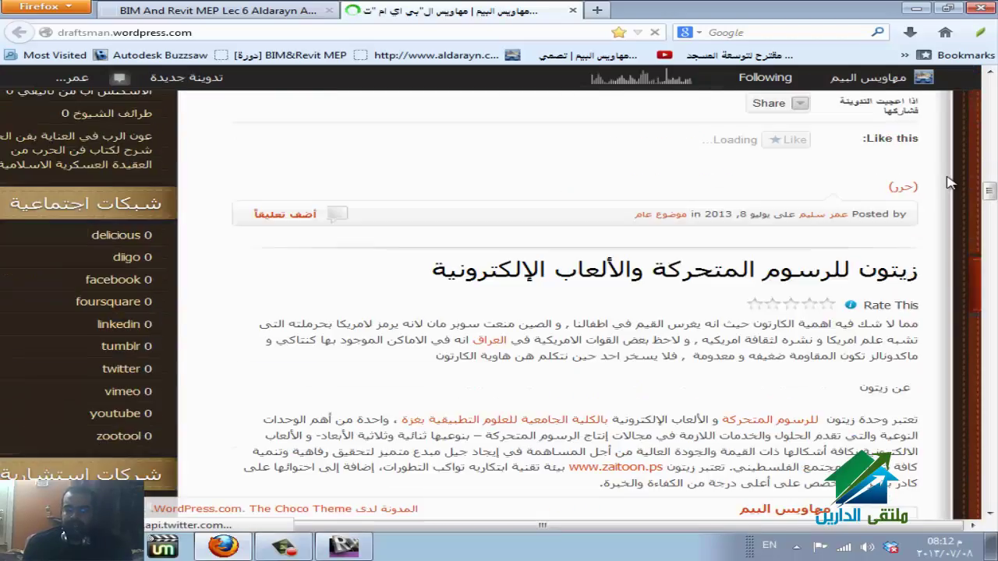
scroll(949, 181, "down", 4)
scroll(949, 182, "down", 1)
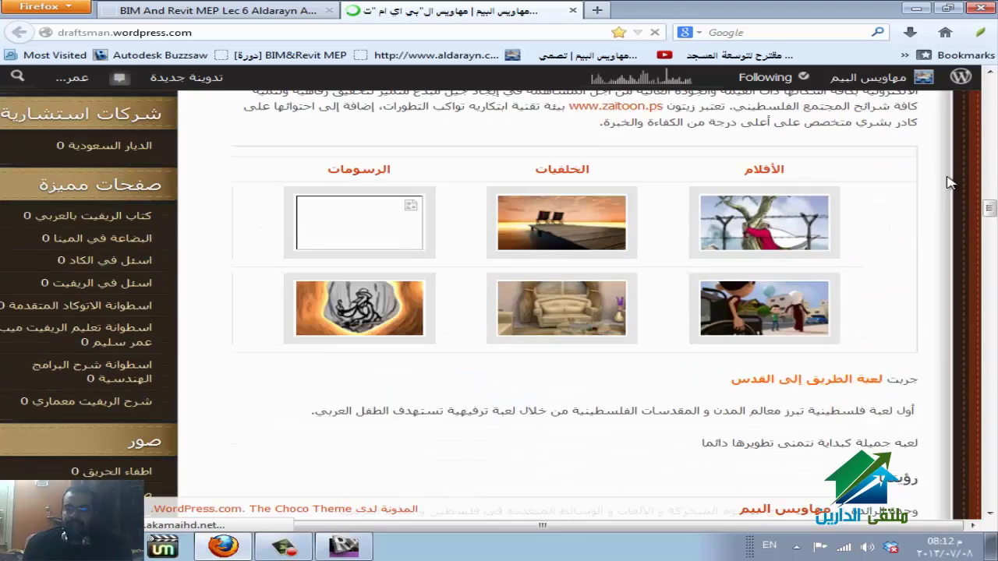
scroll(950, 182, "down", 4)
scroll(950, 181, "down", 2)
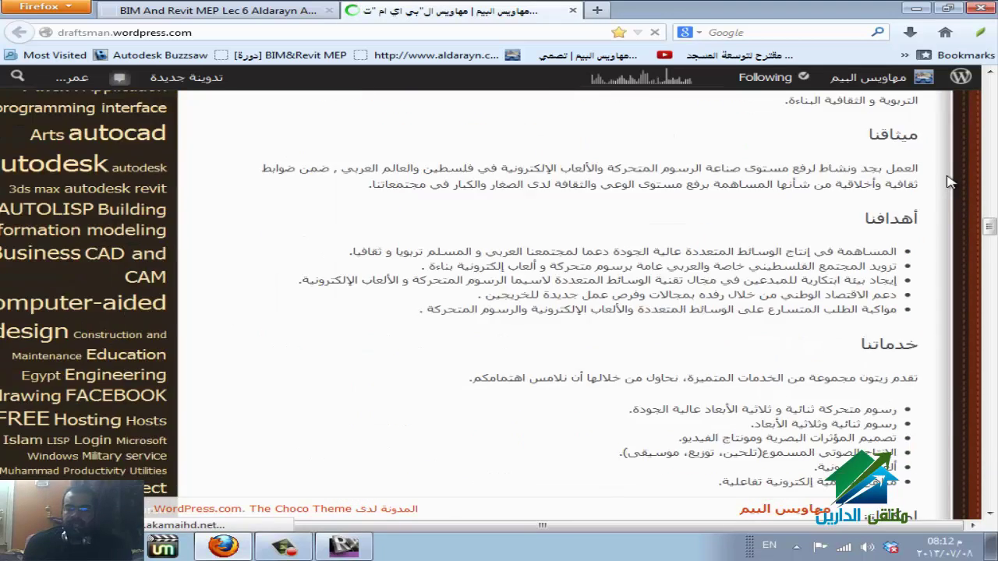
scroll(949, 182, "down", 2)
scroll(949, 182, "down", 4)
scroll(949, 187, "down", 3)
scroll(950, 194, "down", 2)
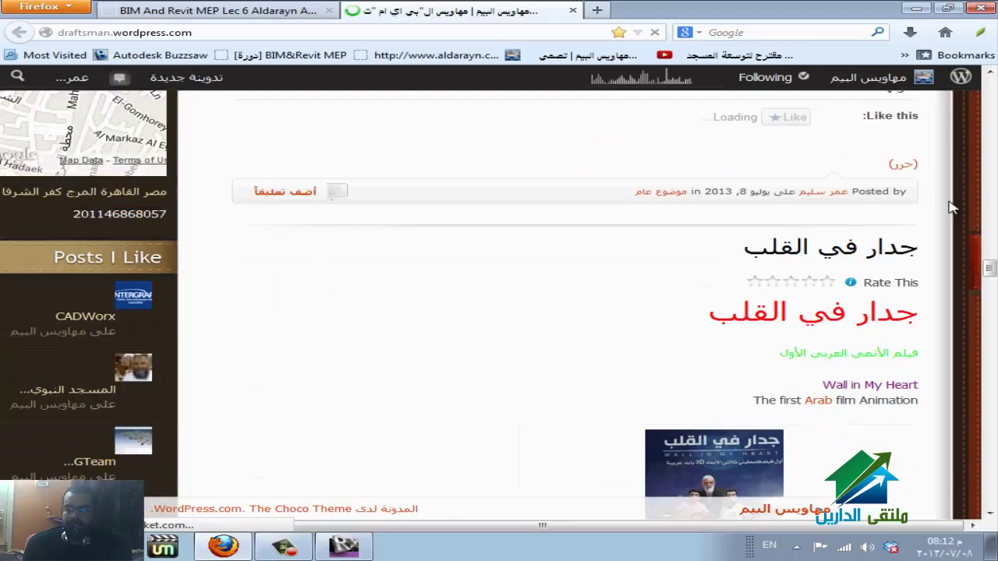
scroll(950, 210, "down", 4)
scroll(949, 209, "down", 5)
scroll(949, 204, "down", 5)
scroll(949, 201, "down", 5)
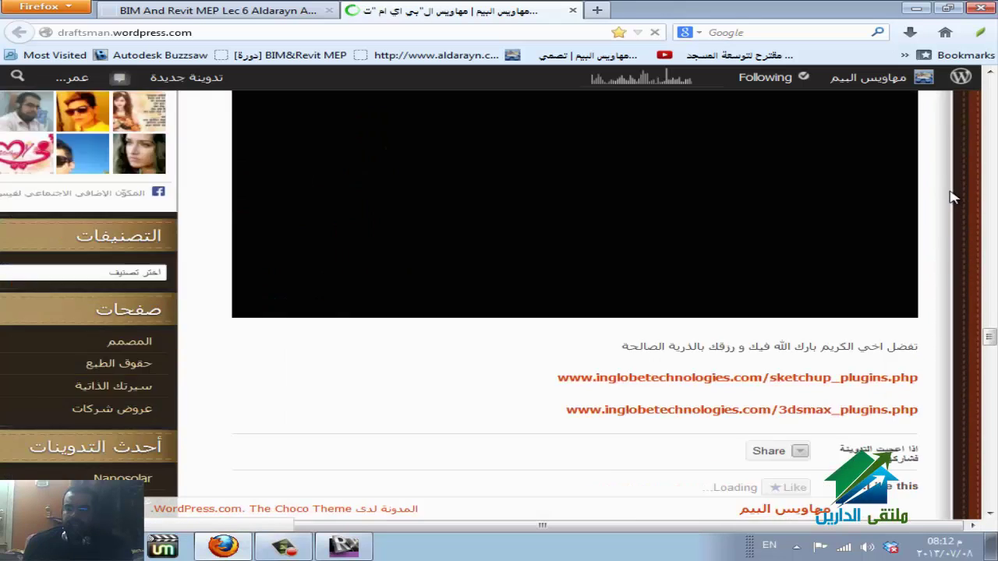
scroll(950, 197, "down", 4)
scroll(951, 196, "down", 4)
scroll(955, 187, "up", 6)
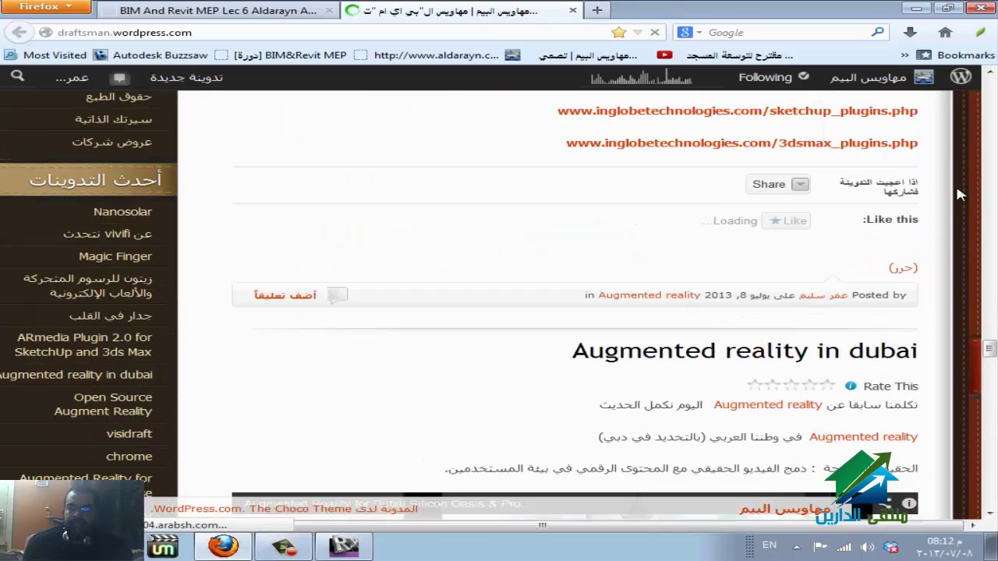
scroll(959, 194, "up", 1)
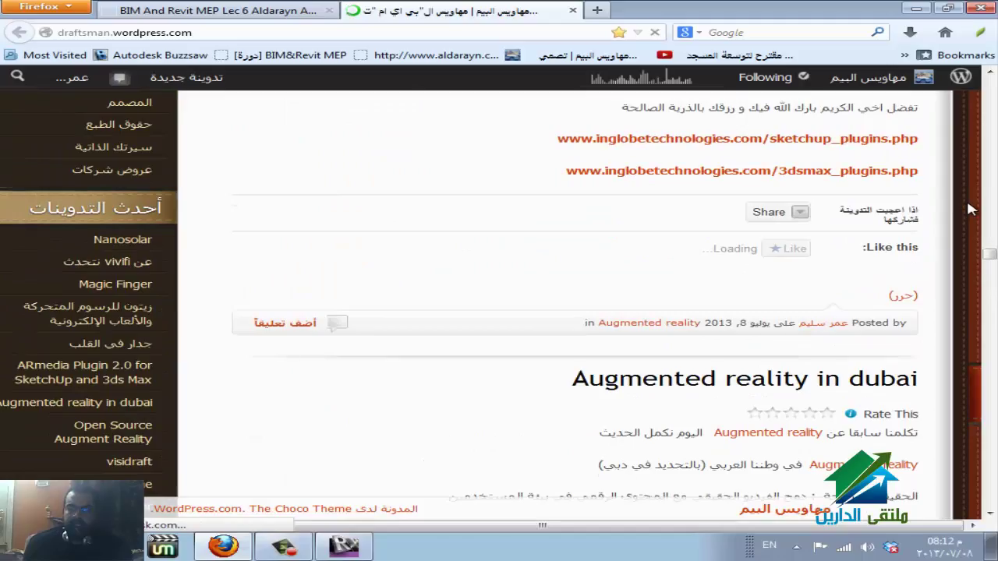
scroll(968, 204, "down", 3)
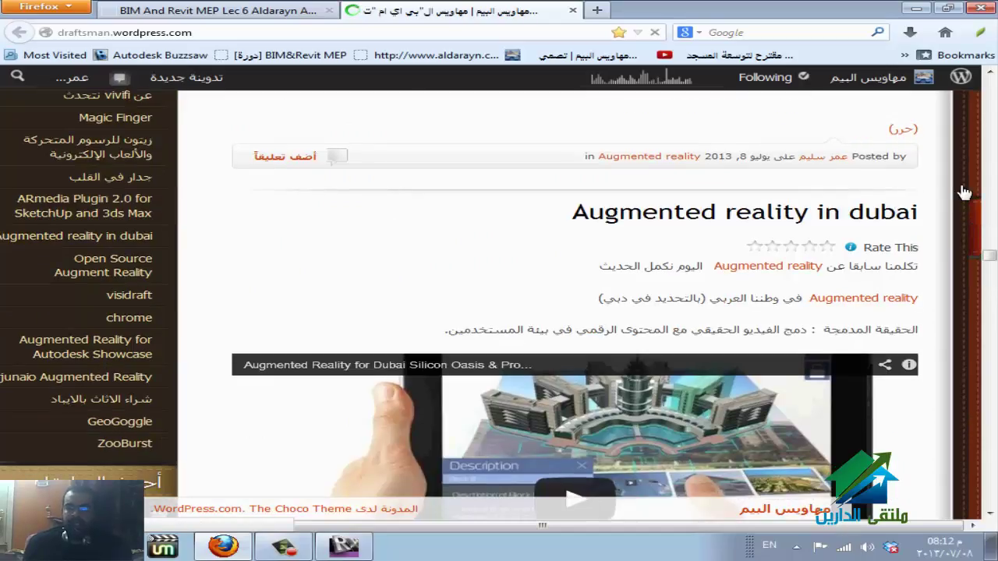
left_click(209, 8)
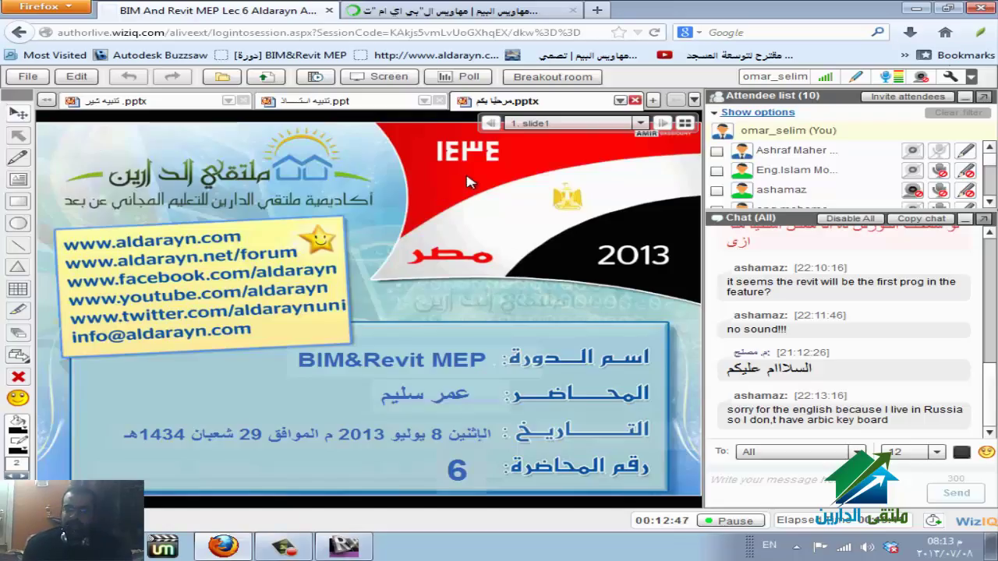
Start Screen Share, accepting the risk and running the applet with its components allowed.
left_click(392, 78)
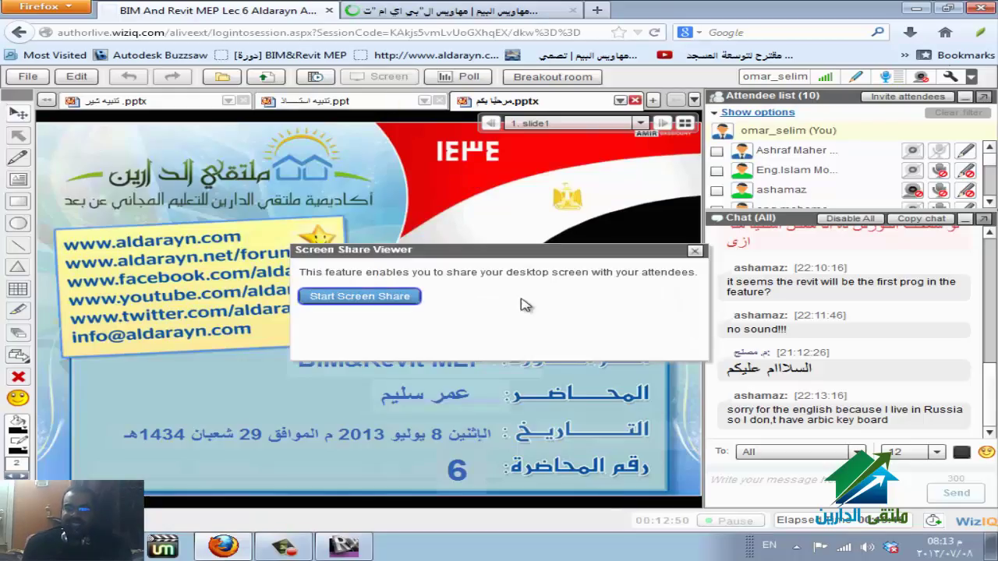
left_click(380, 303)
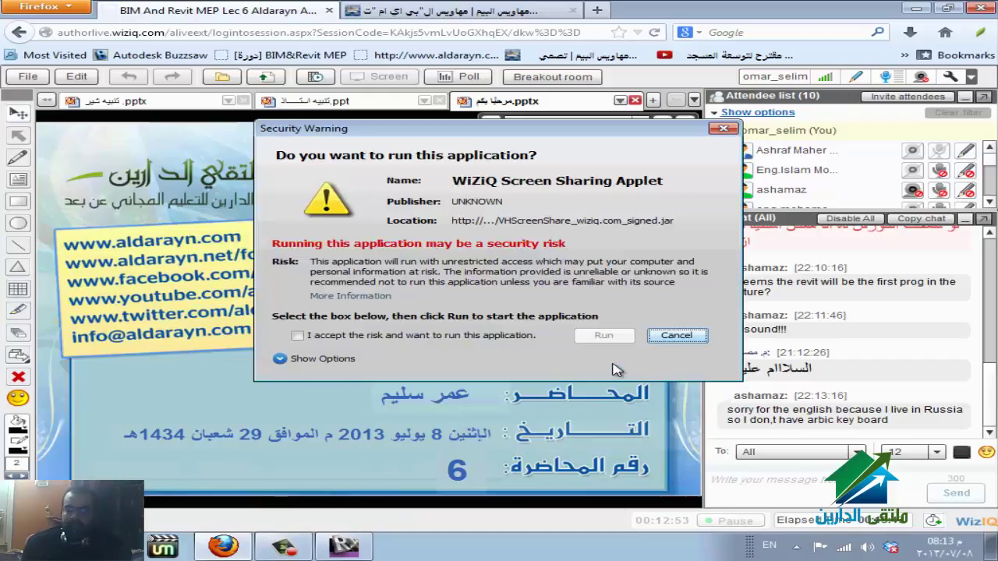
left_click(448, 337)
left_click(597, 340)
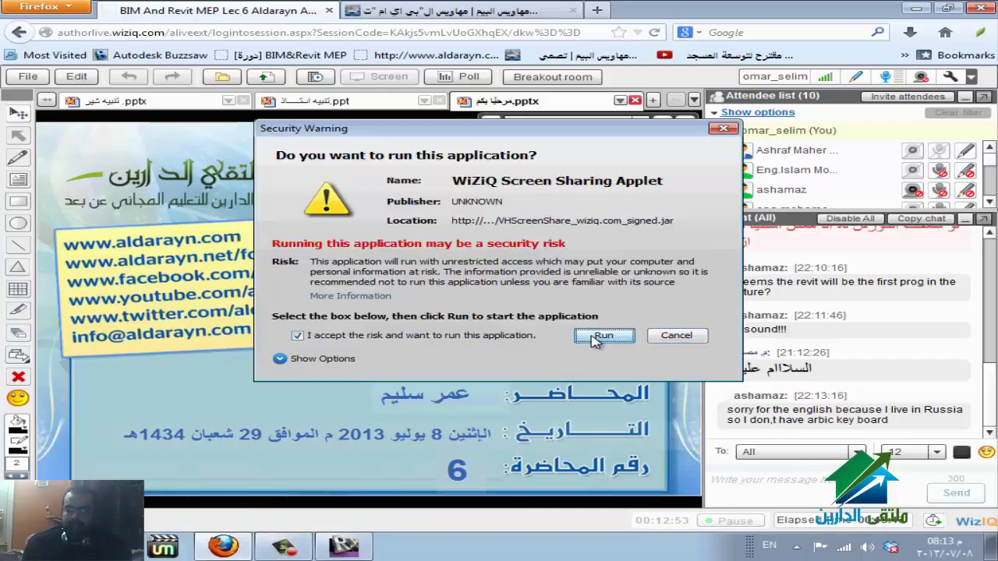
left_click(683, 289)
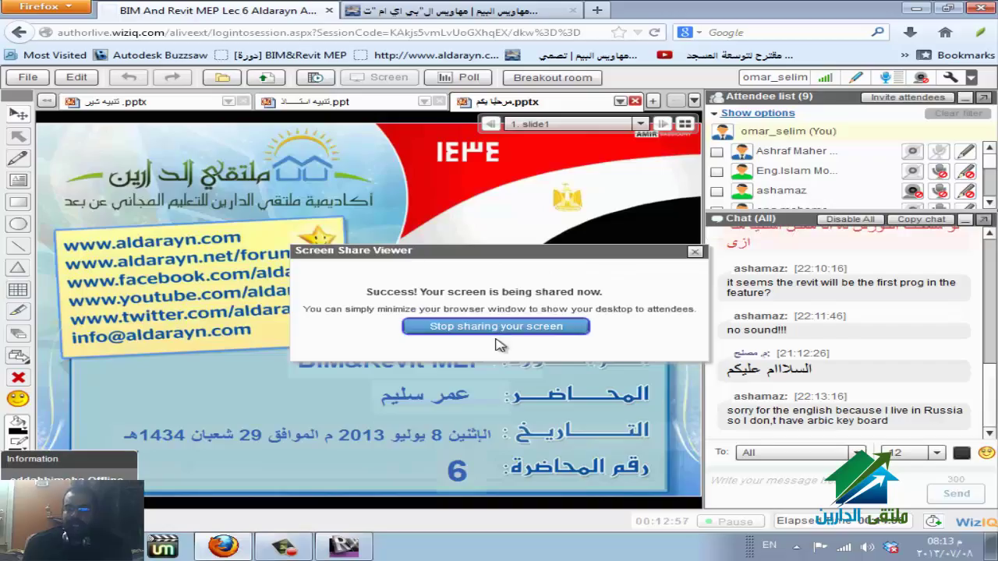
In Revit, begin a new project and check the template choices without changing them.
left_click(357, 545)
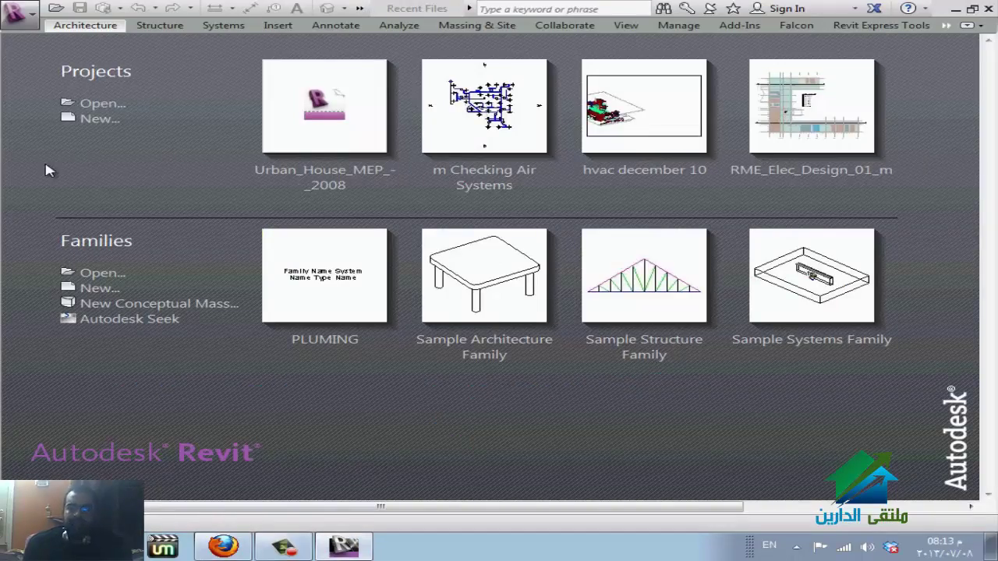
left_click(109, 121)
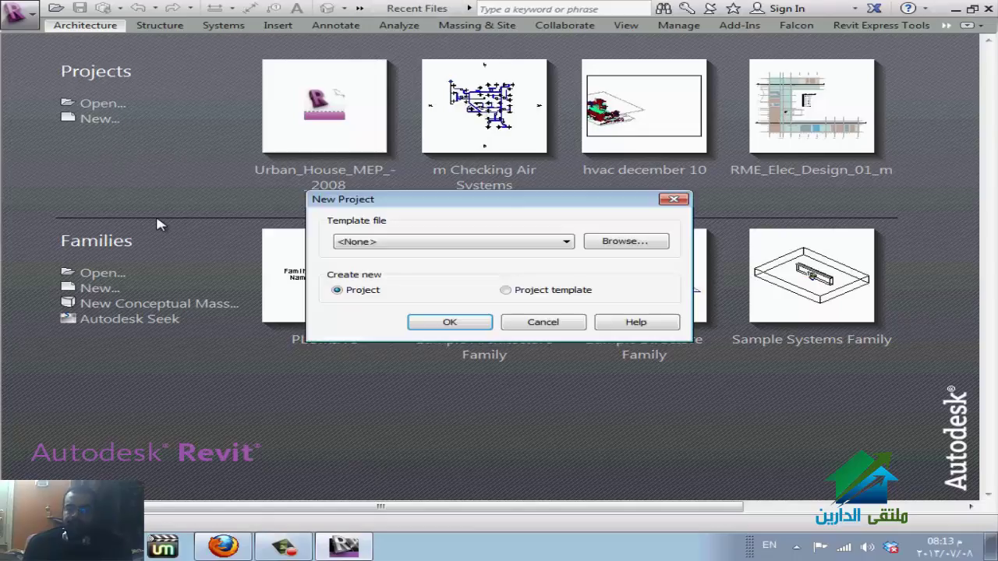
left_click(407, 242)
left_click(409, 244)
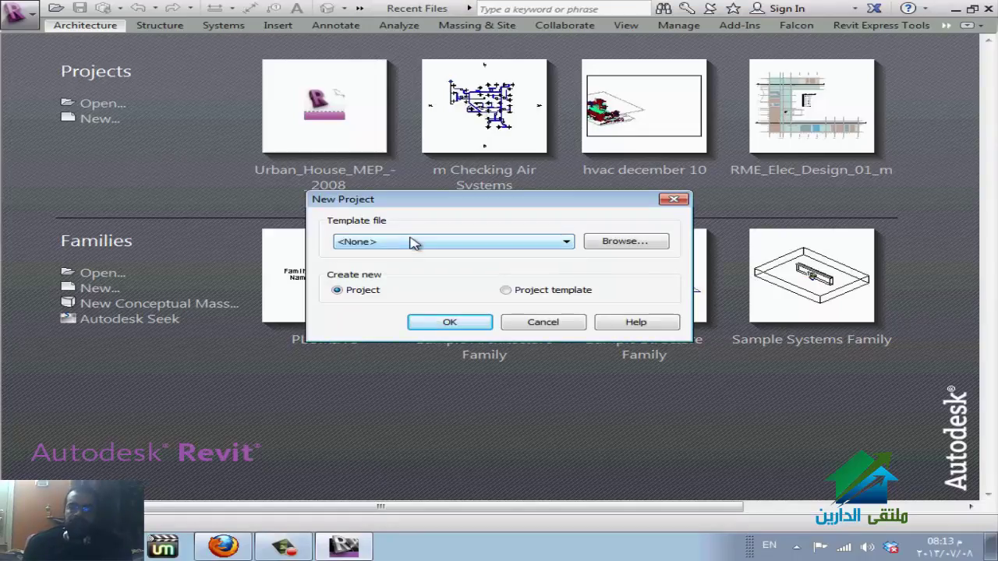
Browse to E:\REVIT\eldareen and choose ELDAREEN.RTE as the new project's template.
left_click(637, 242)
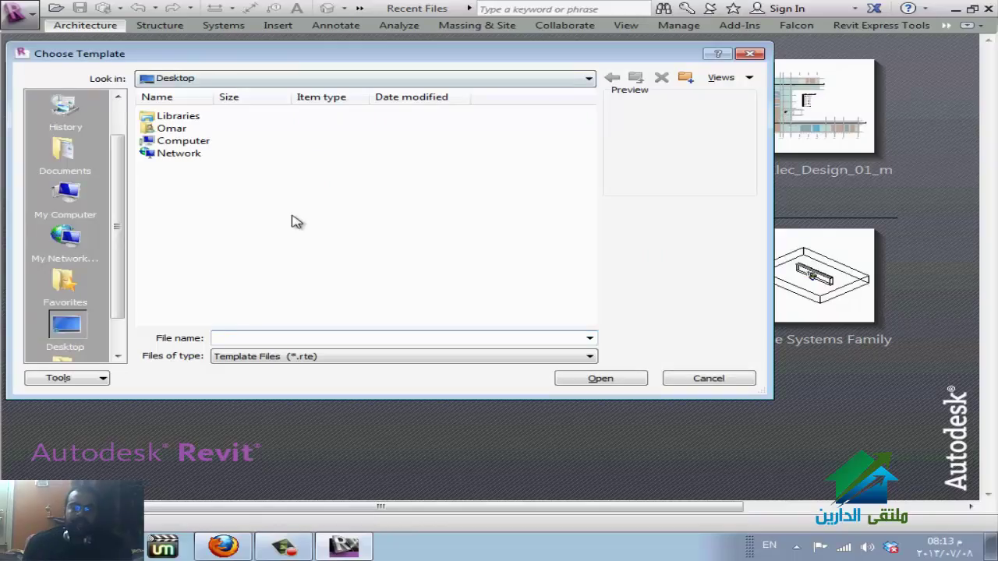
left_click(305, 77)
left_click(297, 154)
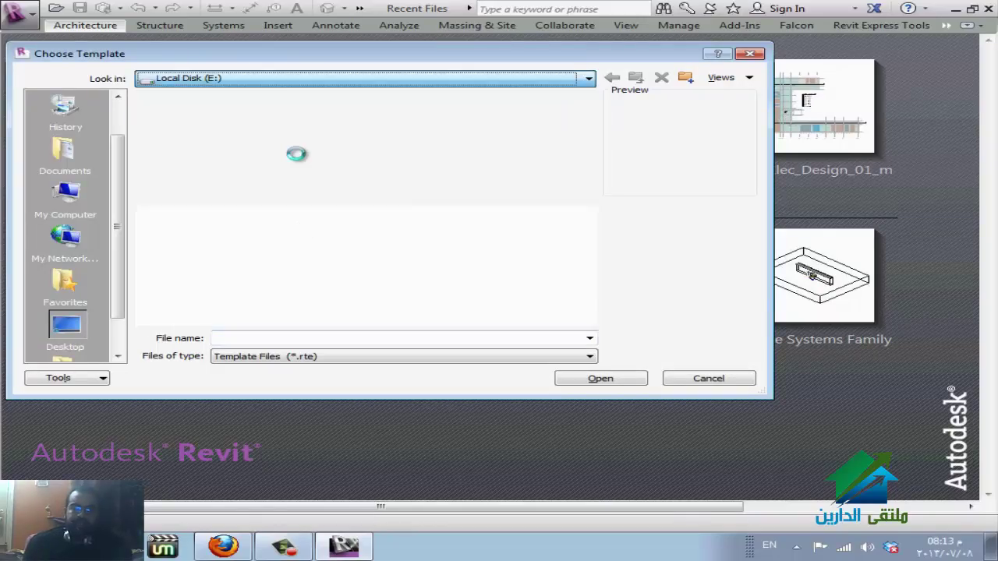
double_click(171, 272)
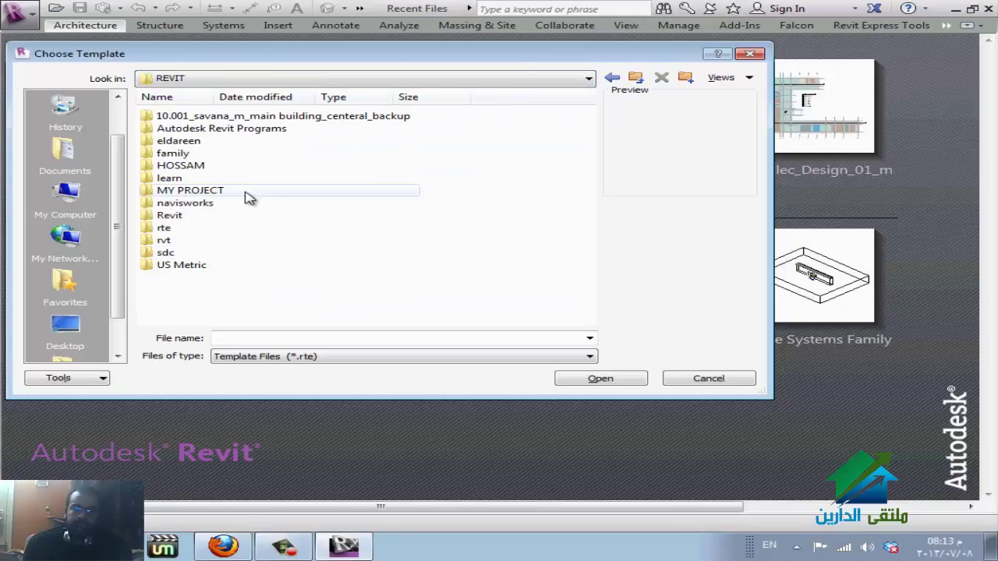
double_click(191, 143)
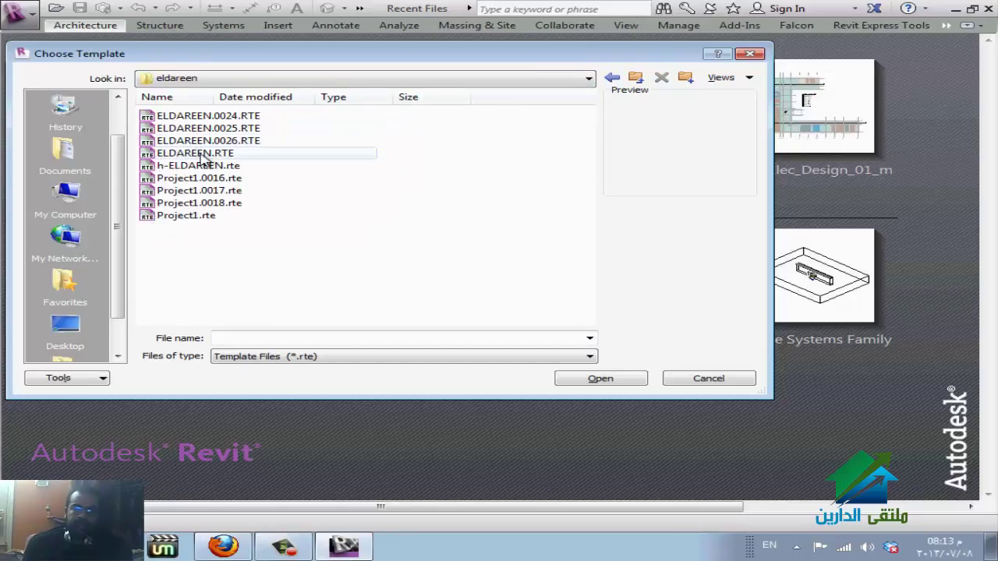
left_click(204, 154)
left_click(220, 215)
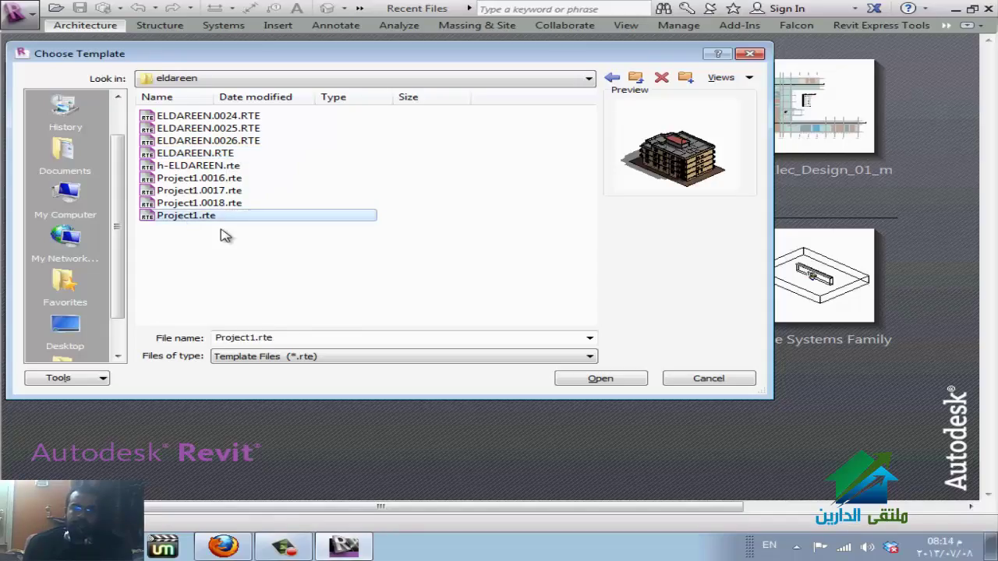
left_click(228, 156)
left_click(591, 382)
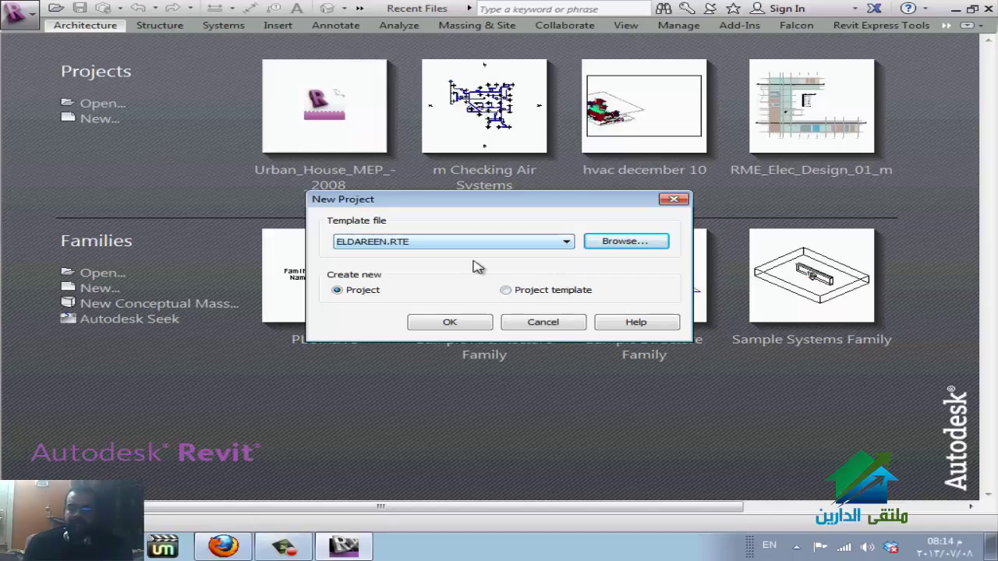
Confirm the ELDAREEN.RTE project with OK, then return to the Firefox WizIQ window.
left_click(437, 325)
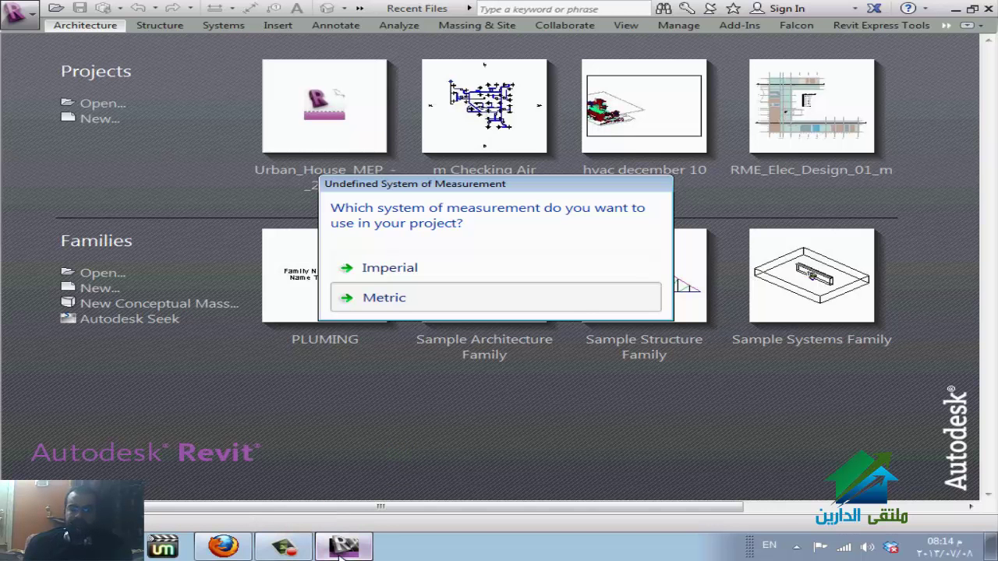
left_click(222, 548)
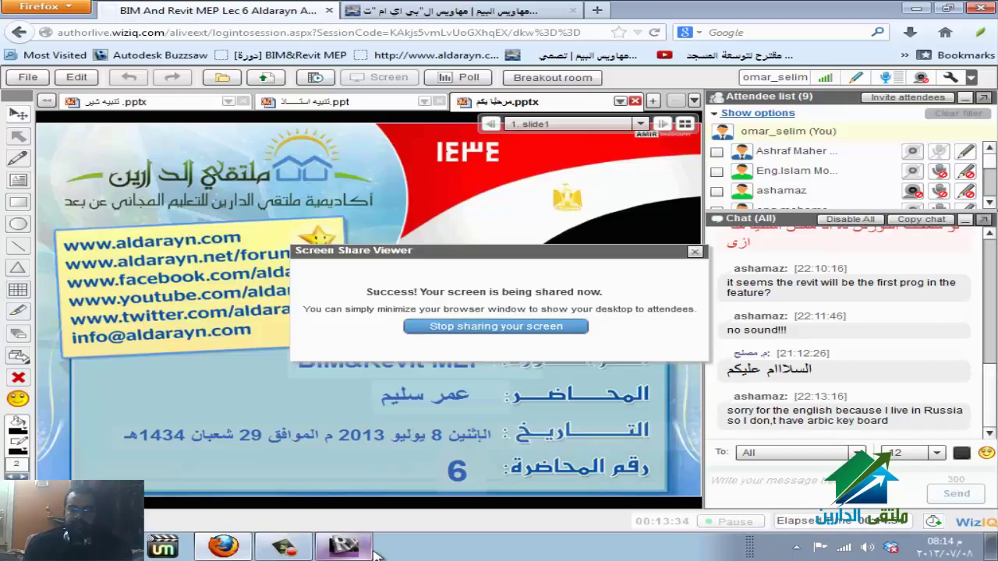
Alt+Tab back to Revit, showing Project1's empty Level 1 plan at 1 : 100.
key("alt+Tab")
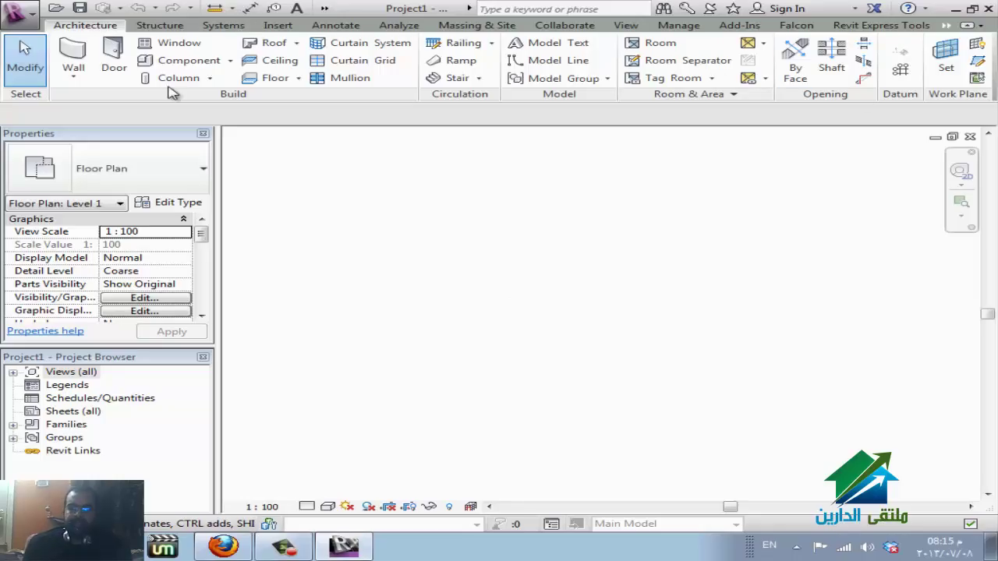
Draw a four-corner closed loop of Basic Wall: Wall 1 walls at 4000 unconnected height.
left_click(74, 74)
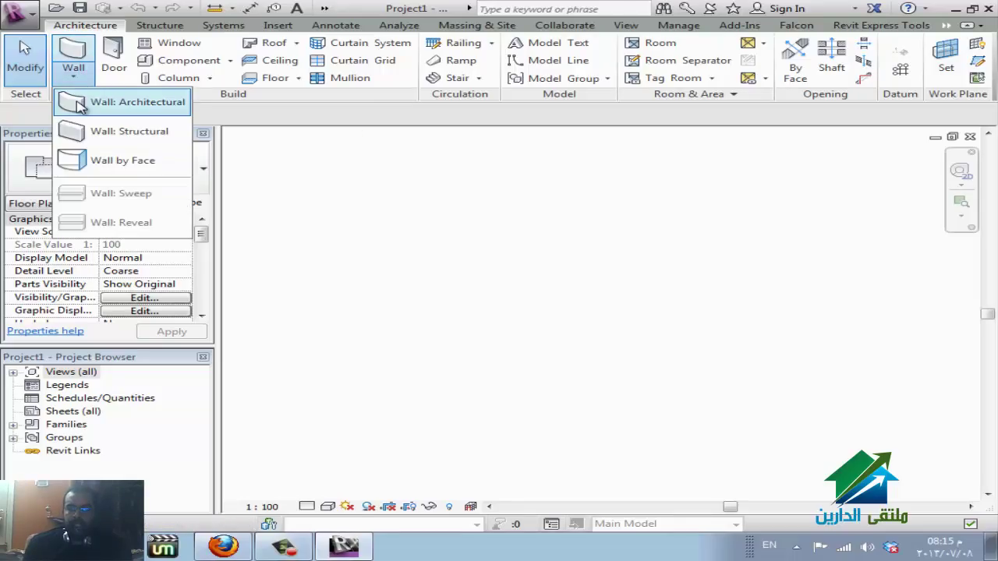
left_click(167, 106)
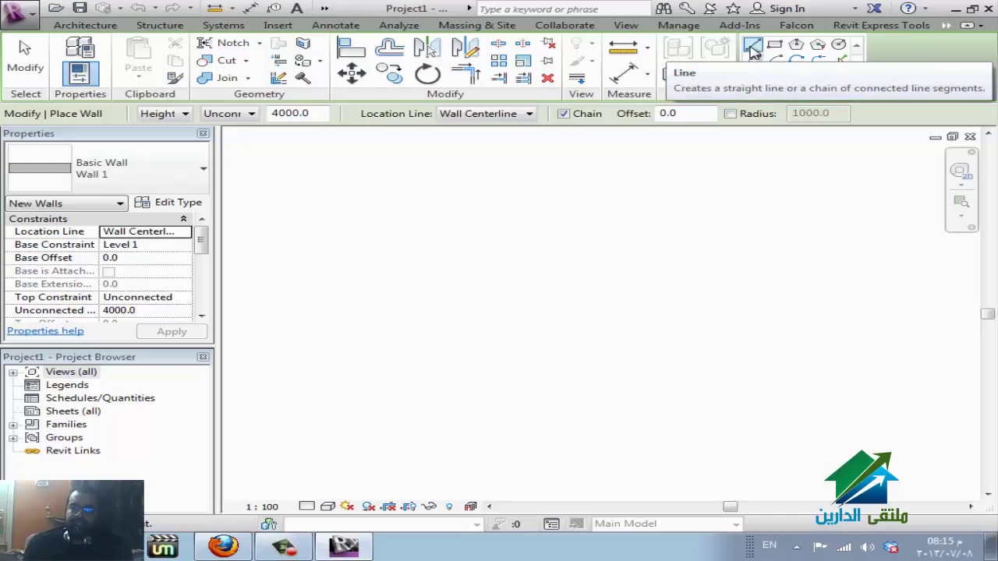
left_click(393, 468)
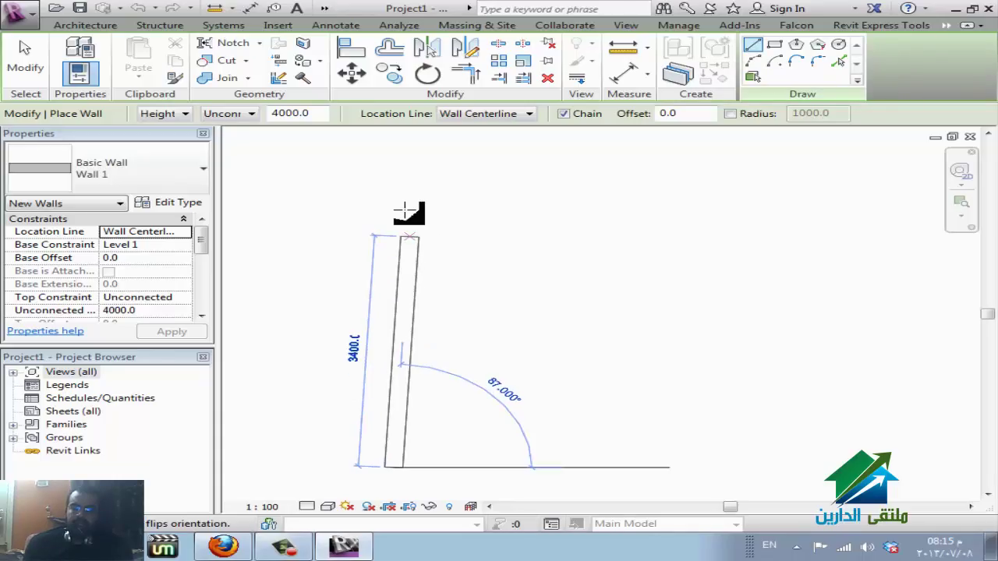
left_click(393, 154)
left_click(454, 170)
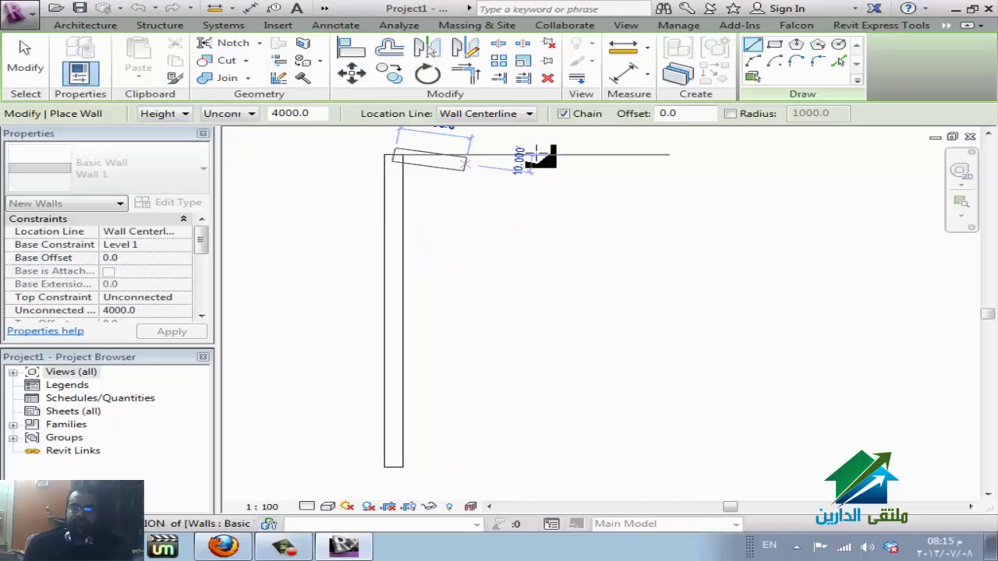
left_click(674, 155)
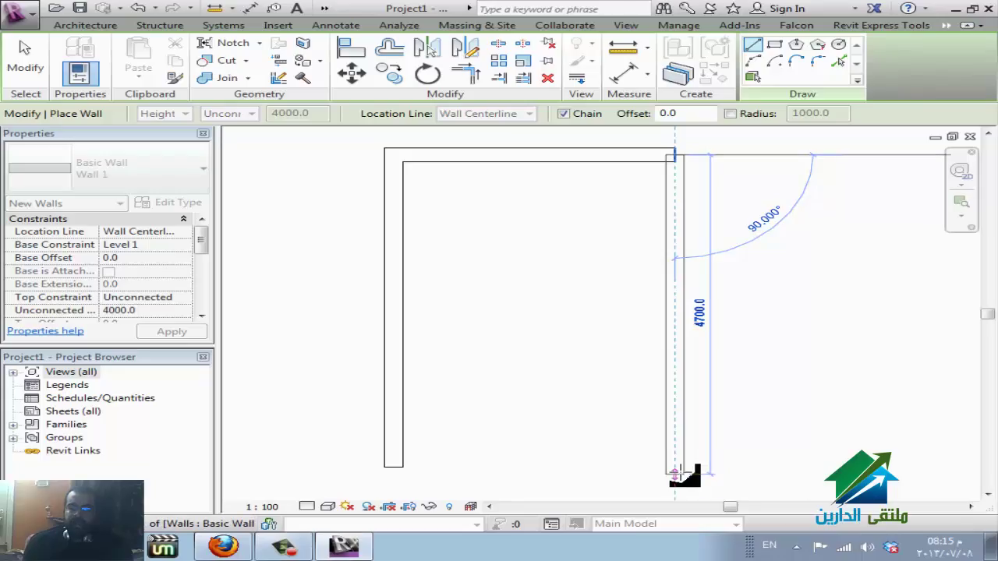
left_click(675, 467)
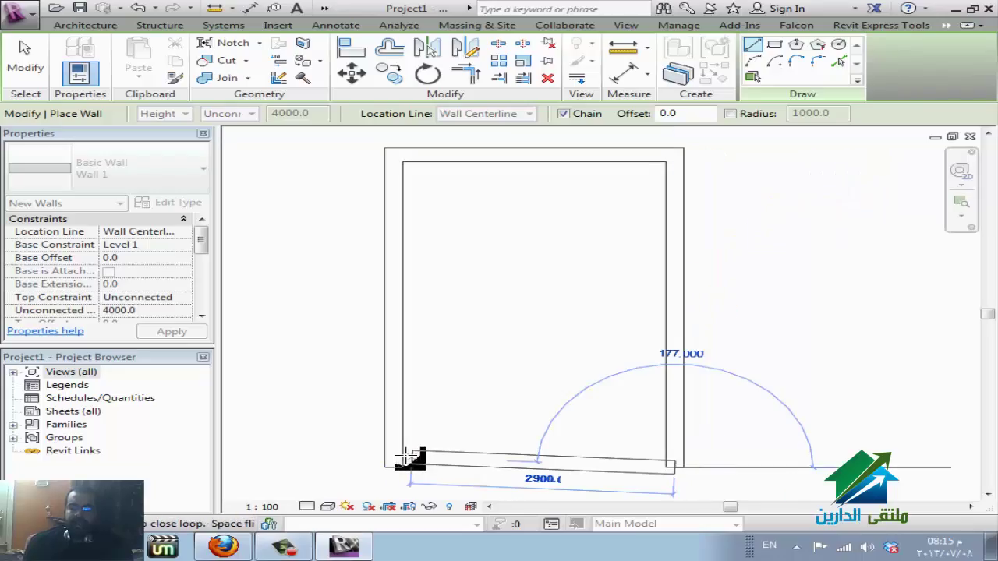
left_click(393, 468)
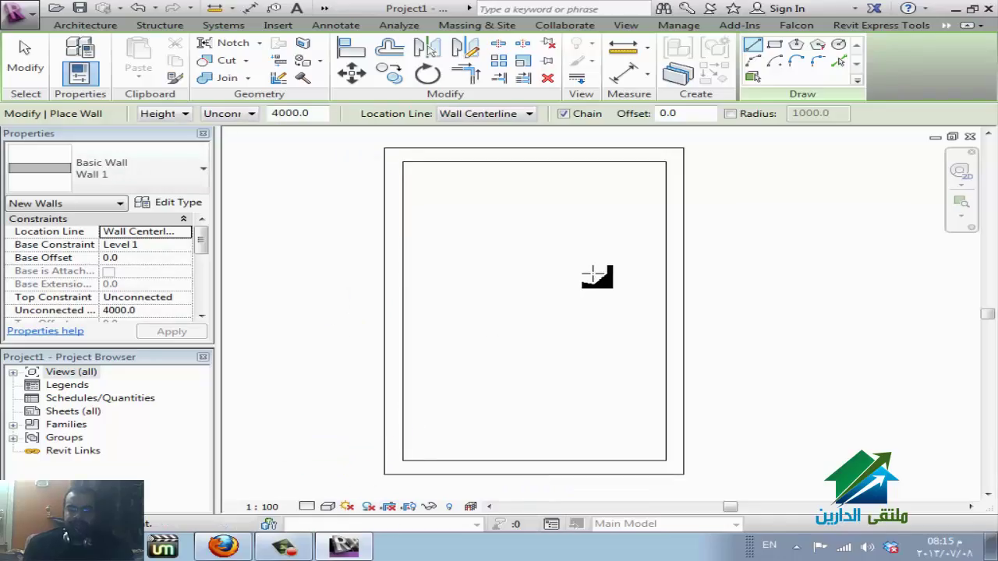
left_click(329, 9)
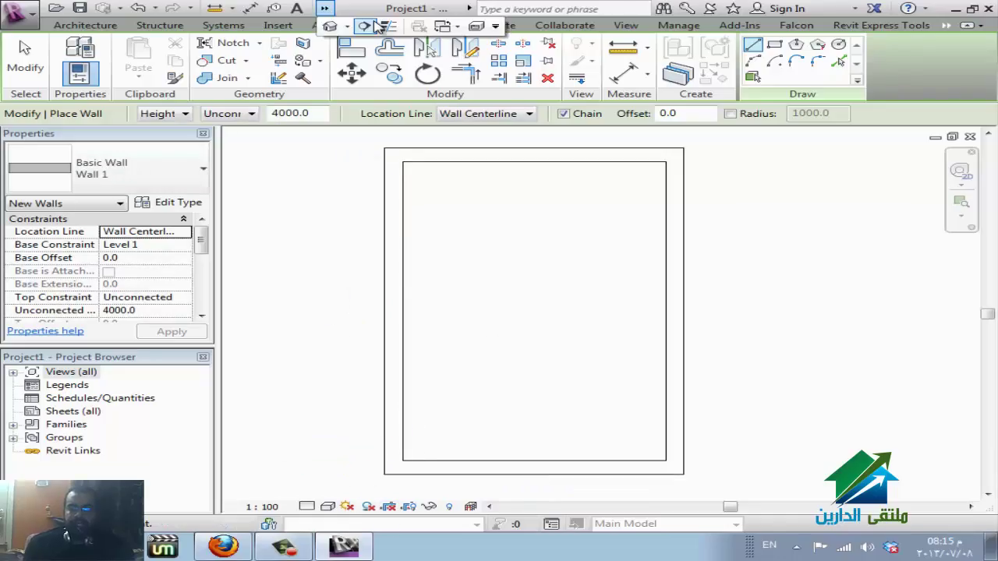
Orbit the four walls in the default {3D} view as an open box, then end the Wall tool.
left_click(330, 29)
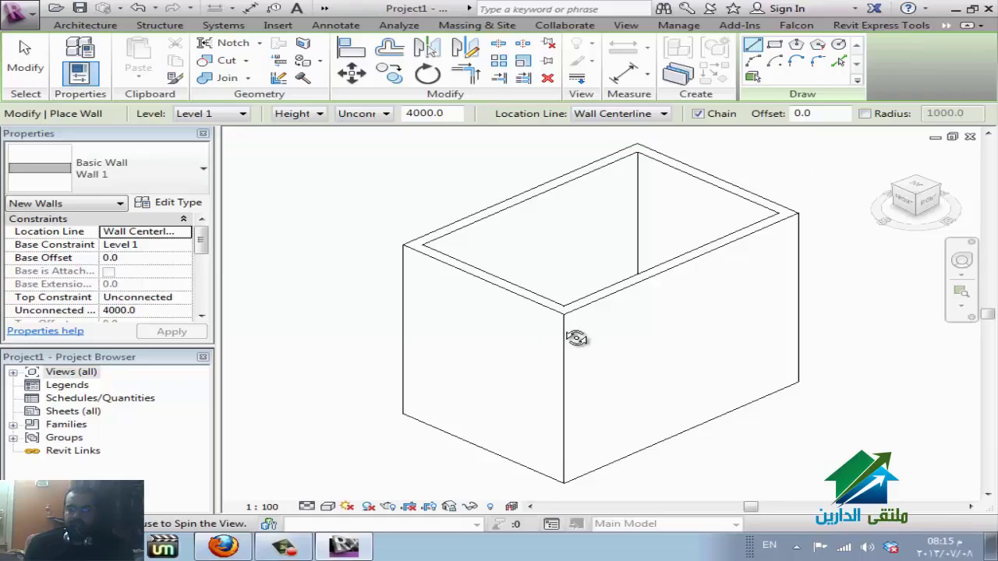
mouse_move(577, 338)
middle_mouse_down("shift")
mouse_move(659, 397)
mouse_move(491, 393)
middle_mouse_up("shift")
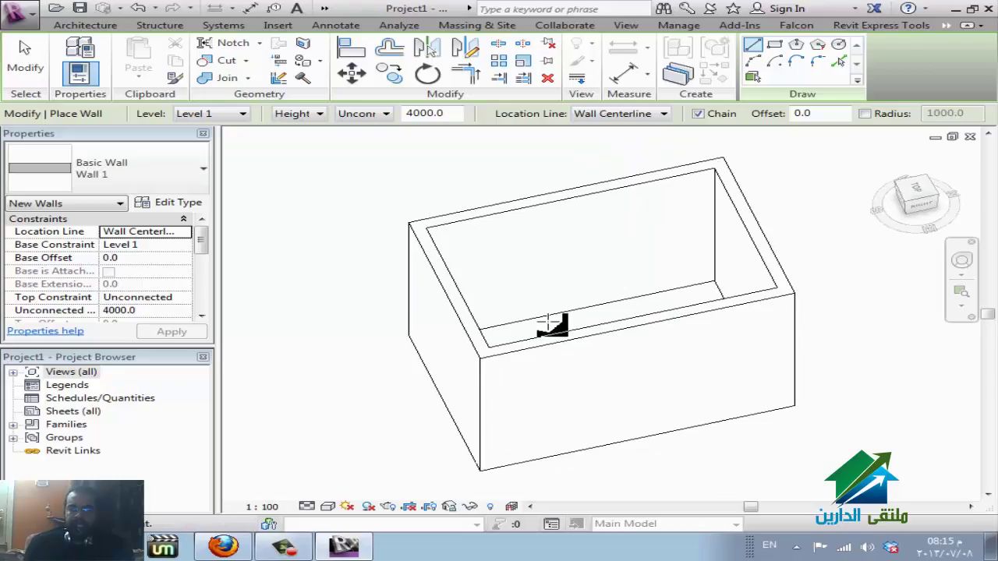
key("Escape")
key("Escape")
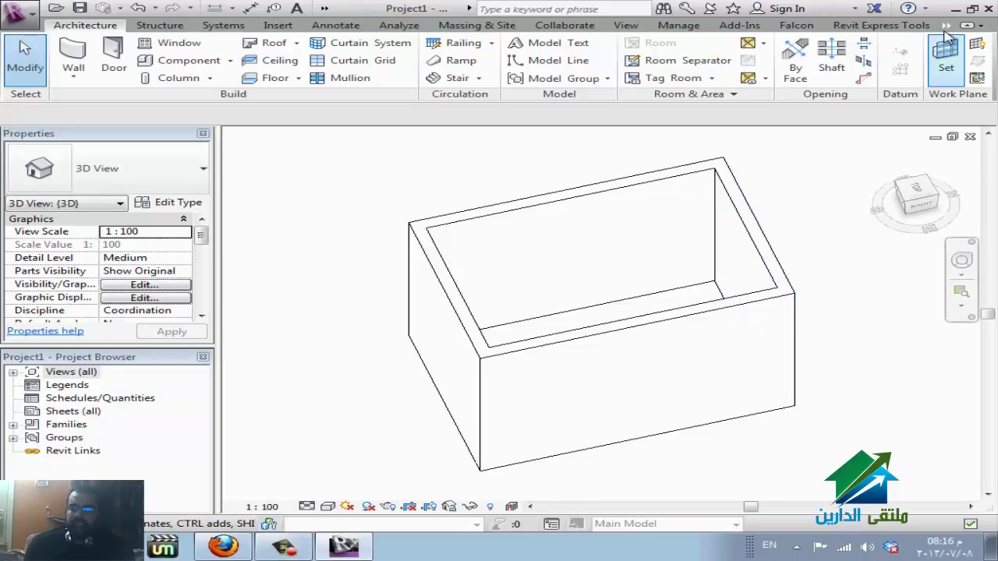
Resize the Revit window, then maximize it to fill the whole screen.
left_click(972, 12)
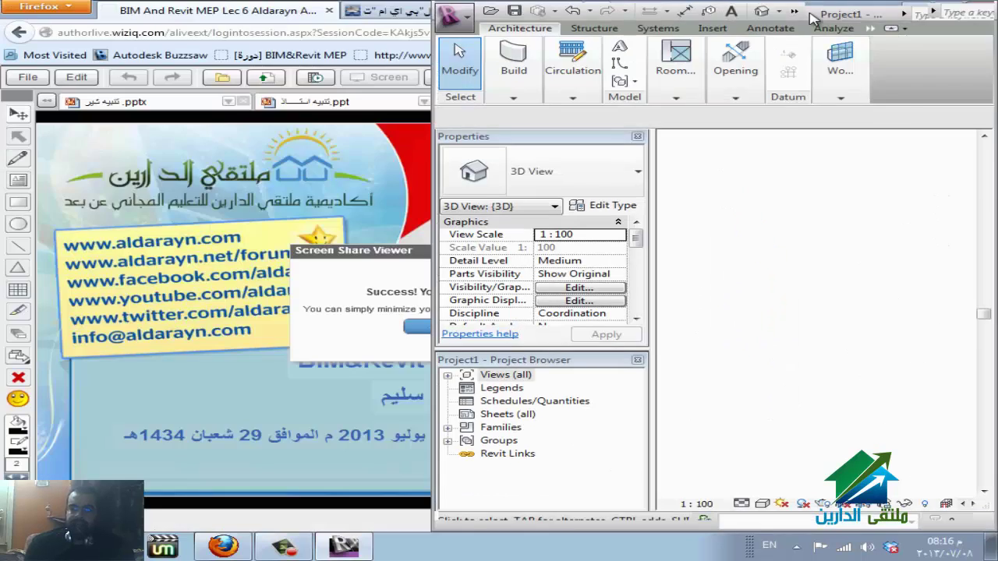
mouse_move(829, 6)
left_mouse_down()
mouse_move(485, 6)
mouse_move(426, 44)
mouse_move(415, 25)
left_mouse_up()
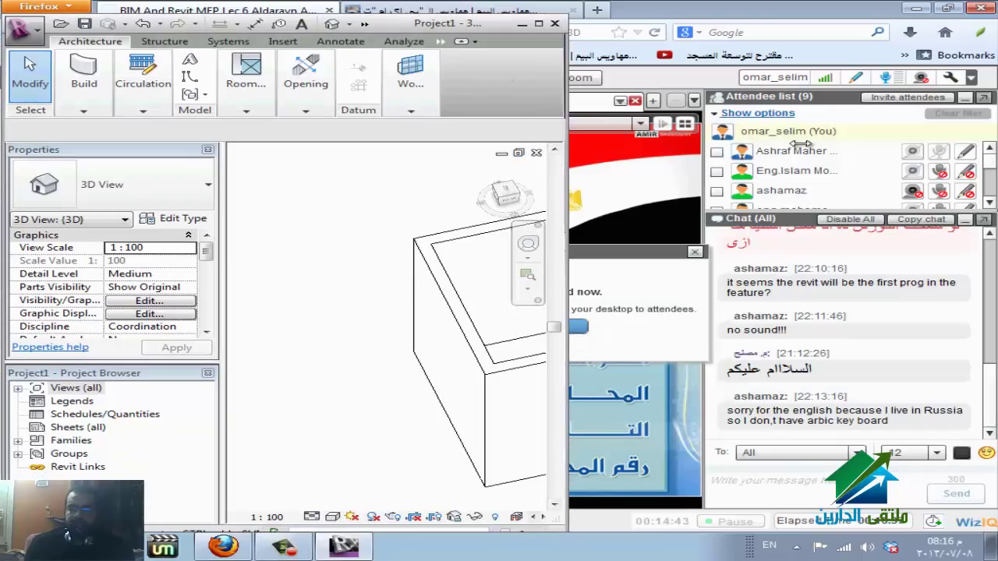
mouse_move(572, 159)
left_mouse_down()
mouse_move(902, 130)
mouse_move(873, 123)
left_mouse_up()
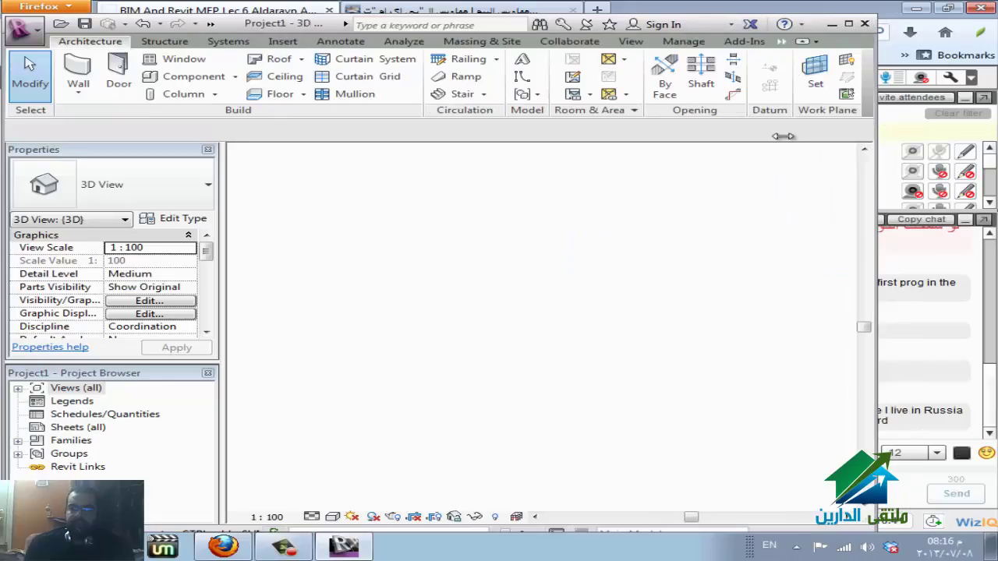
left_click(849, 26)
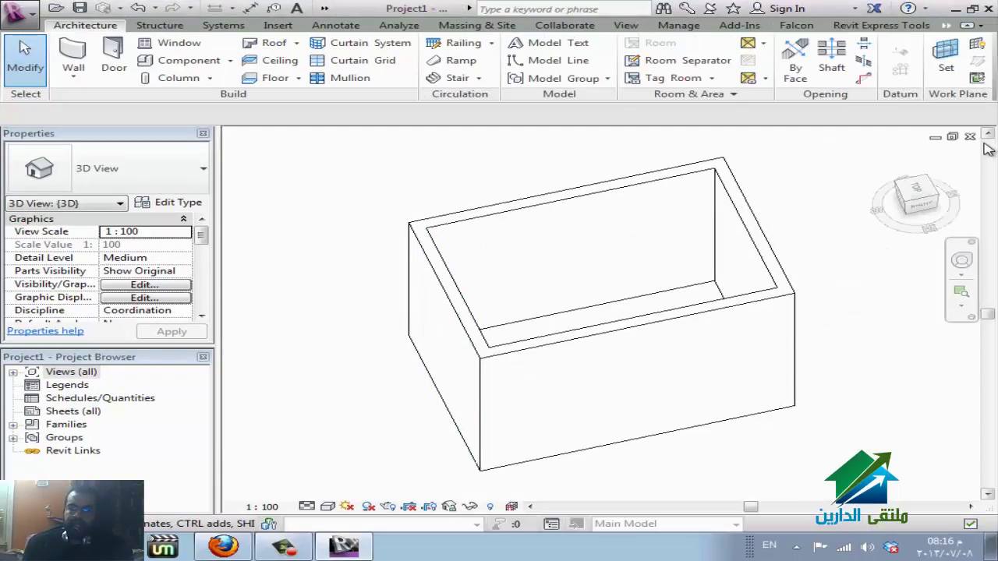
Close the {3D} view so Floor Plan: Level 1 fills the drawing area.
left_click(971, 137)
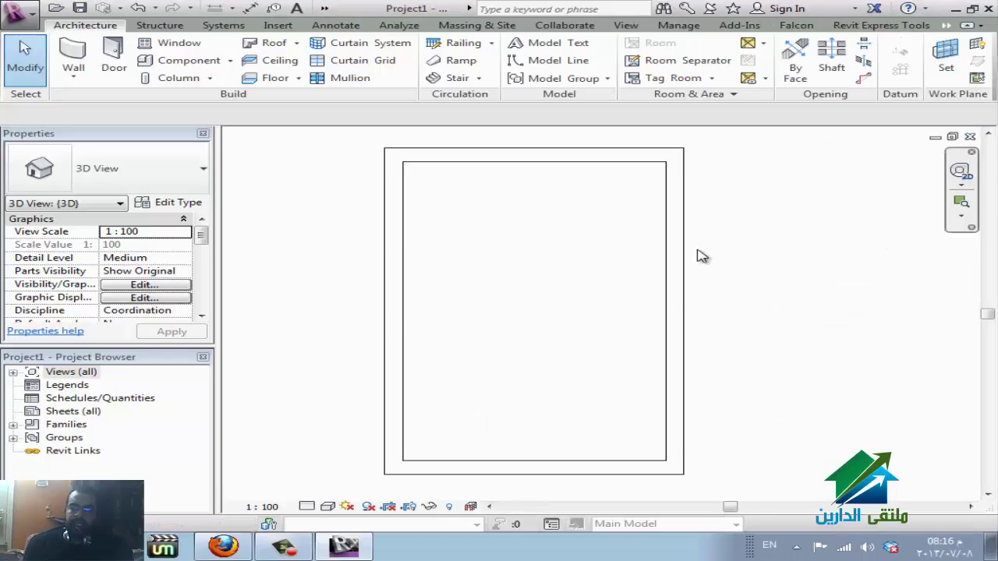
scroll(394, 277, "down", 1)
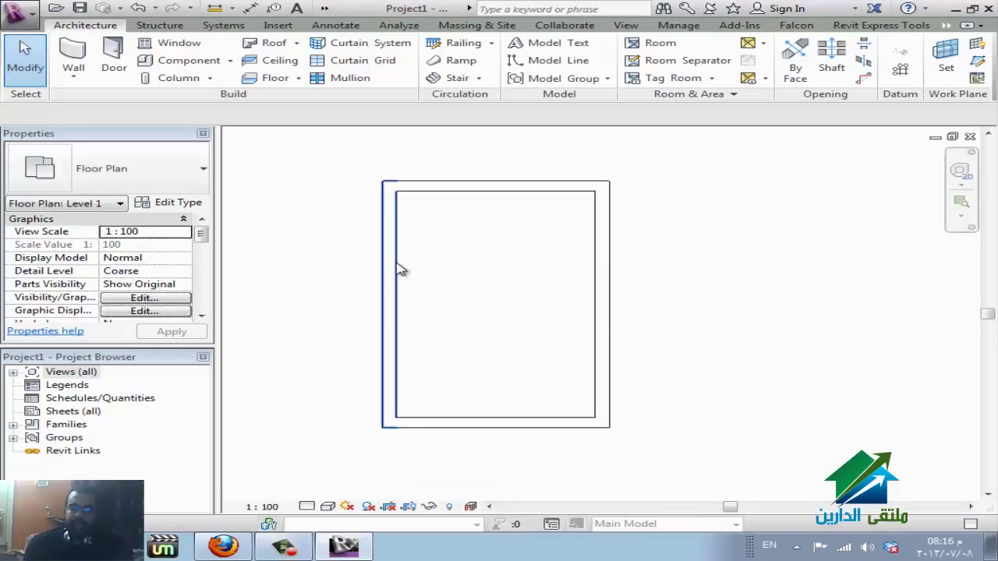
scroll(401, 270, "down", 1)
left_click(324, 8)
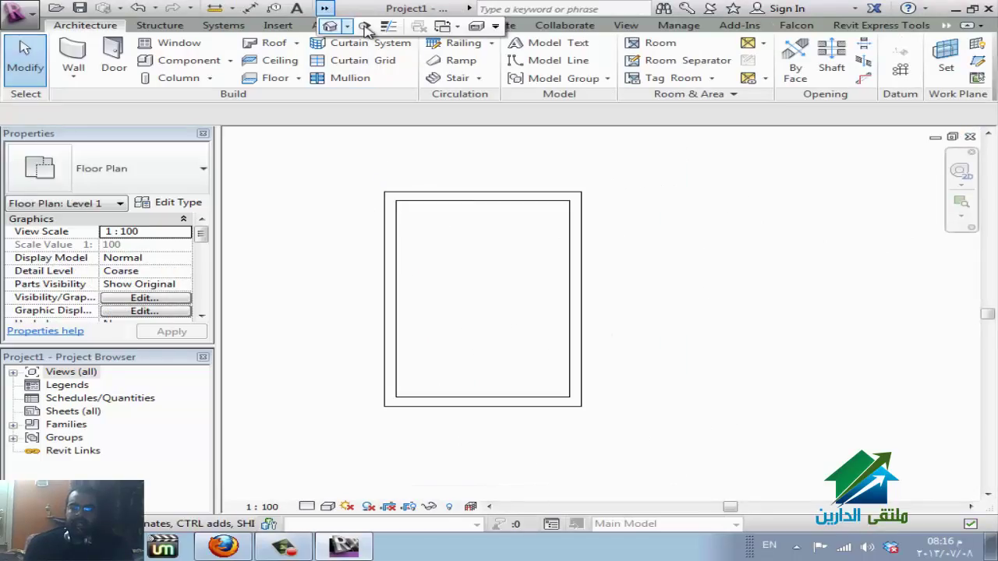
left_click(365, 26)
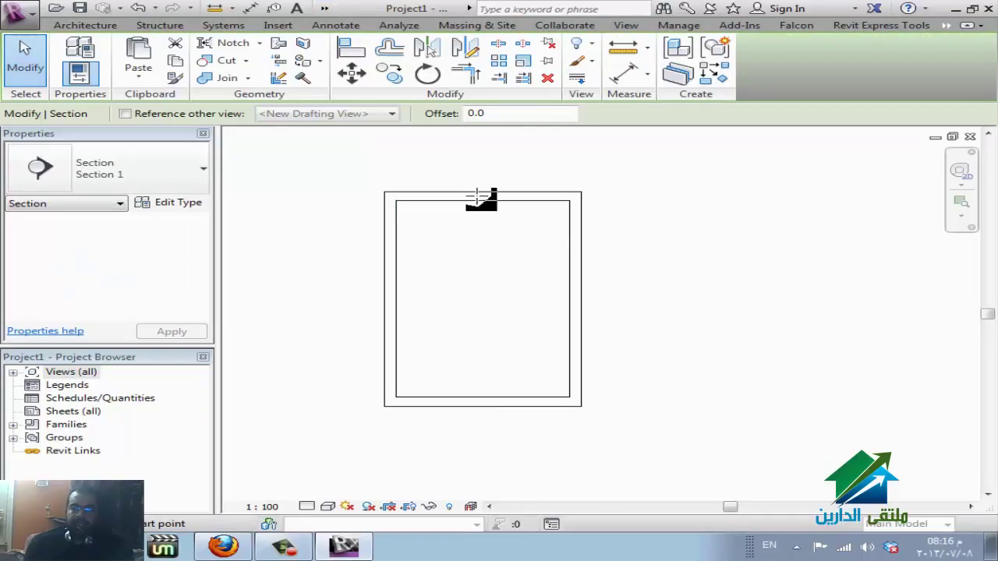
left_click(481, 139)
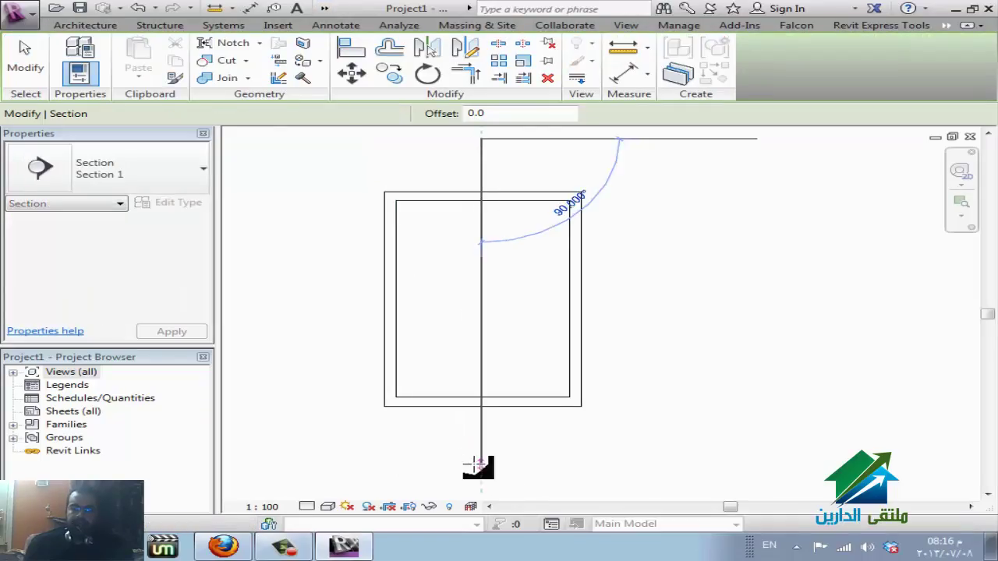
left_click(479, 465)
left_click(481, 334)
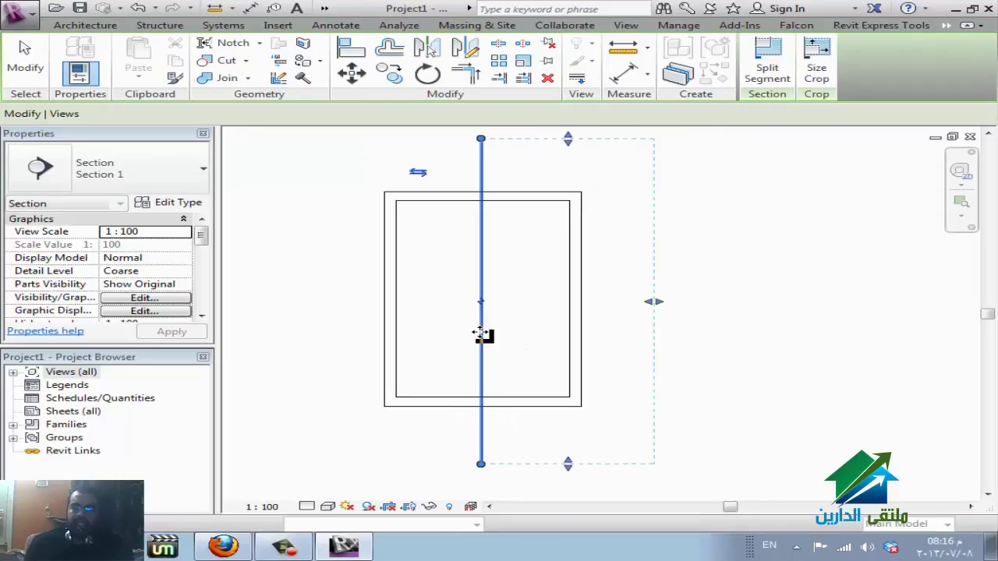
right_click(481, 334)
left_click(586, 247)
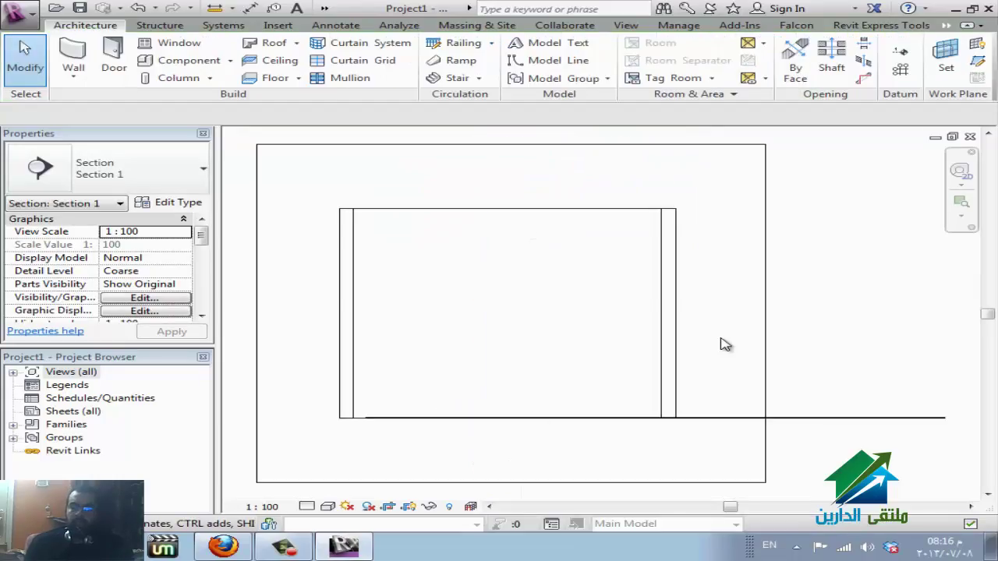
left_click(971, 137)
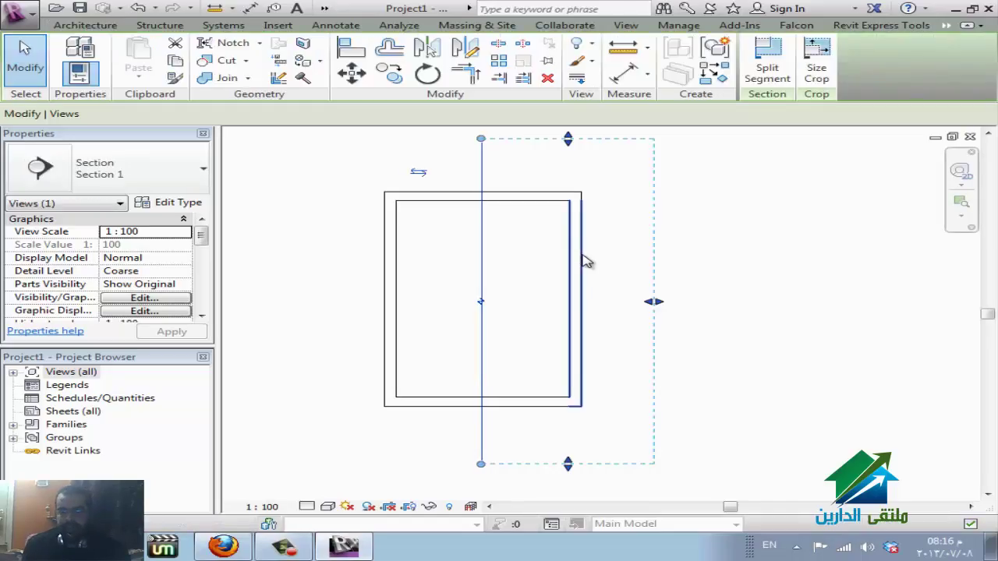
key("Delete")
left_click(606, 322)
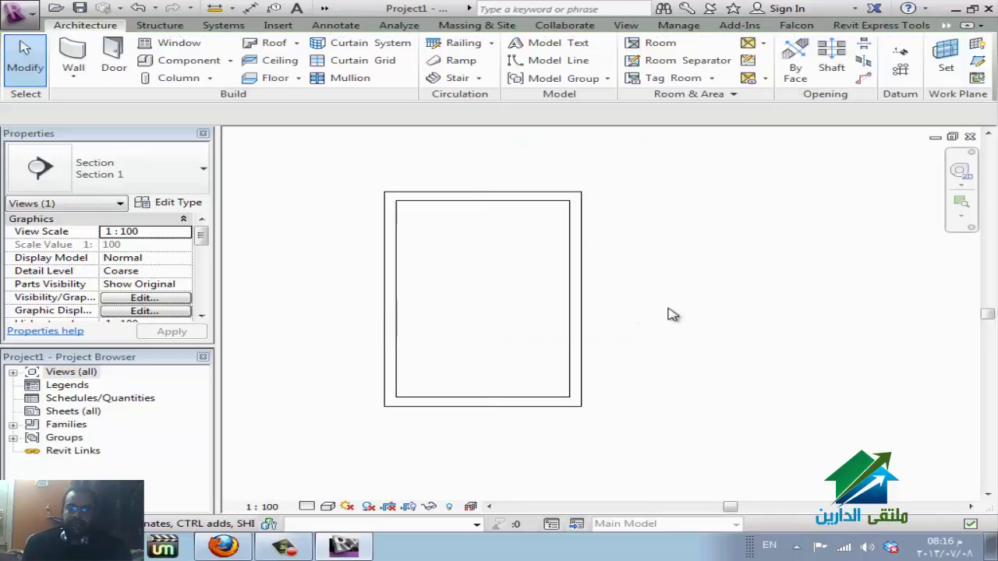
Expand Views (all) > Floor Plans, then window-select the four walls on Level 1 and delete them.
left_click(12, 373)
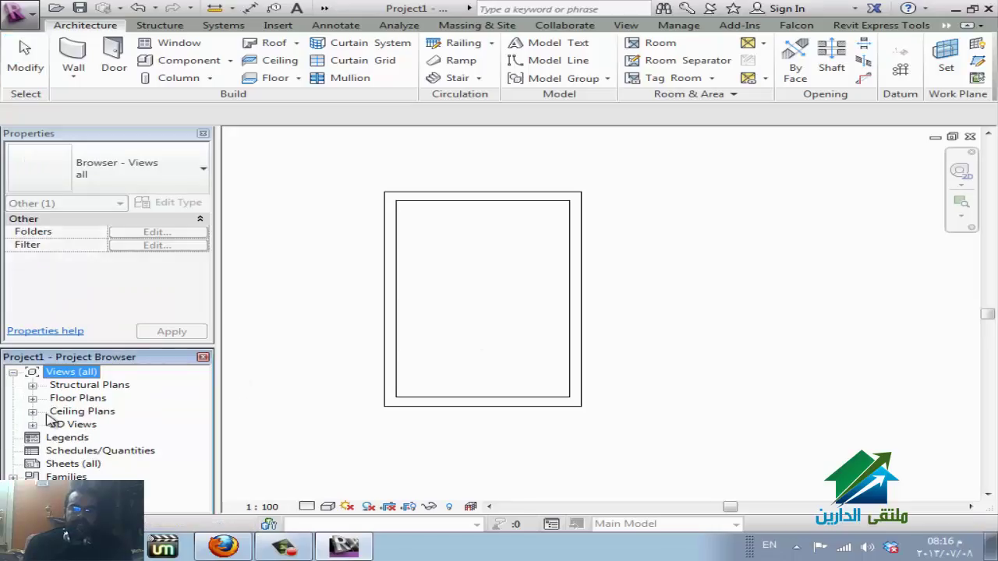
left_click(61, 386)
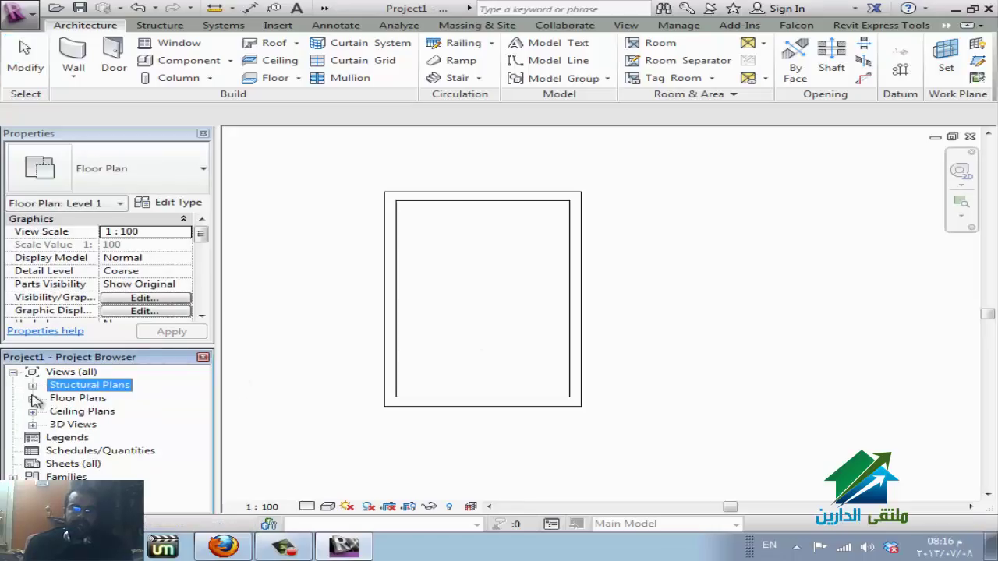
left_click(32, 398)
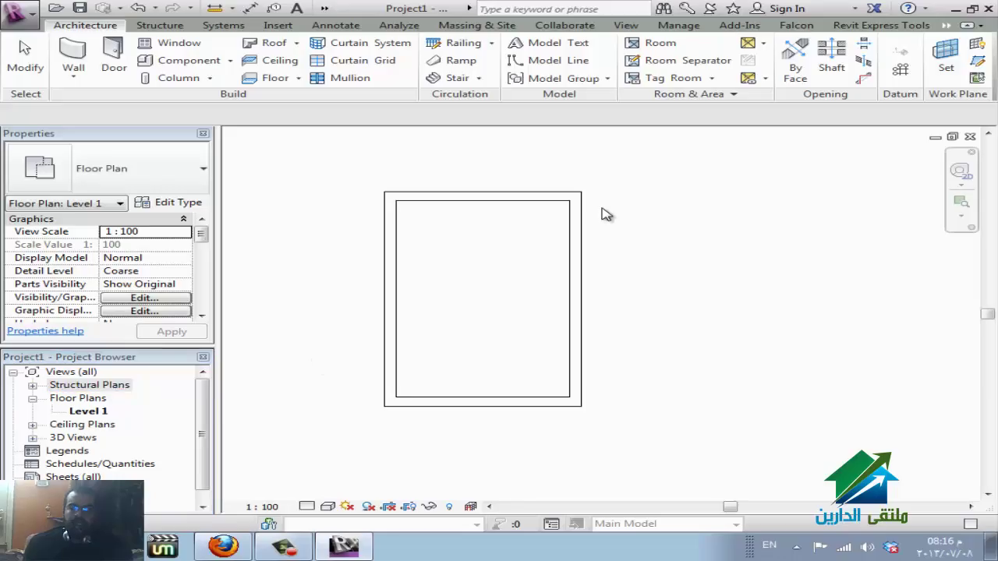
left_click(442, 278)
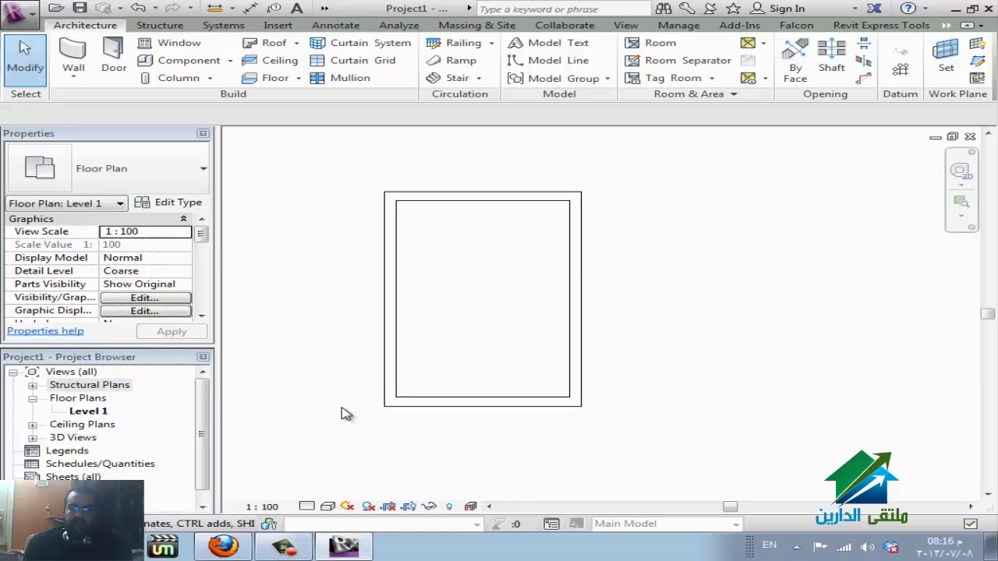
left_click_drag(340, 426, 633, 158)
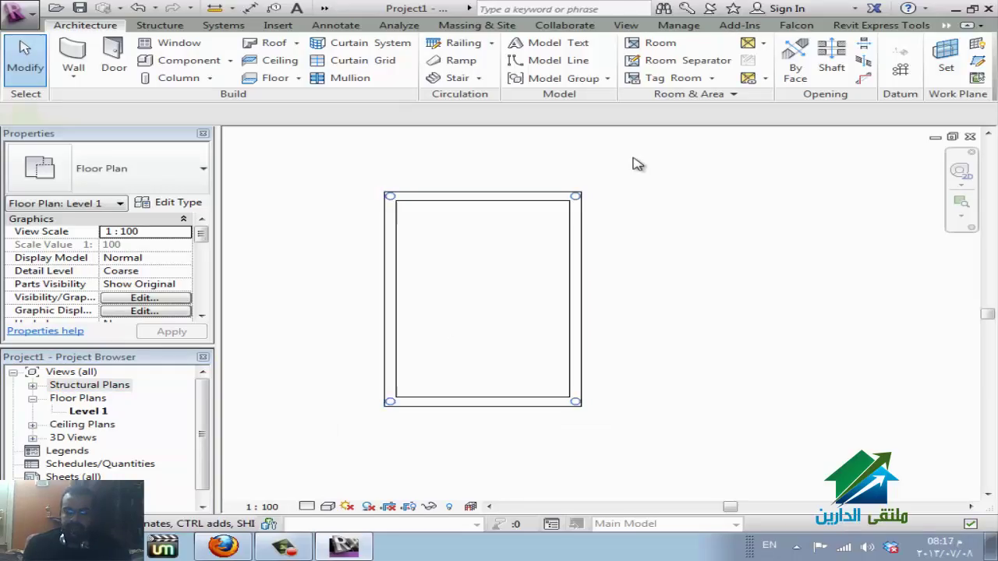
key("Delete")
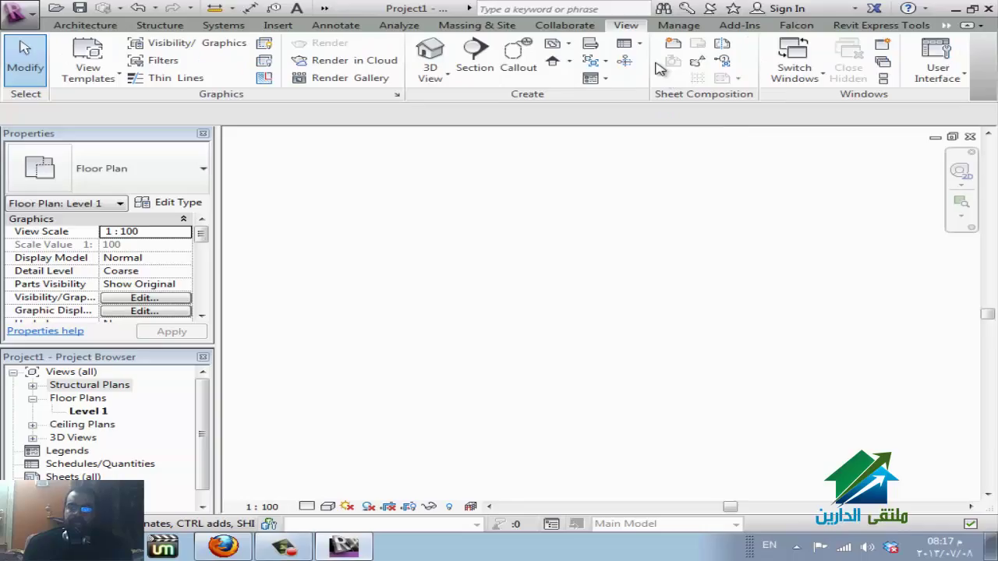
Place an elevation marker on the right of the plan and open its Elevation 1 view.
left_click(553, 62)
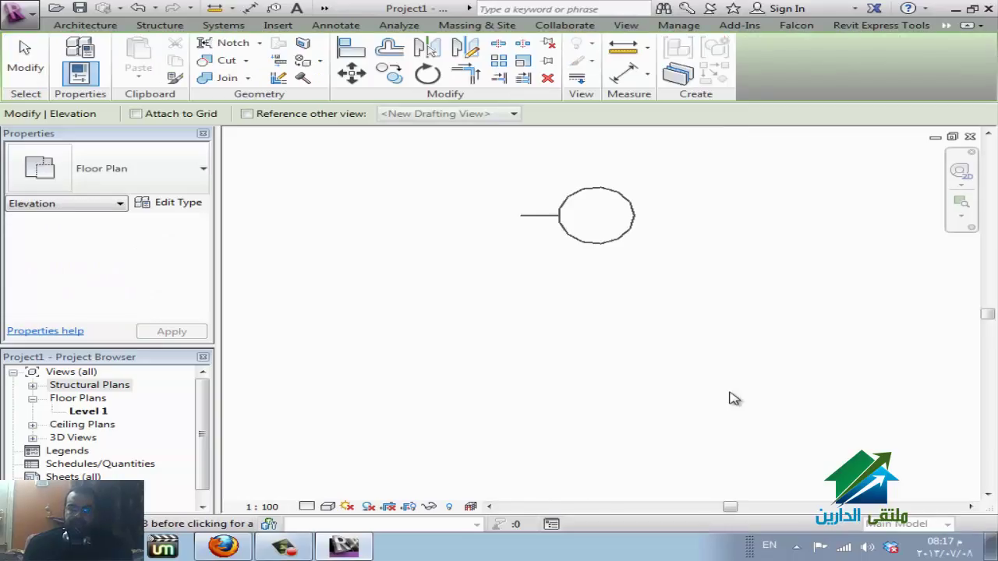
left_click(922, 299)
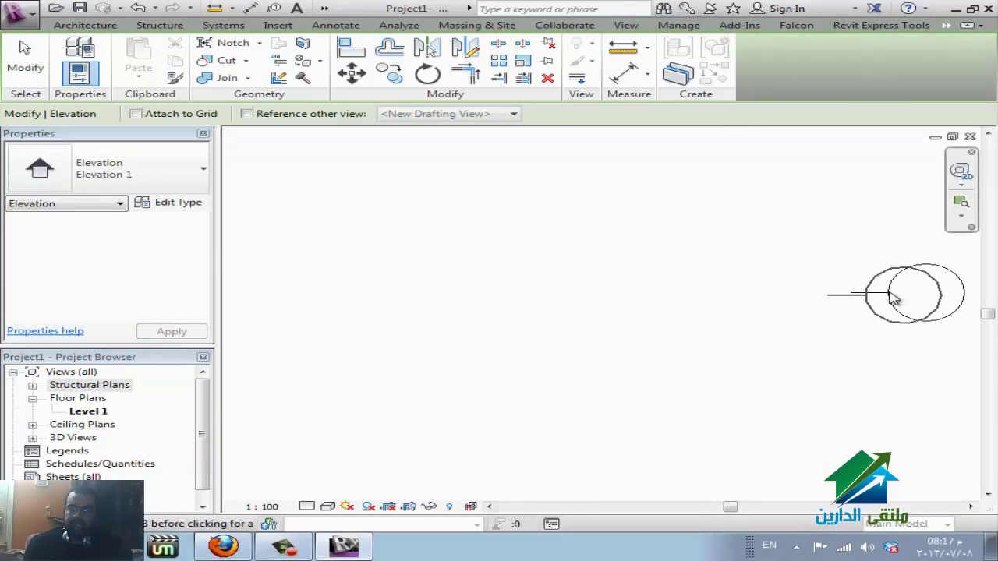
key("Escape")
key("Escape")
left_click(877, 297)
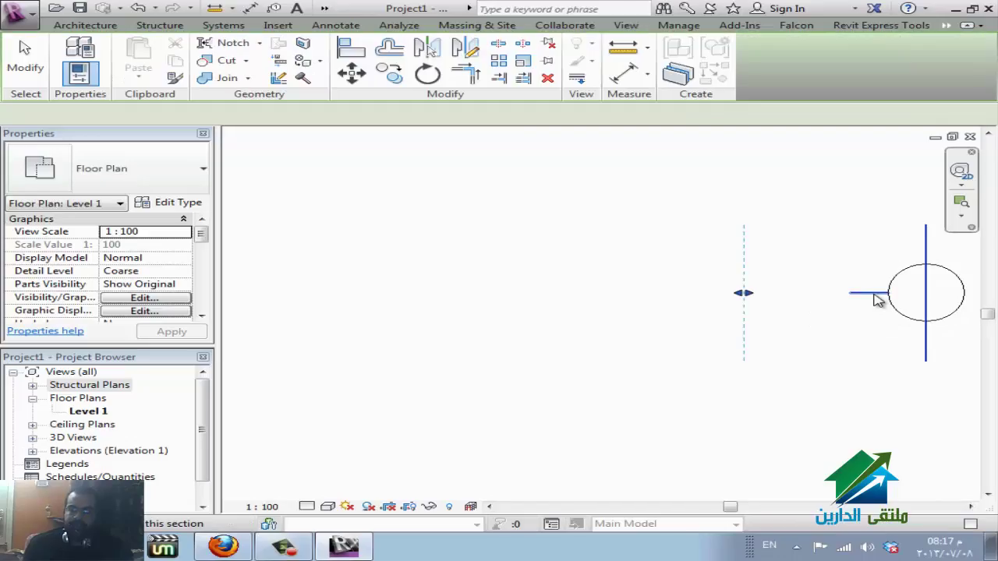
right_click(877, 300)
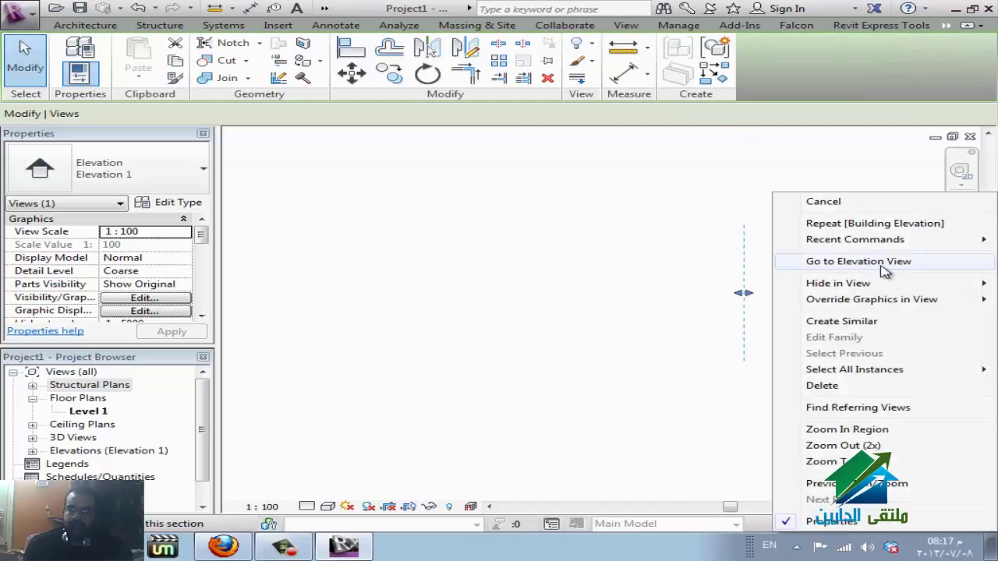
left_click(885, 262)
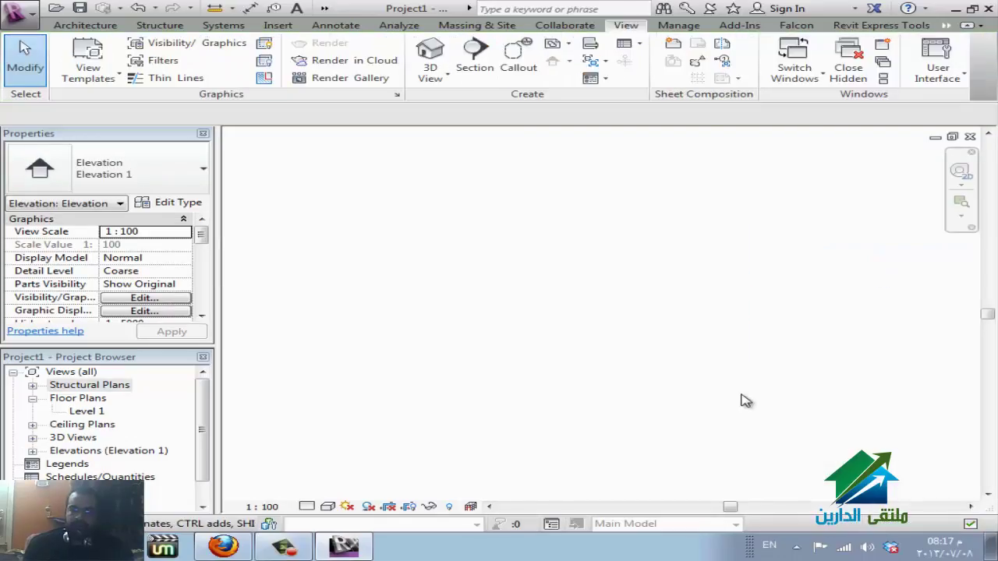
Reopen Elevation 1 from the marker, then return to the Level 1 plan and deselect the marker.
double_click(102, 412)
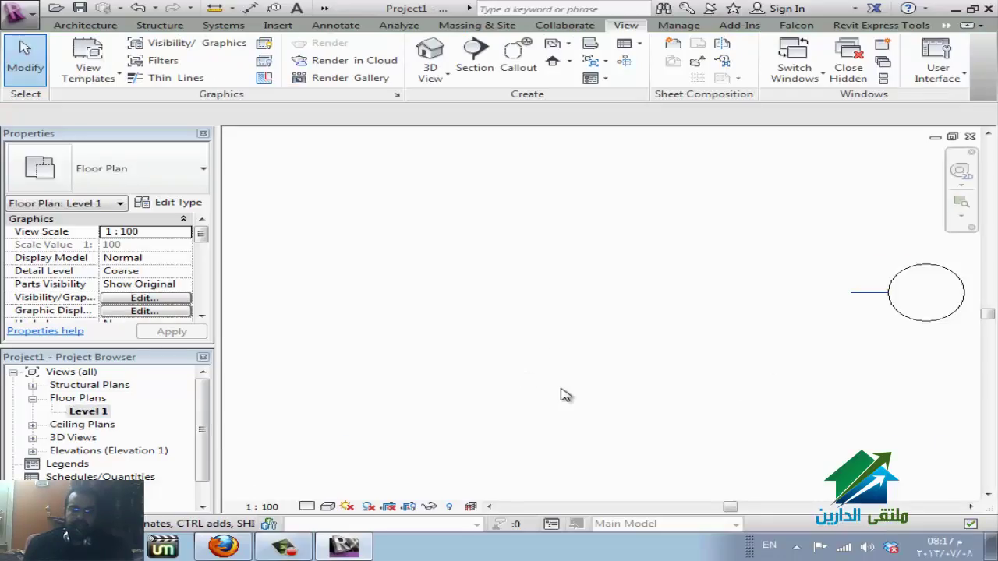
left_click(889, 301)
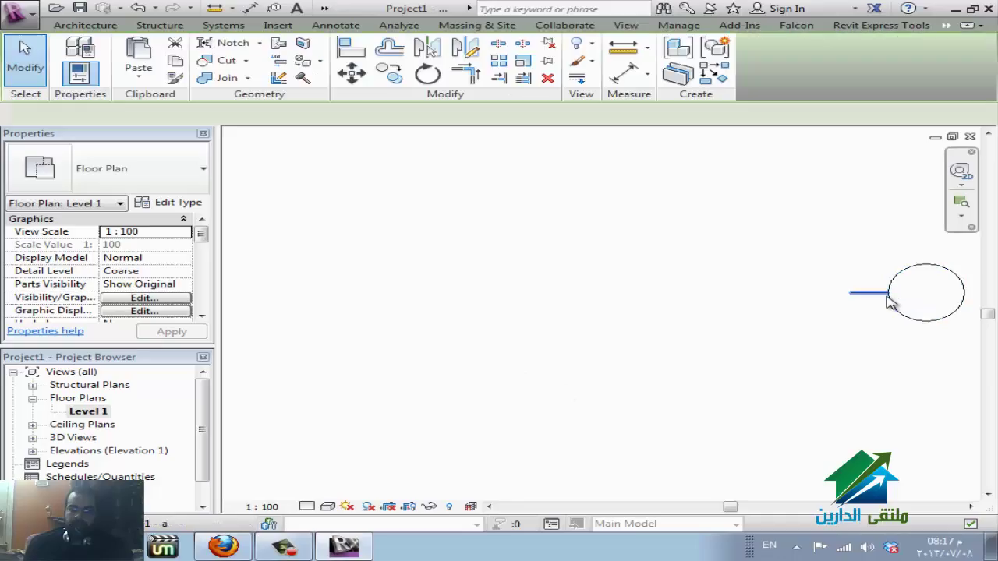
right_click(888, 302)
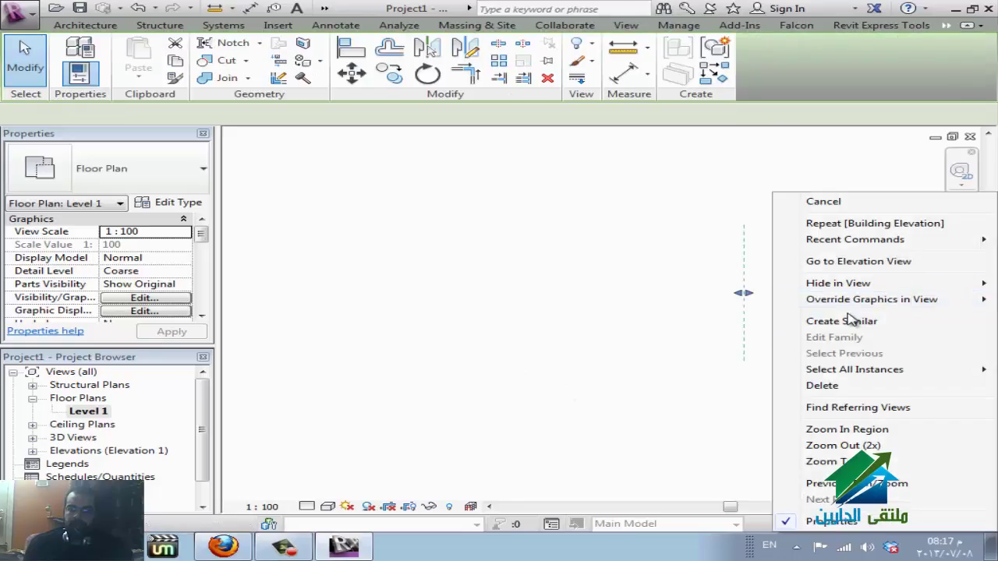
left_click(849, 261)
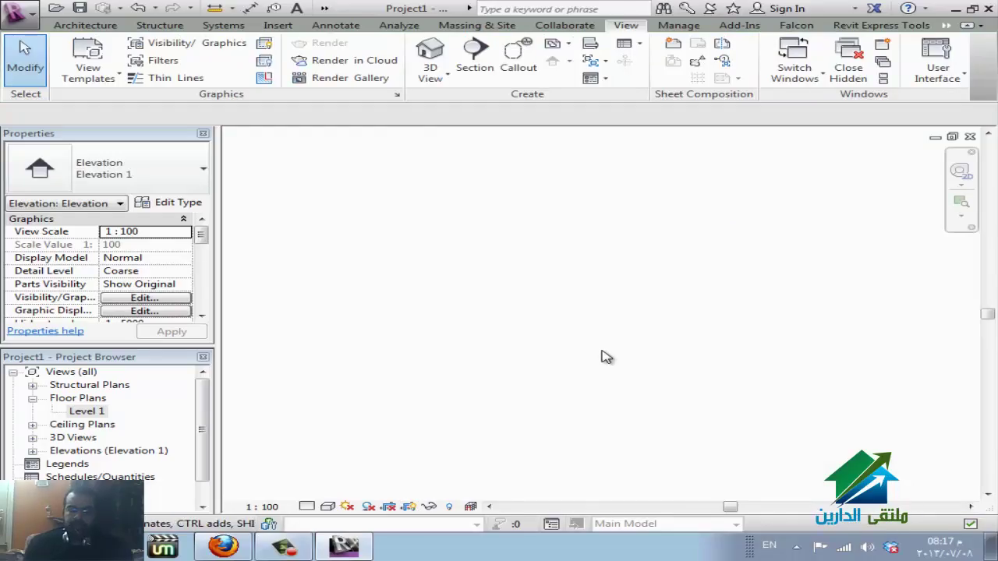
left_click(970, 137)
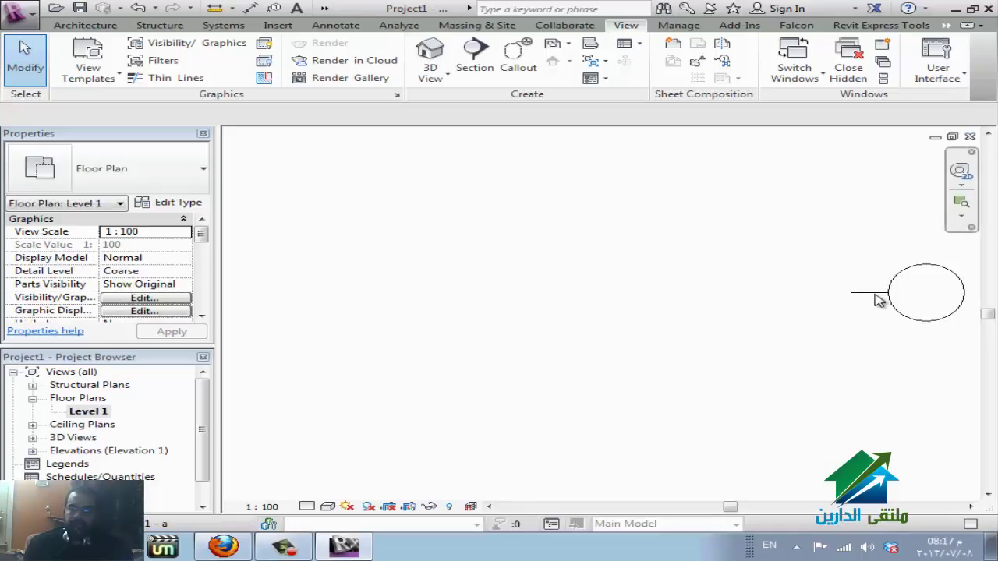
left_click(878, 296)
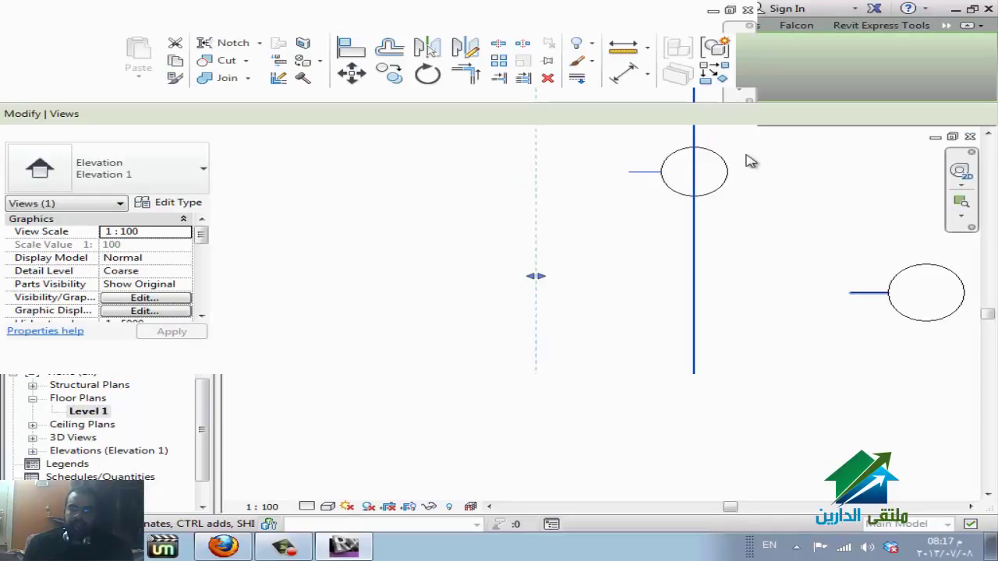
left_click(784, 261)
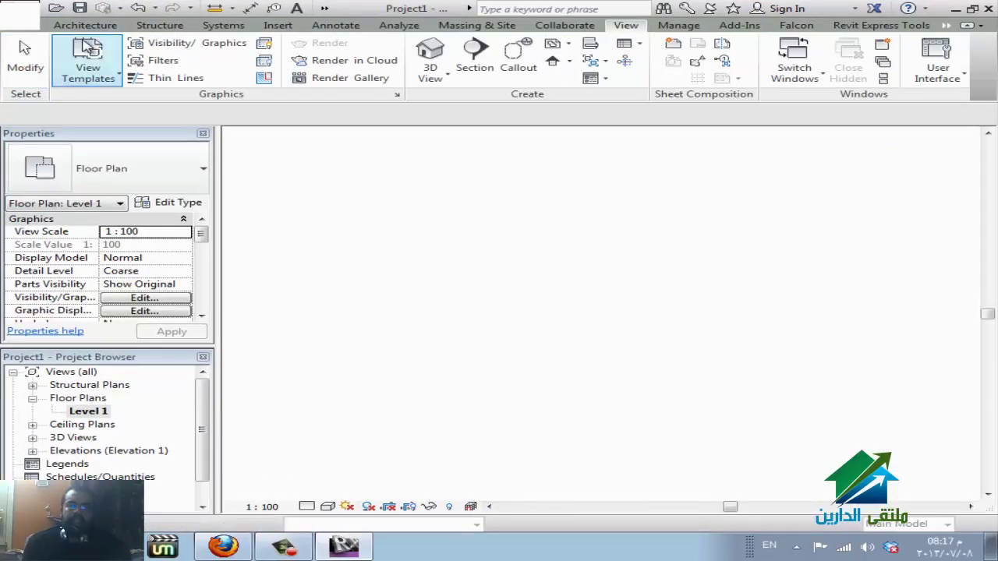
scroll(86, 63, "up", 8)
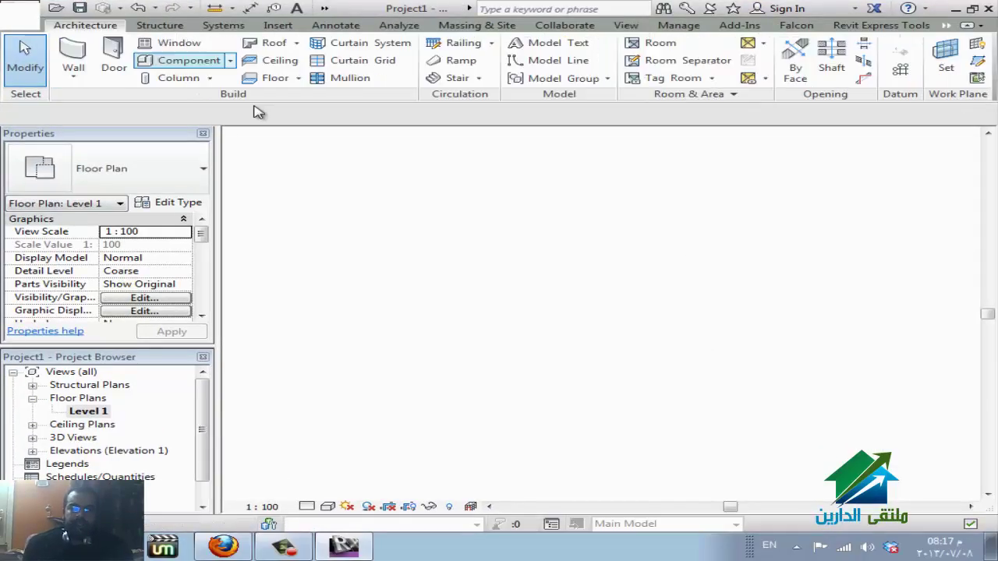
left_click(88, 72)
left_click(133, 98)
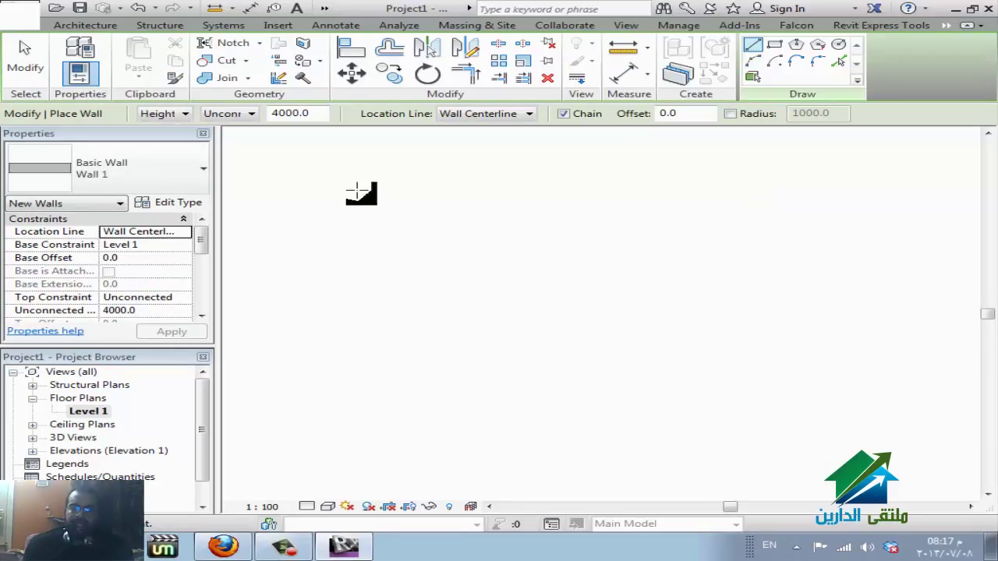
left_click(230, 116)
left_click(280, 113)
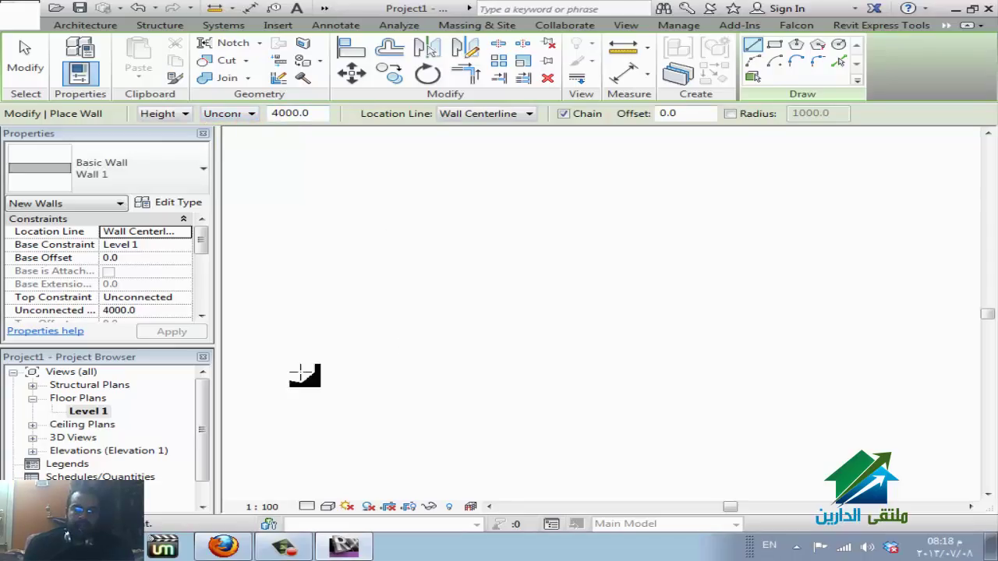
left_click(150, 456)
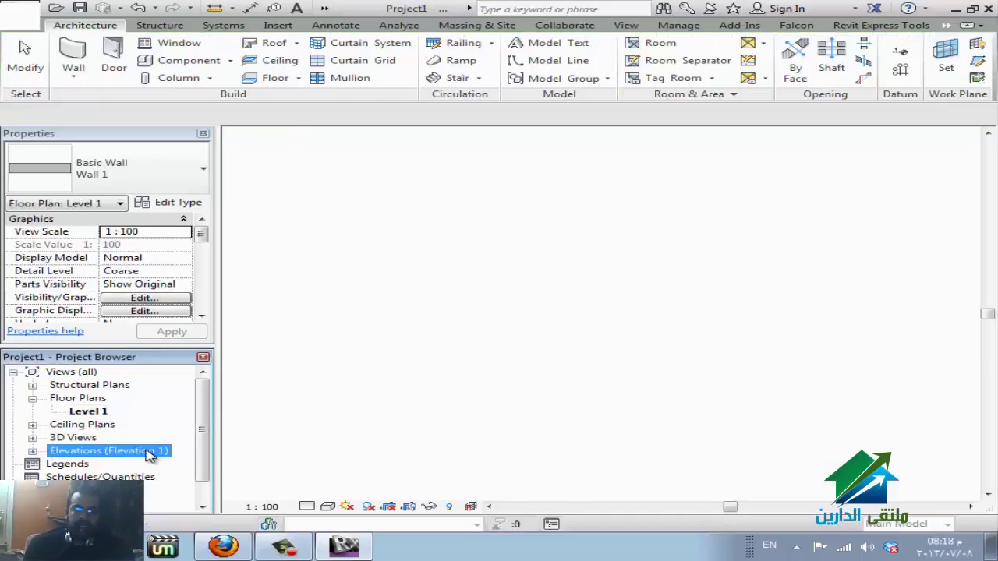
Open Elevation 1 - a from the Project Browser and set its detail level to Fine.
double_click(148, 453)
left_click(137, 465)
double_click(138, 465)
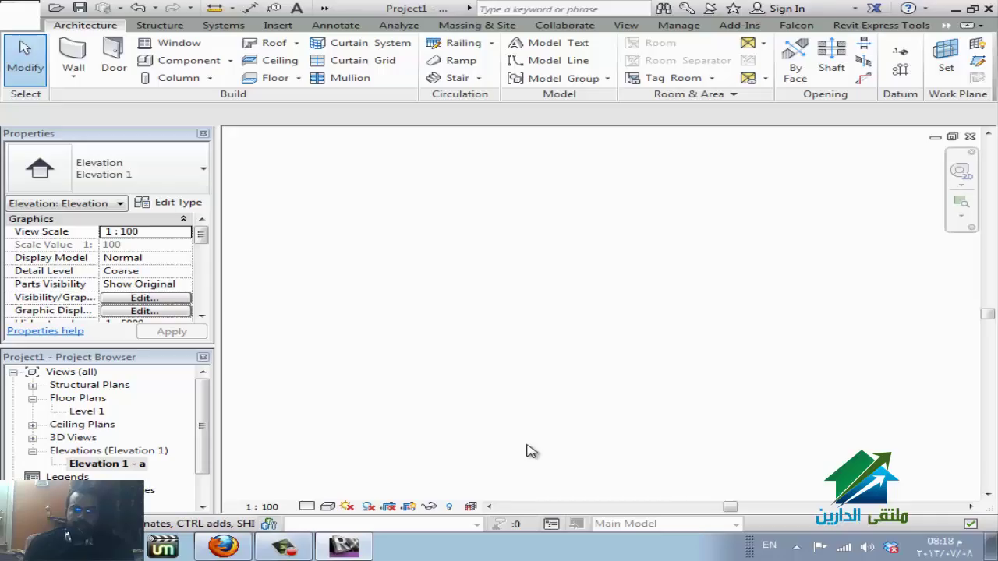
left_click(306, 508)
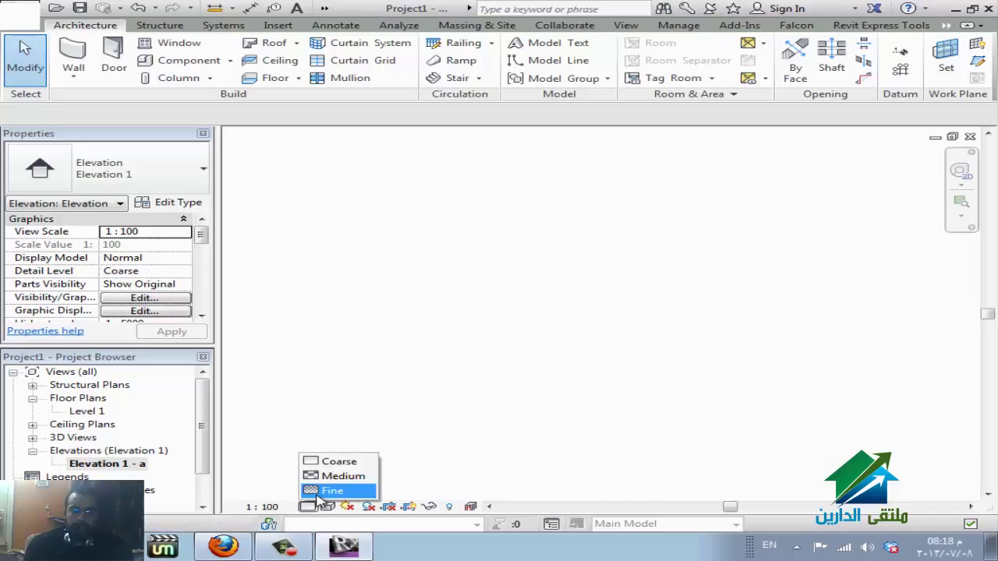
left_click(336, 492)
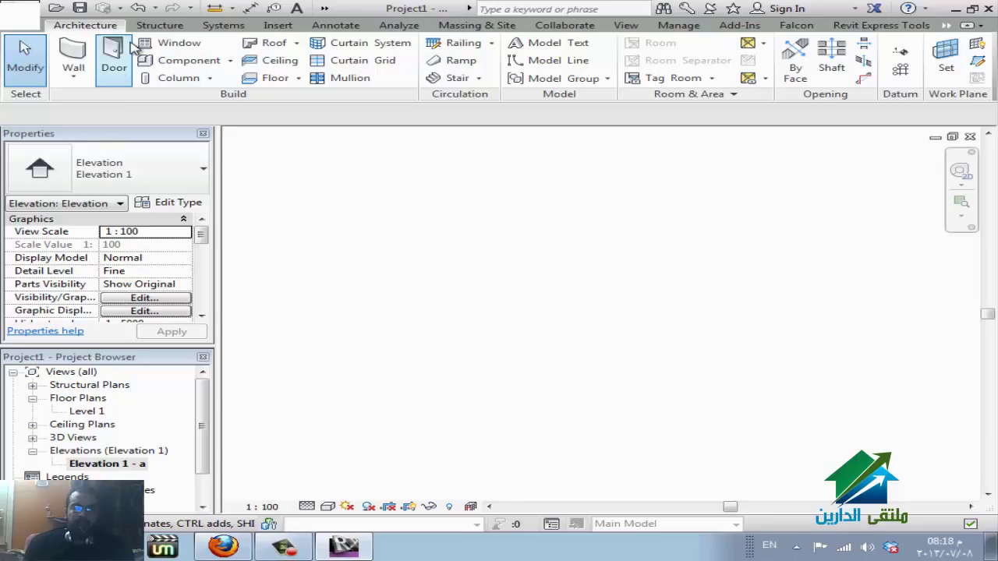
left_click(904, 59)
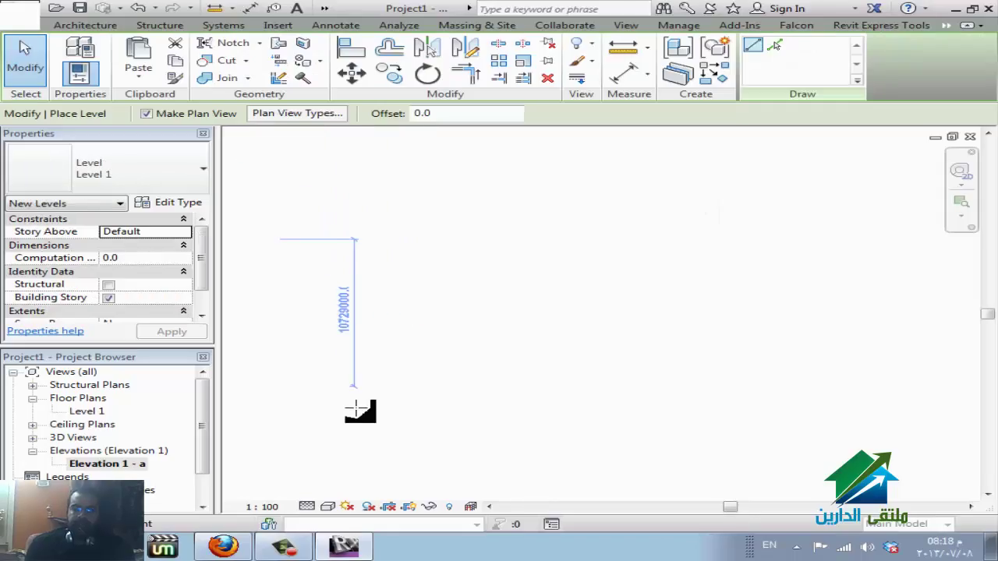
Draw a Level 2 line across the elevation about 1700 above Level 1.
middle_click_drag(305, 289, 458, 401)
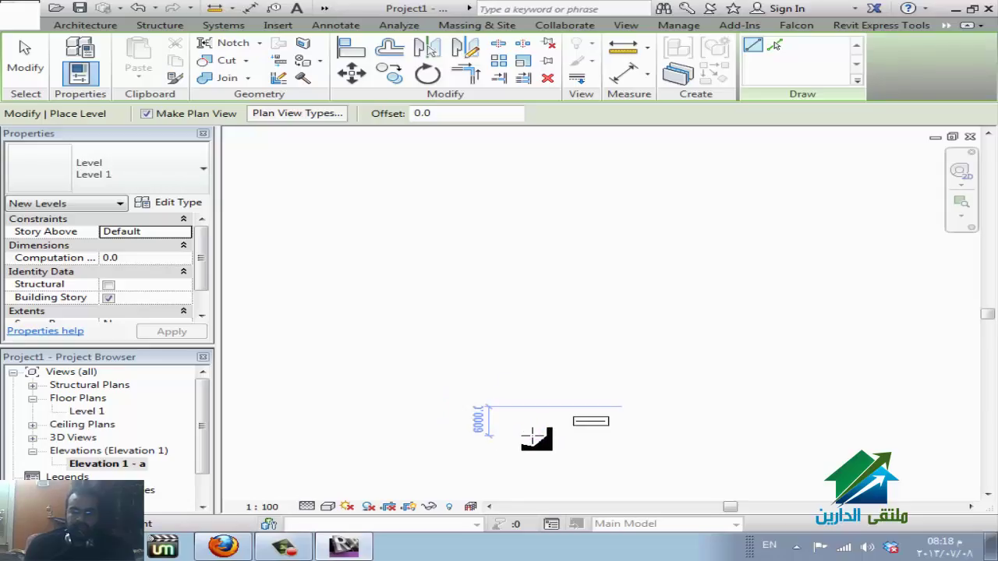
scroll(733, 385, "up", 2)
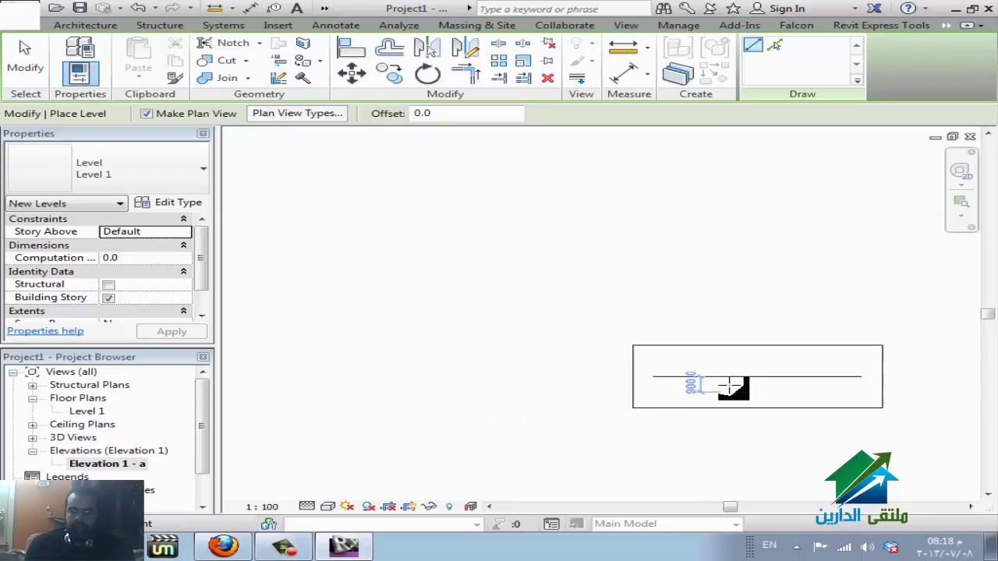
scroll(692, 380, "up", 2)
scroll(659, 378, "up", 2)
scroll(657, 378, "up", 2)
scroll(535, 357, "up", 2)
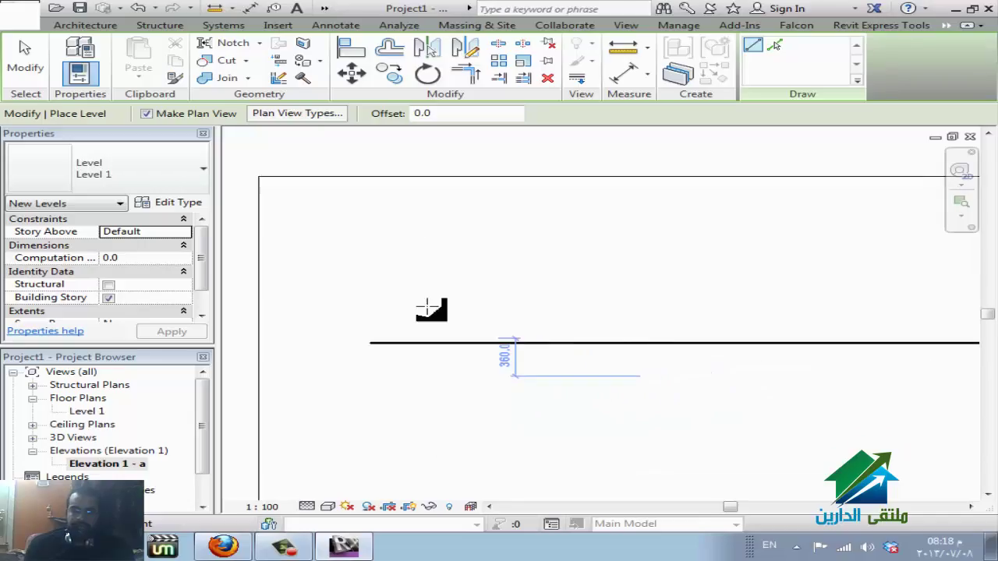
scroll(430, 307, "up", 1)
scroll(545, 366, "down", 2)
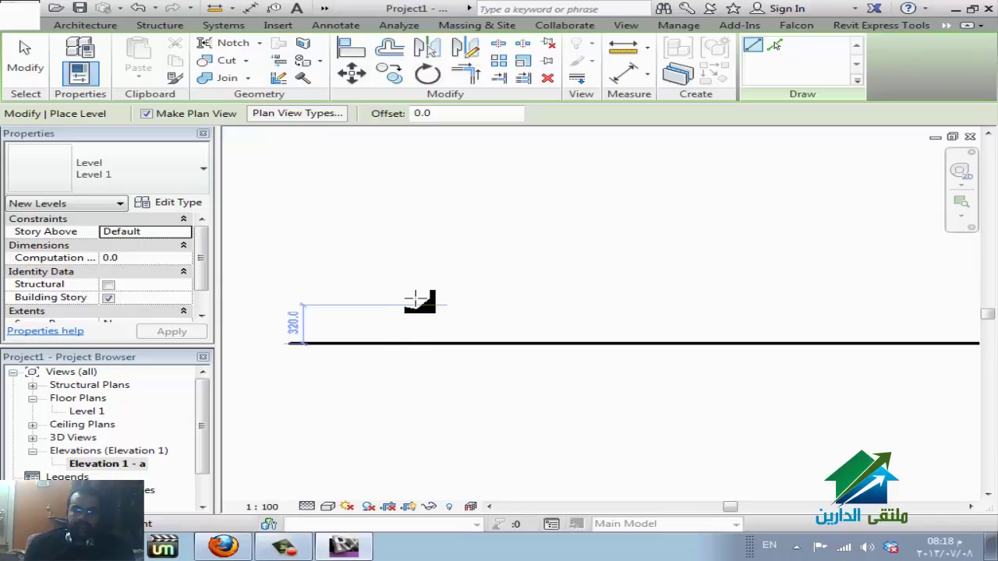
scroll(386, 303, "down", 1)
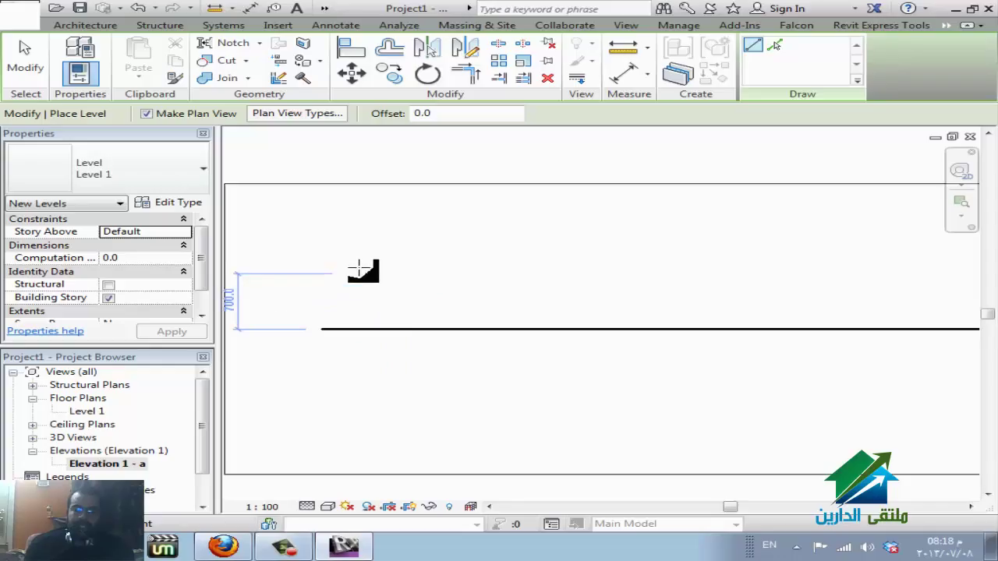
scroll(357, 204, "down", 1)
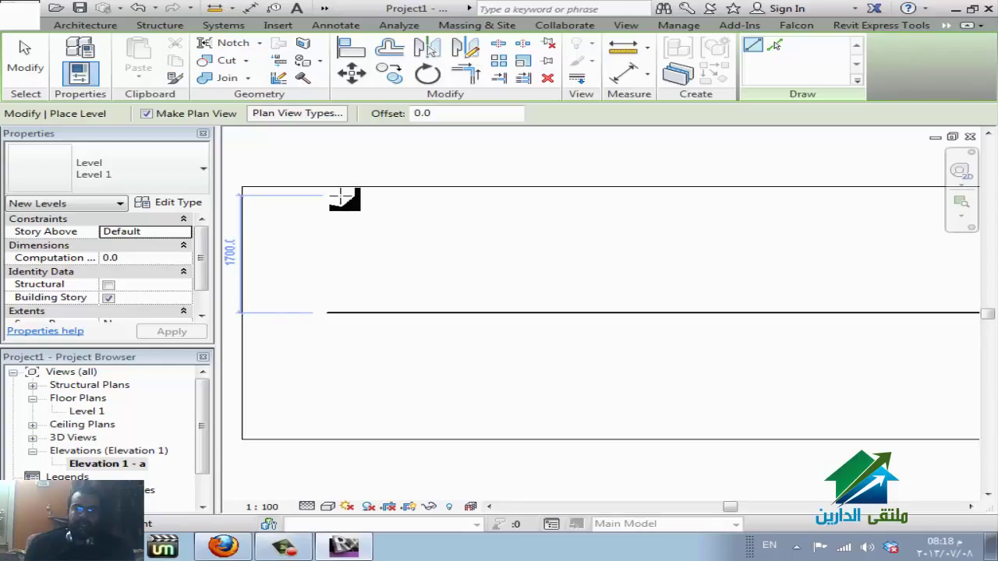
left_click(331, 195)
scroll(437, 206, "down", 1)
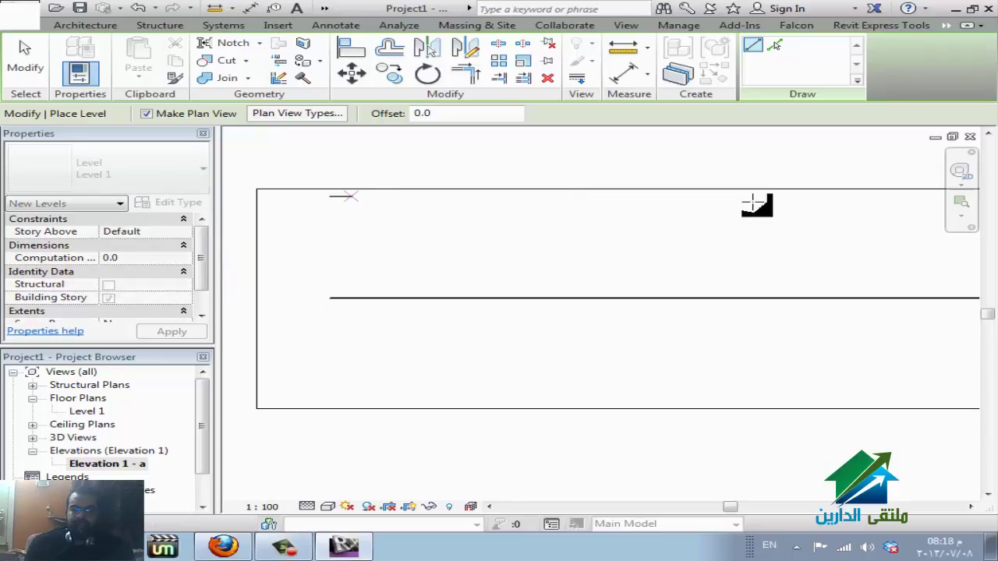
scroll(764, 205, "down", 1)
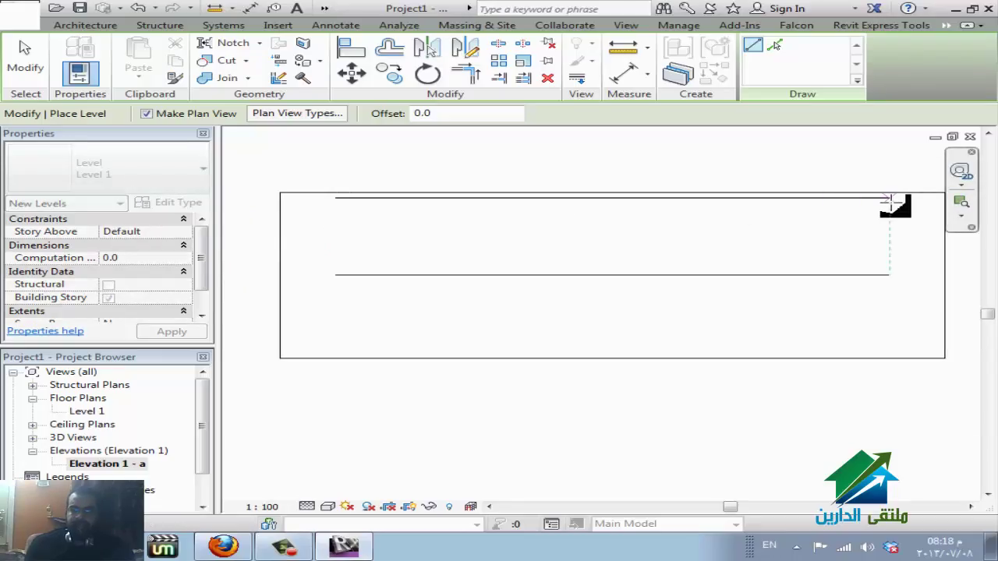
left_click(889, 200)
key("Escape")
key("Escape")
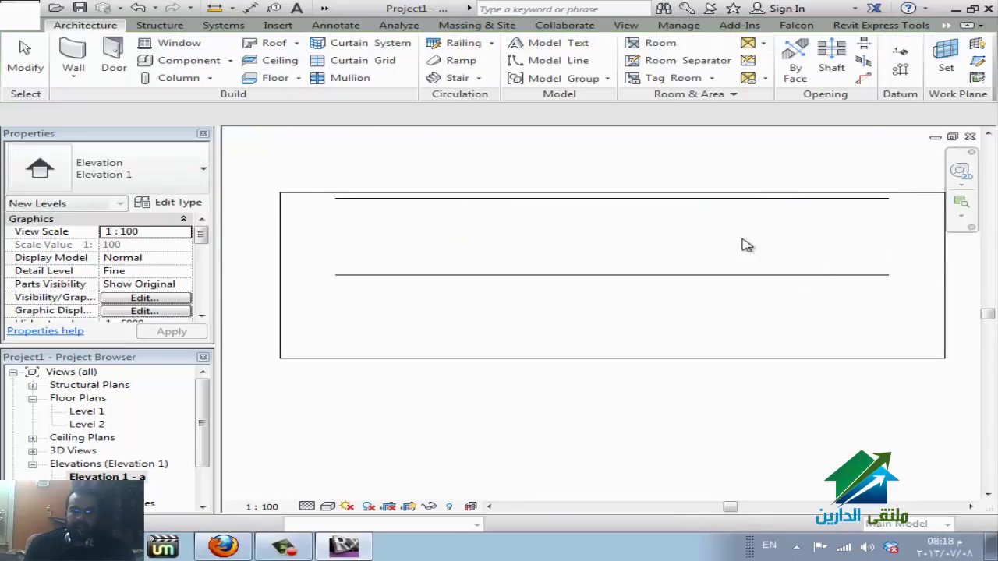
Add an aligned dimension showing the 1700 gap between Level 1 and Level 2.
key("u")
key("n")
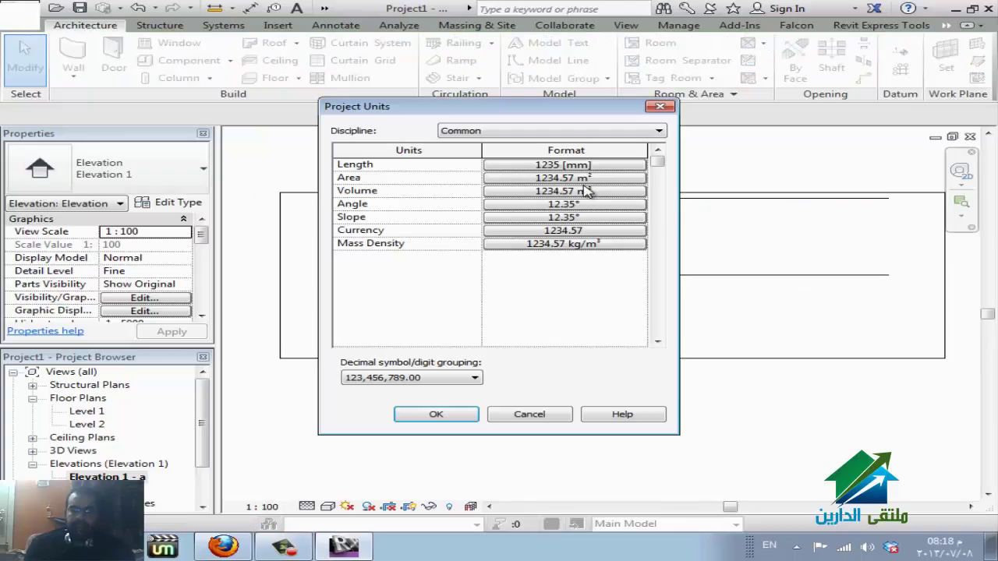
key("Escape")
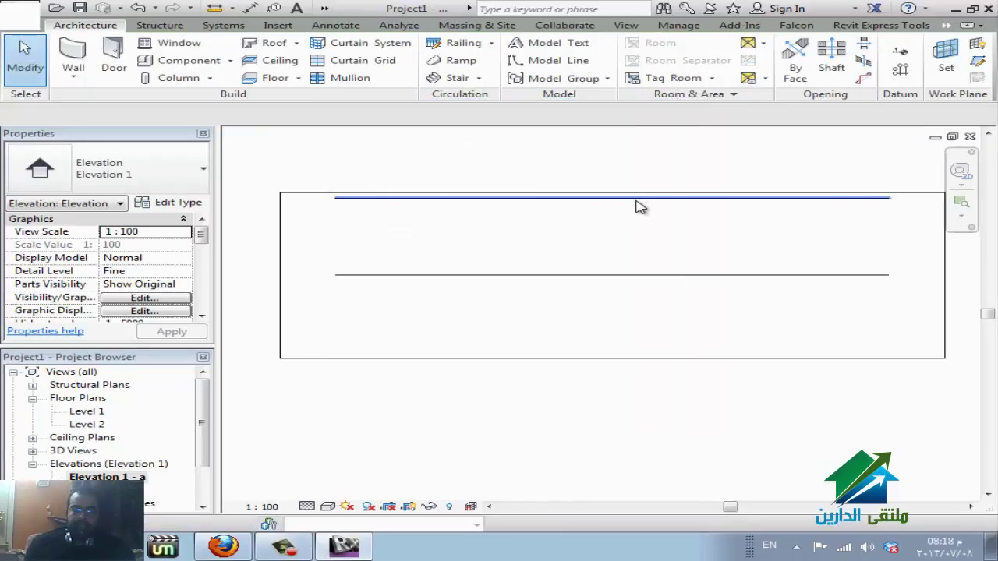
left_click(254, 14)
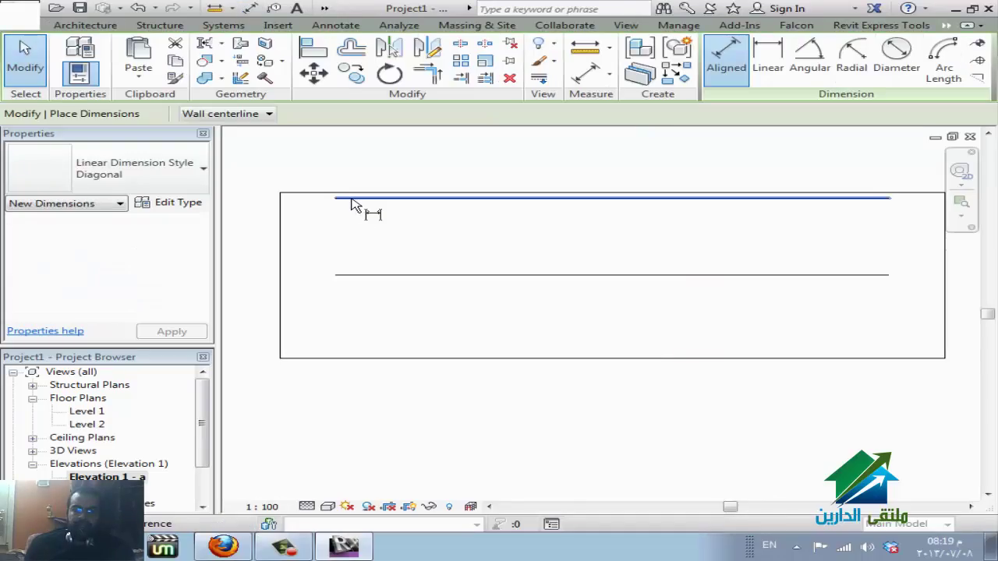
left_click(351, 198)
left_click(347, 274)
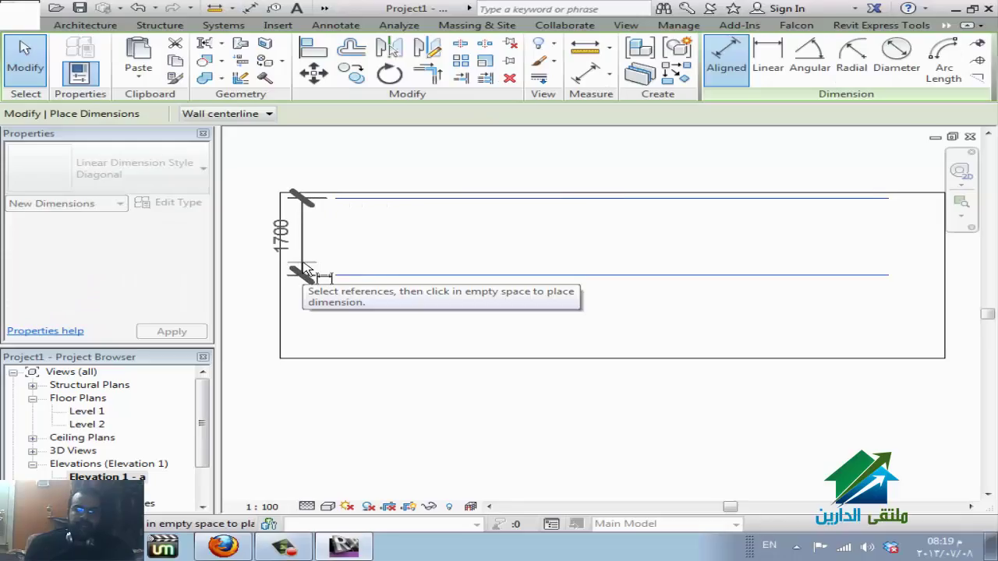
left_click(305, 271)
key("Escape")
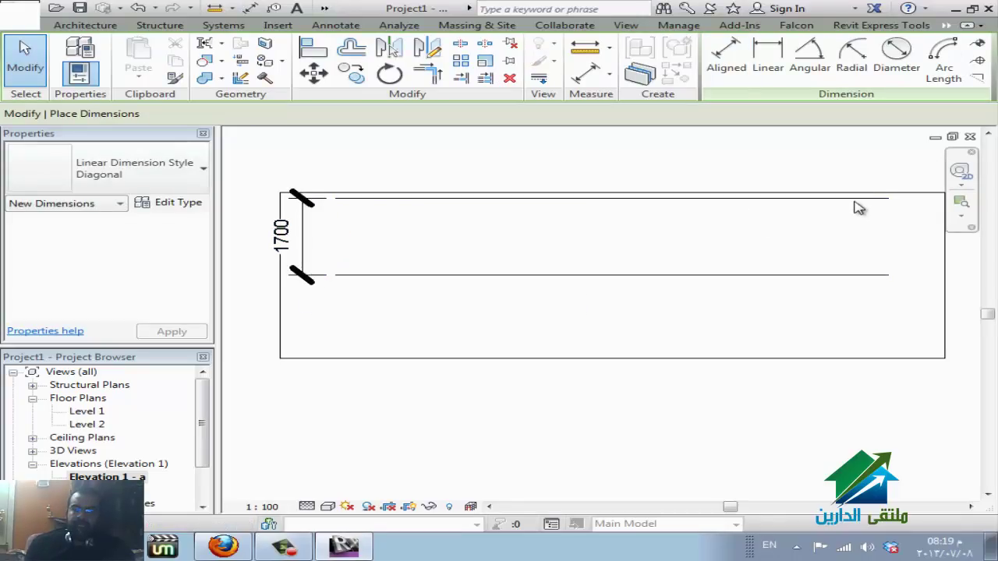
key("Escape")
Adjust the view's crop region so its top edge sits above Level 2.
left_click(581, 358)
scroll(574, 441, "down", 1)
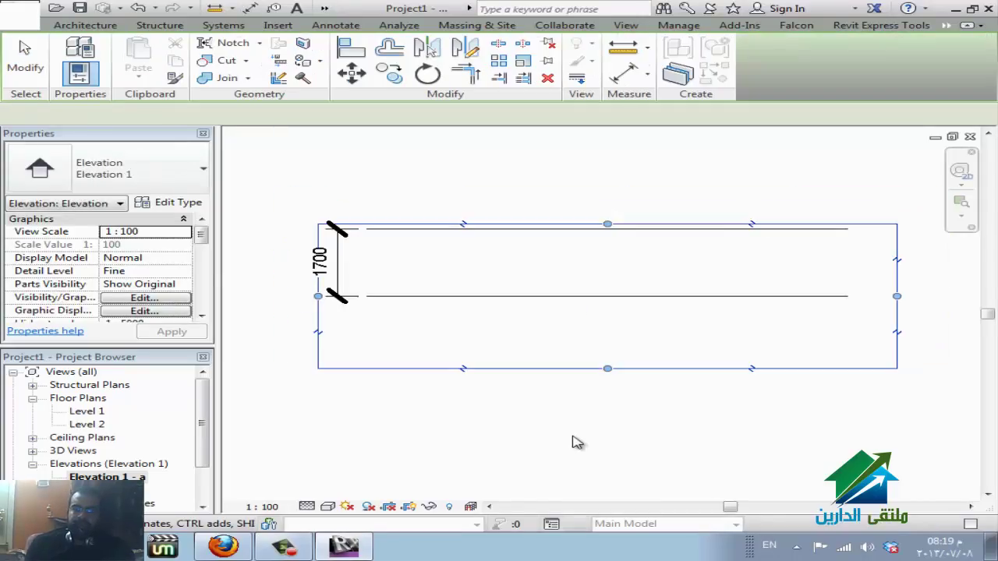
left_click(618, 226)
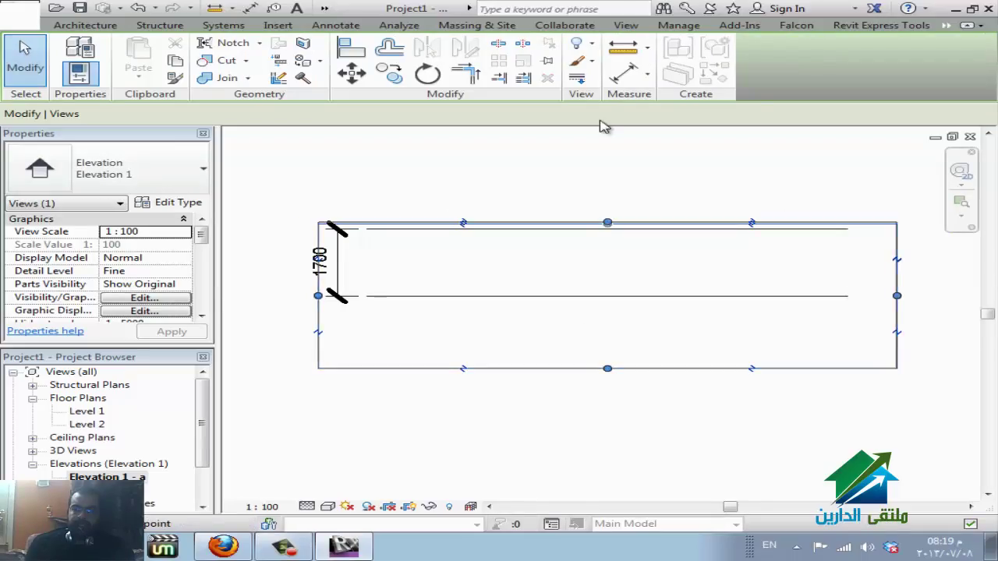
left_click_drag(608, 223, 590, 277)
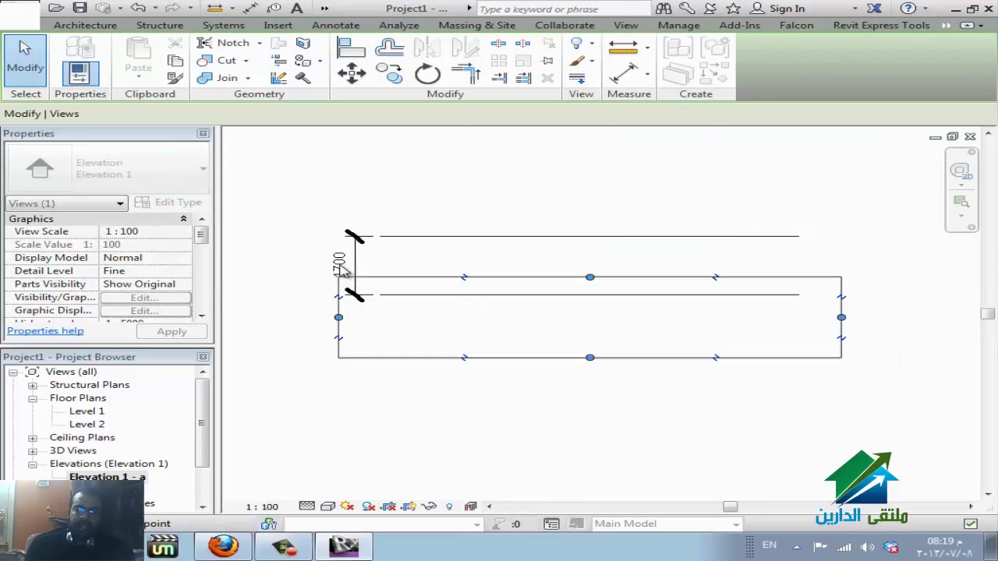
scroll(343, 269, "up", 2)
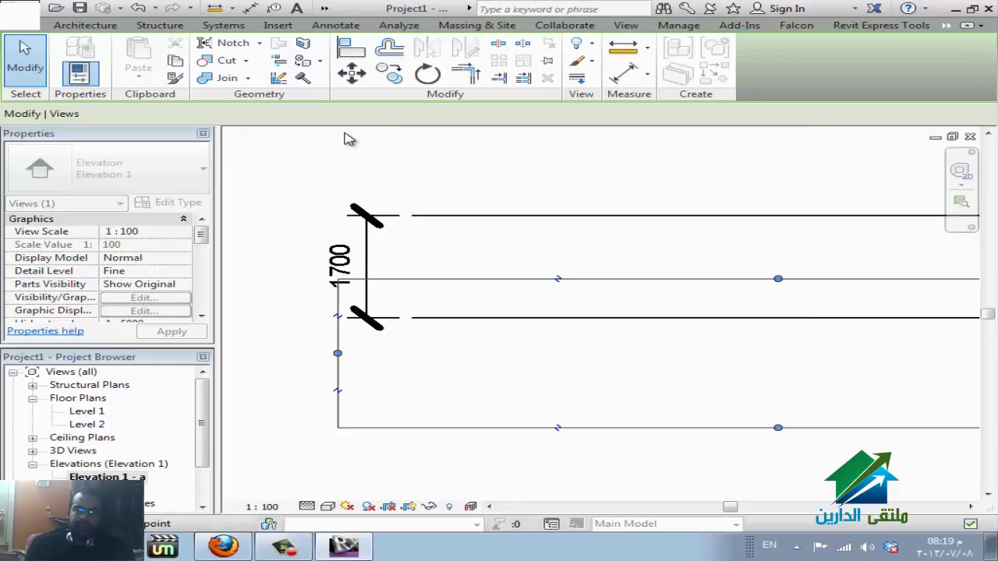
left_click_drag(349, 139, 346, 134)
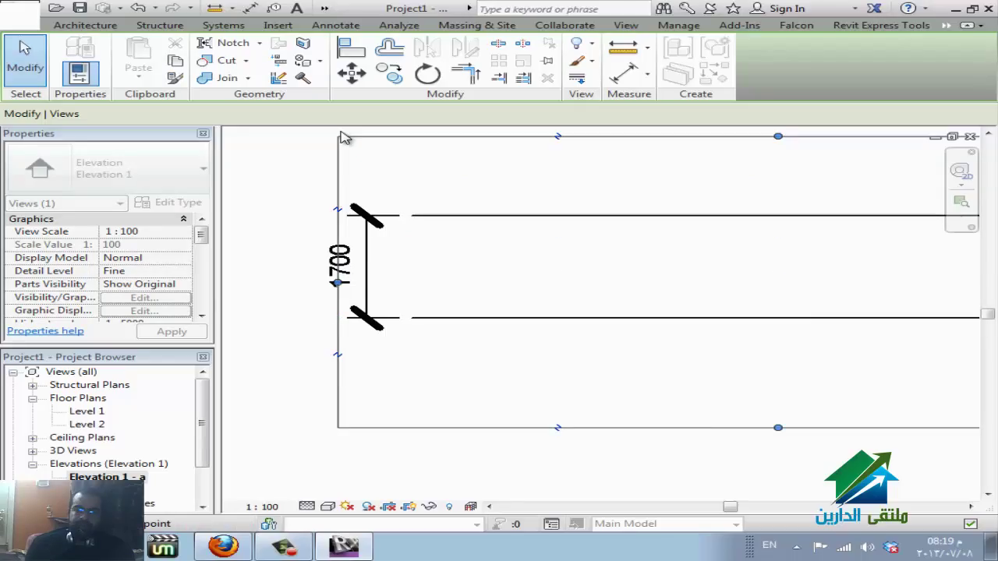
Check the 1700 dimension's text settings, then delete the dimension.
left_click(351, 286)
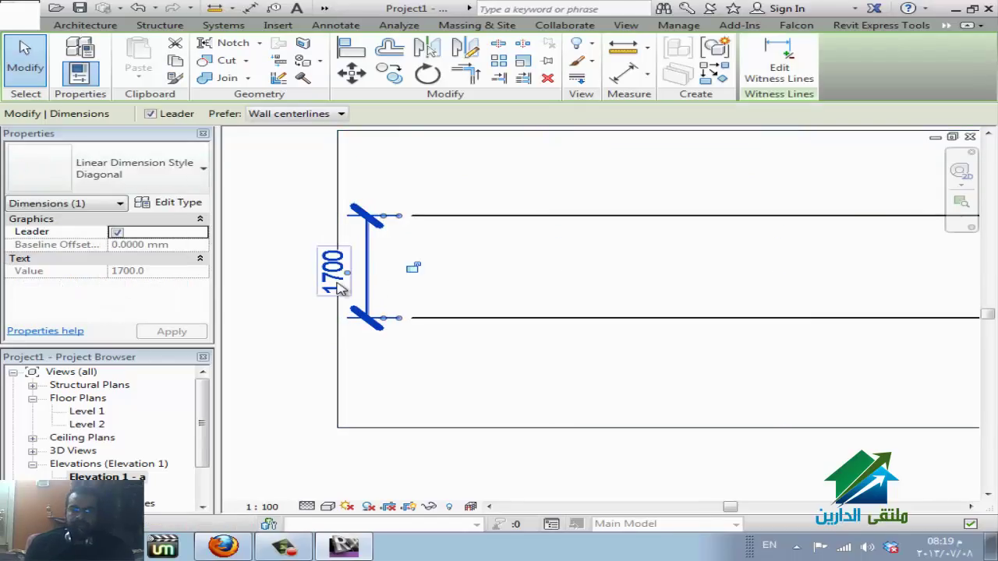
double_click(335, 304)
left_click(572, 410)
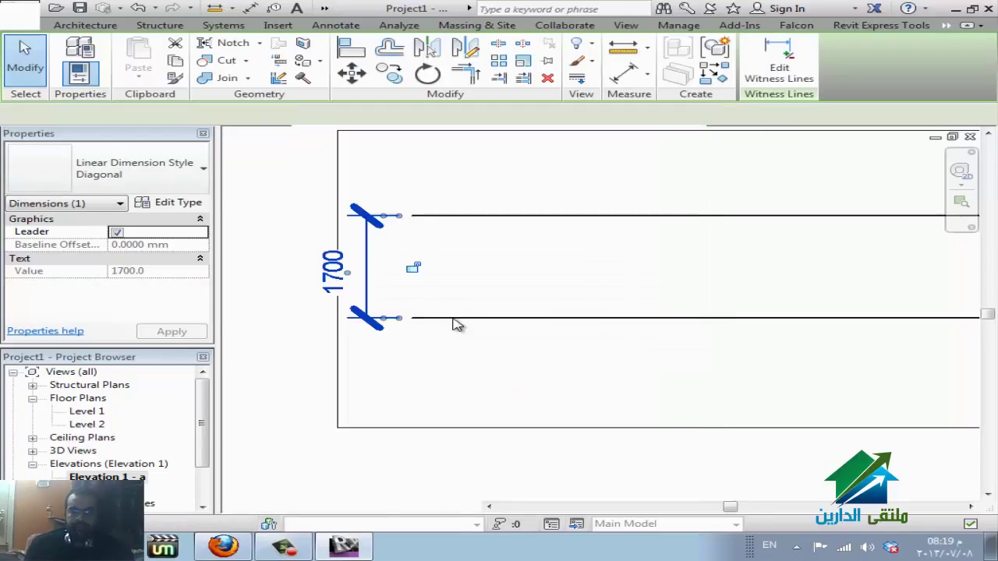
key("Escape")
key("Delete")
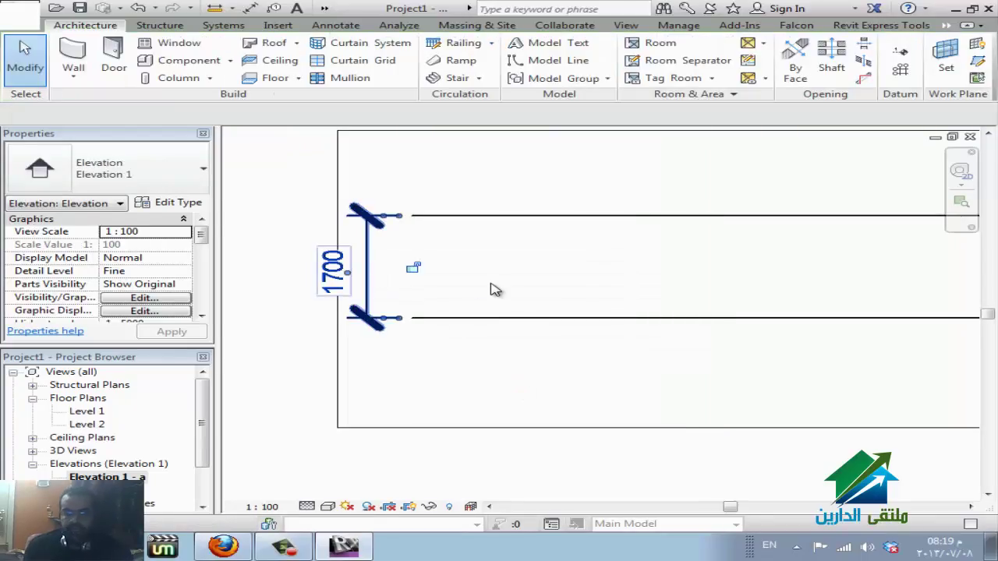
Set Level 2's elevation to 4000 in the Properties palette.
left_click(507, 216)
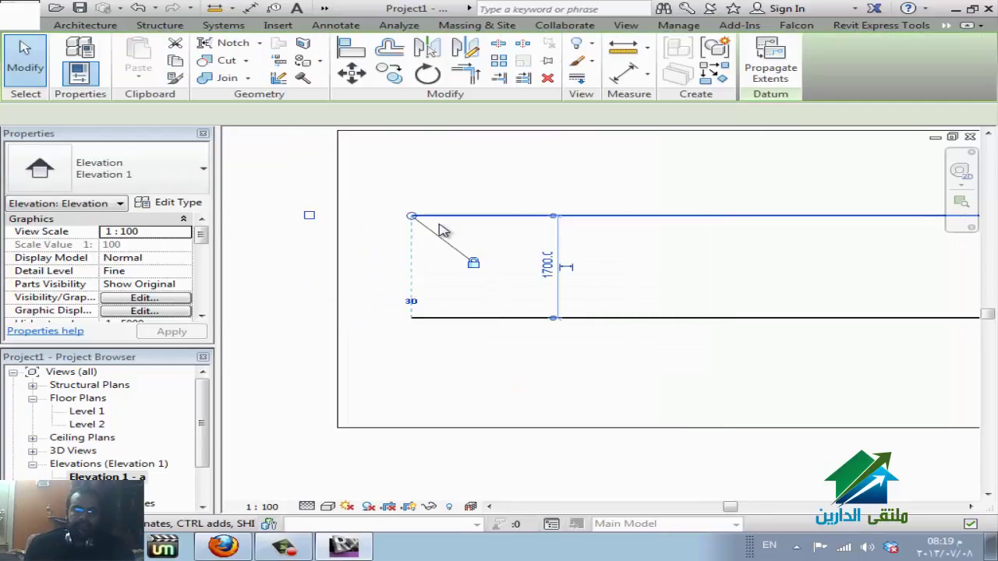
left_click(163, 235)
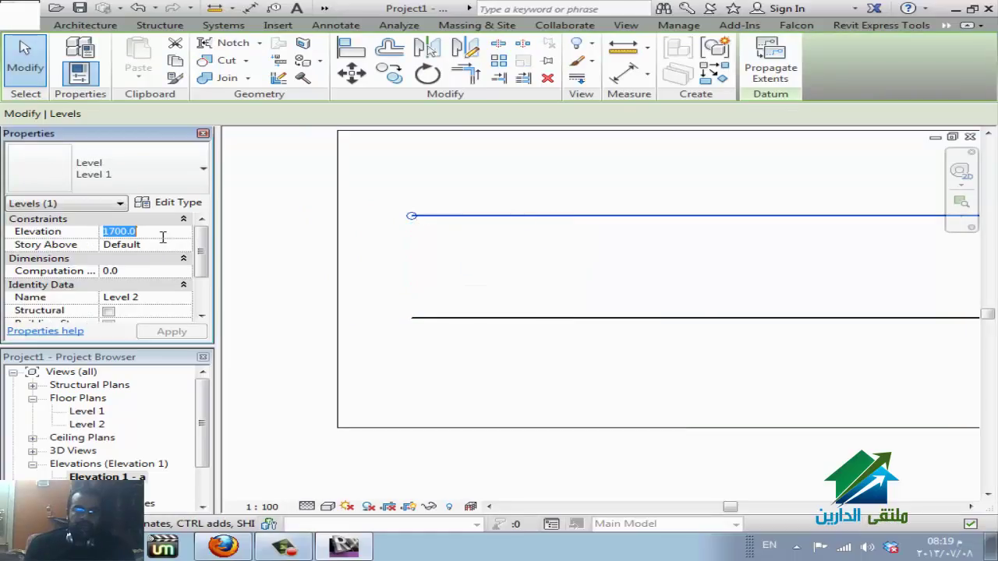
type("4")
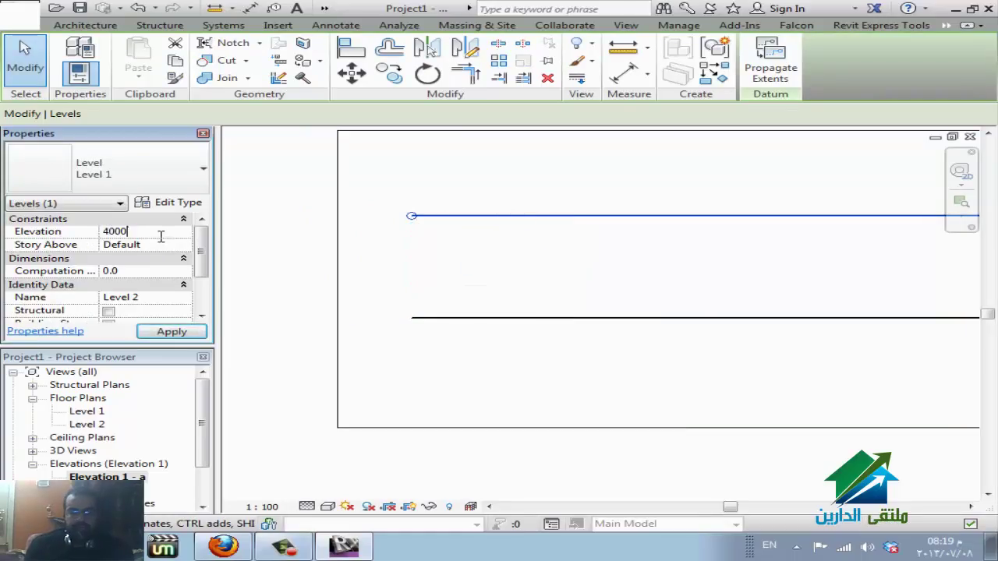
key("Return")
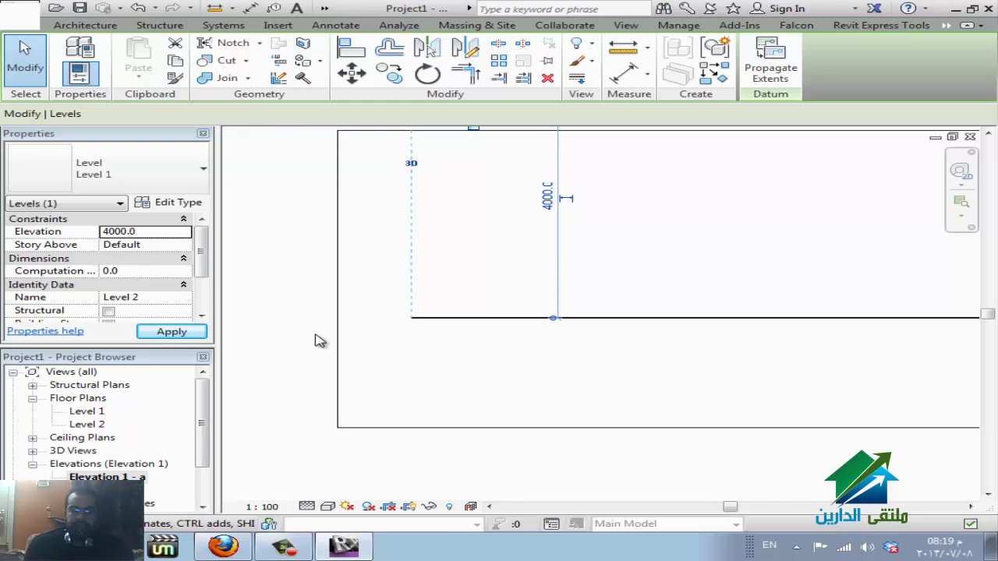
left_click(243, 550)
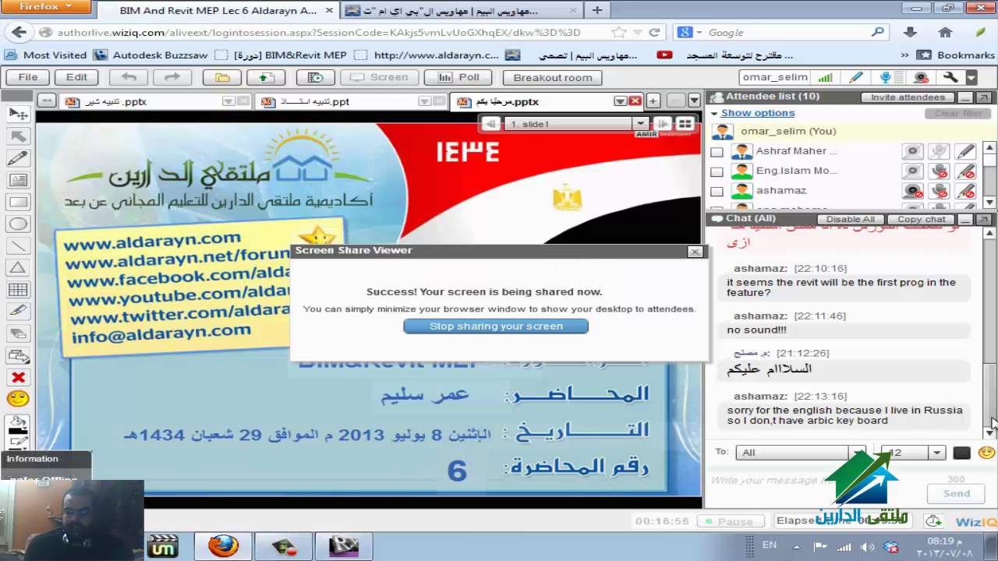
key("alt+Tab")
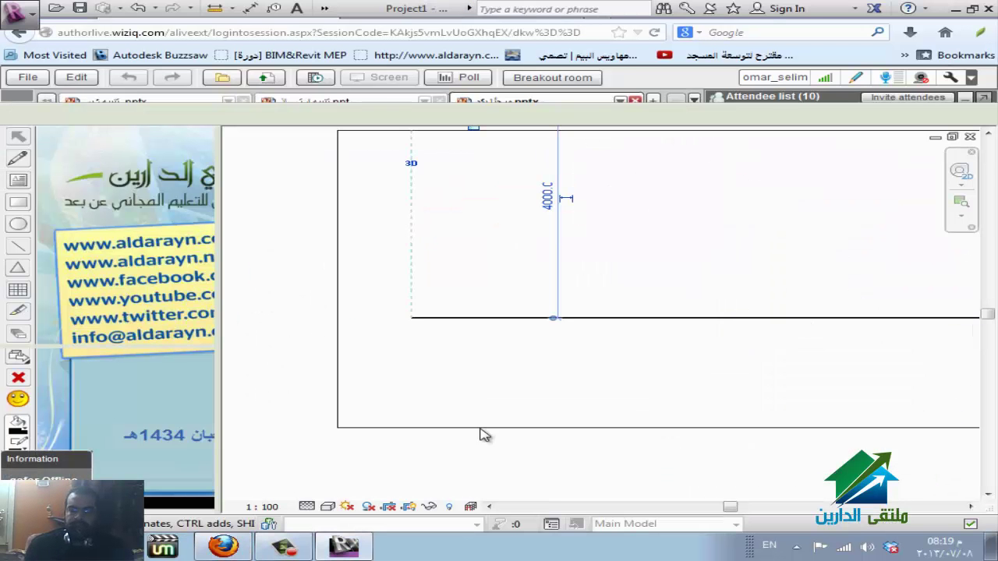
scroll(460, 397, "down", 3)
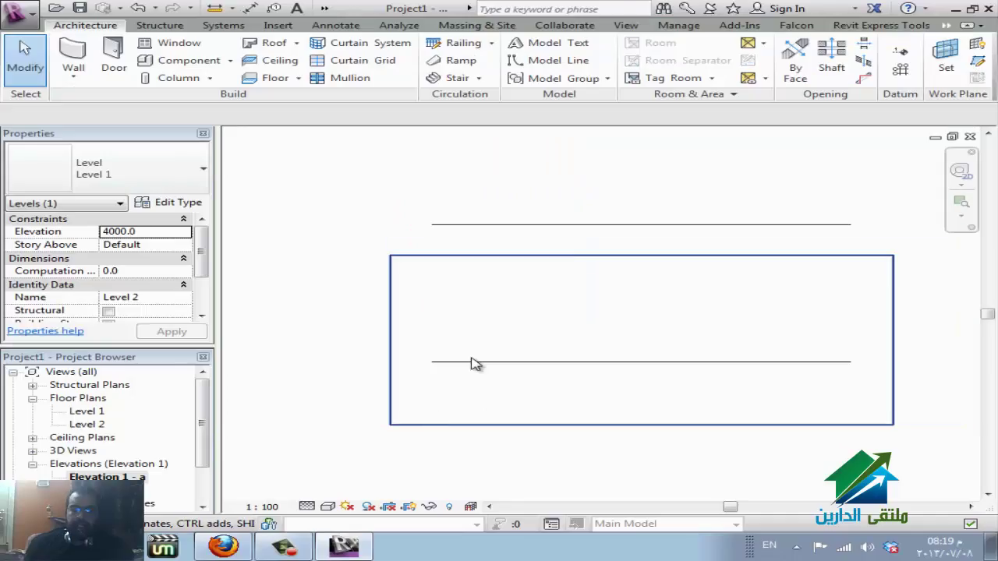
Use Create Similar on Level 2 to draw a new Level 3 line above it.
left_click(581, 234)
left_click(580, 227)
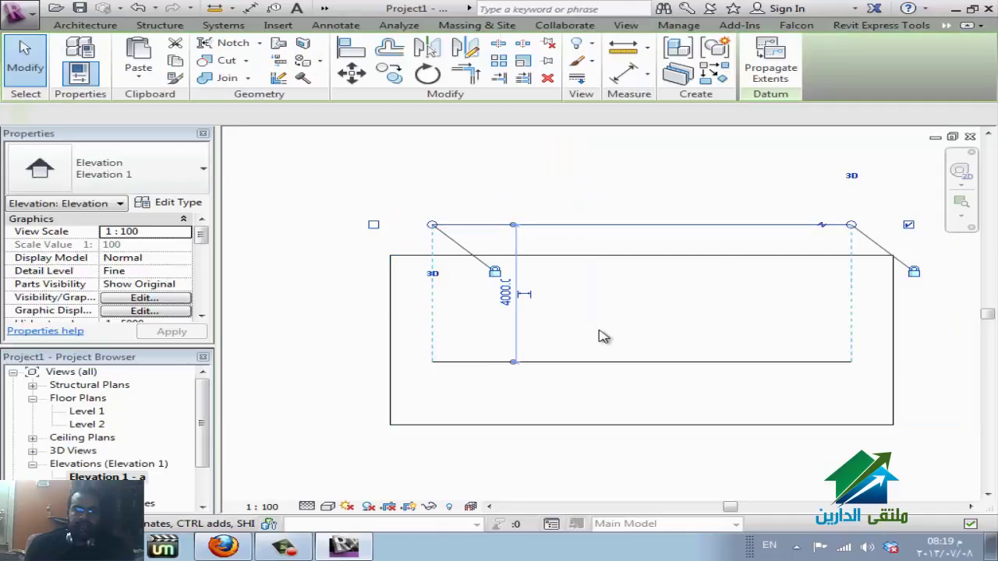
scroll(380, 404, "down", 1)
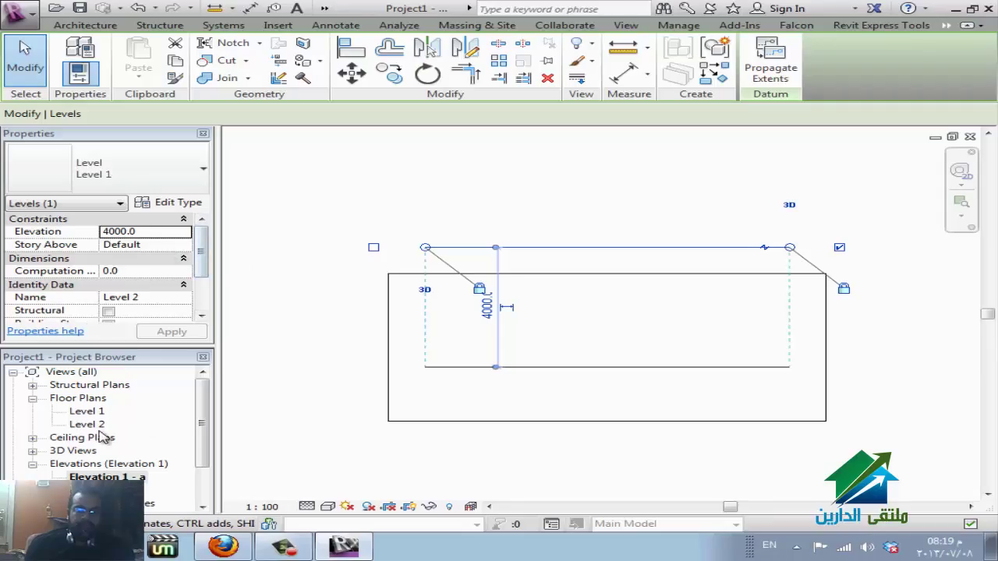
left_click(373, 229)
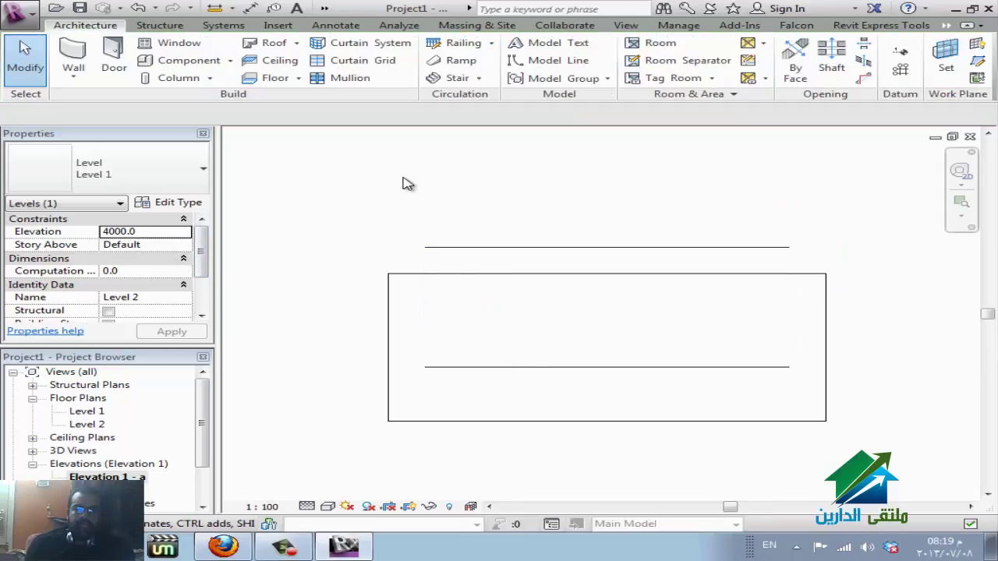
left_click(527, 249)
right_click(528, 250)
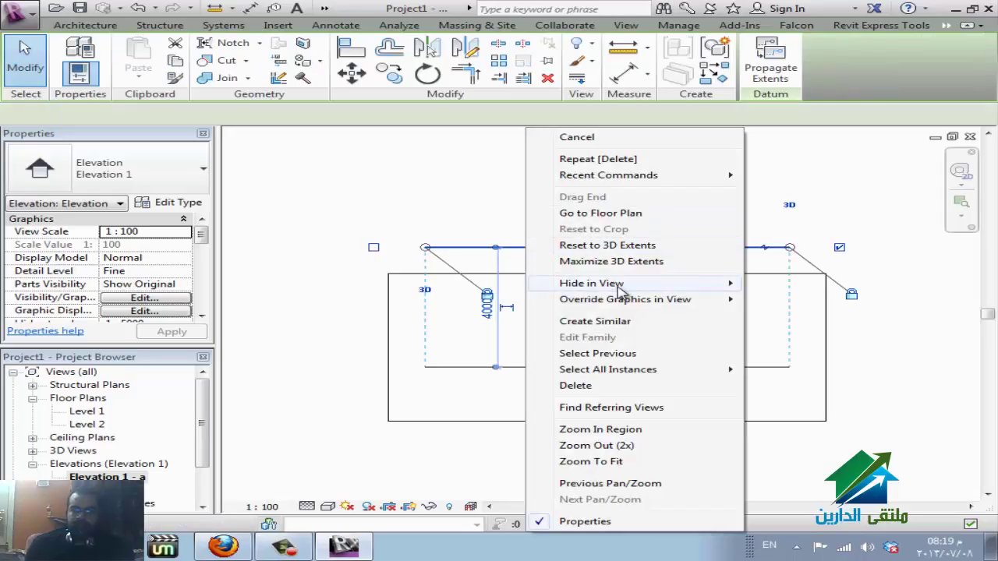
left_click(625, 321)
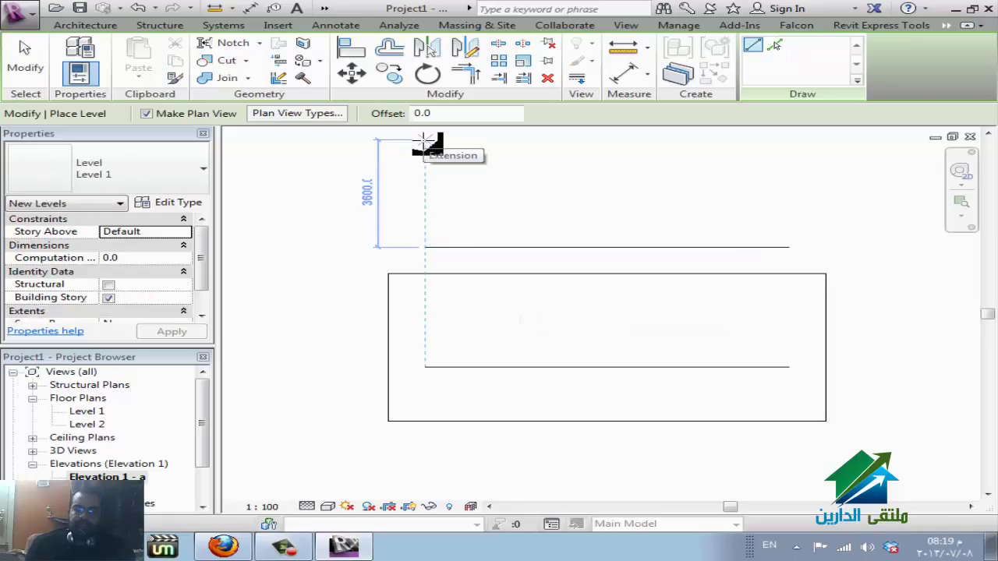
left_click(425, 141)
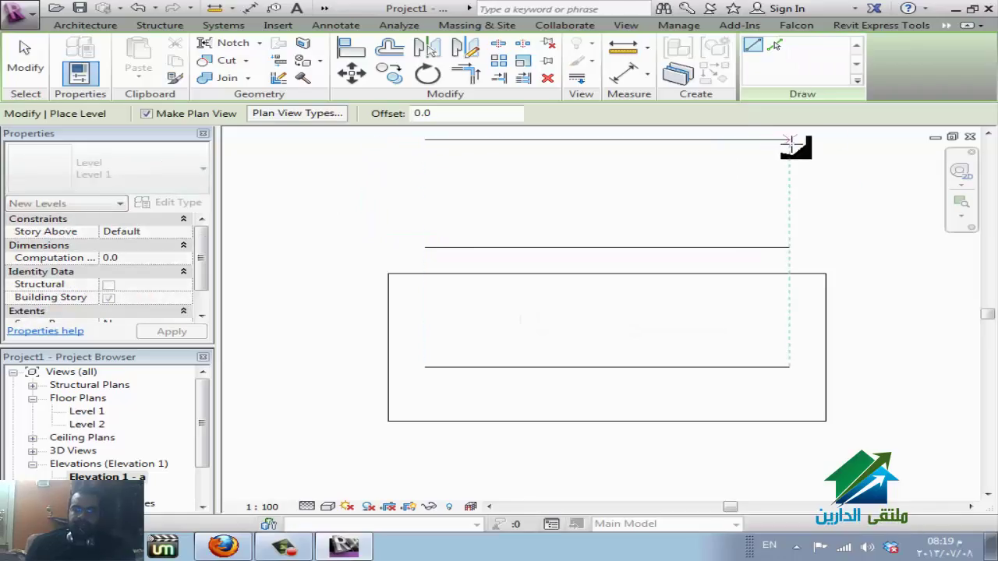
left_click(790, 141)
Open Level 1 and draw one 8000 mm vertical Wall 1 wall, keeping Height placement.
double_click(84, 411)
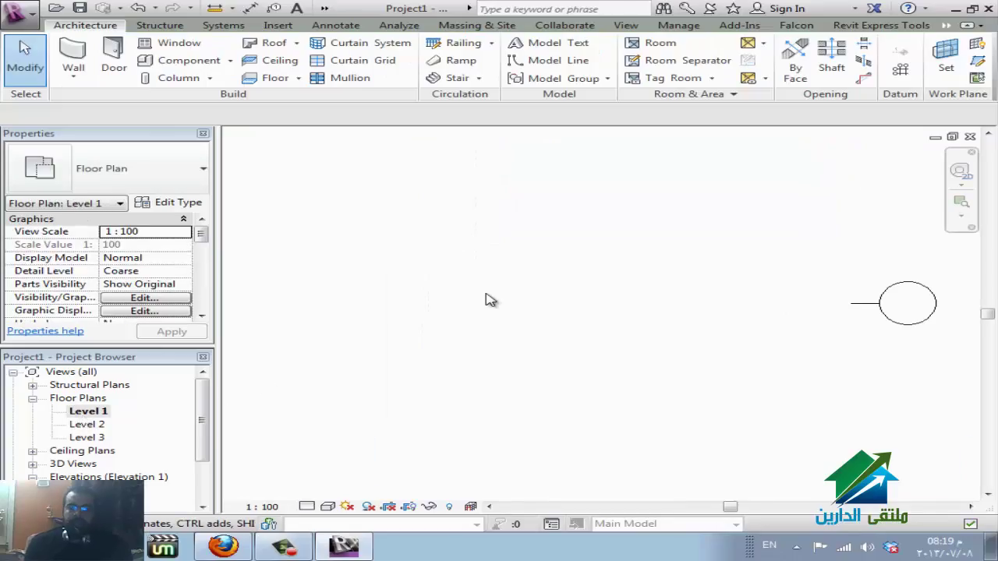
left_click(74, 72)
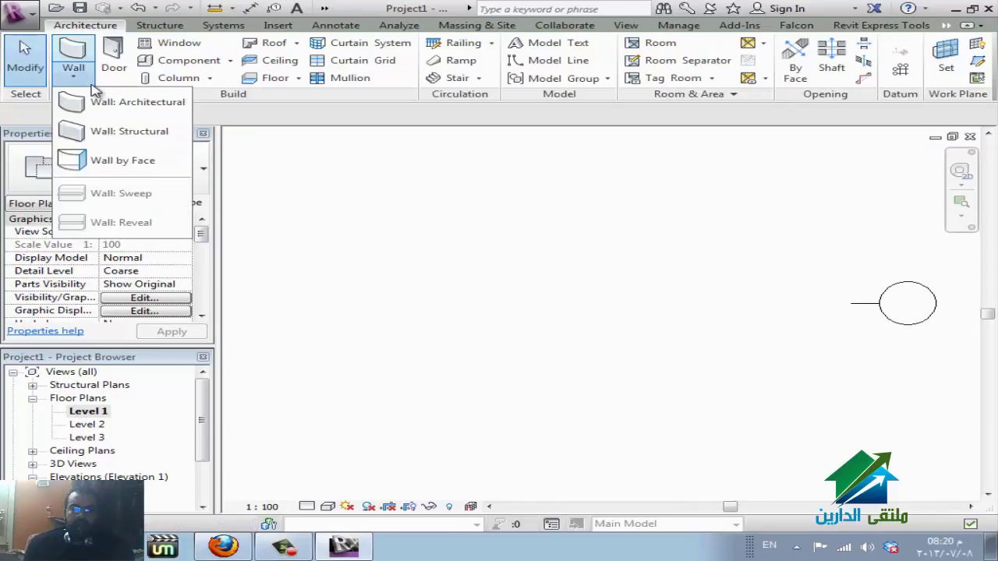
key("w")
key("a")
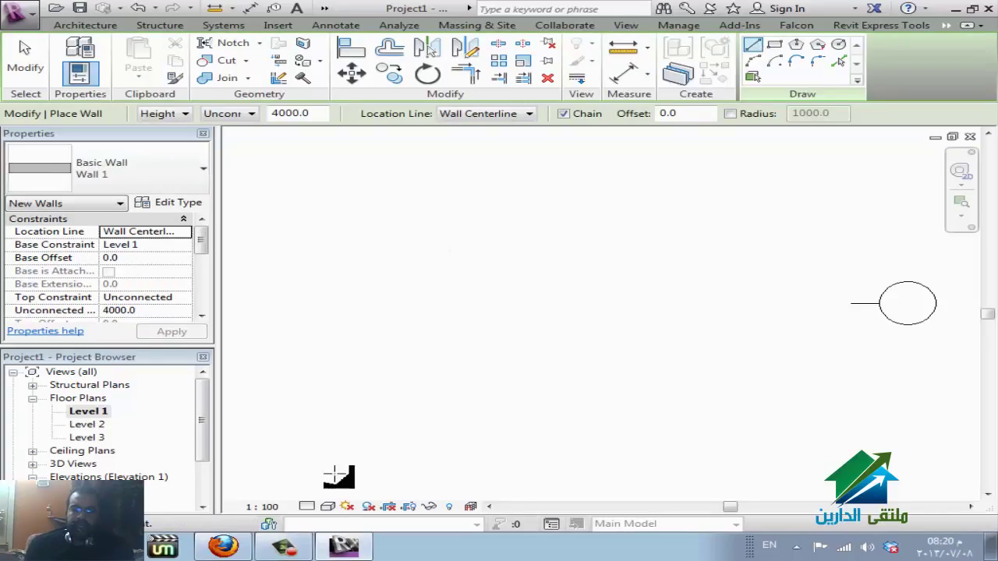
left_click(335, 473)
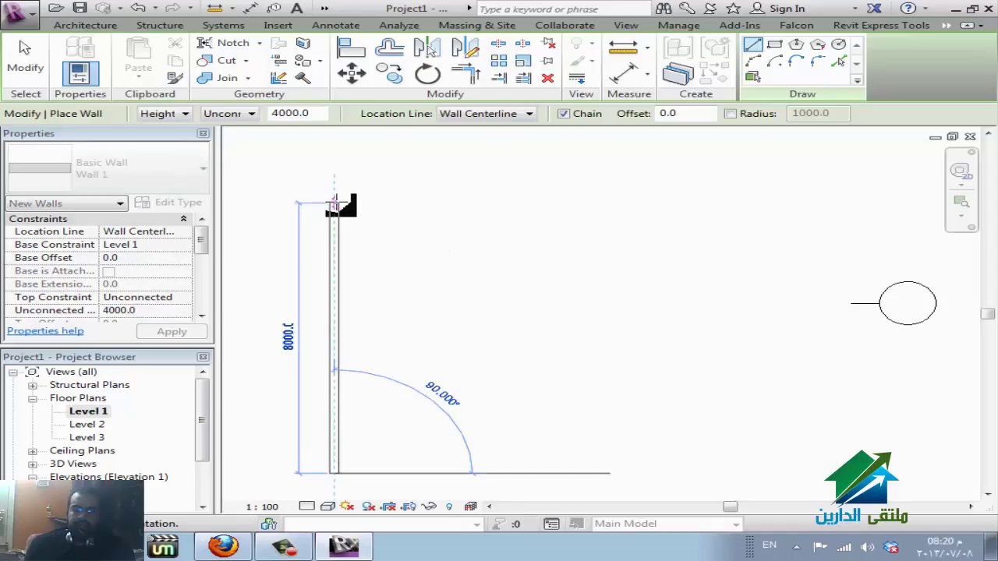
left_click(335, 202)
key("Escape")
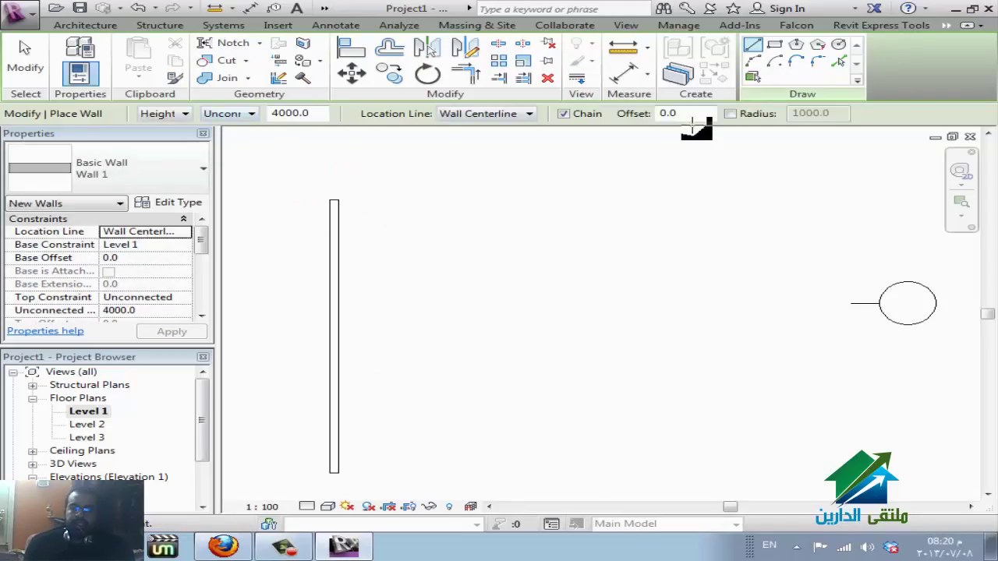
left_click(183, 115)
left_click(184, 117)
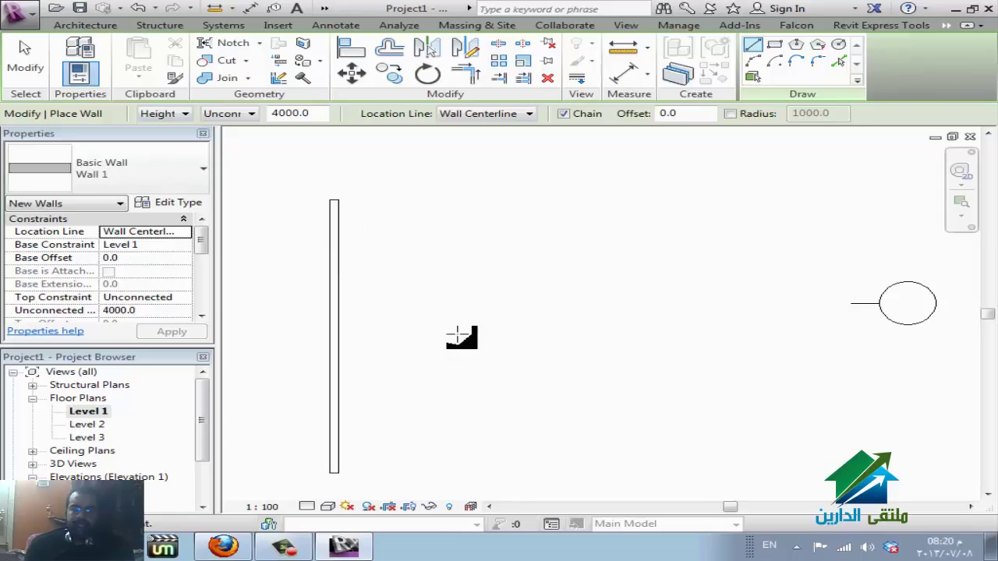
Keep new walls on Height and set their top constraint to Up to Level 2.
left_click(184, 116)
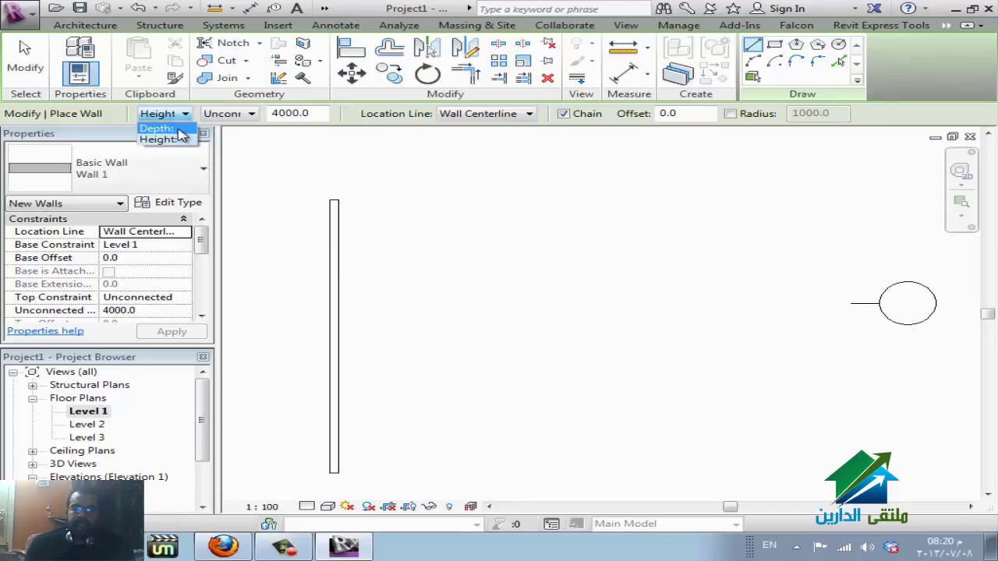
left_click(160, 125)
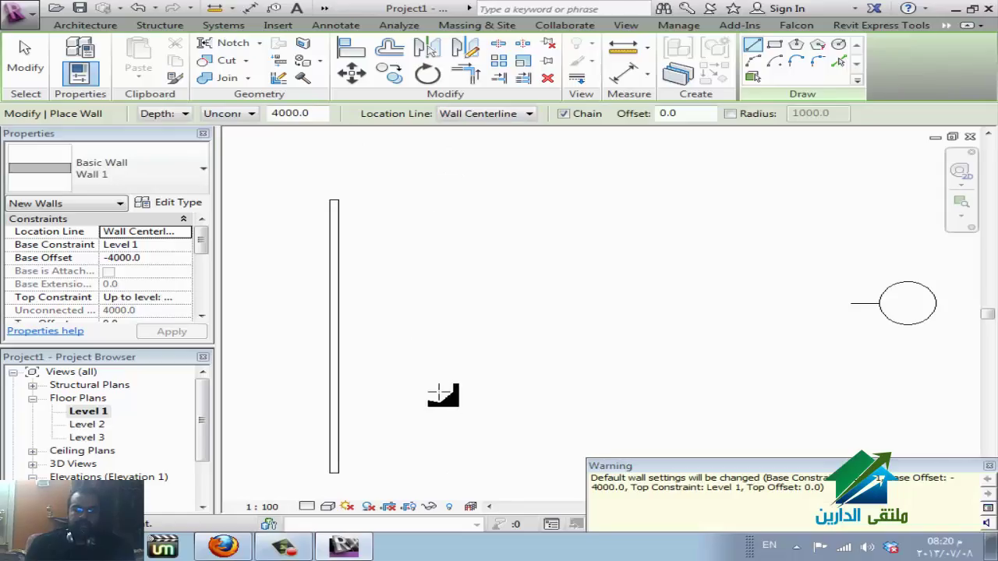
left_click(176, 114)
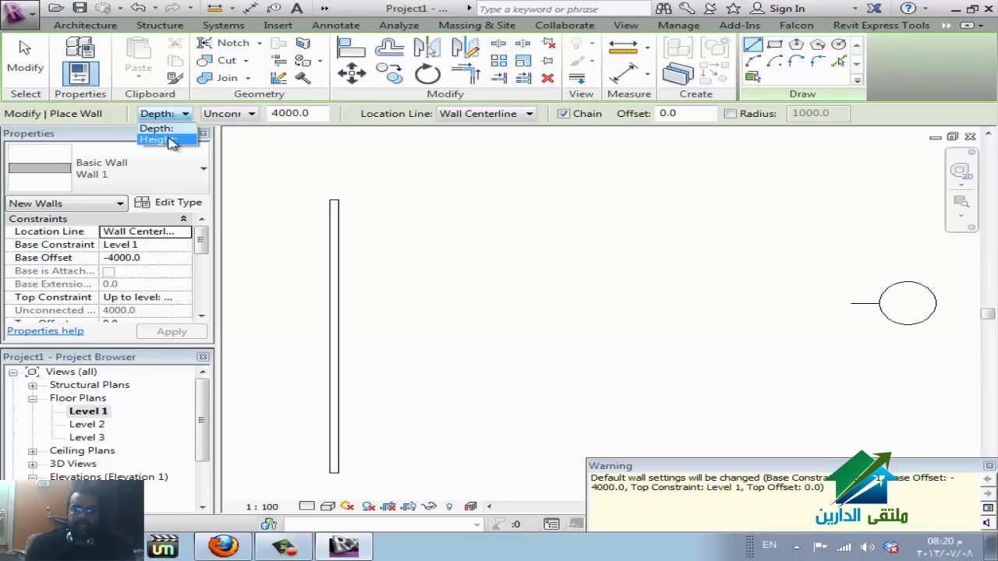
left_click(171, 140)
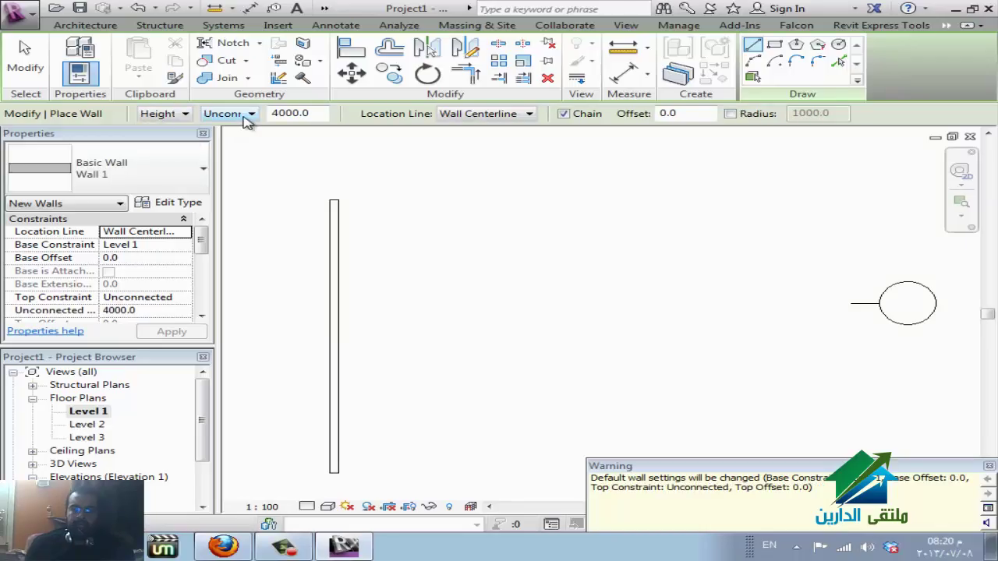
left_click(247, 115)
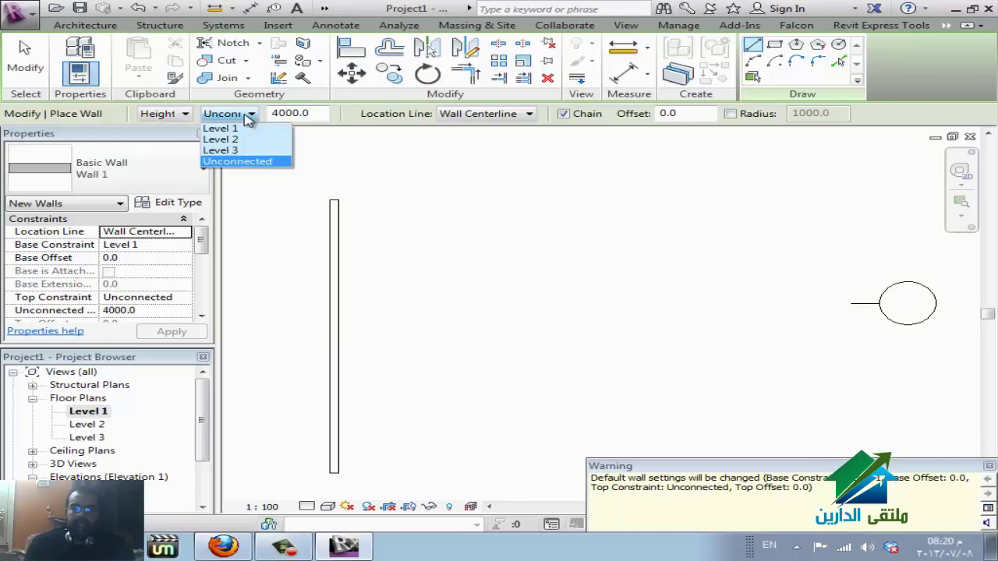
left_click(296, 113)
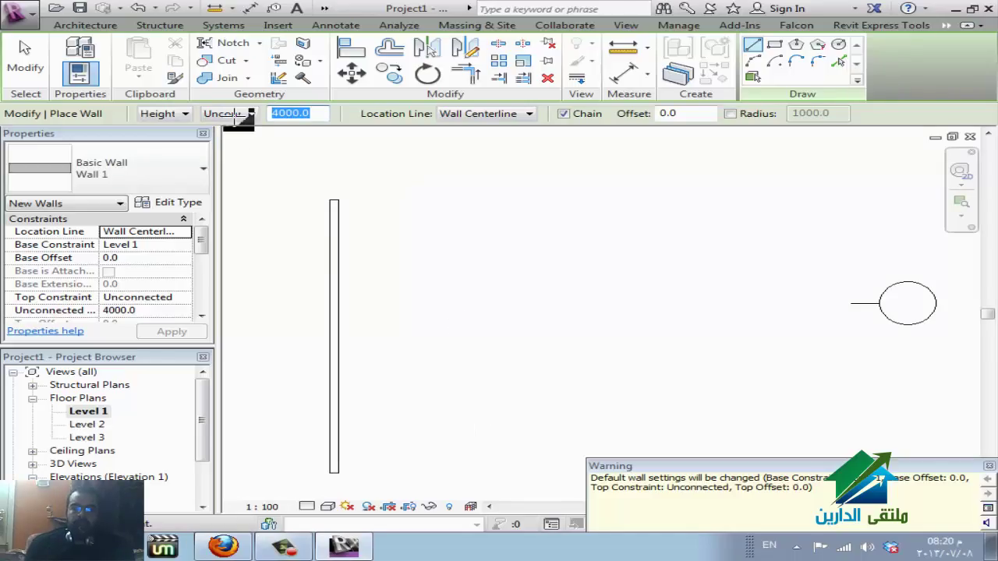
left_click(235, 115)
left_click(234, 140)
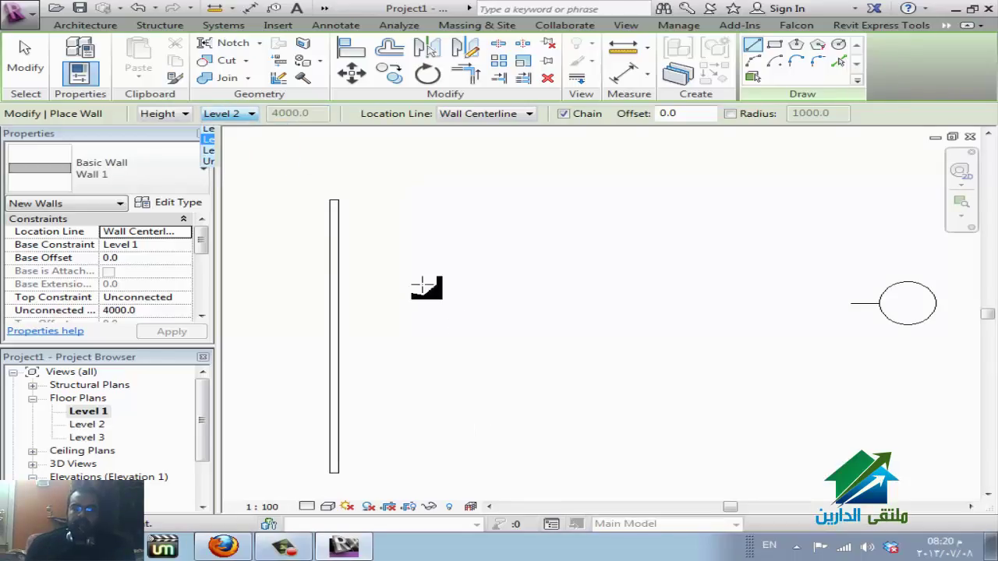
Draw a second parallel wall to the right and check its 1966.2 spacing.
left_click(422, 466)
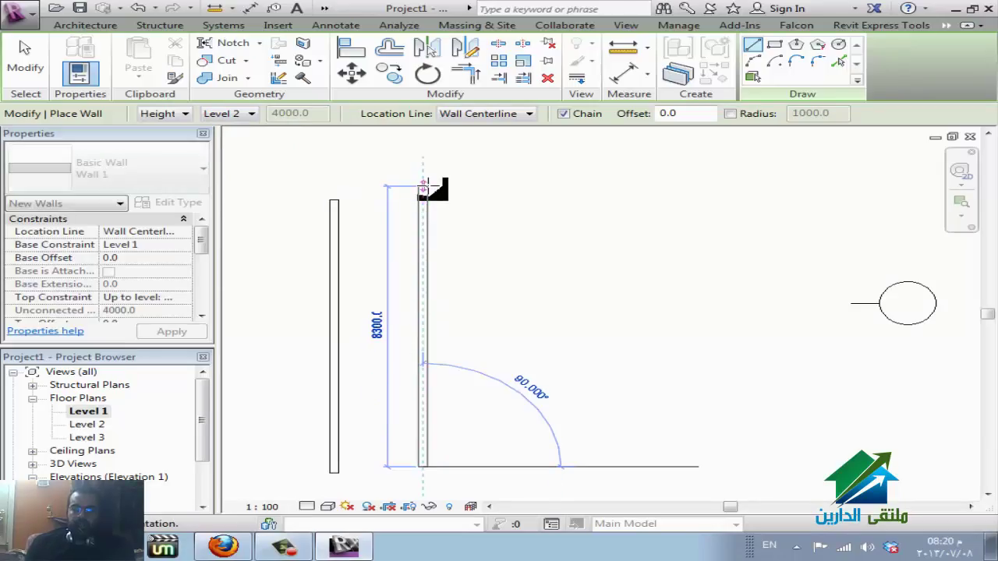
left_click(423, 187)
key("Escape")
key("Escape")
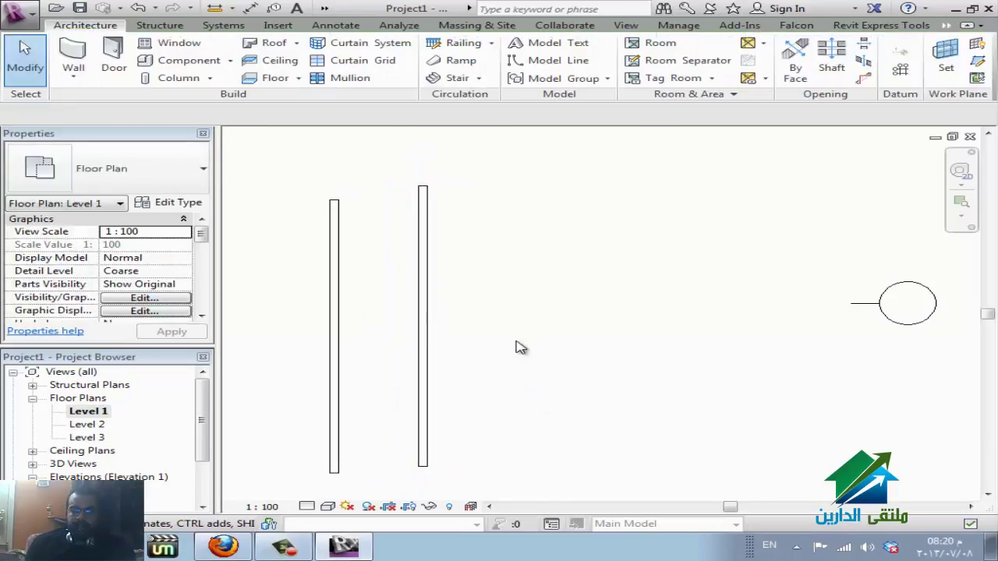
scroll(521, 347, "down", 2)
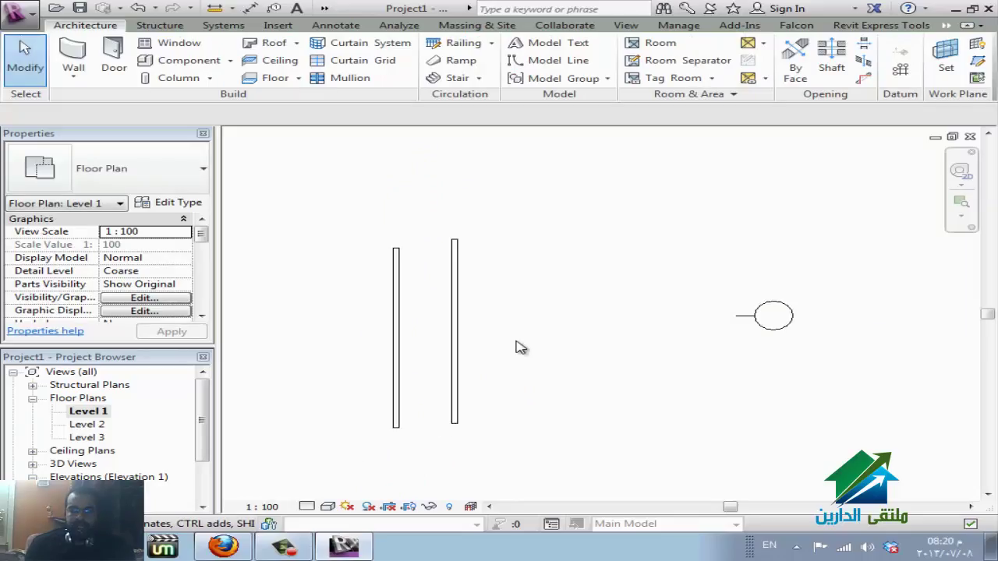
left_click(453, 276)
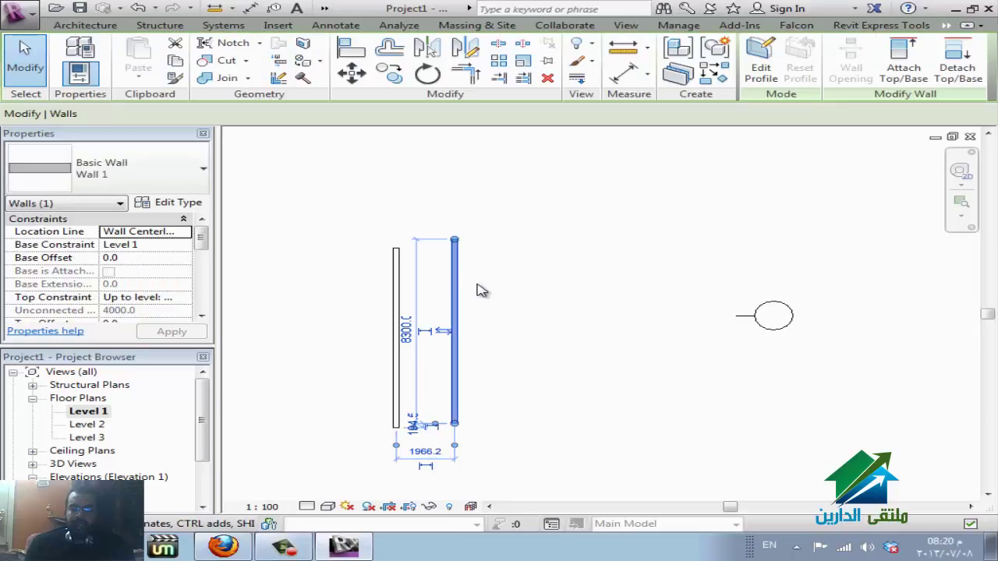
left_click(332, 199)
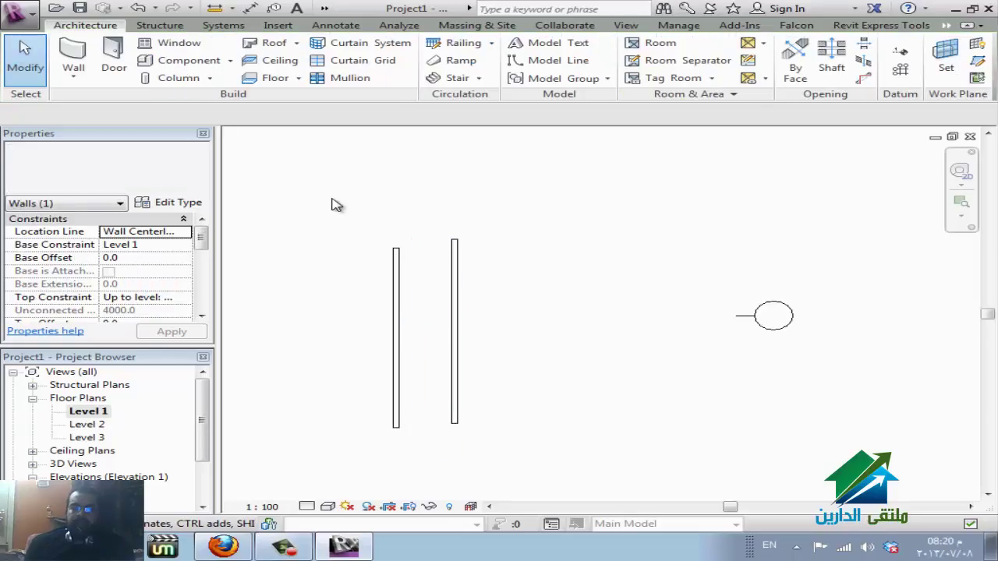
Cut Section 1 across both walls on Level 1 and open its section view.
left_click(330, 7)
left_click(373, 28)
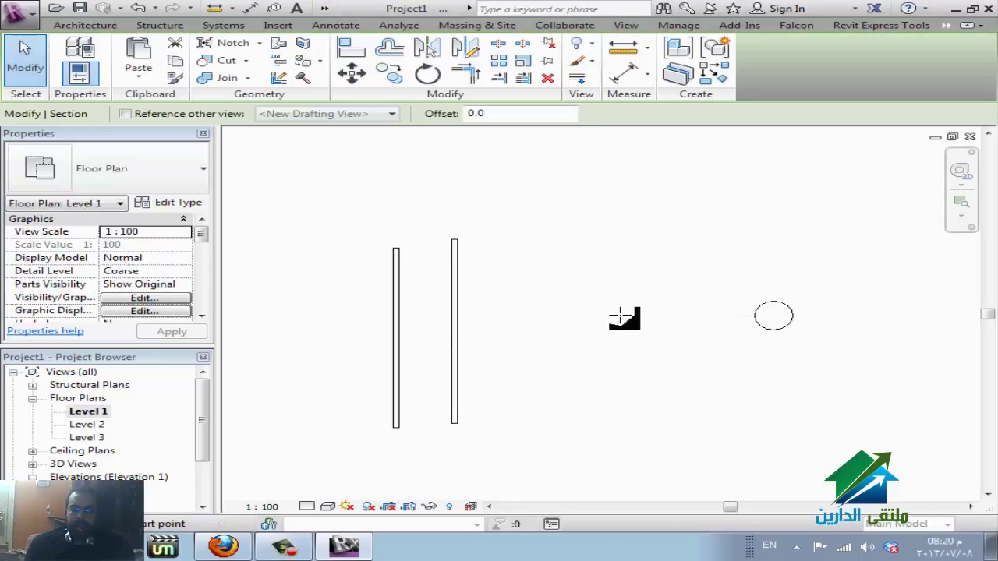
left_click(621, 316)
left_click(343, 315)
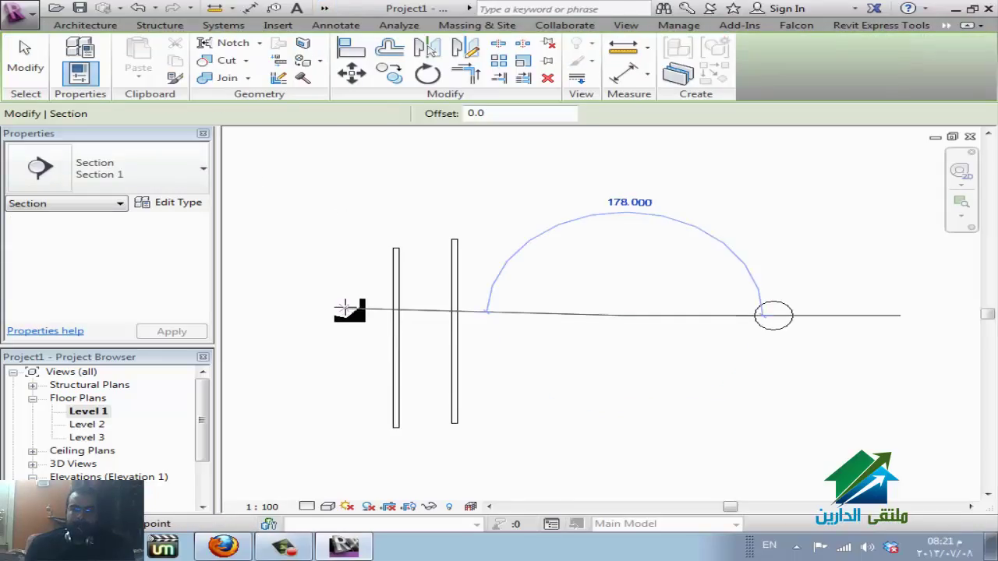
right_click(518, 324)
left_click(598, 238)
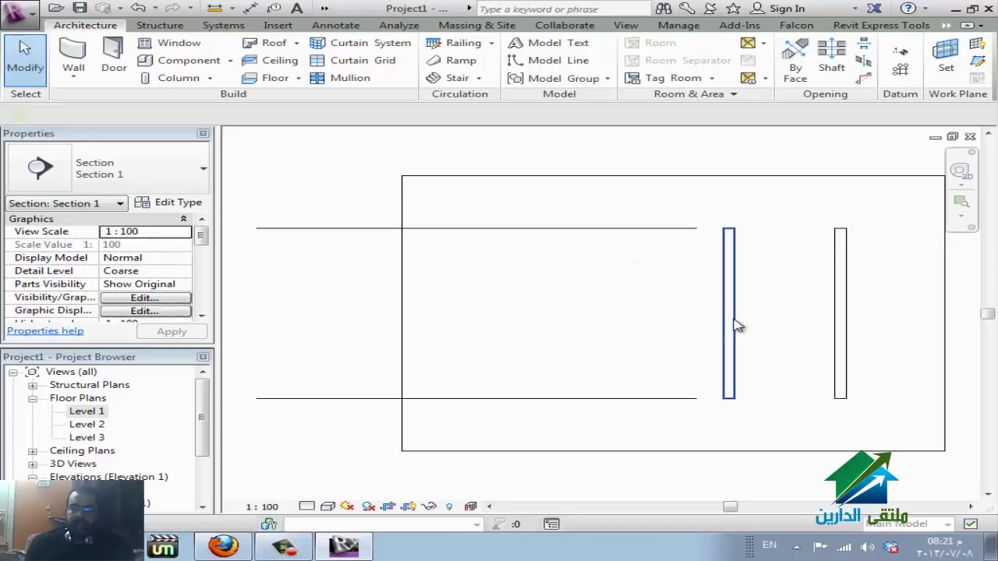
Select the left and right walls in the section to check their heights.
left_click(729, 322)
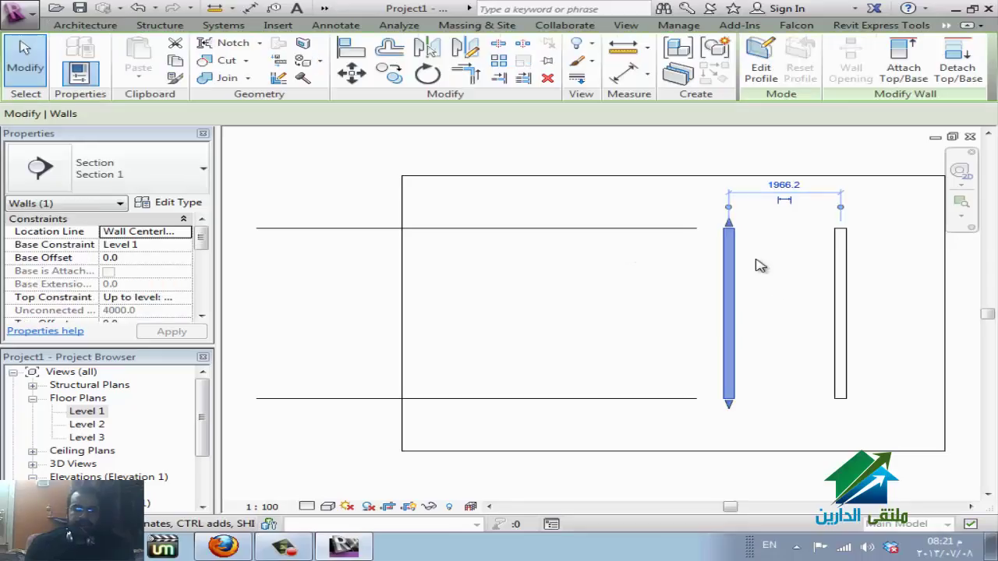
left_click_drag(203, 245, 203, 250)
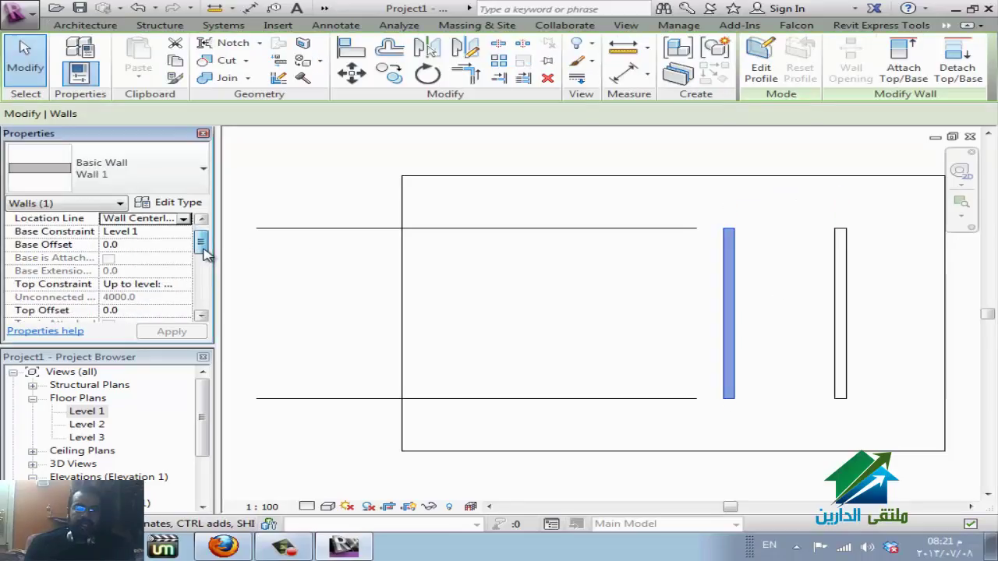
left_click(848, 294)
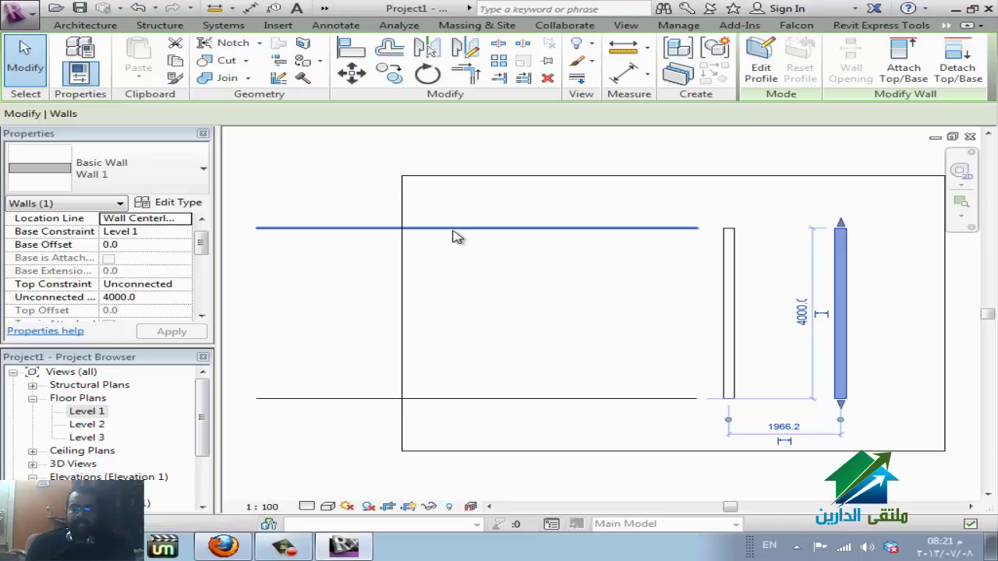
Change Level 2's elevation from 4000 to 5000.
left_click(456, 230)
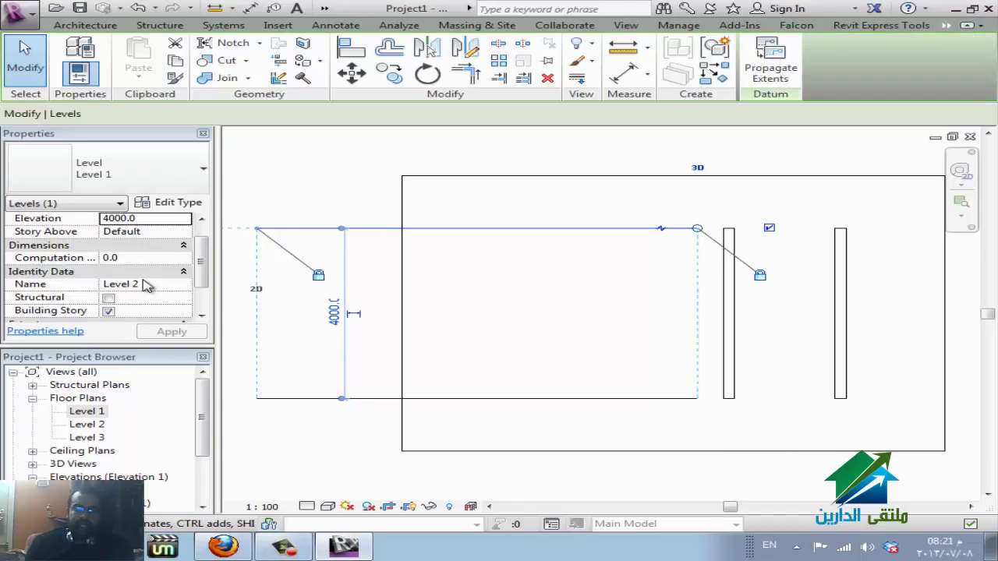
left_click(163, 222)
type("5000")
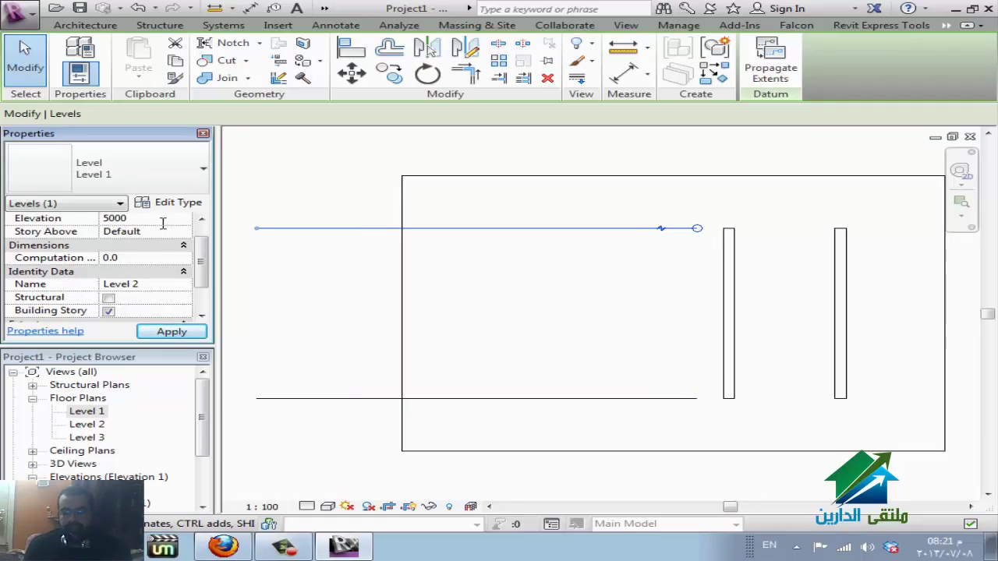
key("Return")
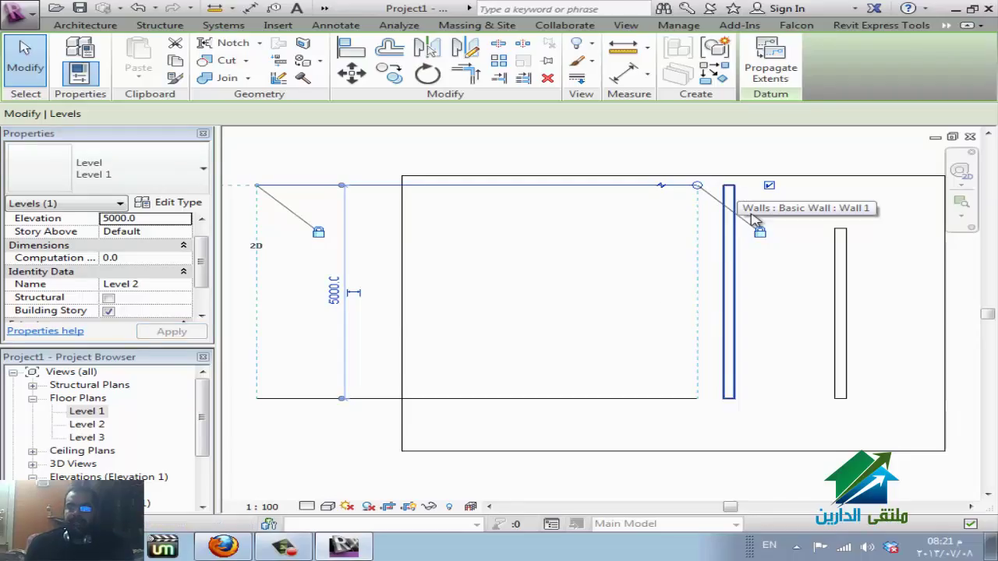
left_click(884, 310)
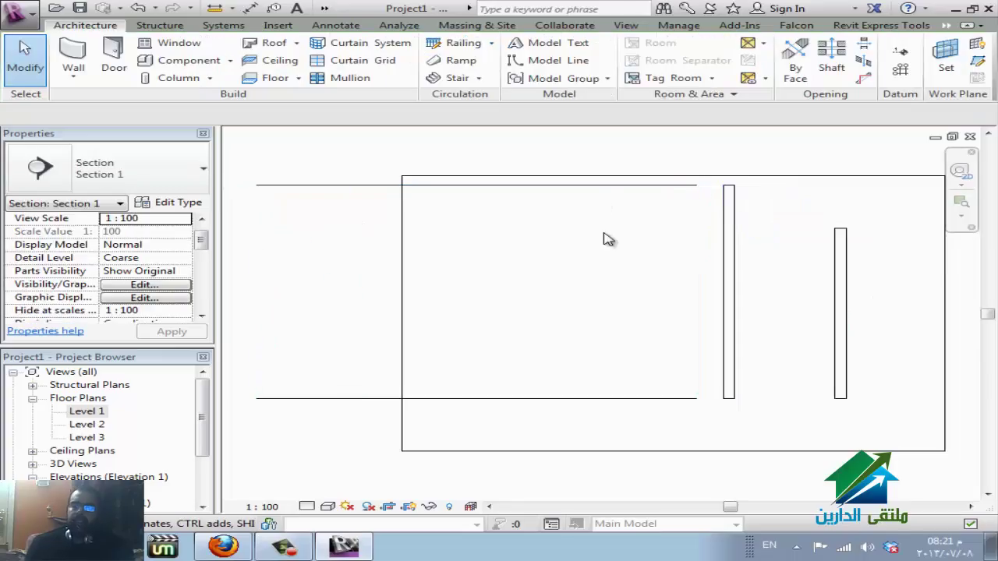
On the Level 1 plan, draw a rectangle of four walls with the Rectangle wall tool.
key("ctrl+Tab")
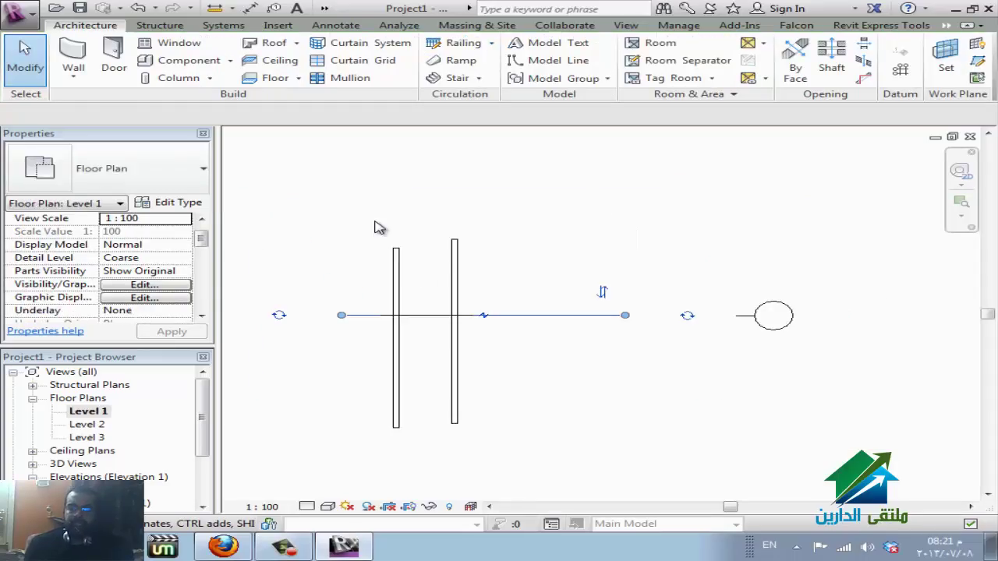
left_click(586, 339)
scroll(585, 338, "down", 1)
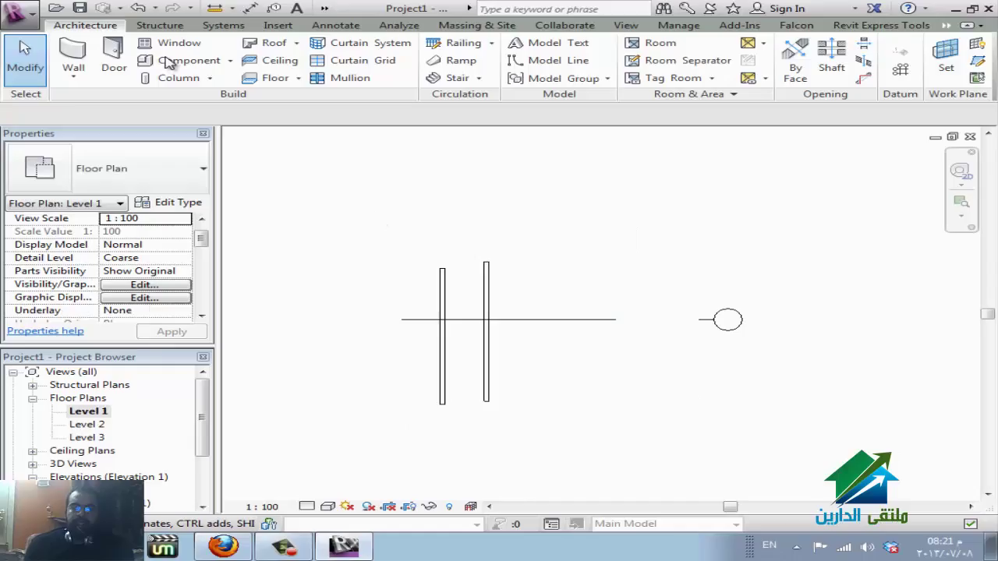
left_click(73, 62)
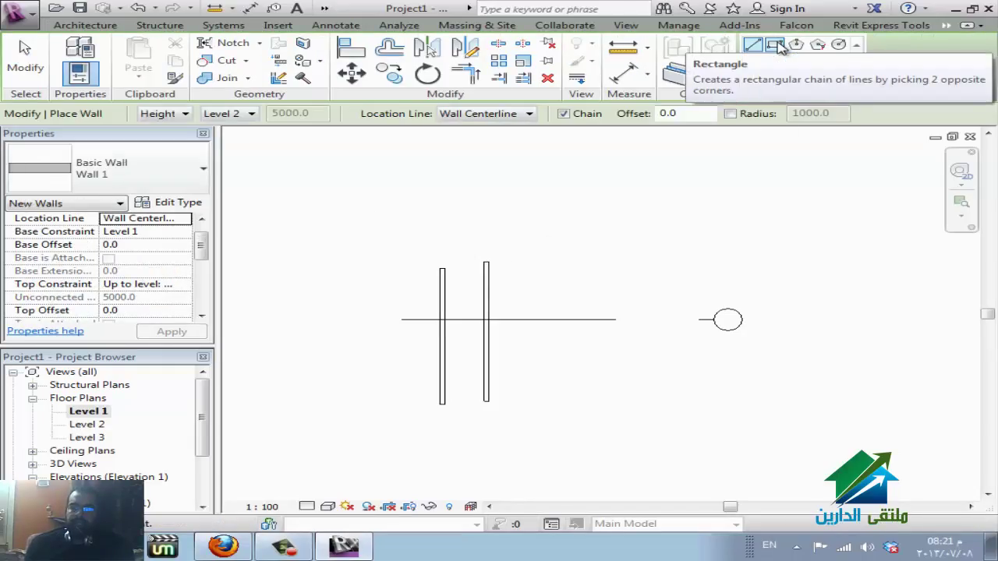
left_click(776, 46)
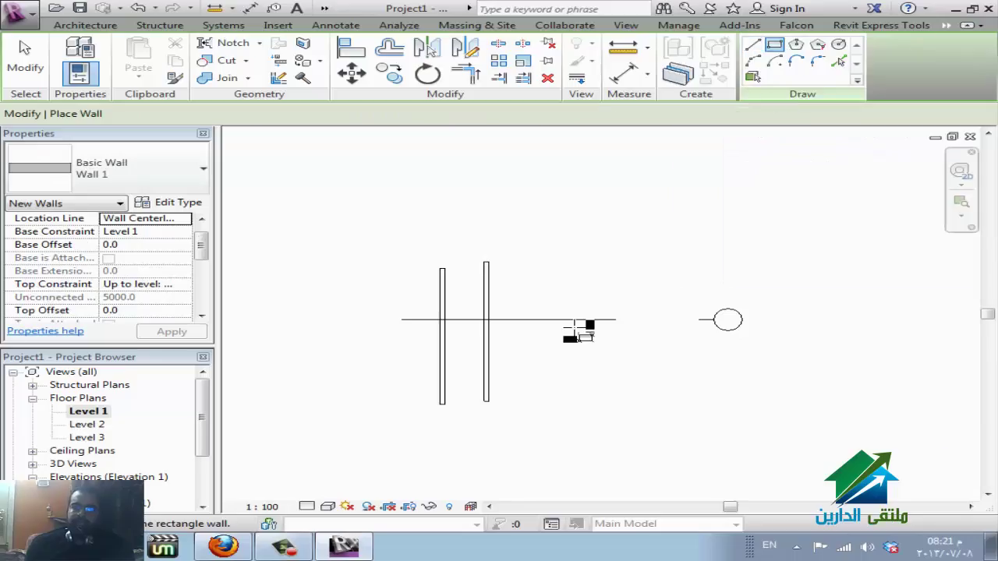
left_click(508, 401)
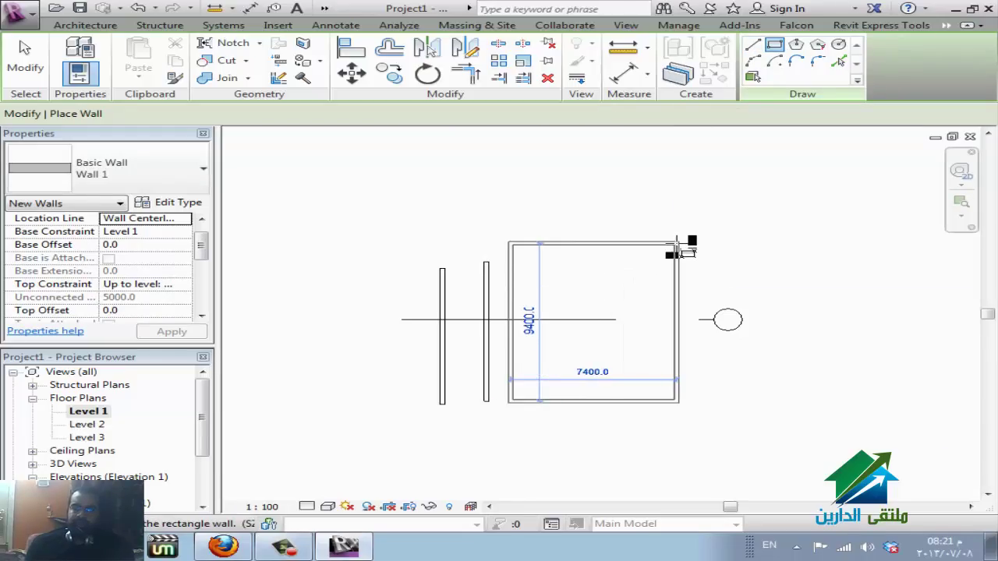
left_click(677, 243)
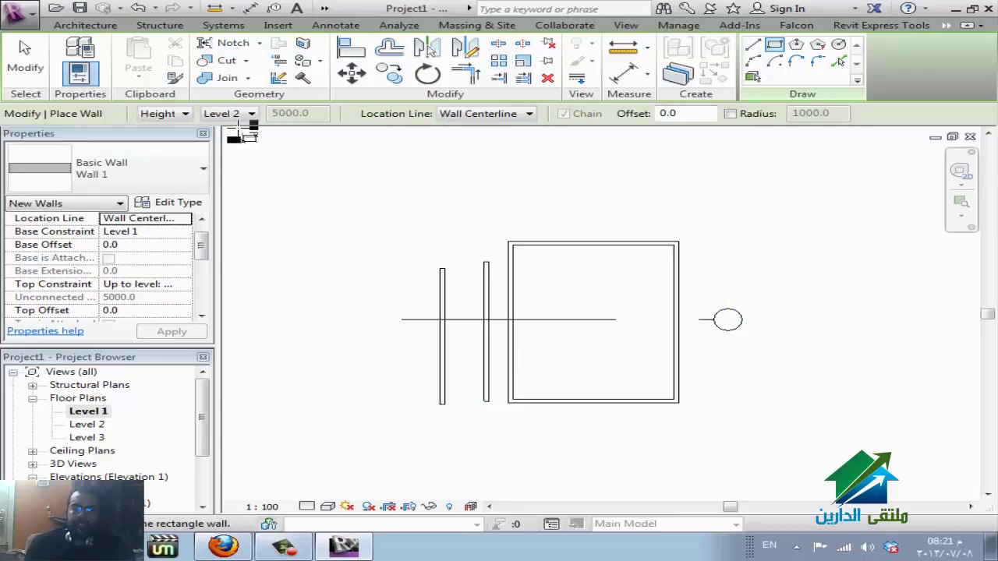
Set new walls to Height, rising up to Level 3.
left_click(187, 113)
left_click(185, 114)
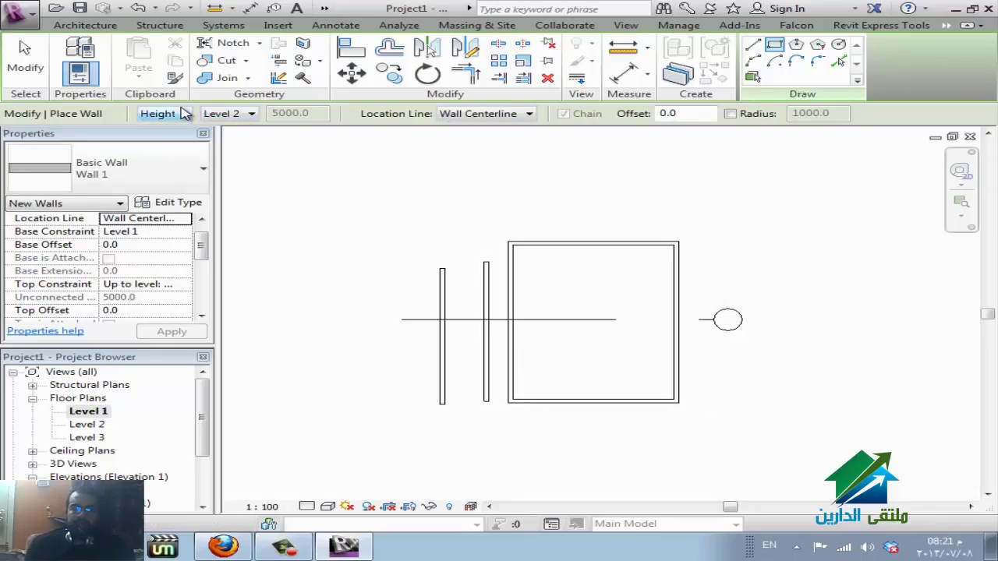
left_click(232, 117)
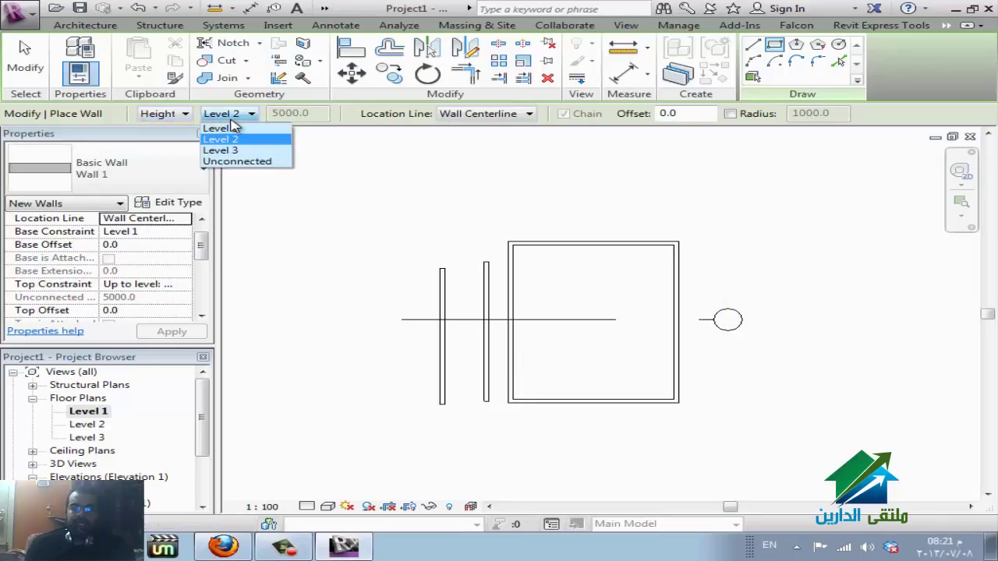
left_click(237, 160)
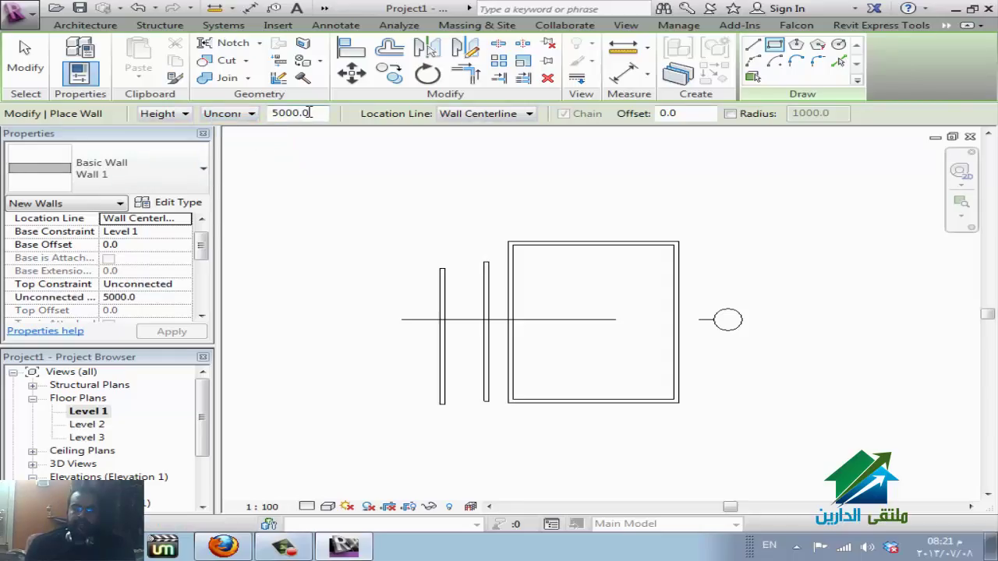
left_click(245, 115)
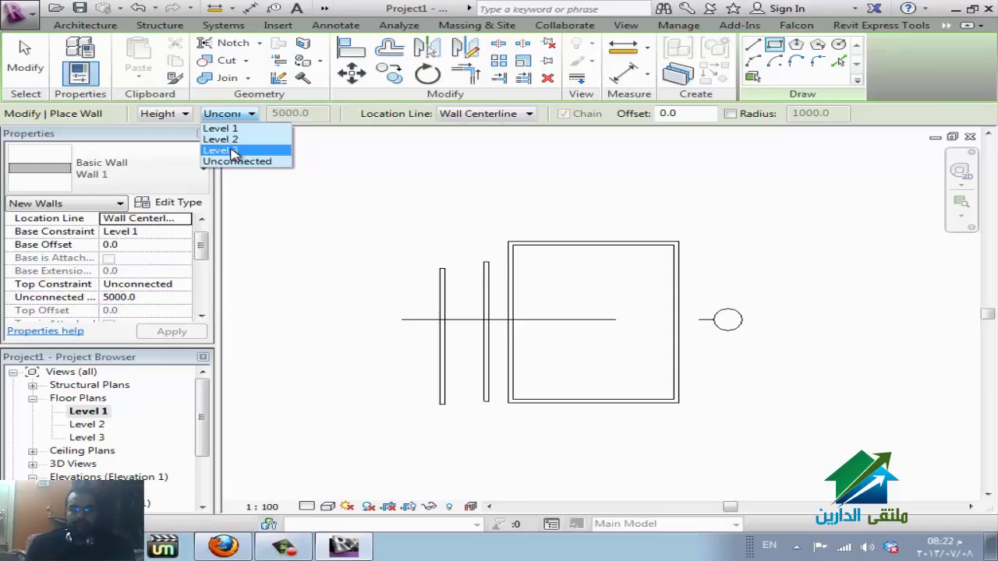
left_click(233, 151)
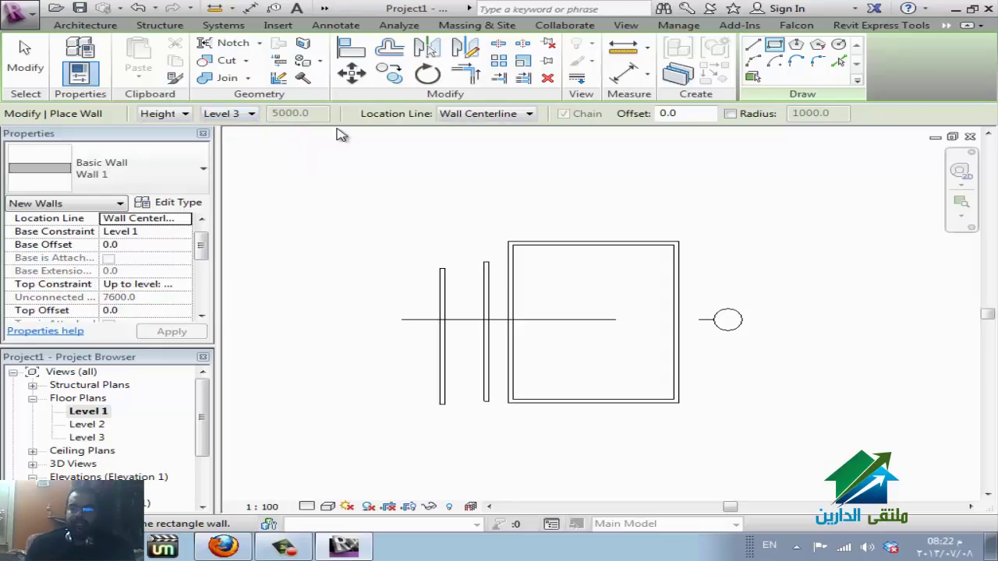
left_click(520, 117)
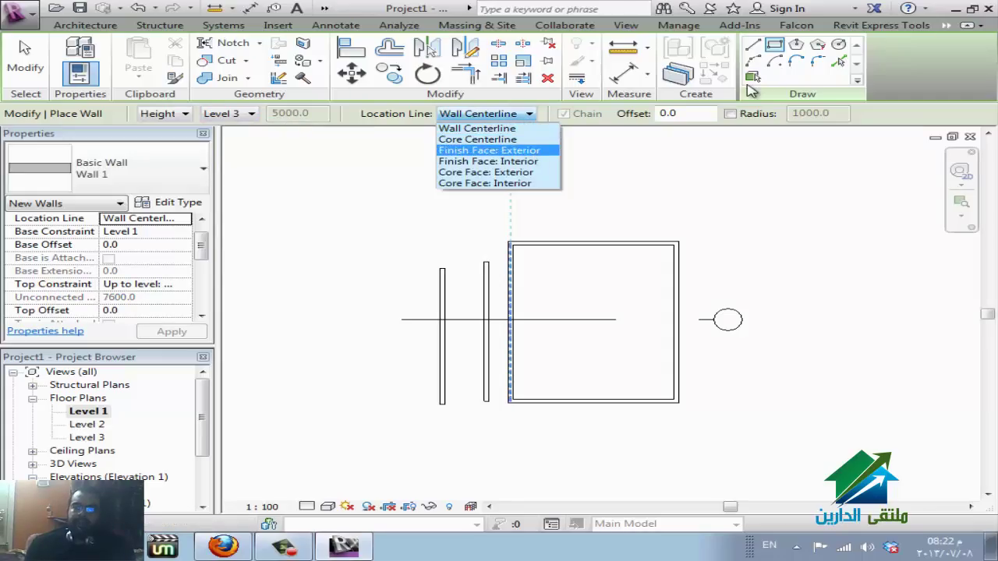
Draw a single vertical wall to the left of the plan.
key("Escape")
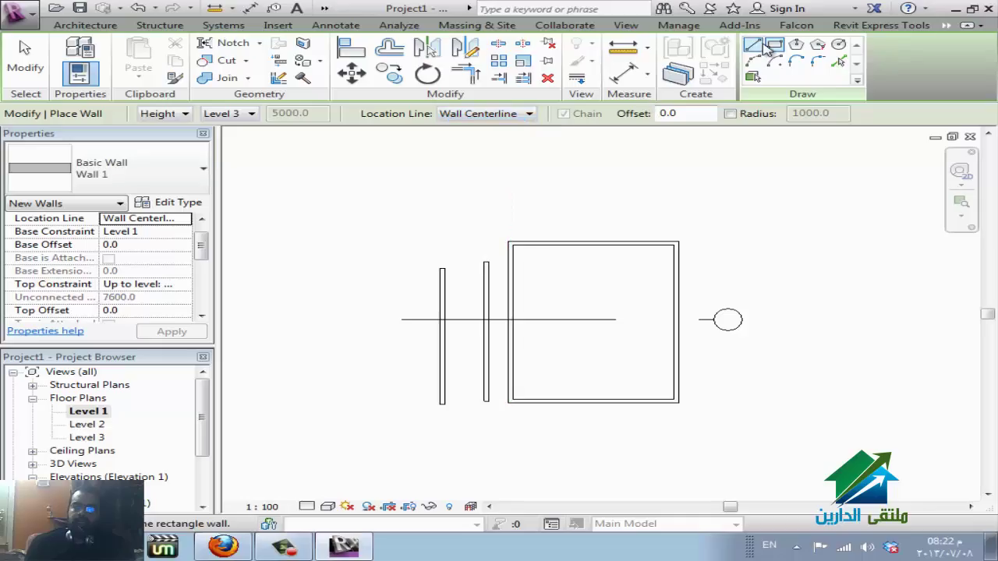
left_click(312, 416)
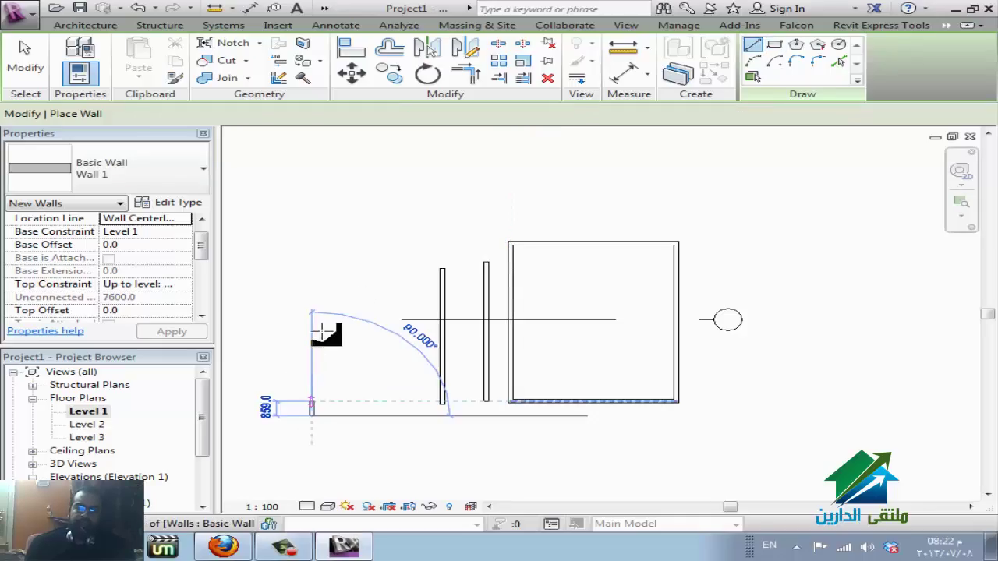
scroll(308, 234, "up", 3)
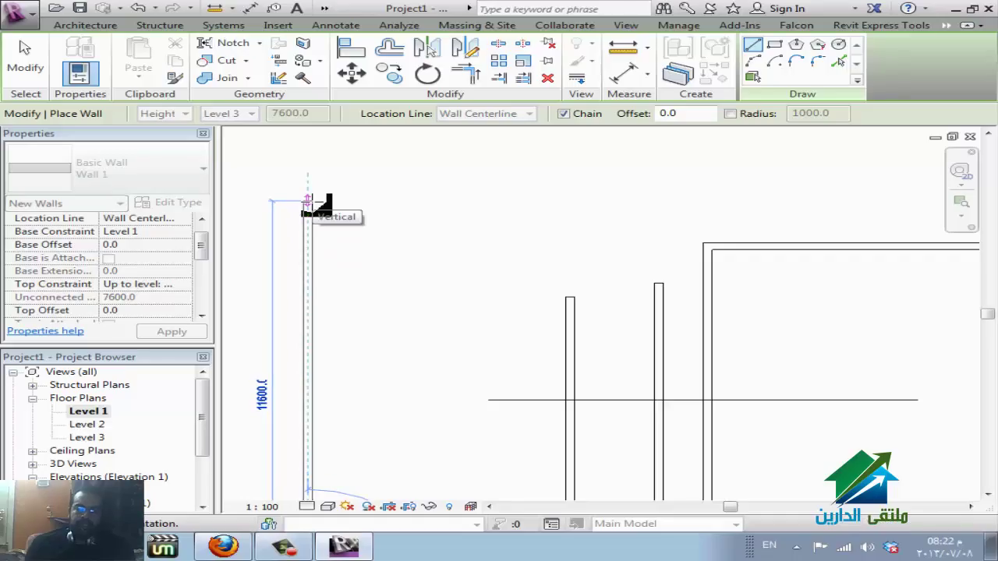
left_click(308, 202)
key("Escape")
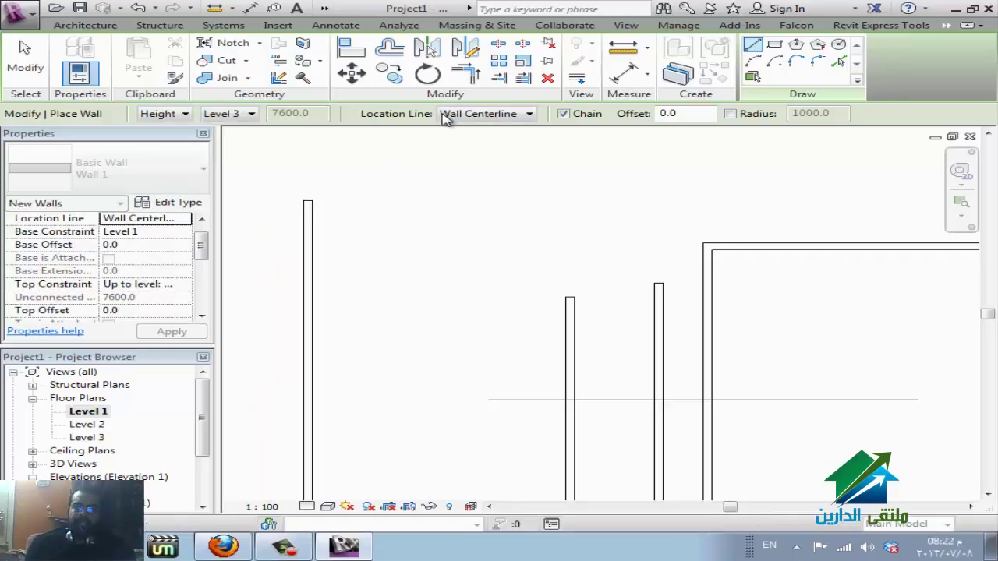
Draw another tall vertical wall using Finish Face: Exterior as its location line.
left_click(444, 116)
left_click(487, 152)
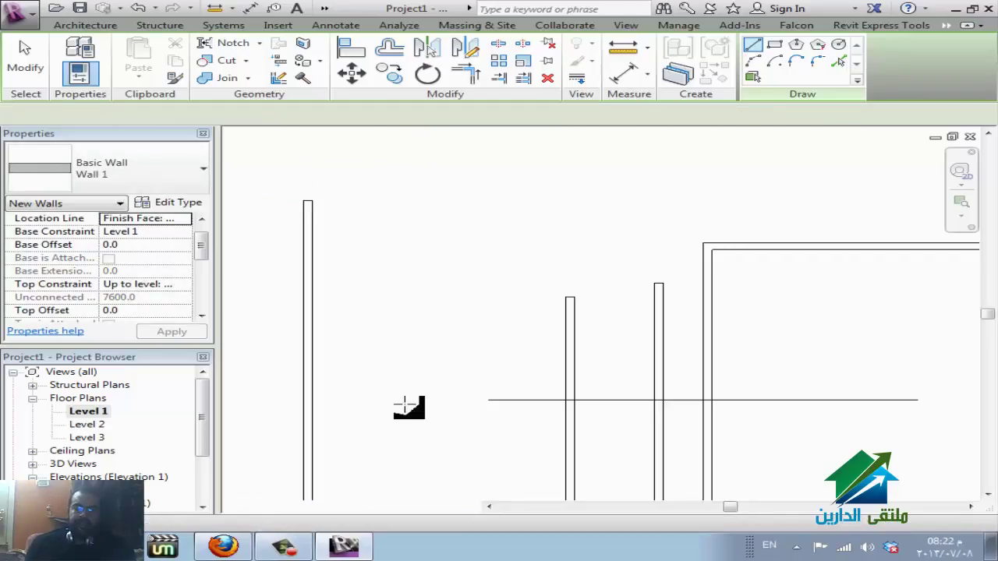
left_click(390, 492)
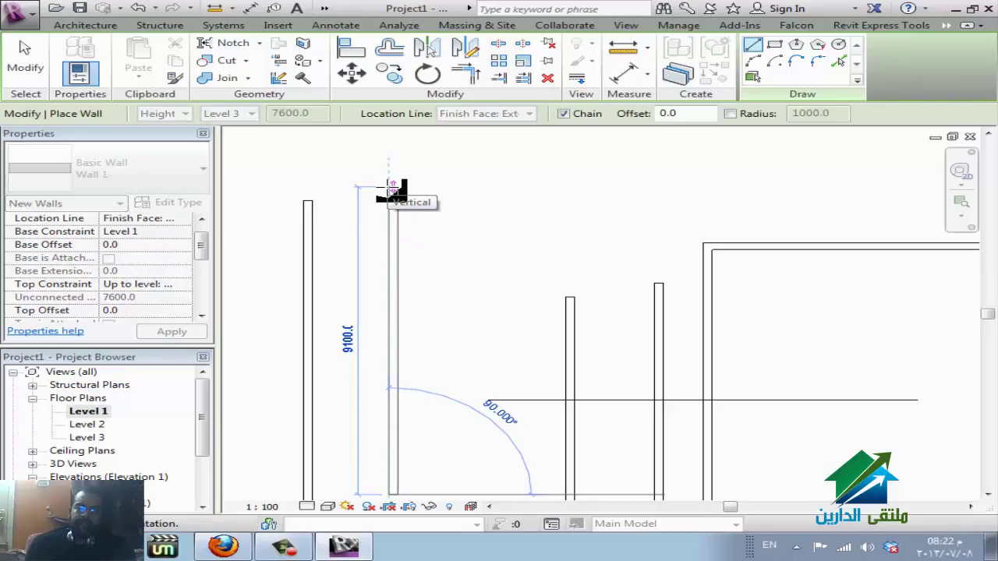
left_click(390, 187)
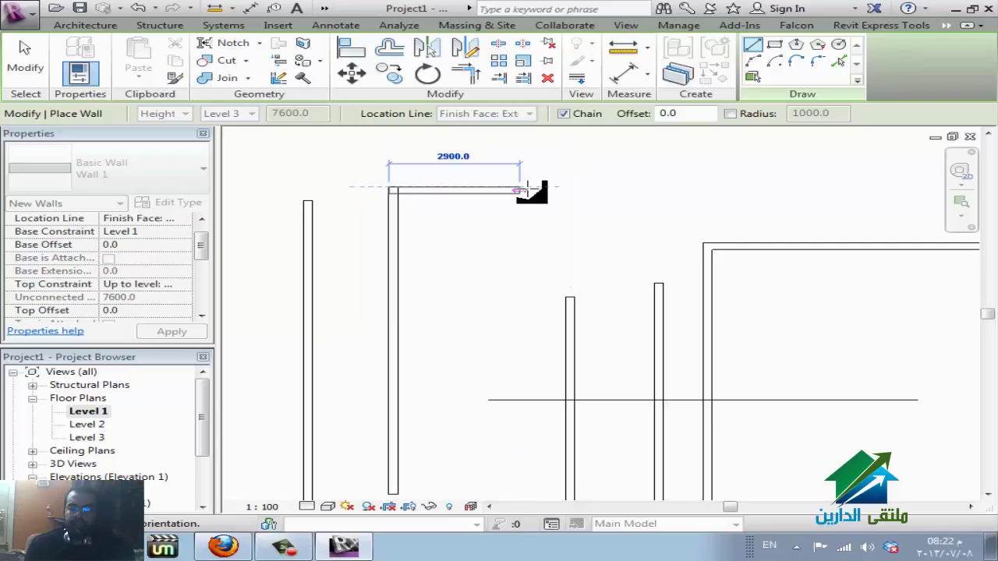
key("Escape")
key("Escape")
scroll(477, 214, "down", 3)
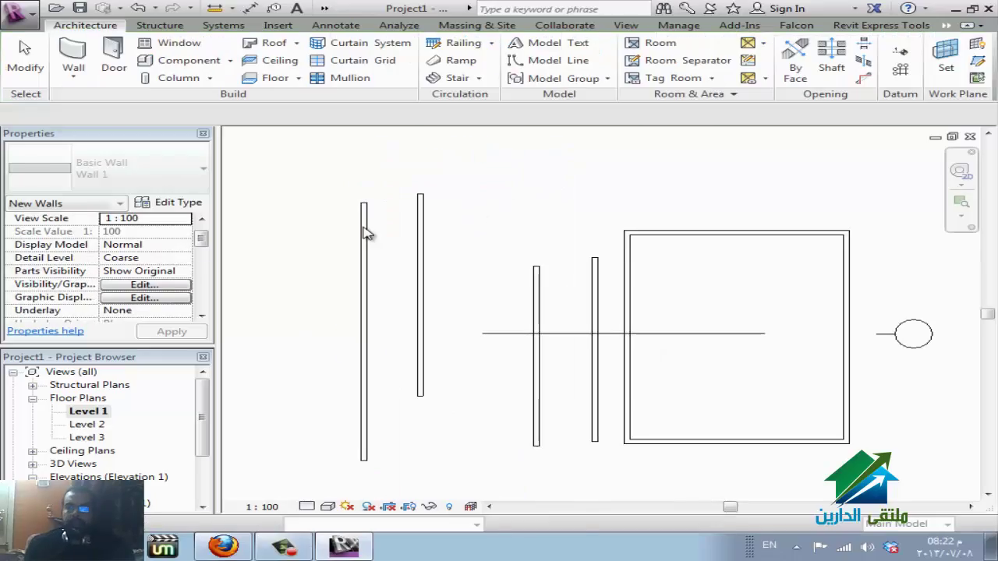
Draw an inscribed hexagon wall below the square and a circumscribed hexagon to its right.
left_click(73, 61)
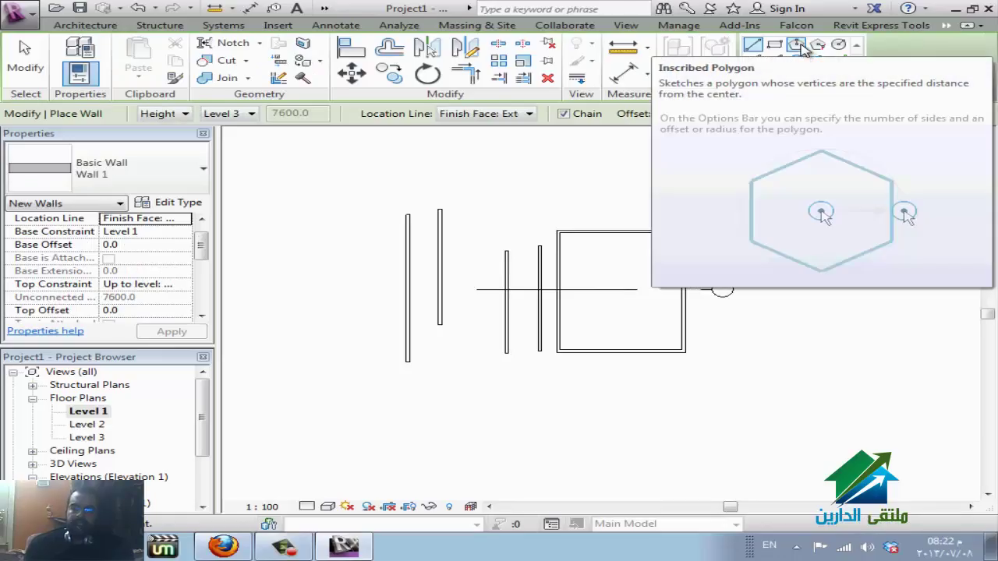
mouse_move(795, 45)
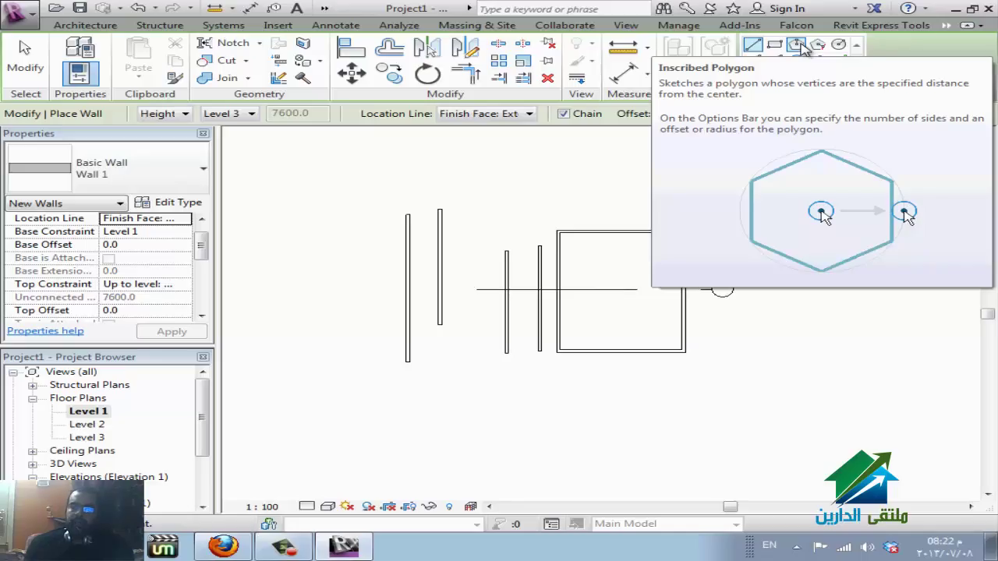
left_click(797, 45)
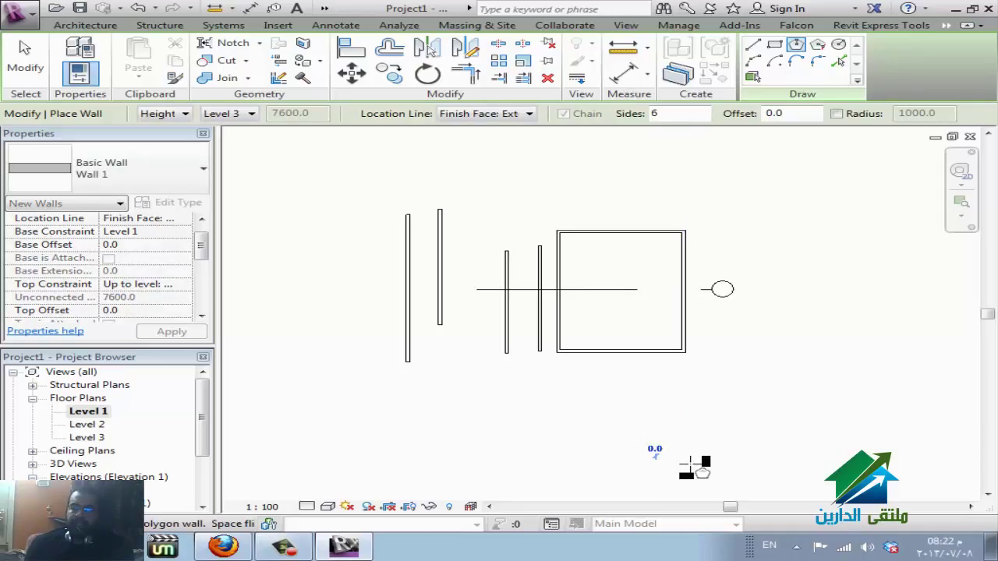
left_click(711, 465)
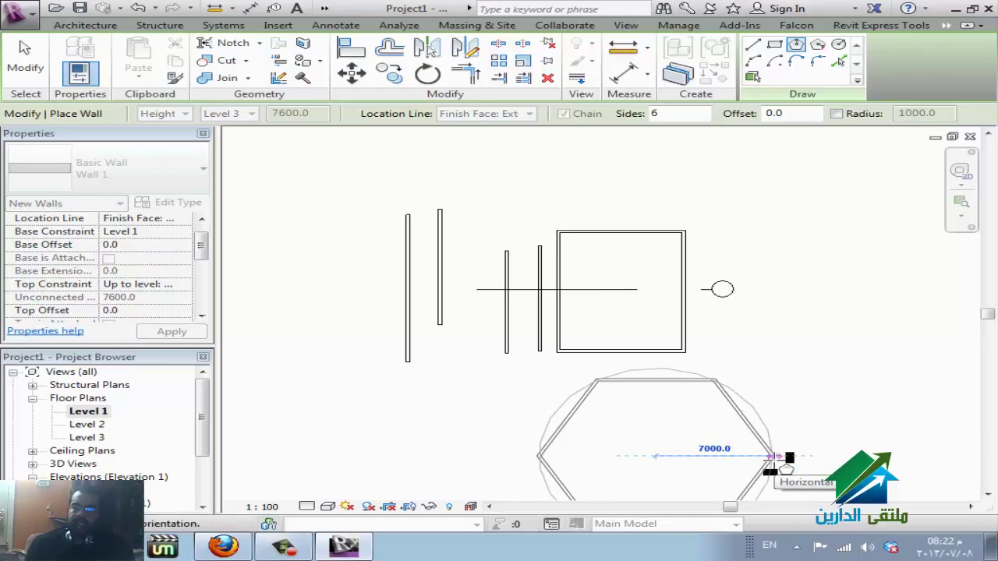
left_click(772, 457)
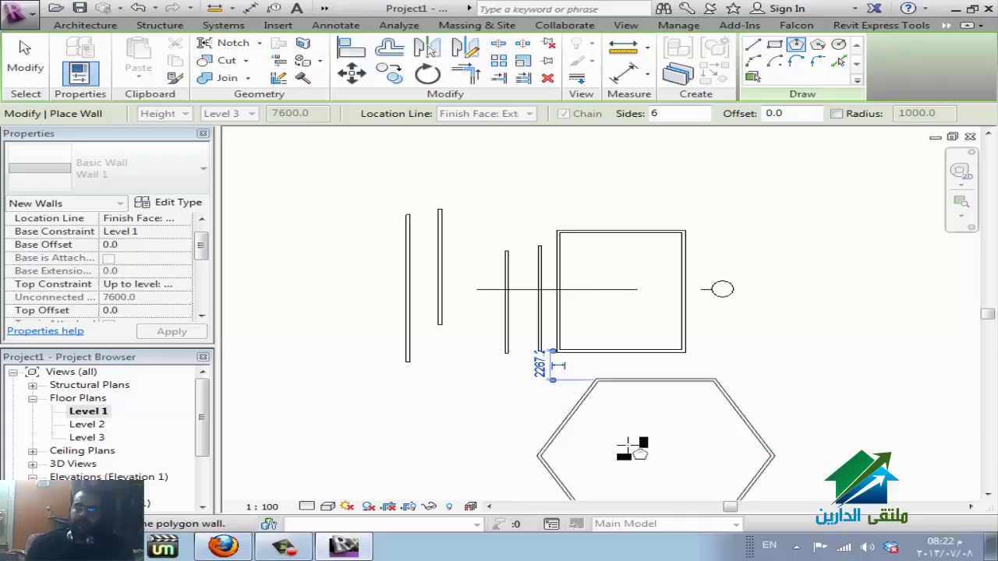
left_click(817, 47)
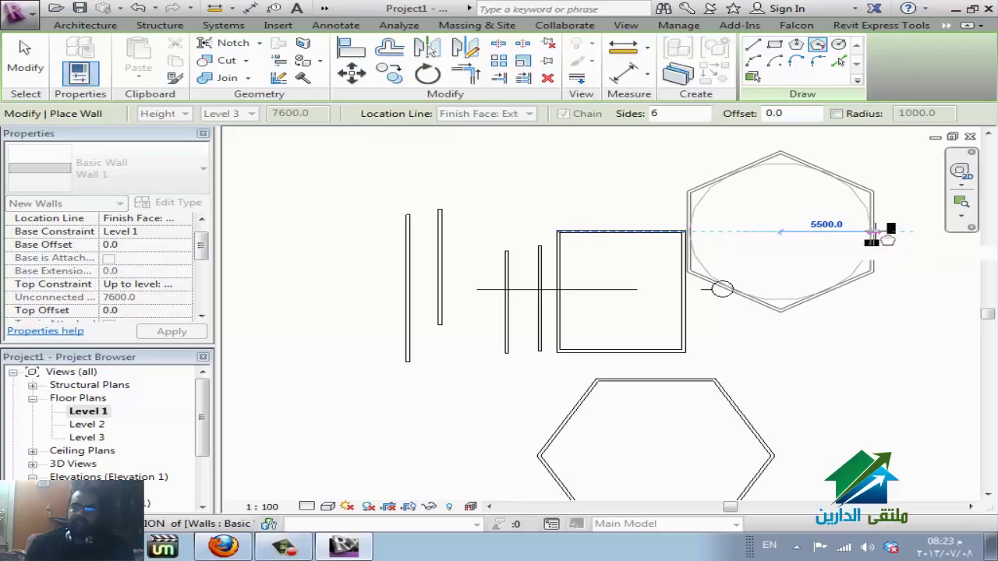
left_click(873, 230)
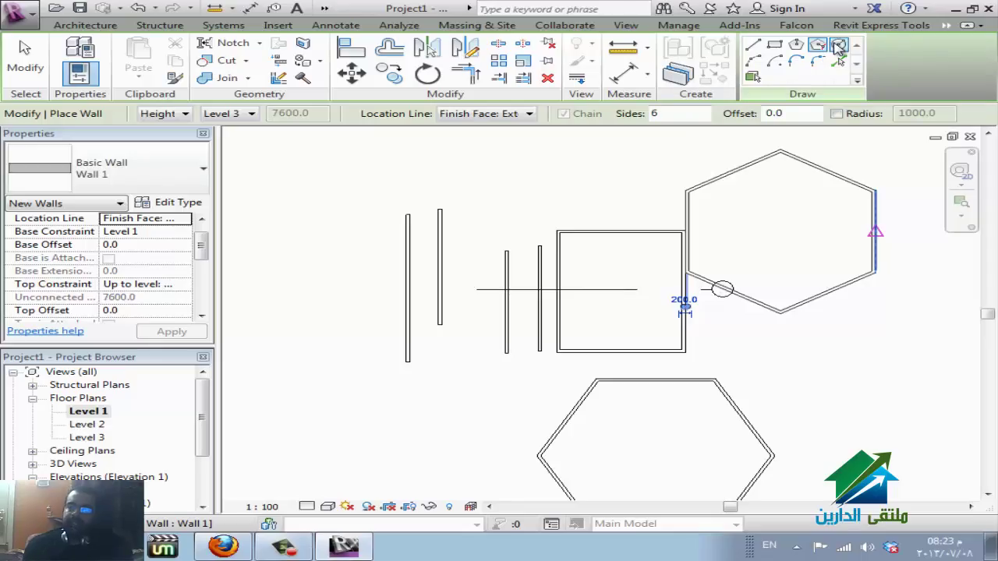
Draw a circular wall between the two hexagons.
left_click(838, 47)
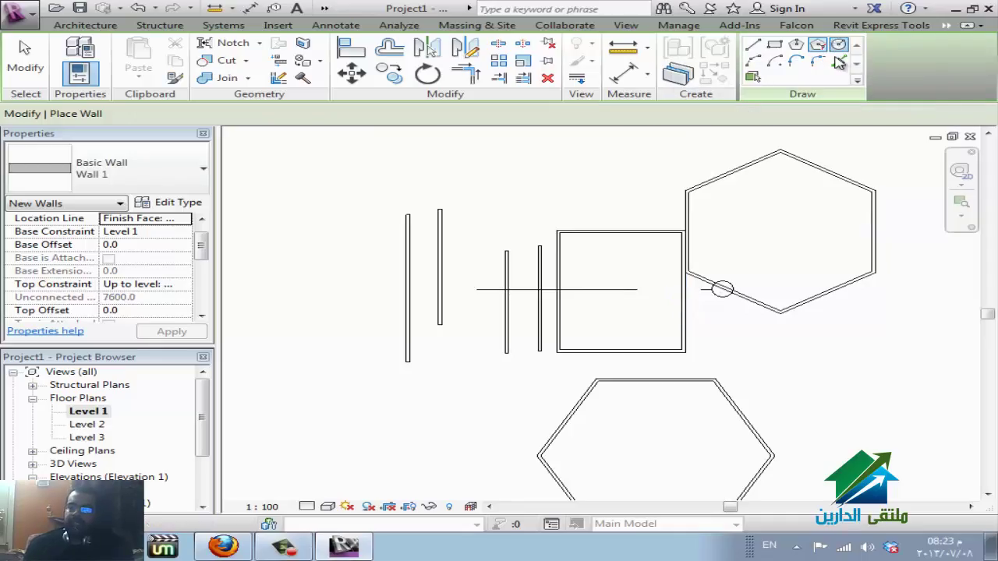
left_click(834, 381)
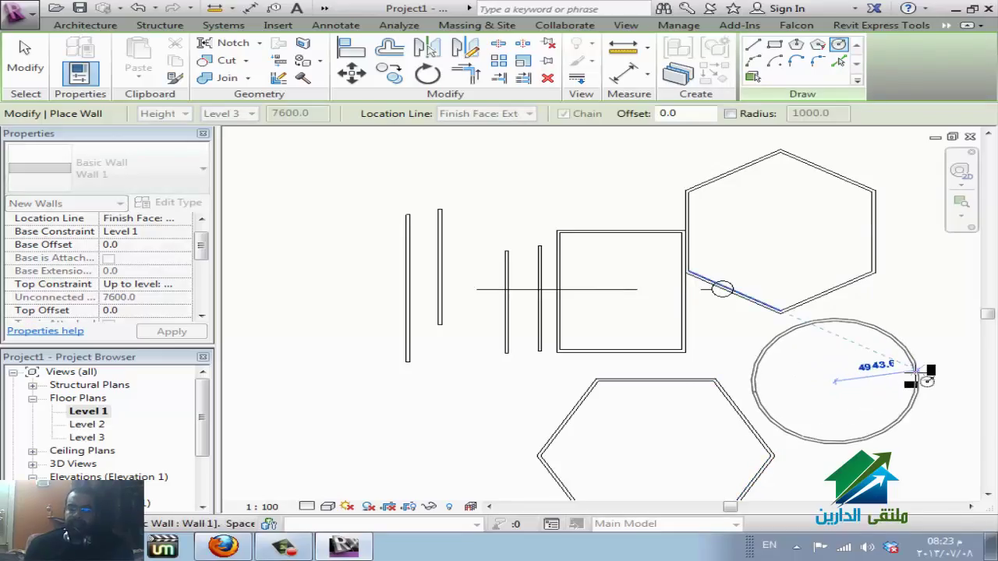
left_click(917, 380)
key("Escape")
key("Escape")
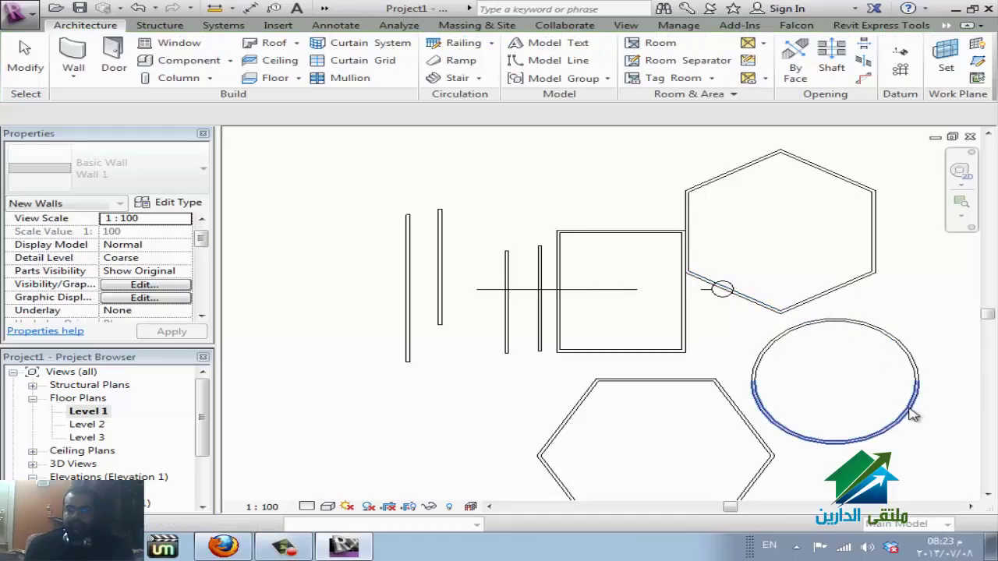
Change the circular wall's radius to 5000 mm.
left_click(914, 413)
left_click(792, 405)
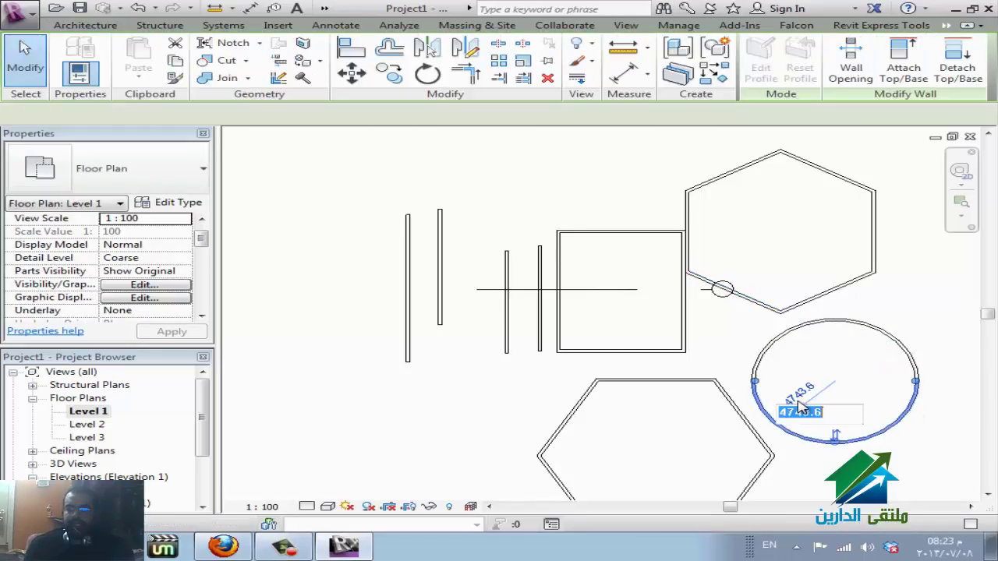
type("5000")
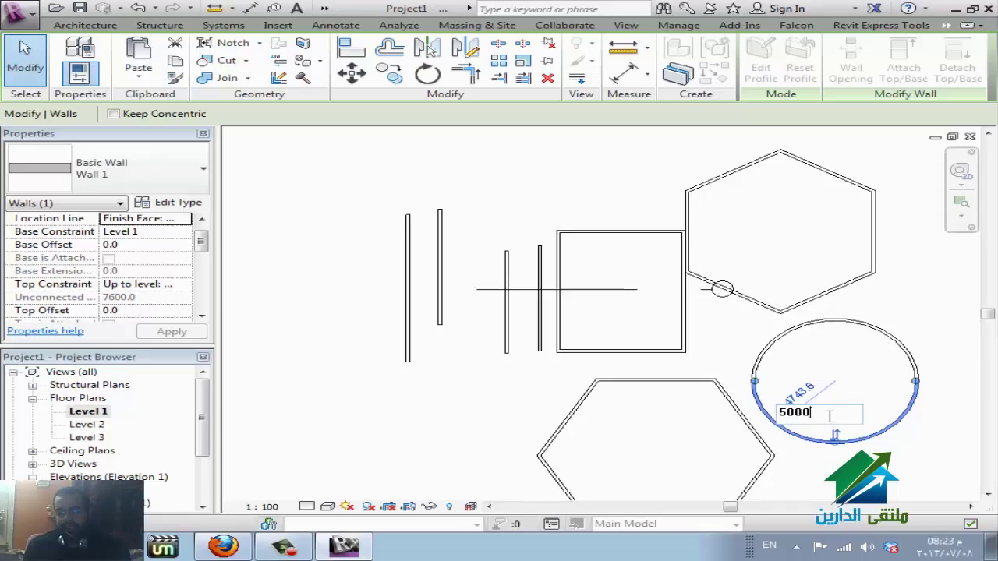
key("Return")
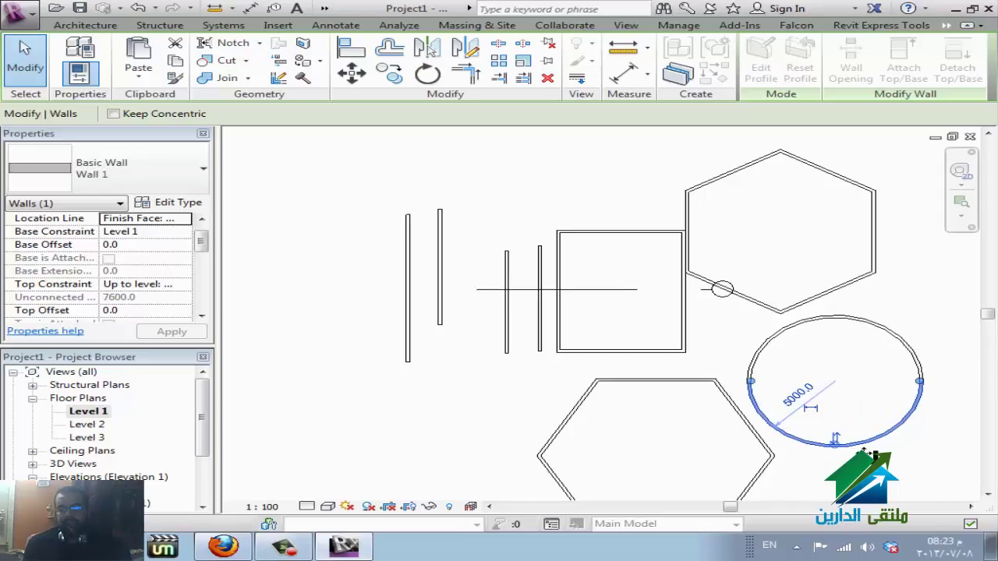
left_click(725, 310)
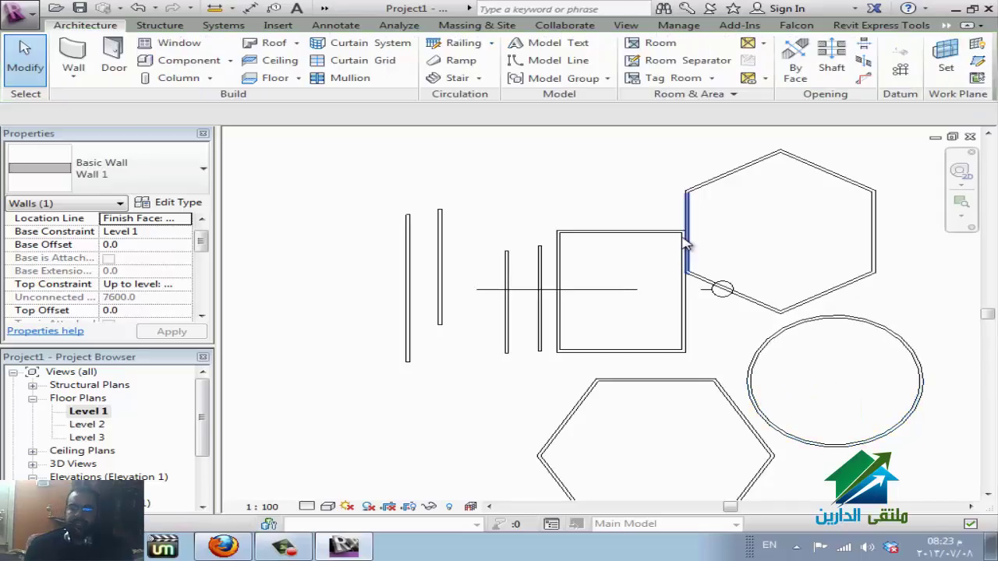
scroll(685, 246, "down", 2)
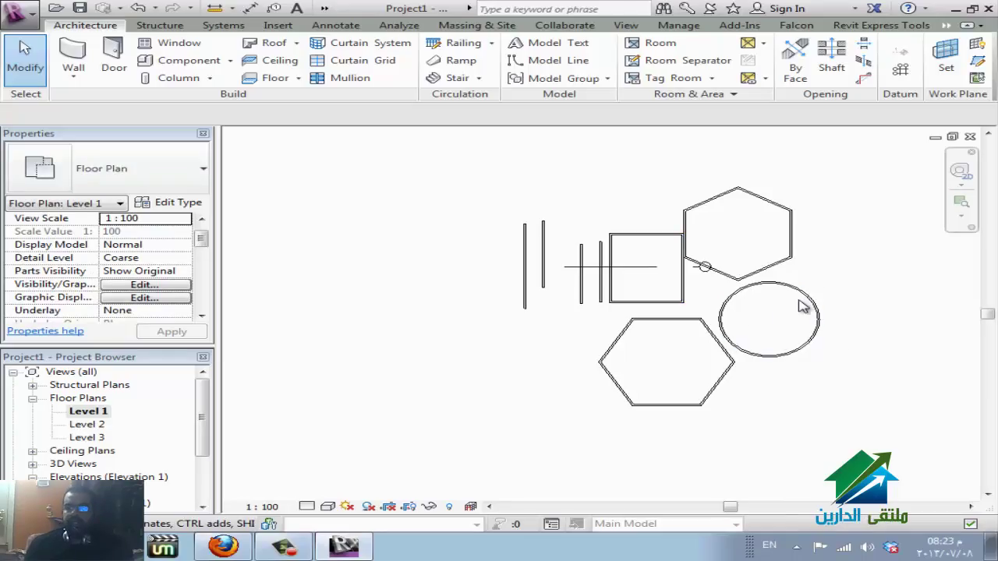
left_click(70, 52)
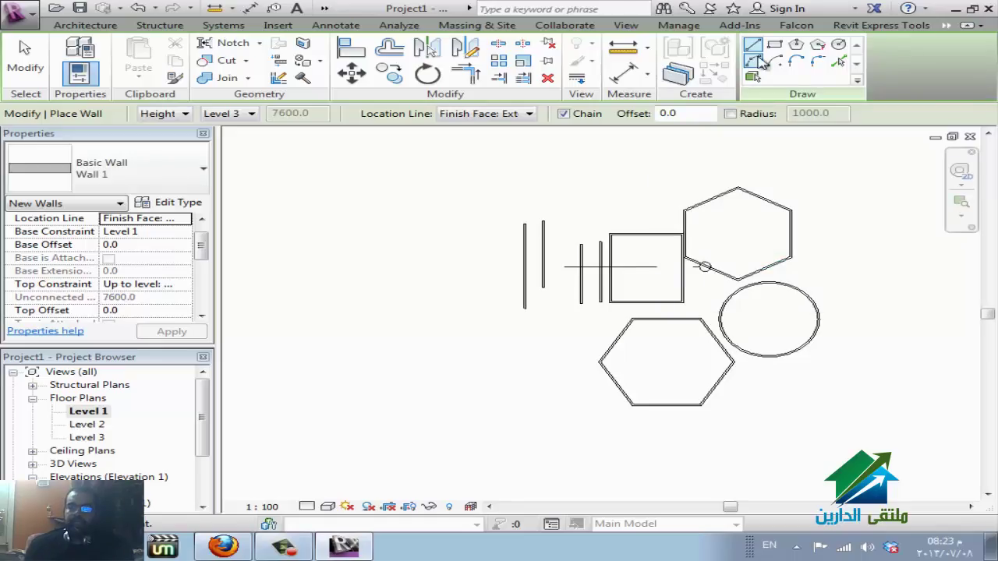
left_click(754, 61)
left_click(343, 244)
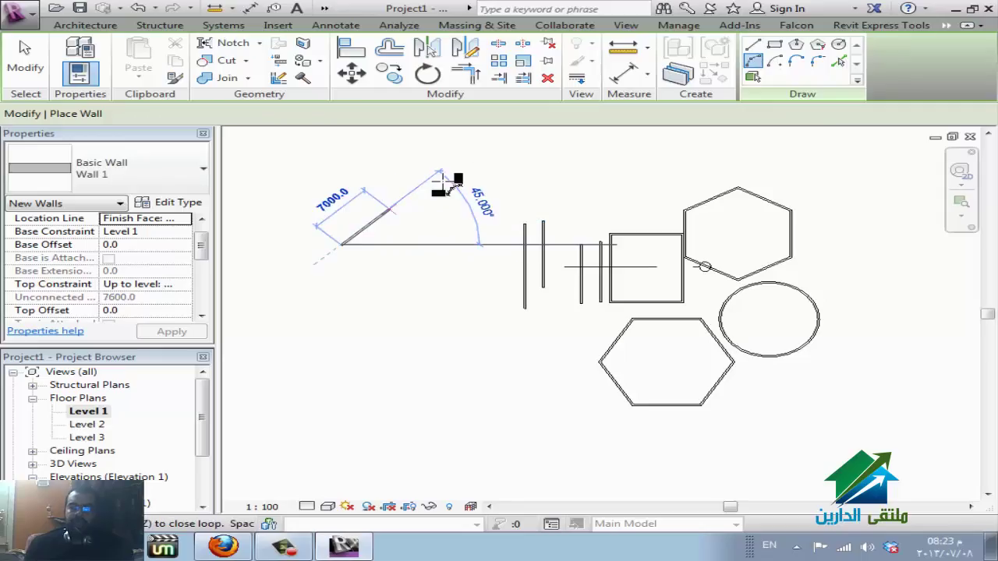
left_click(469, 161)
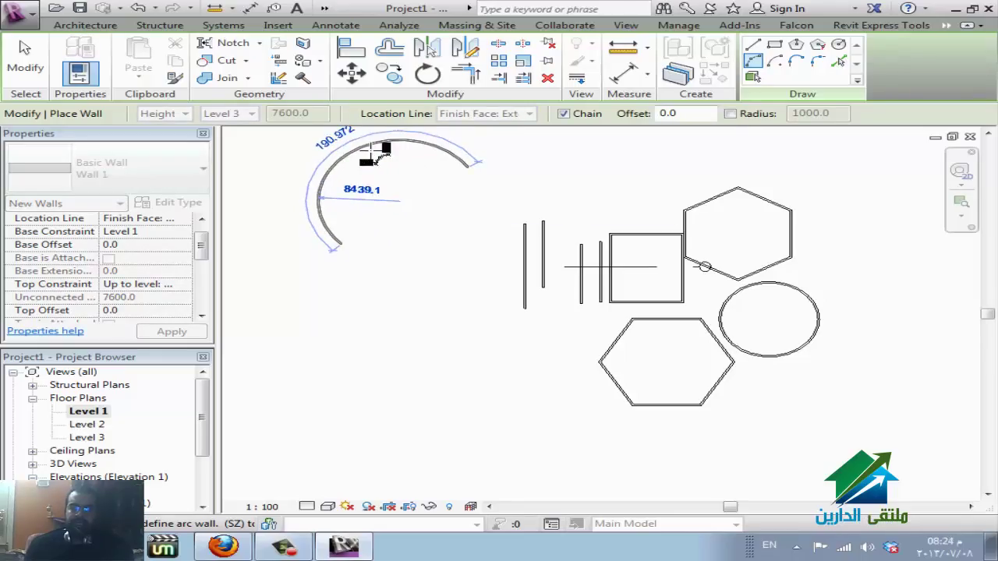
left_click(379, 165)
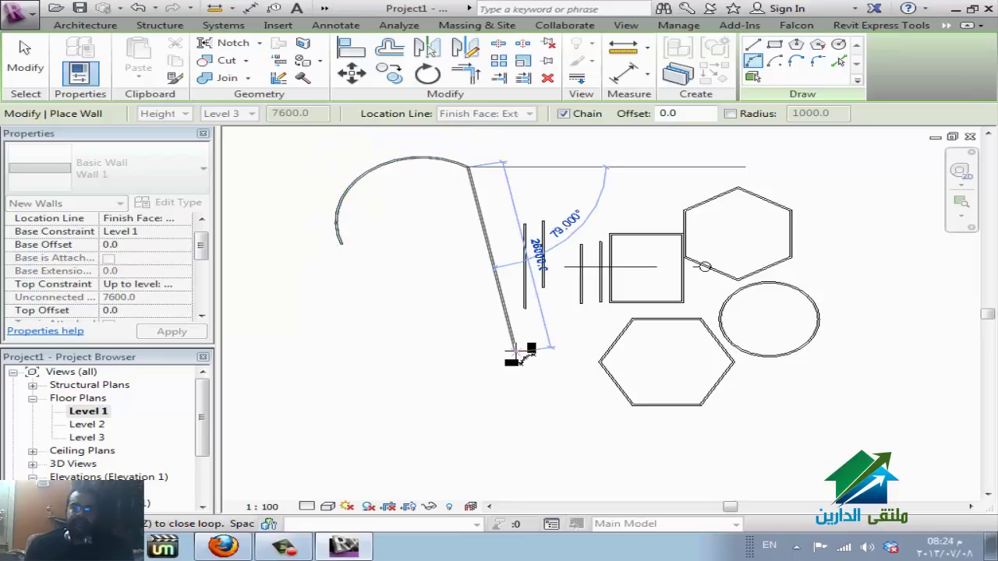
key("Escape")
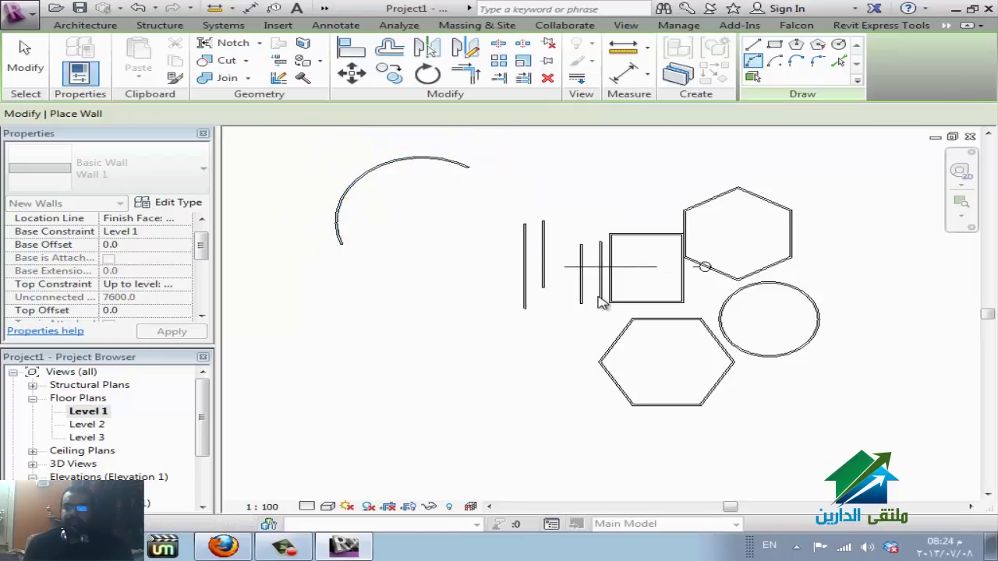
key("Escape")
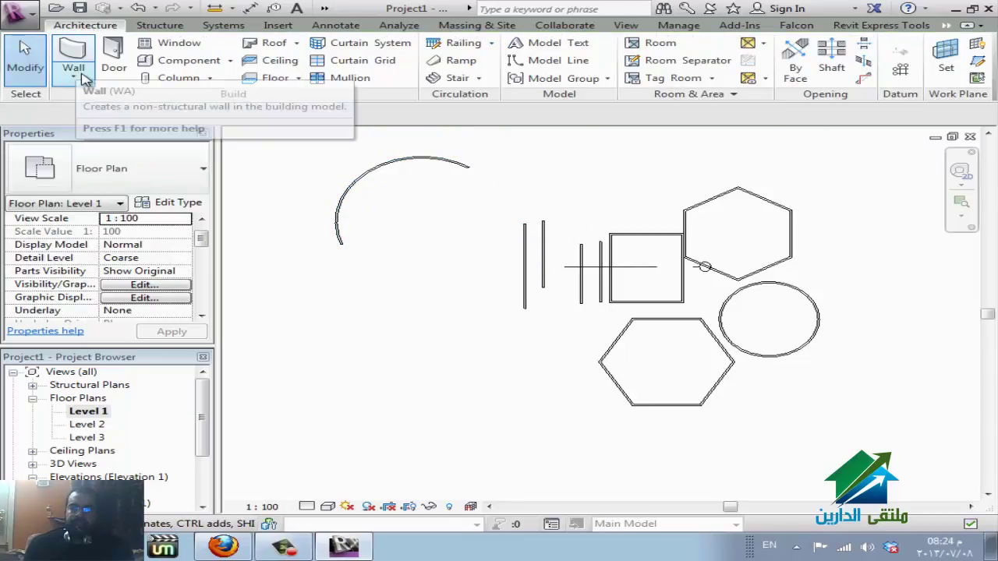
left_click(78, 78)
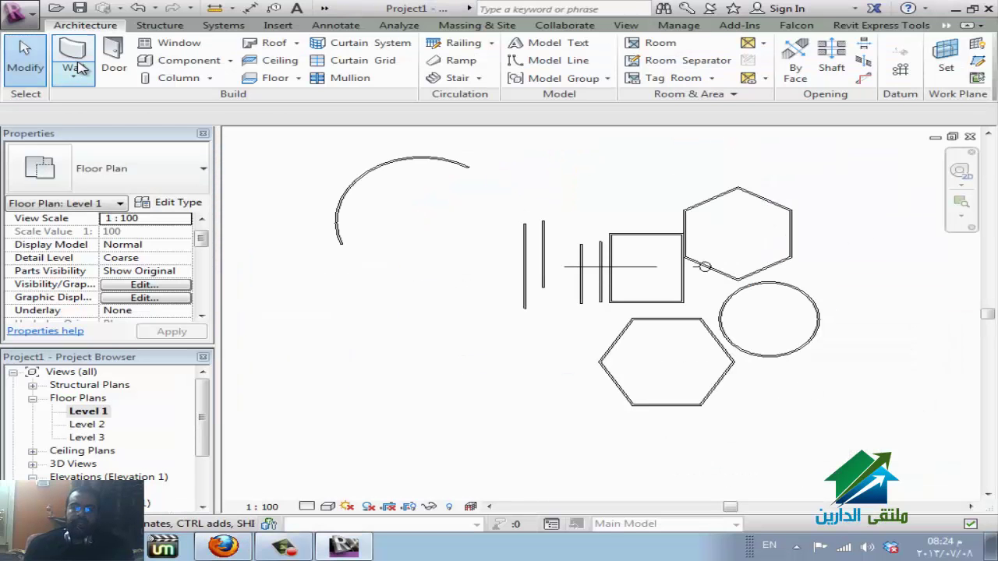
left_click(73, 58)
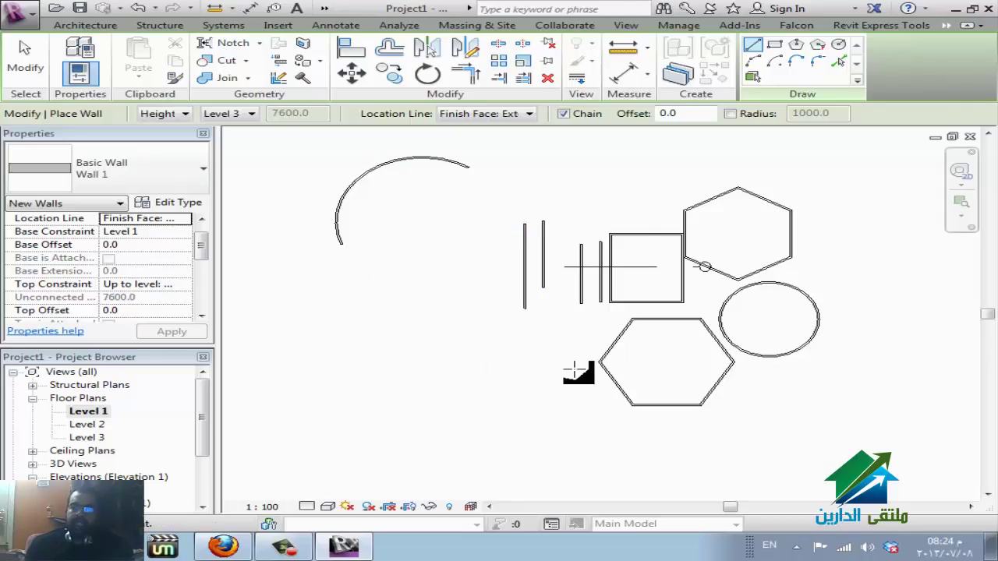
scroll(577, 372, "down", 1)
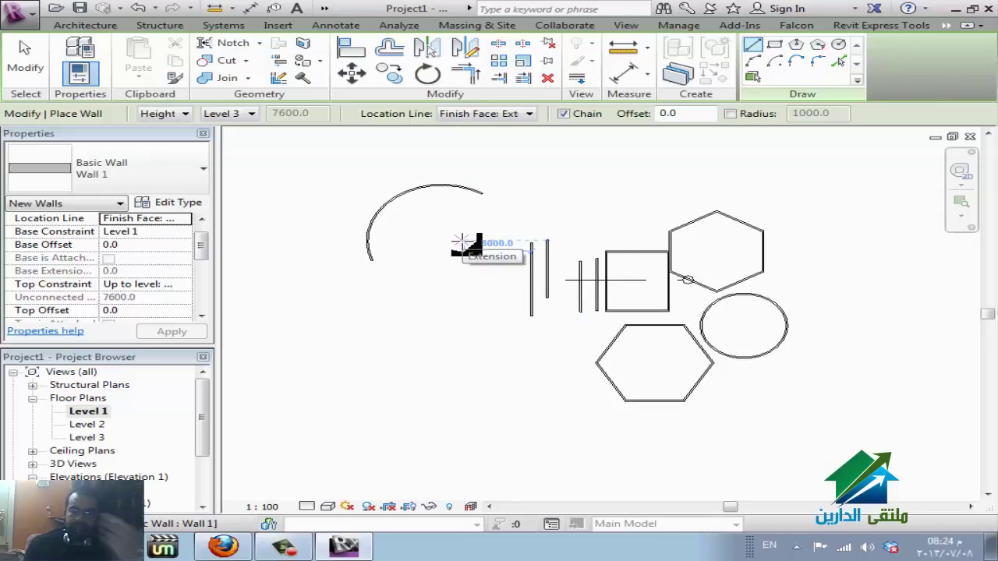
key("Escape")
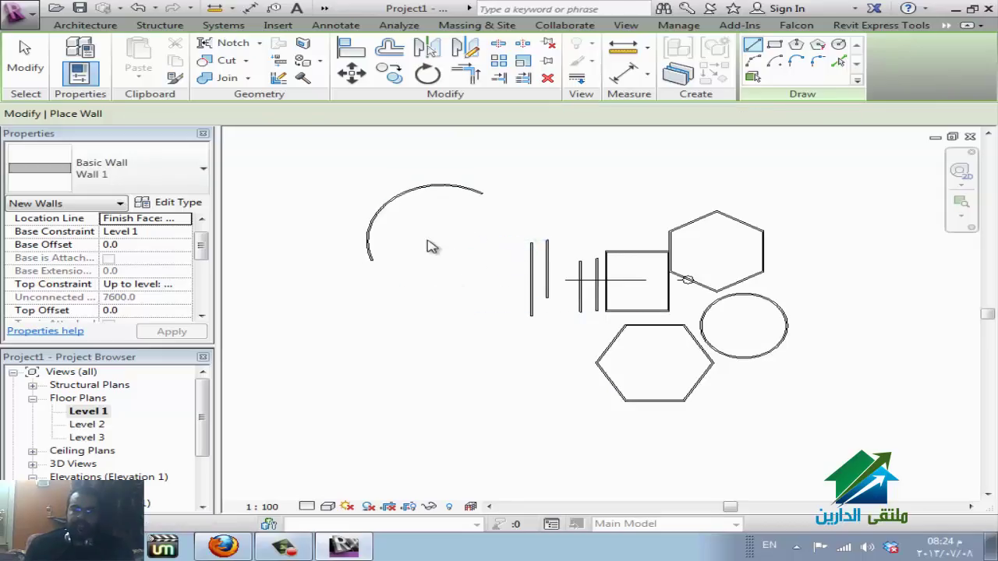
key("Escape")
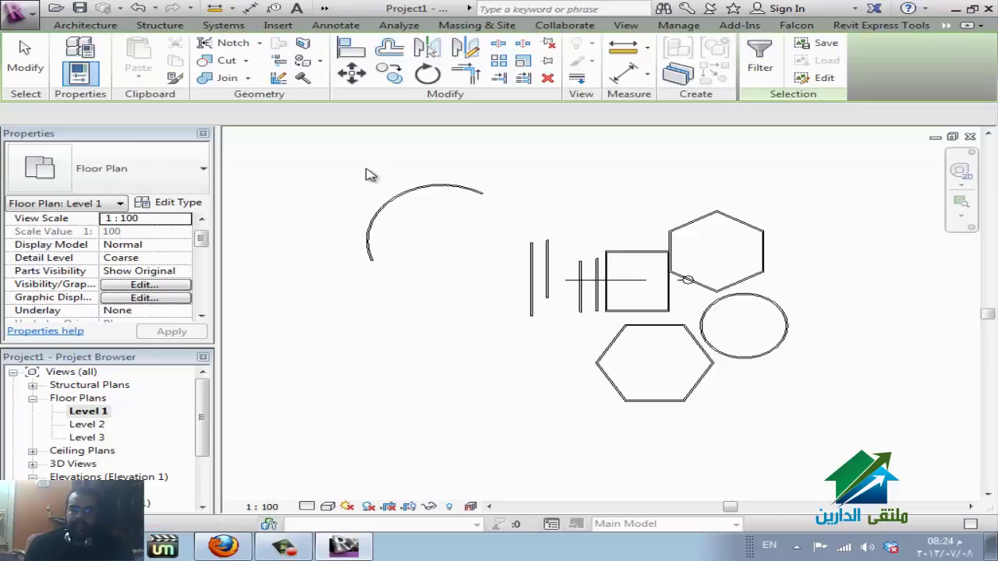
Select all 23 walls visible in the view and delete them.
right_click(477, 197)
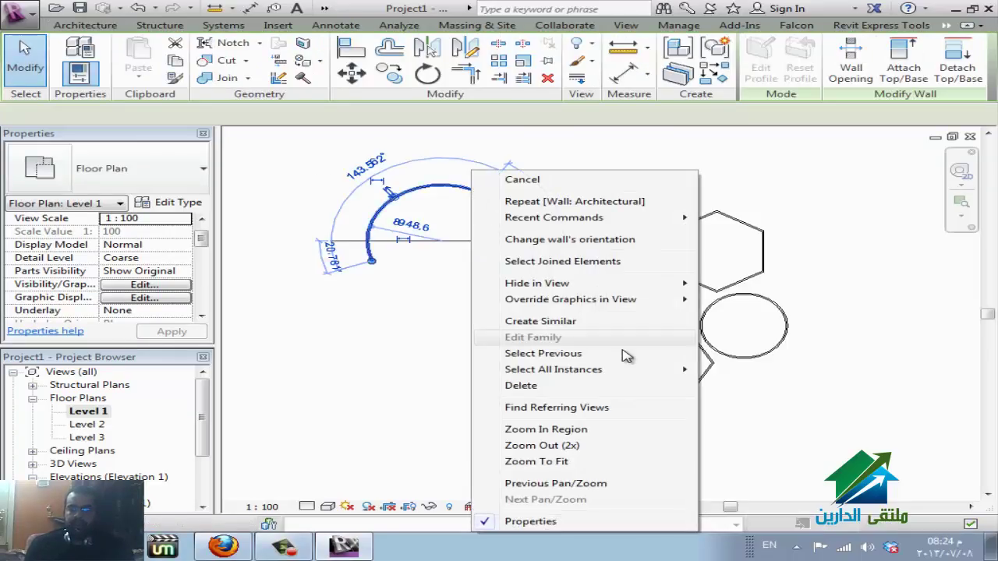
mouse_move(554, 370)
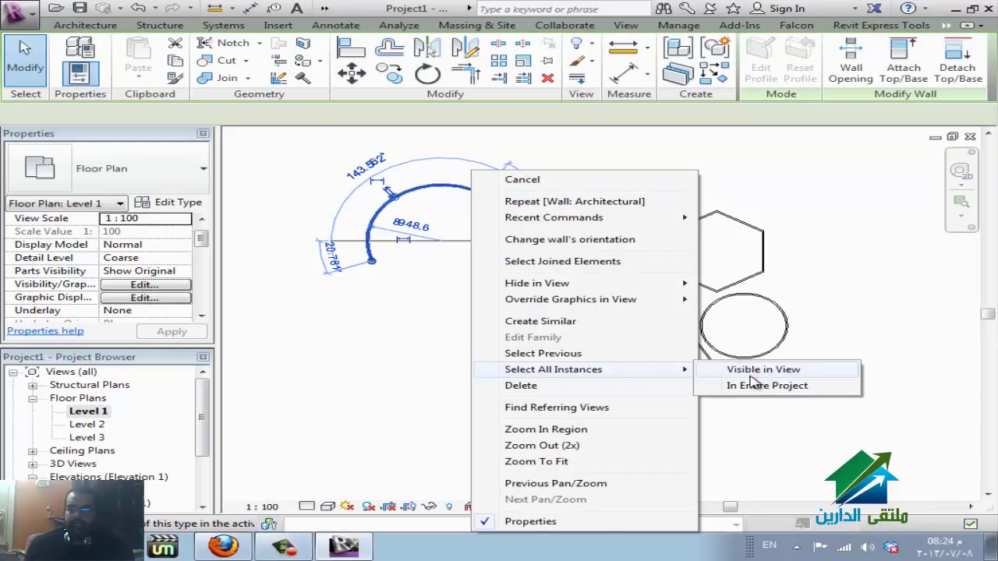
left_click(762, 373)
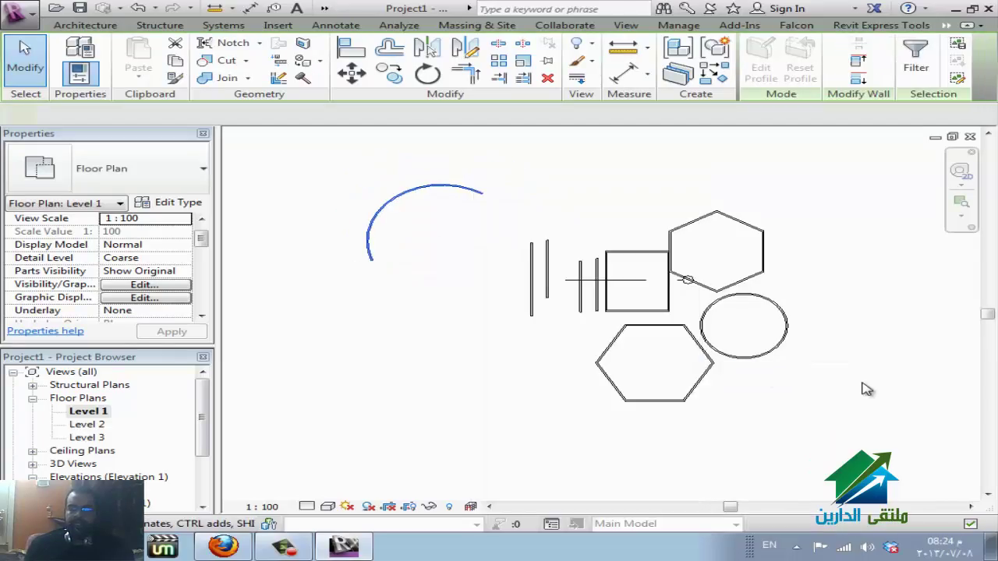
key("Delete")
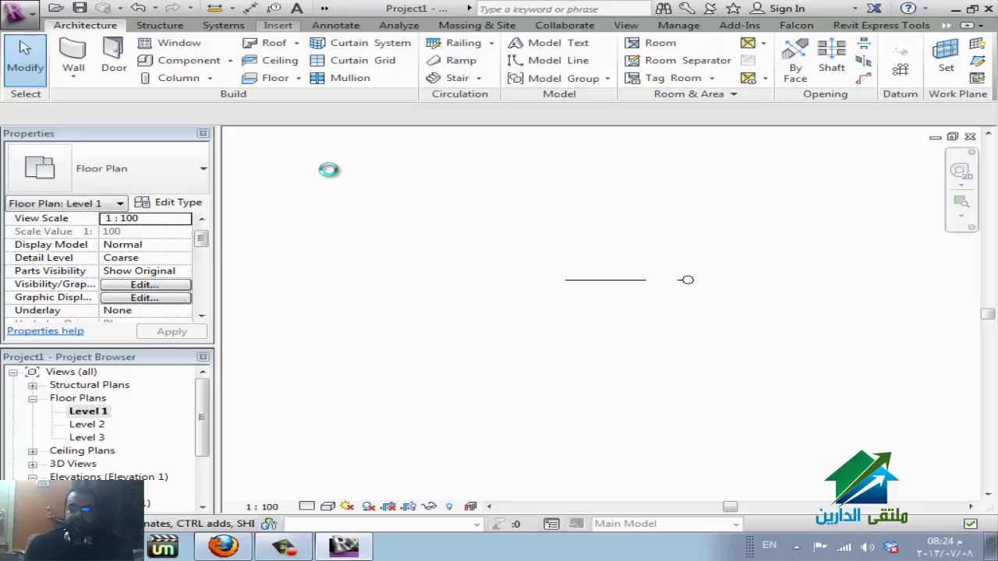
left_click(277, 25)
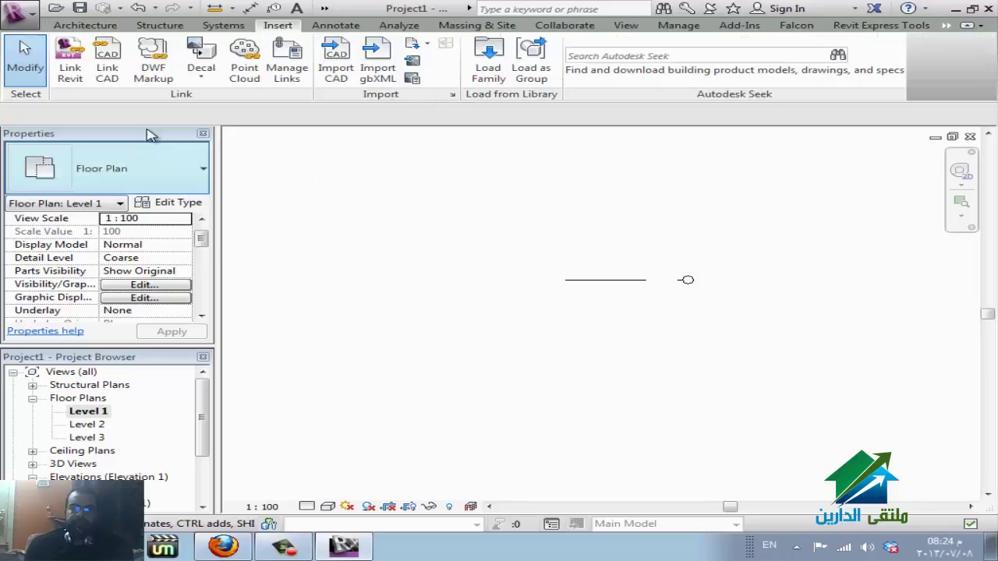
In Link CAD, choose eldareen_6.dwg from the Desktop.
left_click(113, 81)
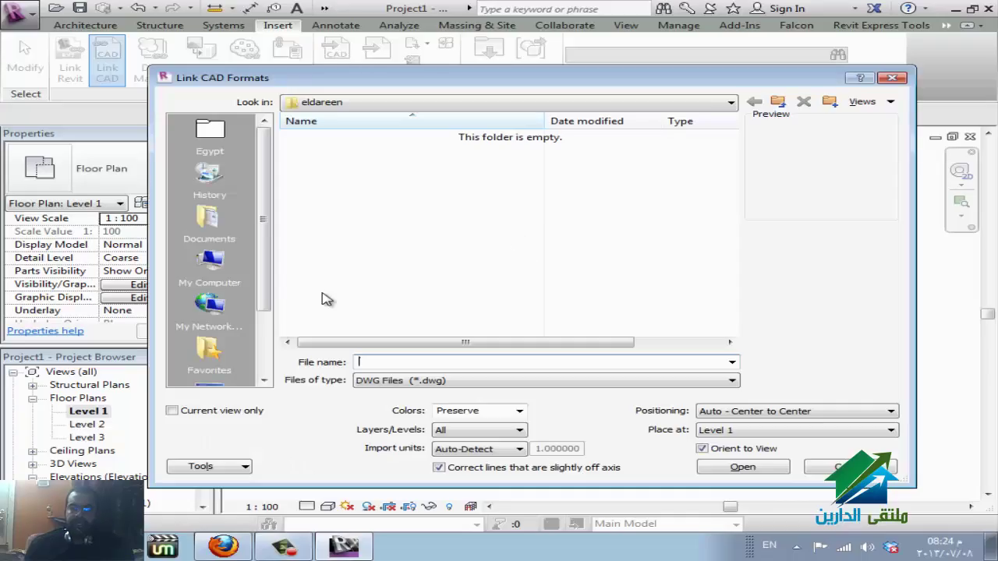
scroll(269, 331, "down", 2)
left_click(209, 306)
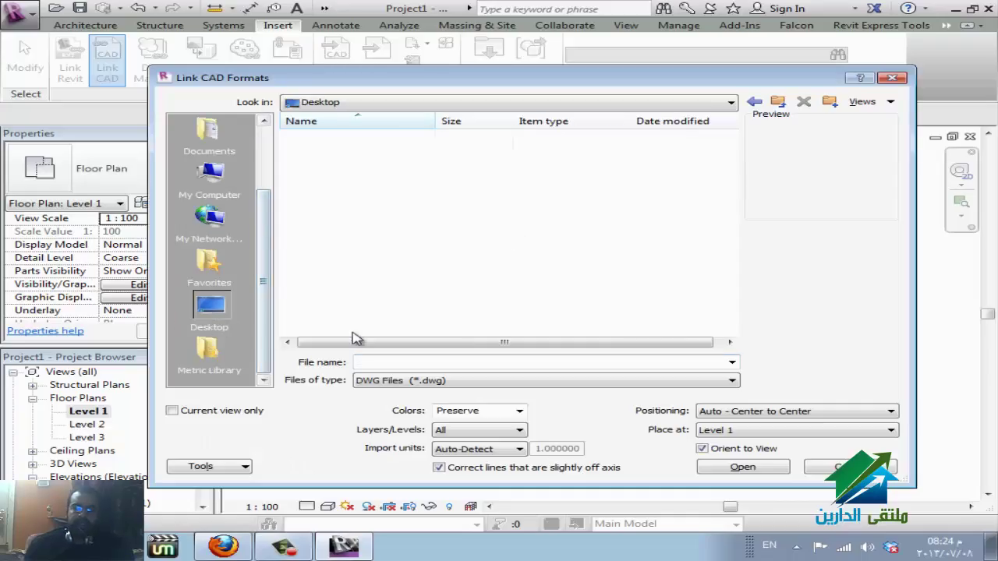
left_click(368, 193)
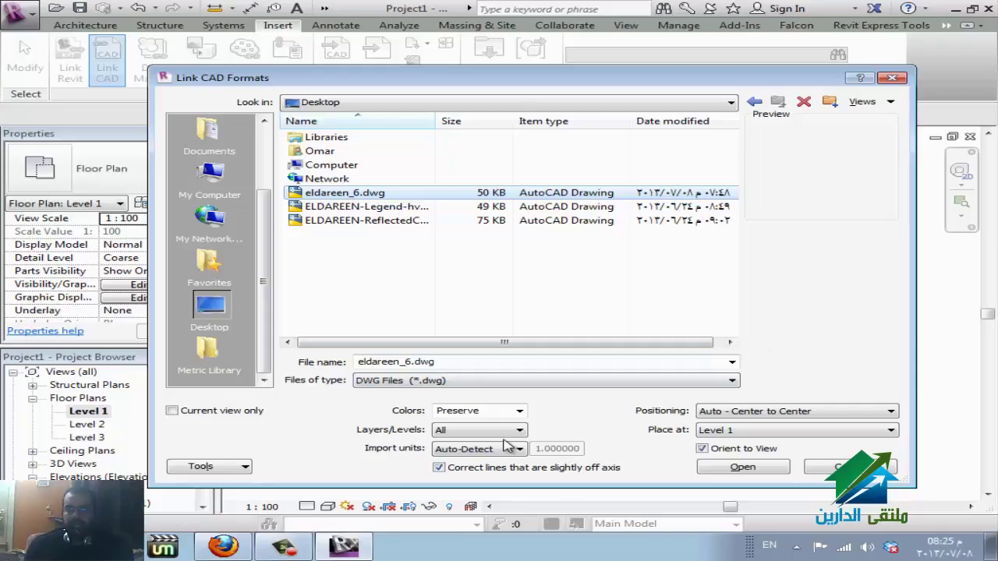
Link it with colours preserved, Auto - Origin to Origin positioning, and millimeter units.
left_click(519, 411)
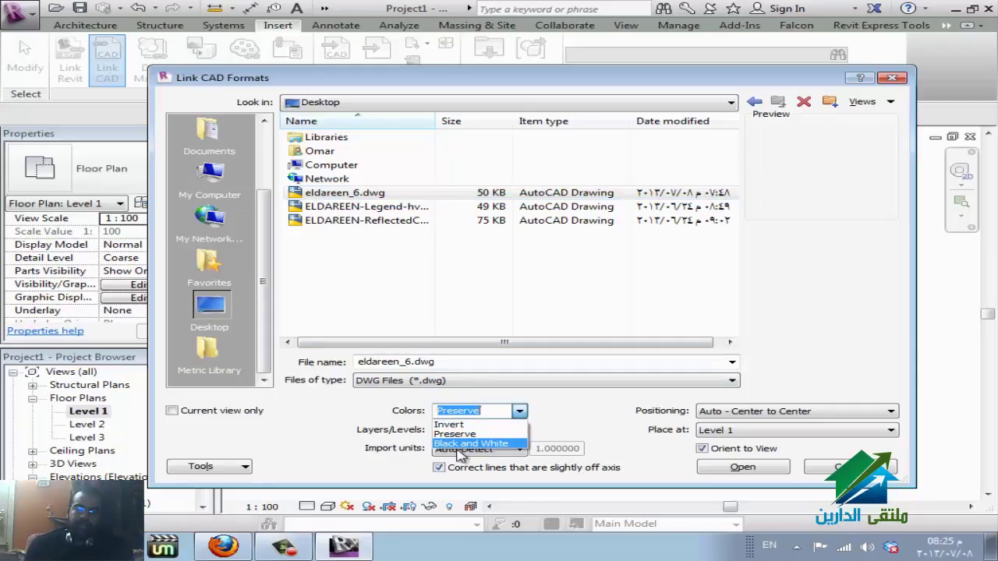
left_click(592, 422)
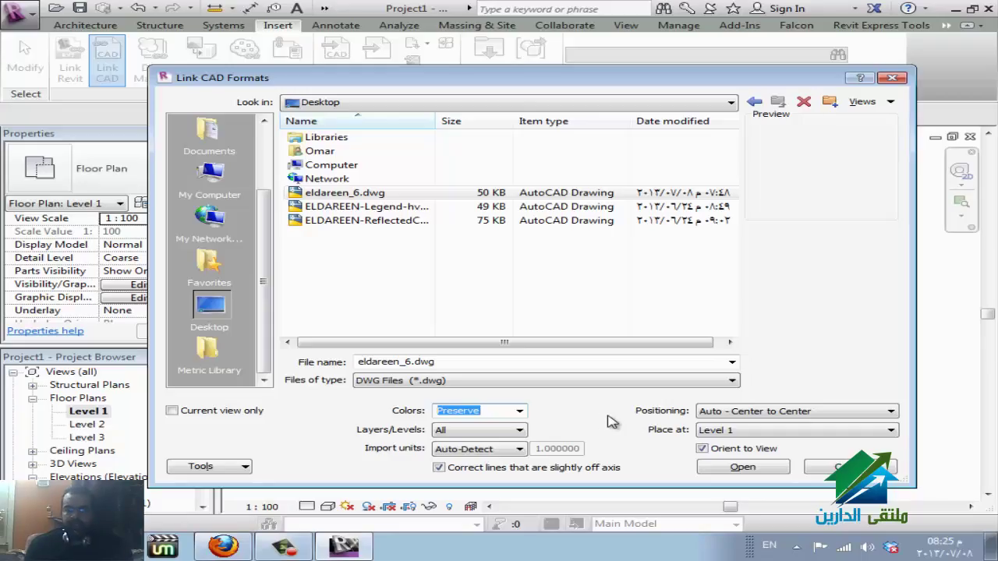
left_click(788, 417)
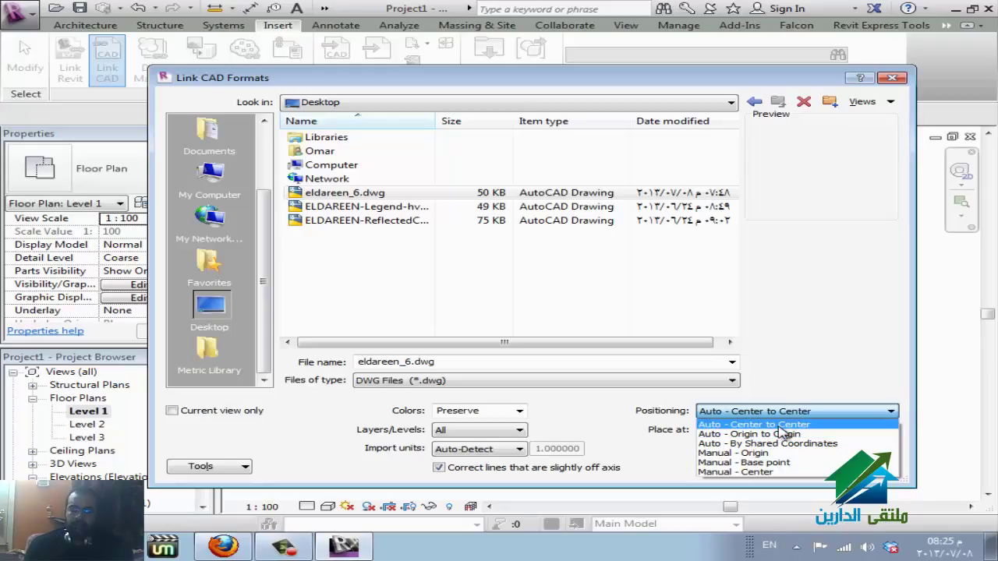
left_click(782, 435)
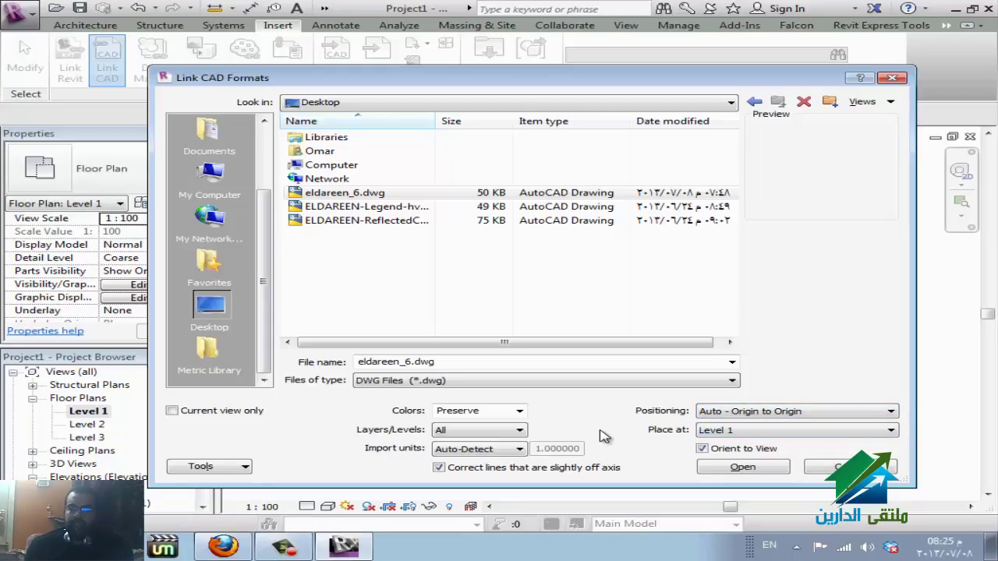
left_click(468, 450)
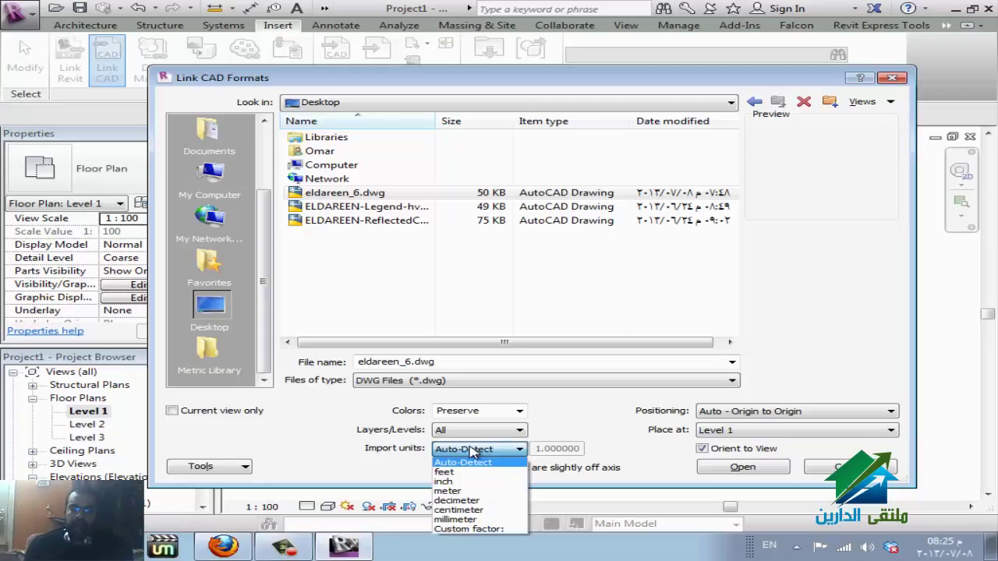
left_click(497, 522)
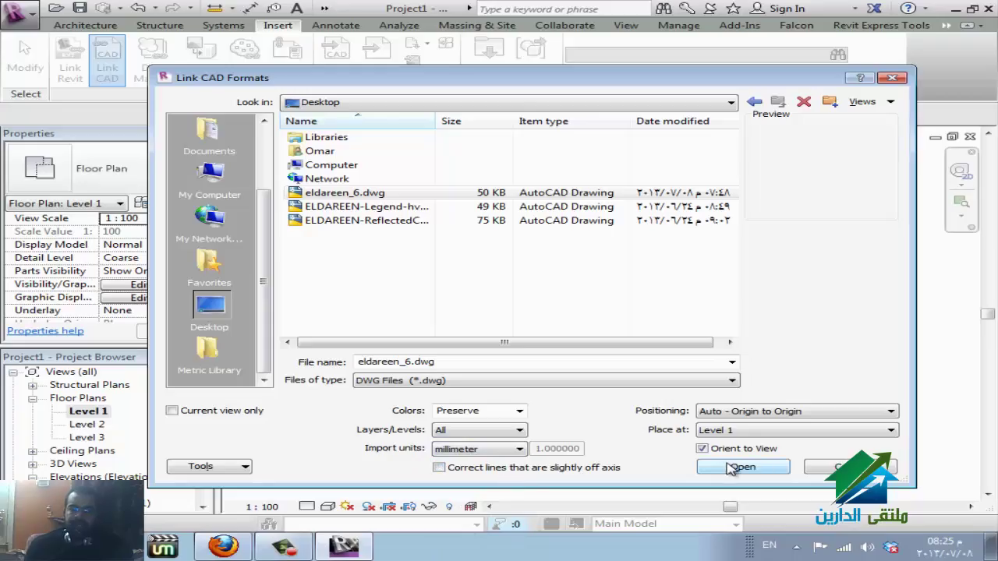
left_click(752, 468)
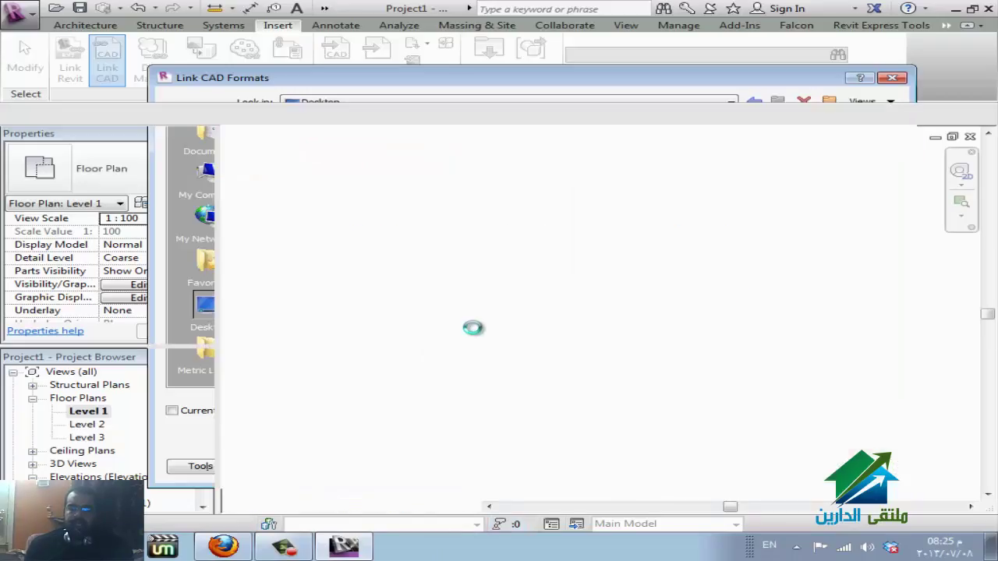
Zoom into the linked plan's upper-left corner and start a wall at its grid intersection.
scroll(546, 288, "up", 1)
scroll(608, 265, "up", 2)
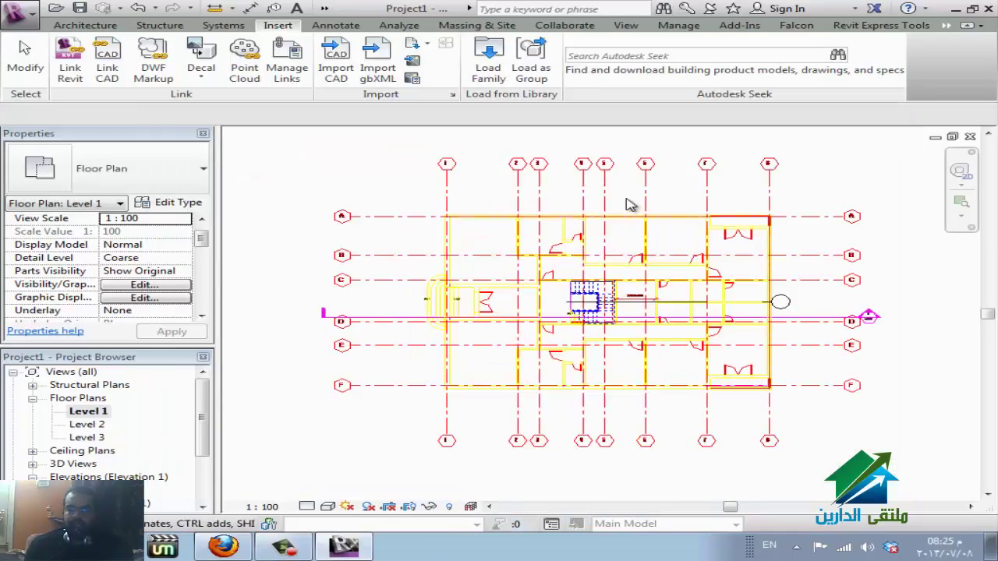
scroll(639, 261, "up", 2)
scroll(323, 229, "up", 2)
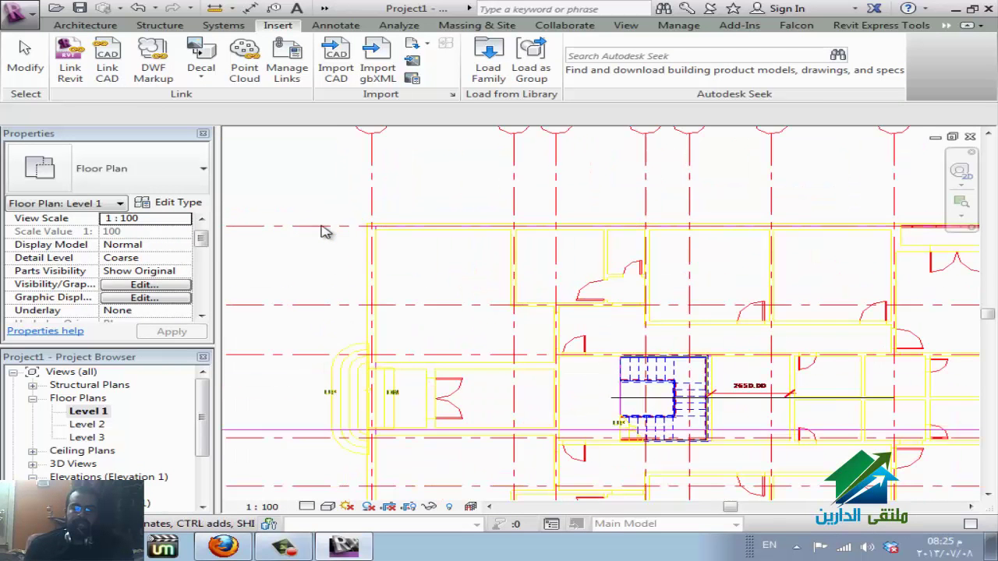
scroll(396, 244, "up", 2)
scroll(413, 240, "up", 1)
scroll(413, 239, "up", 1)
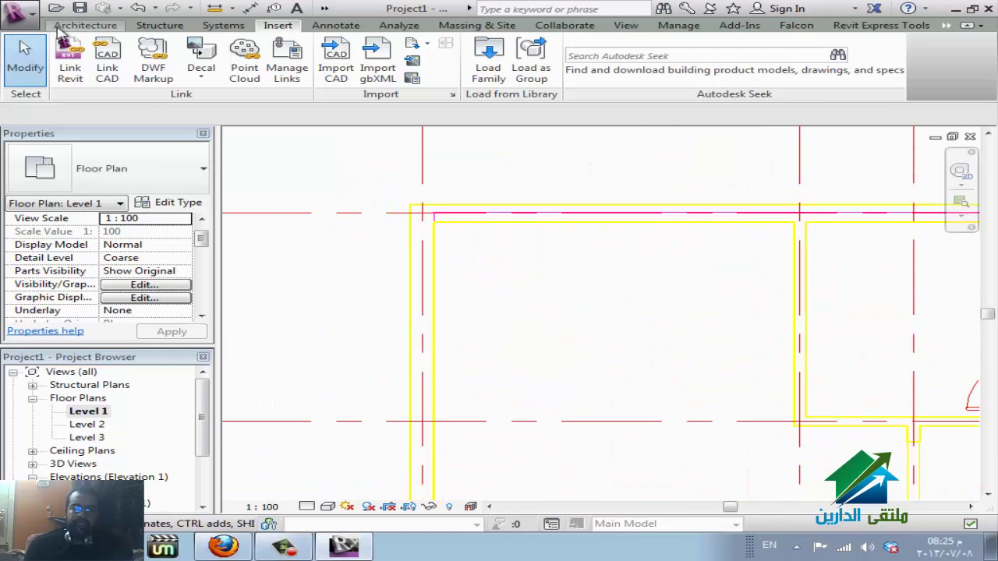
left_click(78, 25)
left_click(72, 59)
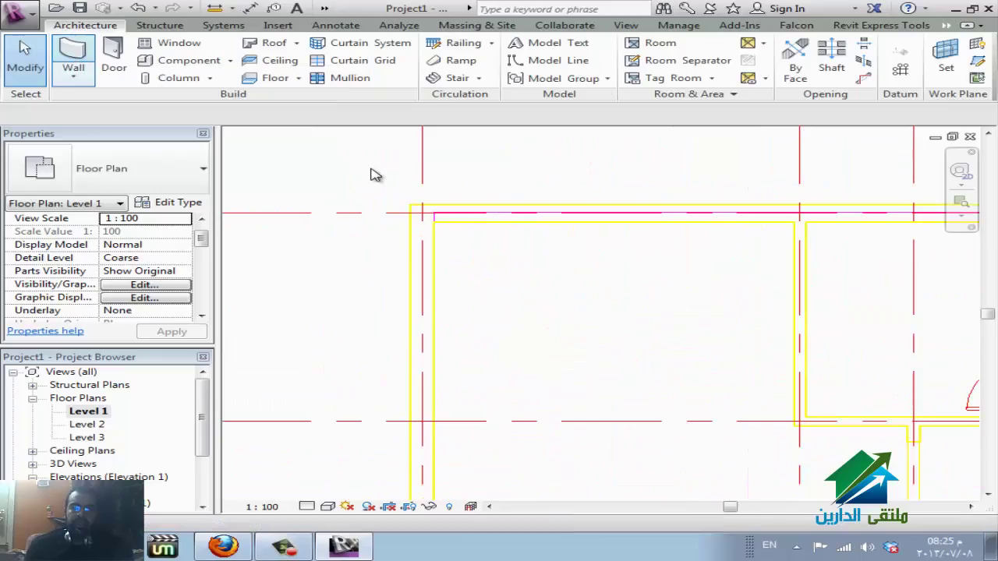
left_click(420, 214)
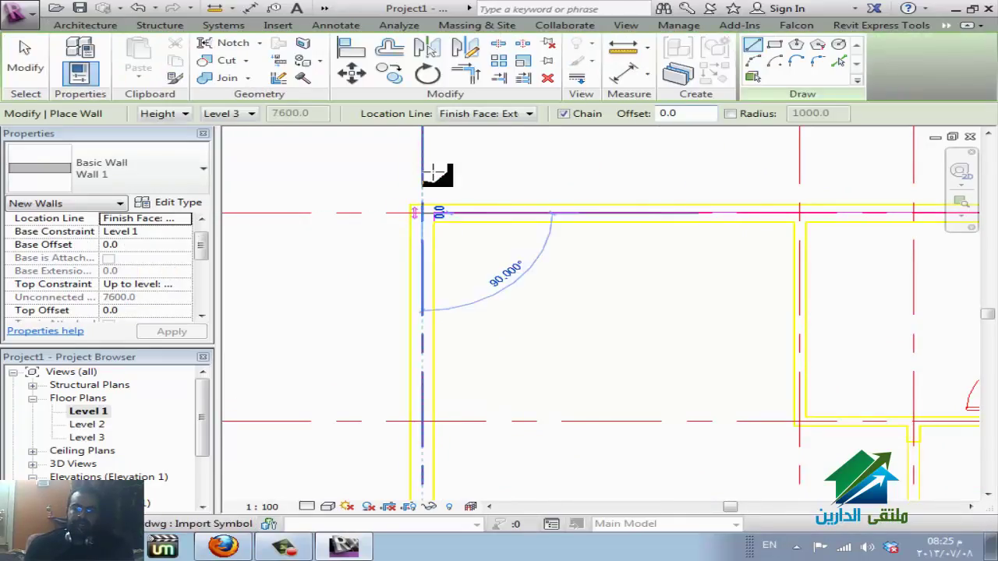
End the wall run, then trace walls along the vertical and top drawing lines with Pick Lines.
scroll(428, 169, "down", 2)
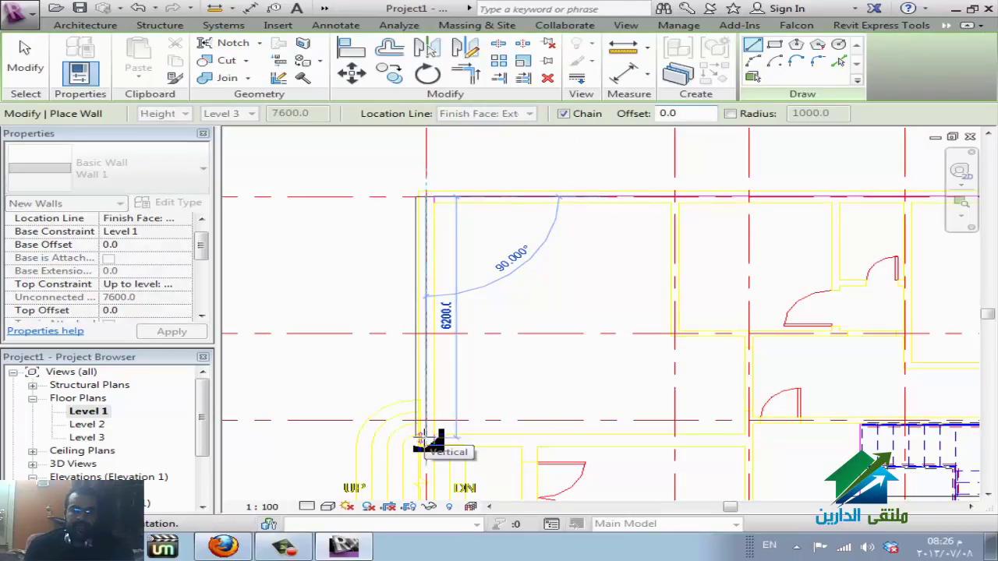
left_click(426, 439)
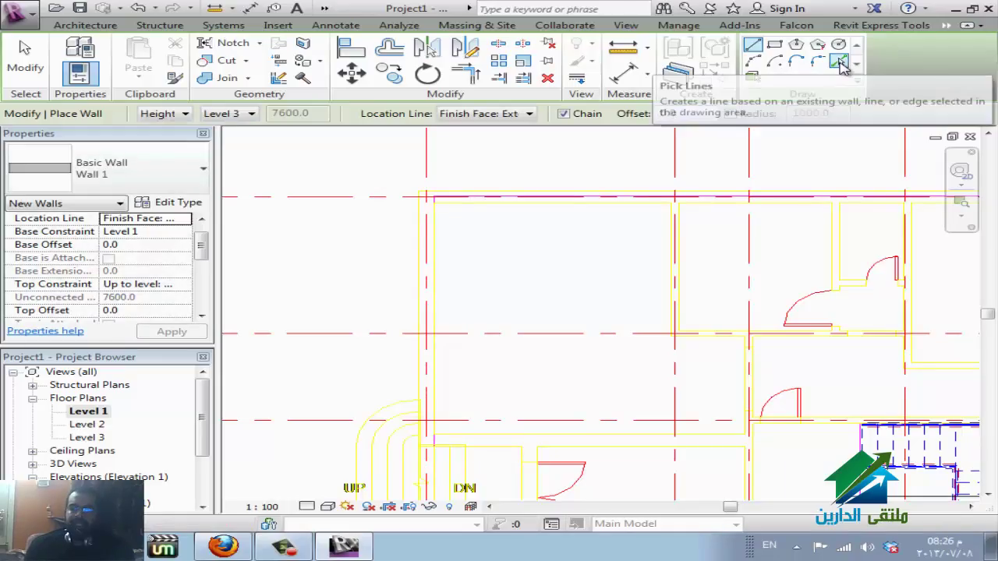
left_click(840, 62)
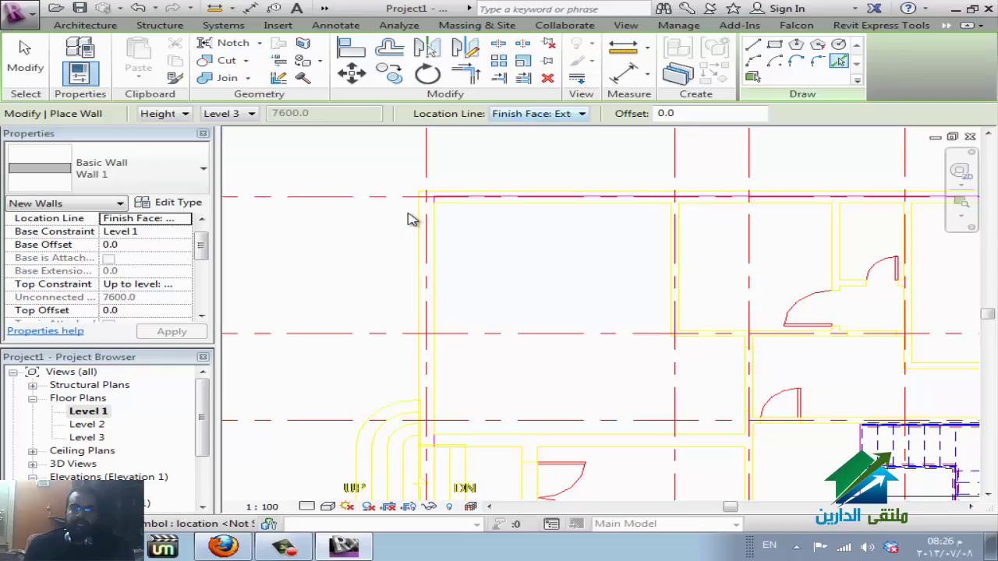
scroll(405, 224, "up", 3)
scroll(405, 227, "up", 1)
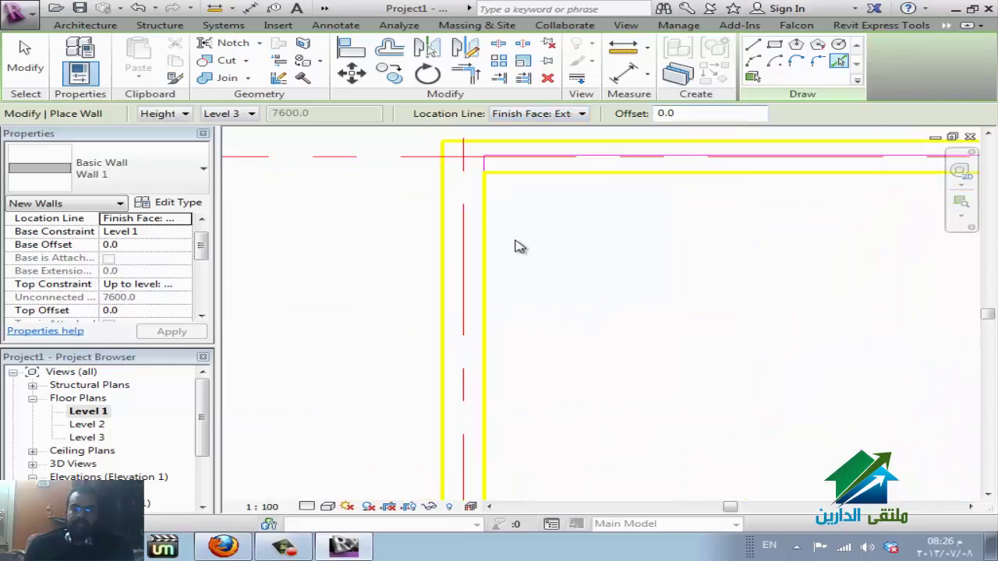
left_click(487, 274)
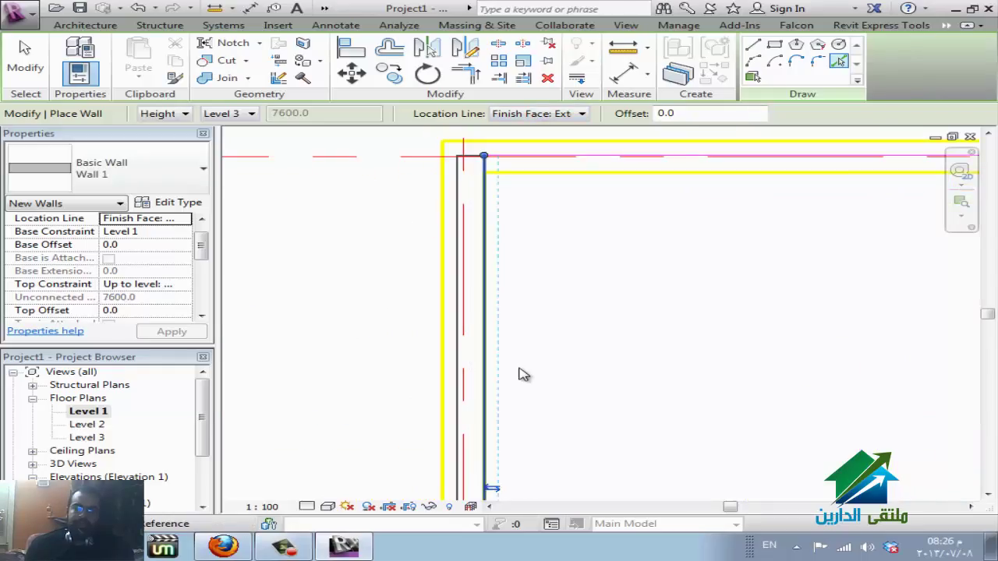
left_click(565, 171)
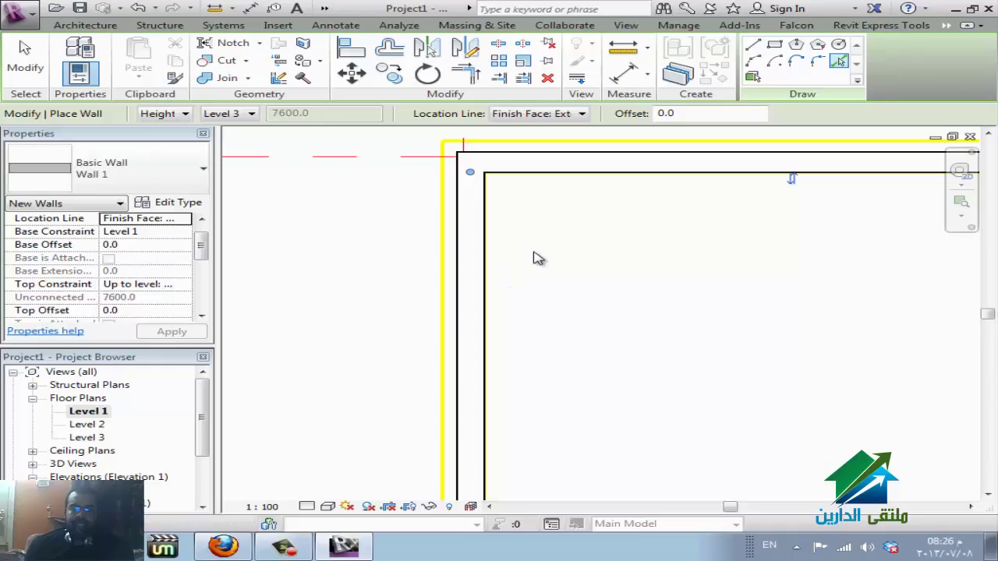
Undo the traced walls and exit wall placement.
key("Escape")
key("Escape")
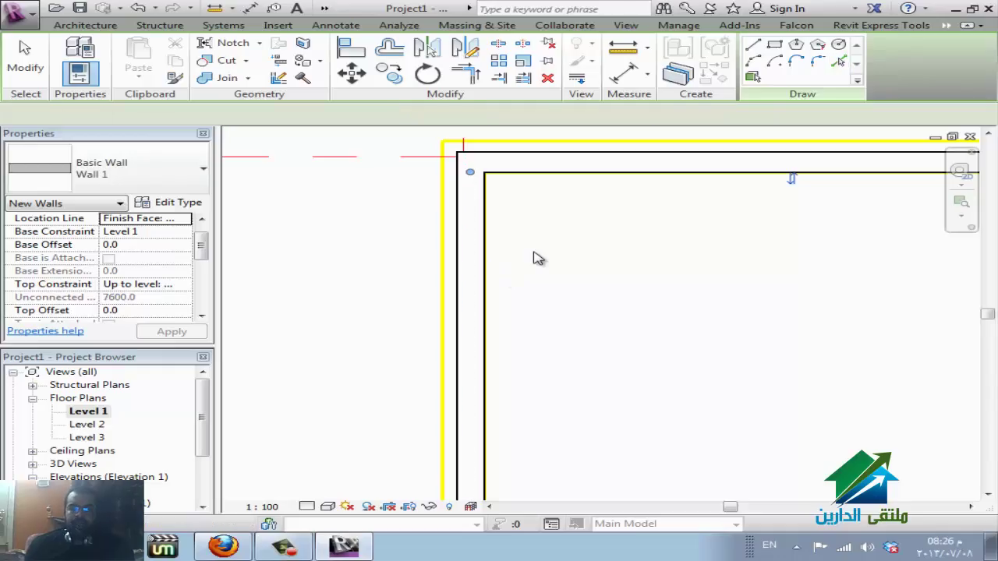
key("ctrl+z")
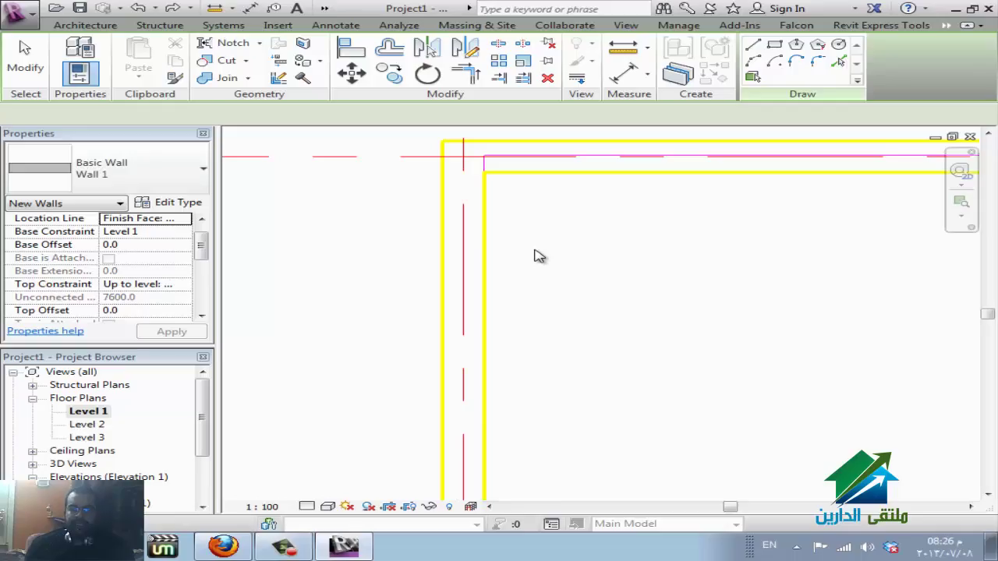
key("w")
key("a")
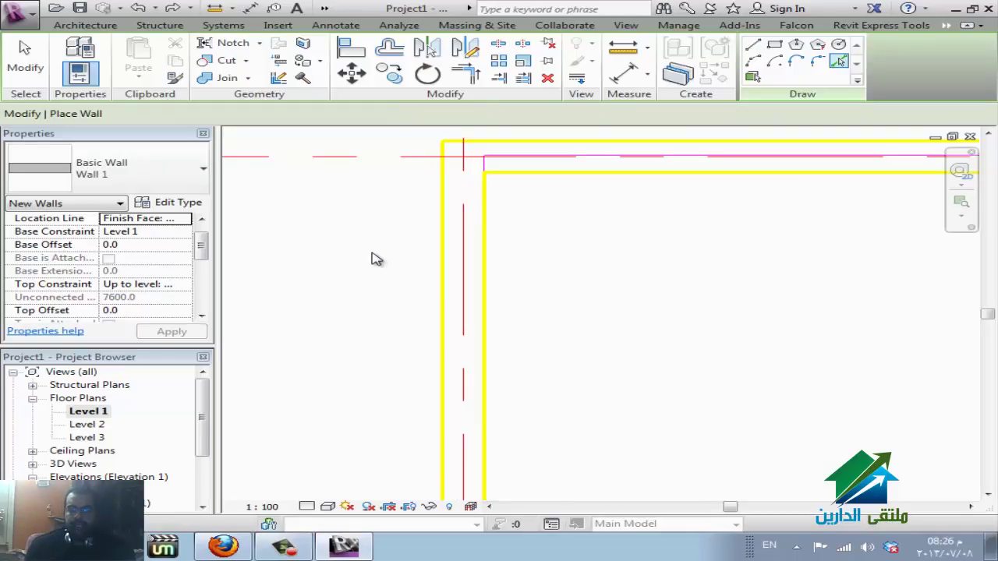
key("Escape")
key("Escape")
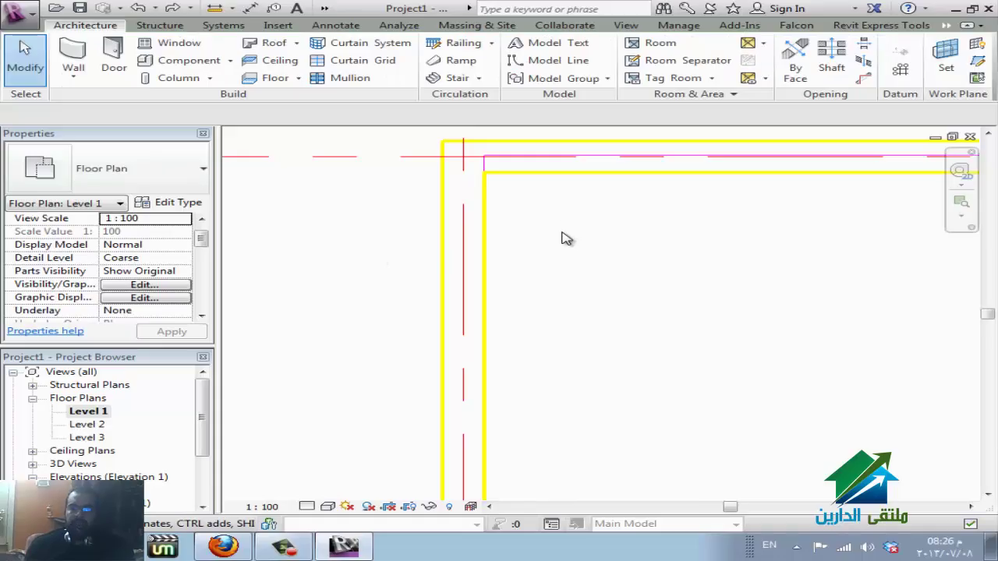
Measure the linked plan's outer wall with an aligned dimension (DI), reading about 303 thick.
scroll(346, 220, "down", 1)
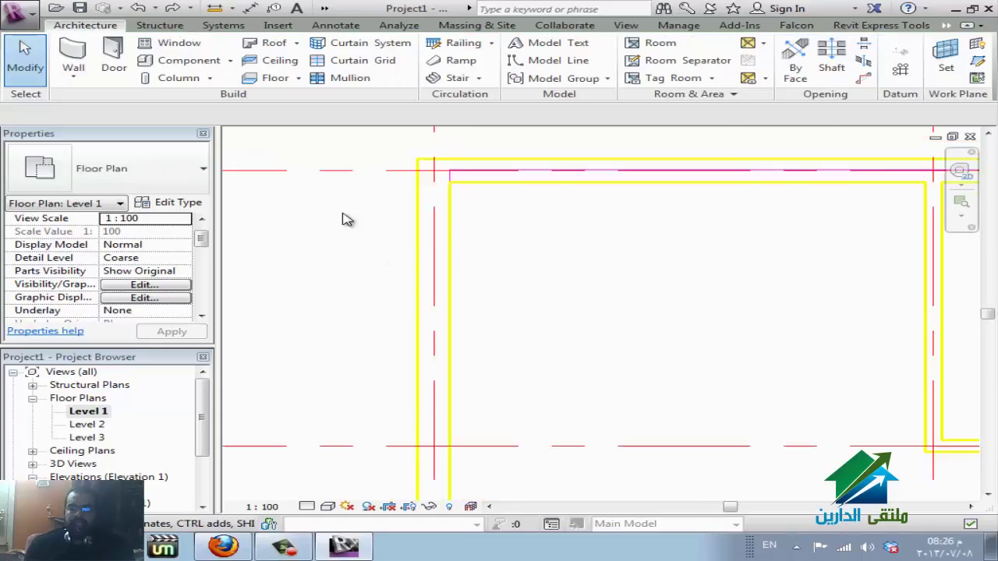
scroll(345, 219, "down", 5)
scroll(346, 218, "down", 2)
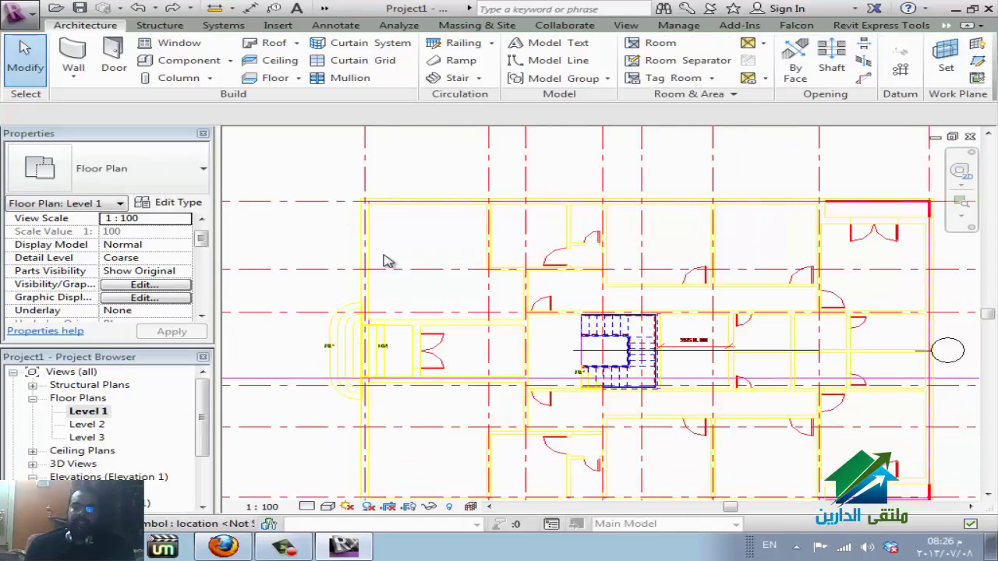
scroll(358, 201, "up", 6)
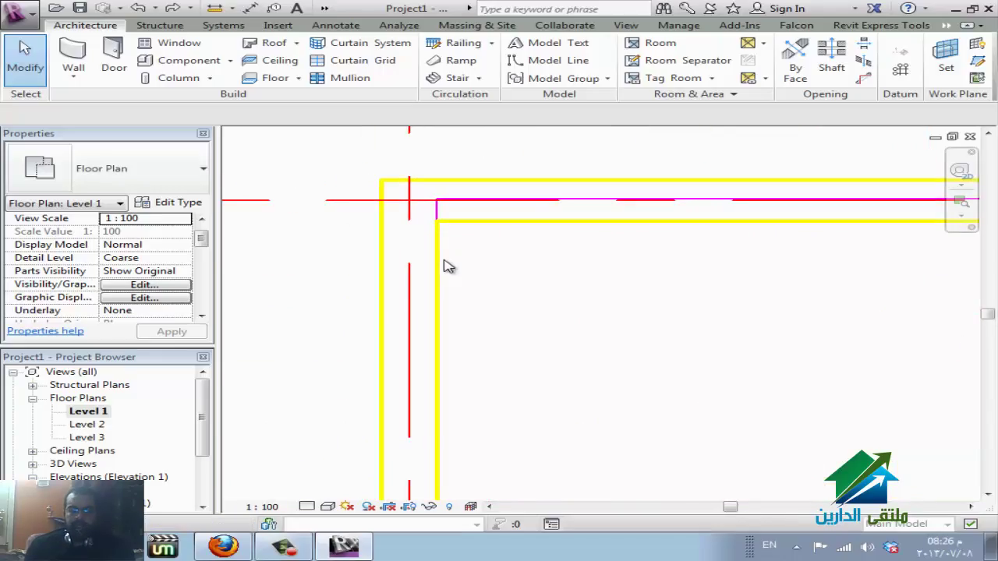
key("d")
key("i")
left_click(440, 302)
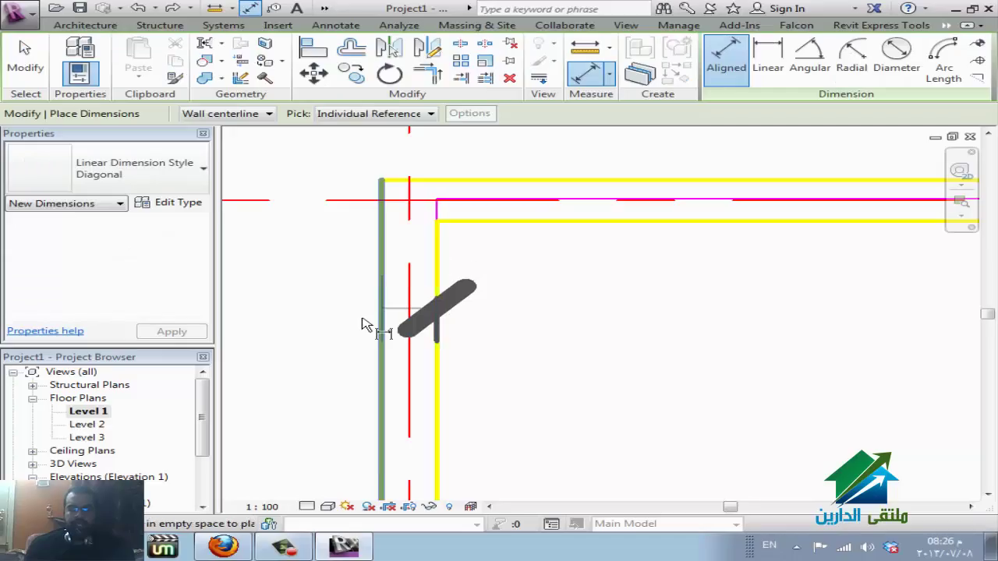
left_click(380, 333)
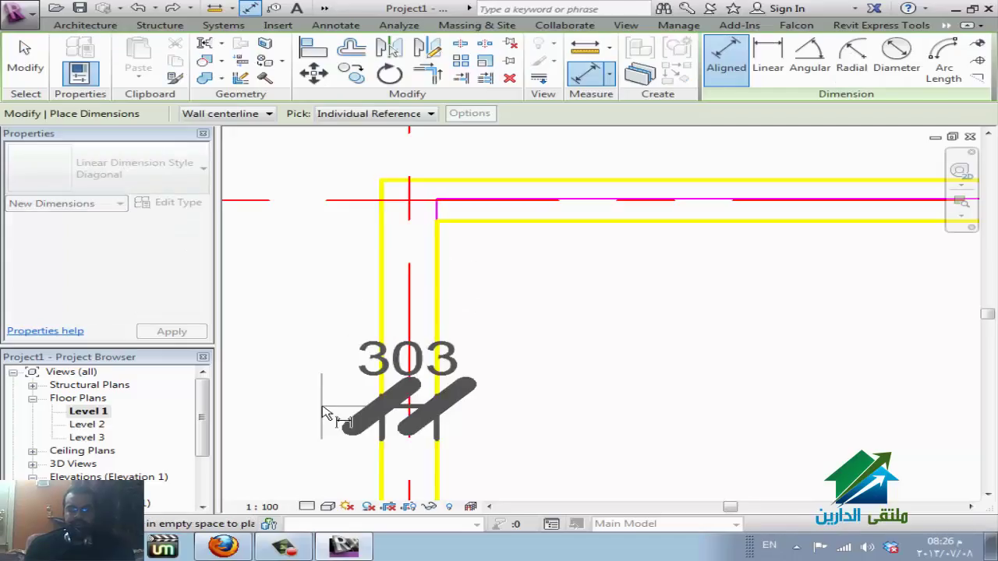
key("Escape")
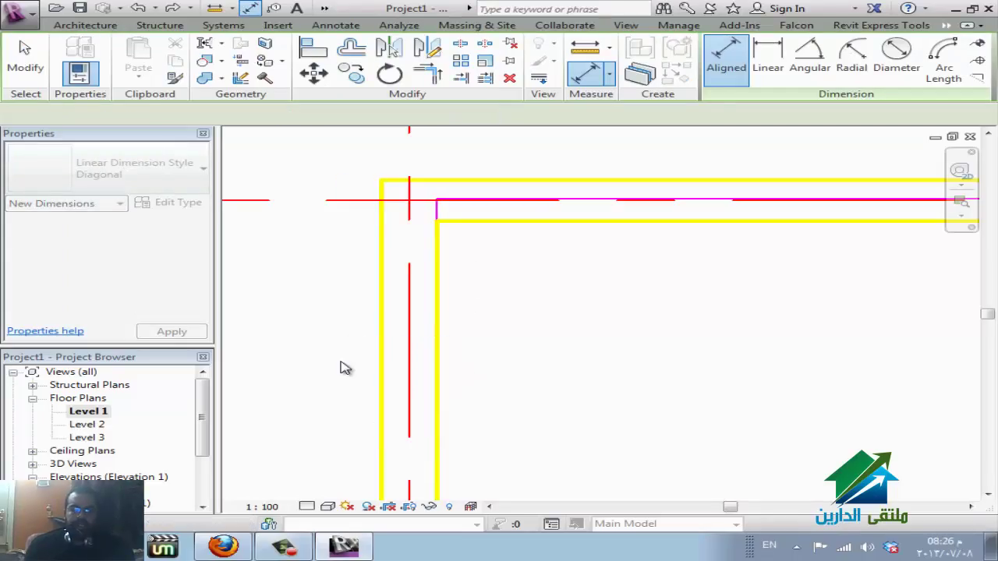
key("Escape")
Check the top linked wall's thickness the same way, then start the Wall tool with WA.
key("d")
key("i")
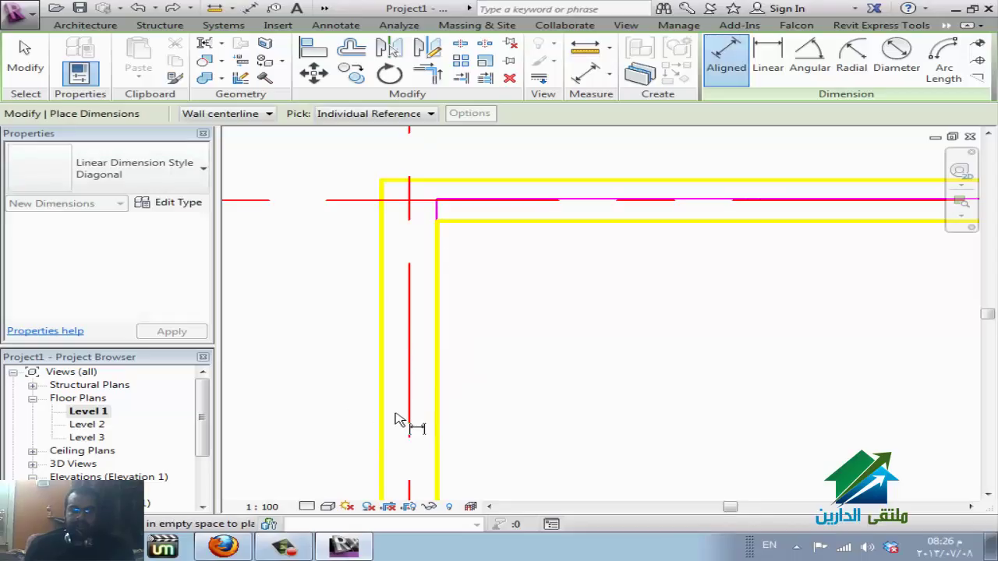
scroll(366, 204, "down", 2)
scroll(366, 204, "down", 1)
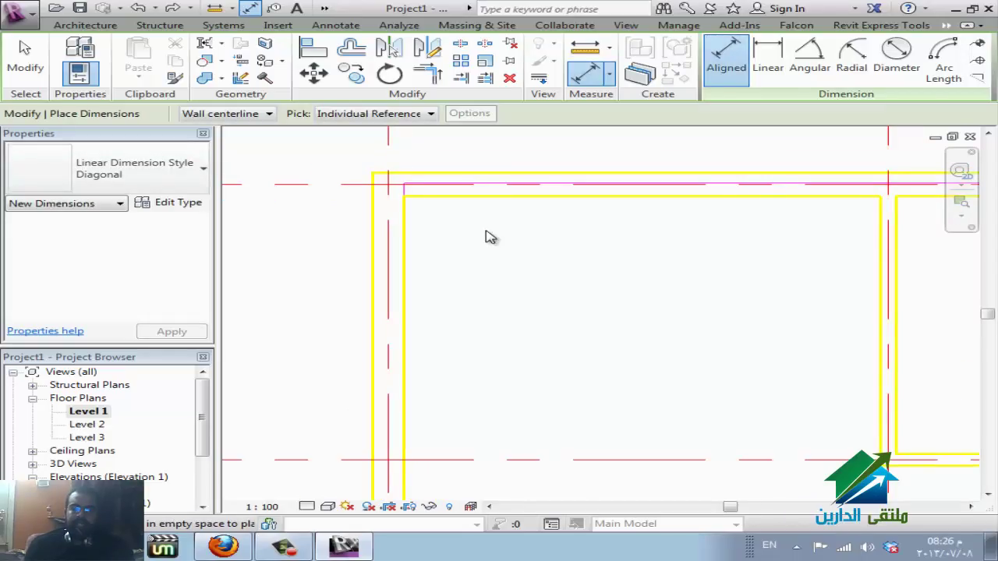
key("Escape")
key("Escape")
scroll(474, 221, "up", 2)
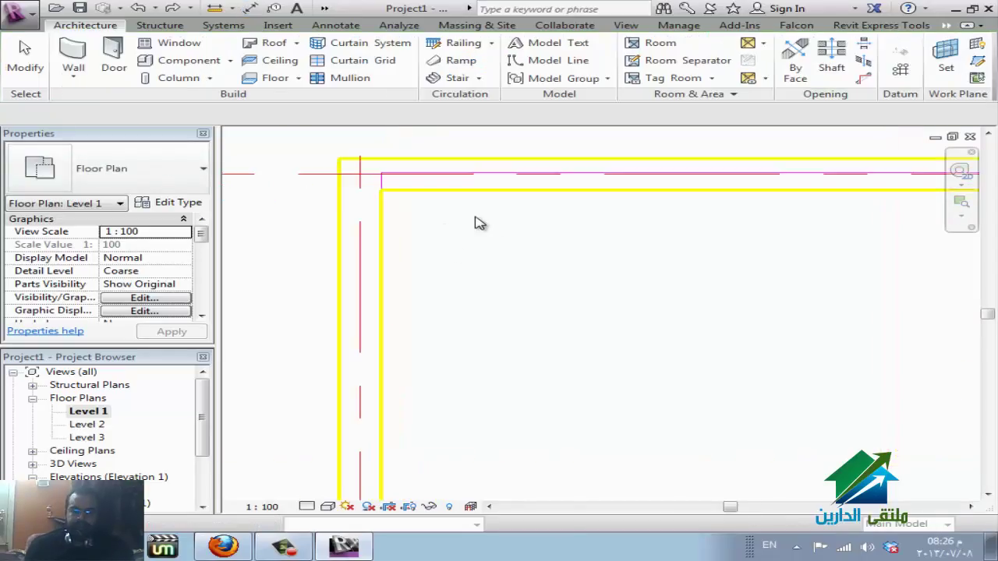
key("d")
key("i")
left_click(481, 192)
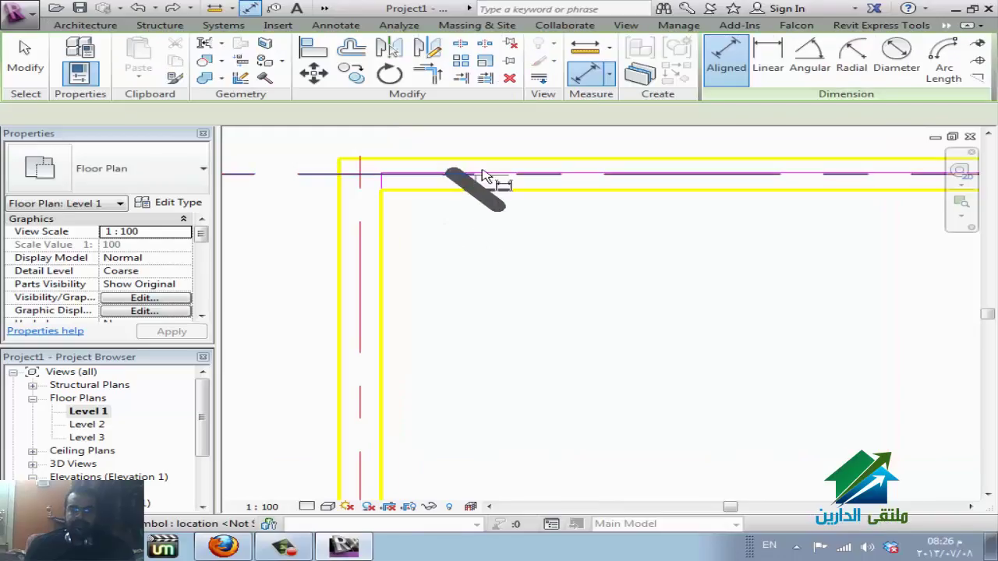
left_click(494, 166)
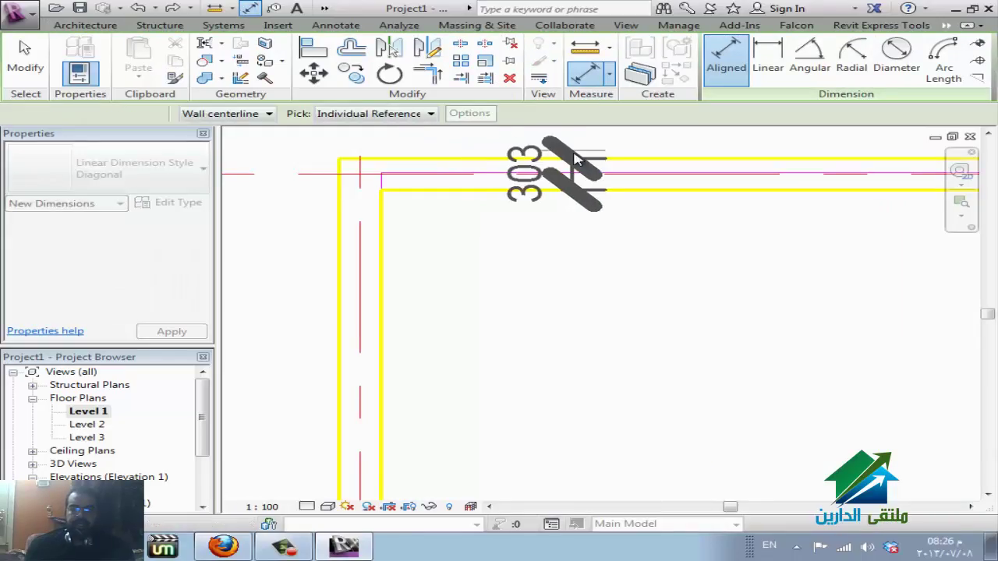
key("Escape")
key("Escape")
scroll(573, 288, "down", 2)
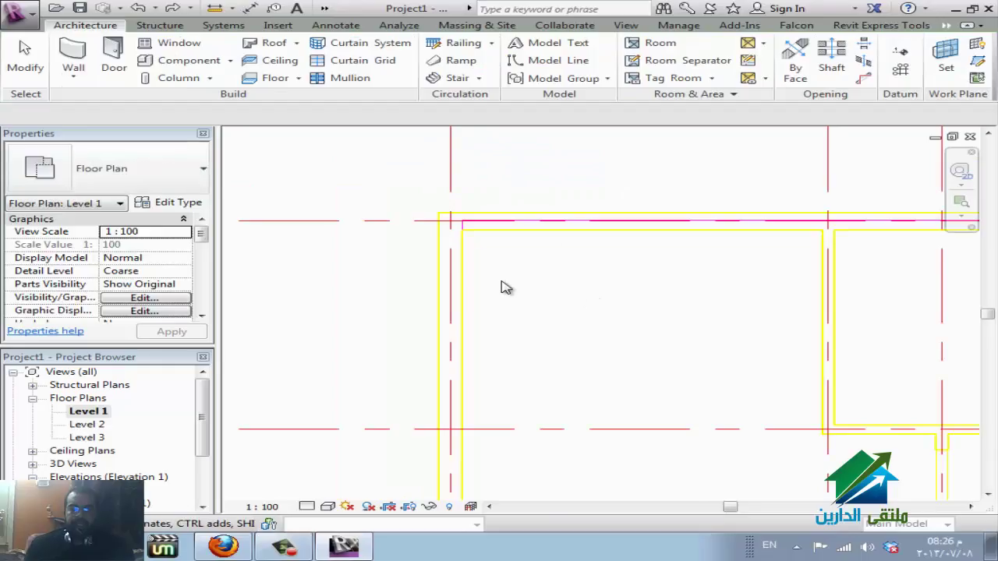
key("w")
key("a")
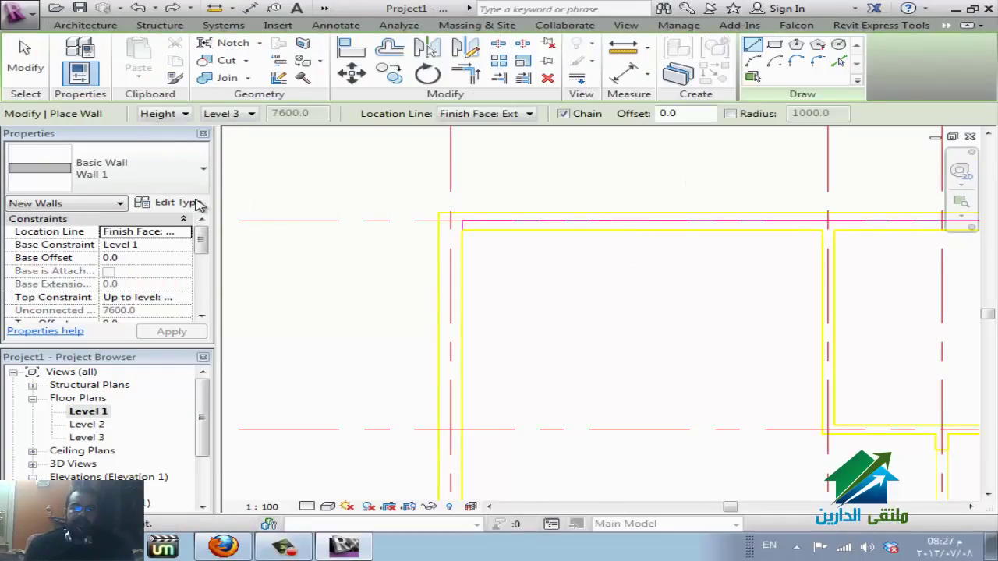
Duplicate the wall type as 'Wall 300' and change its structure layer thickness to 300.
left_click(173, 164)
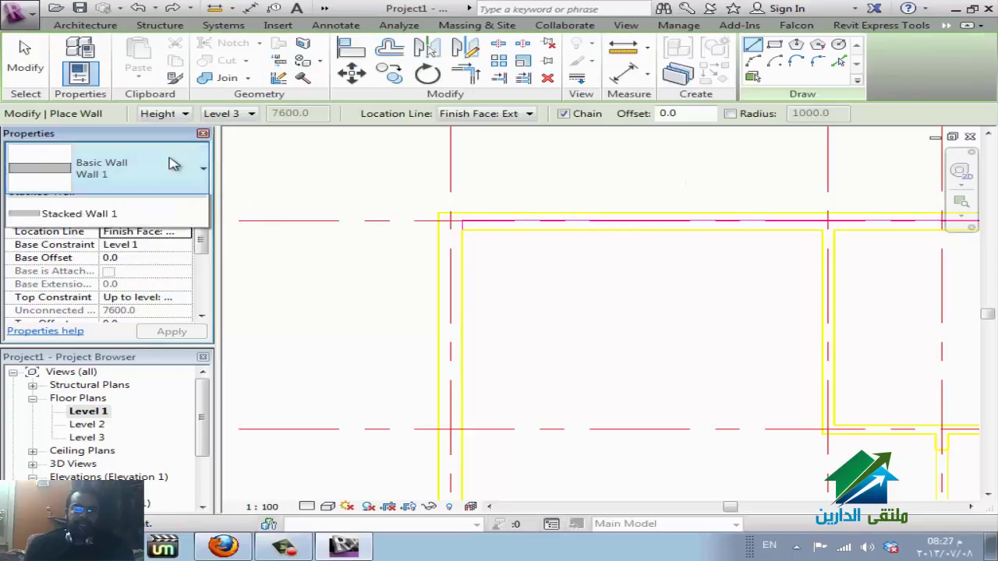
left_click(177, 224)
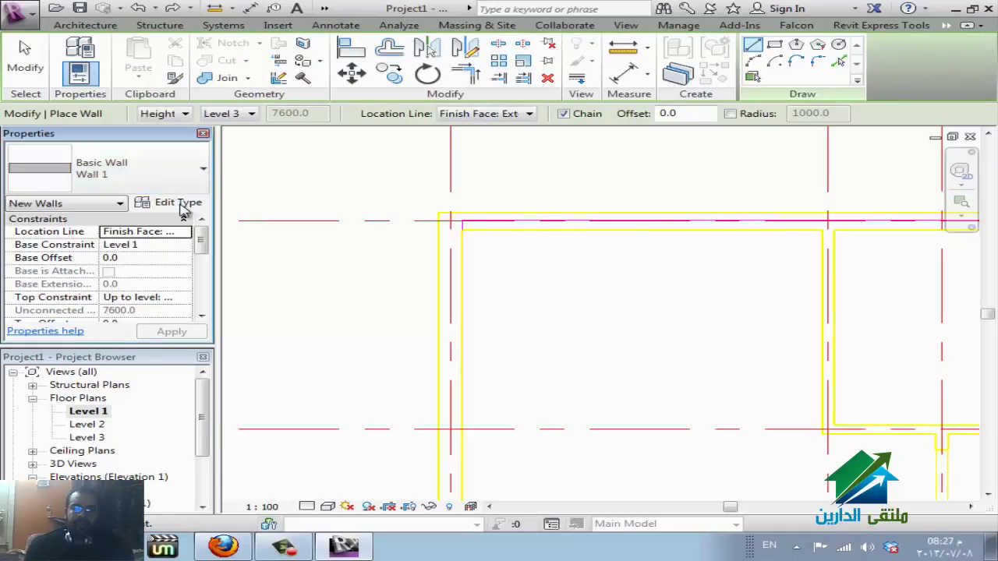
left_click(179, 204)
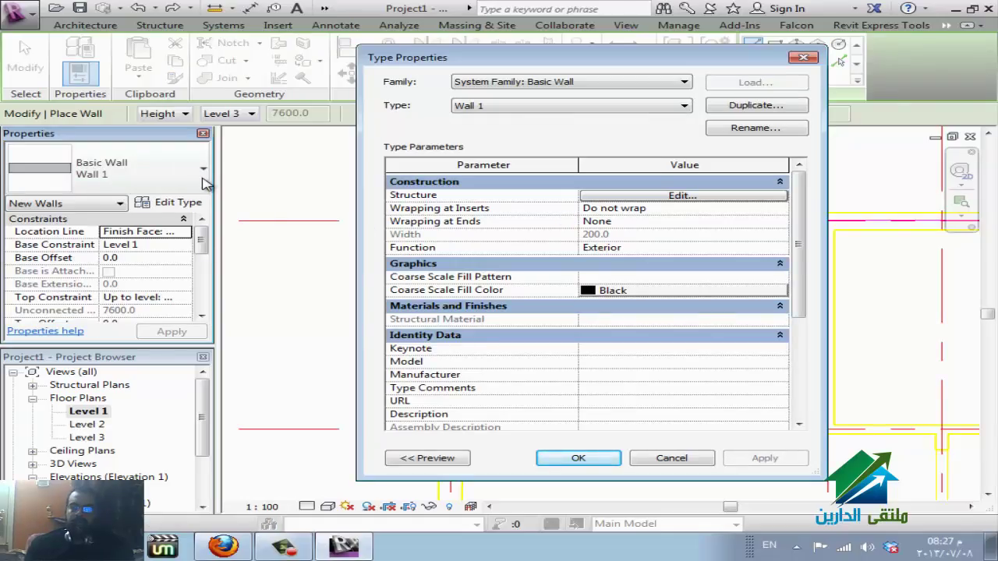
left_click(780, 112)
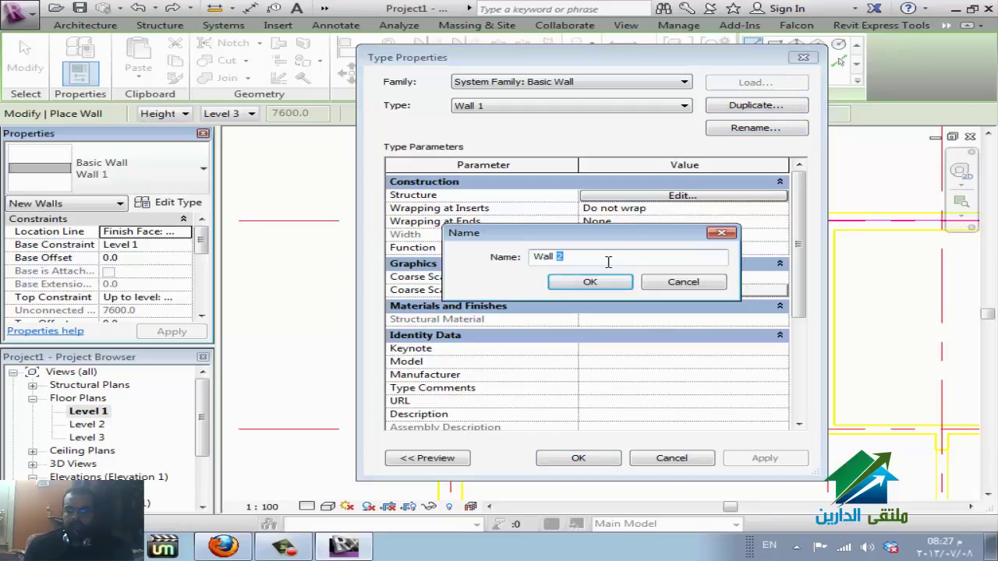
type("300")
left_click(606, 277)
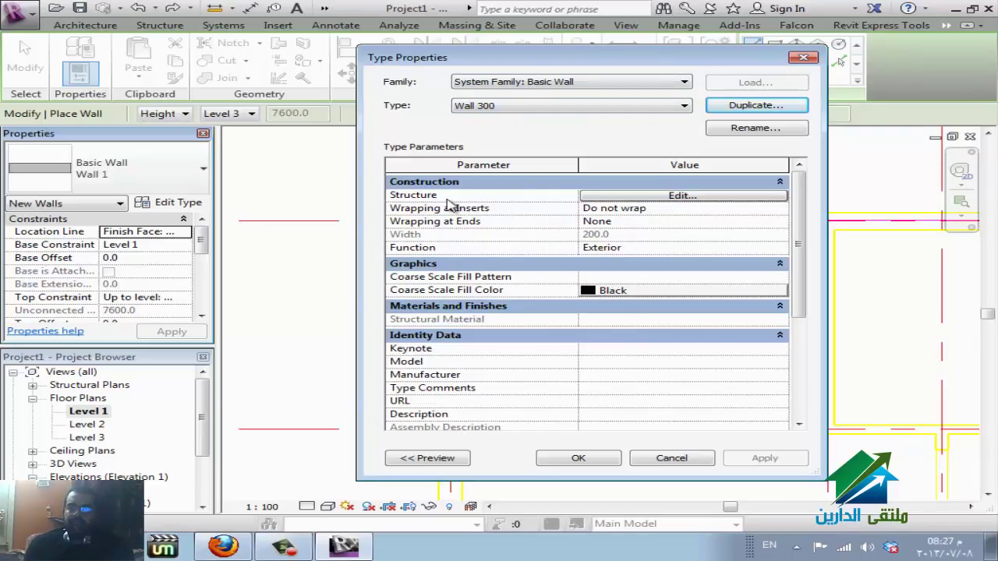
left_click(678, 196)
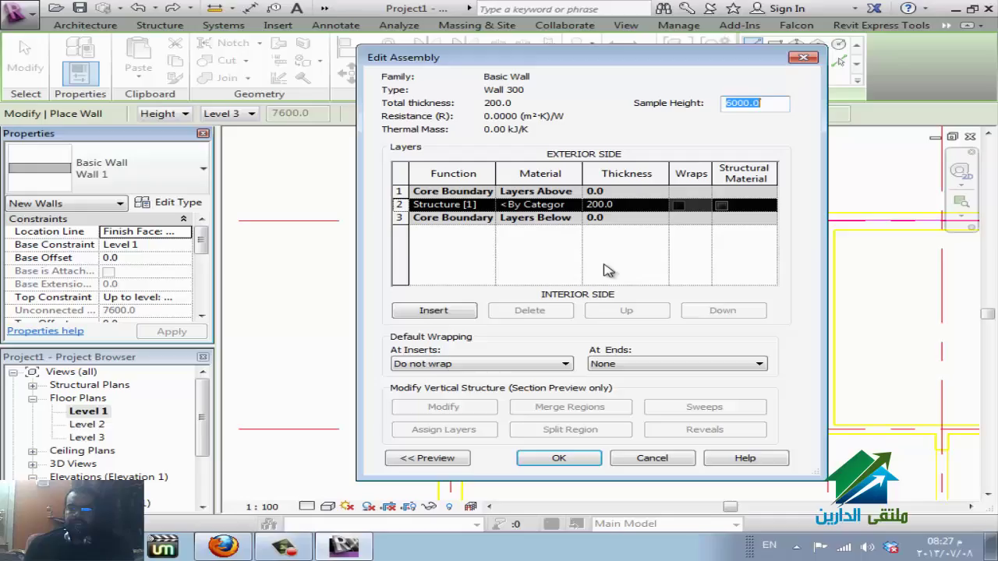
left_click(629, 204)
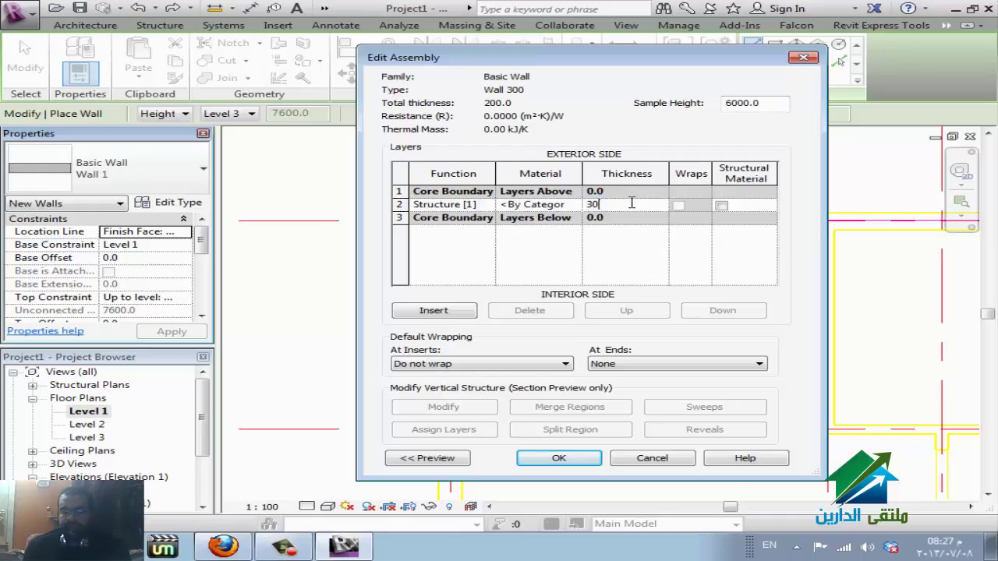
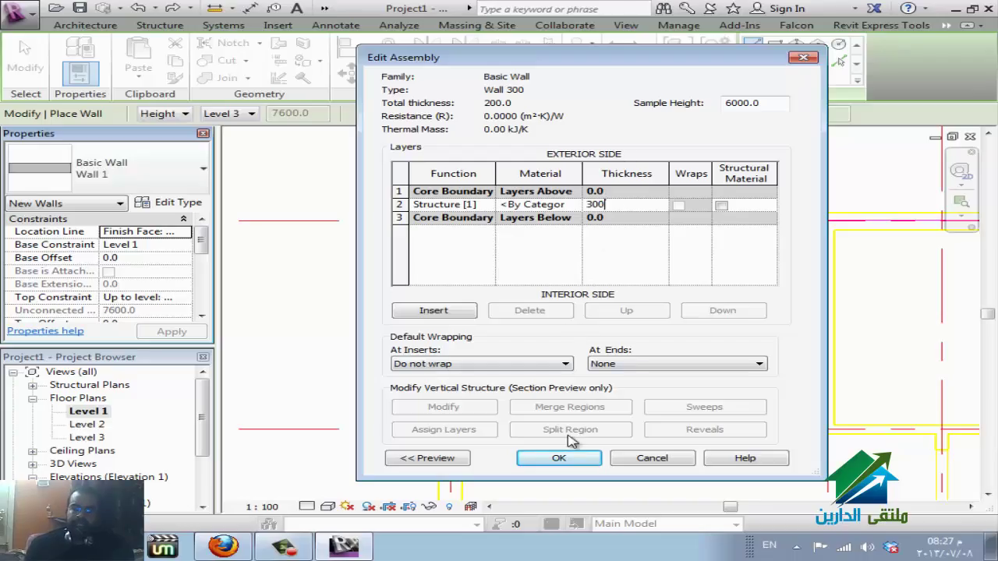
Confirm the 300 mm structure layer and accept the Wall 300 type properties.
left_click(561, 458)
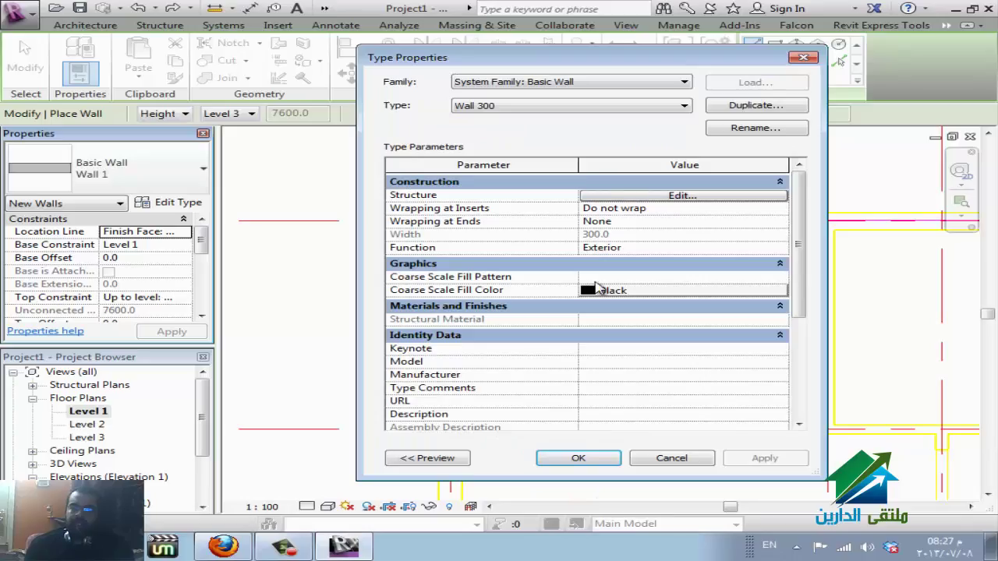
left_click(579, 460)
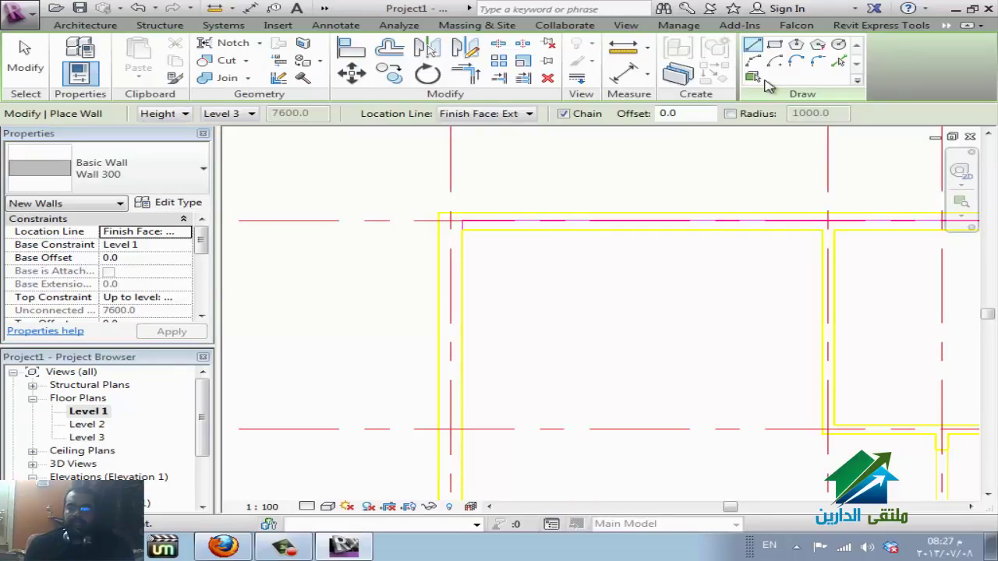
Trace Wall 300 walls with Pick Lines along the left, top, bottom and inner vertical DWG lines.
left_click(838, 62)
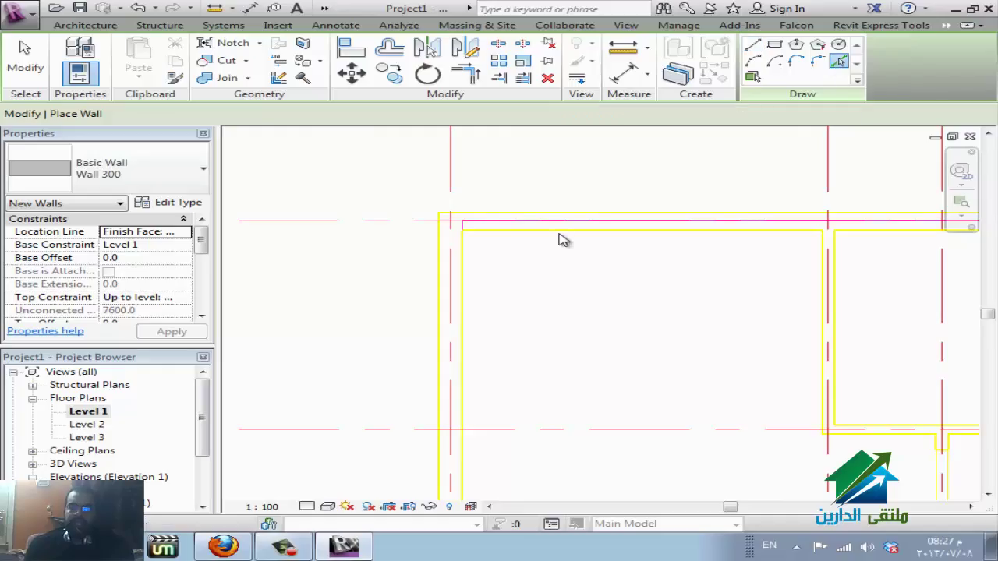
left_click(469, 349)
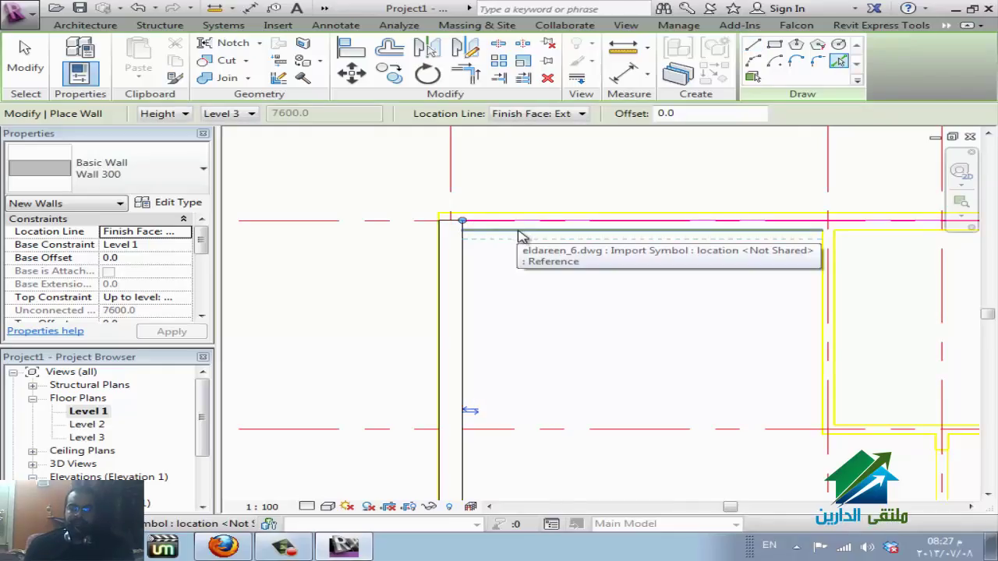
left_click(520, 229)
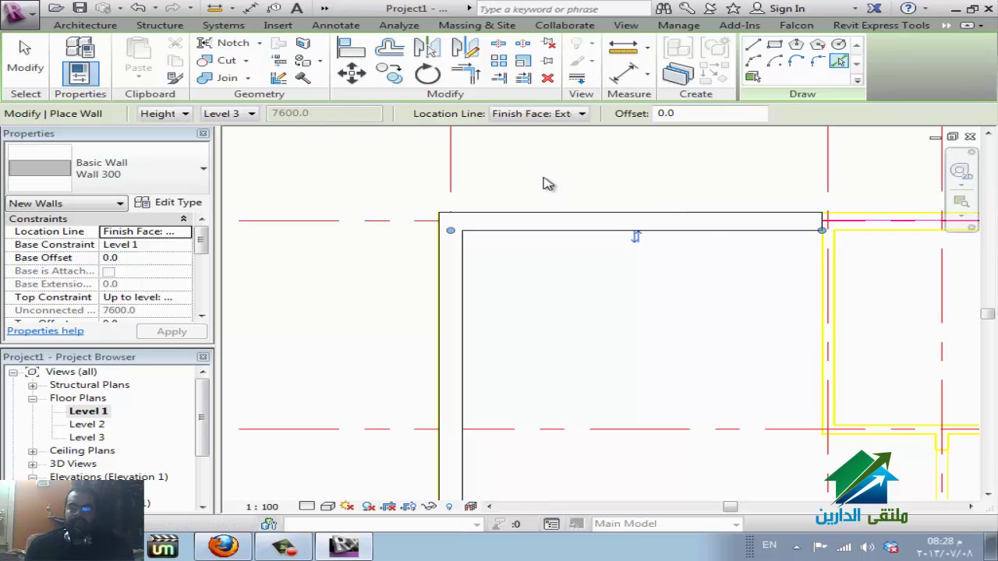
scroll(546, 183, "down", 5)
scroll(540, 436, "up", 5)
scroll(623, 429, "up", 3)
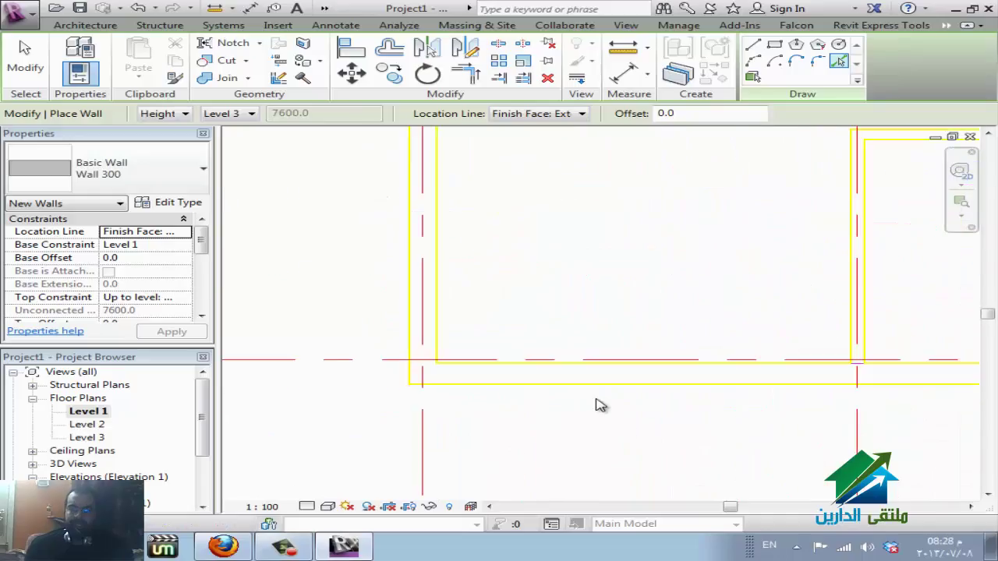
left_click(590, 395)
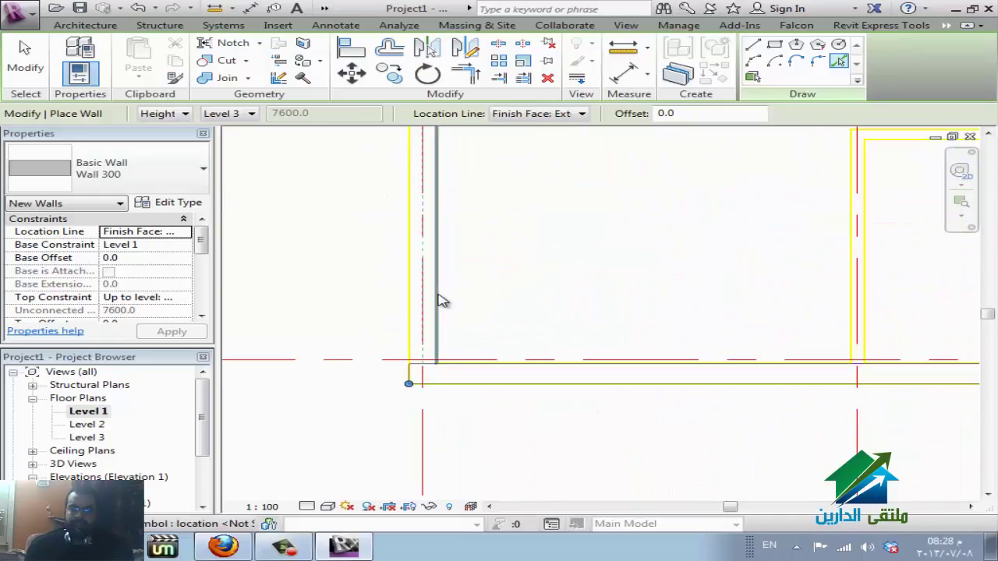
left_click(439, 300)
Add Wall 300 walls along the vertical DWG lines beside the double door.
scroll(326, 366, "down", 3)
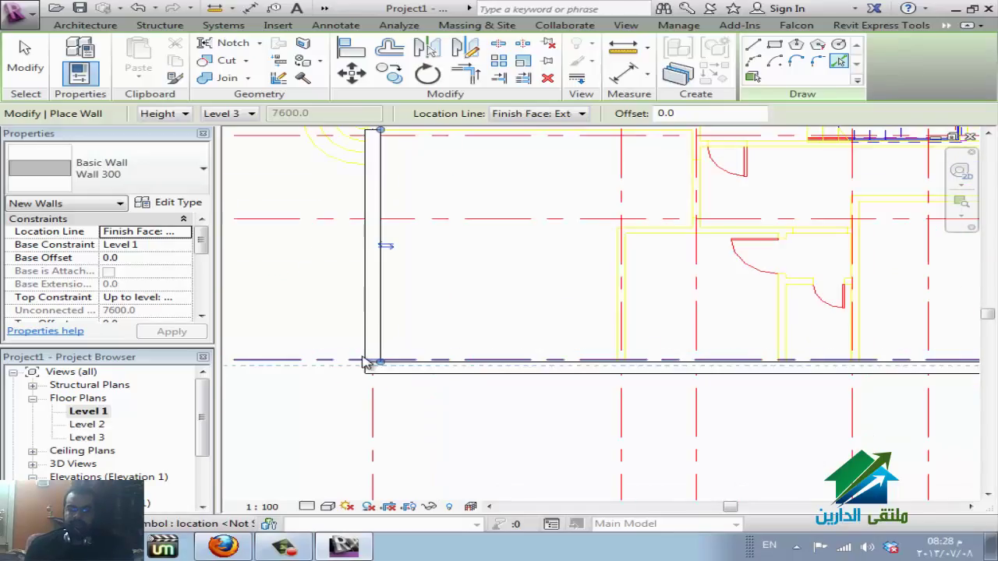
scroll(367, 363, "down", 3)
scroll(756, 372, "down", 2)
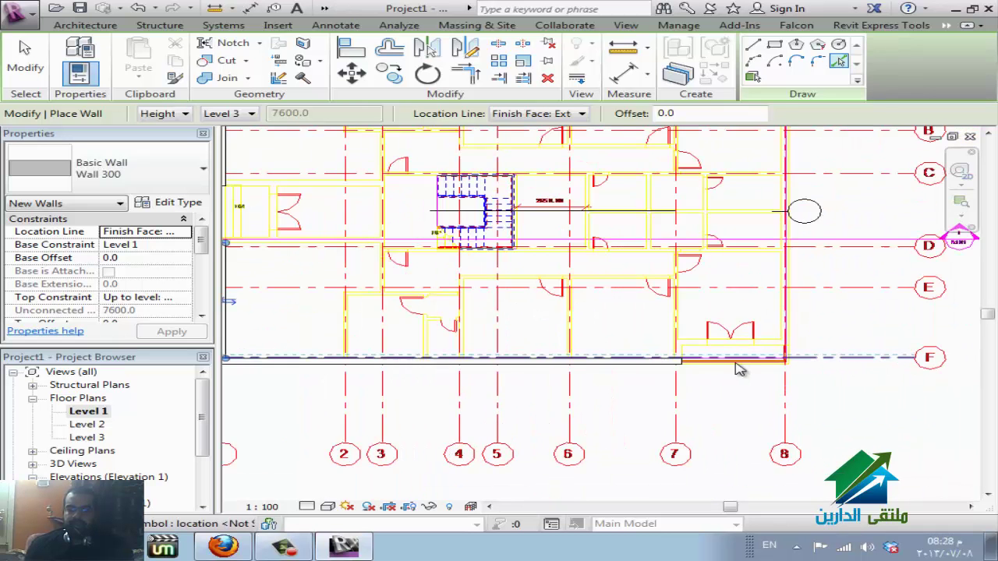
scroll(865, 368, "up", 5)
scroll(653, 307, "up", 1)
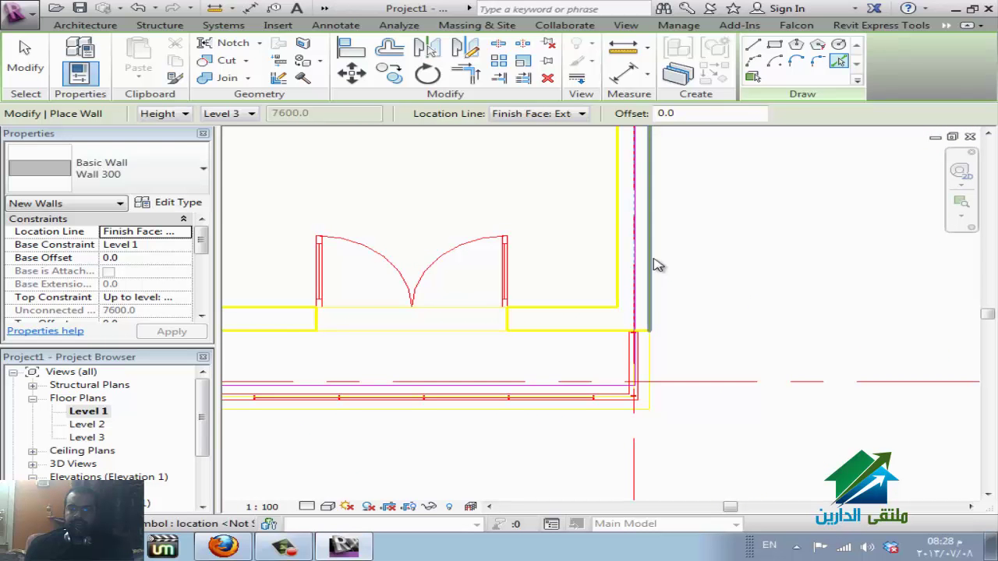
scroll(637, 338, "up", 1)
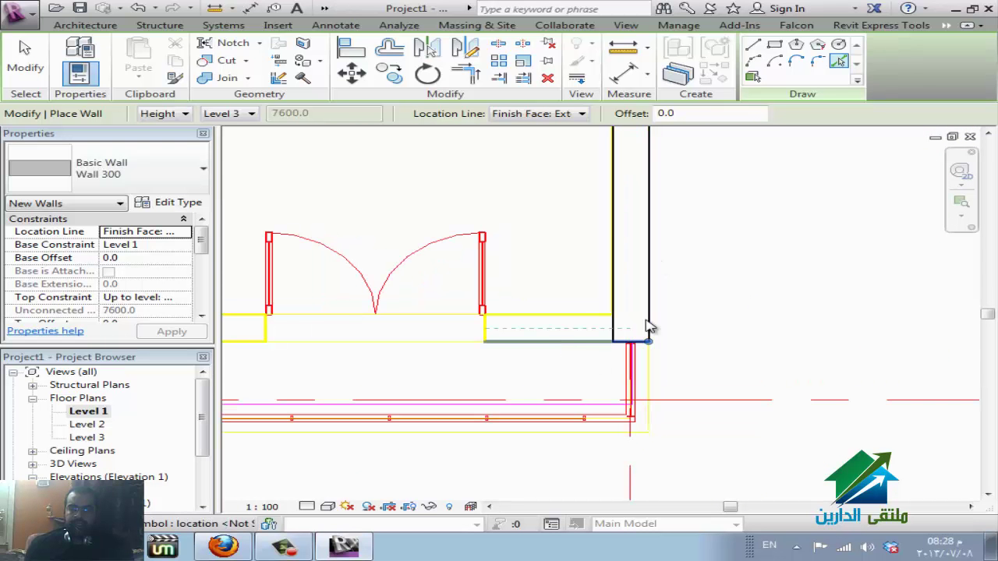
scroll(668, 329, "down", 2)
scroll(481, 352, "up", 2)
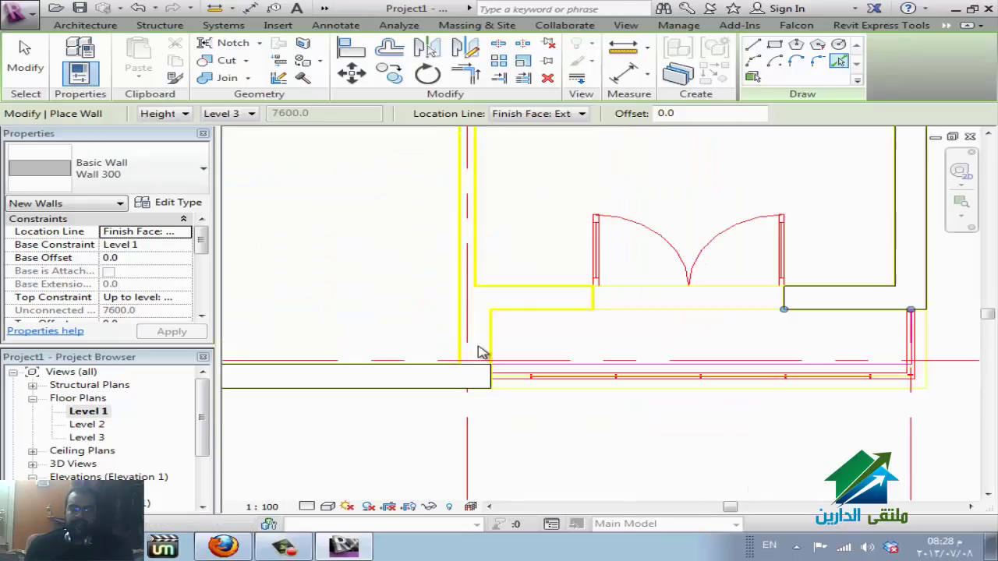
scroll(481, 352, "up", 1)
left_click(499, 343)
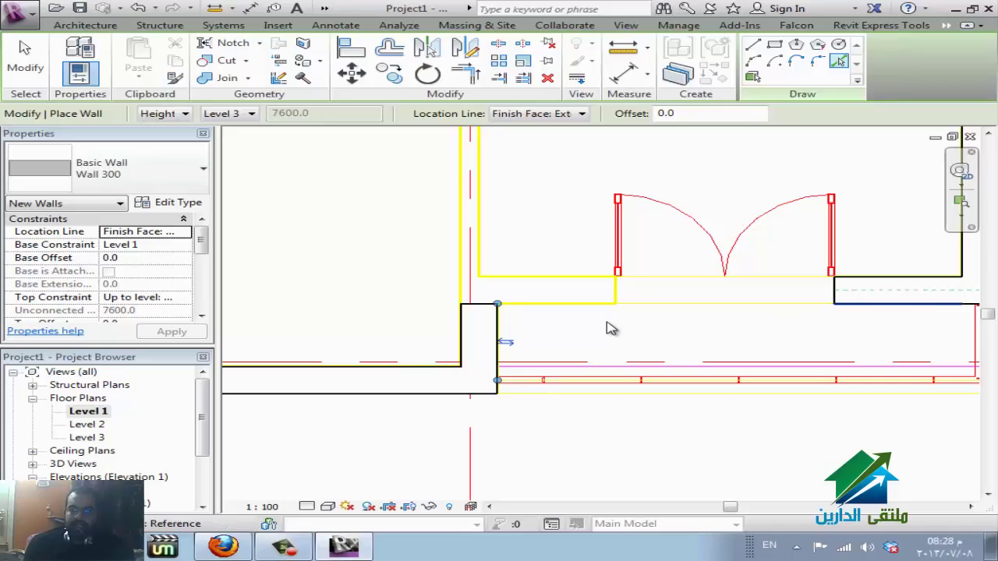
left_click(501, 335)
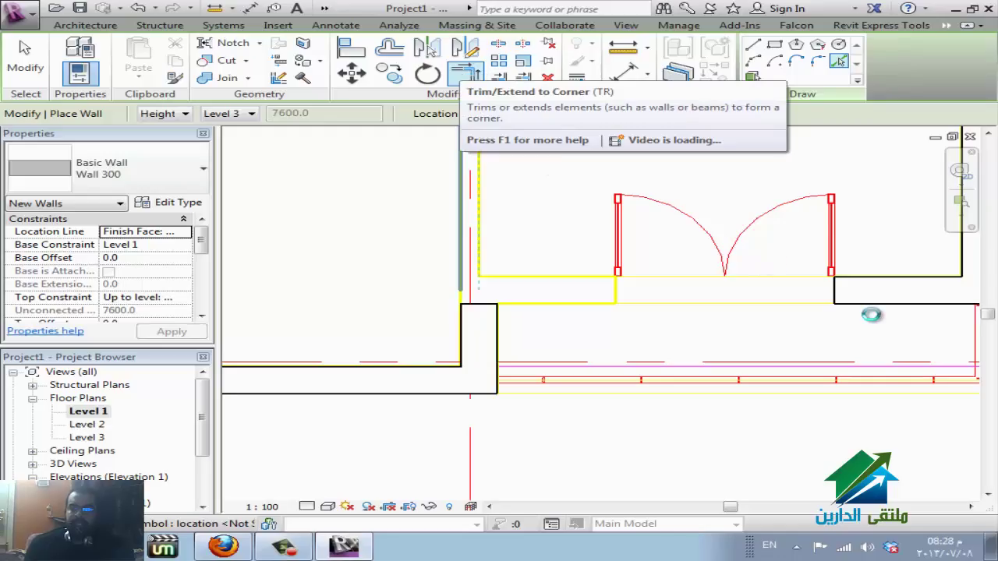
Use Trim/Extend to Corner (TR) to join the right horizontal and left walls at the double door.
key("t")
key("r")
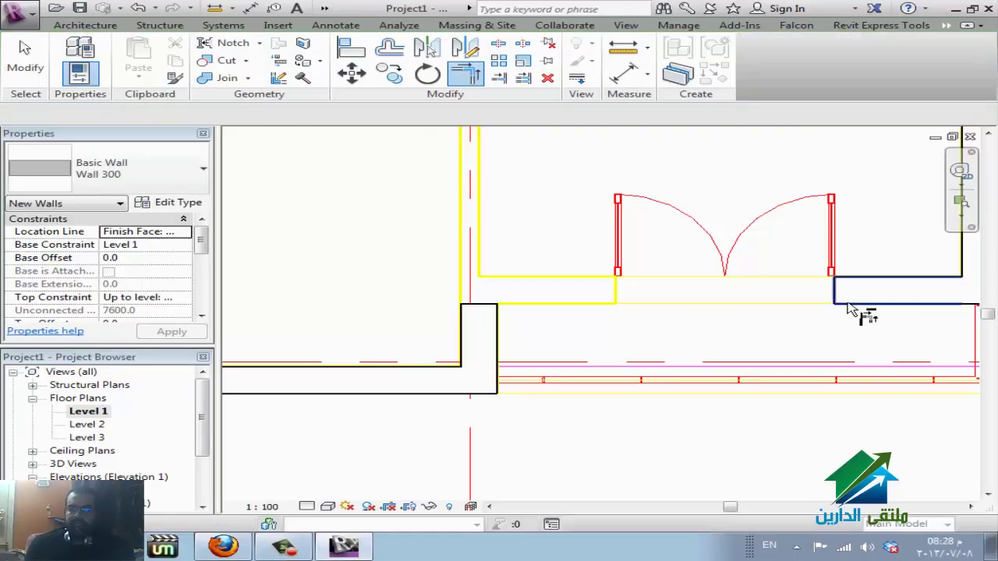
left_click(855, 312)
left_click(500, 352)
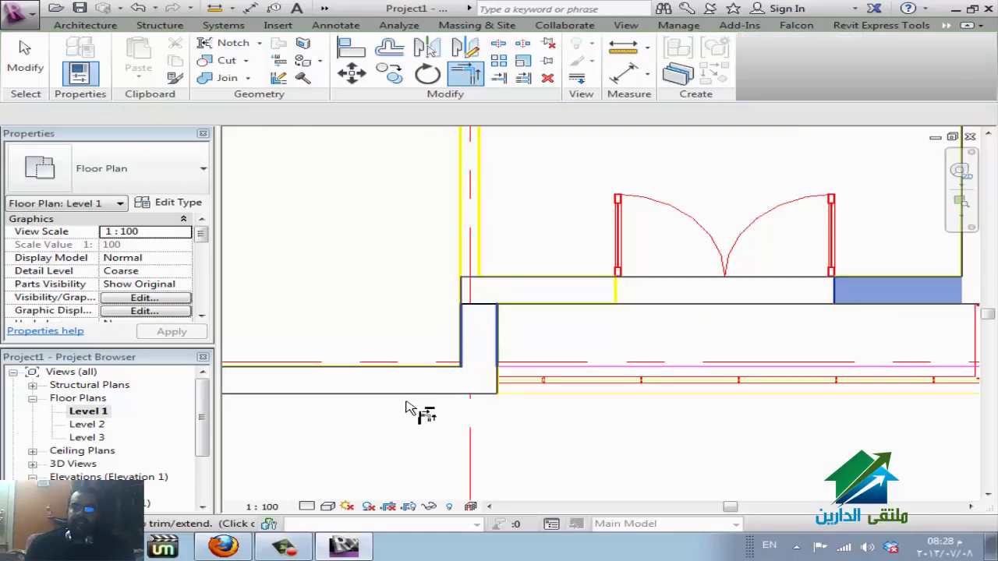
scroll(407, 405, "down", 3)
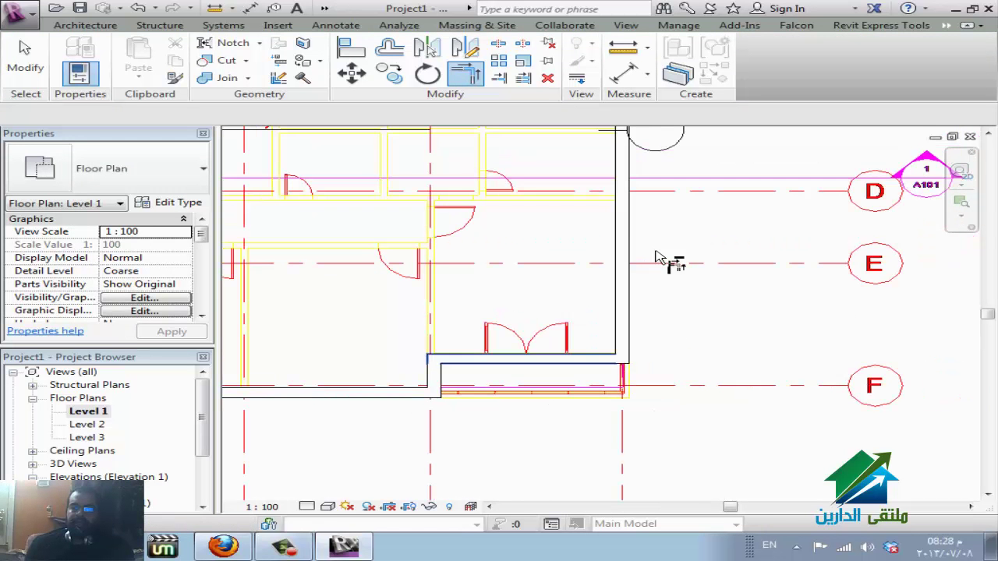
middle_click_drag(757, 463, 746, 510)
scroll(746, 511, "up", 1)
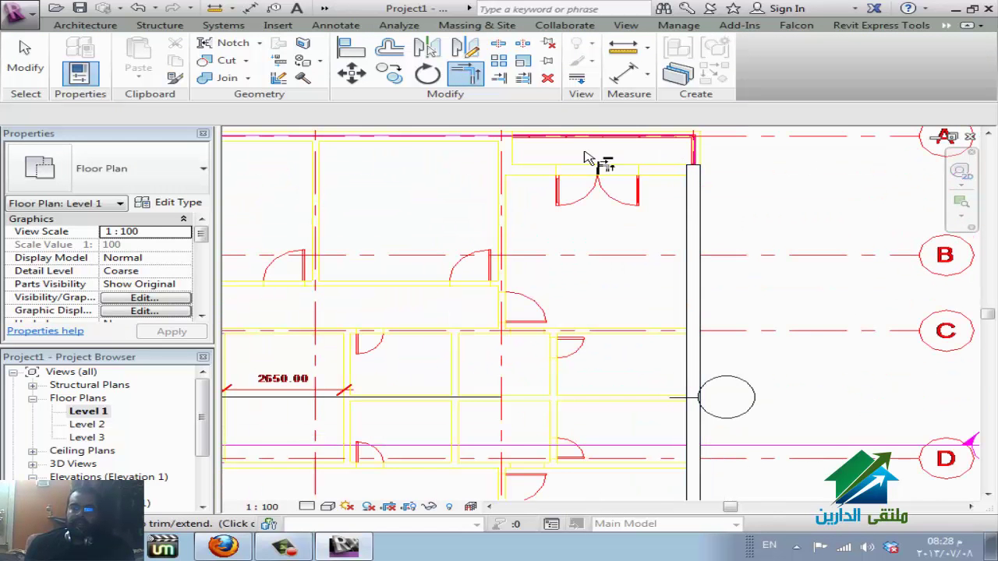
scroll(597, 161, "up", 3)
scroll(545, 222, "up", 1)
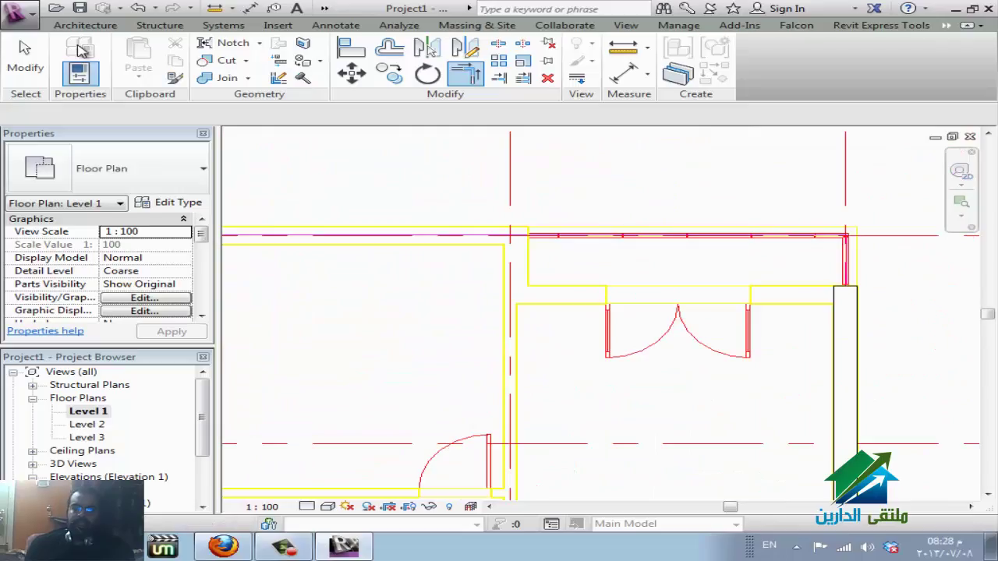
left_click(84, 26)
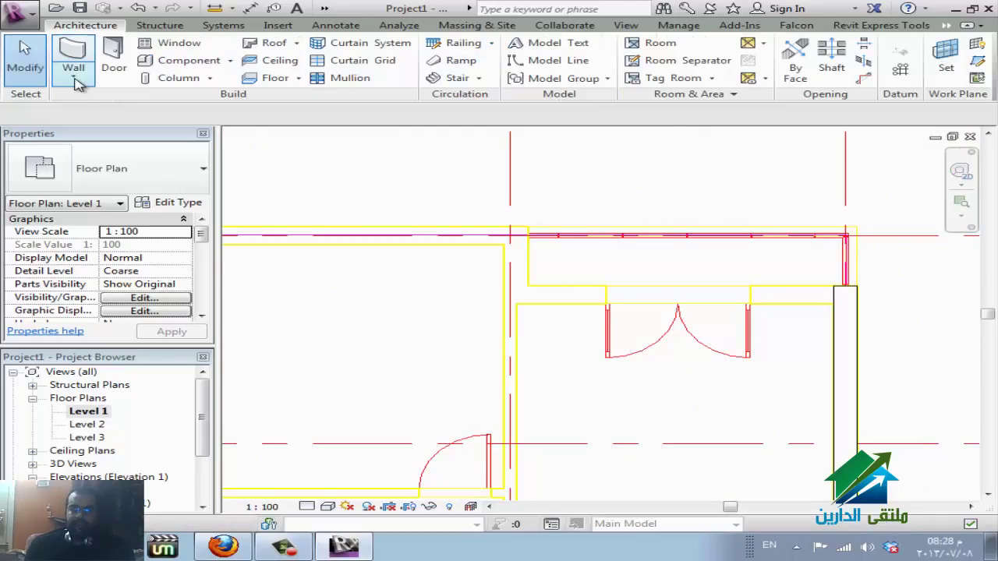
Trace walls right of the door, a short upper-left vertical and the upper horizontal line.
left_click(73, 85)
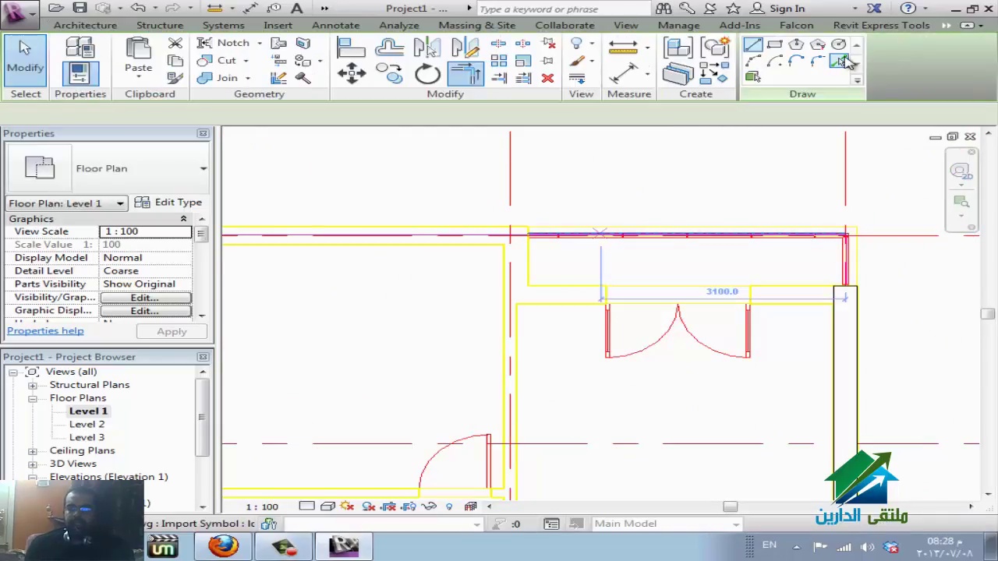
key("p")
key("l")
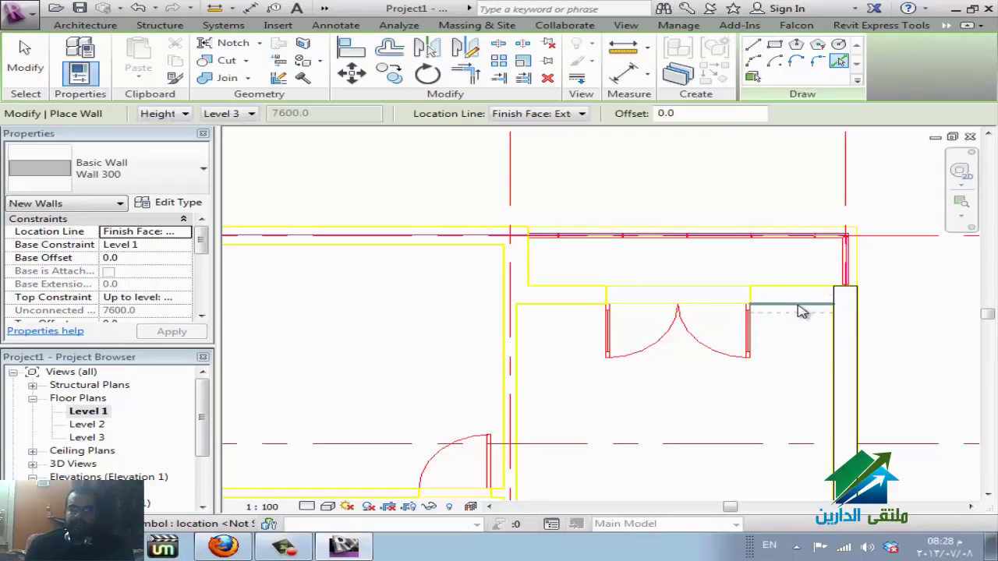
left_click(803, 312)
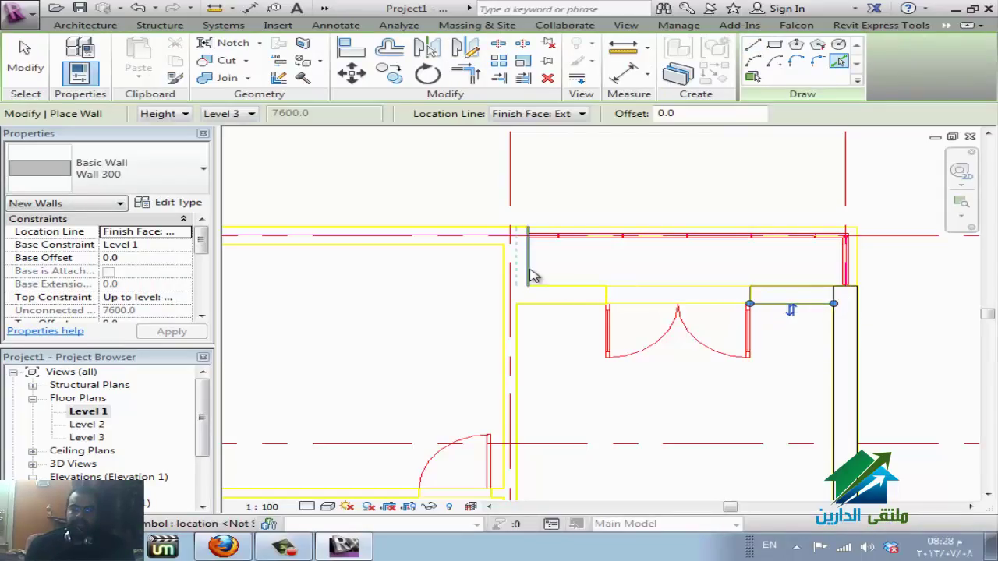
left_click(495, 269)
left_click(474, 254)
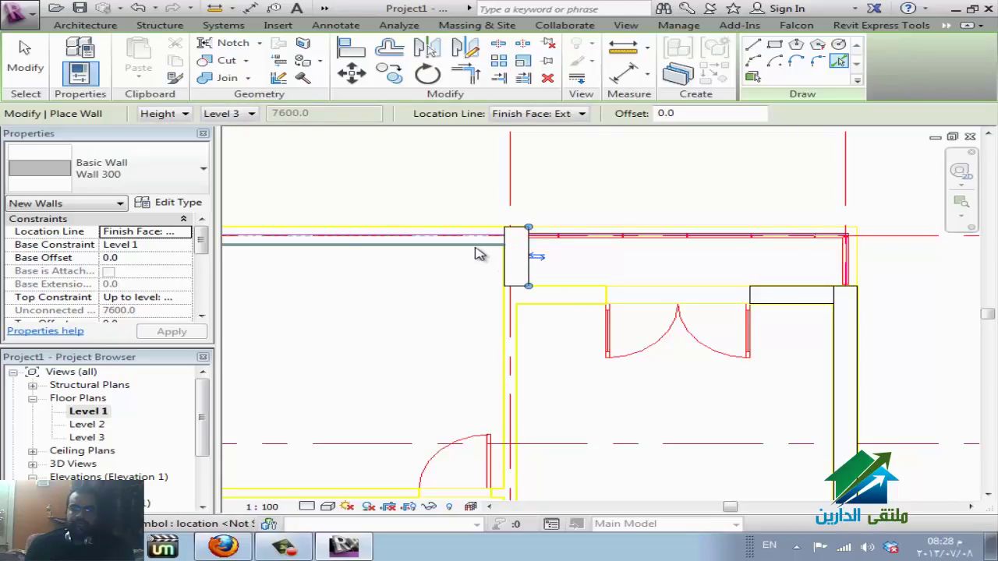
key("Escape")
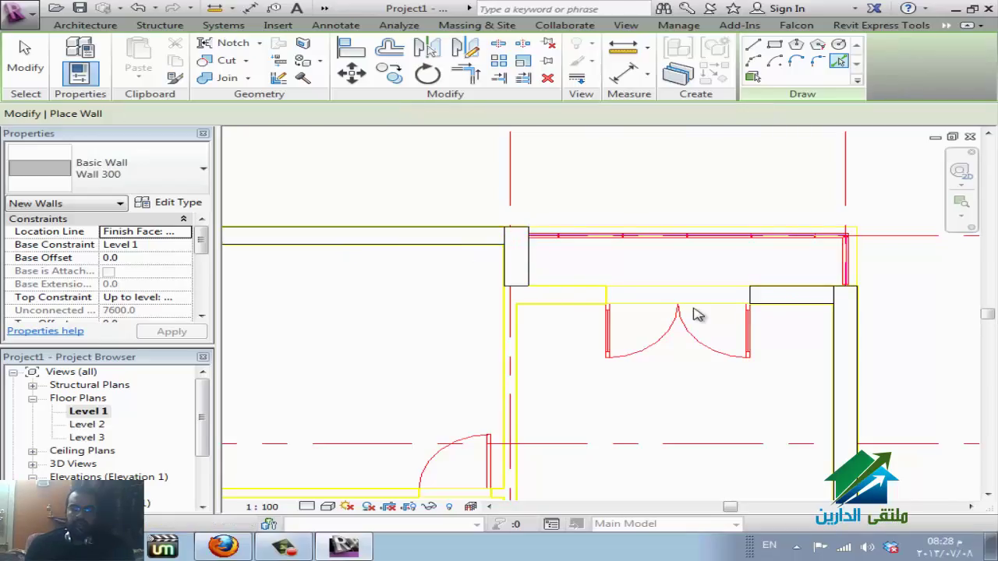
key("Escape")
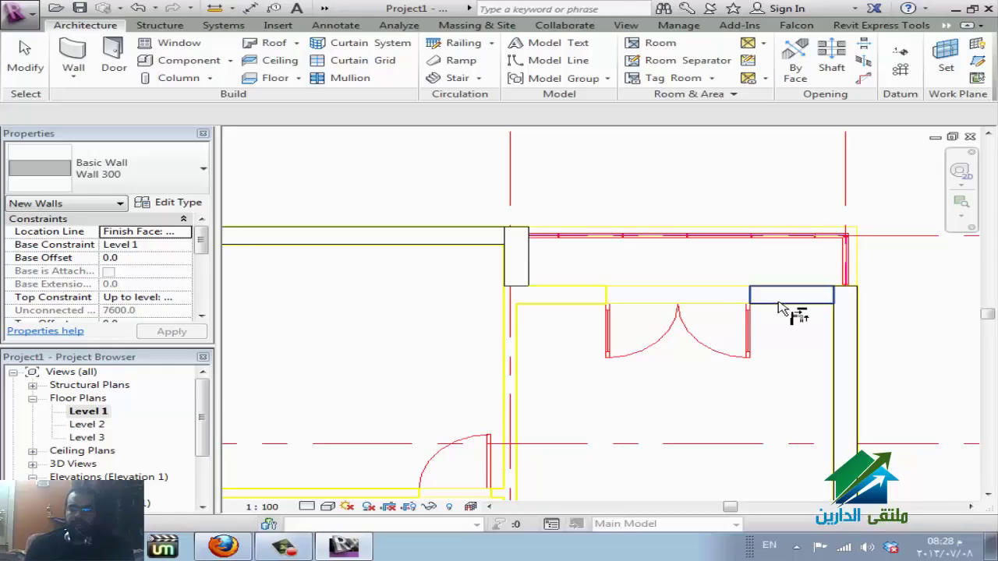
Trim the short vertical and left walls into clean corners, then pan to show grid bubbles 1–7.
key("Escape")
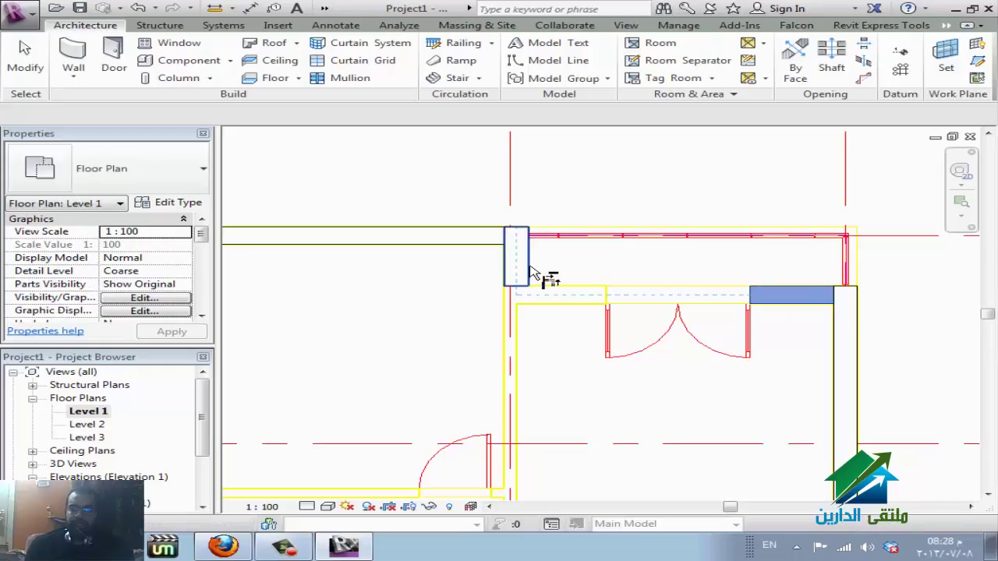
left_click(564, 261)
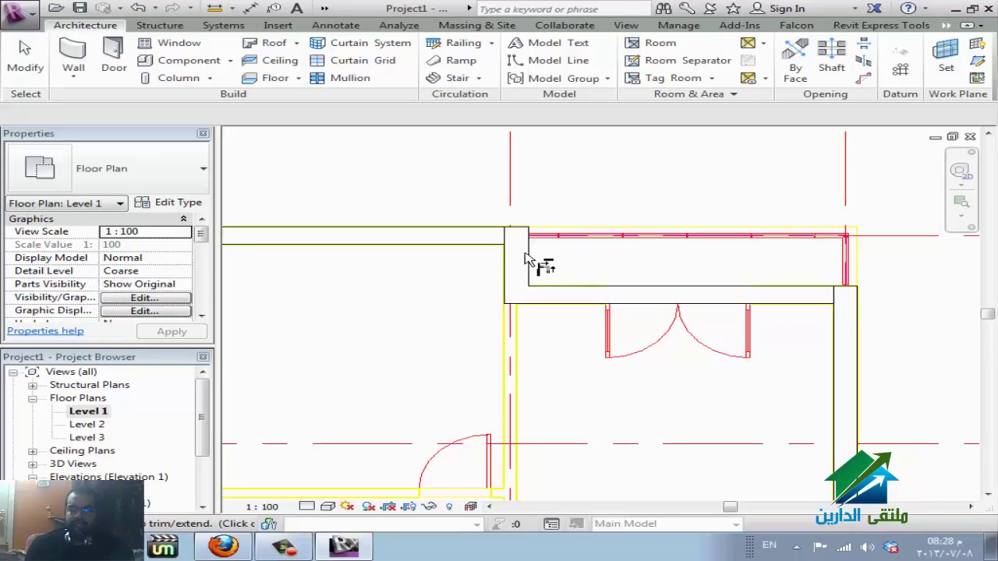
left_click(499, 252)
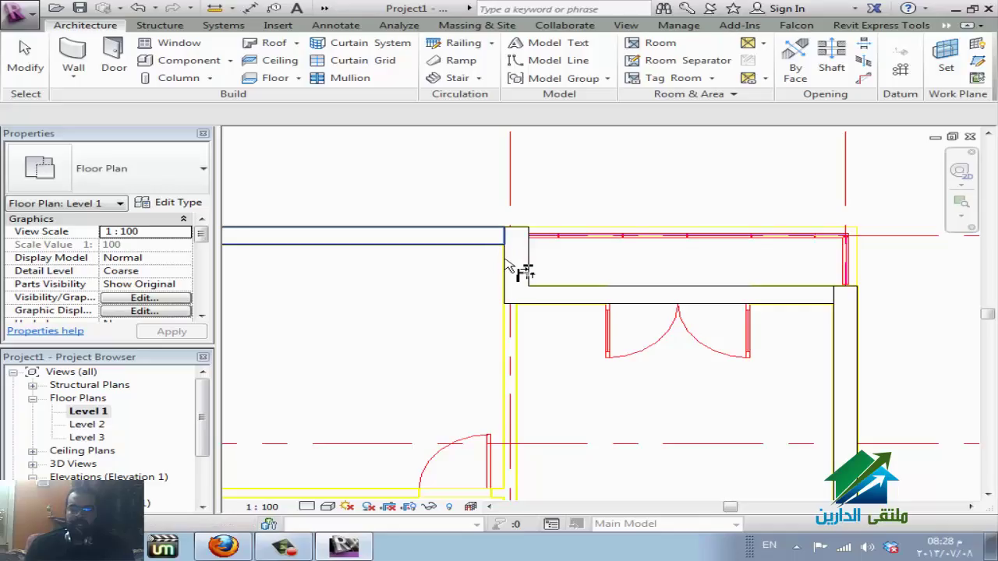
left_click(518, 268)
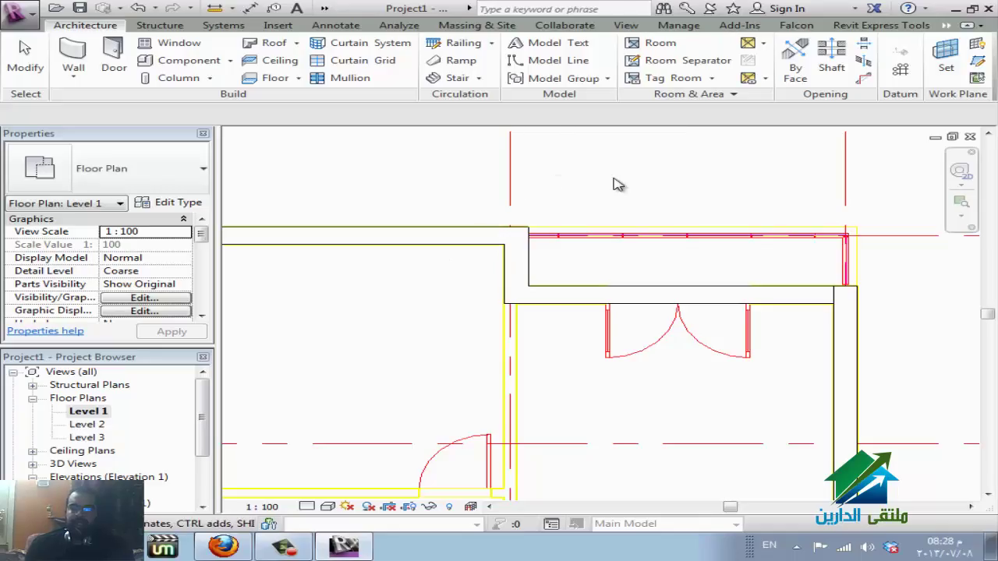
scroll(613, 184, "down", 3)
scroll(586, 260, "up", 1)
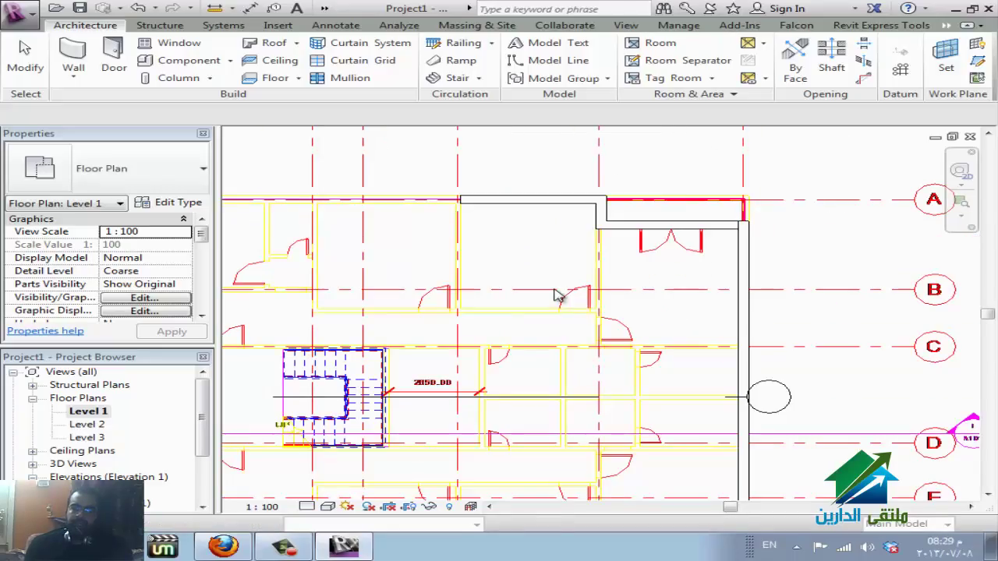
middle_click_drag(279, 233, 360, 161)
middle_click_drag(374, 195, 562, 323)
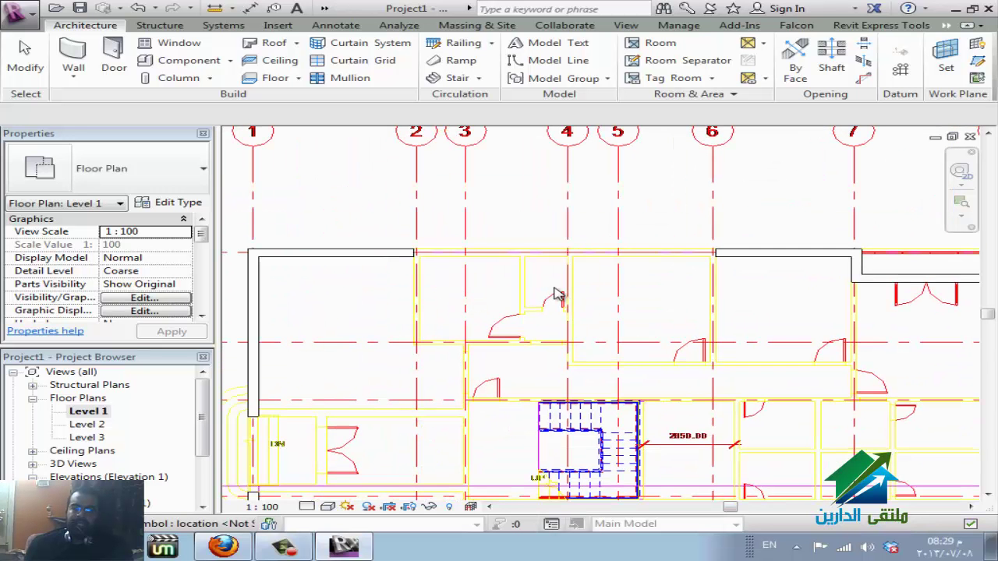
Stretch the top wall along the upper gridline so it runs from grid 1 to grid 7.
left_click(763, 265)
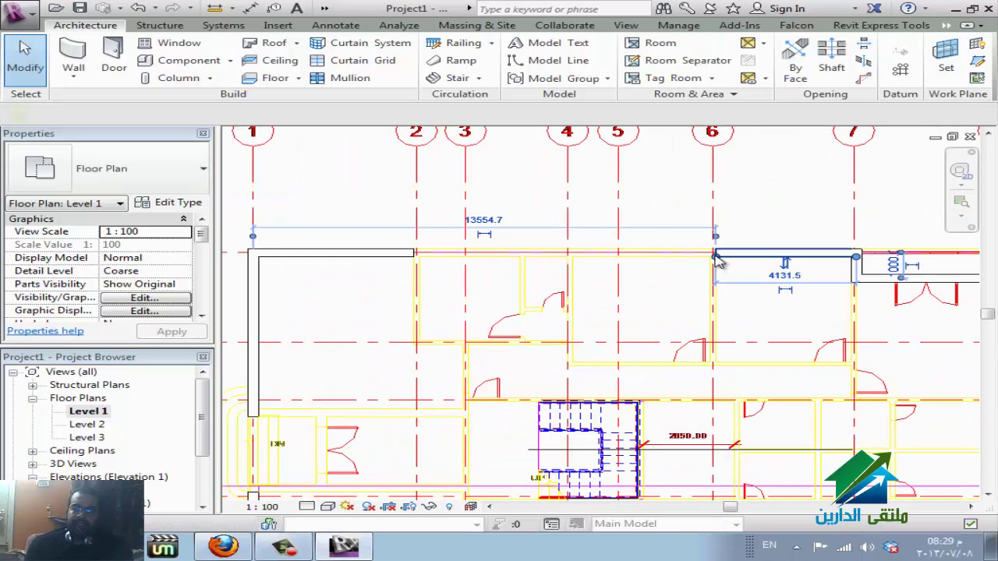
key("r")
key("o")
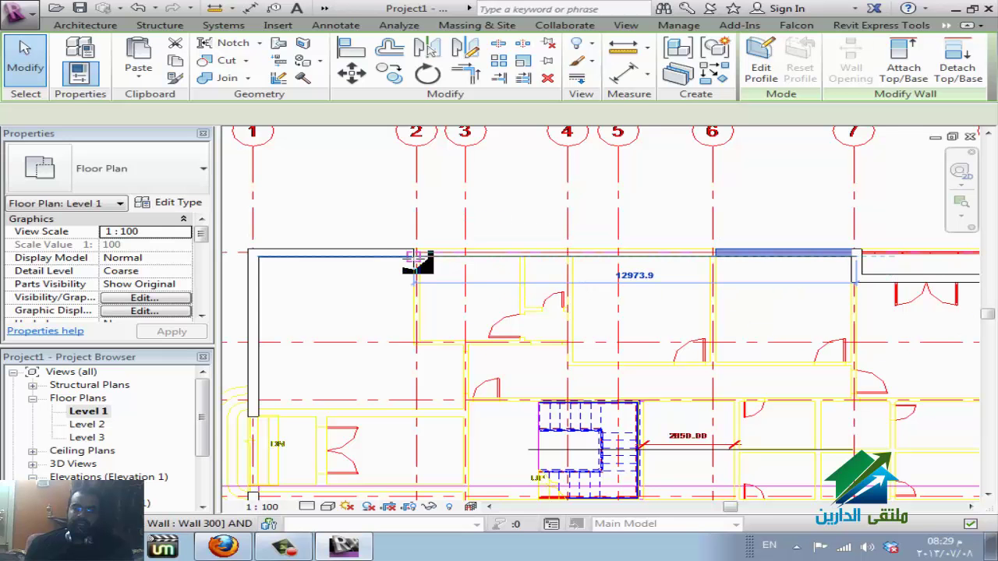
left_click(470, 275)
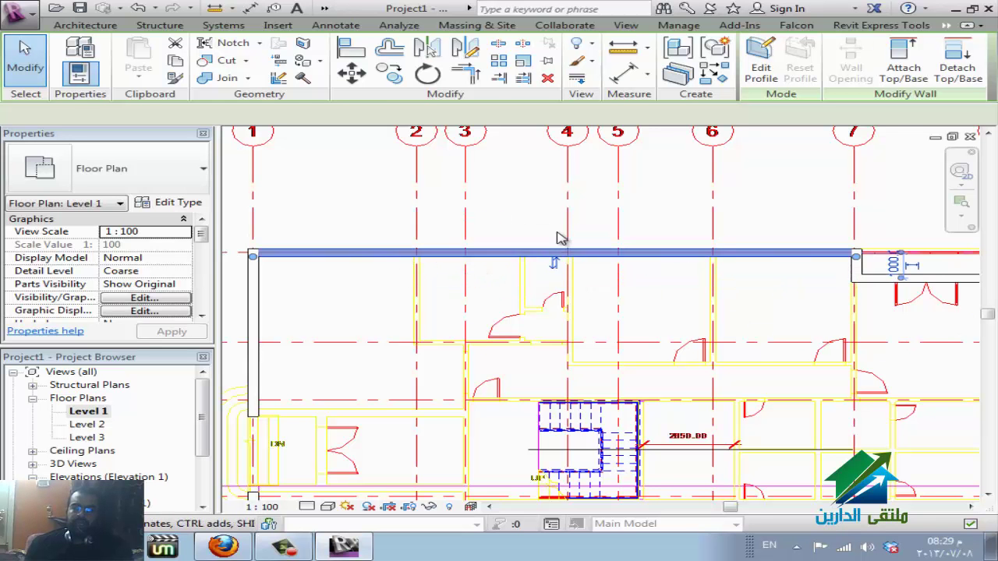
scroll(578, 269, "up", 1)
scroll(538, 271, "up", 1)
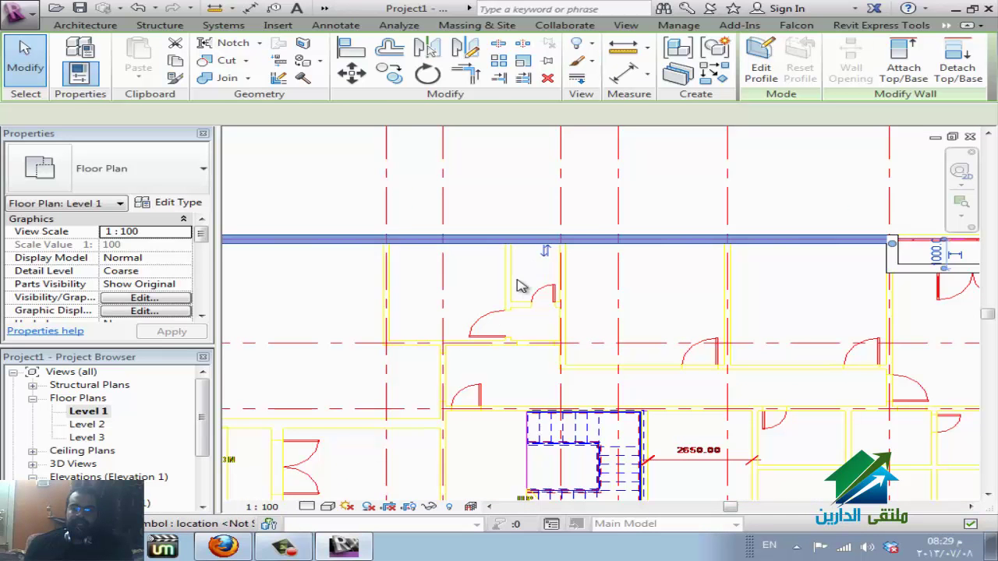
scroll(499, 286, "up", 2)
scroll(456, 311, "up", 4)
key("Escape")
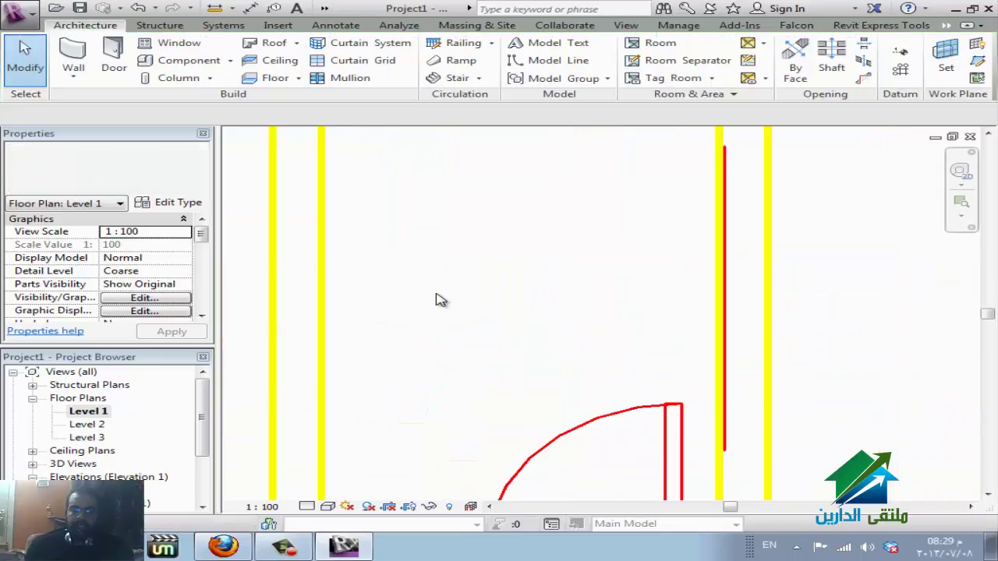
Start an aligned dimension (DI) on the wall and cancel it without placing.
key("d")
key("i")
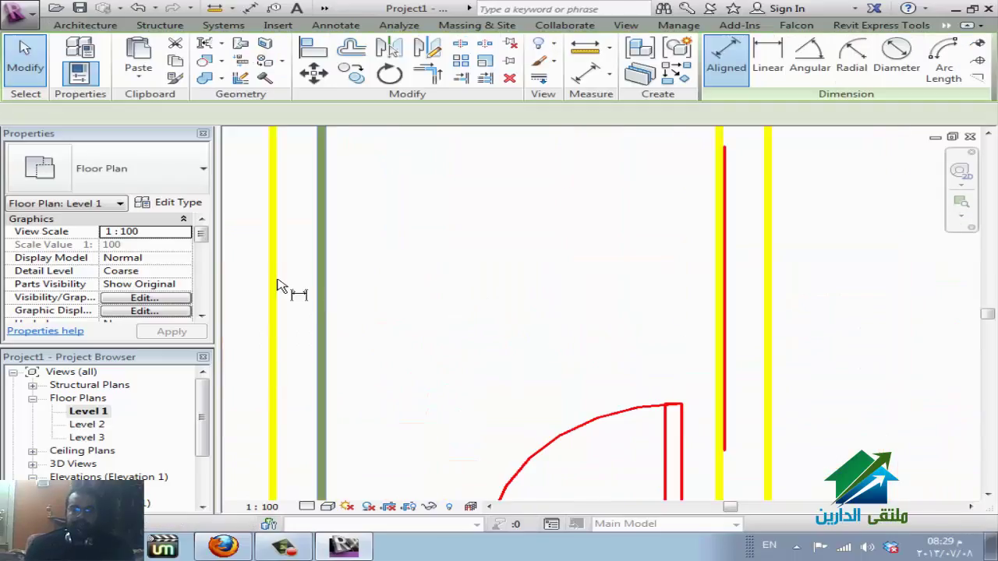
left_click(328, 291)
scroll(440, 319, "down", 1)
key("Escape")
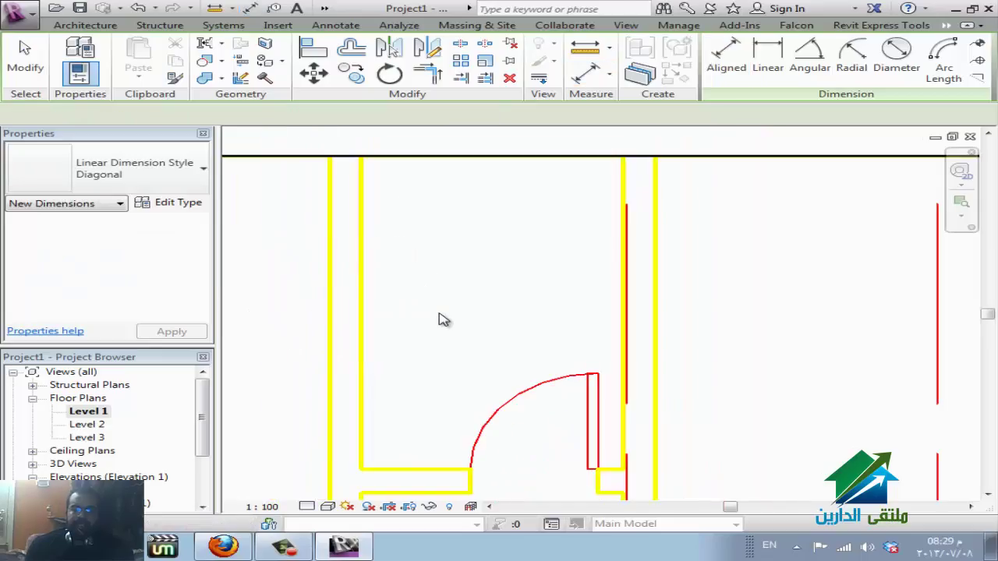
scroll(442, 319, "up", 1)
key("Escape")
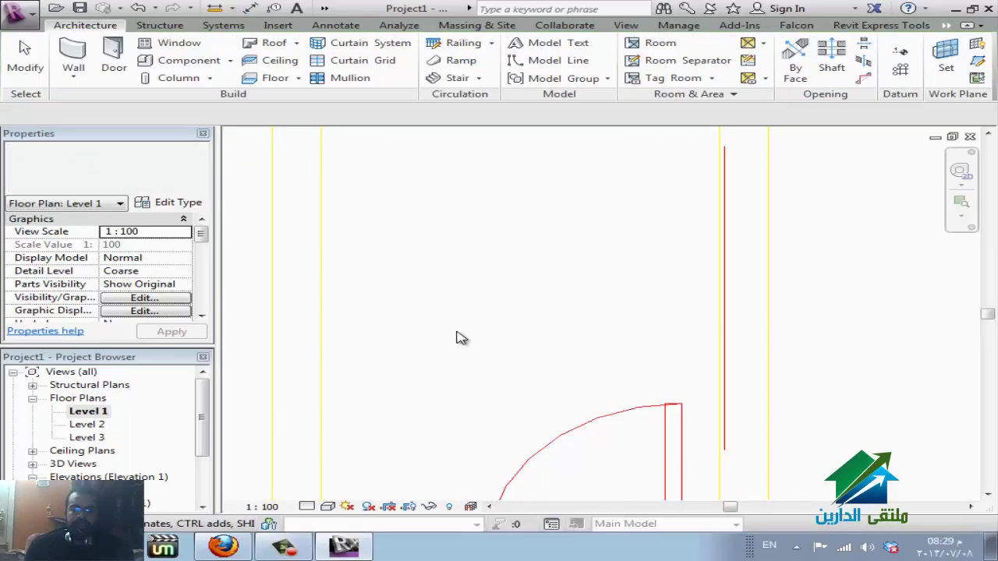
scroll(456, 333, "down", 1)
key("d")
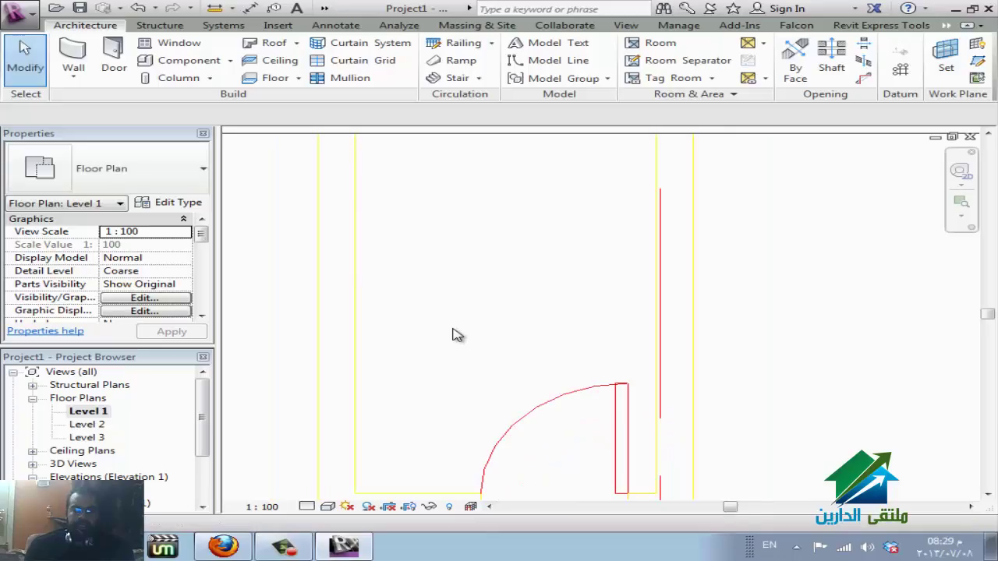
key("i")
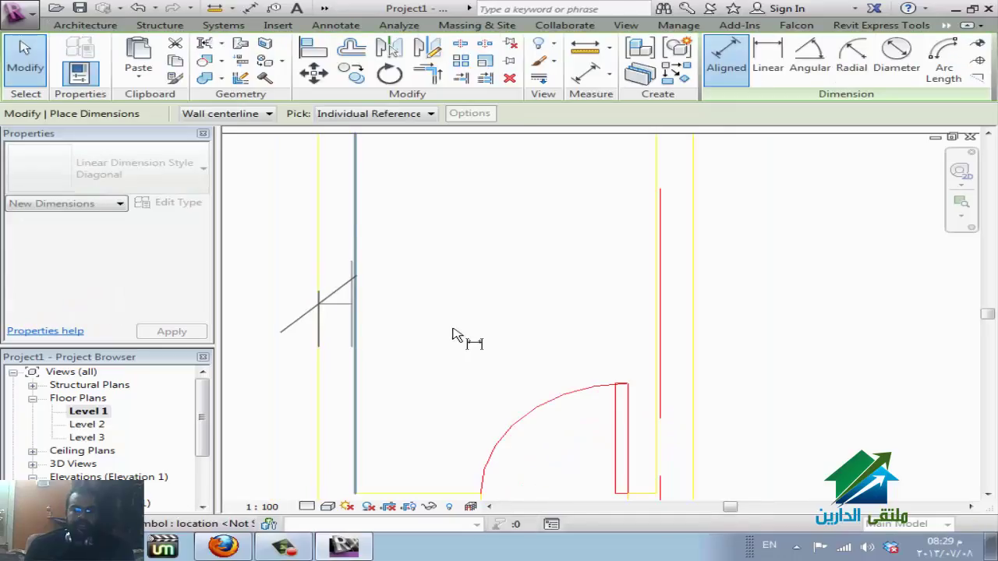
key("Escape")
key("Escape")
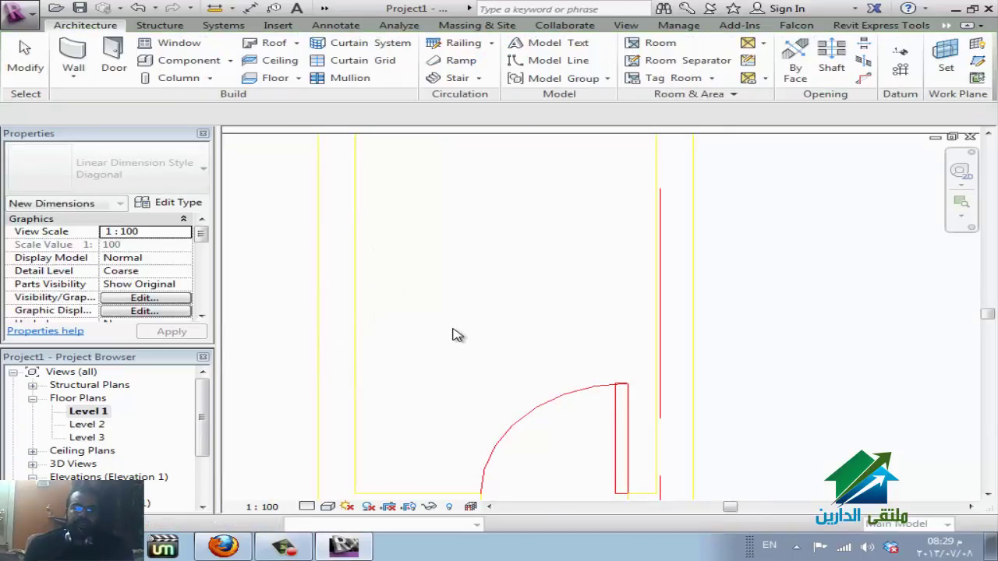
Duplicate a wall type as Wall 152 with a 152 mm structure layer and apply it.
key("w")
key("a")
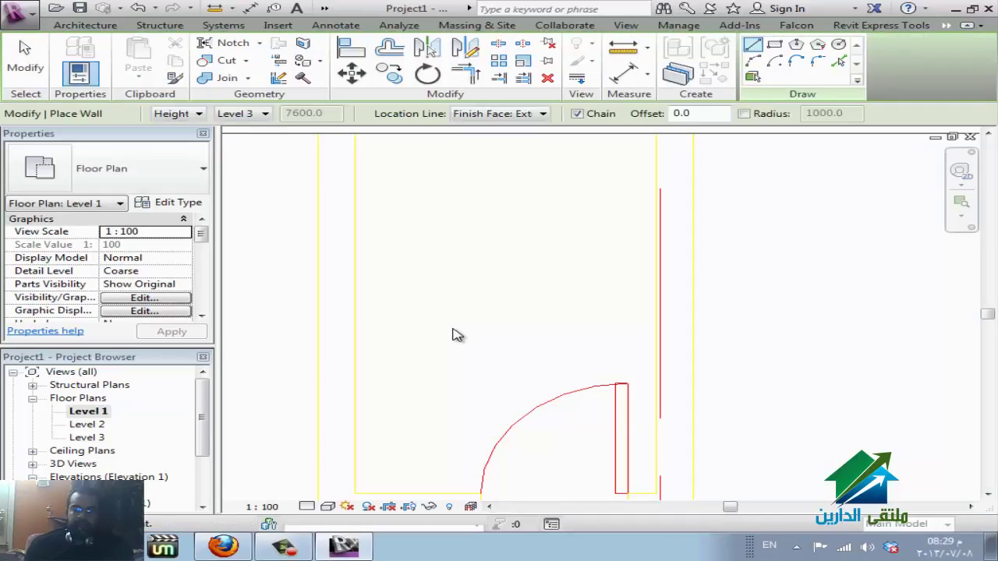
key("Return")
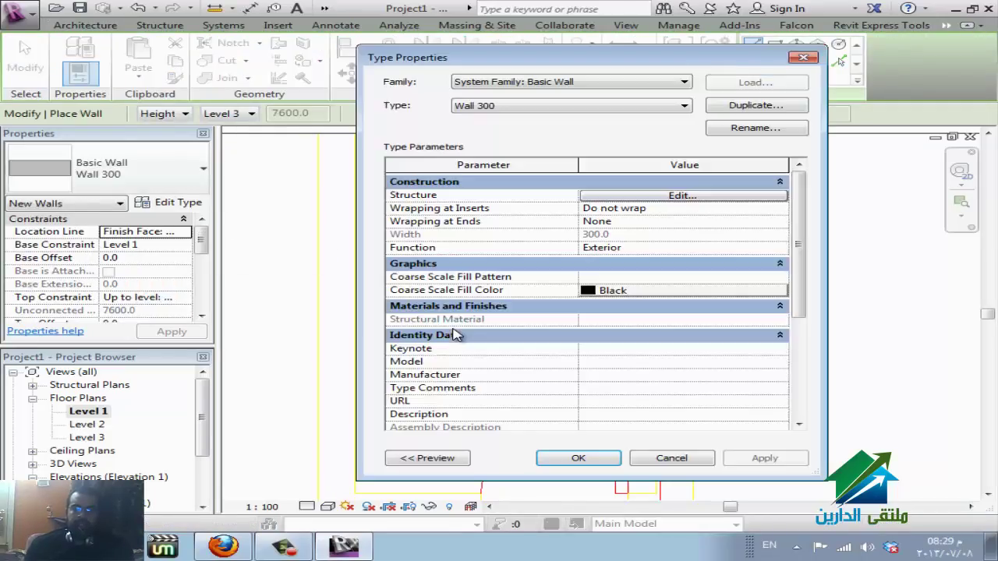
key("alt+d")
type("Wall 152")
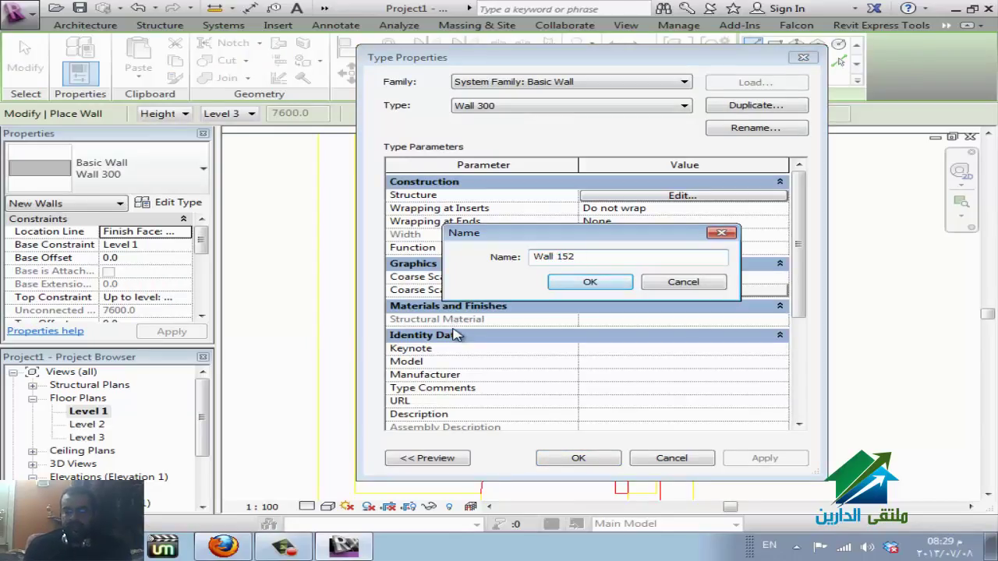
key("Return")
type("152")
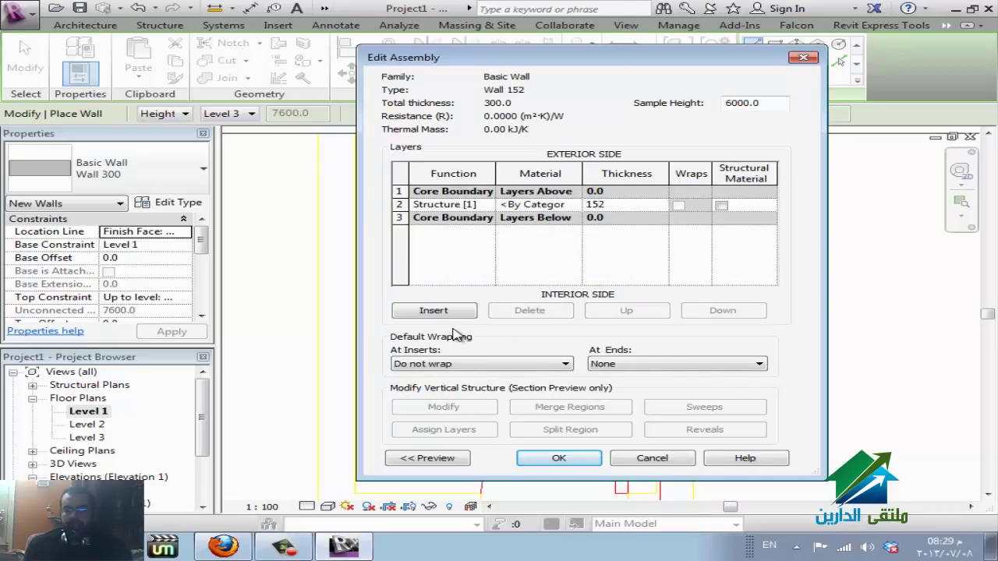
key("Return")
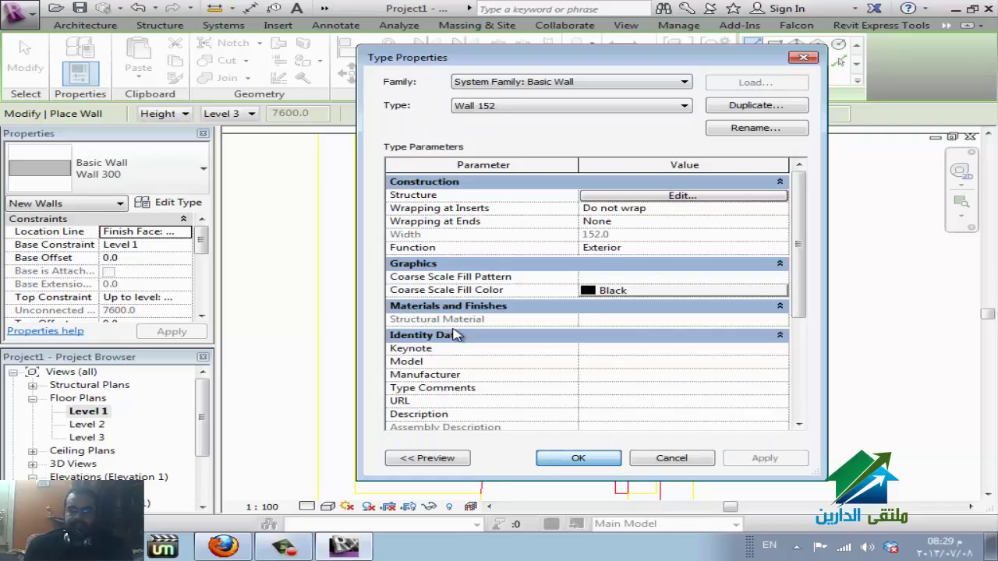
key("Return")
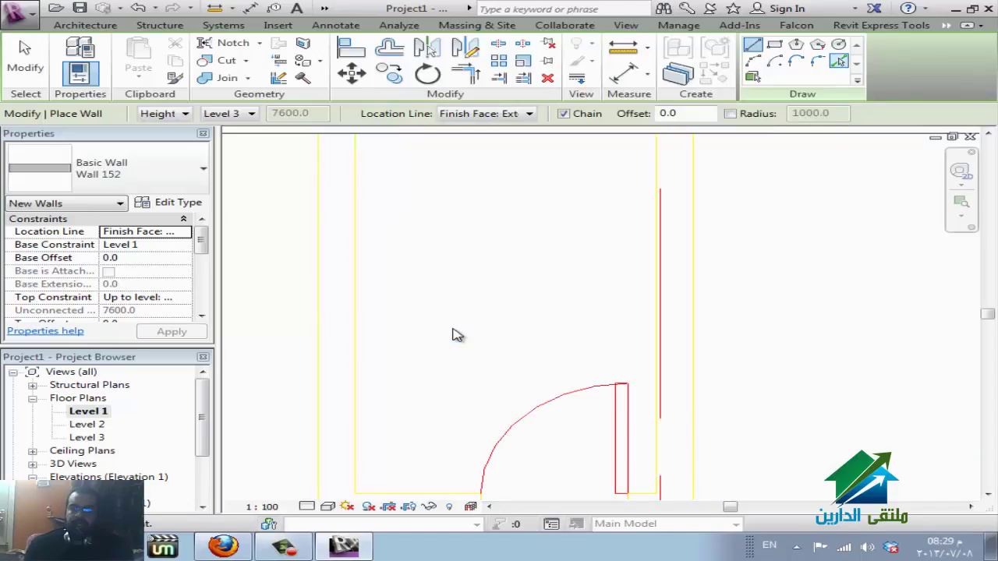
Trace Wall 152 walls beside the doors by Tab-cycling linked plan lines, then exit wall placement.
key("p")
key("l")
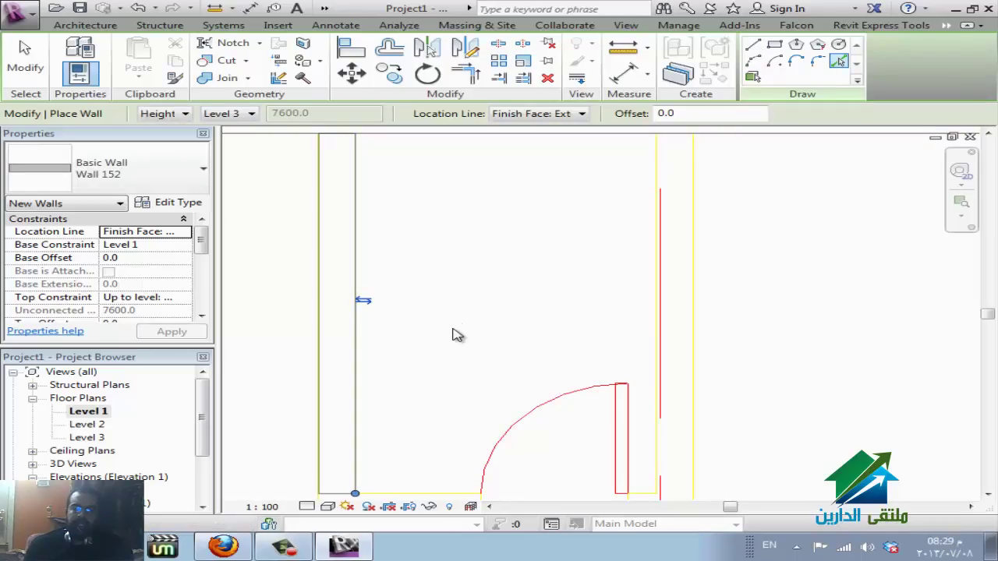
scroll(456, 333, "down", 2)
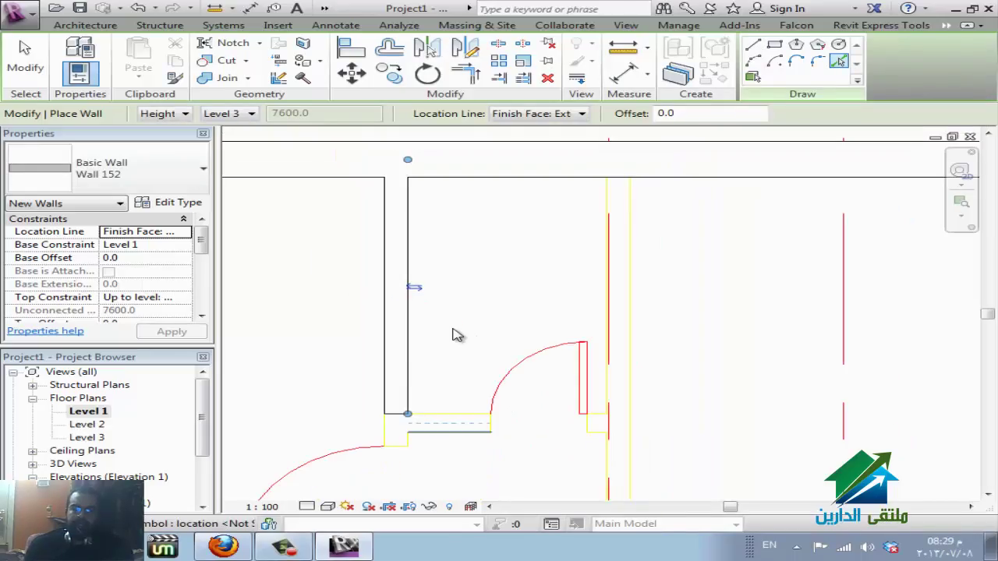
key("Tab")
scroll(456, 334, "down", 2)
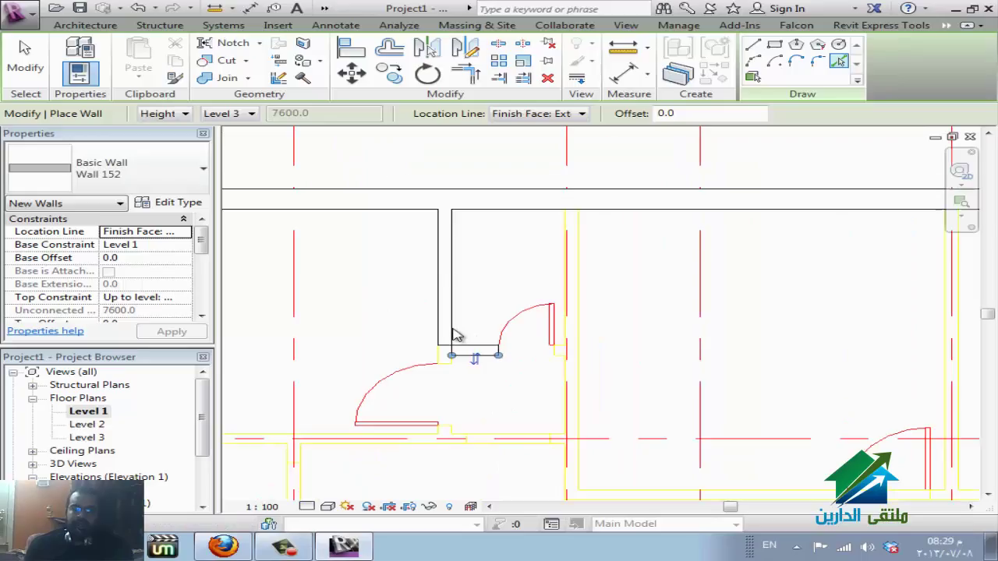
scroll(456, 334, "up", 3)
key("Tab")
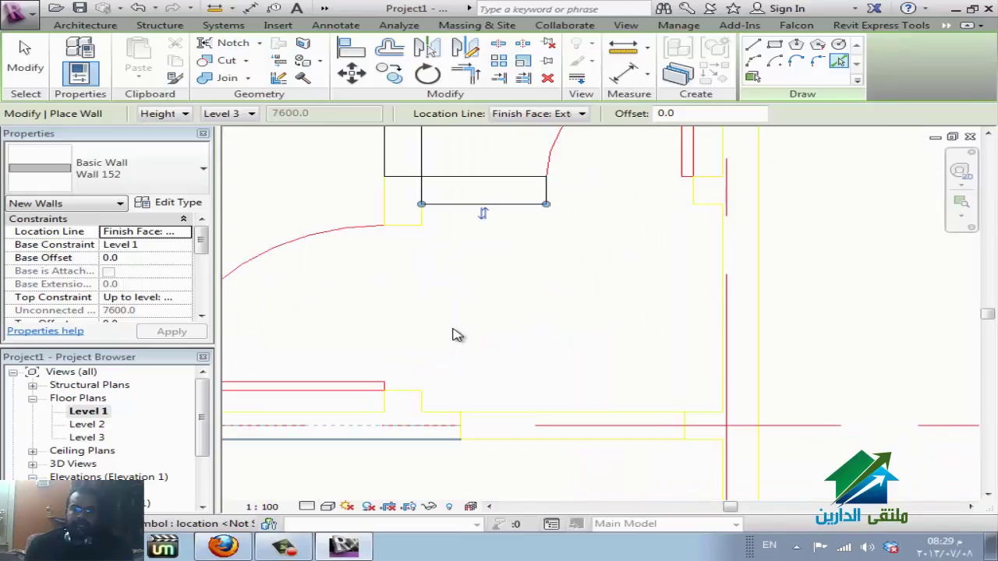
key("Tab")
scroll(458, 335, "down", 2)
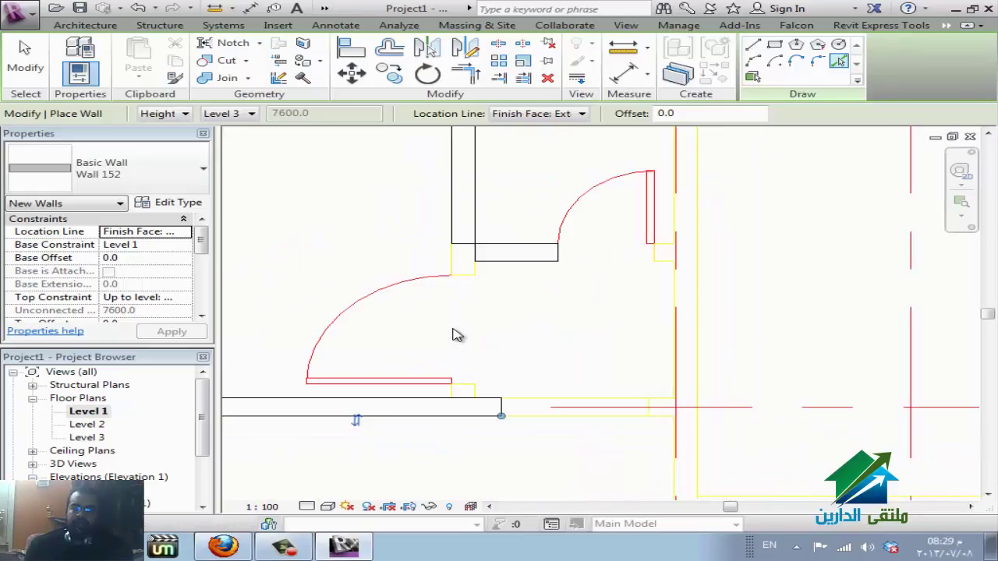
key("Tab")
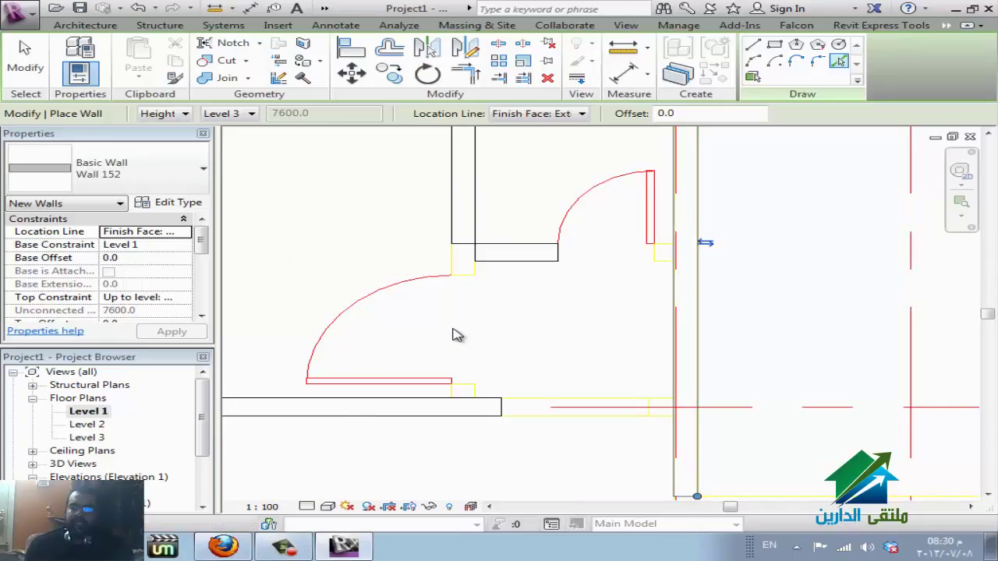
scroll(457, 335, "down", 1)
scroll(458, 335, "up", 1)
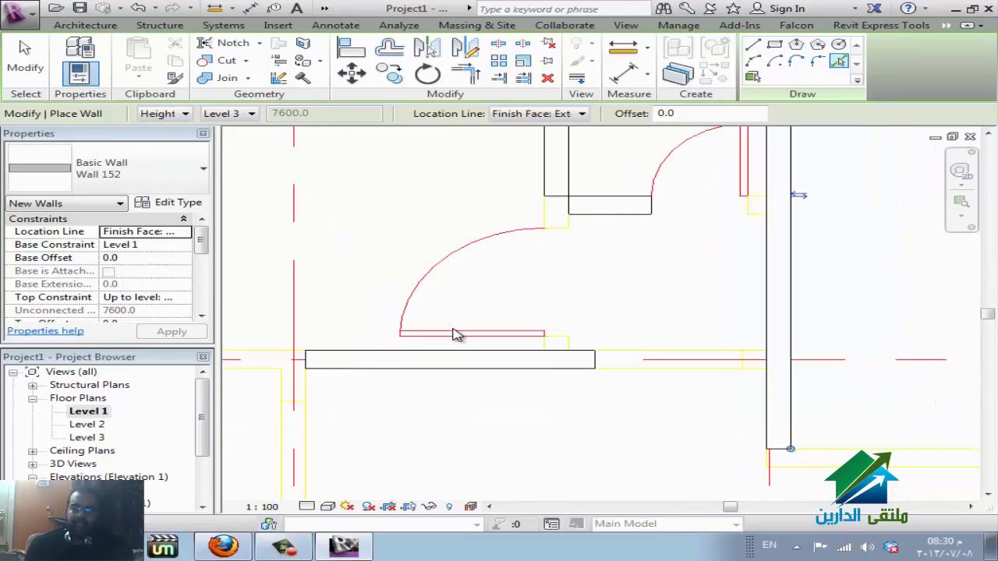
scroll(457, 335, "down", 1)
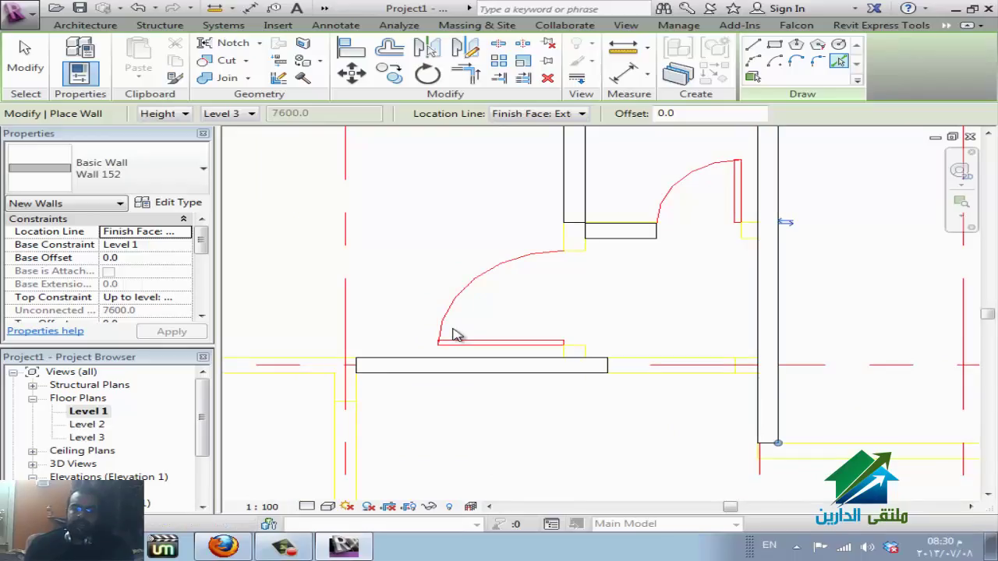
key("Escape")
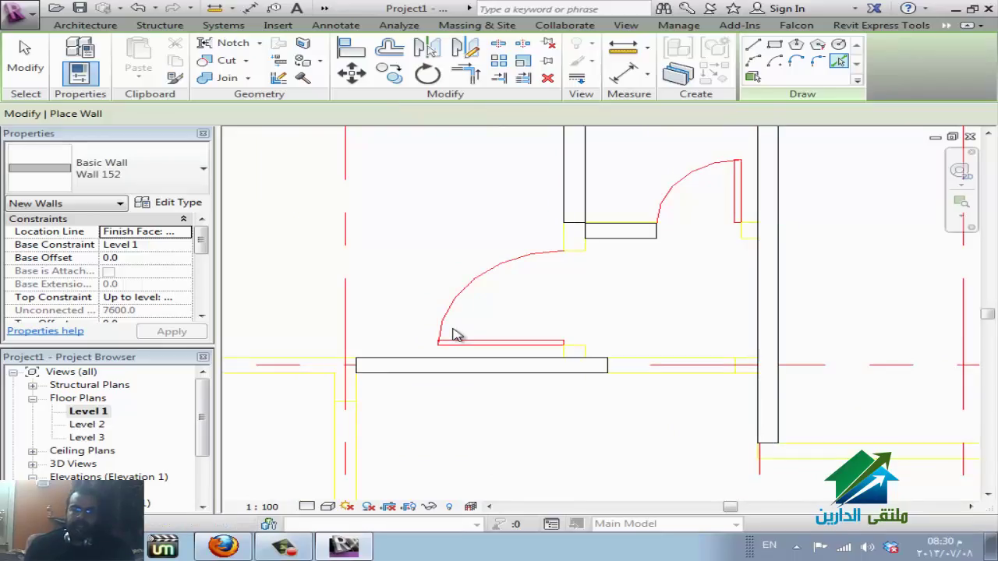
key("Escape")
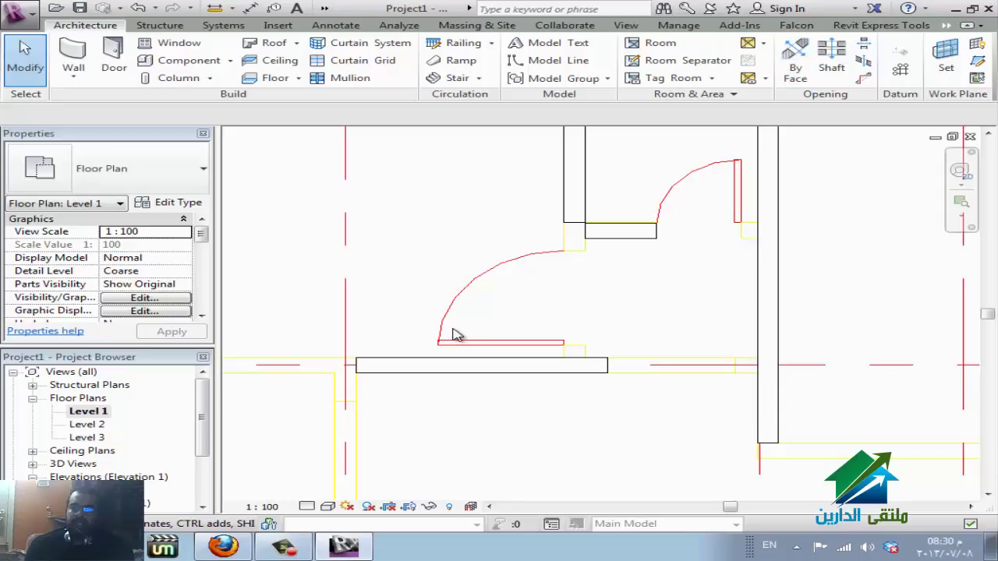
Extend the short Wall 152 wall to meet the vertical wall.
key("m")
key("d")
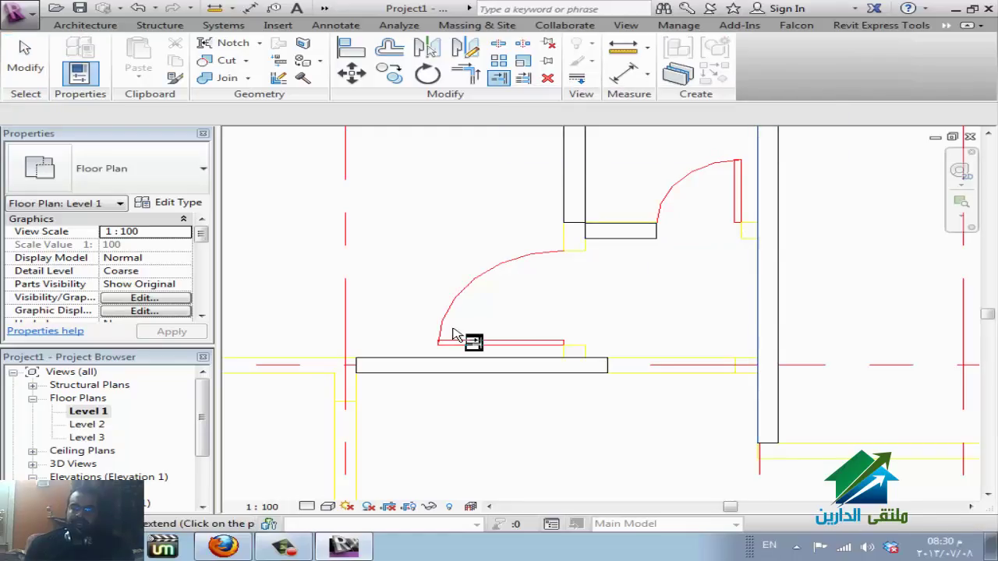
left_click(621, 231)
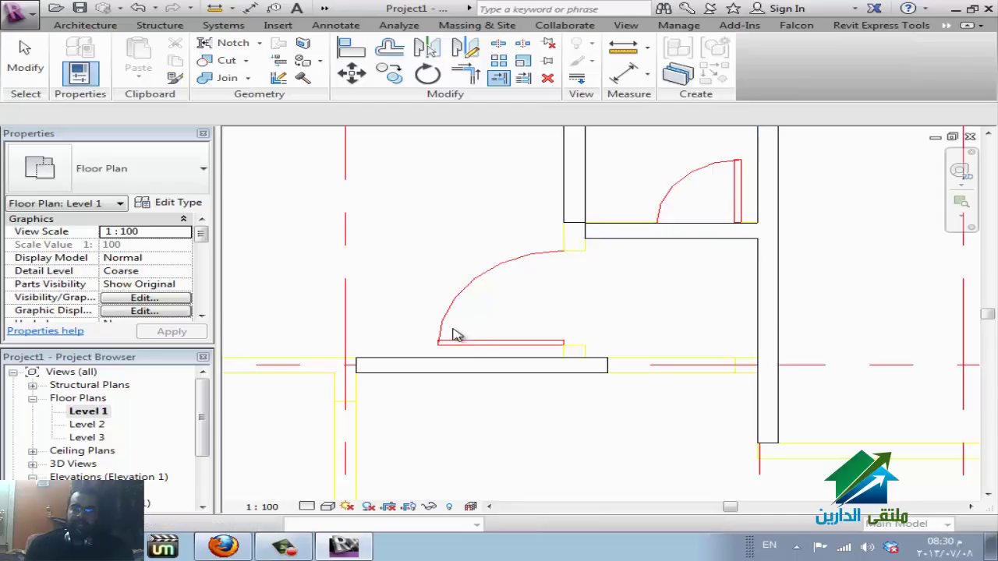
Join the upper vertical wall and the horizontal wall in a clean corner.
key("Escape")
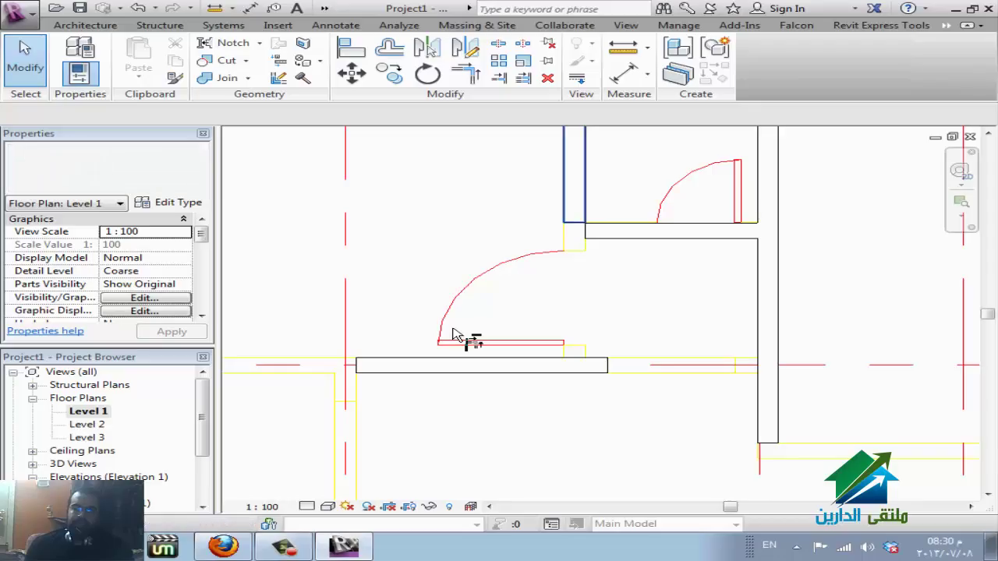
left_click(574, 176)
left_click(455, 334)
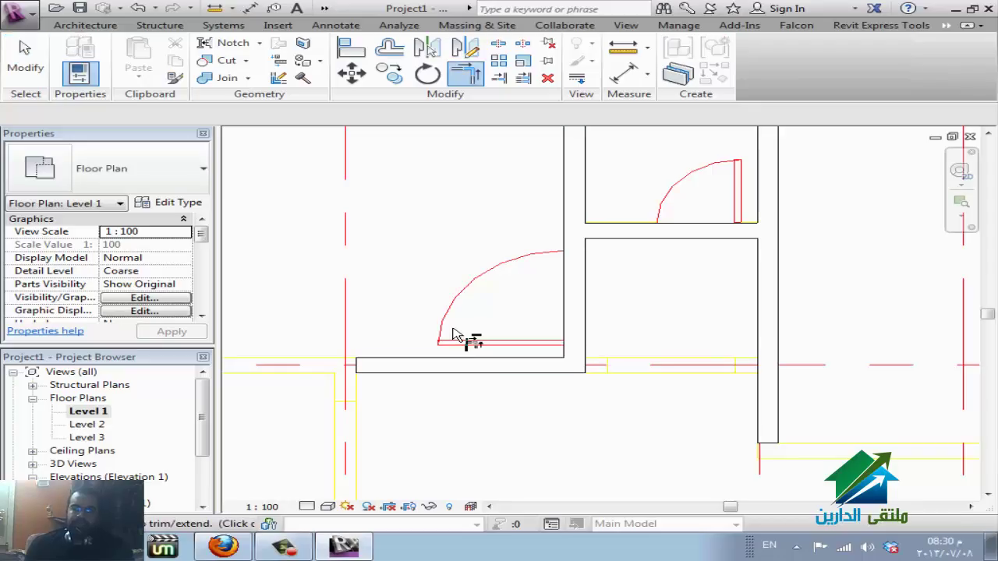
scroll(455, 333, "down", 4)
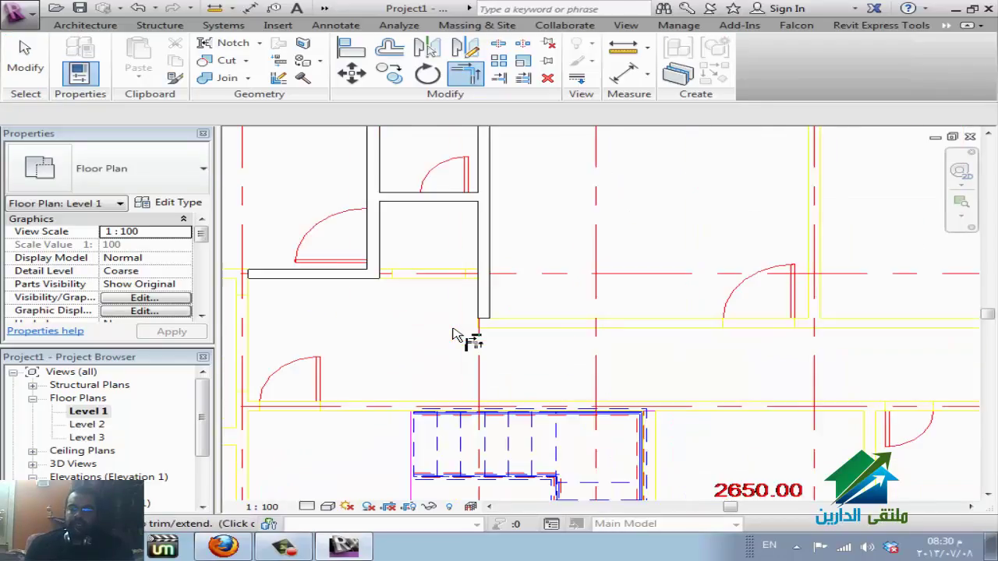
key("Escape")
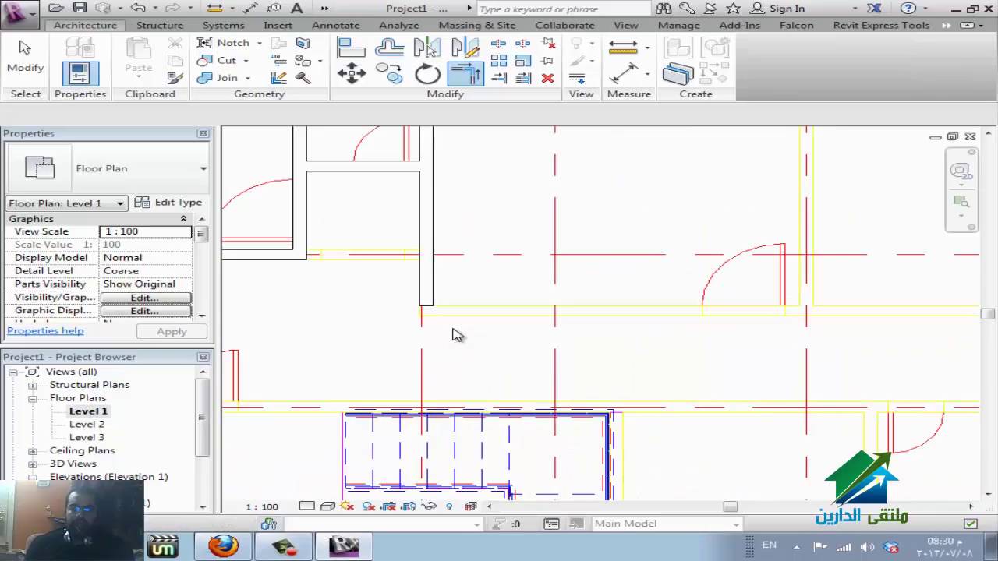
key("Escape")
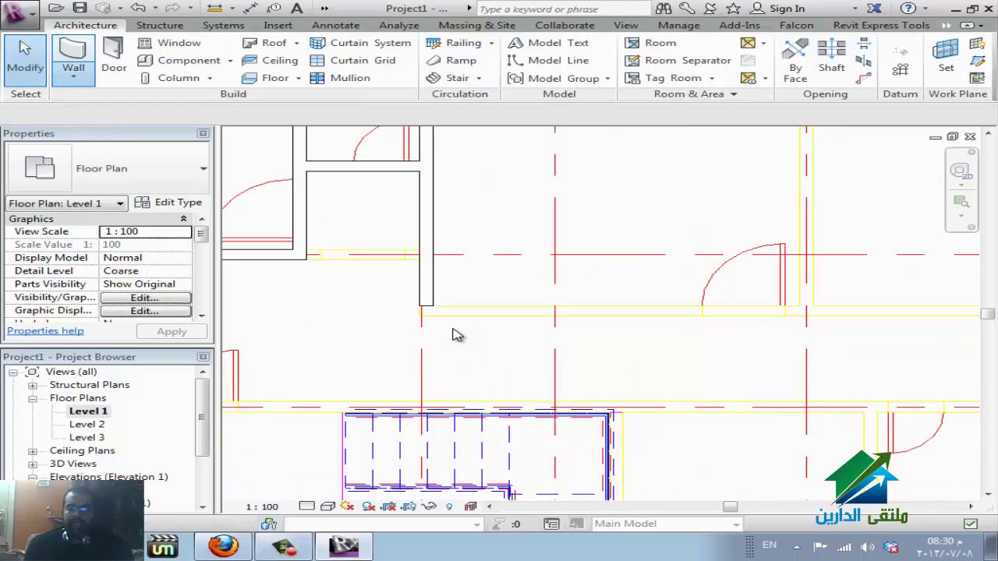
Trace five Wall 152 walls along horizontal and vertical linked plan lines around the corridor and rooms.
left_click(73, 78)
key("Return")
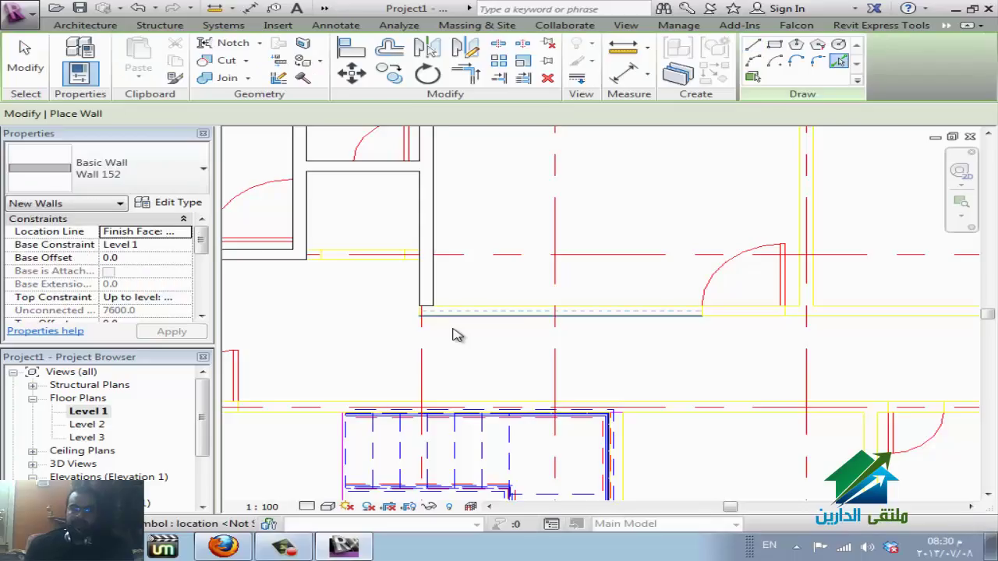
left_click(458, 336)
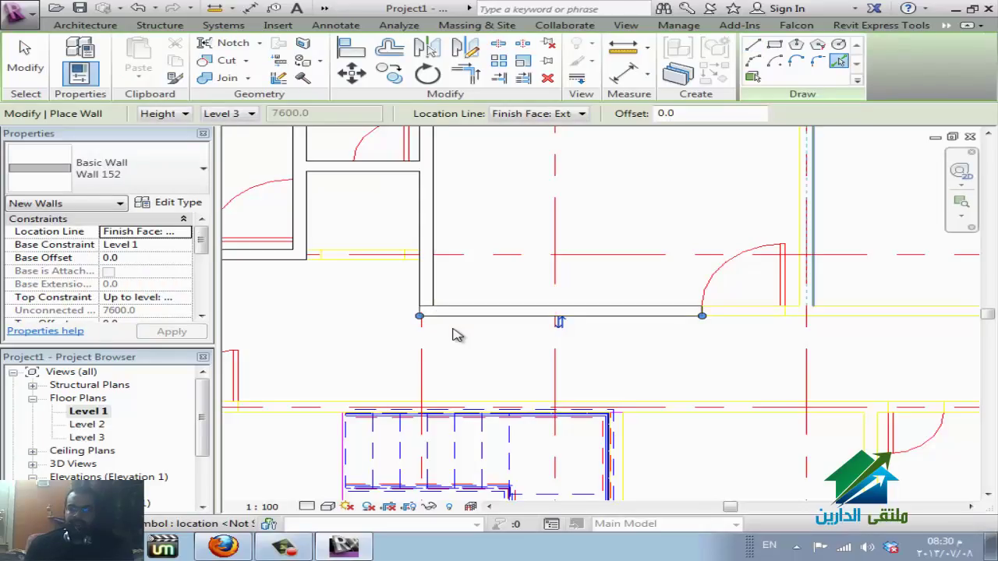
scroll(458, 335, "down", 2)
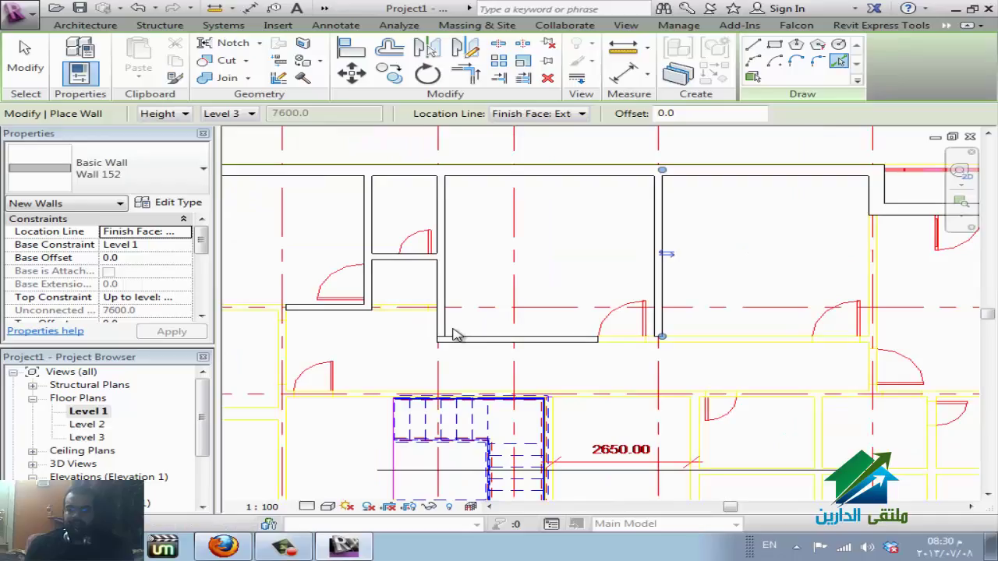
scroll(458, 335, "up", 2)
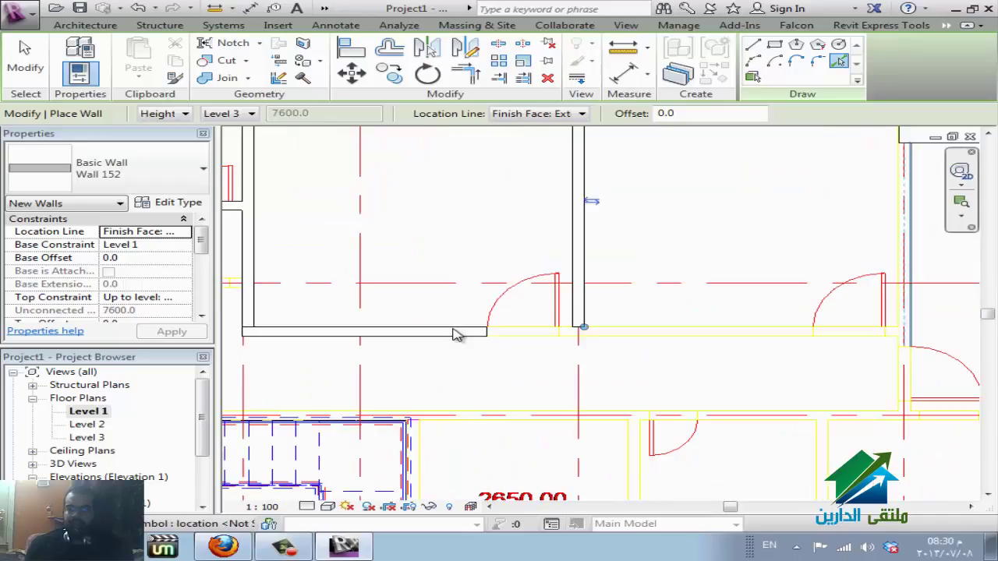
left_click(458, 336)
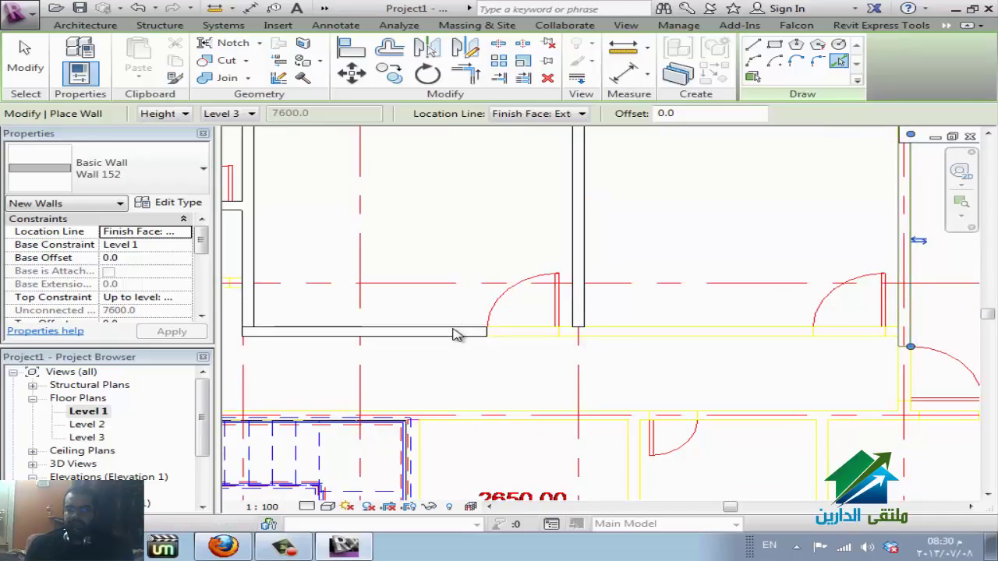
left_click(458, 336)
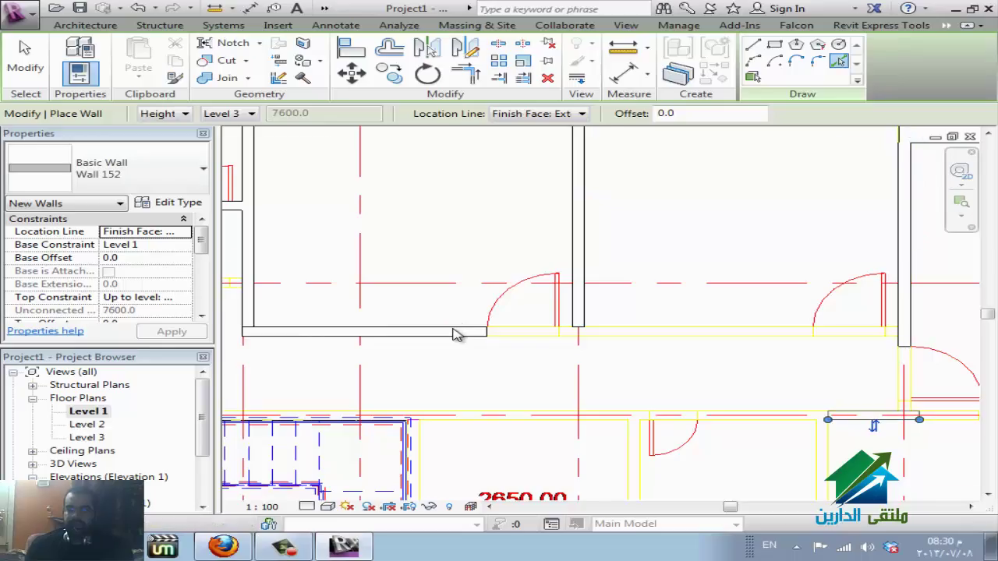
scroll(458, 335, "down", 1)
scroll(457, 335, "up", 1)
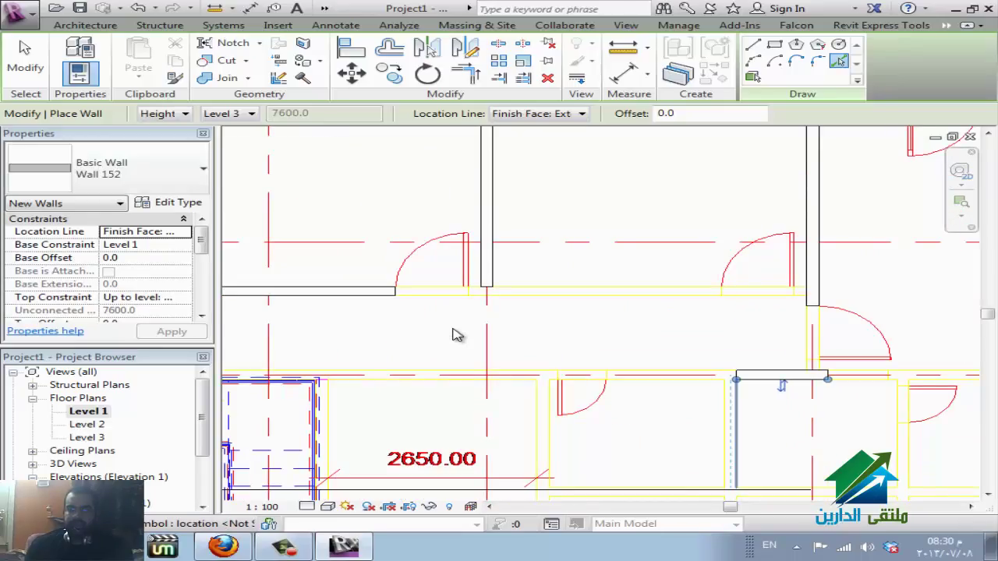
left_click(458, 335)
left_click(458, 336)
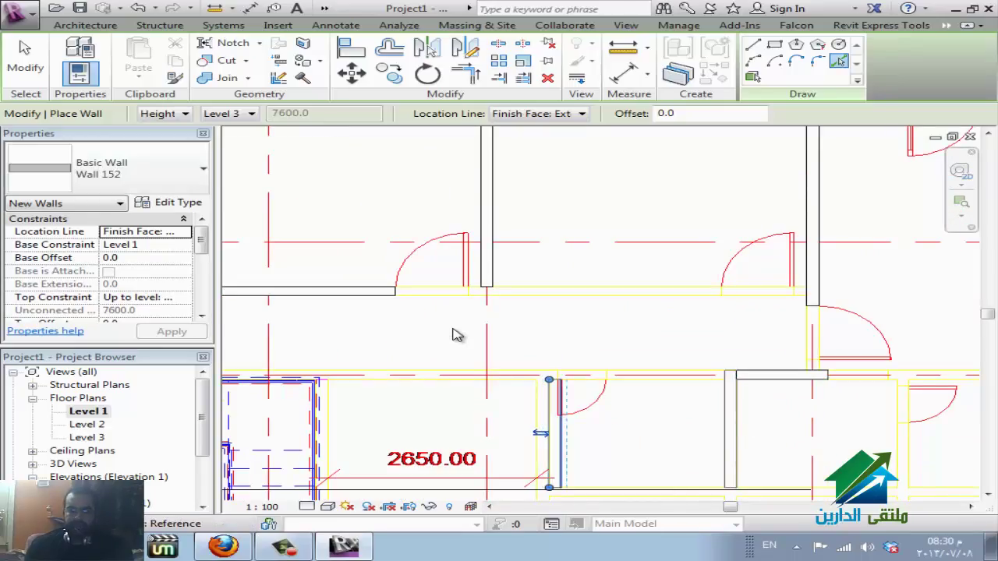
key("Escape")
key("Return")
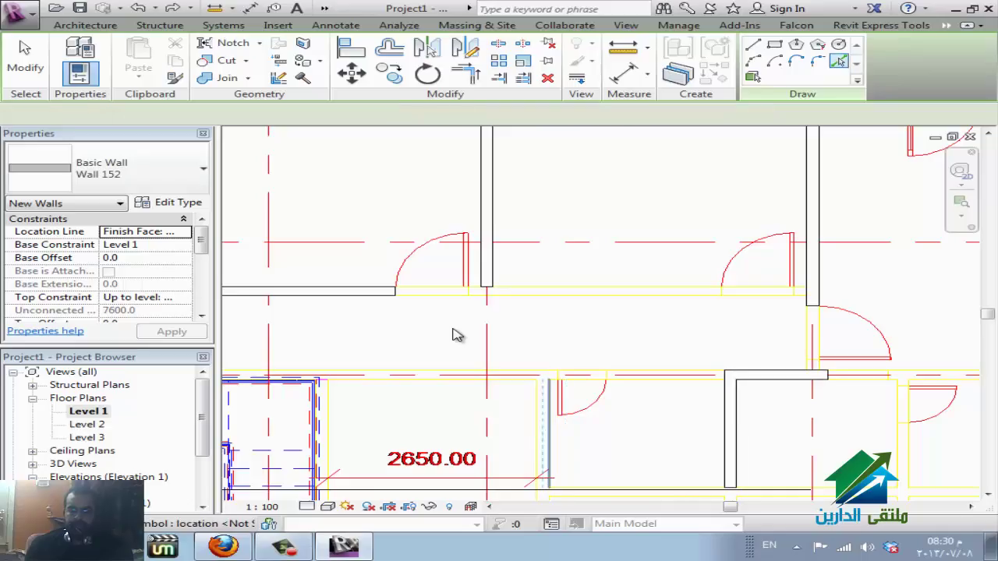
Use TR to extend the left corridor wall to the vertical wall near the 2650.00 dimension.
key("t")
key("r")
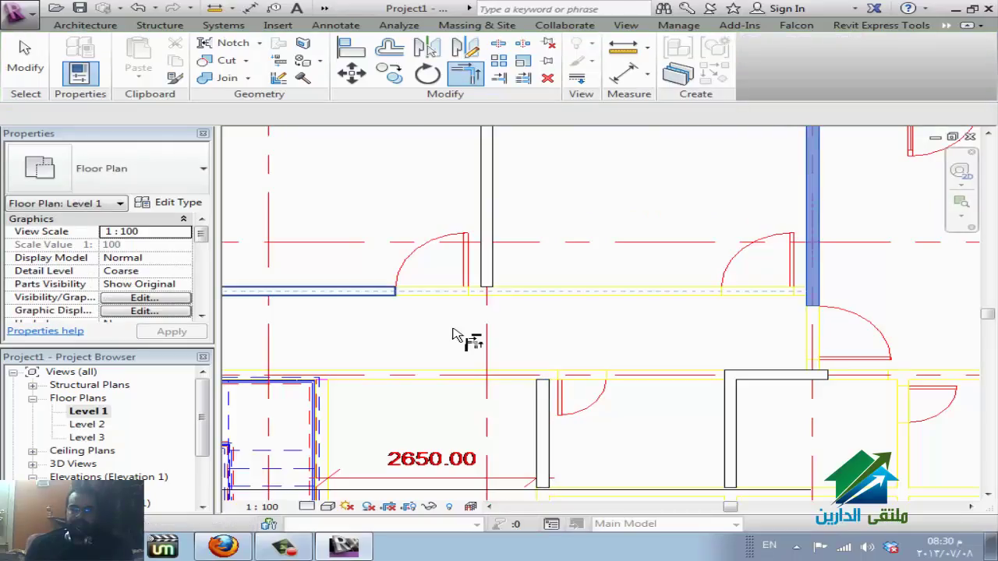
left_click(351, 291)
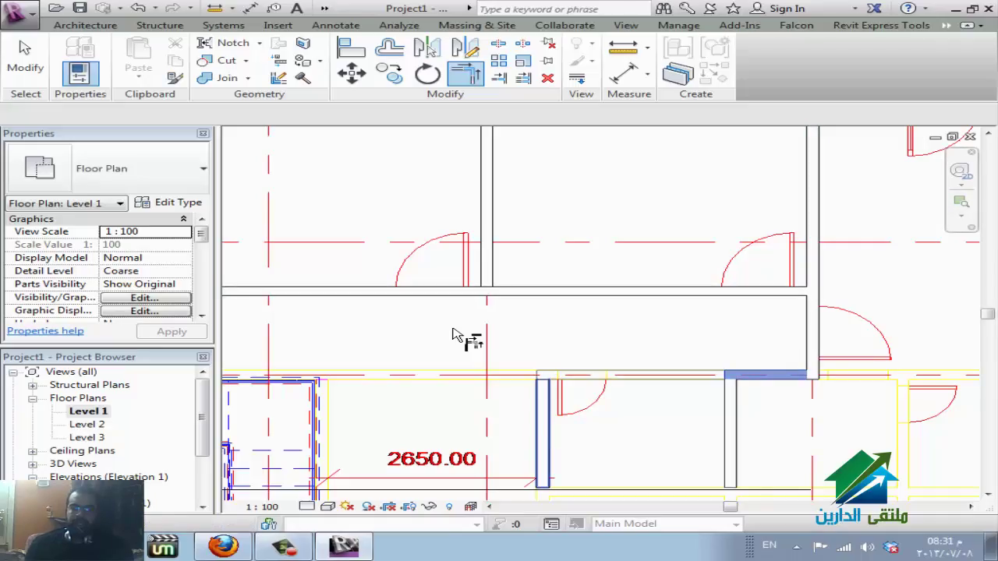
scroll(456, 335, "down", 2)
scroll(456, 335, "down", 2)
scroll(456, 335, "down", 2)
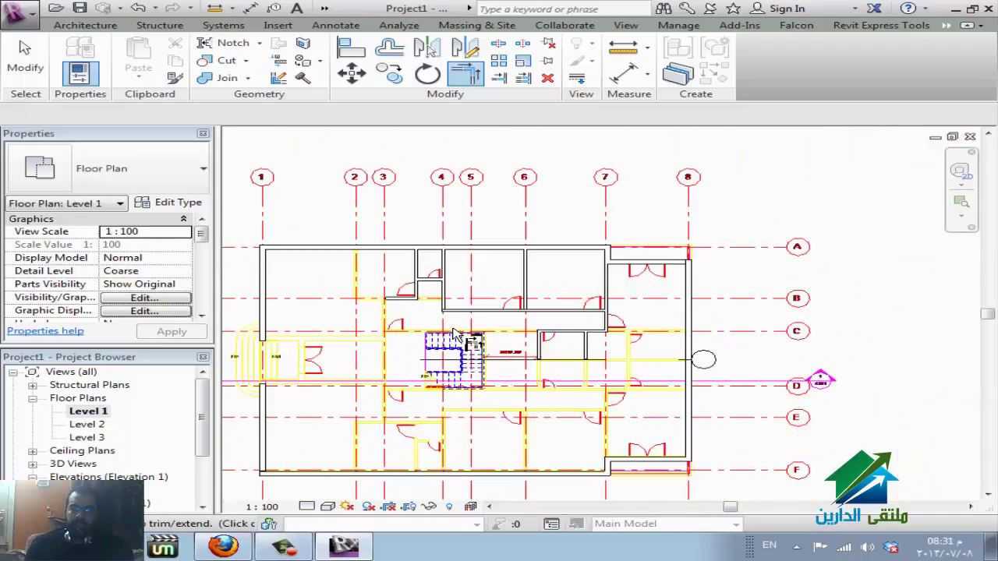
scroll(456, 335, "up", 4)
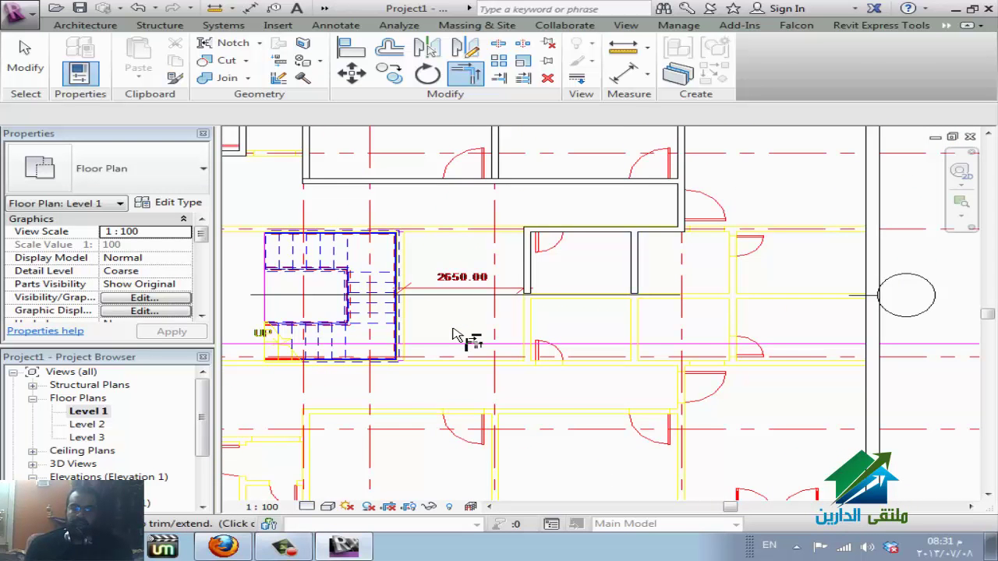
scroll(456, 335, "up", 2)
scroll(456, 335, "down", 1)
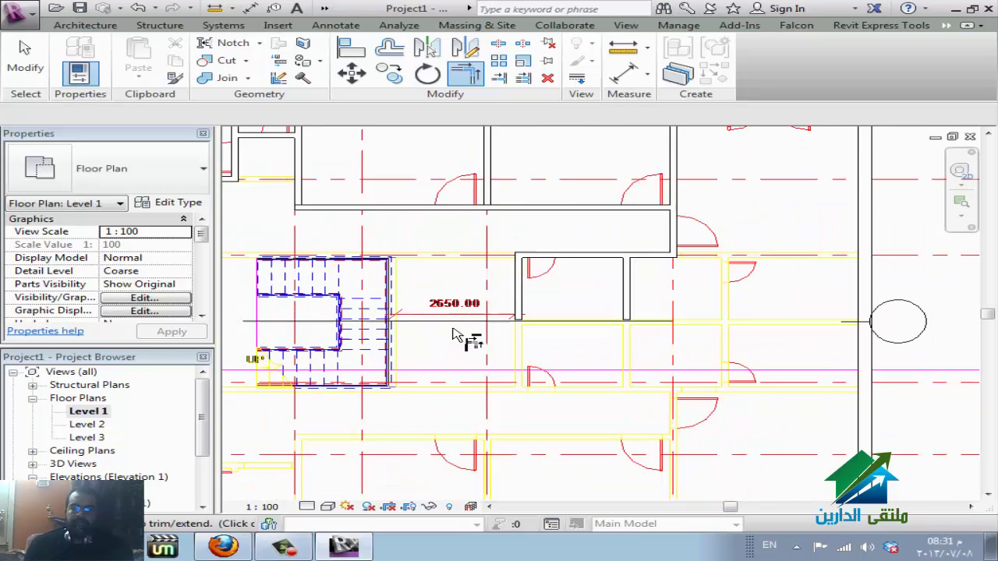
scroll(456, 336, "down", 1)
scroll(456, 335, "up", 1)
scroll(456, 335, "up", 1)
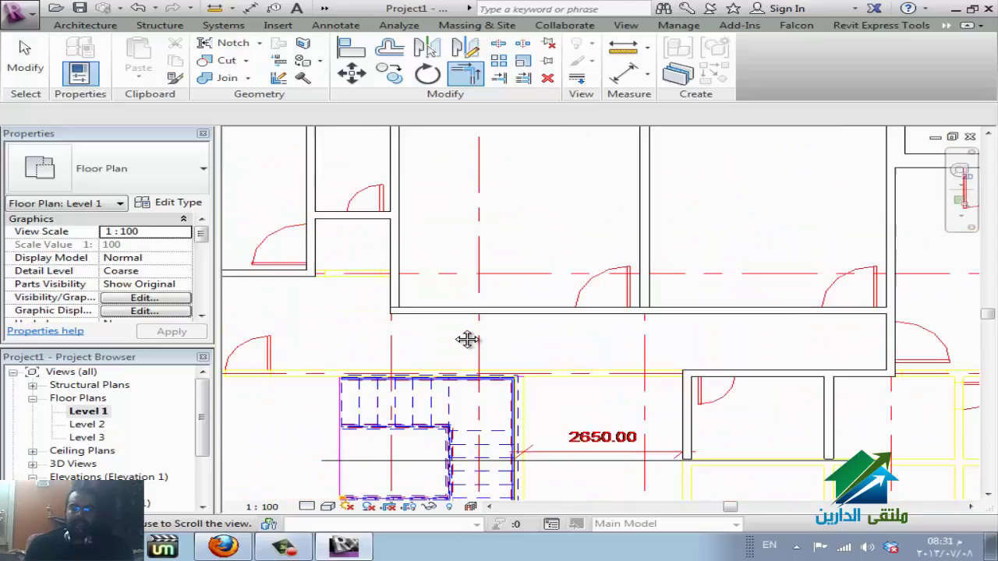
scroll(455, 335, "up", 1)
scroll(456, 335, "down", 2)
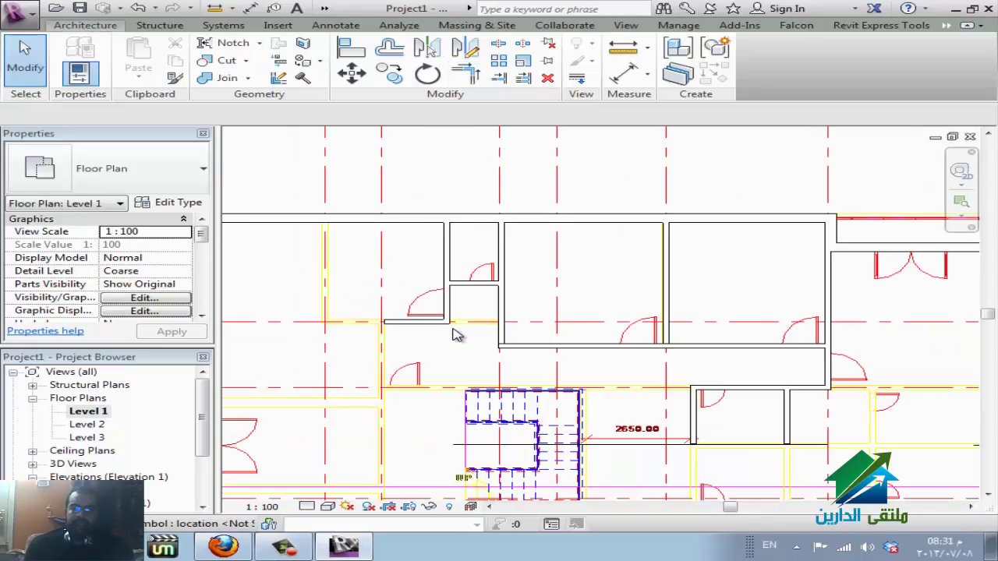
Start door placement, agree to load a family, and browse to E:\REVIT\family\Exported Families\Doors.
key("Escape")
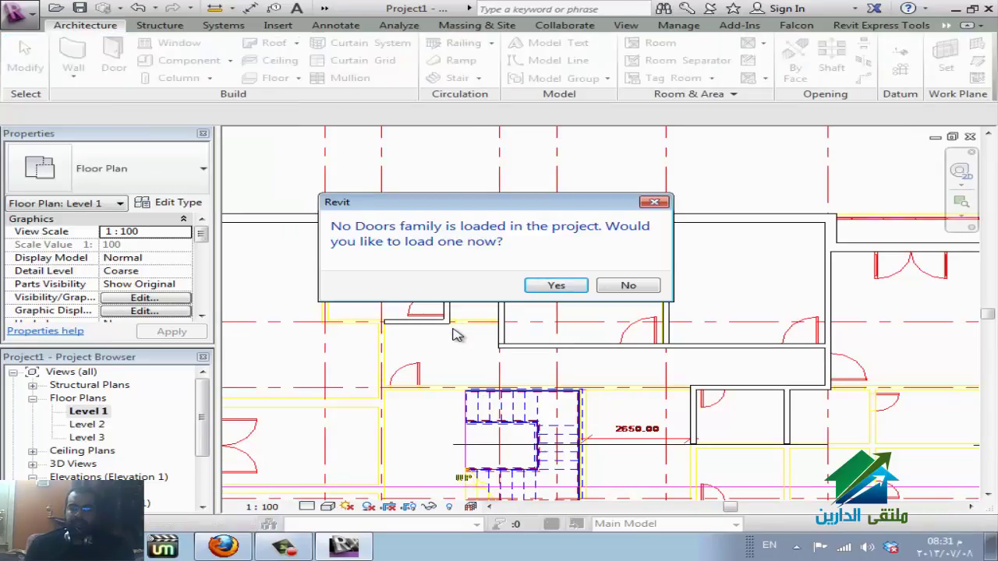
key("Return")
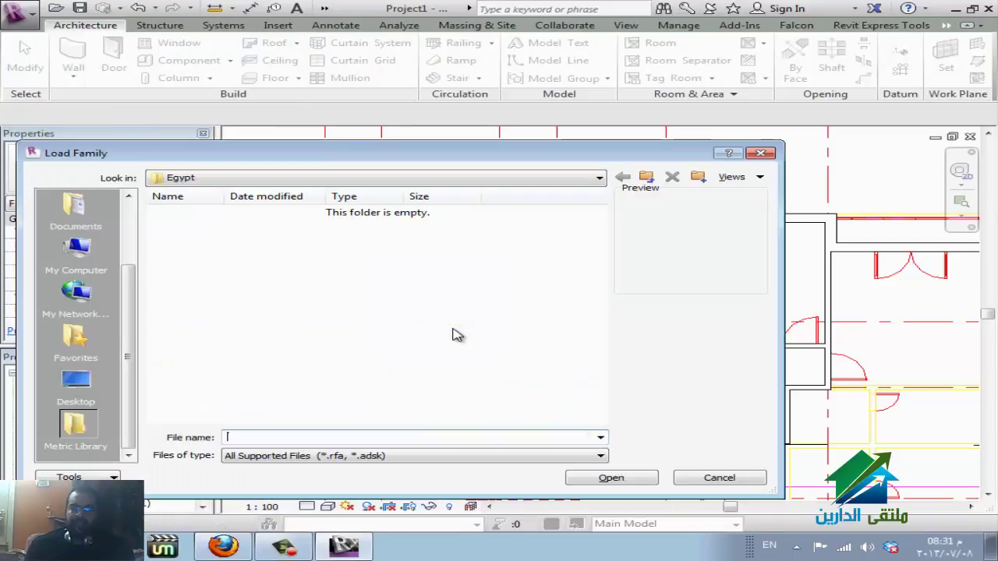
key("alt+Down")
key("Up")
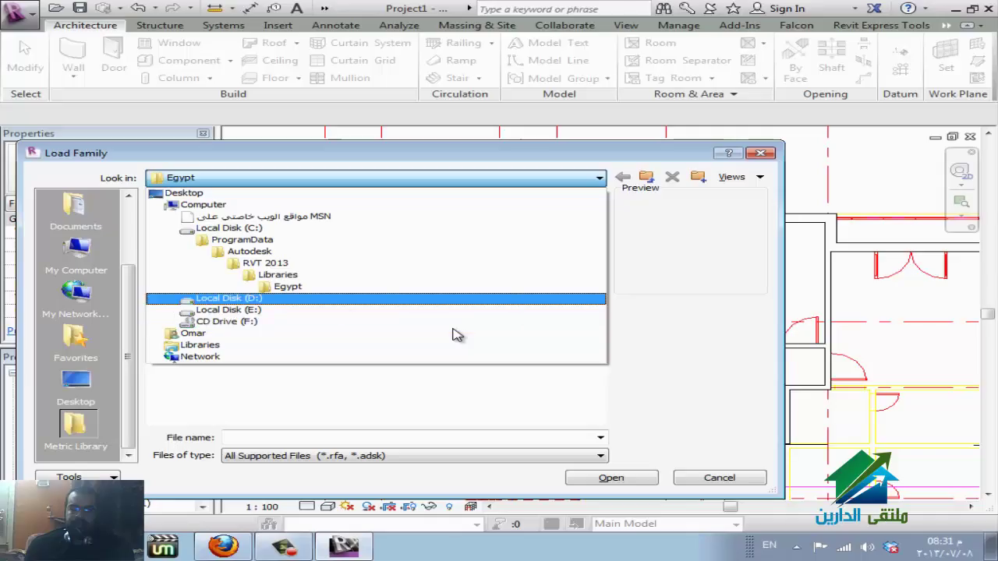
key("Return")
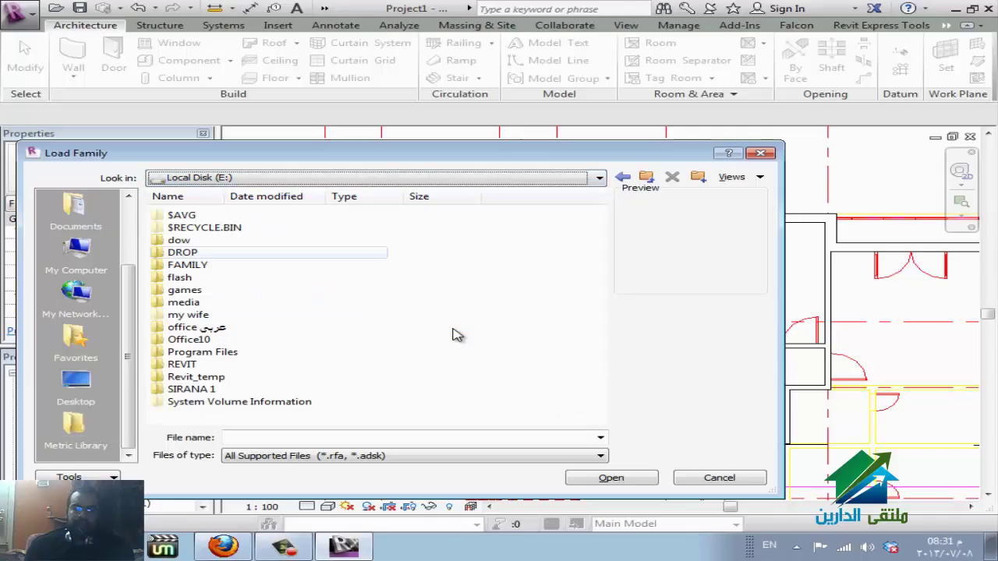
key("Tab")
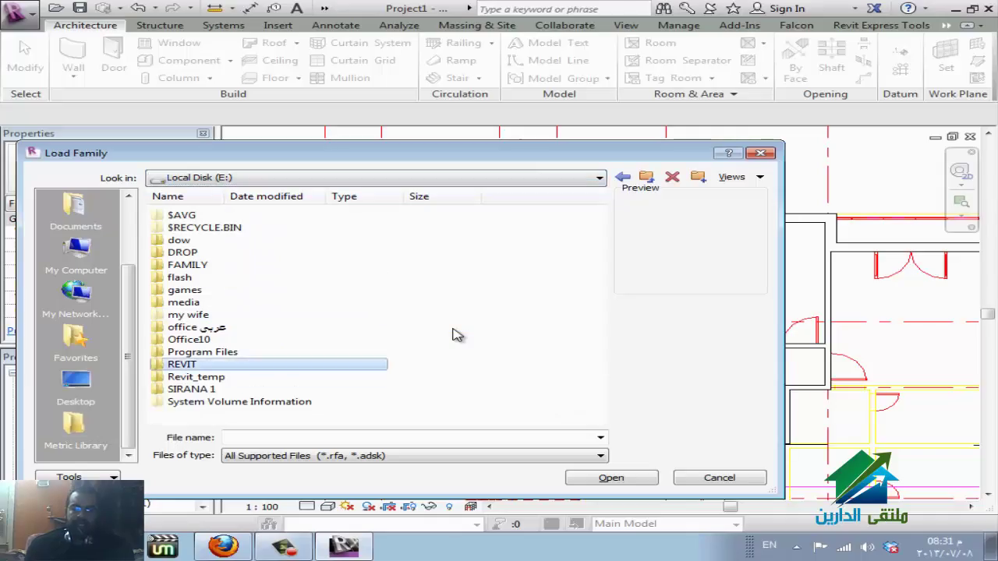
key("Return")
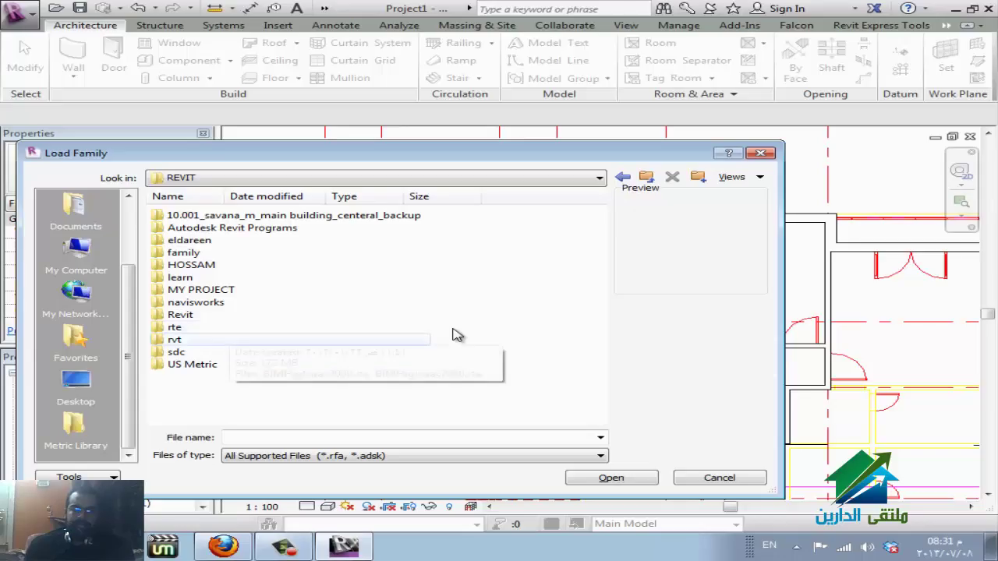
key("f")
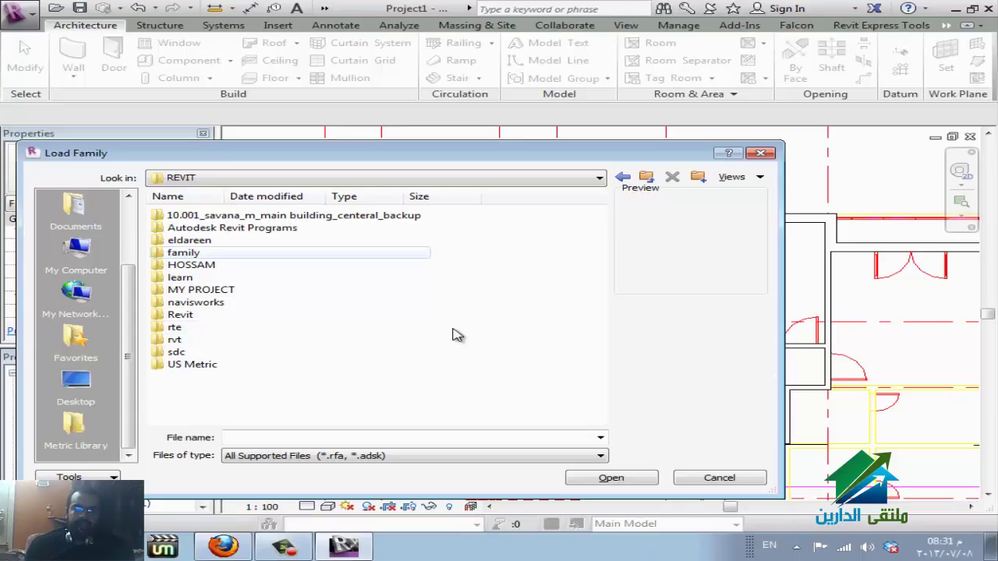
key("Return")
key("Return")
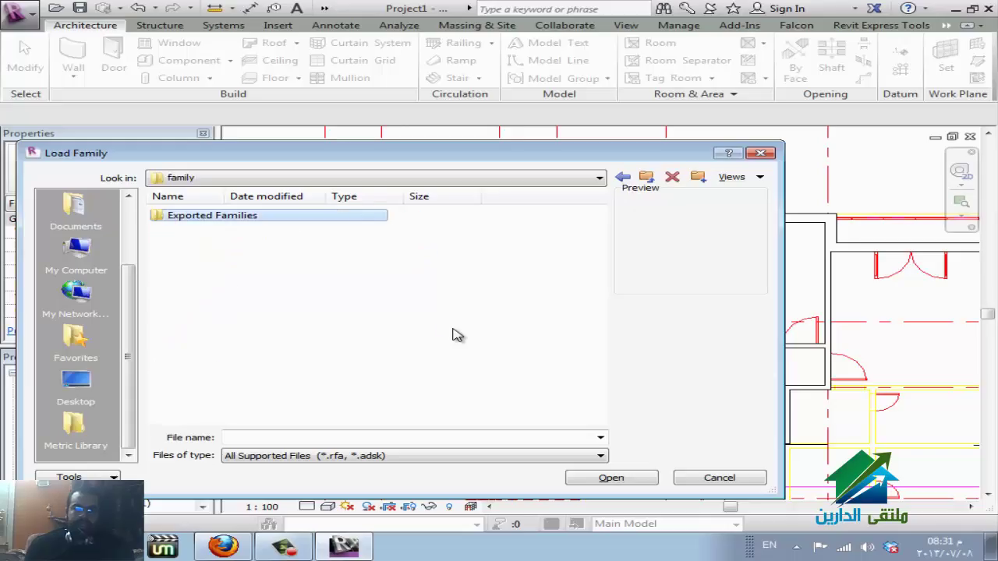
key("Down")
key("Down")
key("Down")
key("Down")
key("Down")
key("Down")
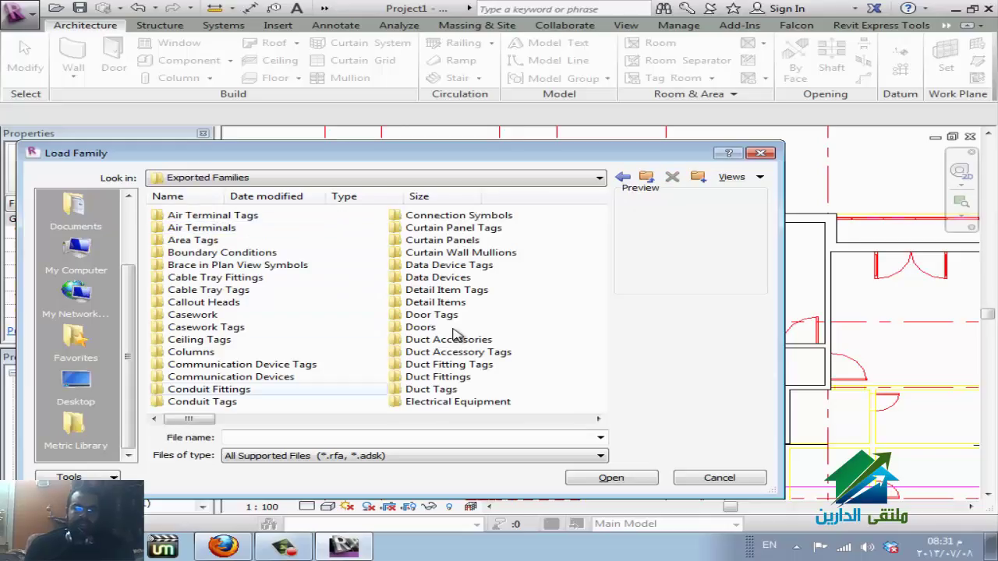
key("Down")
key("Down")
key("Down")
key("Down")
key("Down")
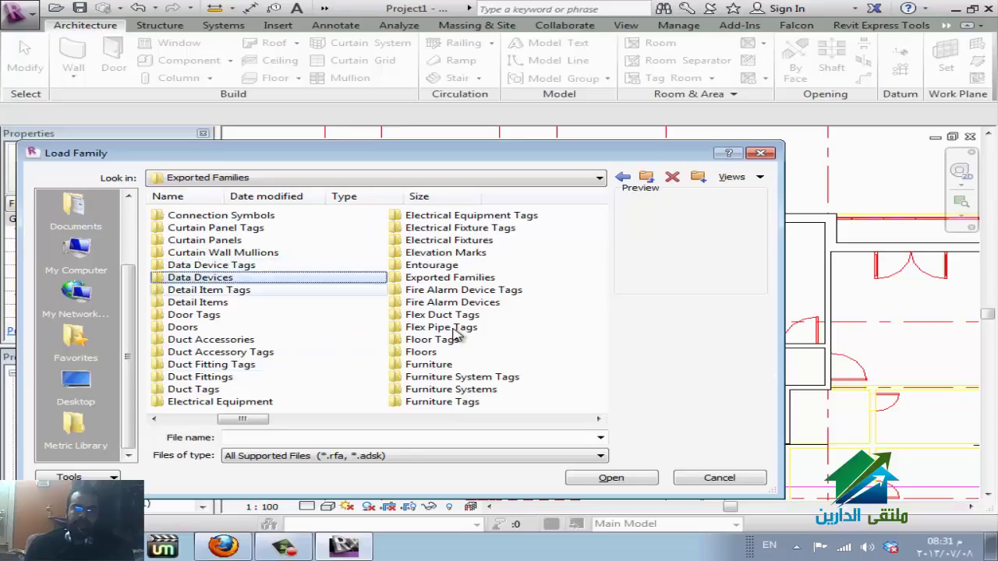
key("Down")
key("Down")
Select M_Single-Flush.rfa in the Doors folder and load it into Project1.
key("Down")
key("Down")
key("Down")
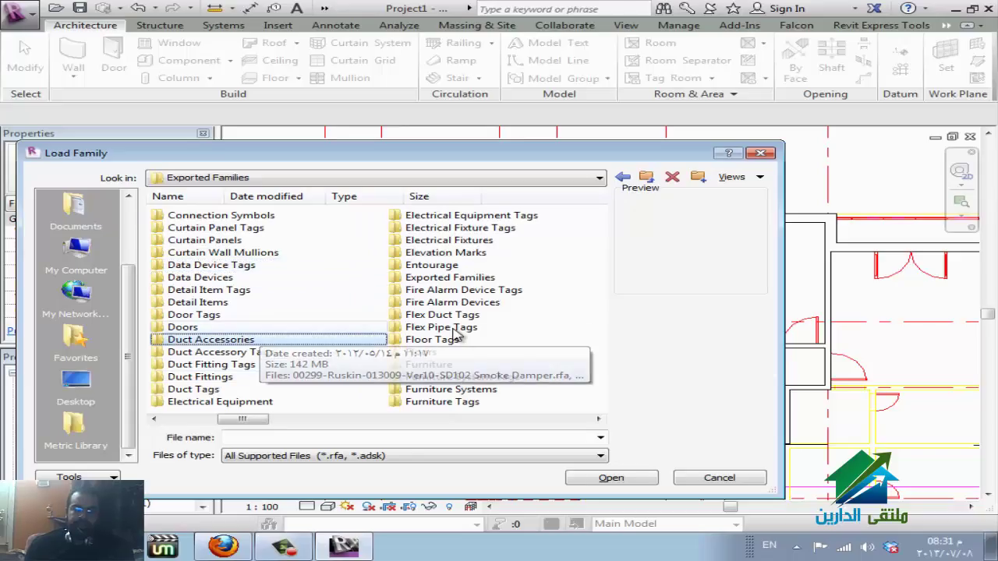
key("Up")
key("Return")
key("Down")
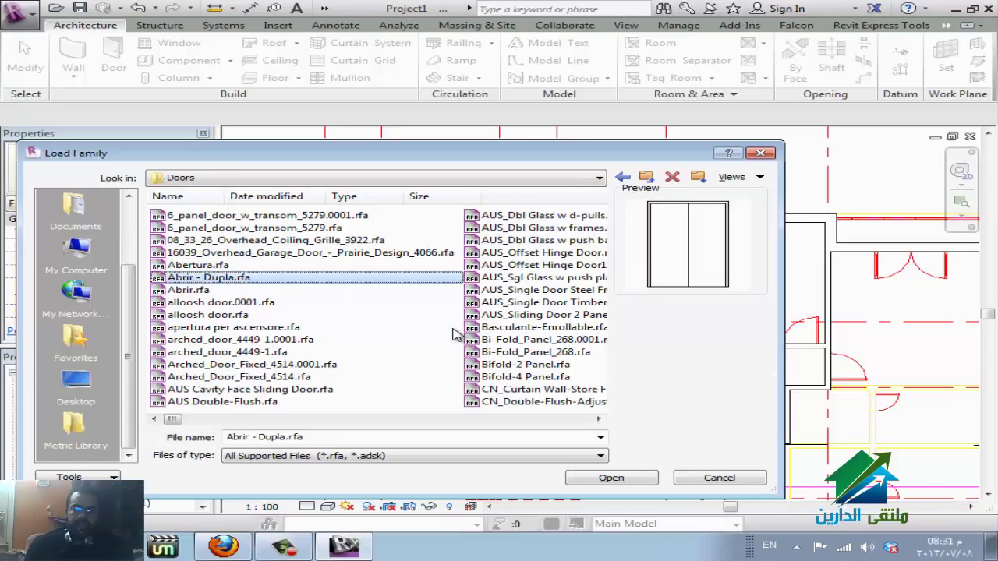
key("Down")
key("Down")
key("Down")
key("Up")
key("Up")
key("d")
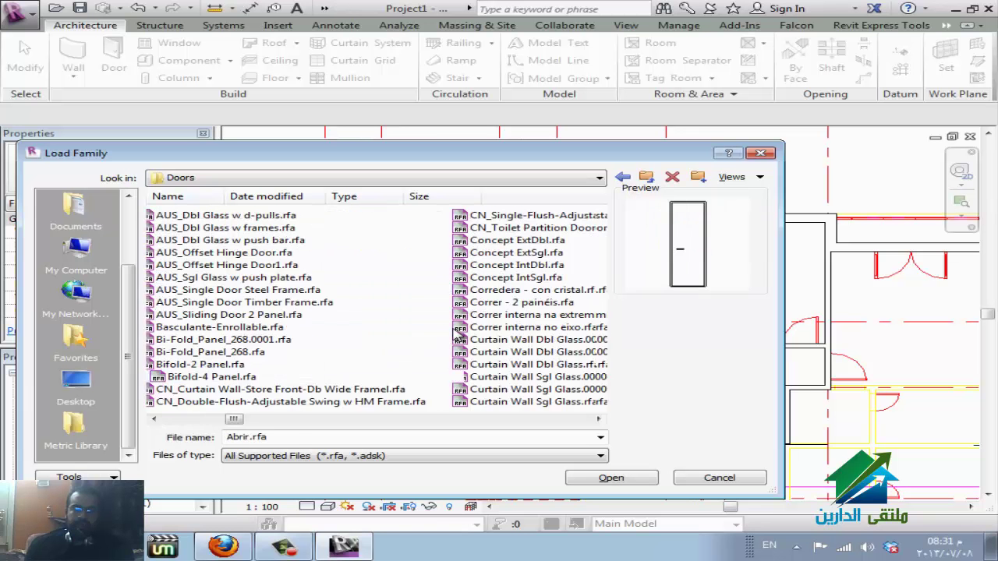
key("Down")
key("Down")
key("Down")
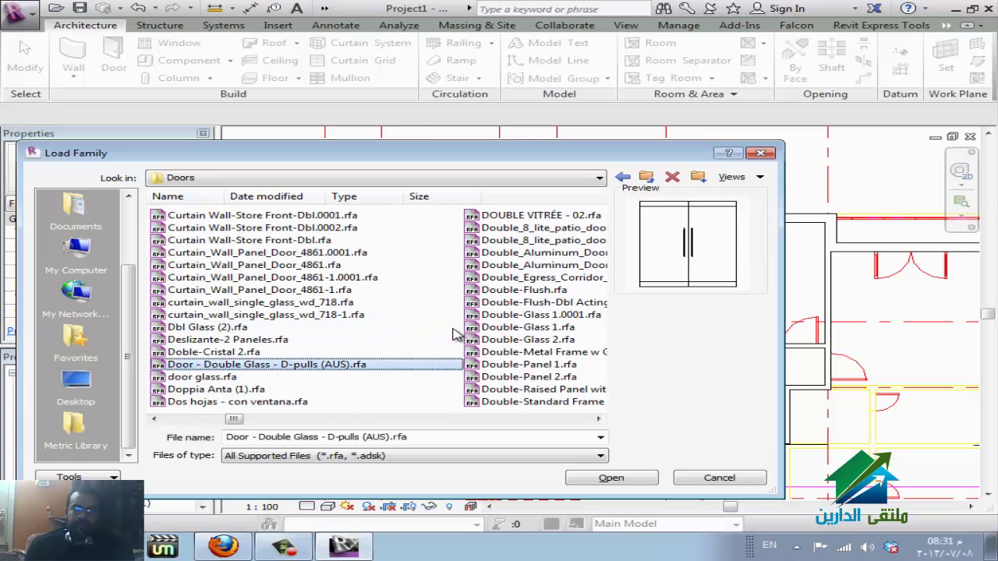
scroll(456, 334, "down", 1)
scroll(456, 334, "down", 1)
scroll(456, 333, "down", 2)
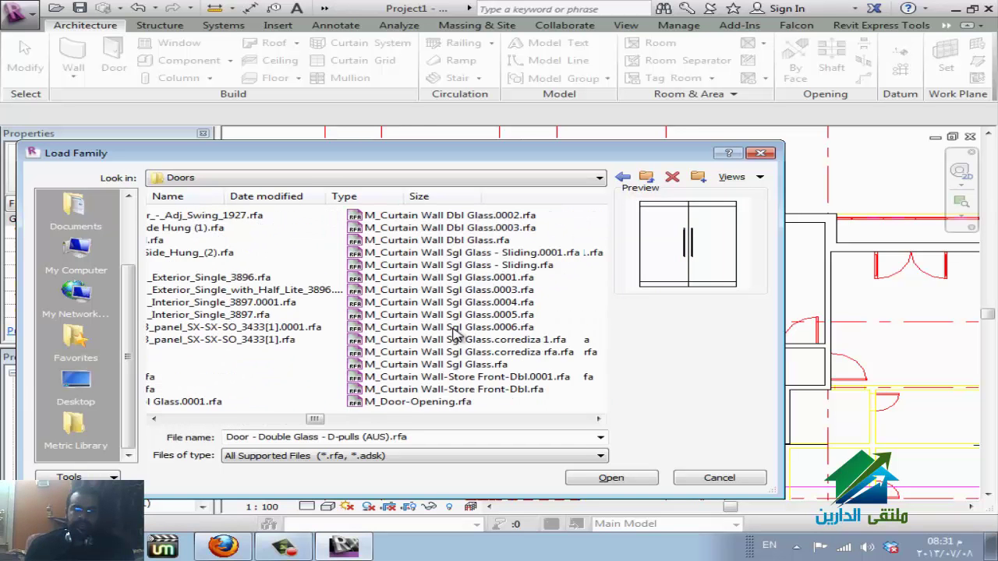
scroll(456, 334, "down", 2)
scroll(456, 333, "down", 2)
key("Up")
key("Up")
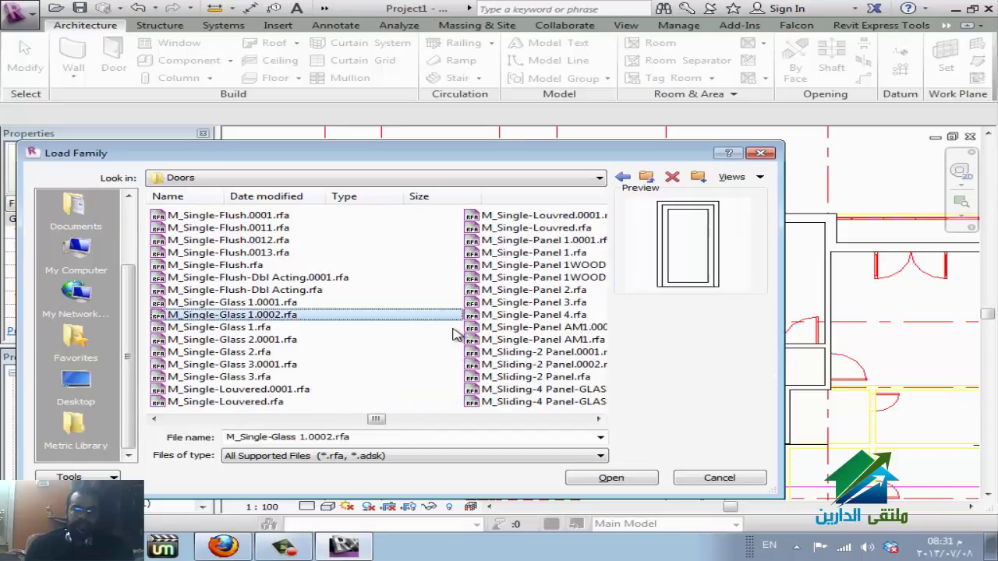
key("Up")
key("Up")
key("Up")
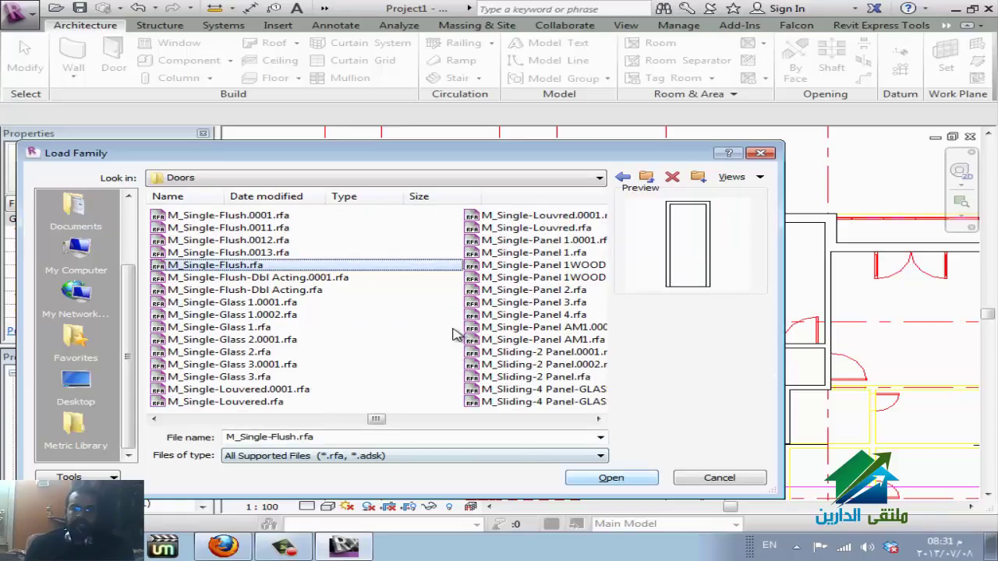
key("Return")
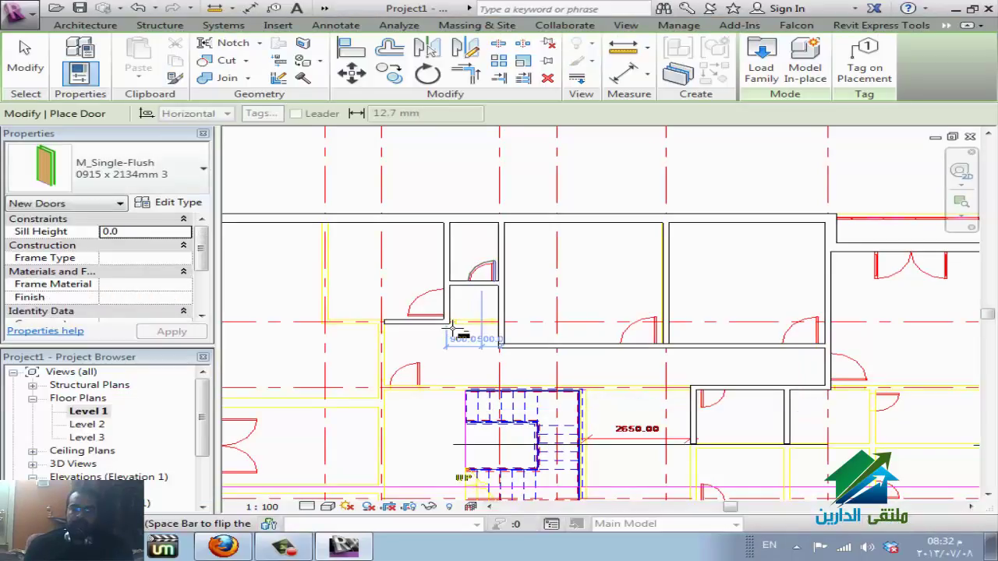
Zoom in and place an M_Single-Flush 0915 x 2134mm door in the Level 1 wall.
scroll(453, 329, "up", 2)
scroll(453, 329, "up", 1)
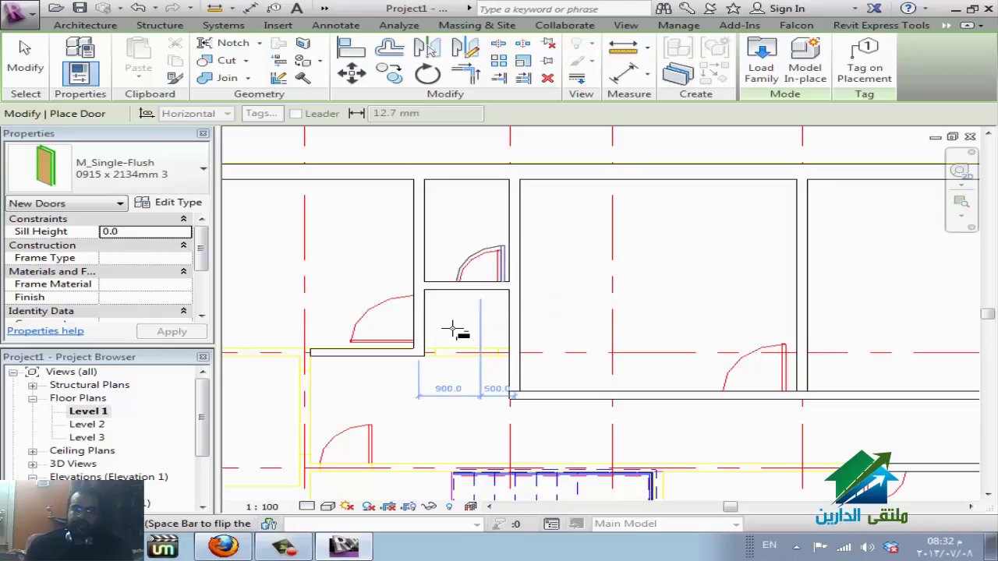
left_click(453, 329)
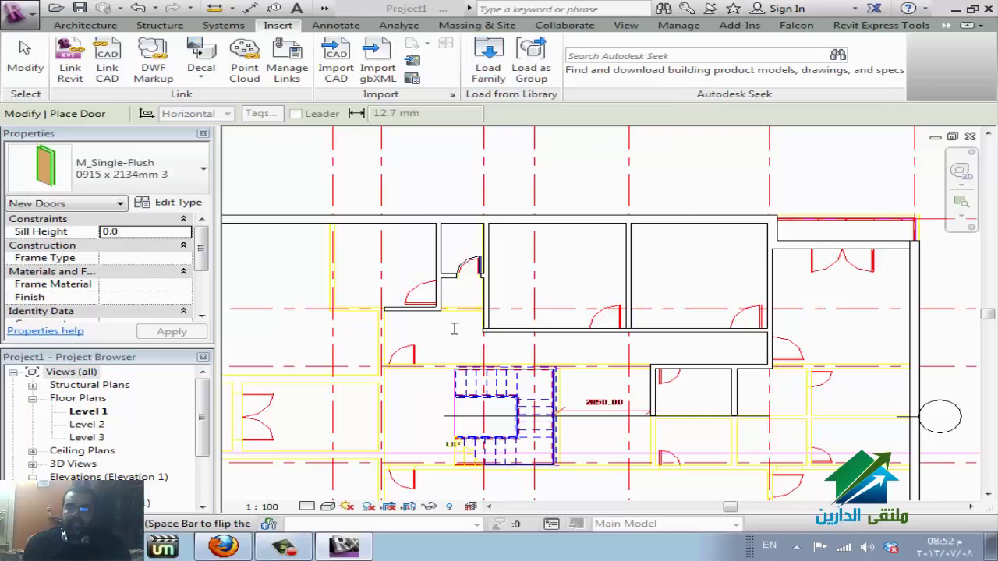
Exit the Place Door command and clear the Autodesk Seek search text.
key("Escape")
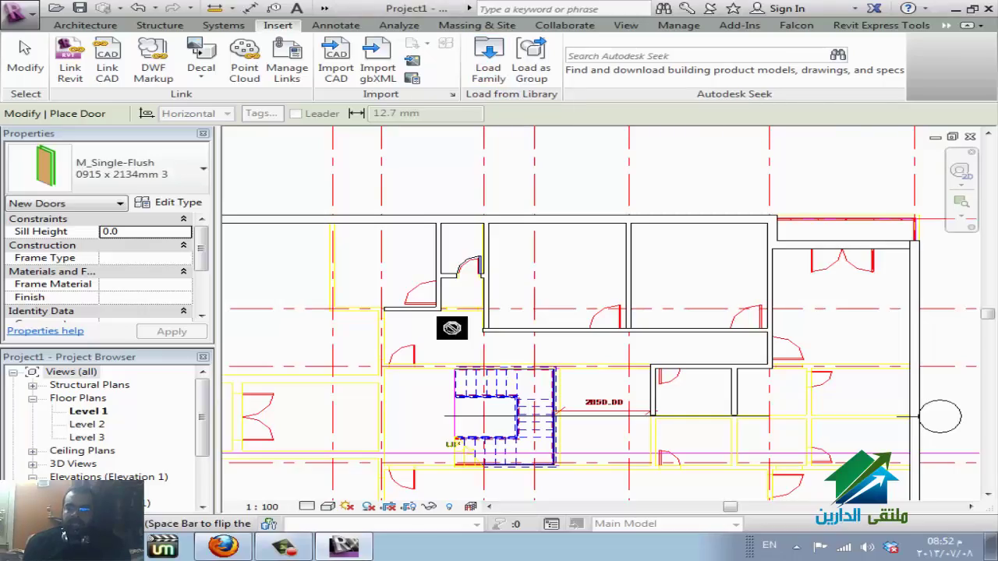
key("F9")
type("door")
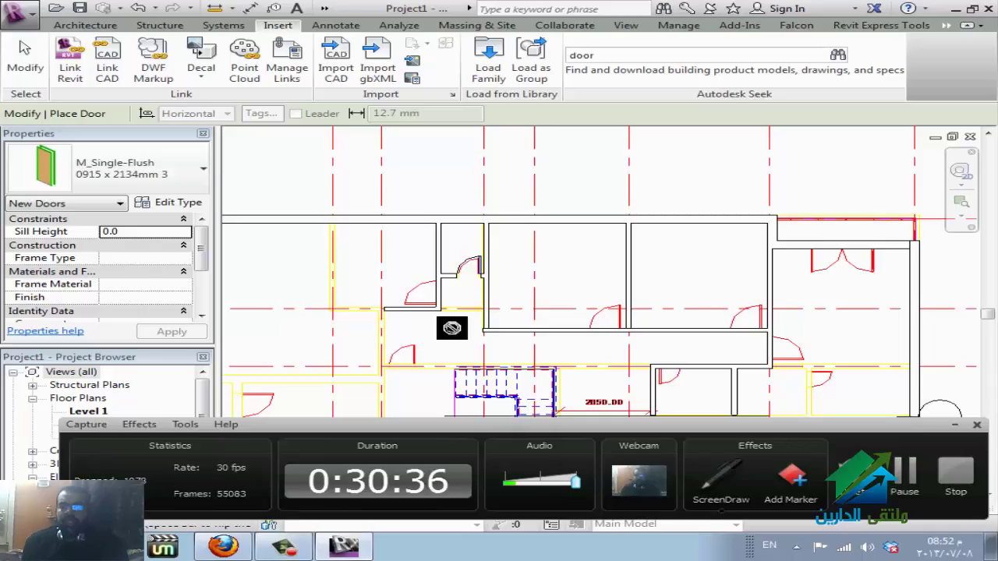
key("Escape")
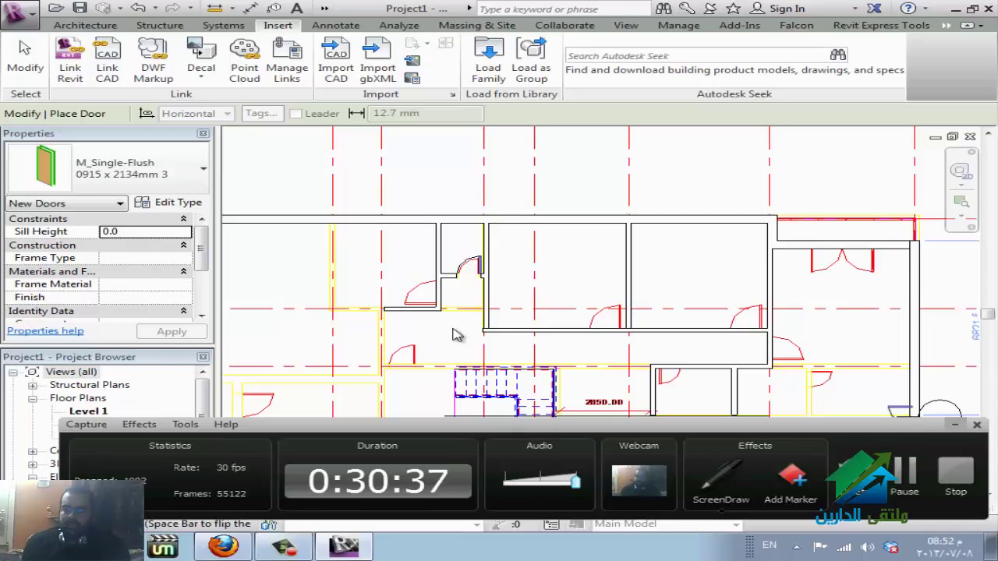
key("F9")
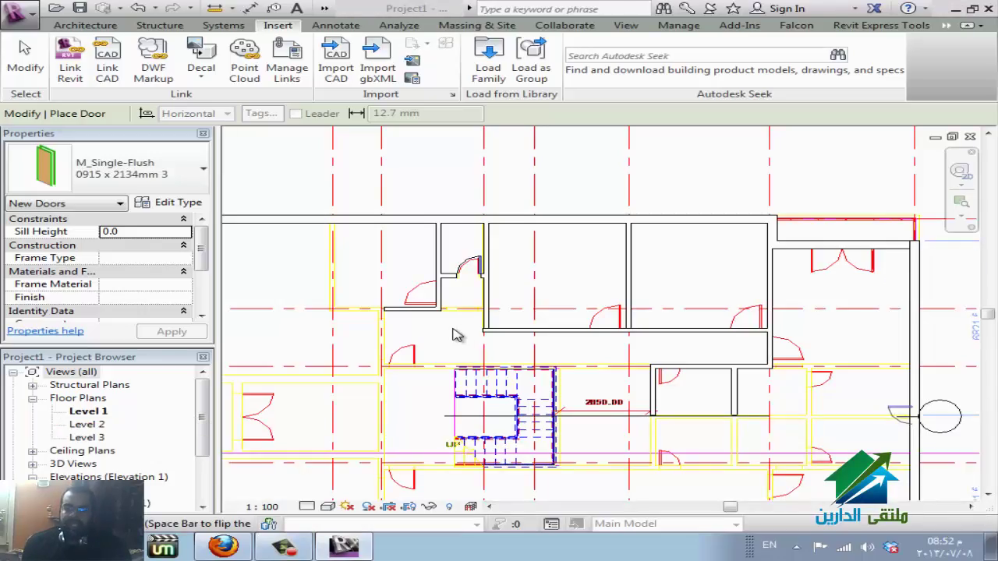
key("Escape")
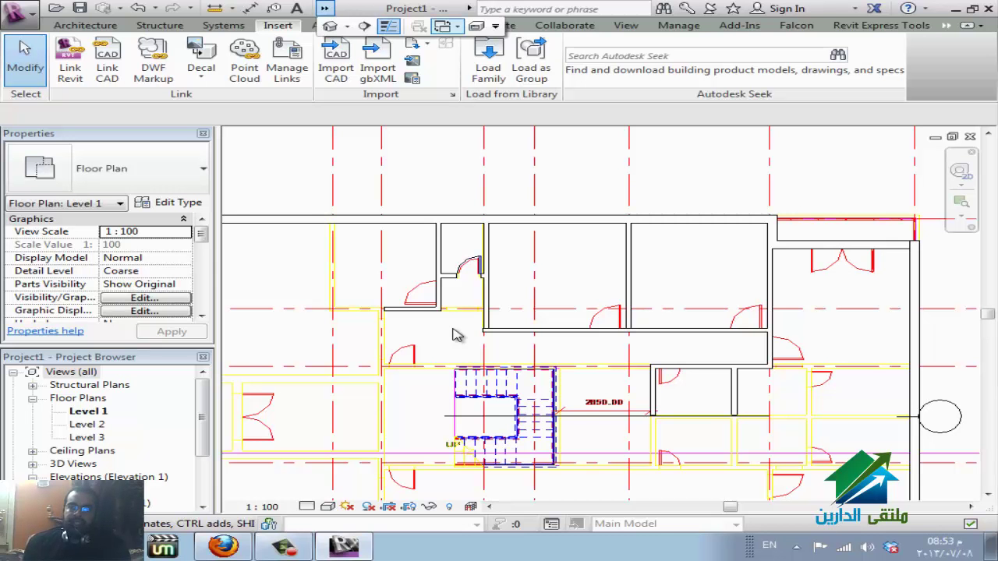
Select the Single-Flush Vision 36" x 84" door in ELDAREEN, copy it, and return to Project1.
key("Return")
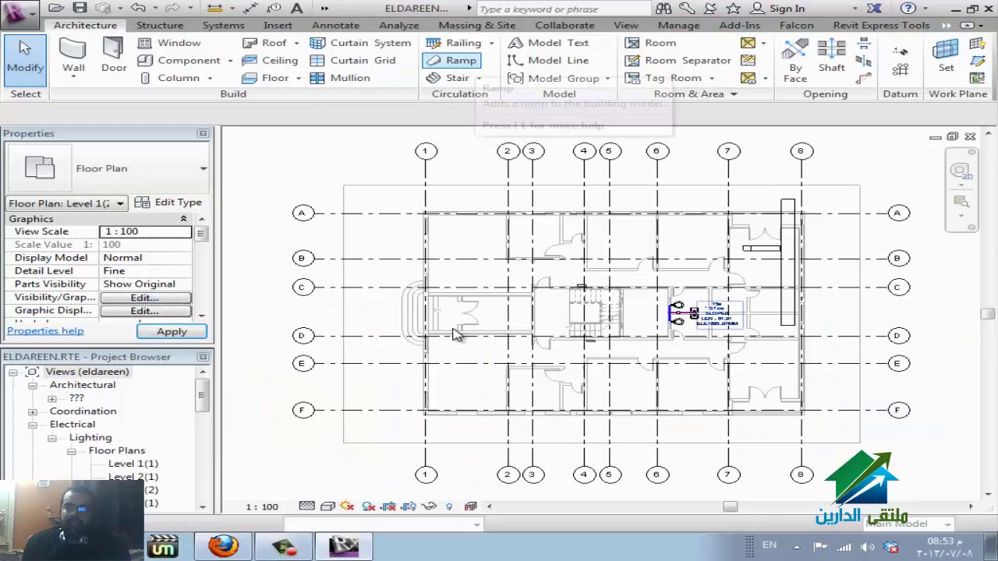
scroll(456, 333, "up", 5)
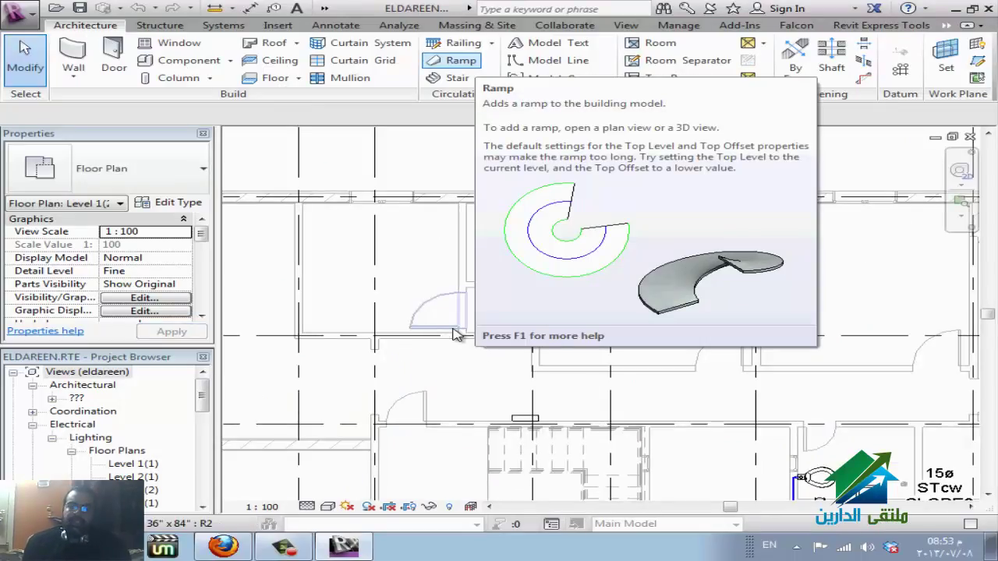
left_click(456, 334)
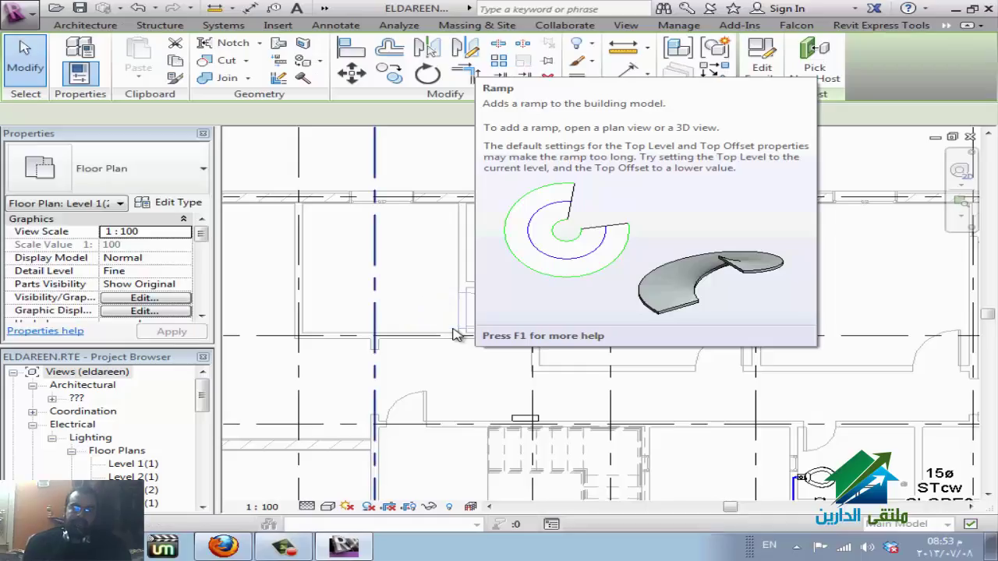
left_click(456, 334)
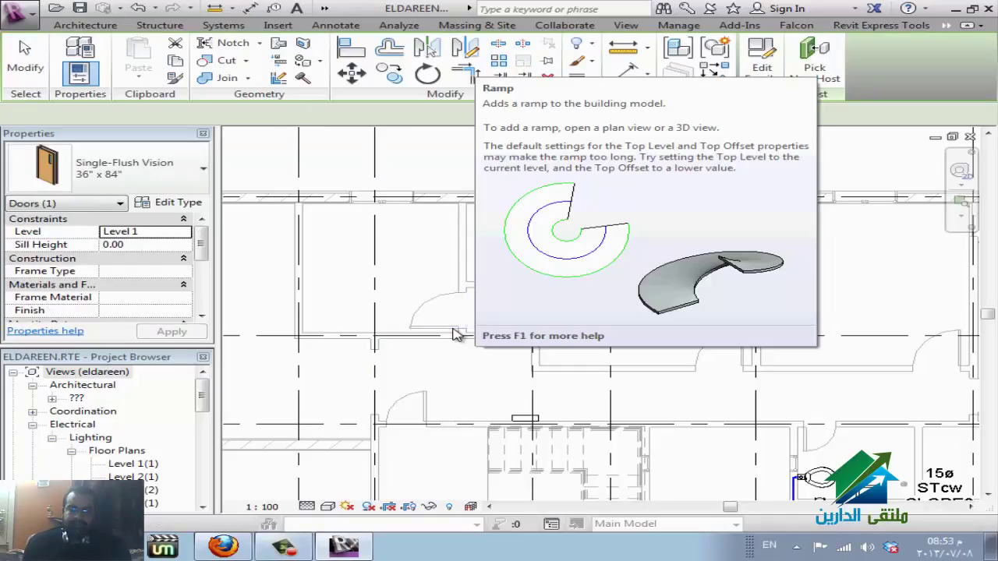
left_click(456, 333)
left_click(456, 334)
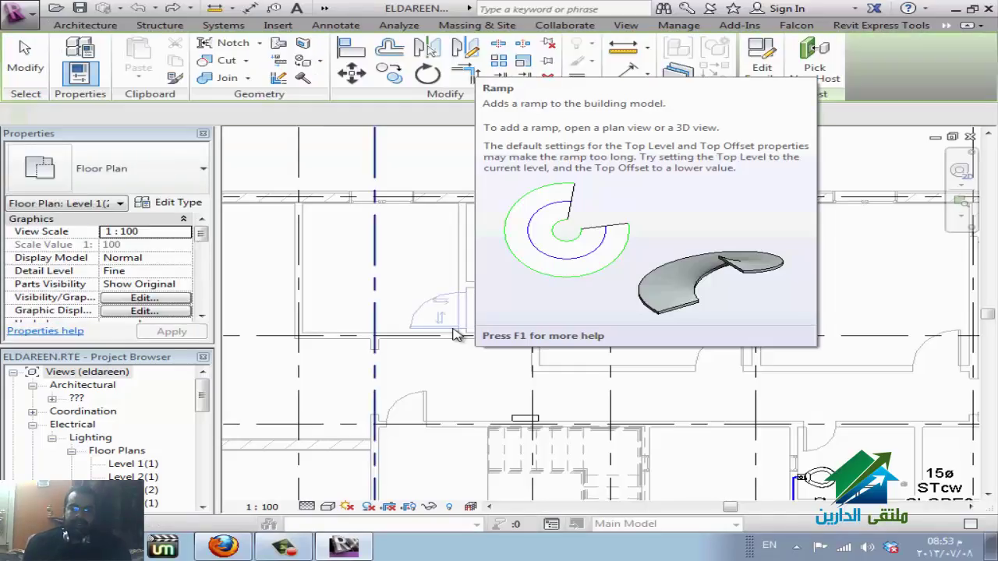
left_click(456, 333)
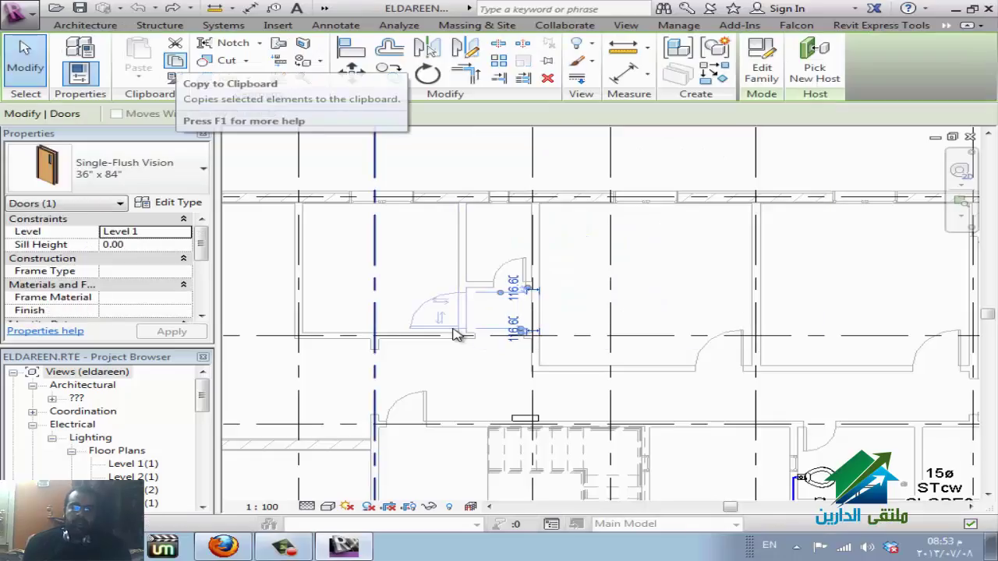
key("ctrl+c")
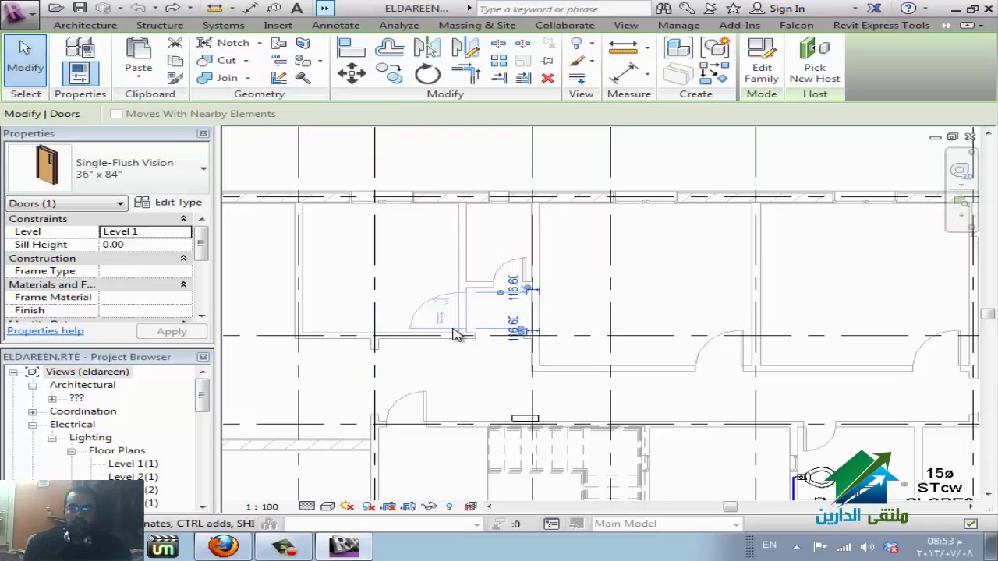
key("ctrl+Tab")
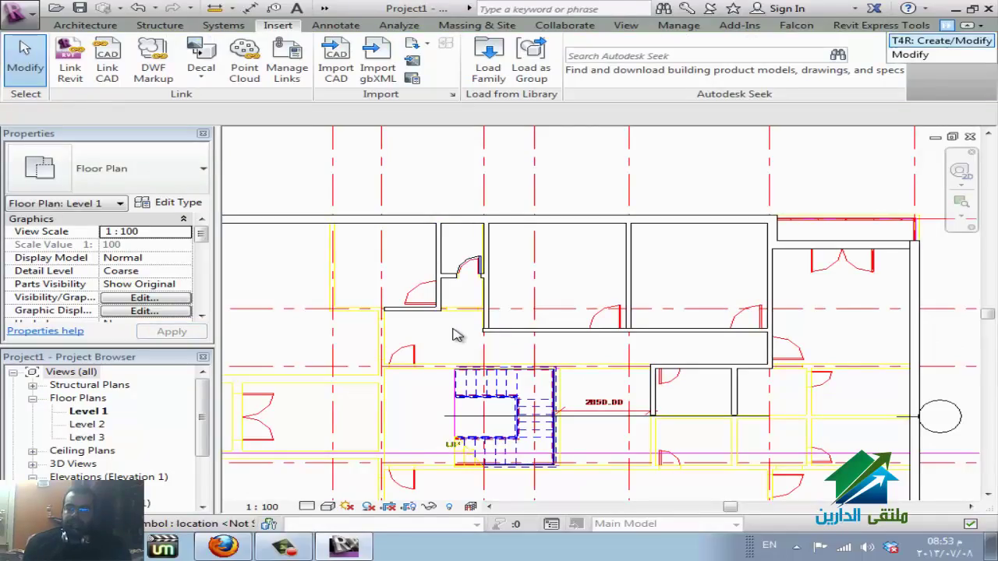
Paste the copied 36" x 84" door and set it in the wall beside the upper-left room.
key("Escape")
key("ctrl+v")
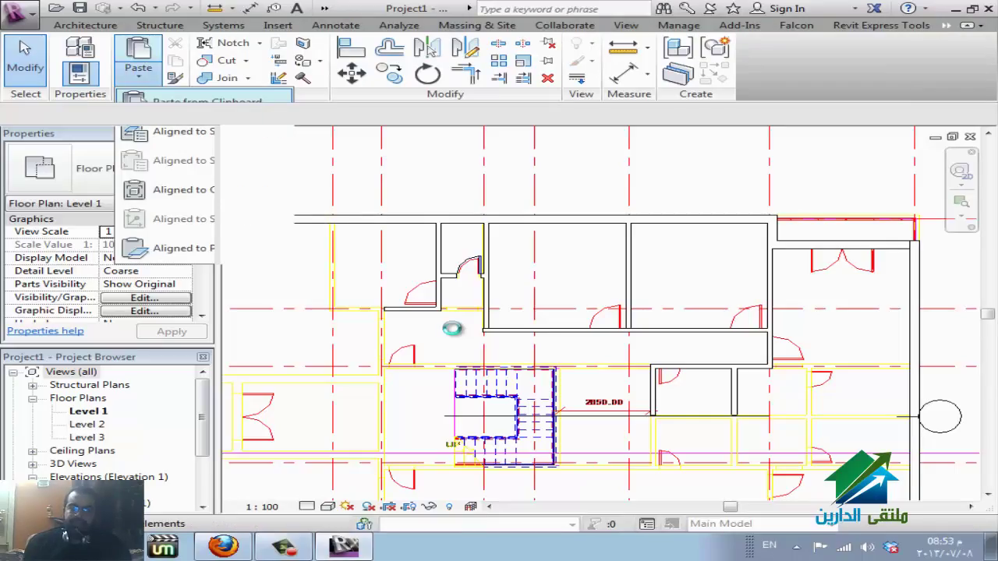
key("Return")
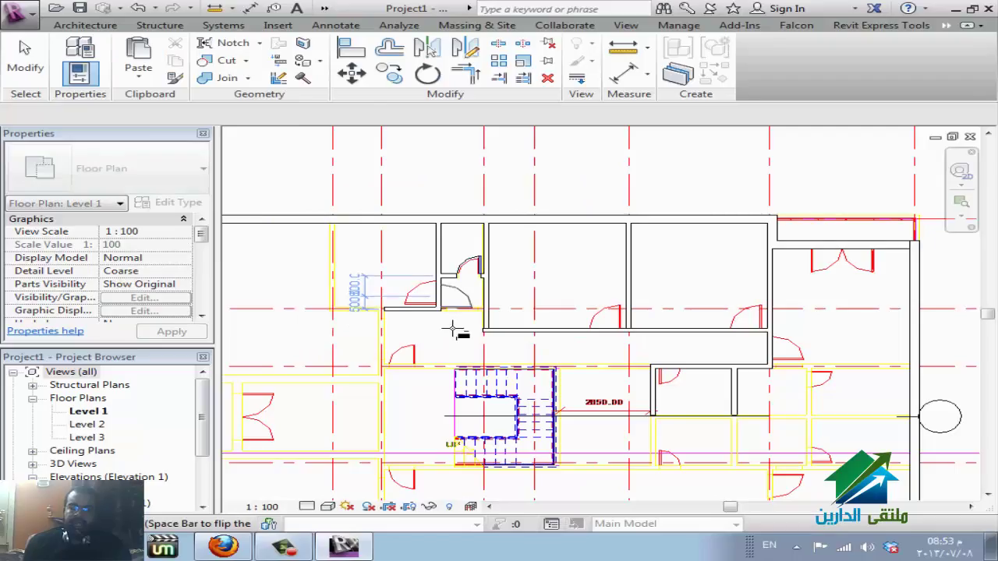
scroll(452, 331, "up", 2)
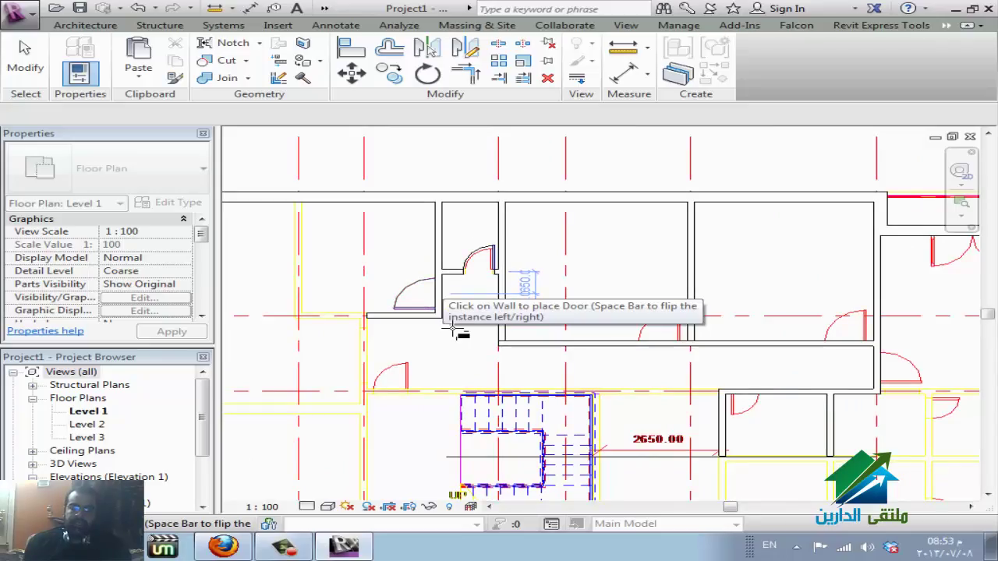
left_click(452, 331)
key("Escape")
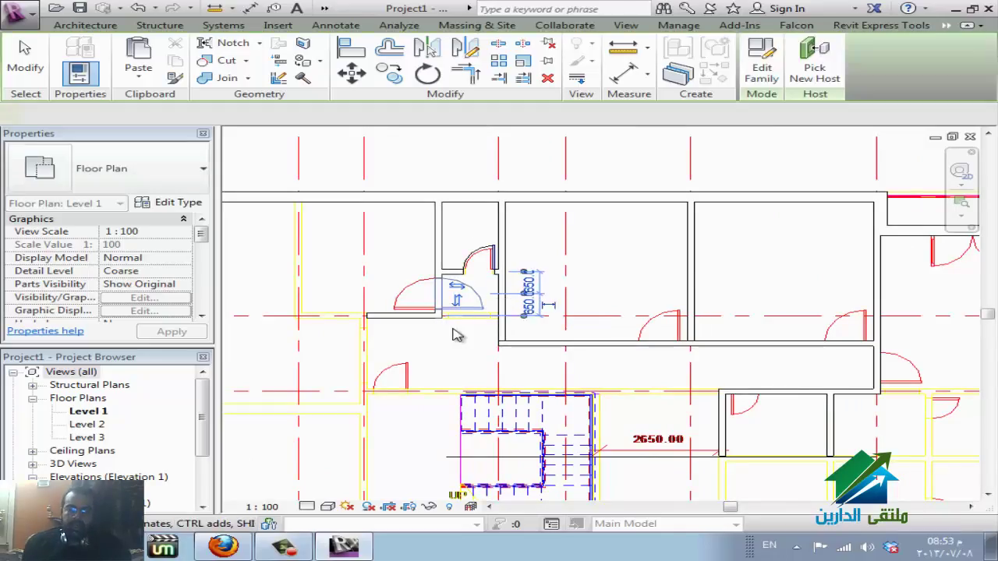
key("Escape")
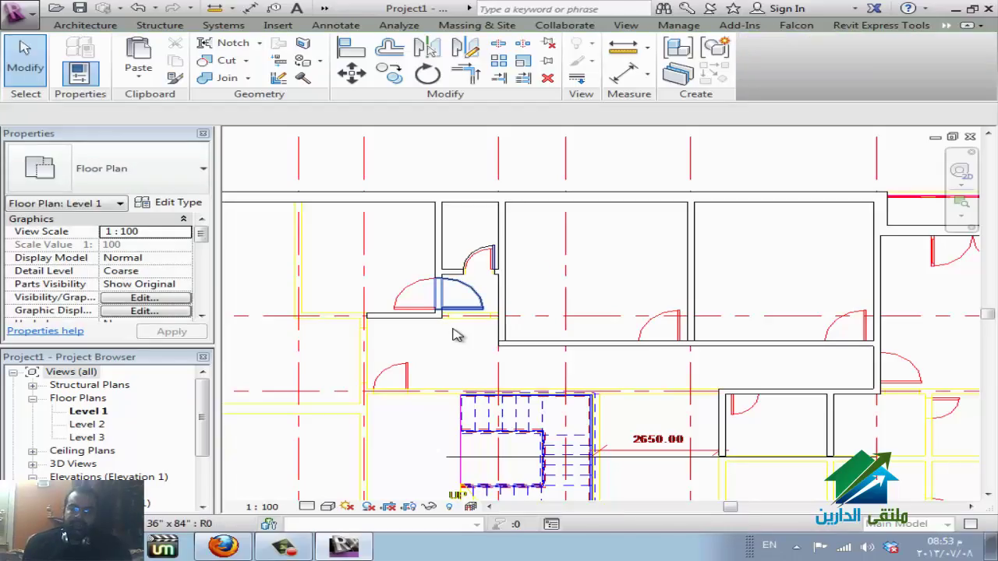
Select the small upper-left door and flip its swing with Space.
left_click(457, 335)
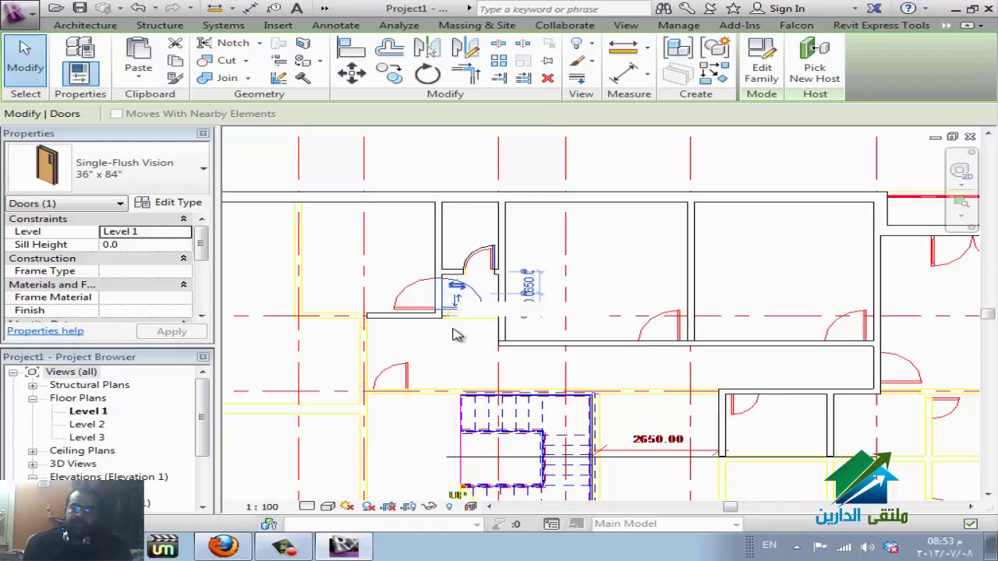
key("space")
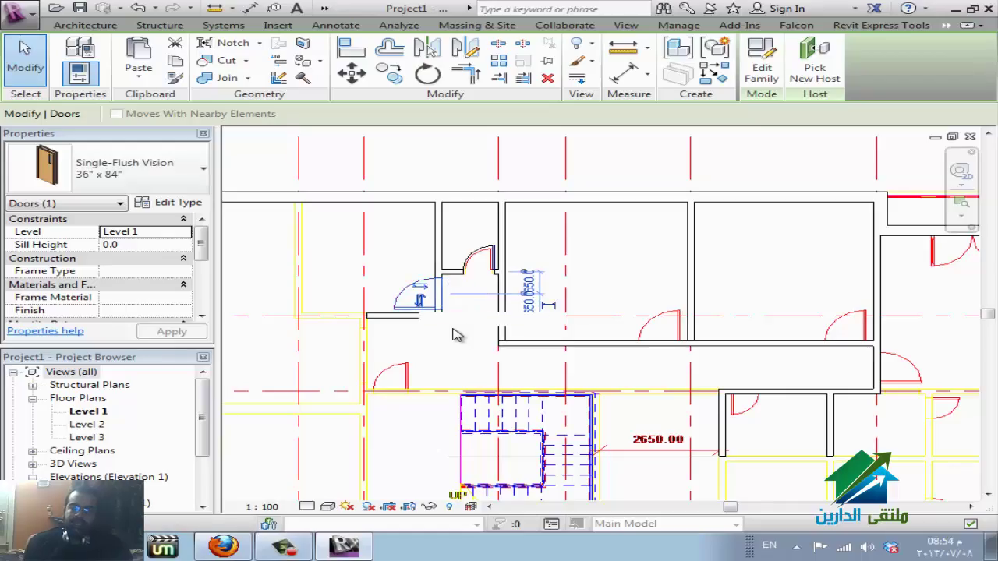
key("space")
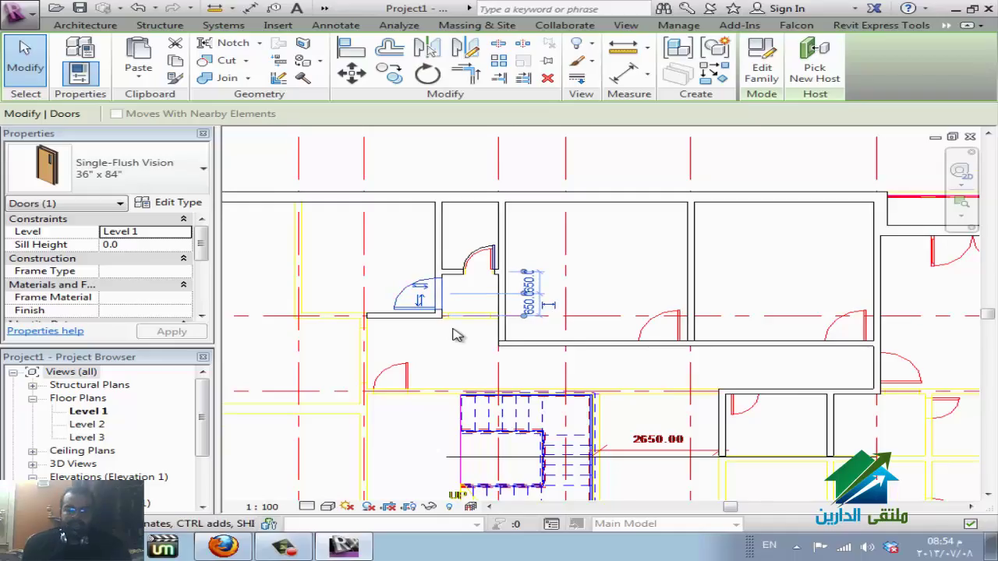
scroll(458, 336, "up", 2)
scroll(457, 336, "up", 1)
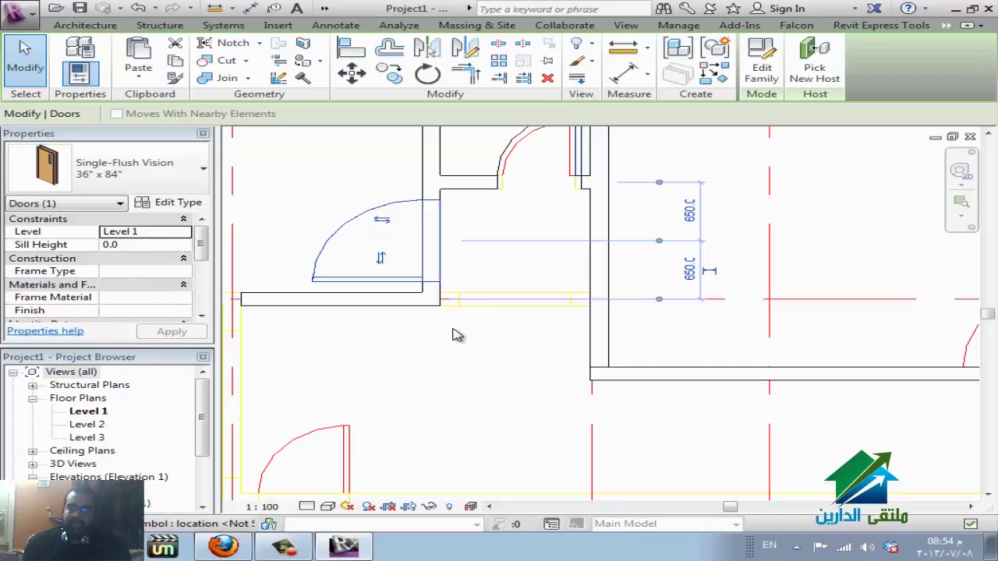
Change the door's temporary dimension to 600, then back to 650, and deselect it.
left_click(706, 270)
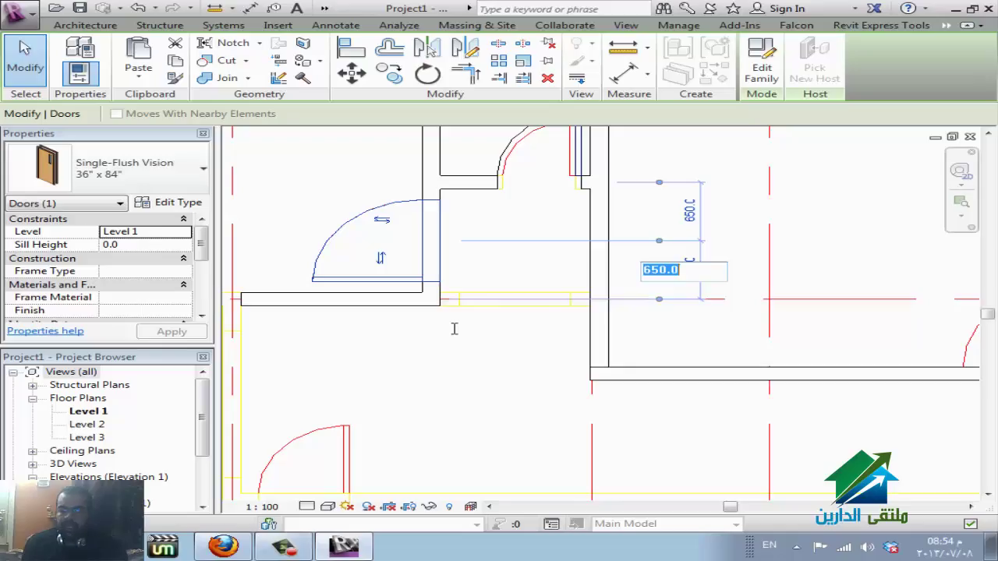
type("600")
key("Return")
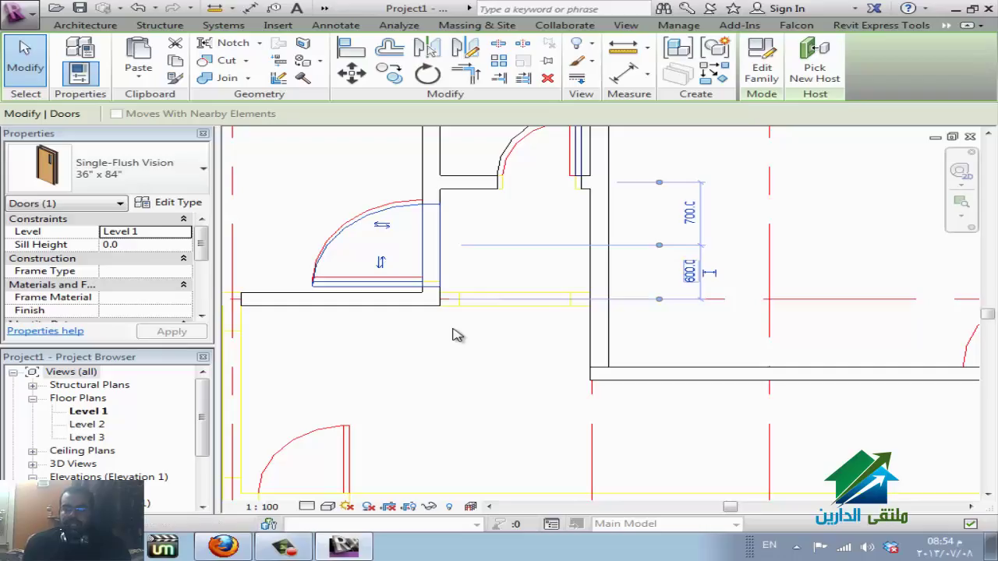
left_click(661, 271)
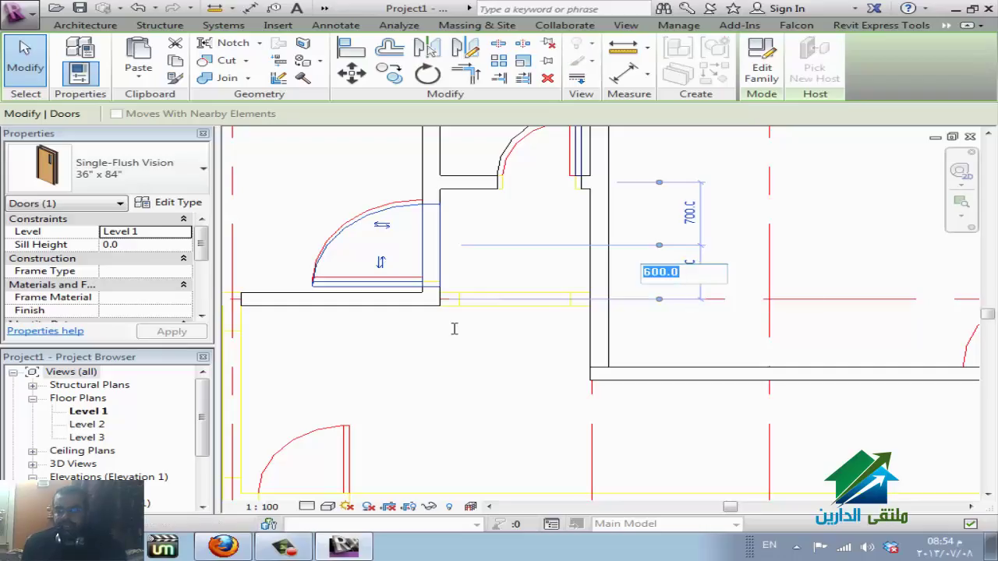
type("650")
key("Return")
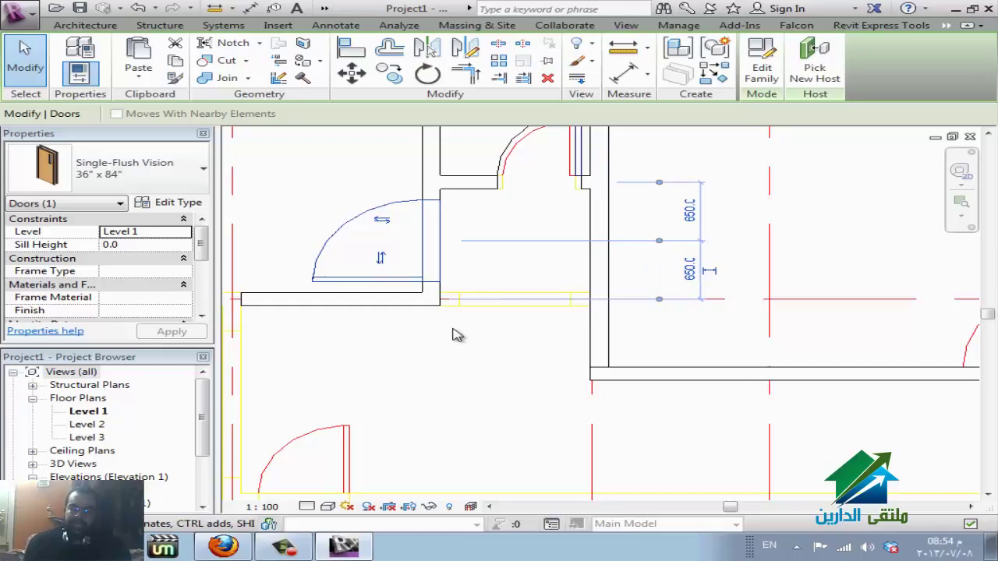
left_click(456, 333)
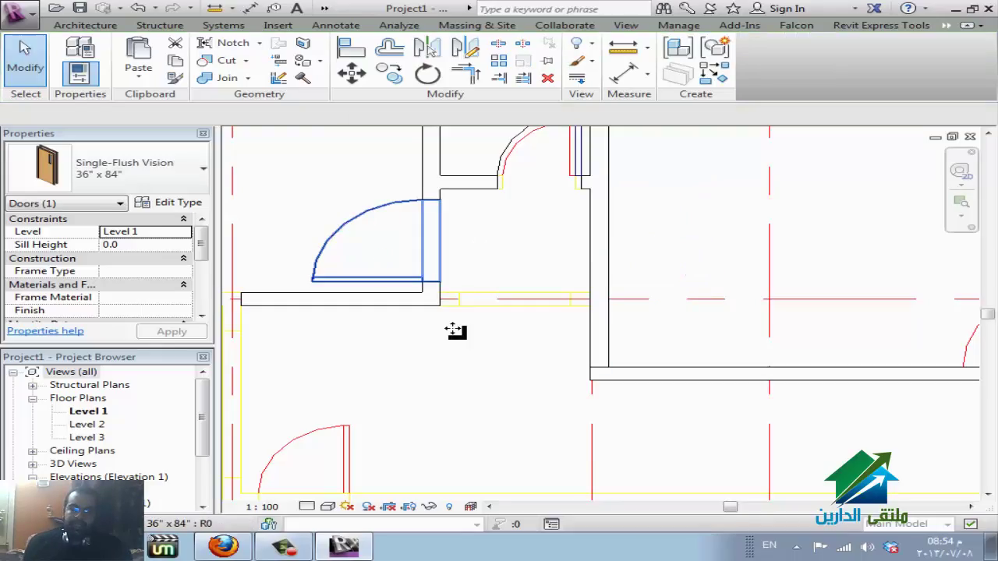
left_click(456, 332)
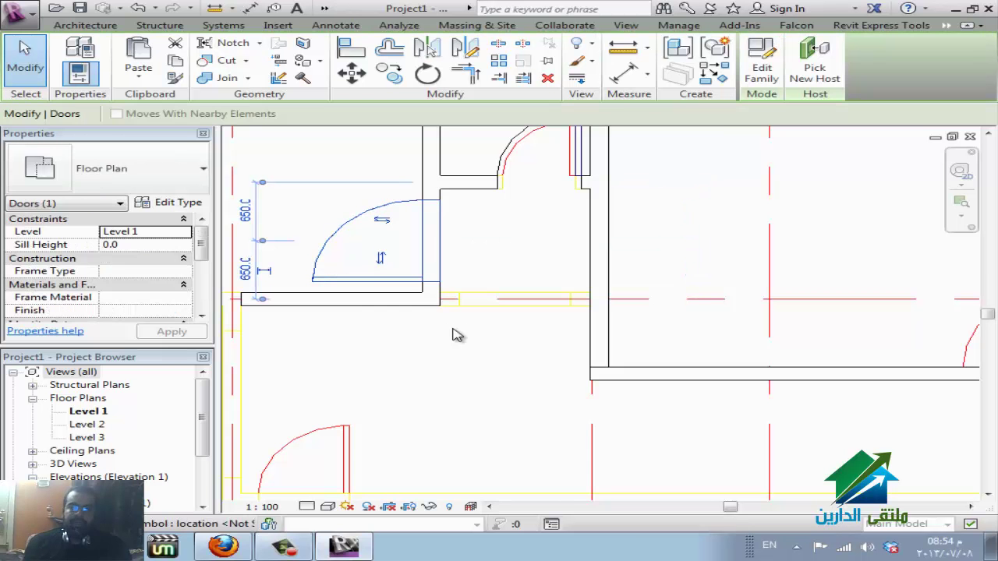
scroll(456, 334, "down", 3)
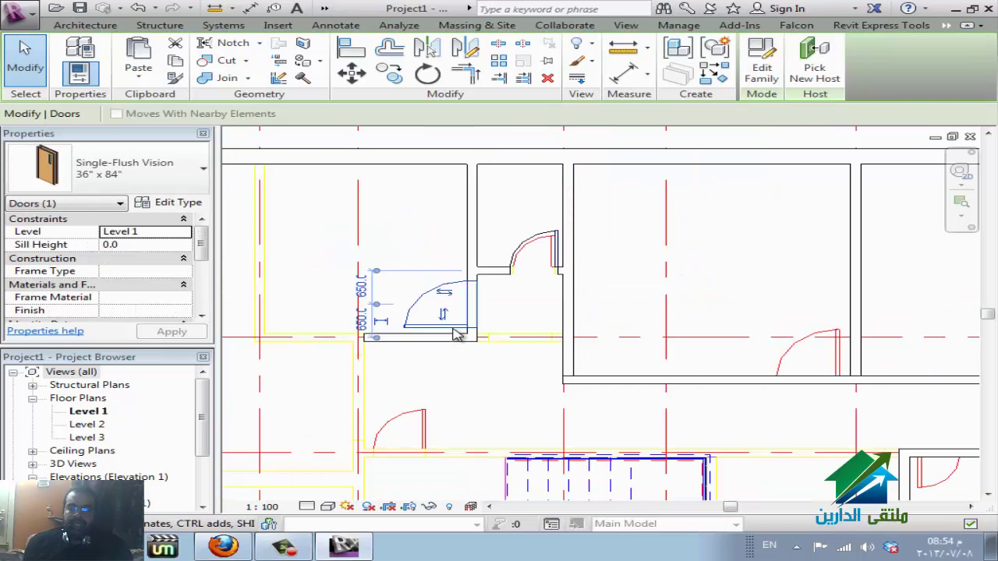
key("Escape")
scroll(456, 333, "down", 2)
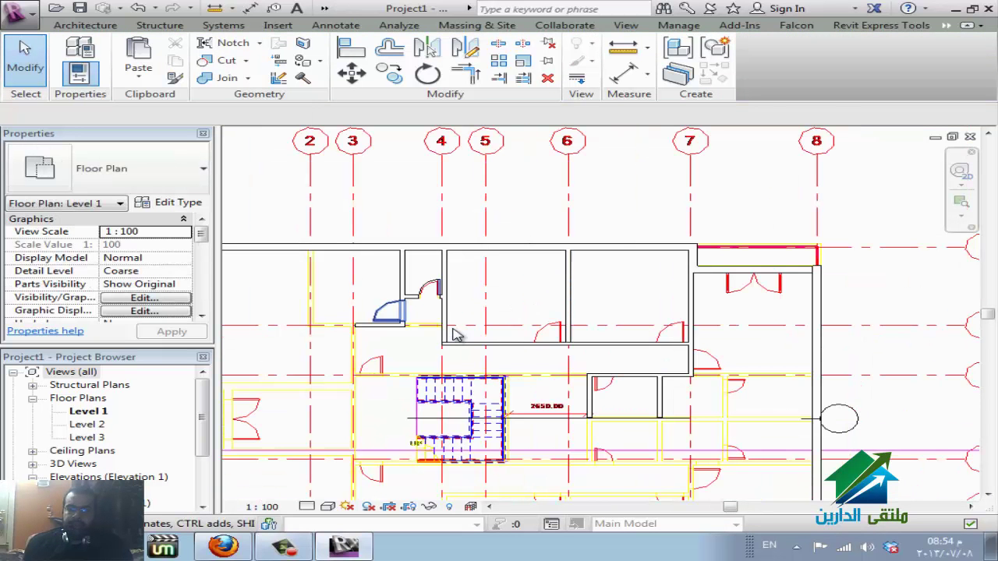
scroll(456, 333, "up", 2)
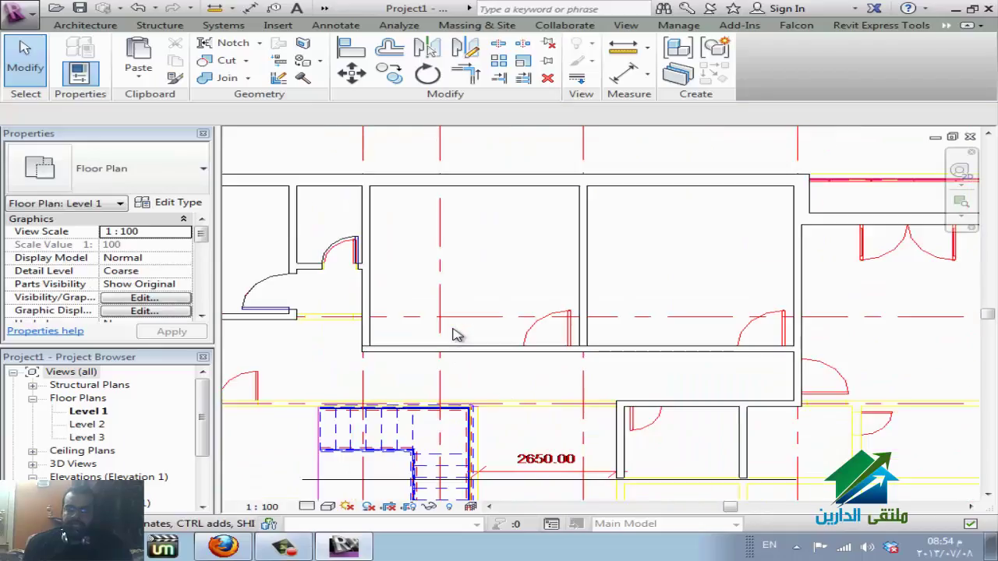
scroll(456, 333, "down", 1)
scroll(456, 334, "down", 1)
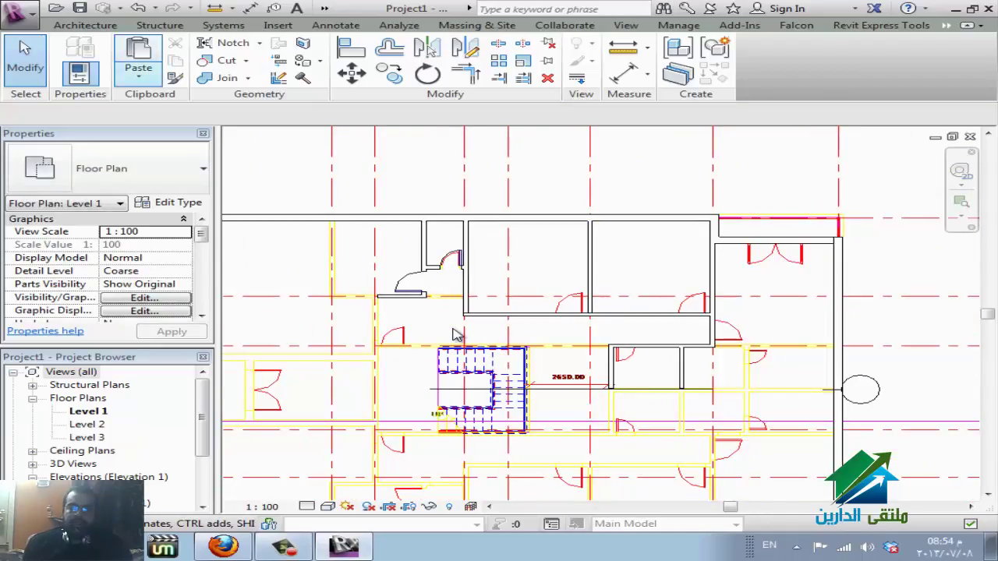
Start the Window tool, agree to load a family, and browse to E:\REVIT\family\Exported Families\Windows.
left_click(85, 25)
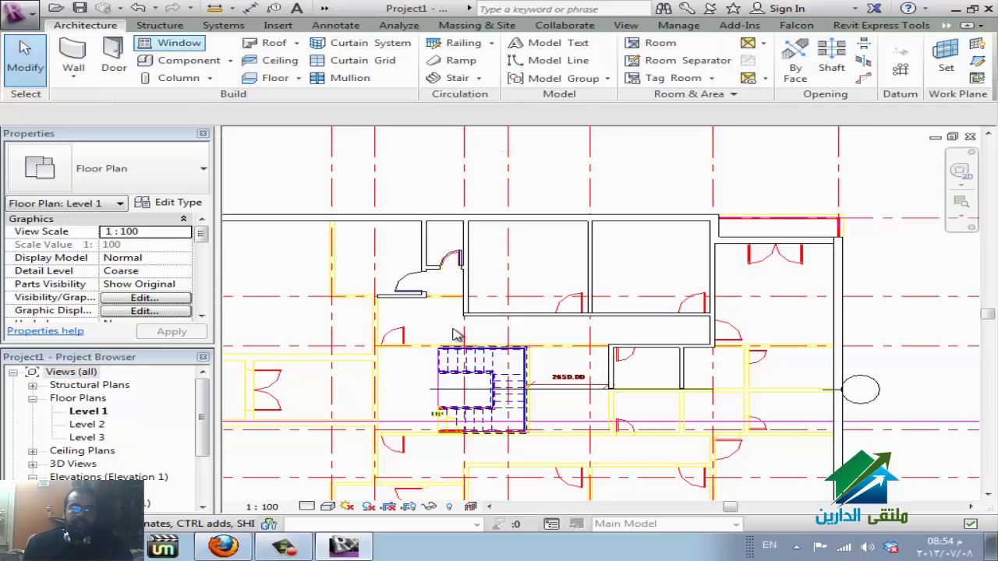
key("Return")
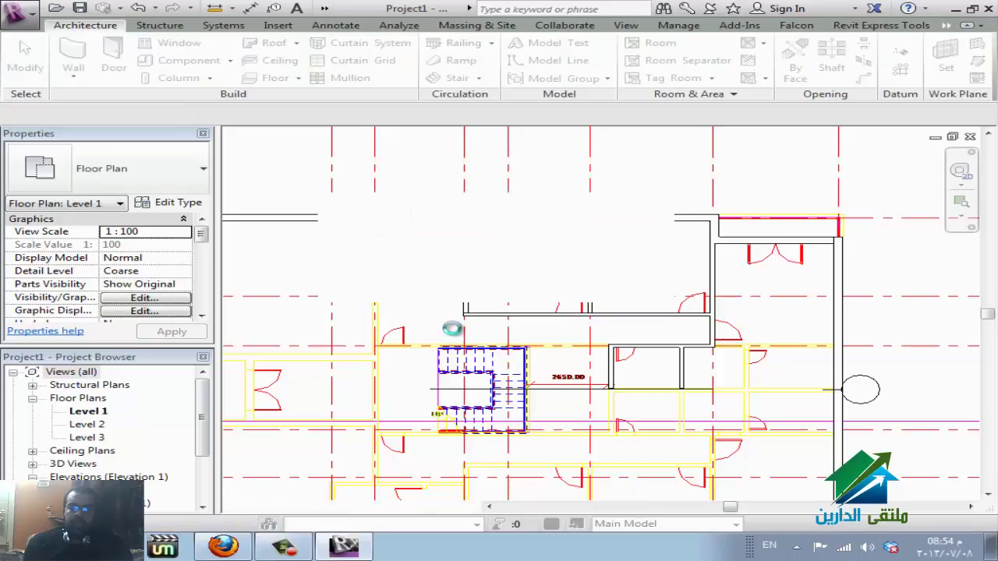
key("F4")
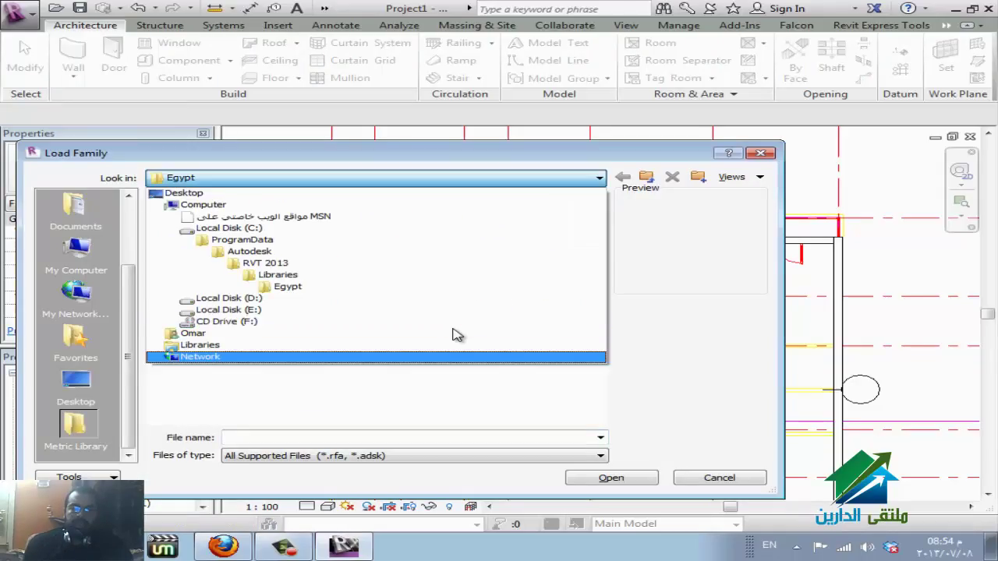
key("Down")
key("Down")
key("Return")
key("r")
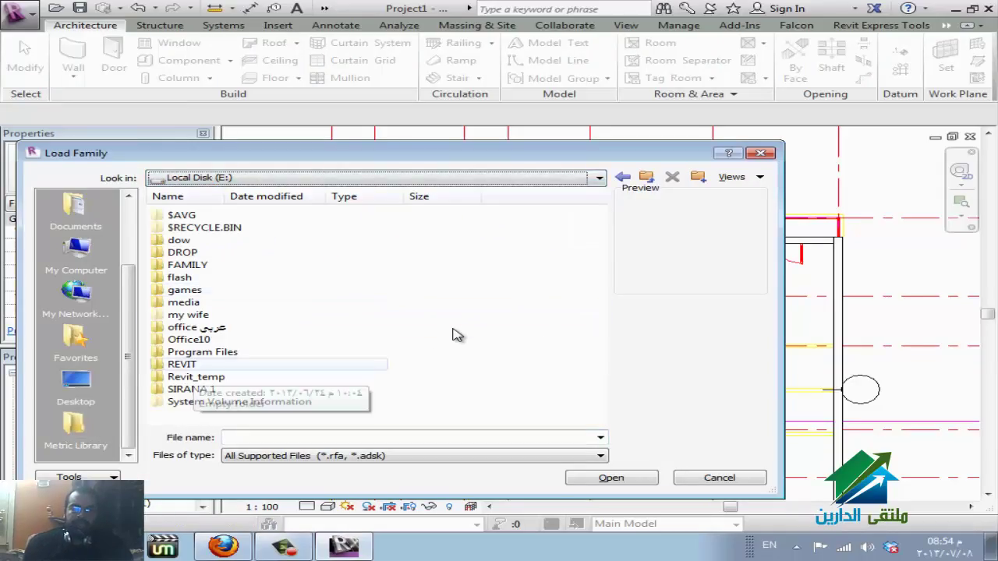
key("Return")
key("f")
key("Return")
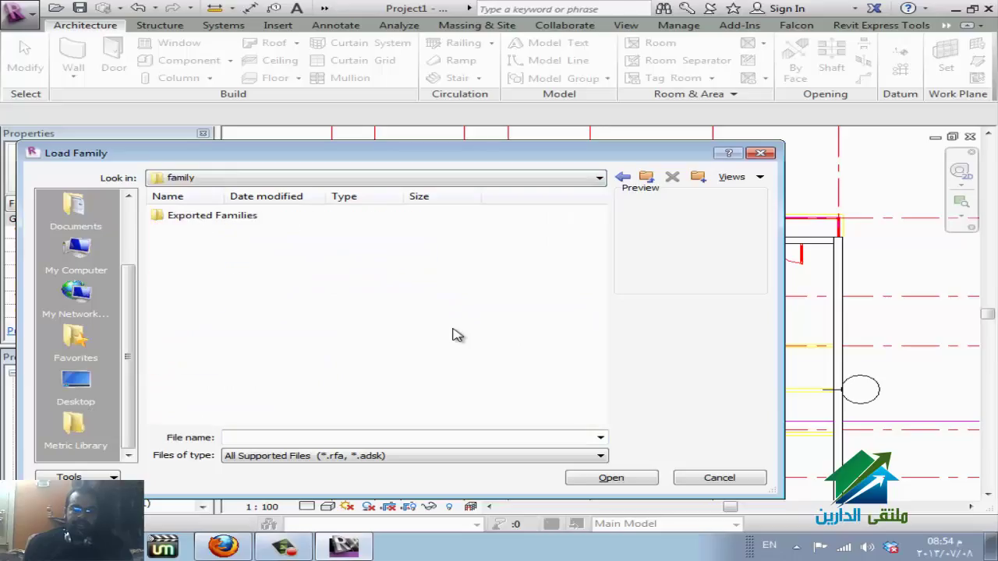
key("e")
key("Return")
key("w")
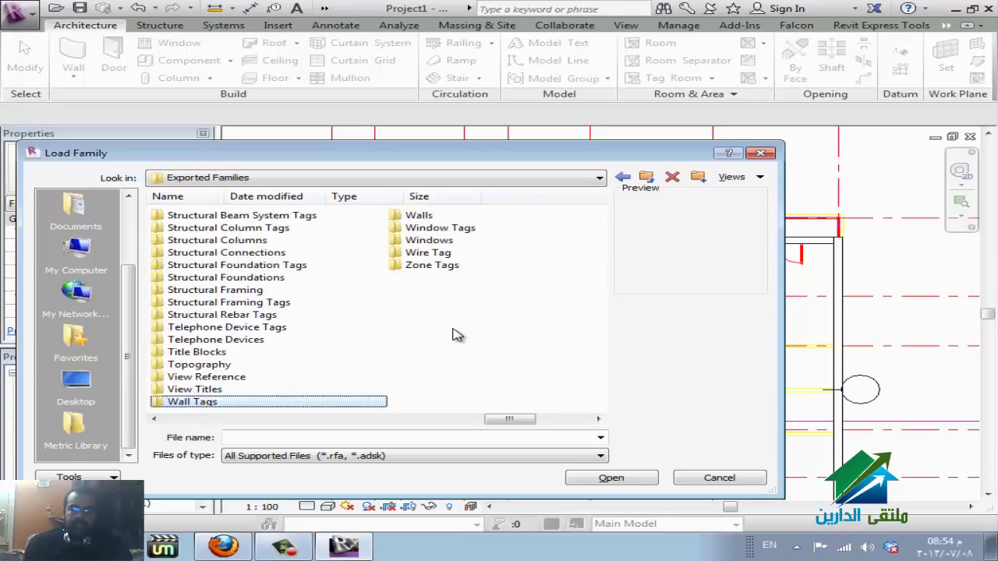
key("w")
key("w")
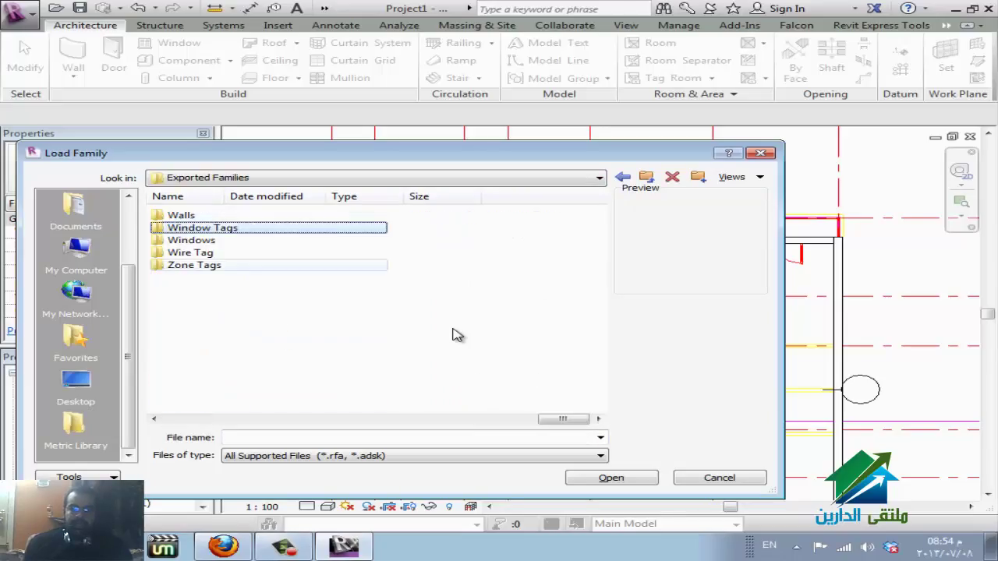
key("w")
key("Return")
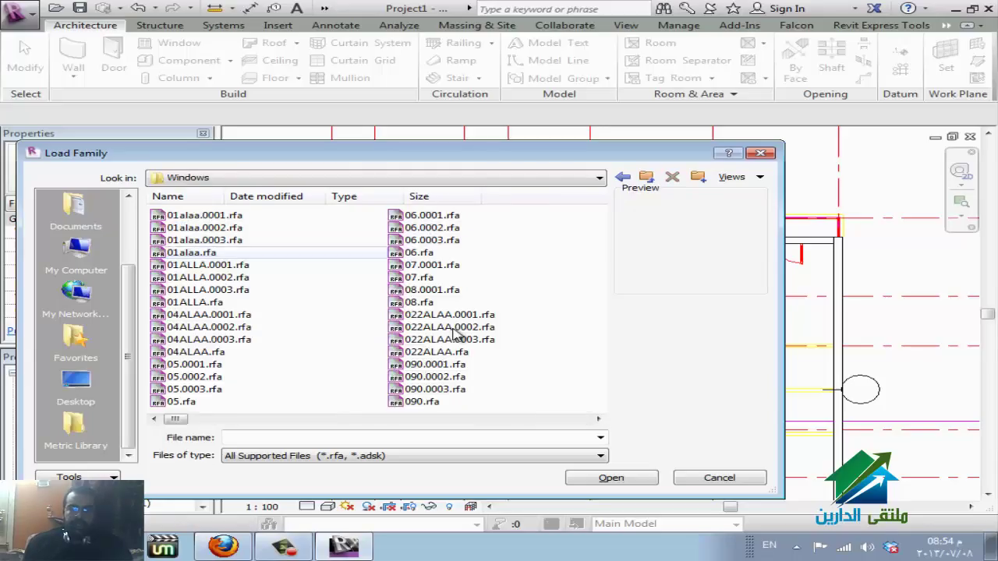
Preview the window families and load JANELA.rfa into the project.
key("Down")
key("Down")
key("Down")
key("Down")
key("Down")
key("Down")
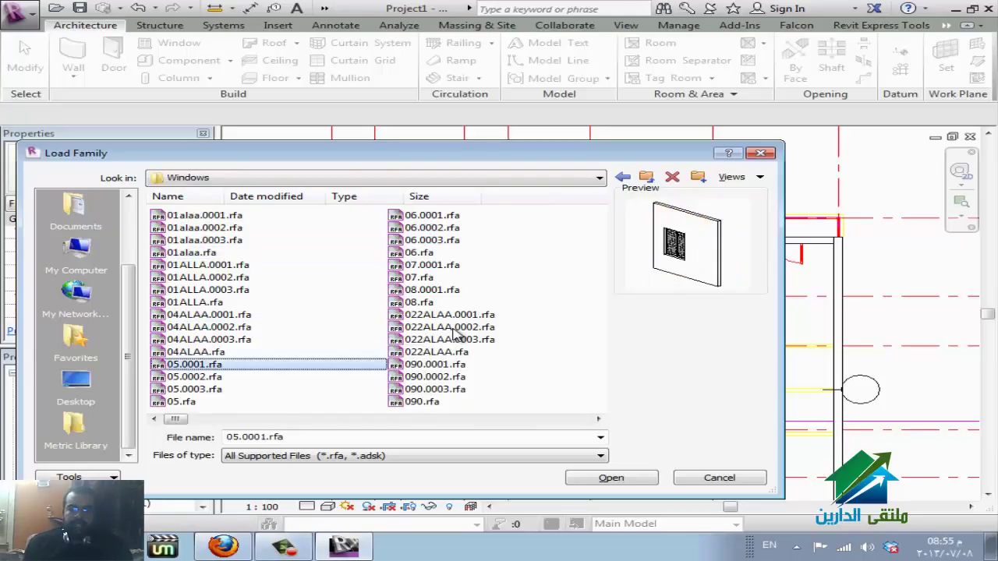
scroll(456, 333, "down", 1)
scroll(456, 334, "down", 3)
scroll(456, 334, "down", 2)
left_click(265, 326)
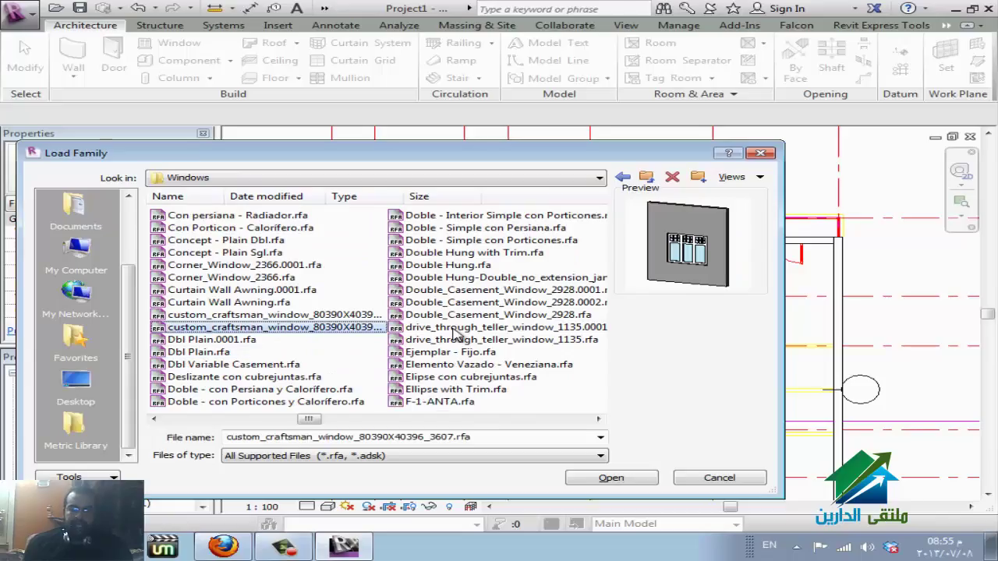
key("Right")
key("Right")
key("Right")
key("Up")
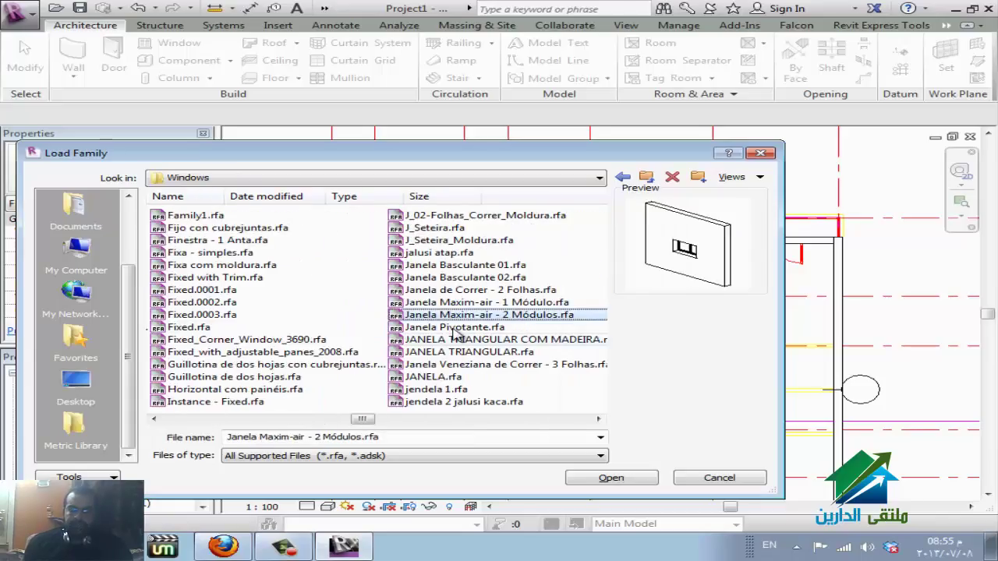
scroll(456, 334, "down", 1)
key("Down")
key("Down")
key("Down")
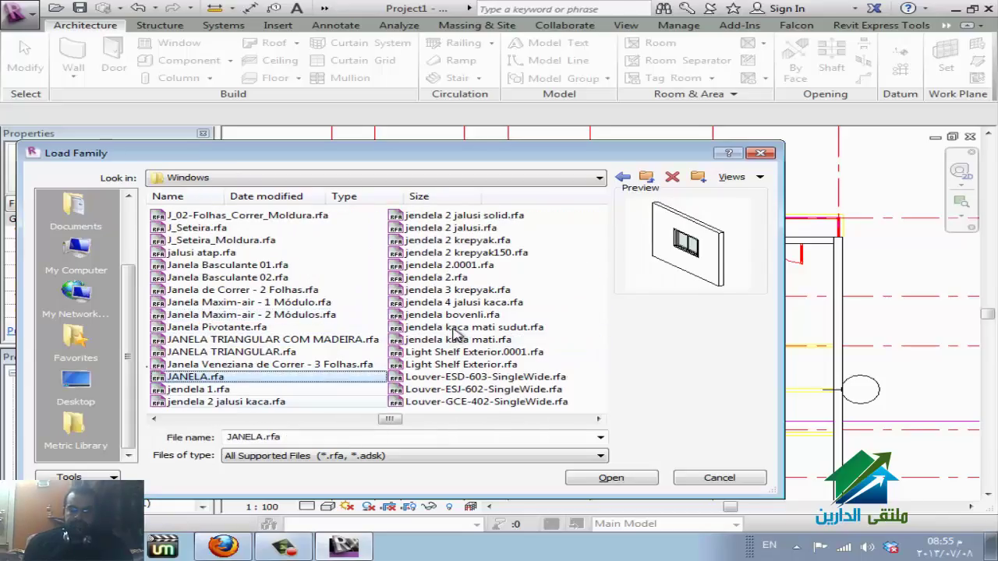
key("Return")
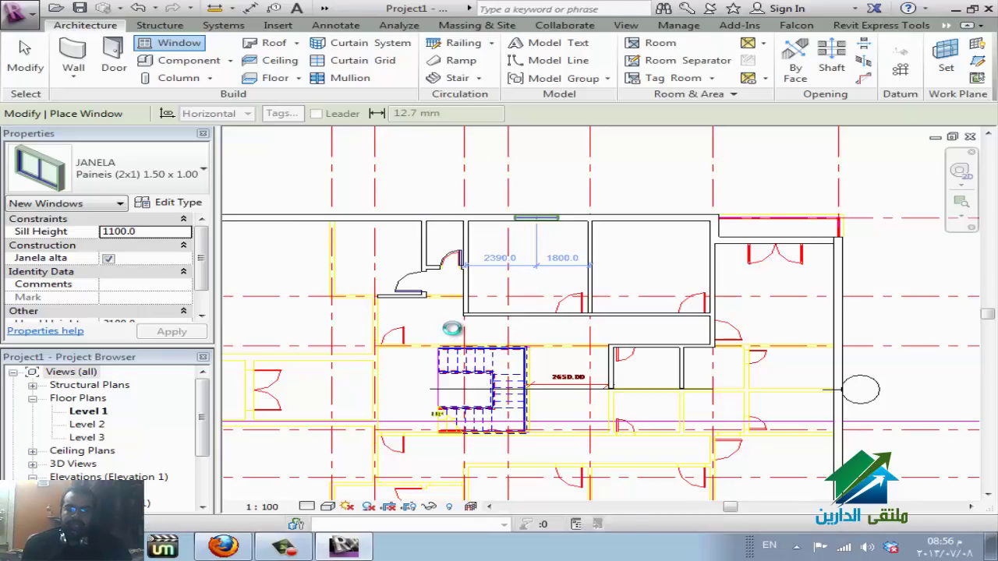
End JANELA window placement with the 1100.0 sill height kept and clear the selection.
key("Escape")
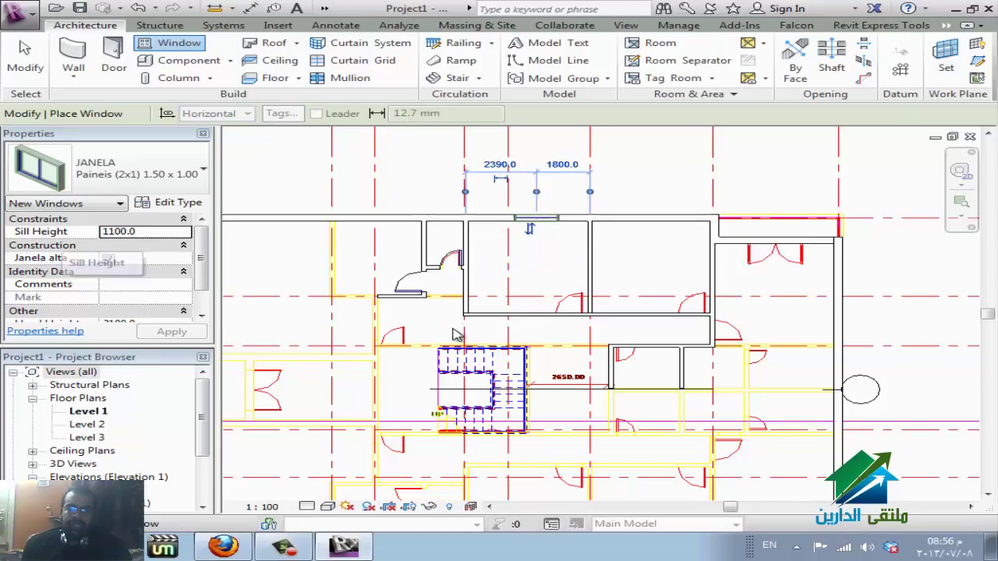
key("Escape")
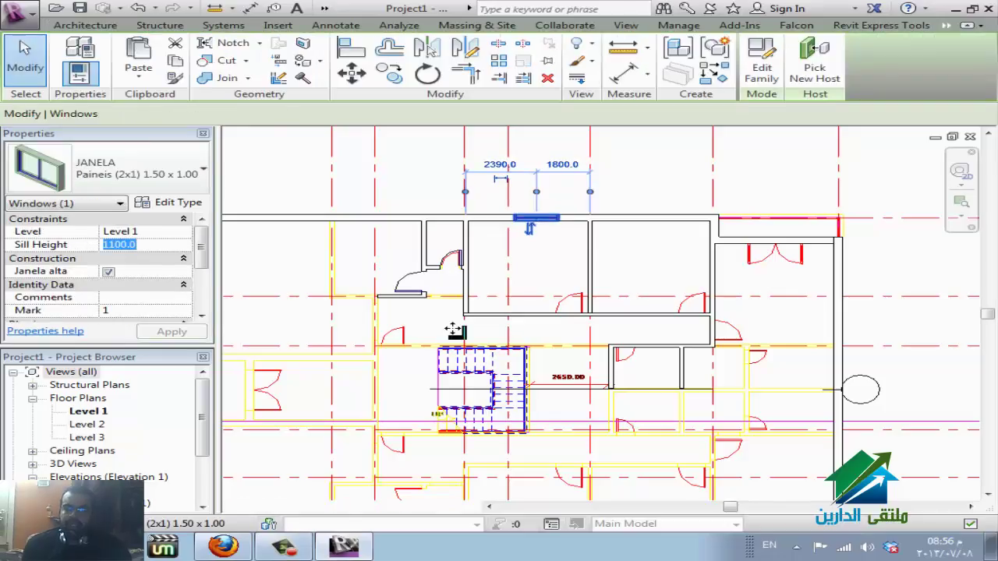
key("Escape")
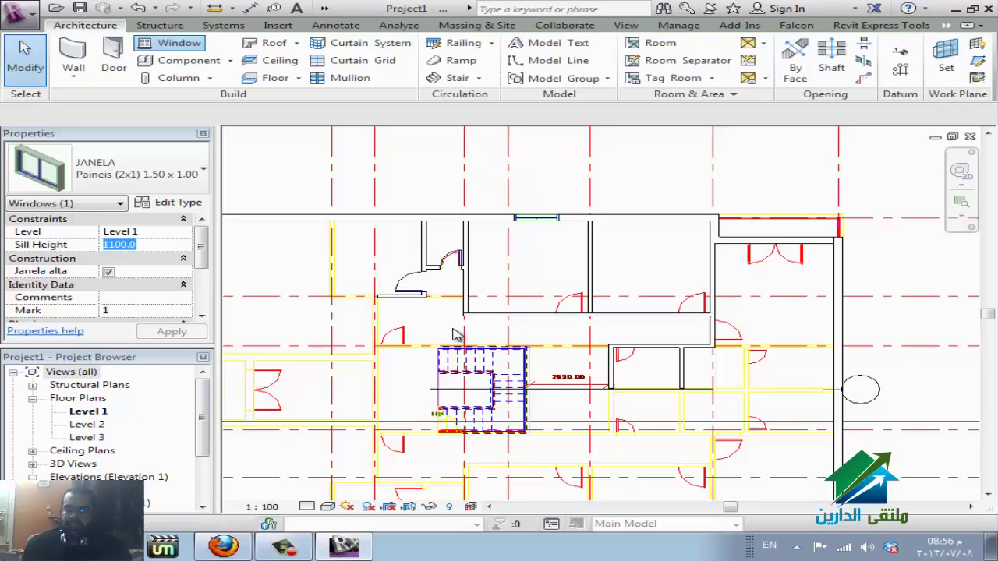
key("Escape")
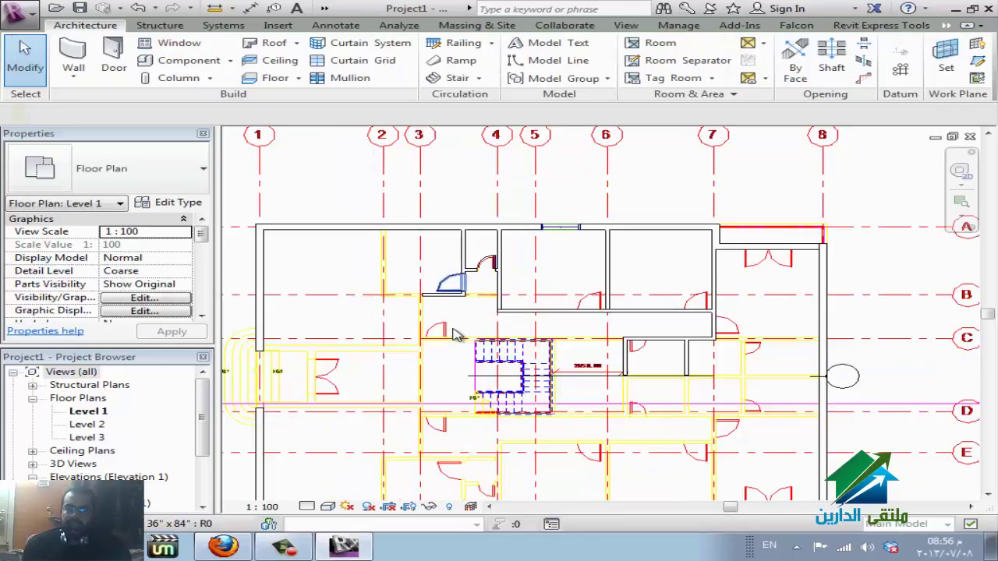
Use Create Similar on the existing door to place another Single-Flush Vision door in the grid C corridor wall.
right_click(457, 334)
left_click(468, 321)
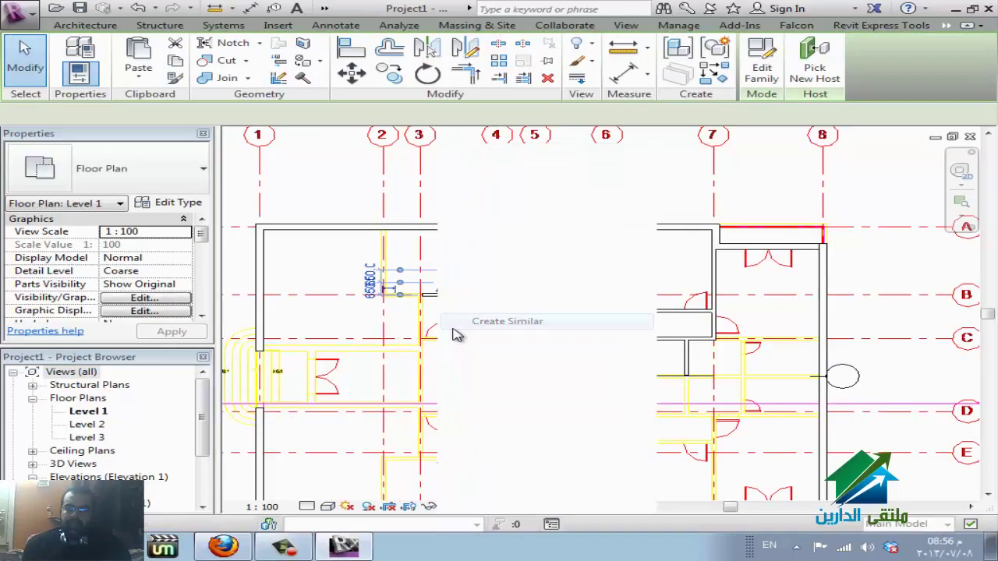
scroll(456, 331, "up", 2)
scroll(456, 332, "up", 1)
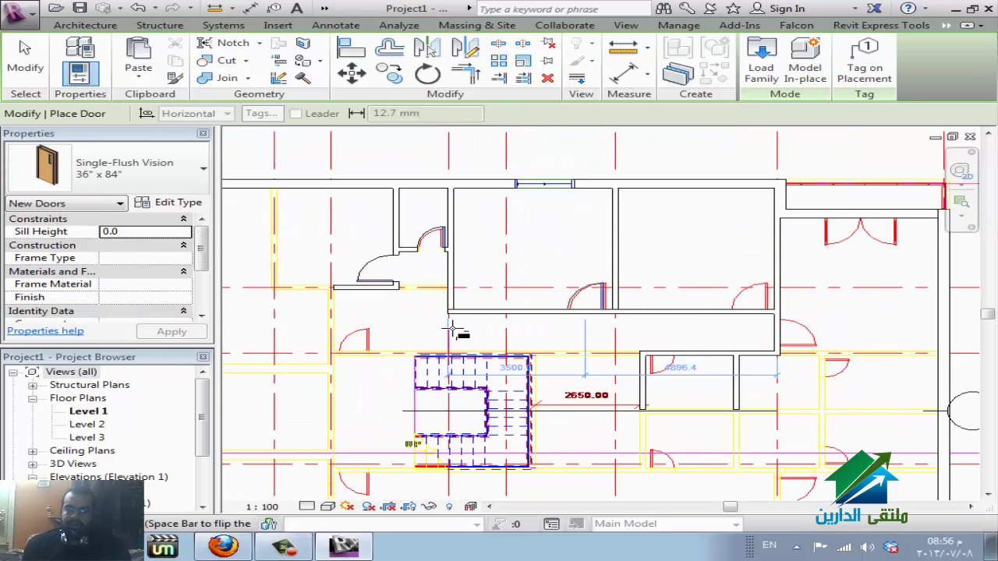
scroll(456, 331, "up", 1)
scroll(456, 331, "up", 1)
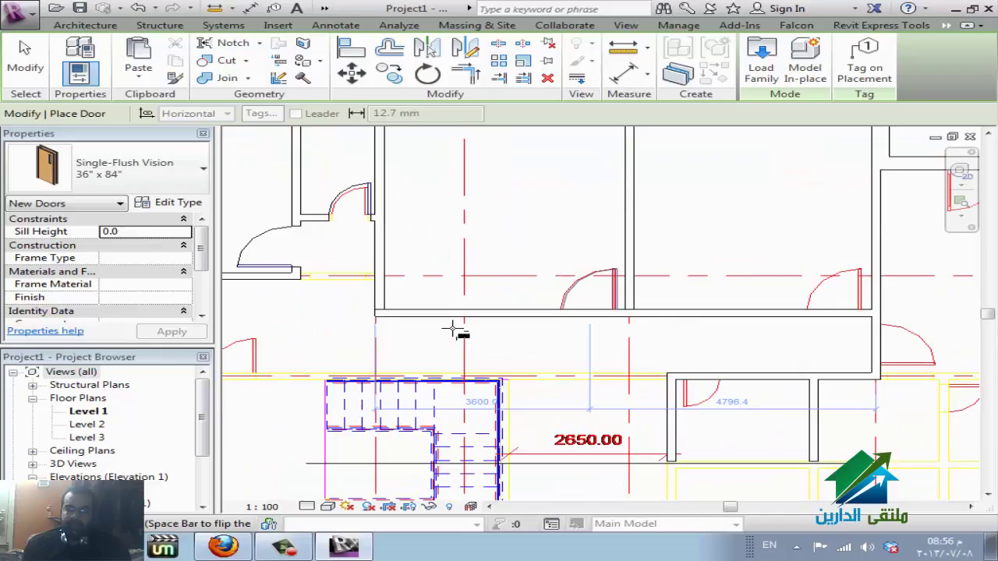
left_click(456, 332)
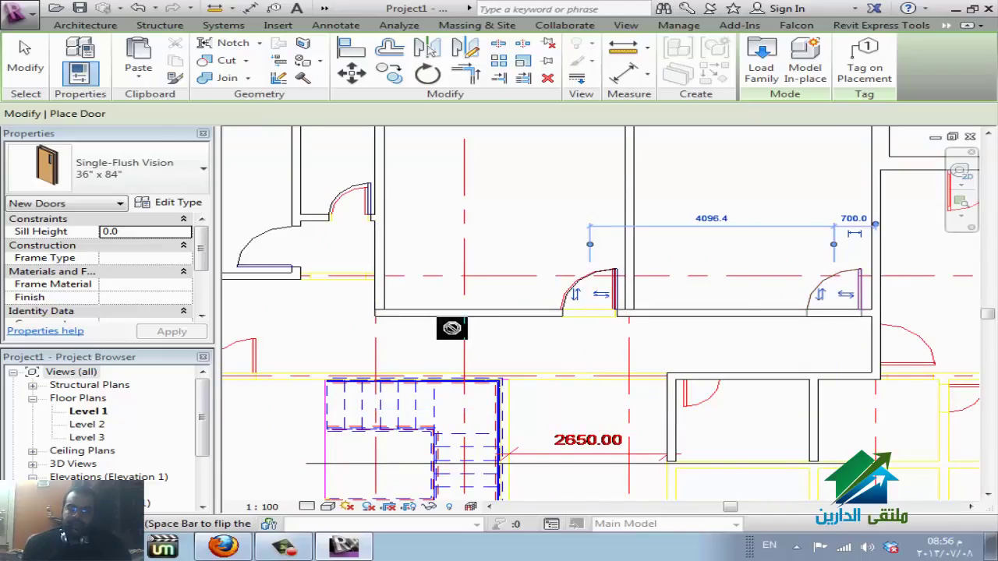
scroll(452, 327, "down", 1)
scroll(452, 328, "up", 1)
scroll(452, 327, "up", 1)
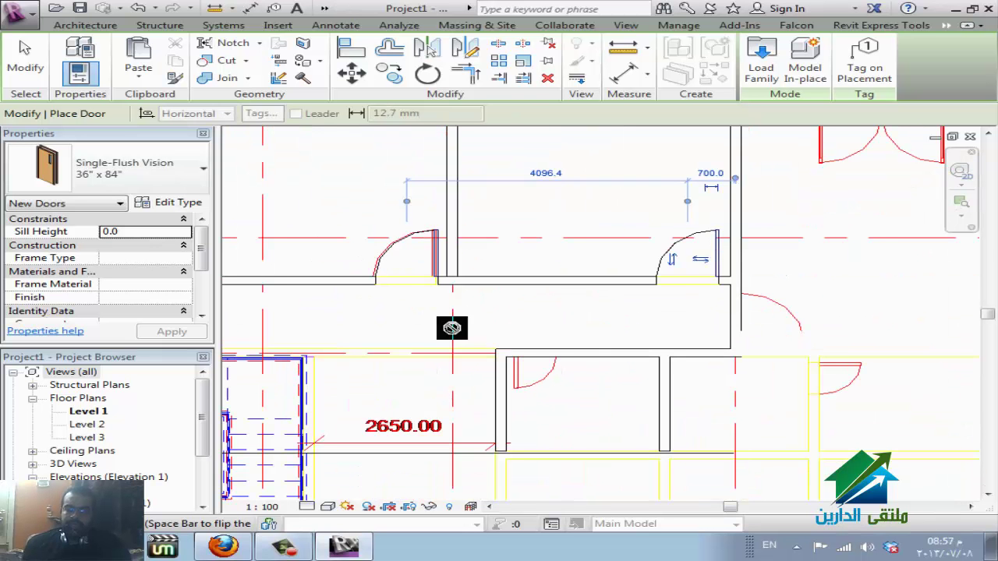
scroll(452, 331, "up", 1)
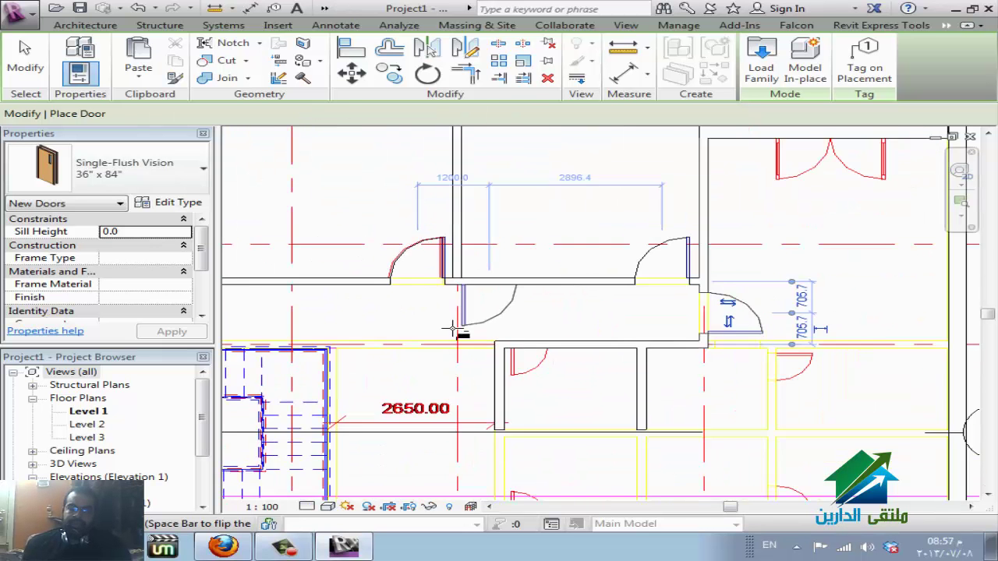
scroll(452, 331, "down", 2)
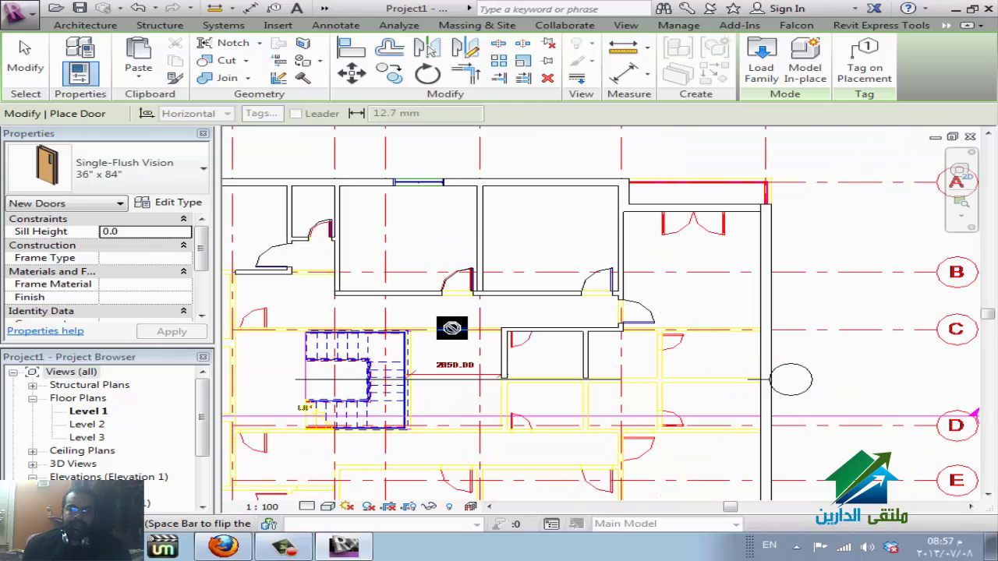
scroll(456, 333, "down", 1)
key("Escape")
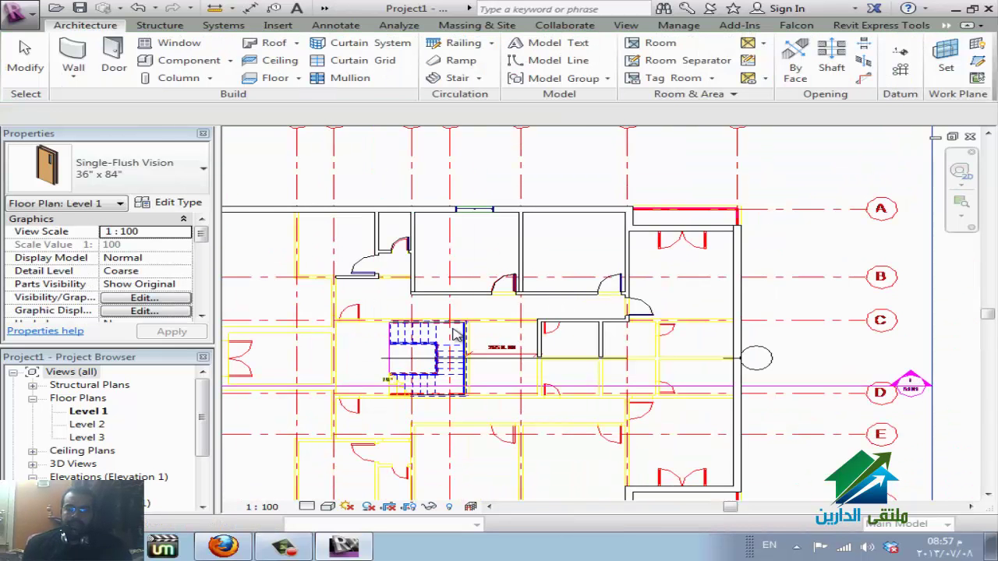
Trace four walls with Pick Lines along the linked DWG lines beside the circle.
scroll(456, 334, "up", 2)
scroll(456, 333, "up", 1)
key("w")
key("a")
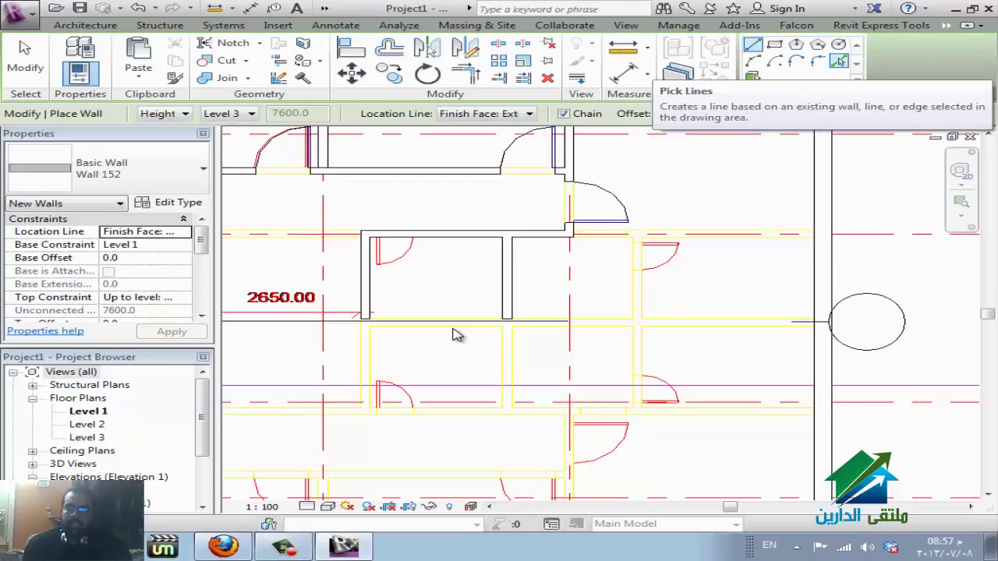
key("p")
key("l")
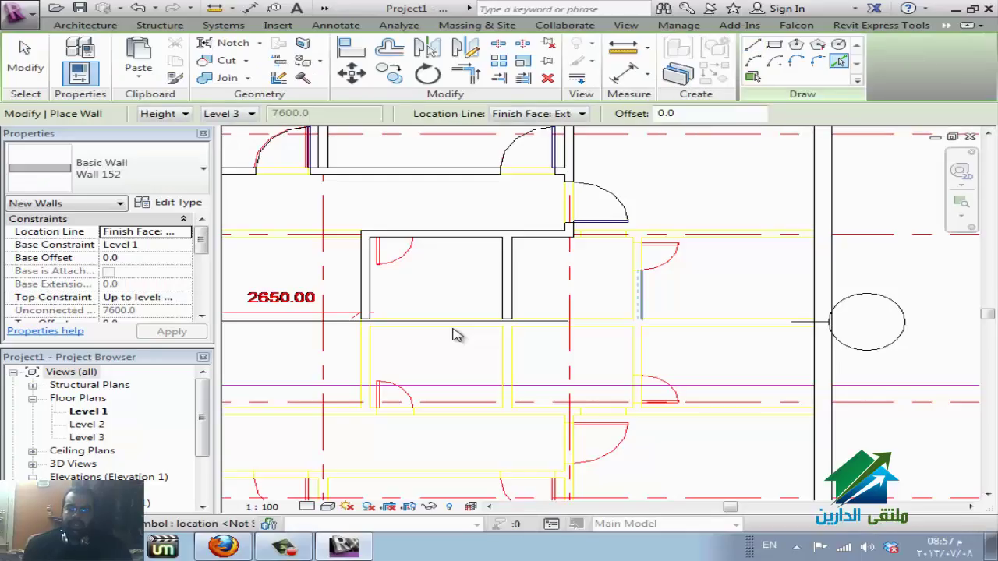
left_click(643, 295)
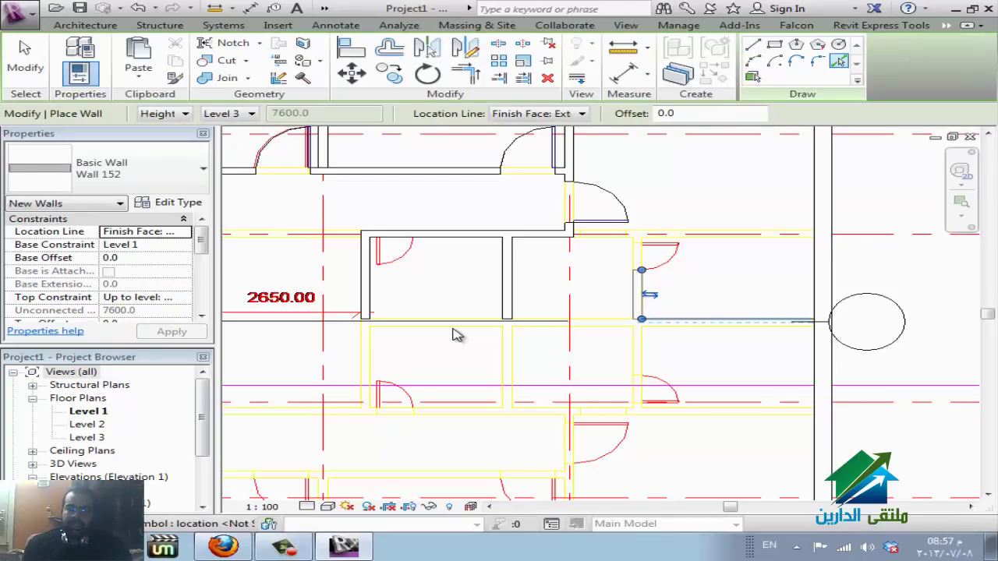
left_click(641, 348)
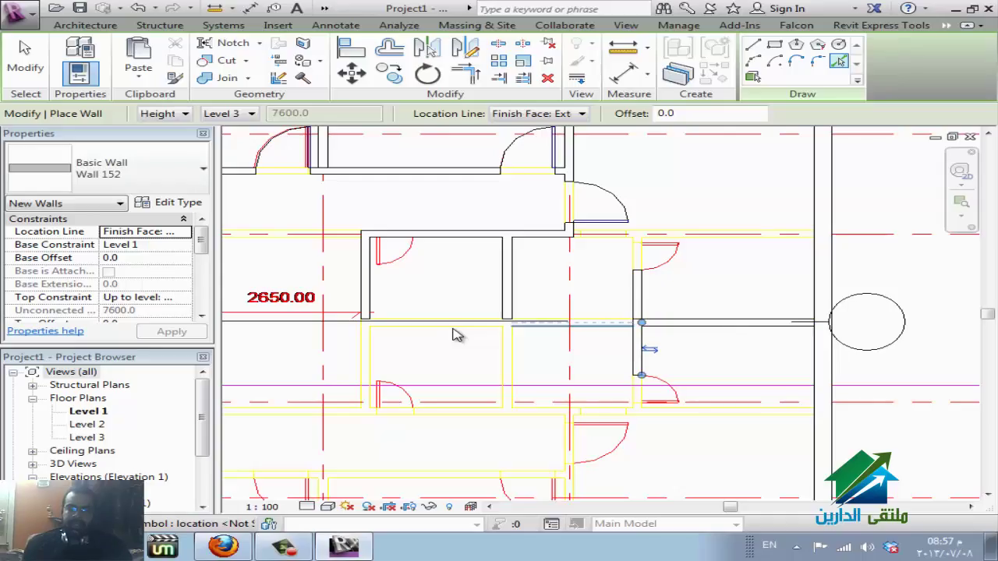
left_click(454, 330)
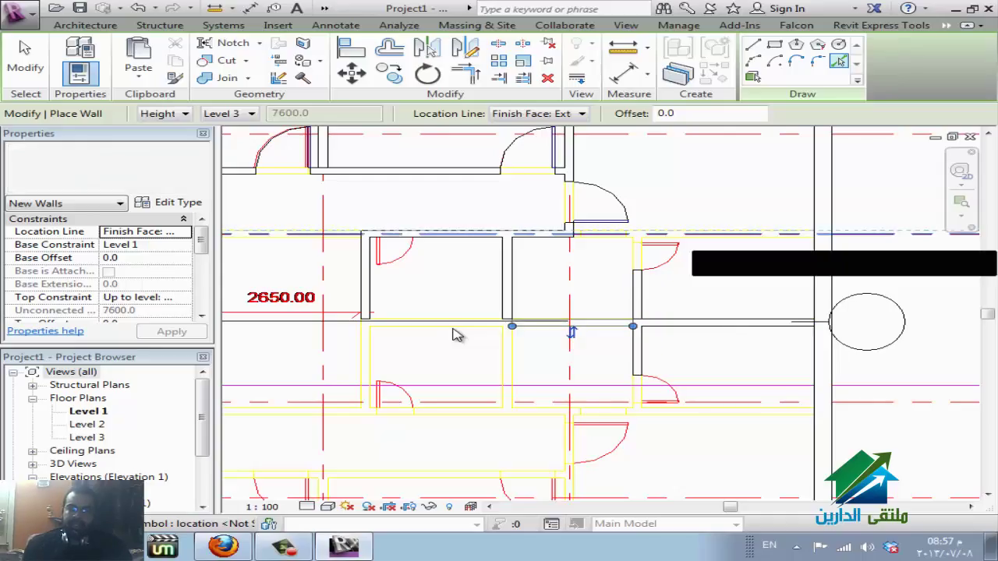
scroll(458, 335, "up", 3)
scroll(458, 335, "up", 1)
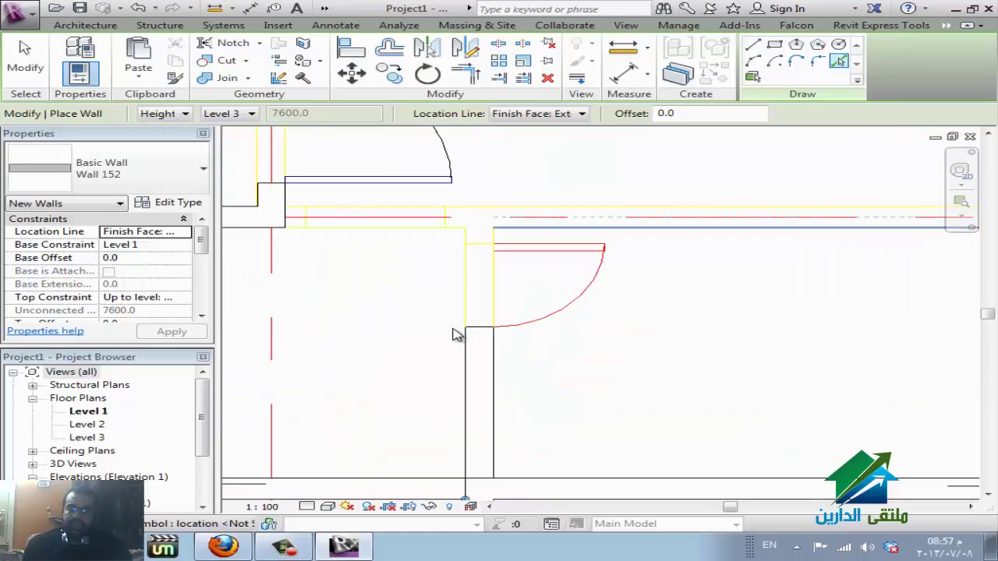
left_click(458, 336)
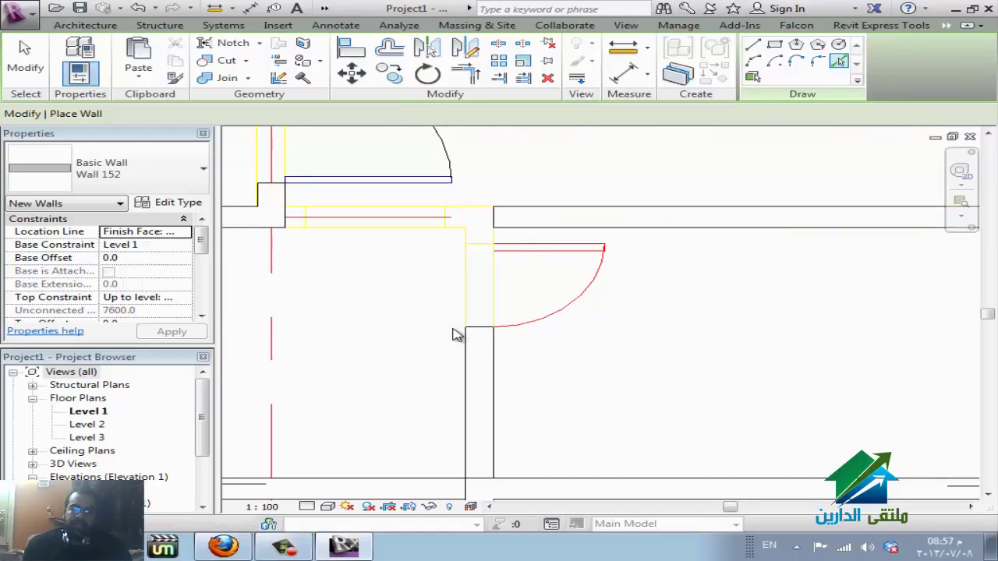
key("Escape")
key("Escape")
Trim the new walls with TR so they meet at a clean corner.
scroll(457, 335, "down", 1)
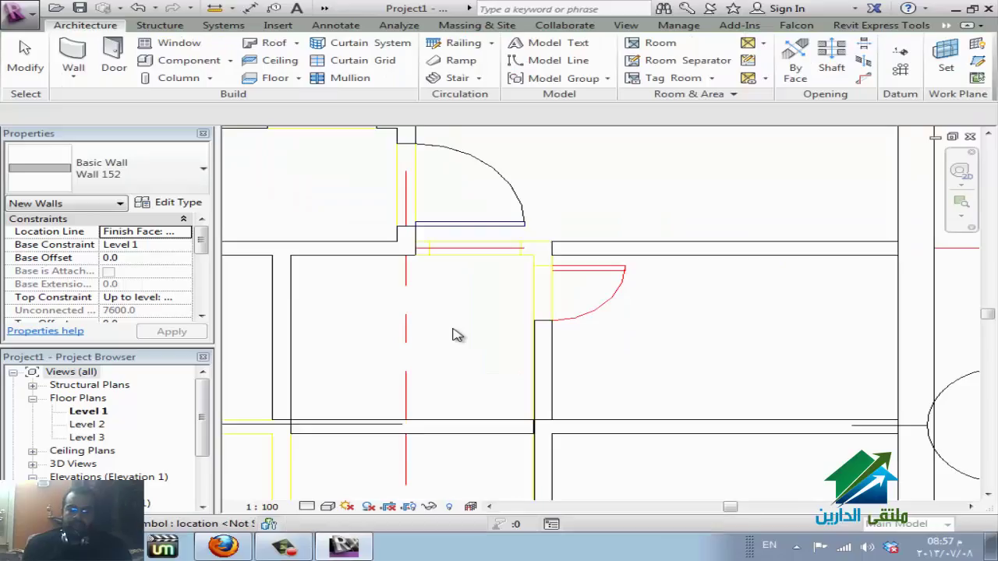
left_click(458, 335)
key("t")
key("r")
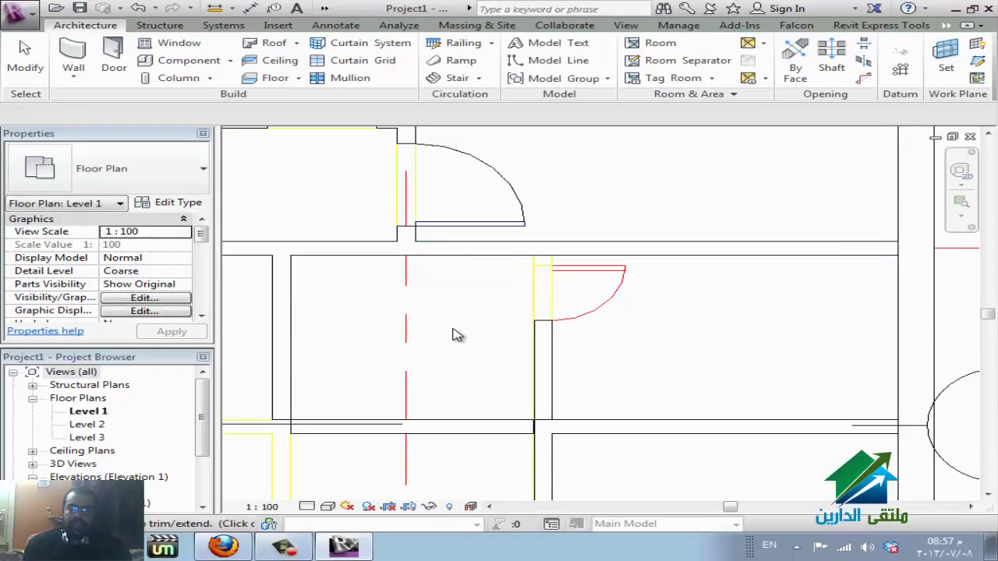
scroll(453, 330, "down", 1)
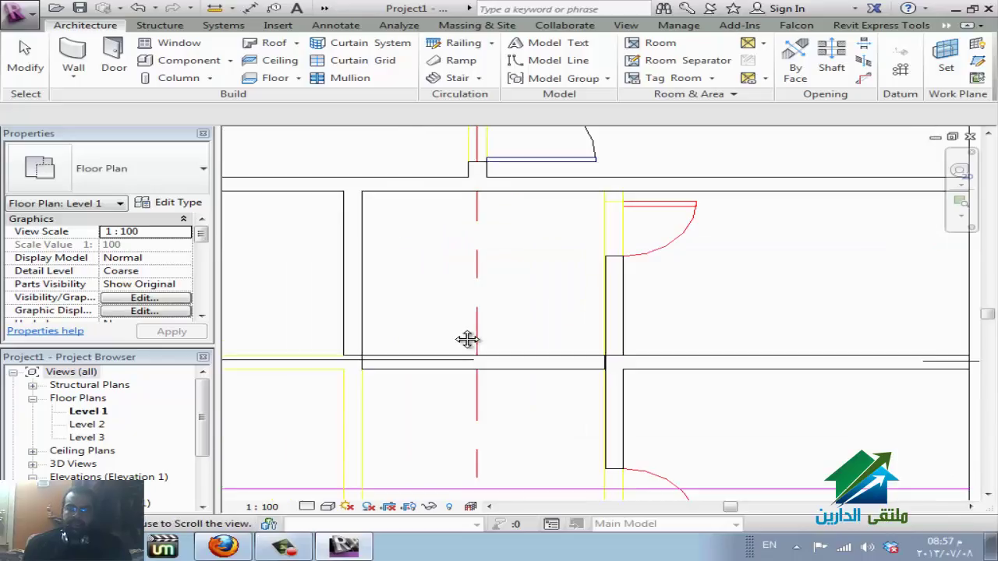
scroll(453, 330, "down", 1)
scroll(453, 330, "down", 1)
scroll(453, 330, "down", 1)
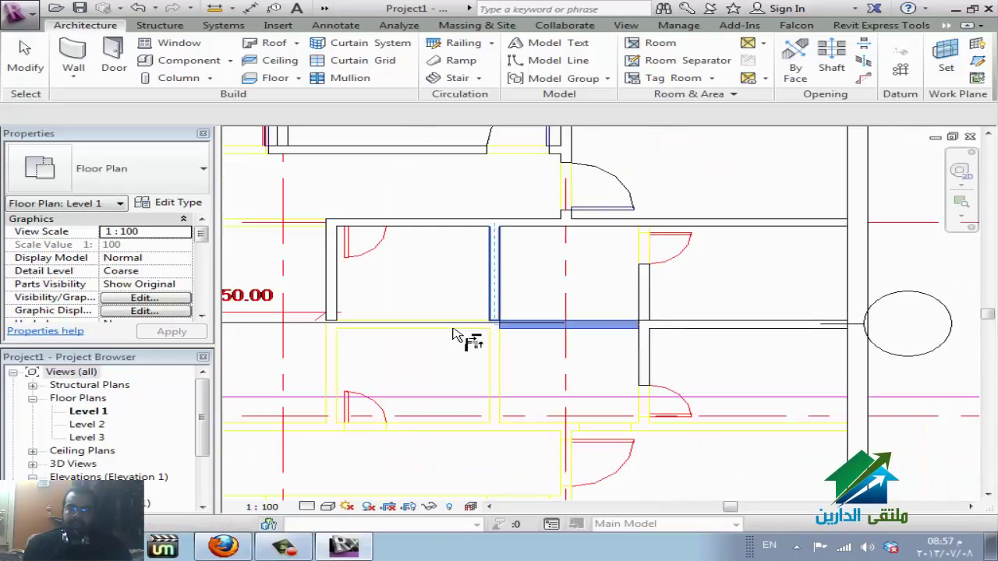
left_click(453, 333)
key("Escape")
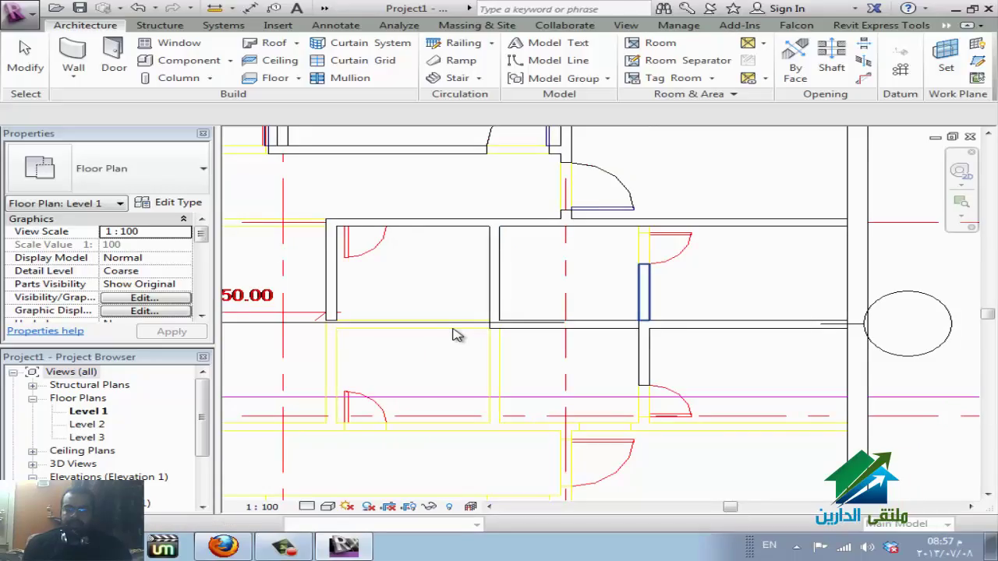
Zoom to fit the whole plan and select its top wall.
key("r")
key("o")
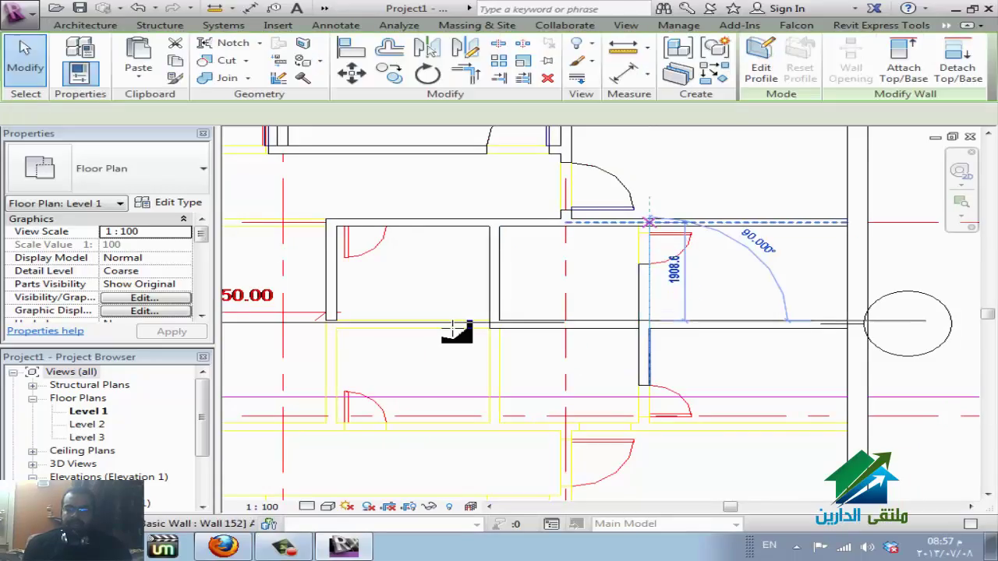
key("Escape")
scroll(455, 334, "down", 2)
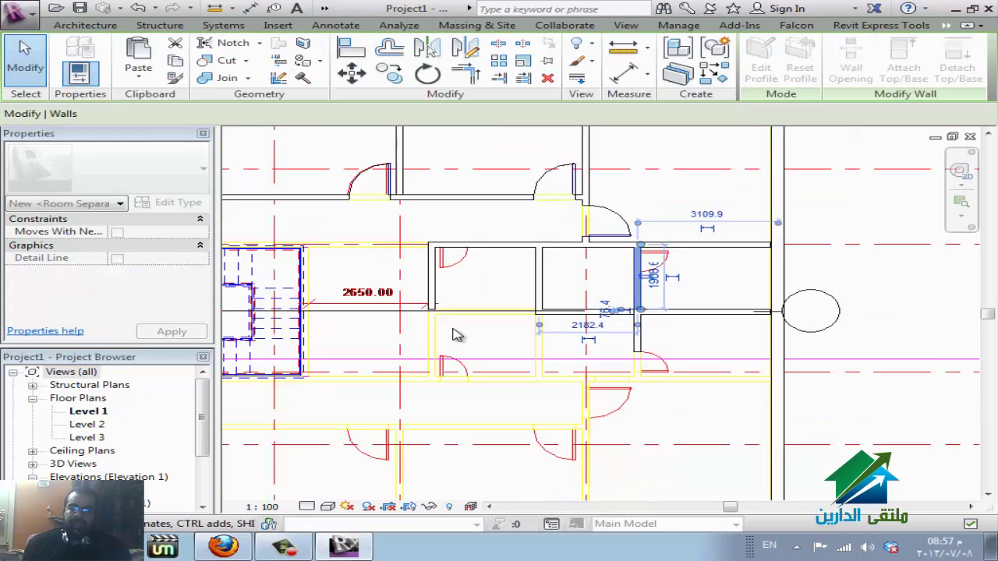
scroll(456, 334, "down", 2)
key("Escape")
scroll(456, 334, "down", 2)
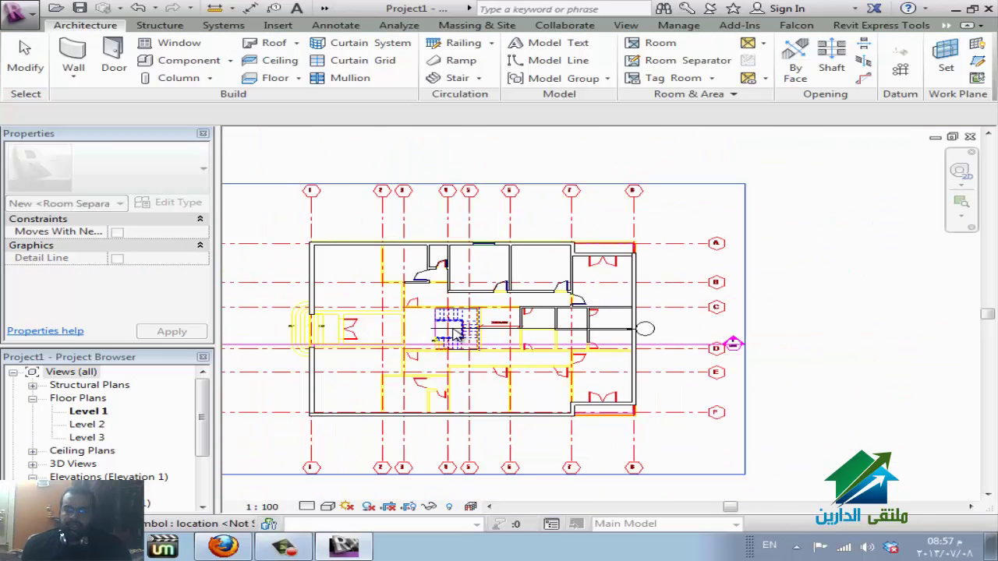
key("Escape")
key("z")
key("f")
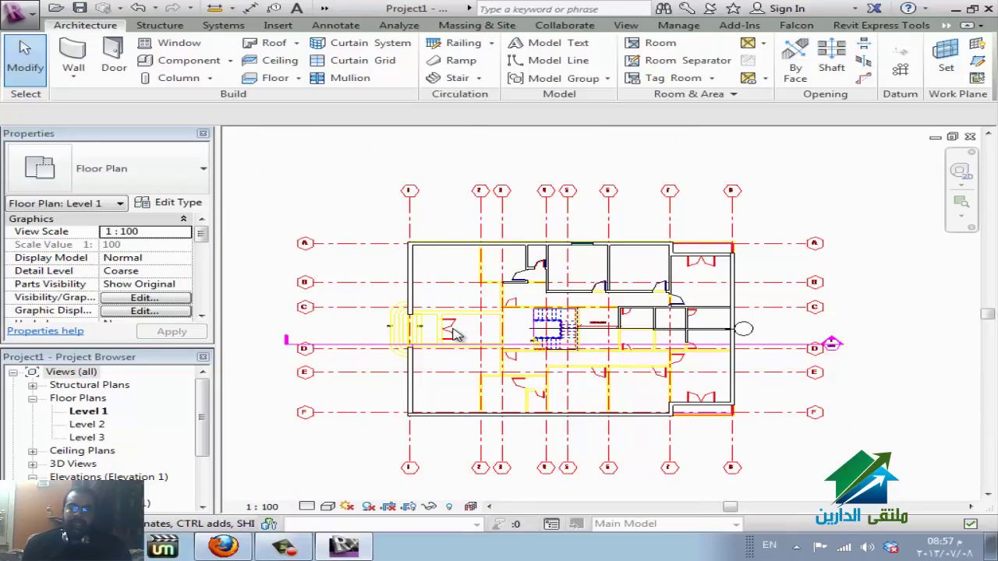
key("Tab")
left_click(456, 333)
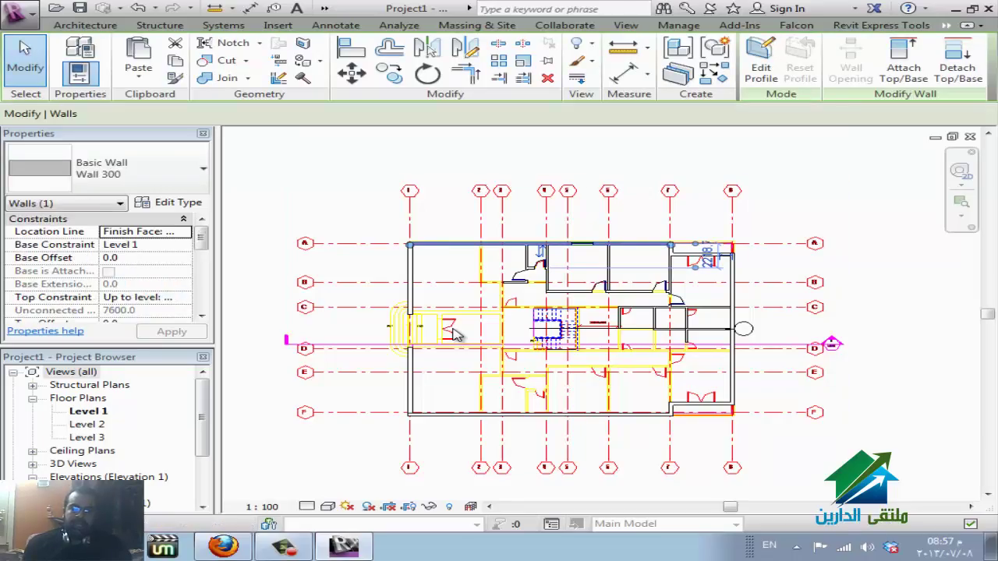
Set the selected wall's top constraint to Up to Level 3.
left_click(456, 334)
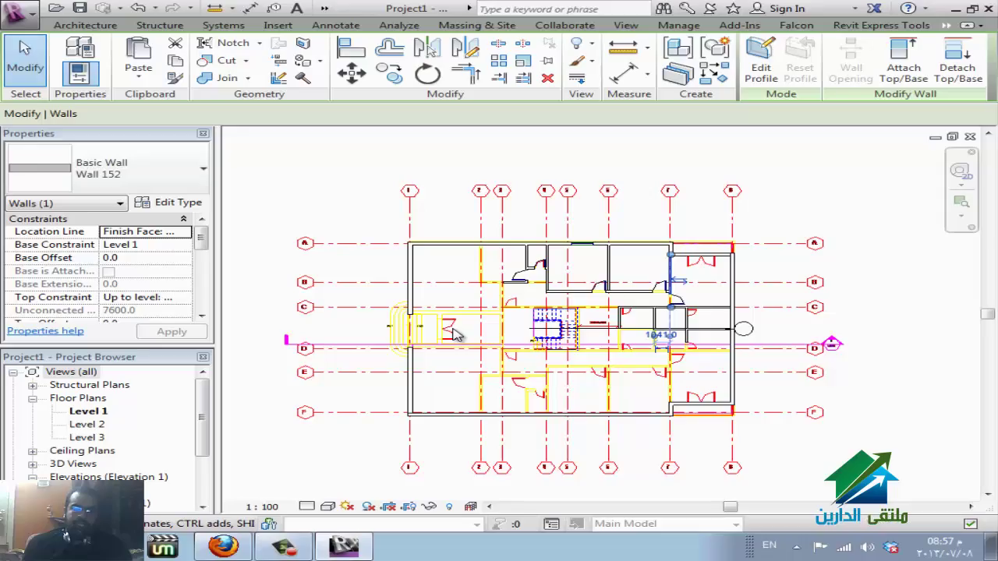
left_click(148, 297)
left_click(140, 340)
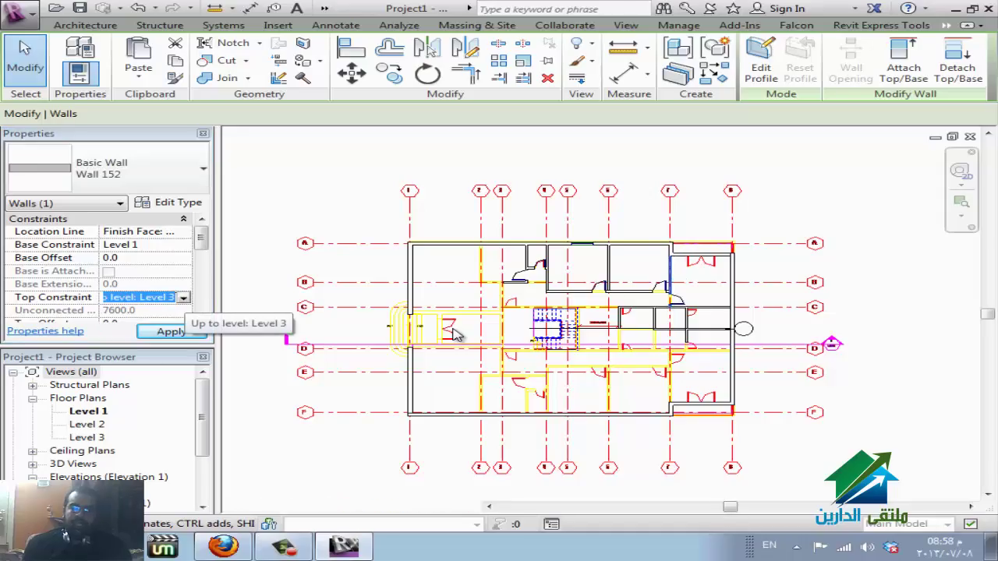
key("Escape")
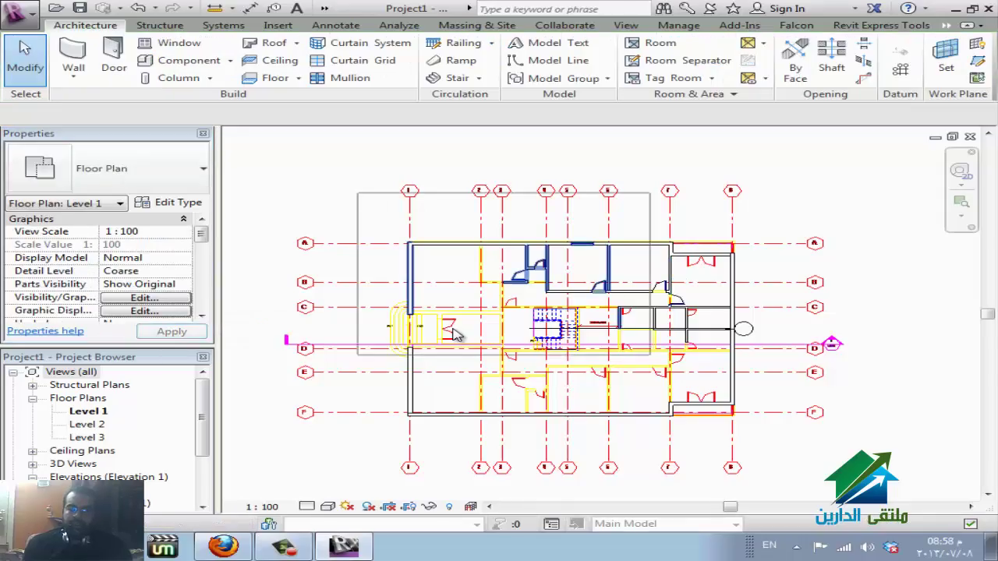
Filter the selection to just the 24 walls, then clear it with an empty filter.
left_click(456, 334)
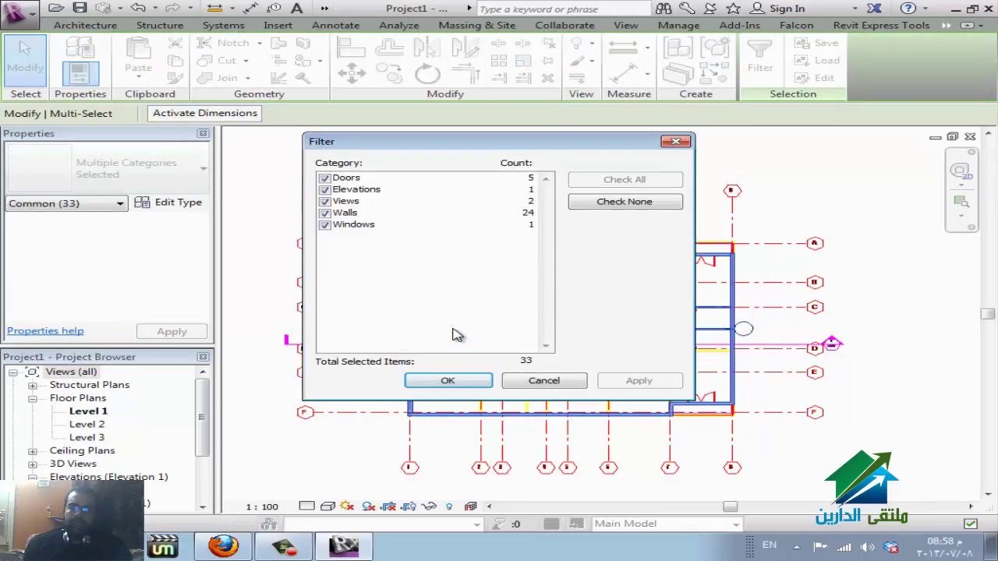
key("Tab")
key("space")
key("shift+Tab")
key("Down")
key("Down")
key("Down")
key("space")
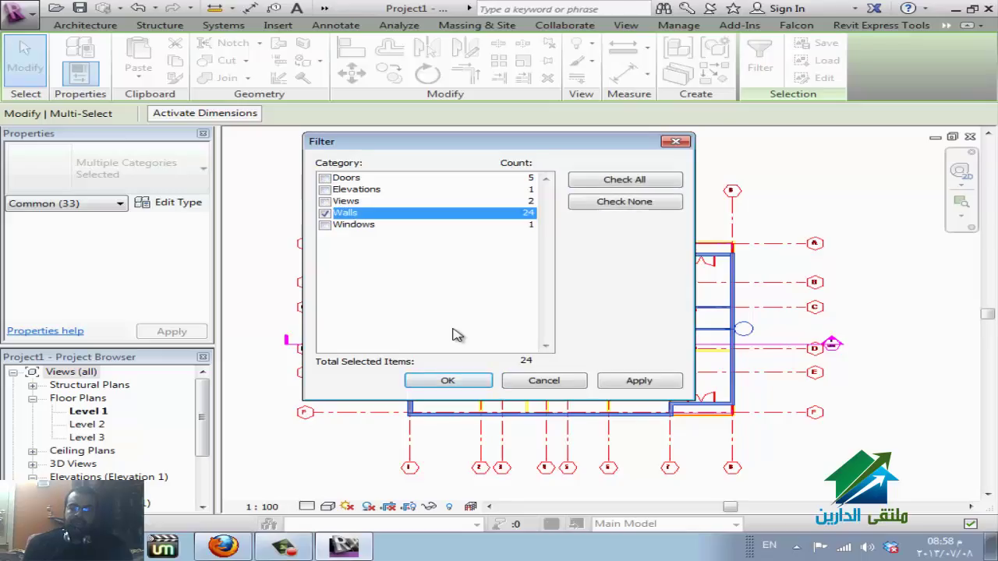
key("Return")
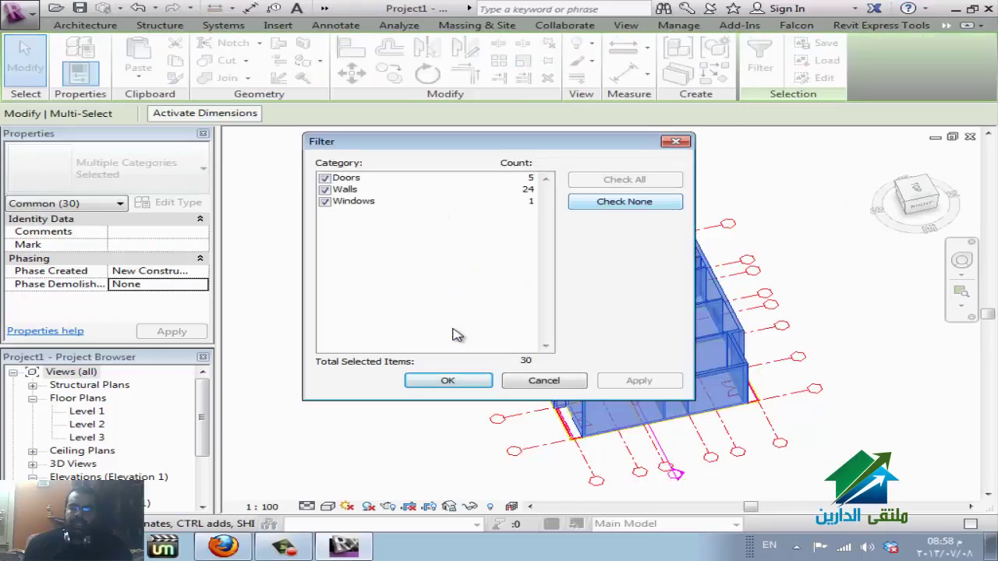
key("space")
key("Return")
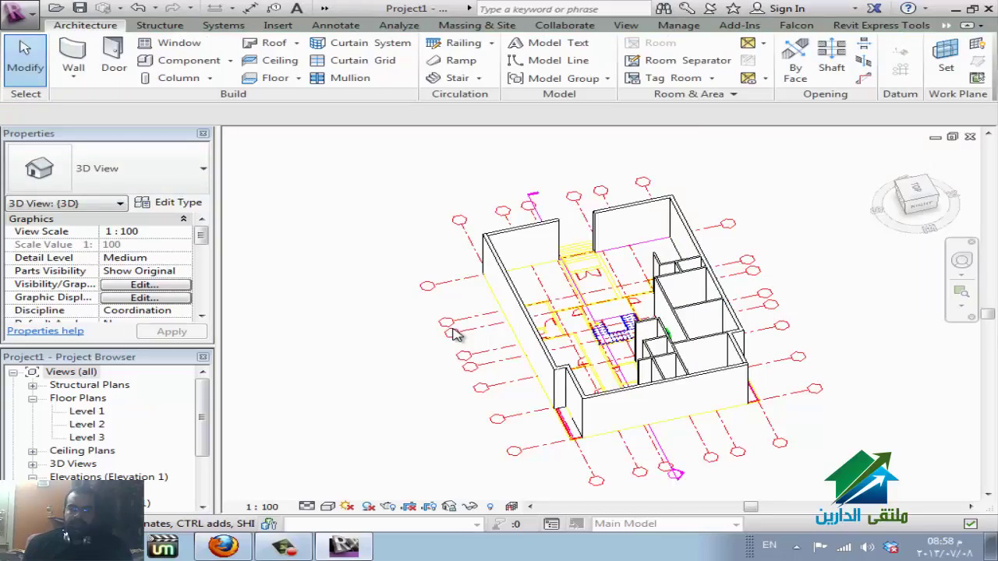
Window-select the whole 3D model and filter it down to Walls only.
left_click_drag(371, 159, 855, 465)
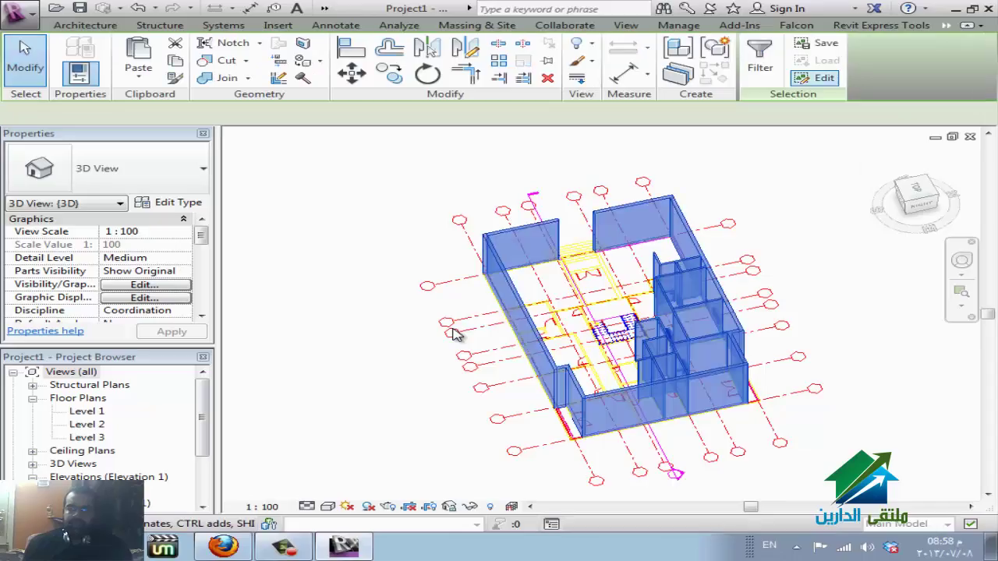
key("f")
key("i")
key("alt+n")
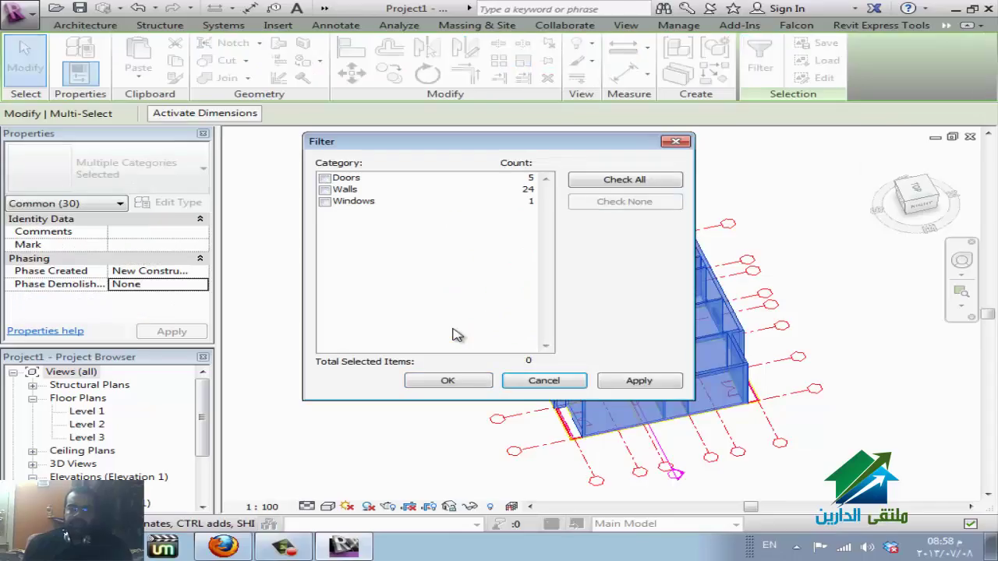
key("Tab")
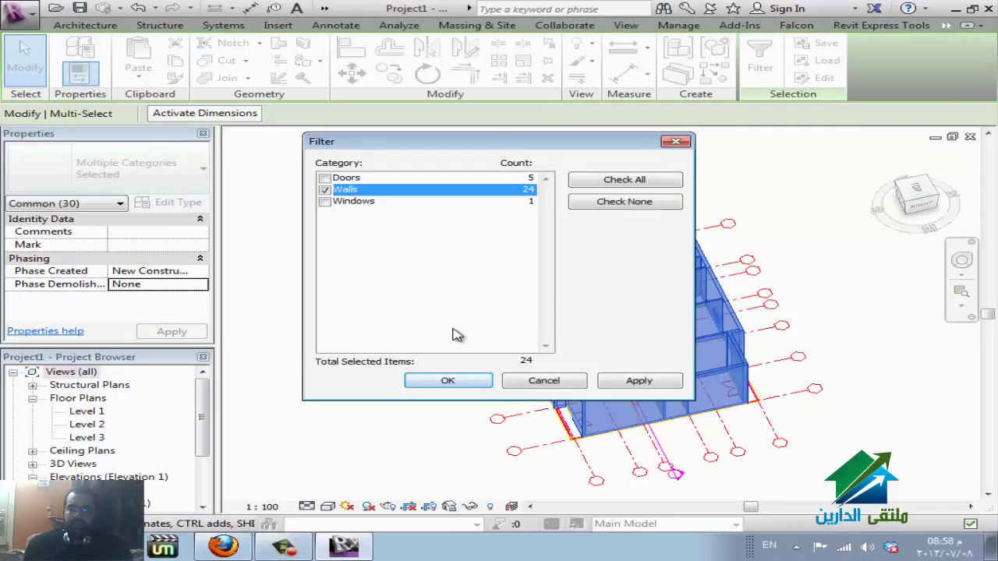
key("Return")
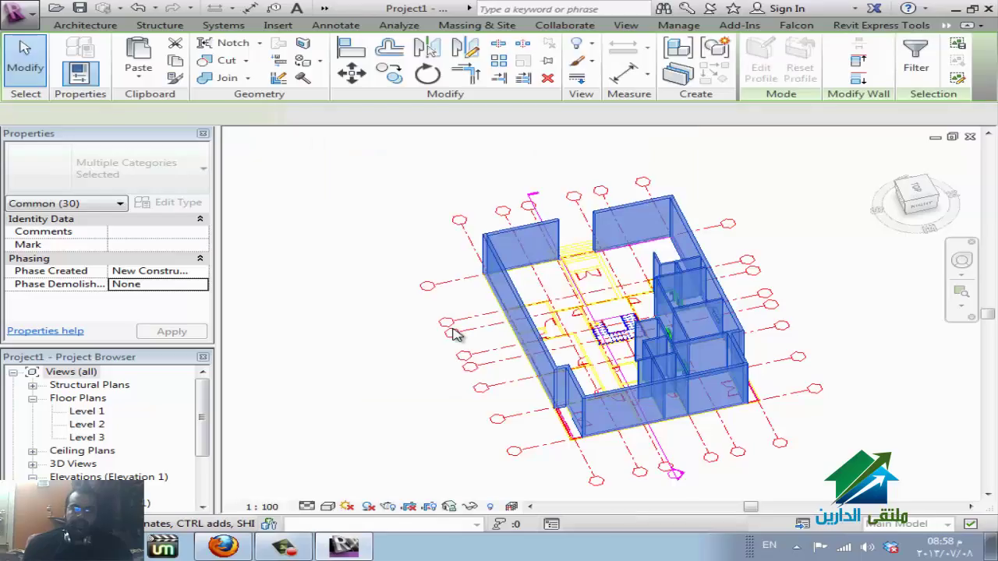
Set the walls' Top Constraint to Up to level: Level 2.
left_click(145, 297)
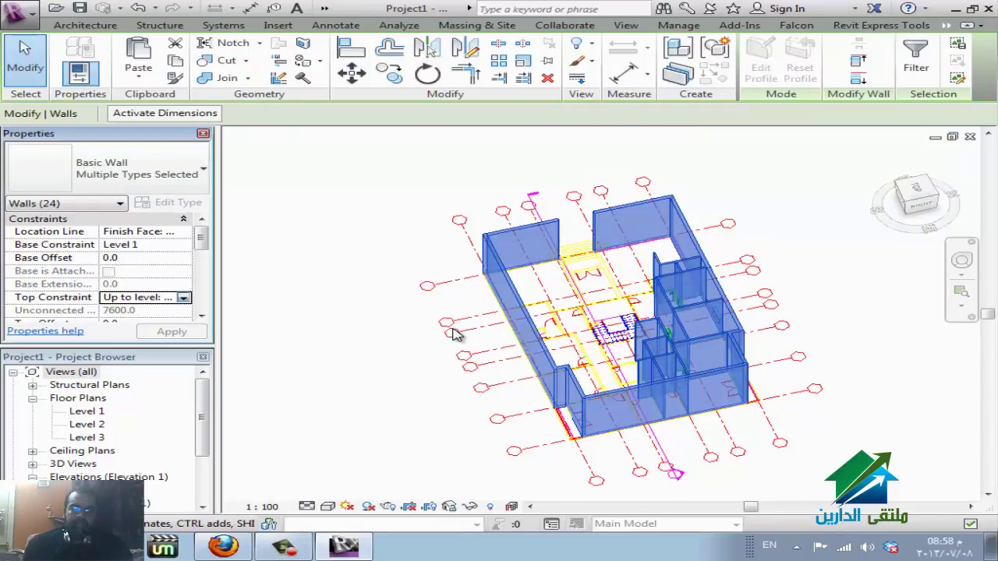
left_click(183, 297)
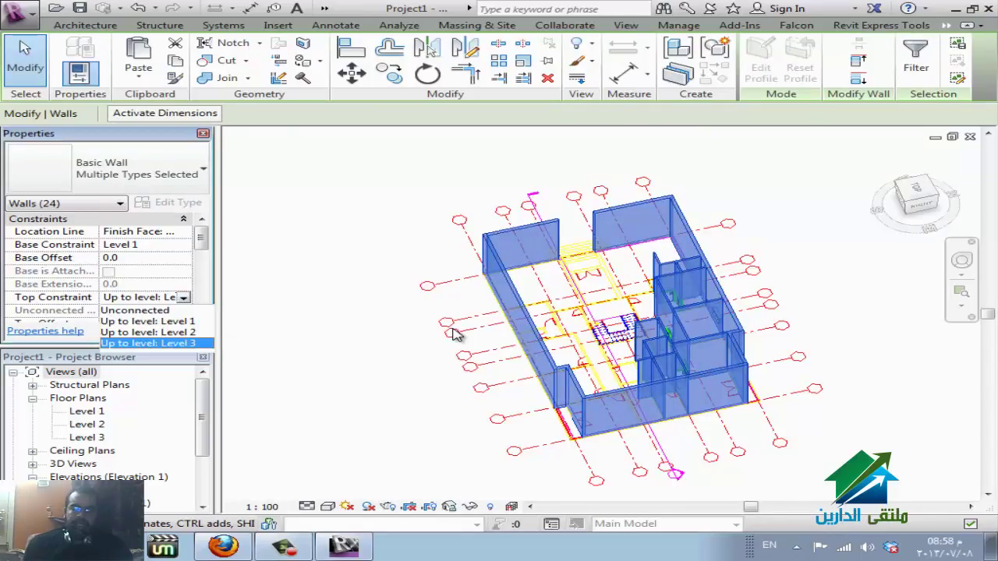
key("Up")
key("Return")
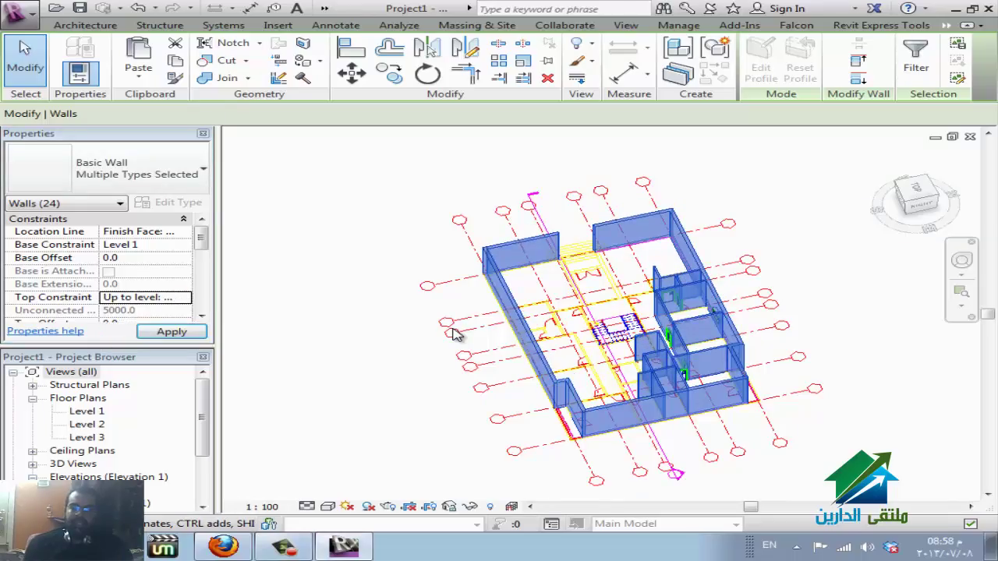
key("Escape")
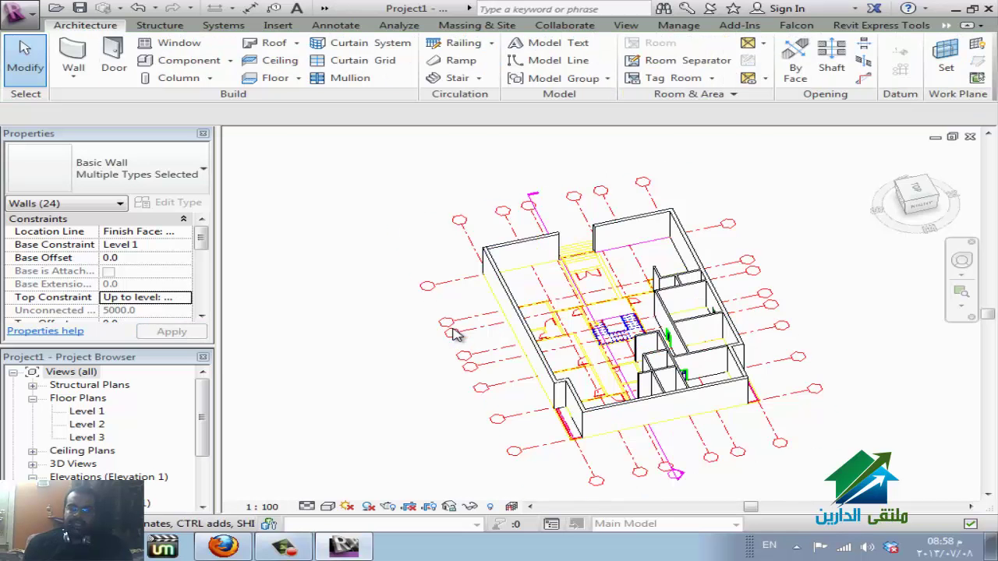
Start the Wall tool (WA) with its height set to Level 2.
scroll(456, 334, "up", 3)
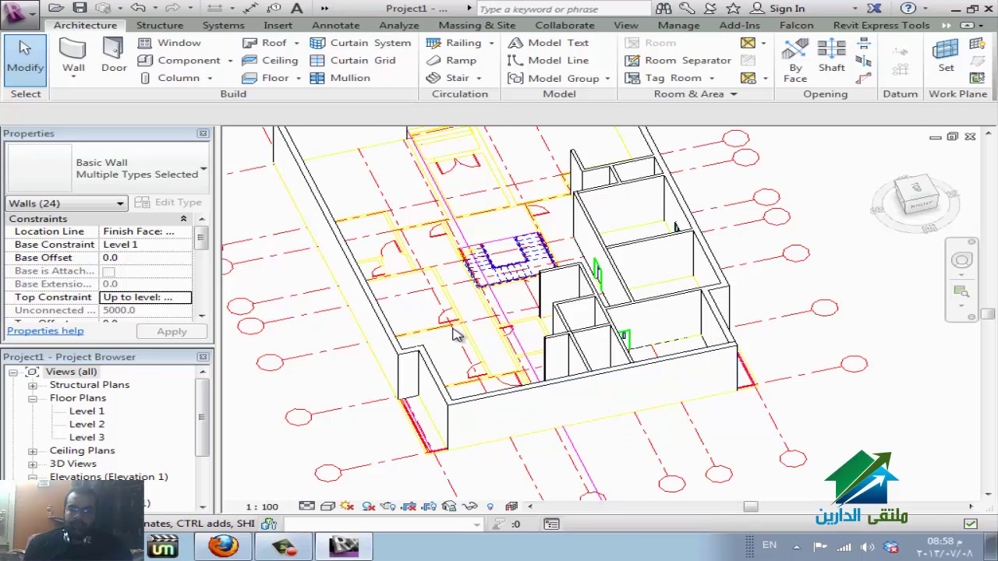
scroll(458, 334, "down", 2)
scroll(459, 334, "down", 1)
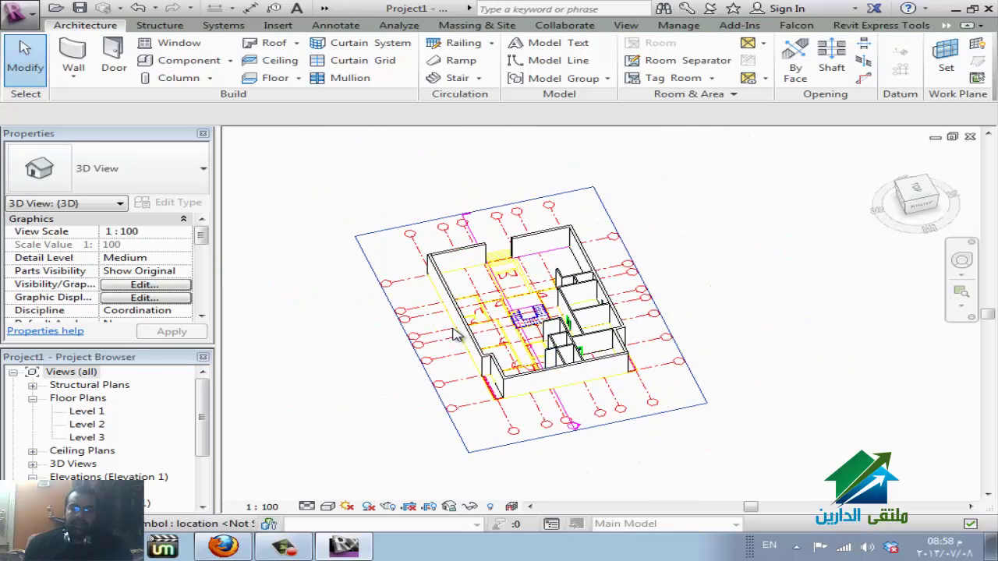
scroll(456, 334, "up", 2)
scroll(456, 334, "up", 2)
scroll(456, 333, "up", 2)
scroll(456, 334, "up", 2)
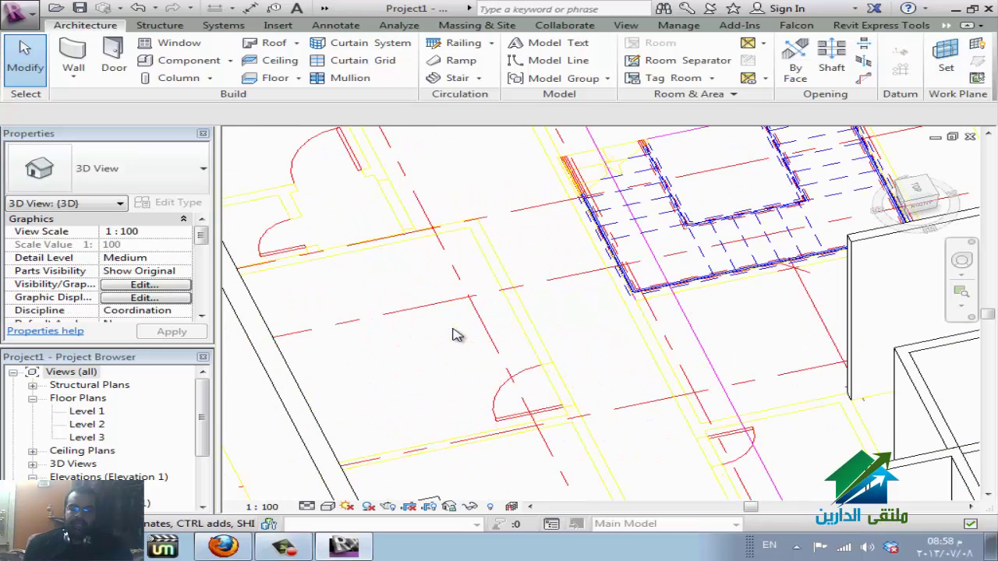
scroll(456, 333, "up", 1)
key("d")
key("r")
key("w")
key("a")
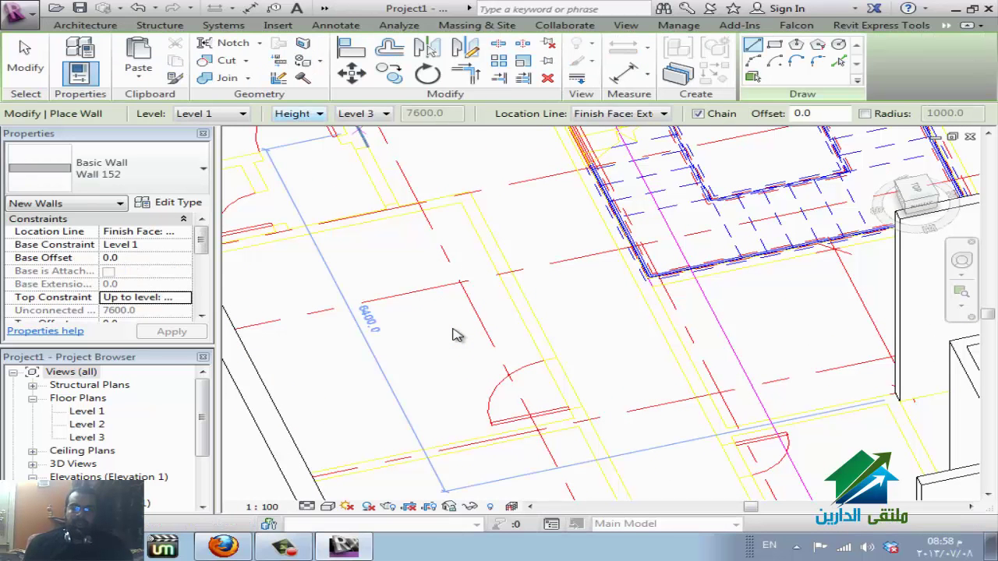
key("Tab")
key("alt+Down")
key("Up")
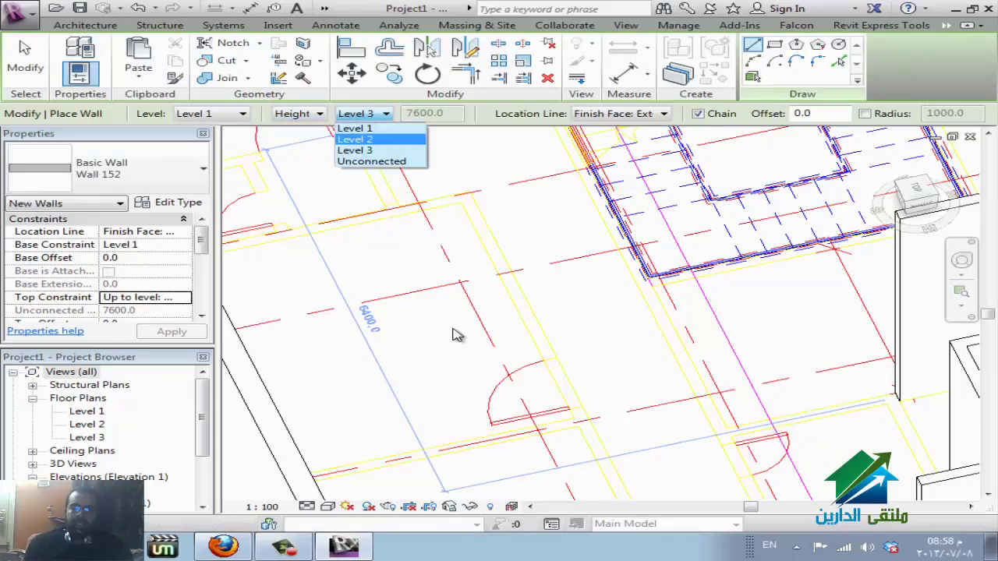
key("Return")
key("Escape")
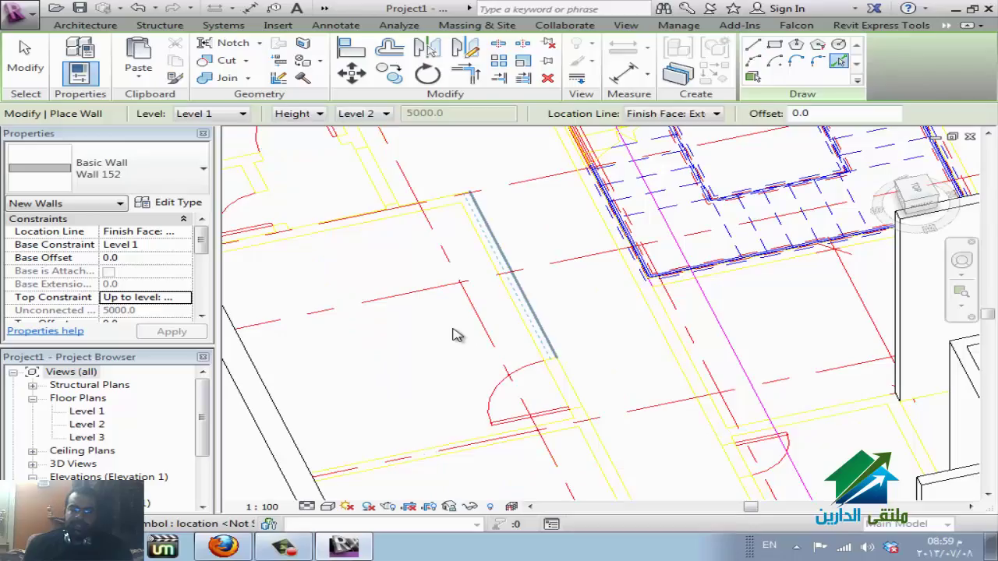
Pick four linked plan lines among the small rooms to create walls.
left_click(457, 335)
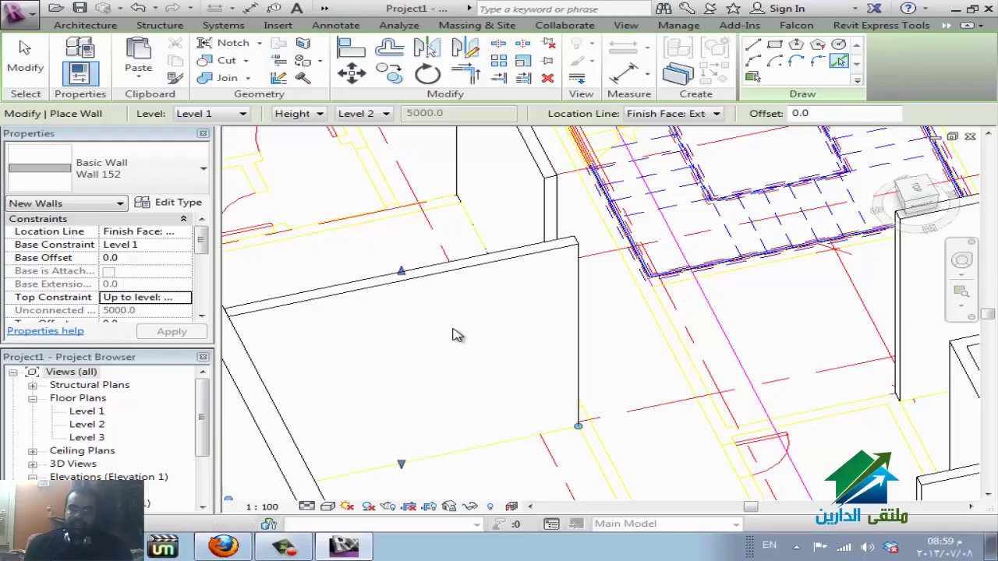
left_click(457, 335)
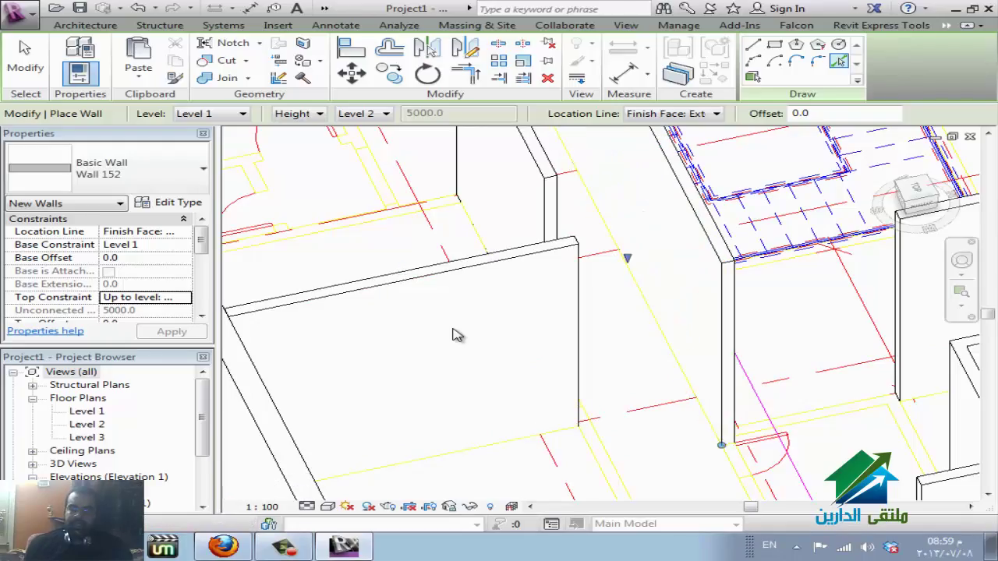
left_click(458, 335)
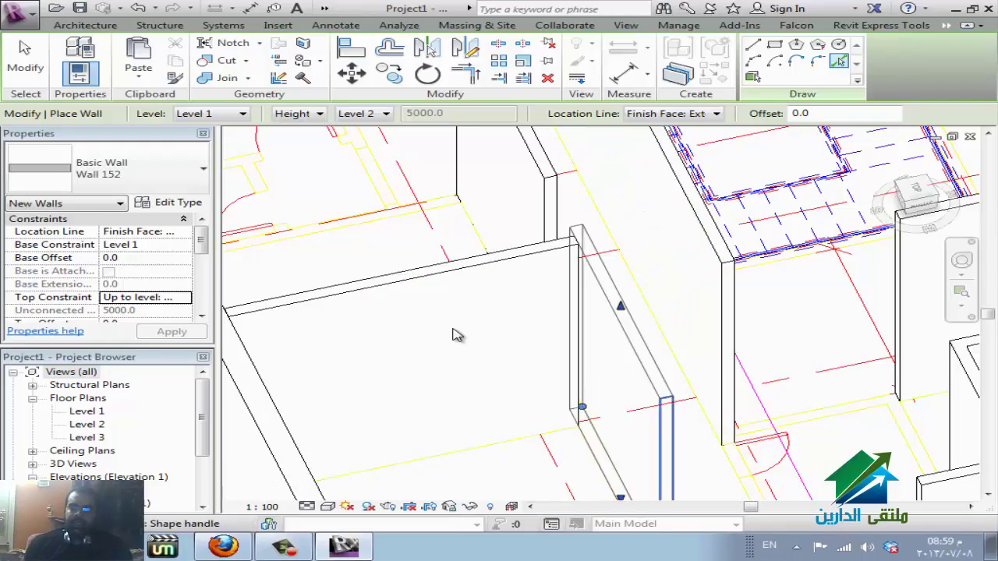
scroll(457, 336, "down", 2)
scroll(458, 335, "up", 2)
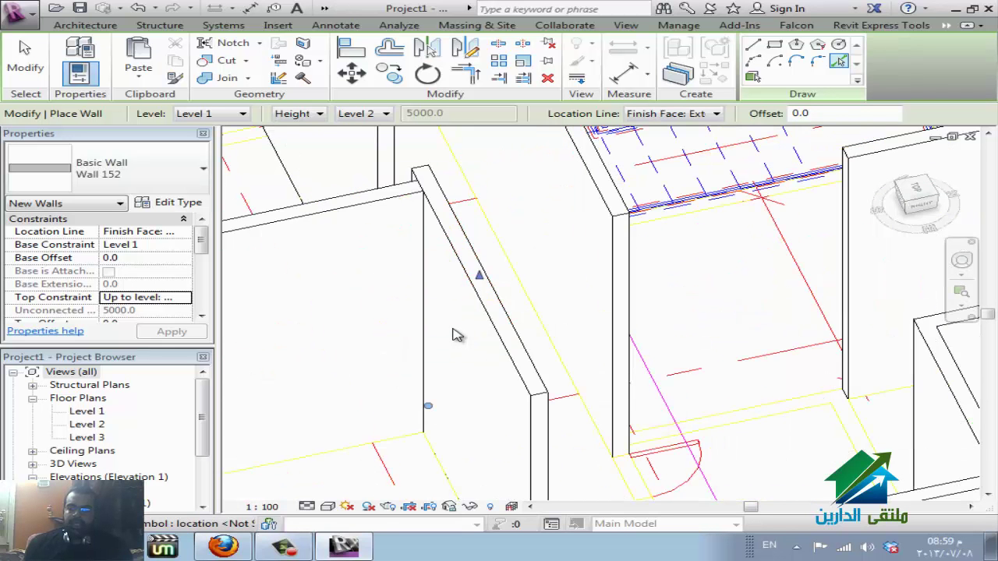
scroll(457, 335, "up", 2)
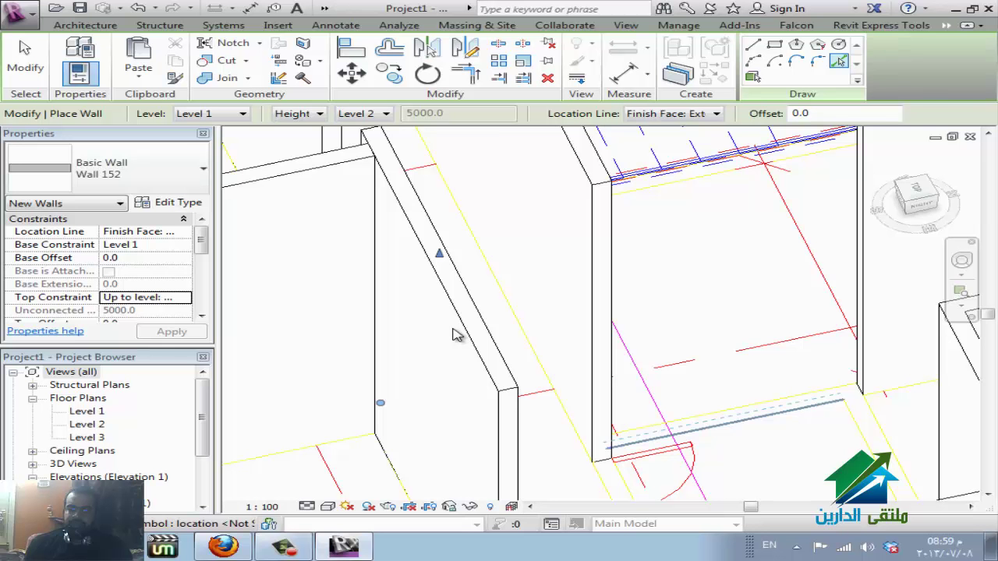
left_click(725, 423)
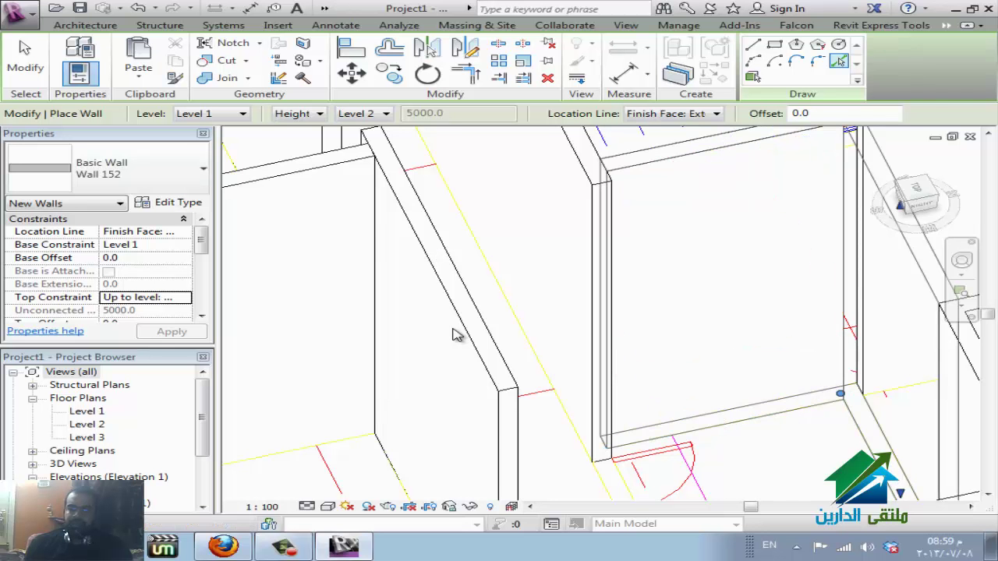
scroll(456, 335, "down", 2)
scroll(456, 335, "down", 1)
scroll(456, 335, "down", 1)
scroll(456, 335, "down", 1)
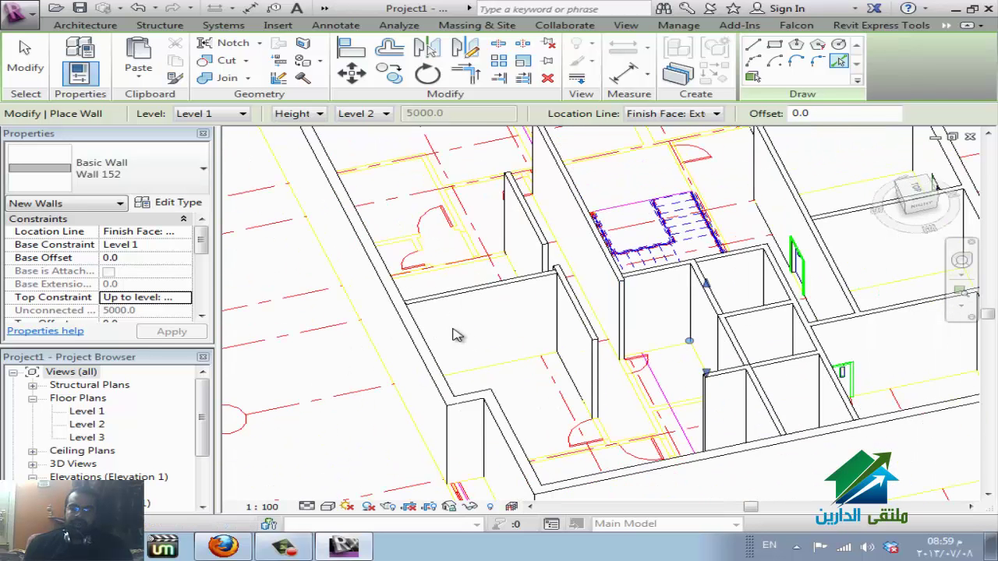
scroll(456, 335, "up", 5)
scroll(456, 335, "down", 1)
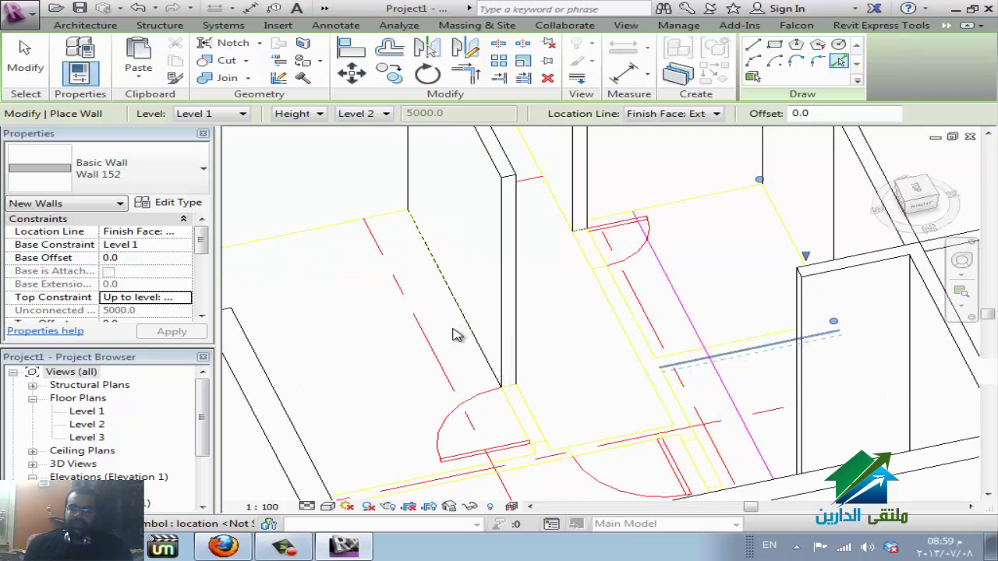
scroll(456, 335, "down", 1)
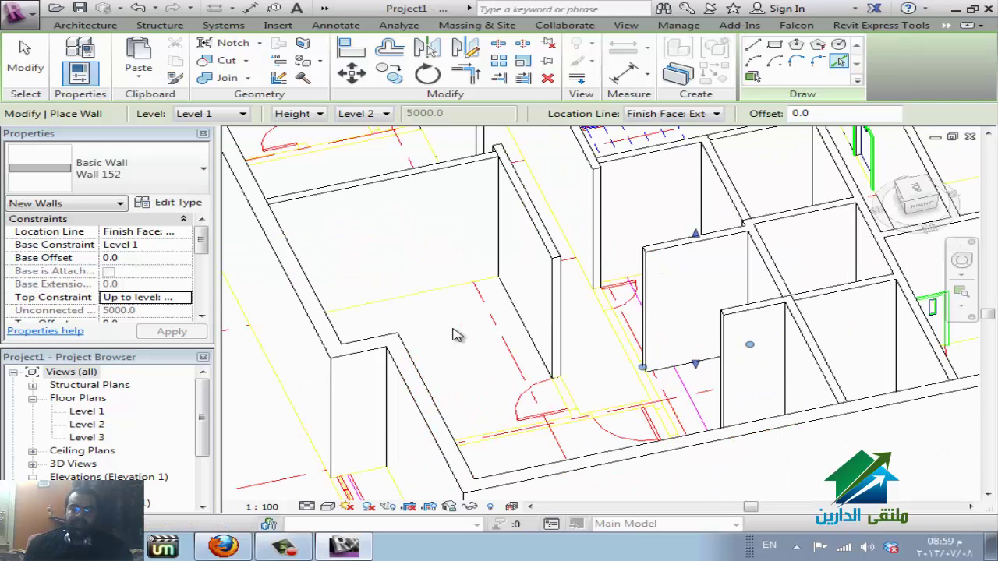
key("Escape")
key("Escape")
scroll(456, 335, "up", 1)
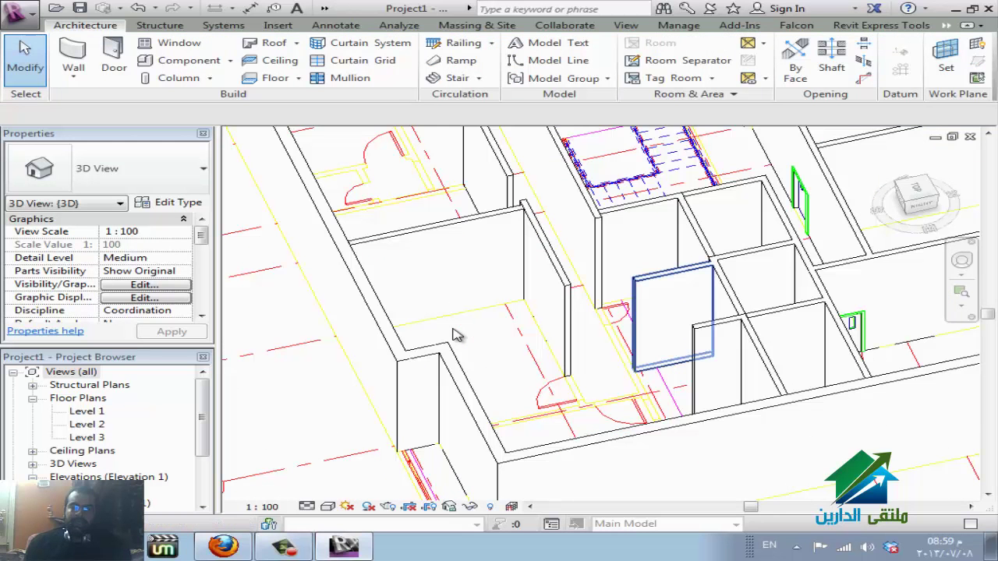
key("Escape")
Set the Level 2 floor plan's Underlay to None.
key("ctrl+Tab")
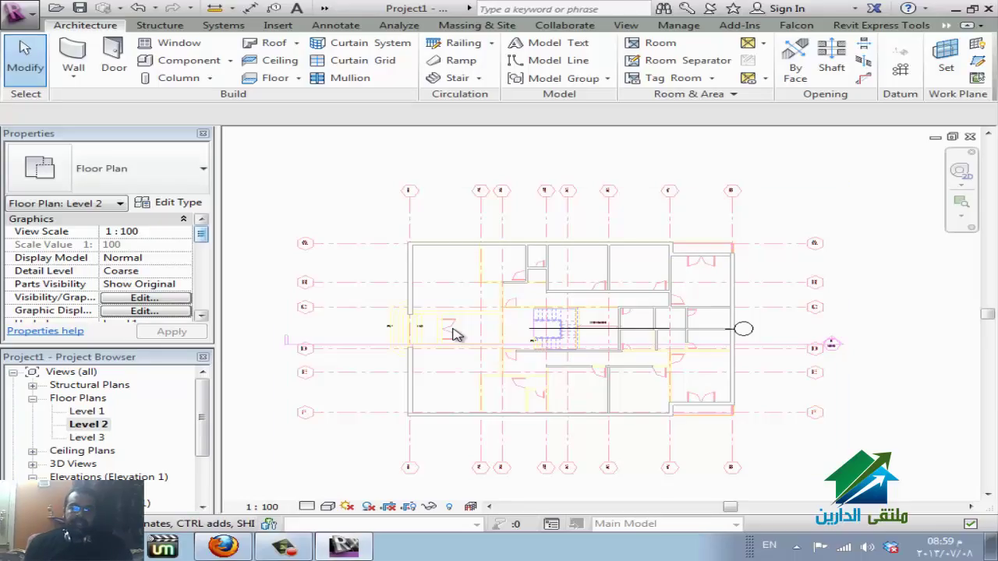
scroll(456, 334, "down", 2)
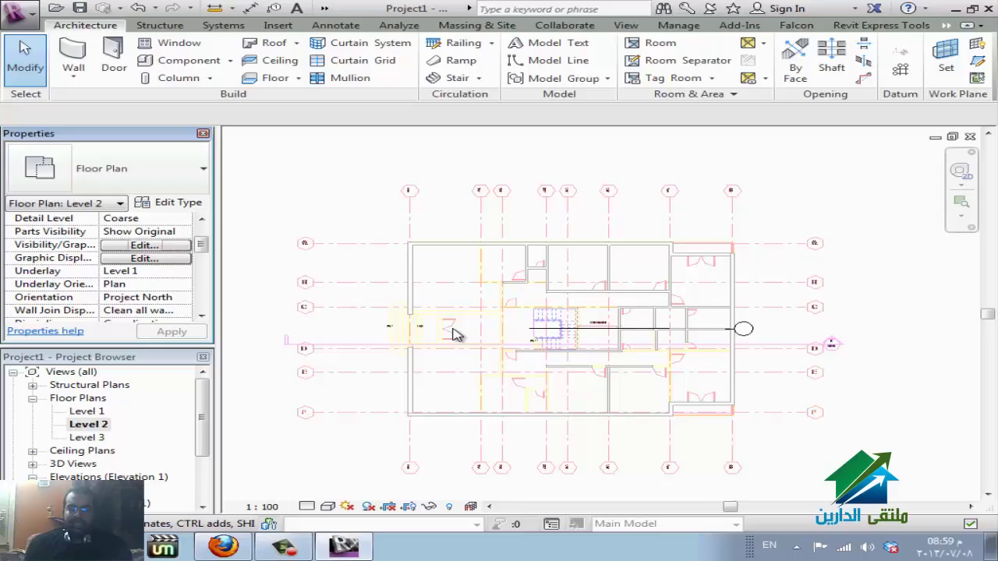
left_click(144, 271)
left_click(183, 271)
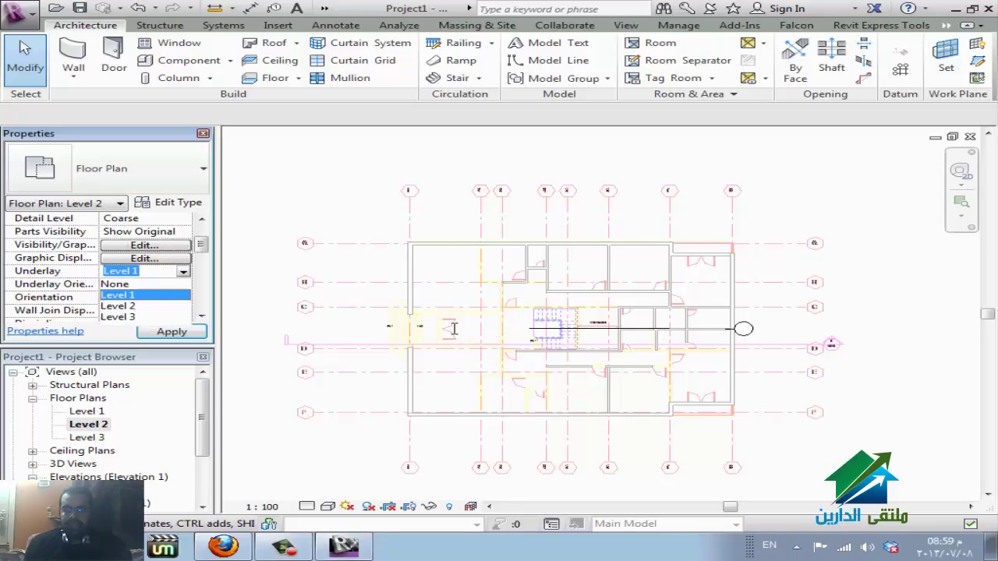
key("Up")
key("Return")
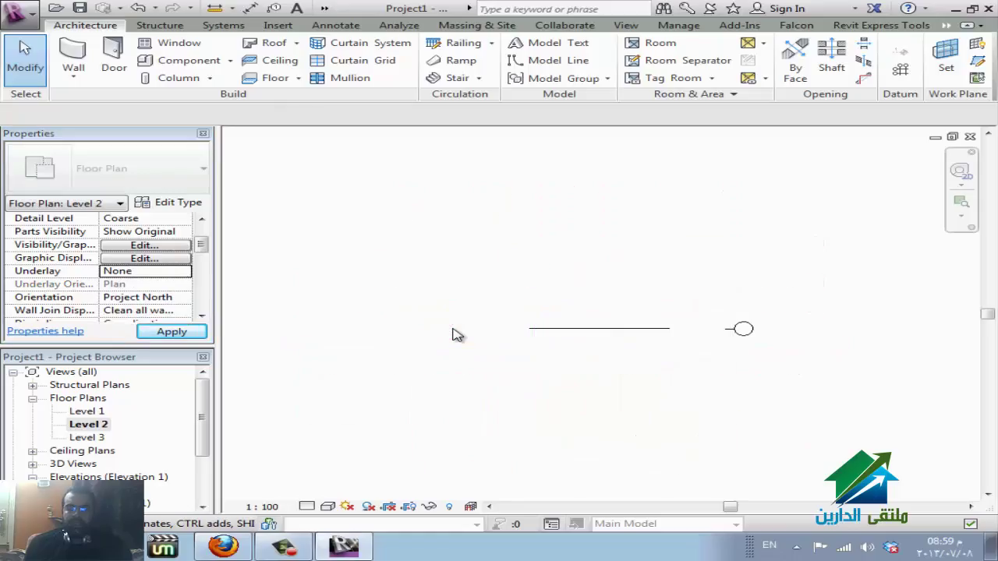
Switch to the Level 1 floor plan and zoom to fit the whole grid.
left_click(277, 25)
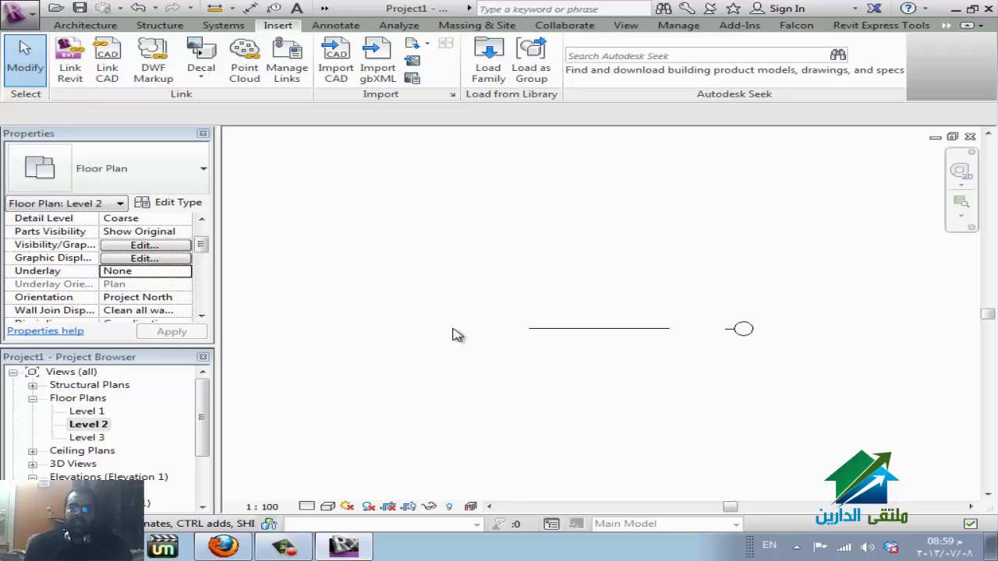
key("ctrl+Tab")
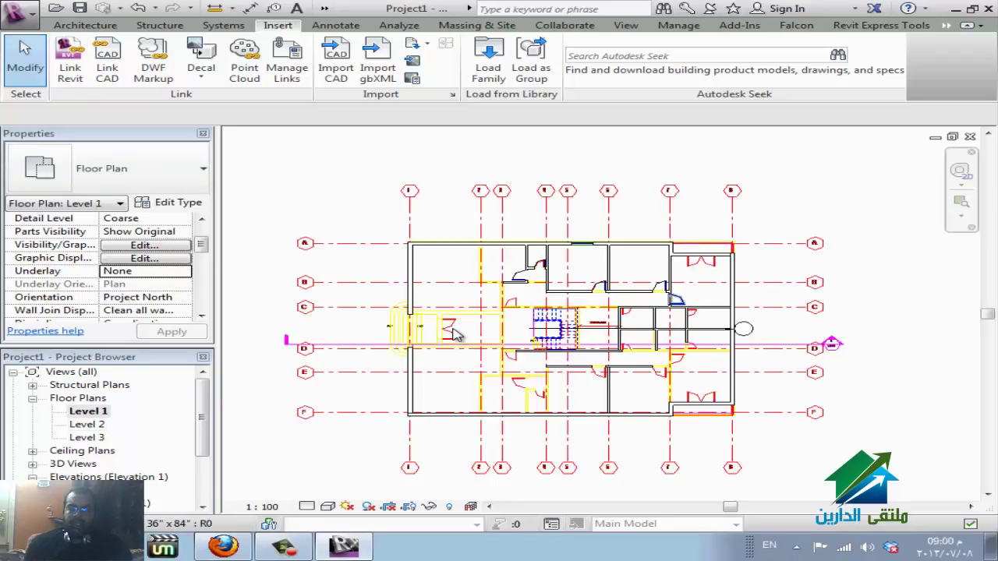
scroll(458, 335, "up", 3)
key("z")
key("f")
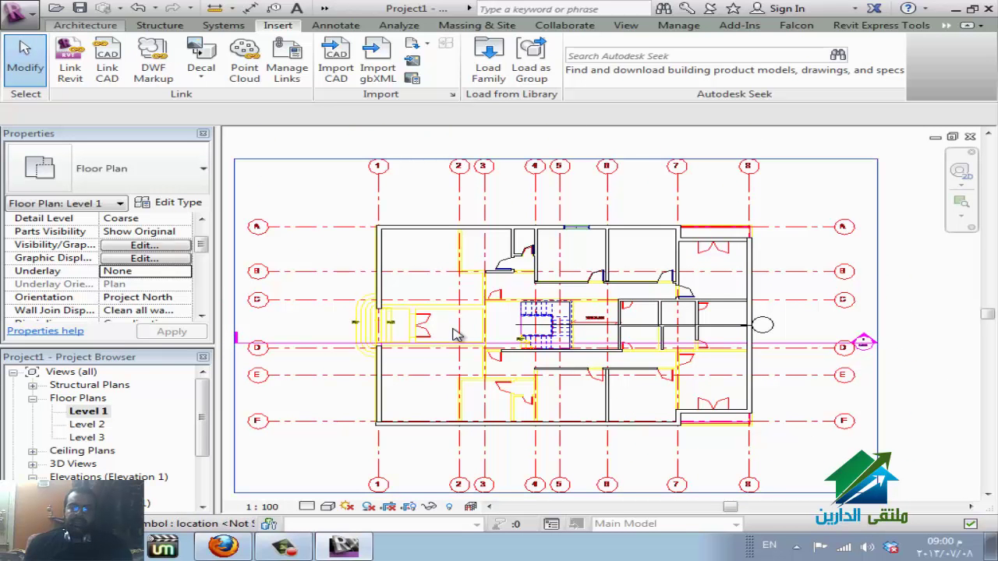
key("Escape")
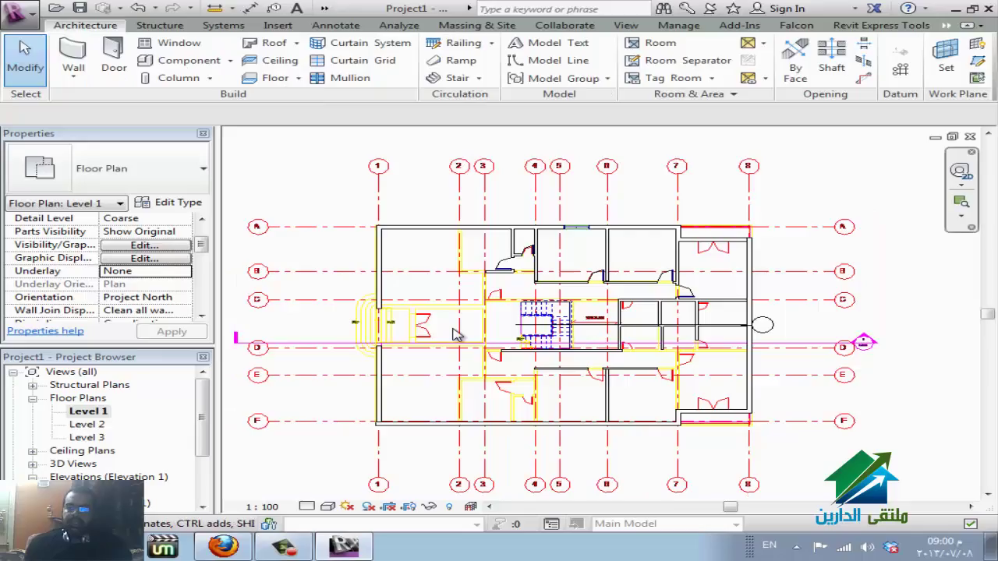
Create grid 1 by picking the left outer wall line over linked grid 1.
key("g")
key("r")
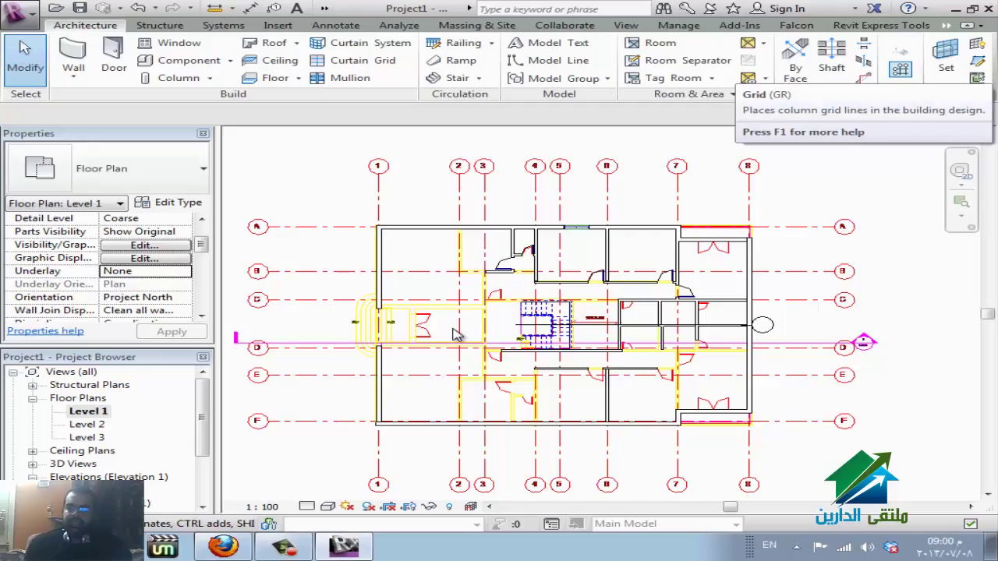
key("w")
key("a")
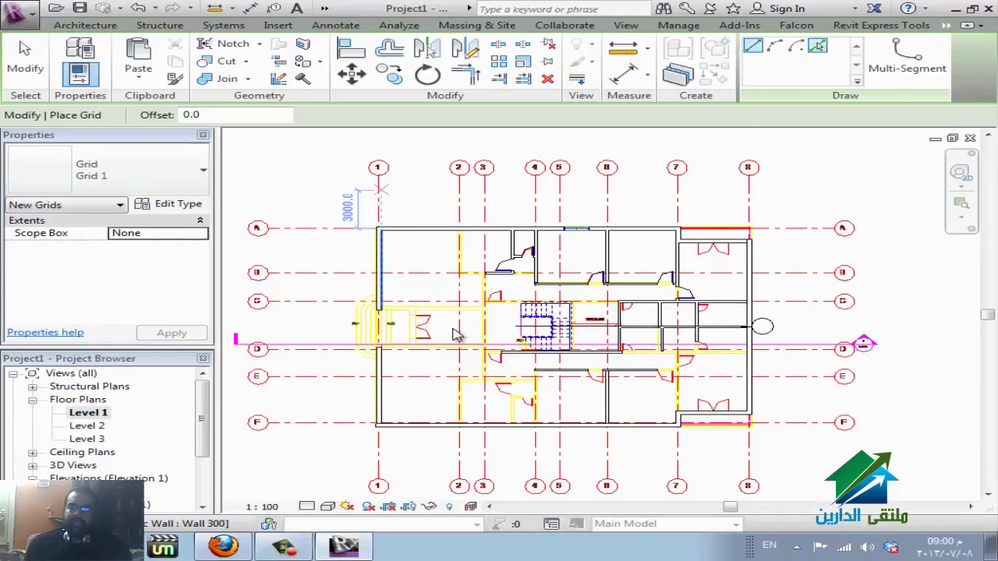
key("p")
key("l")
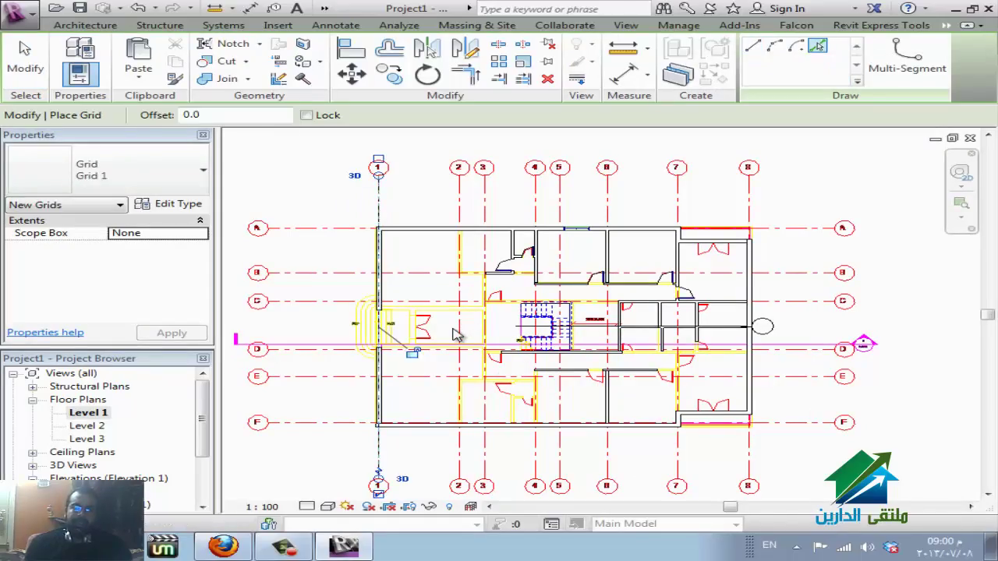
scroll(456, 335, "up", 2)
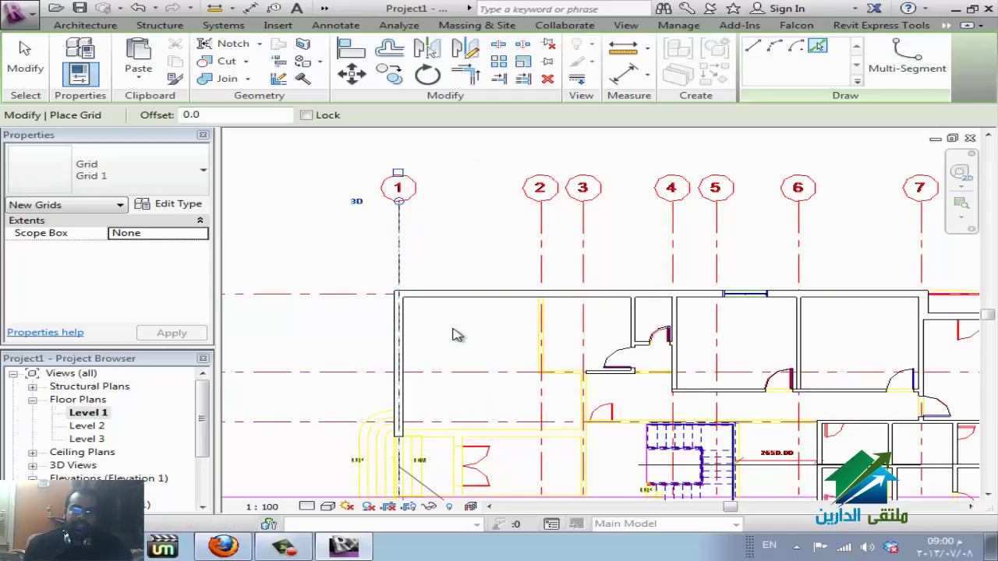
key("Escape")
key("Escape")
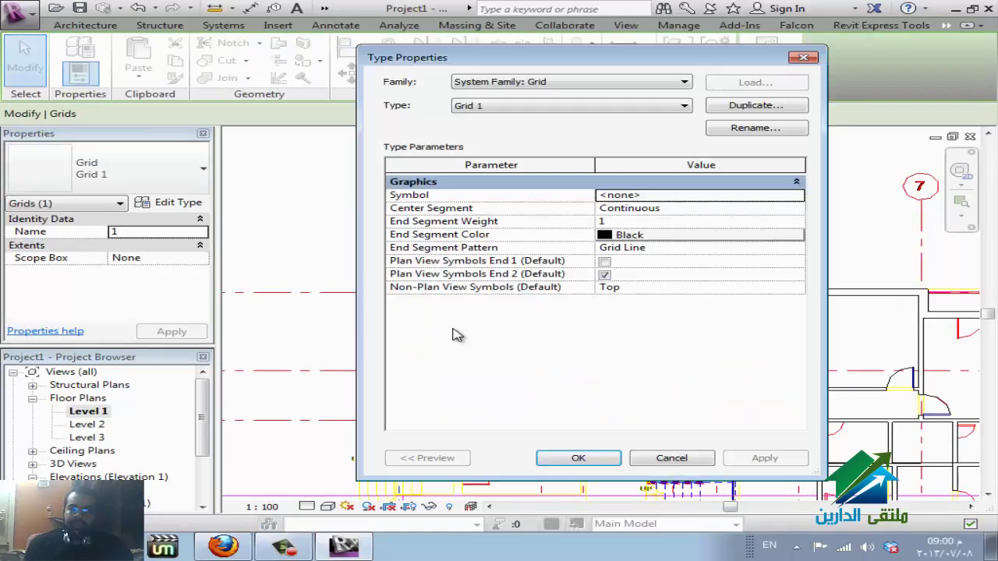
Enable Plan View Symbols End 1 in the grid type properties and confirm.
key("Down")
key("Down")
key("Down")
key("space")
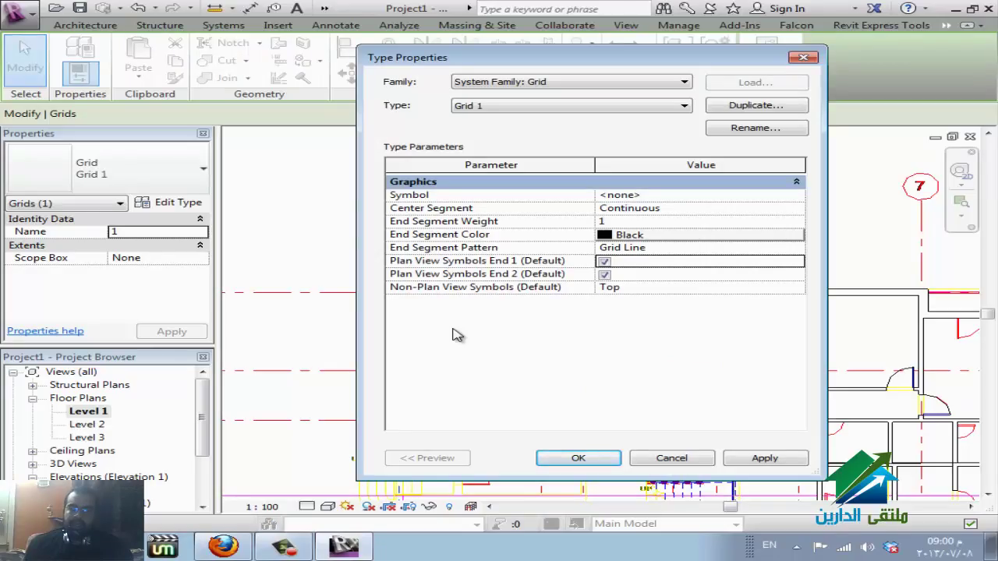
key("Up")
key("Up")
key("Up")
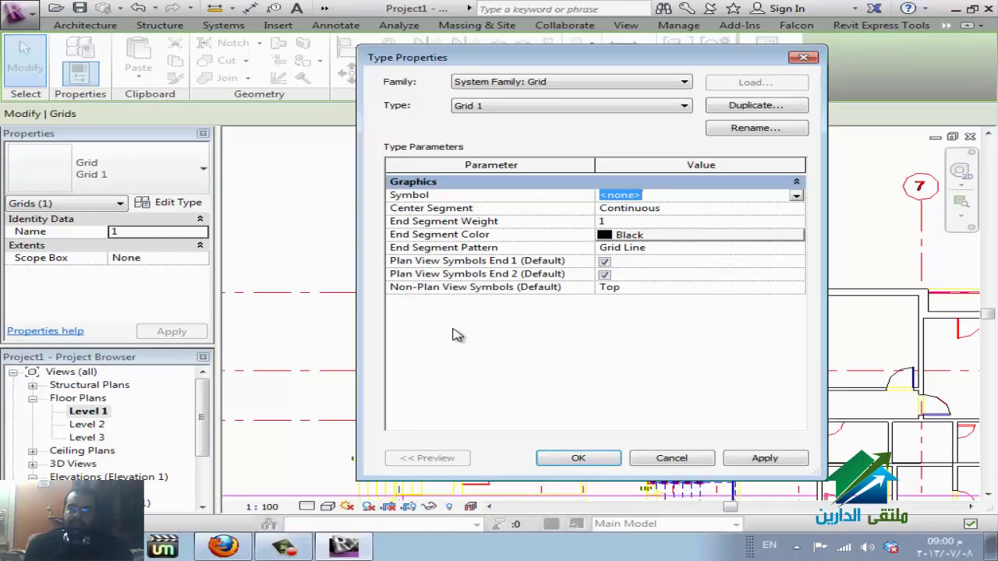
key("alt+Down")
key("Return")
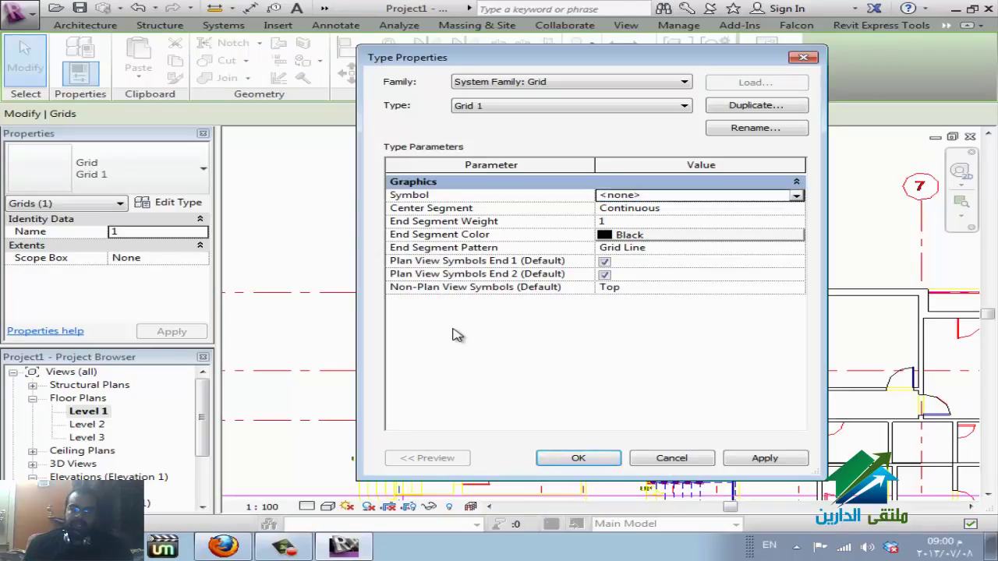
key("Return")
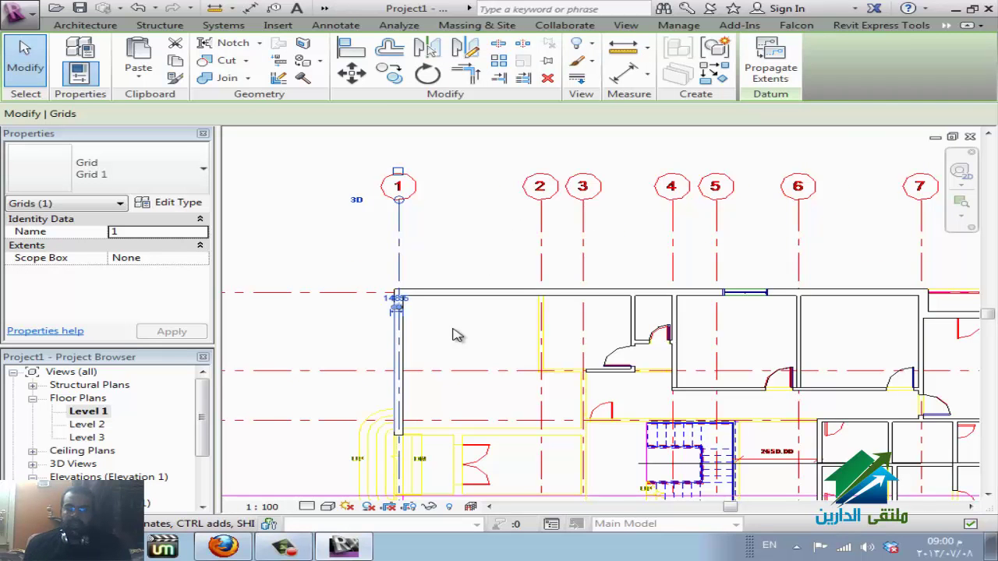
Zoom to fit all grid bubbles, deselect, and switch to the ELDAREEN project.
key("z")
key("f")
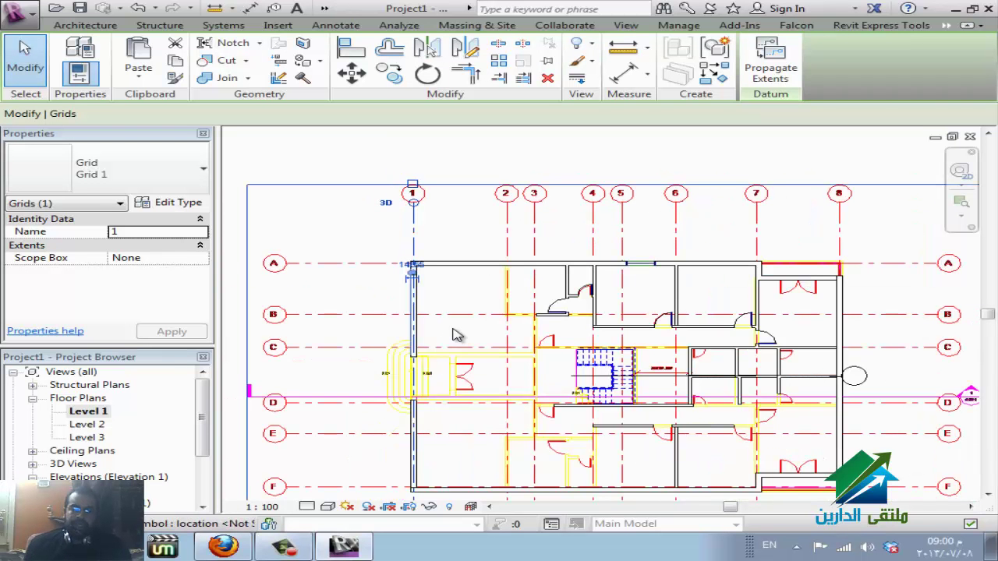
key("z")
key("f")
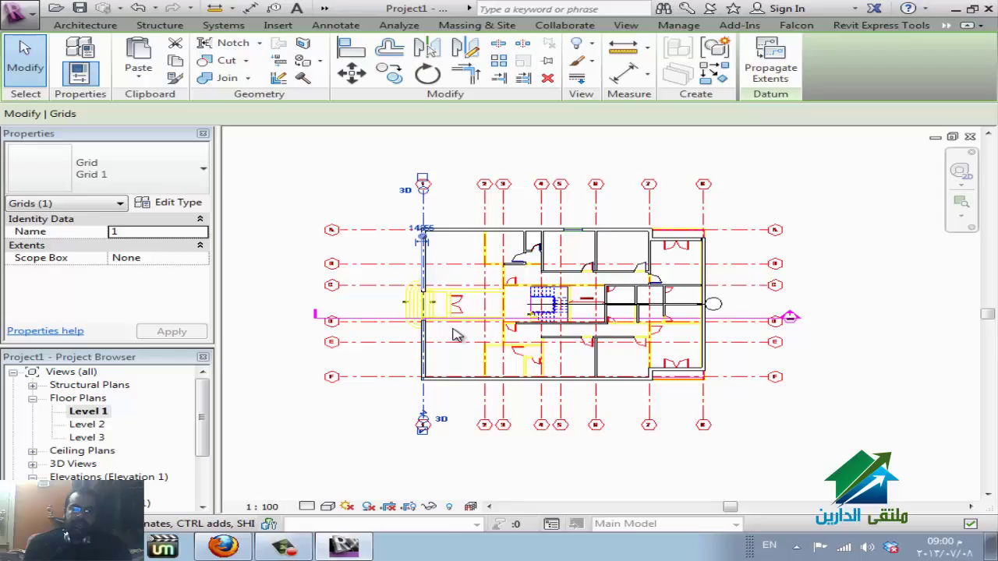
key("Escape")
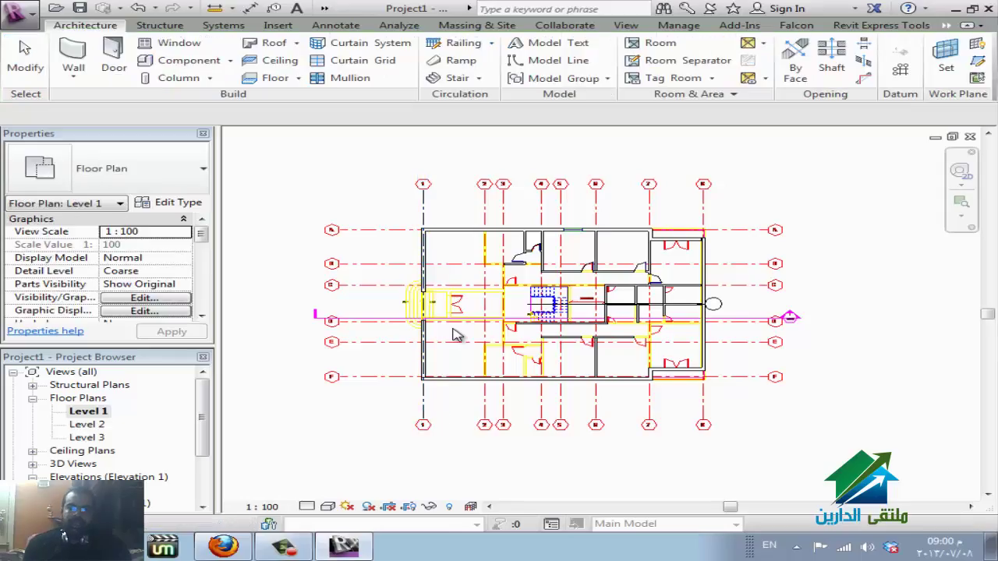
scroll(456, 333, "up", 3)
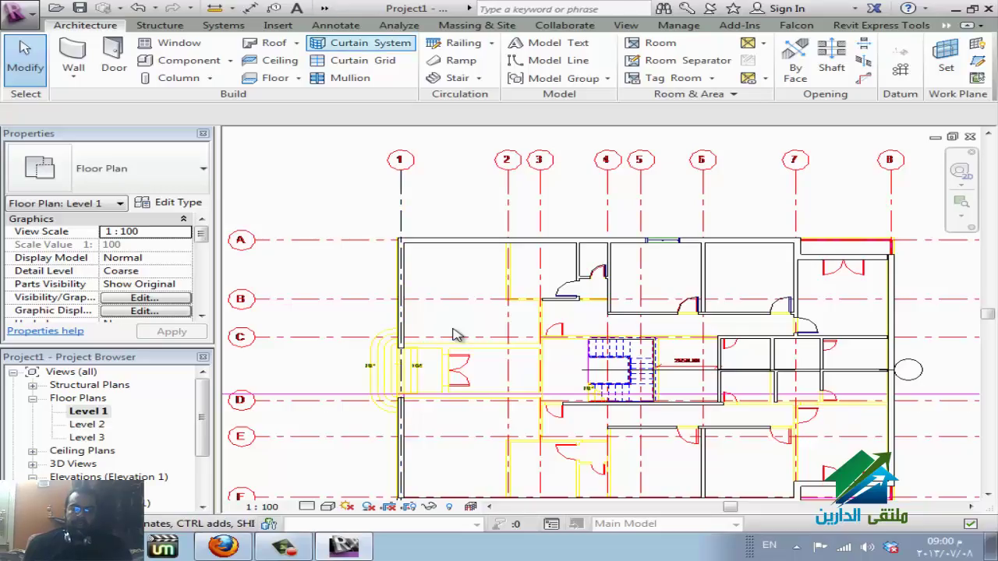
key("ctrl+Tab")
key("ctrl+Tab")
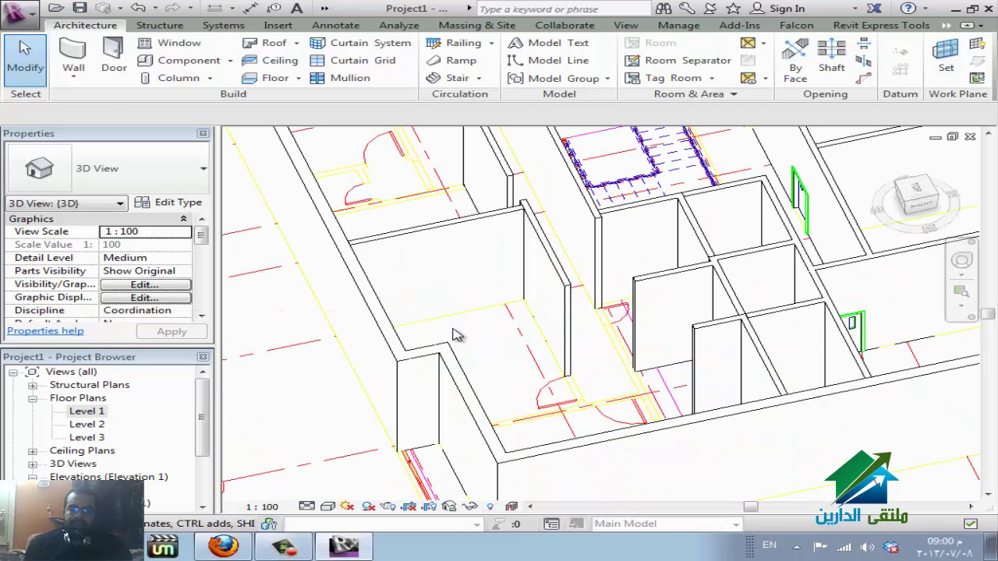
key("ctrl+Tab")
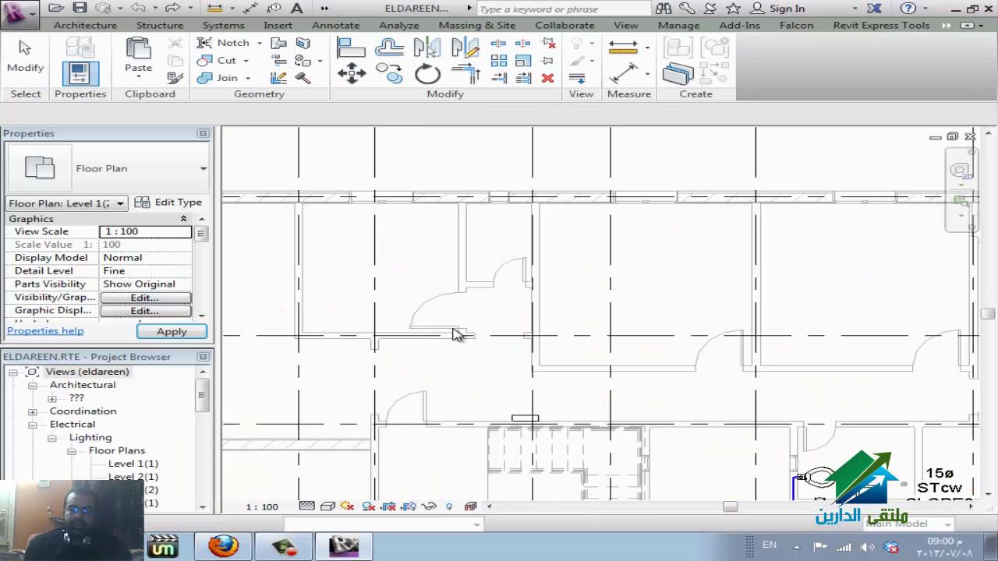
Link Desktop's eldareen_6.dwg into the ELDAREEN plan with Auto - Origin to Origin positioning.
key("z")
key("f")
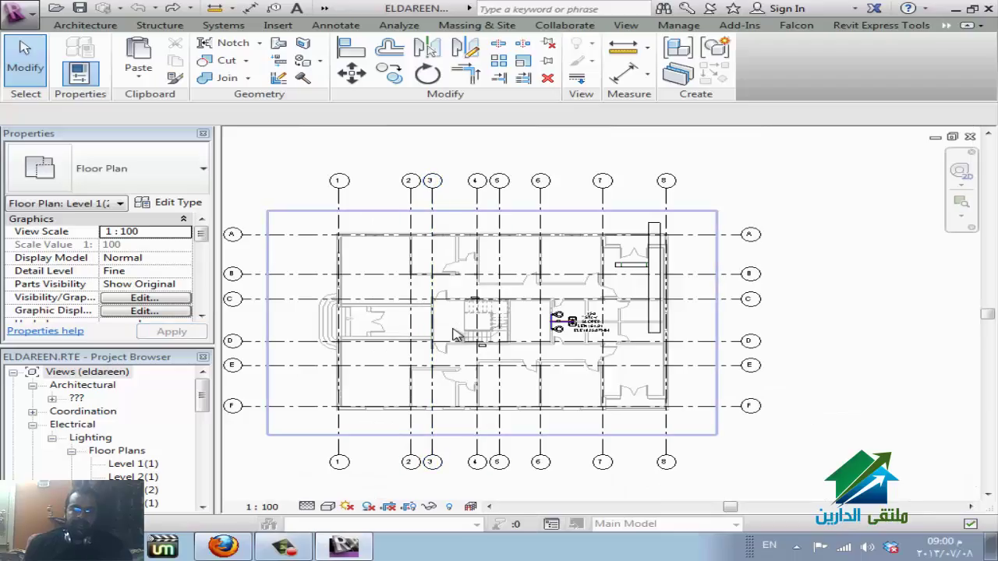
scroll(456, 334, "down", 2)
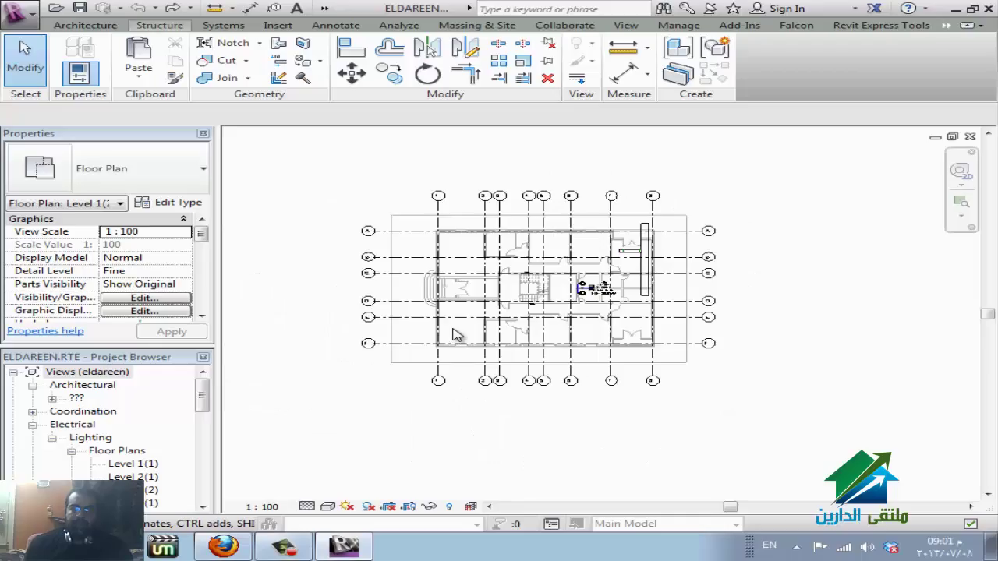
key("alt+i")
key("Left")
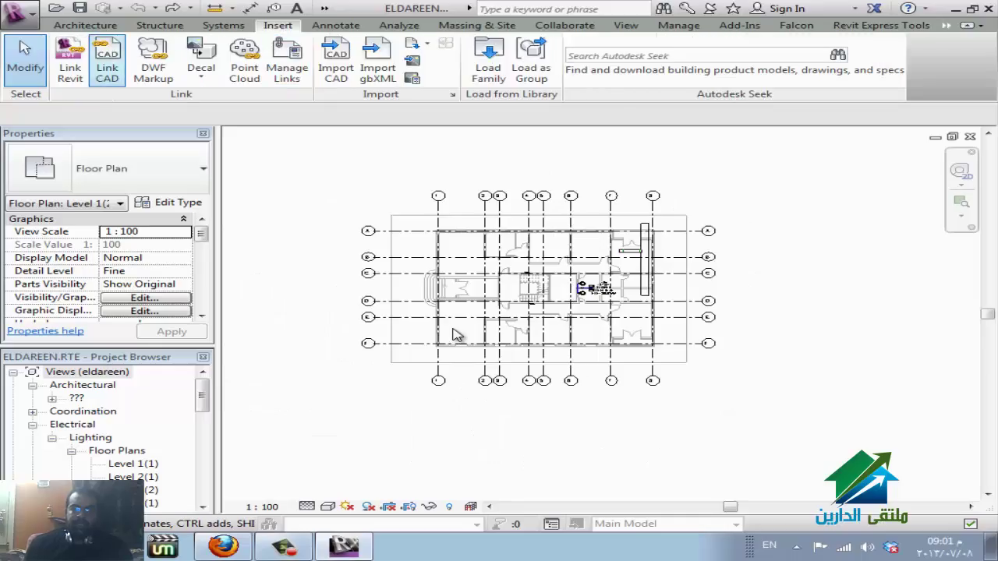
key("Return")
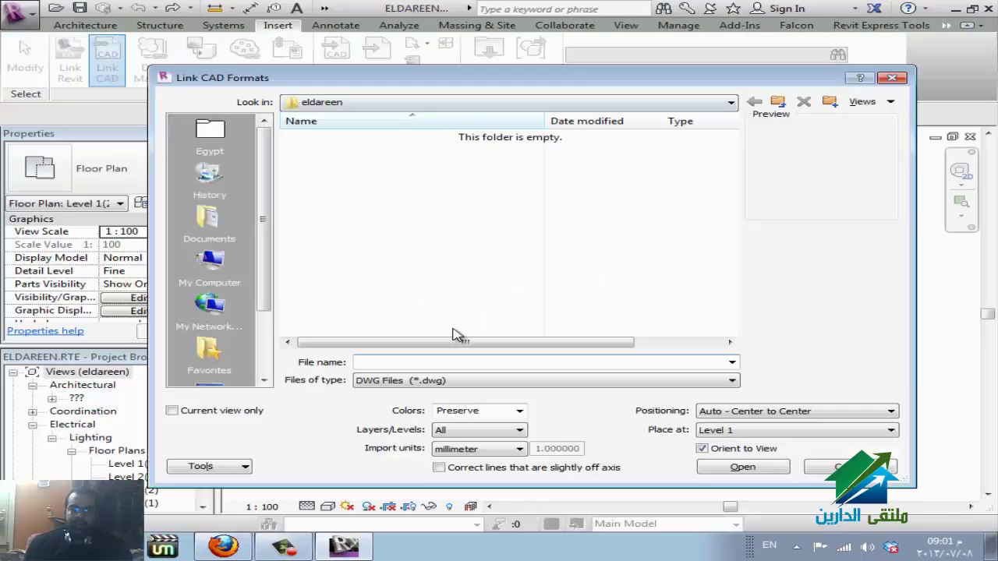
key("Down")
key("Down")
key("Down")
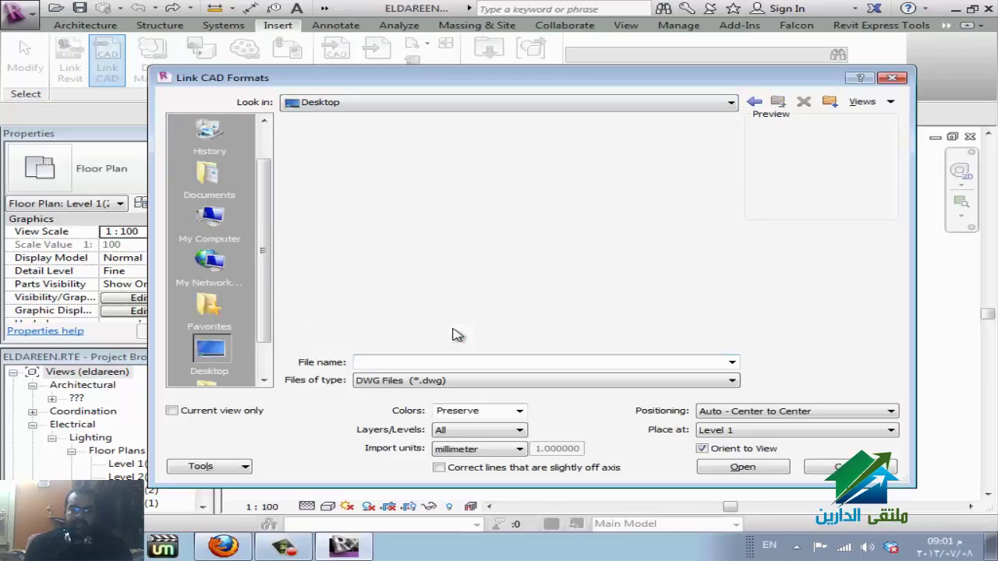
key("Down")
key("Down")
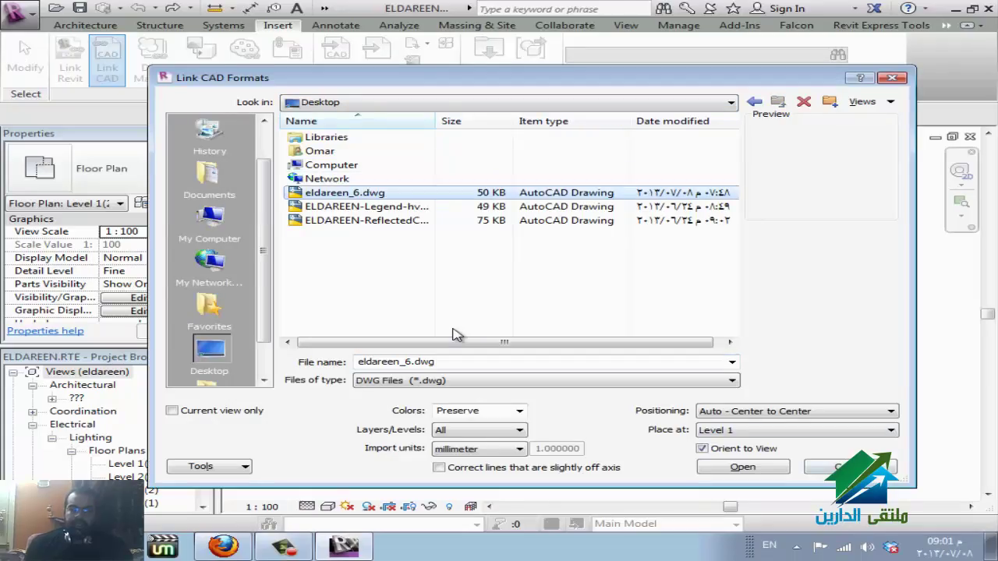
key("alt+Down")
key("Down")
key("Return")
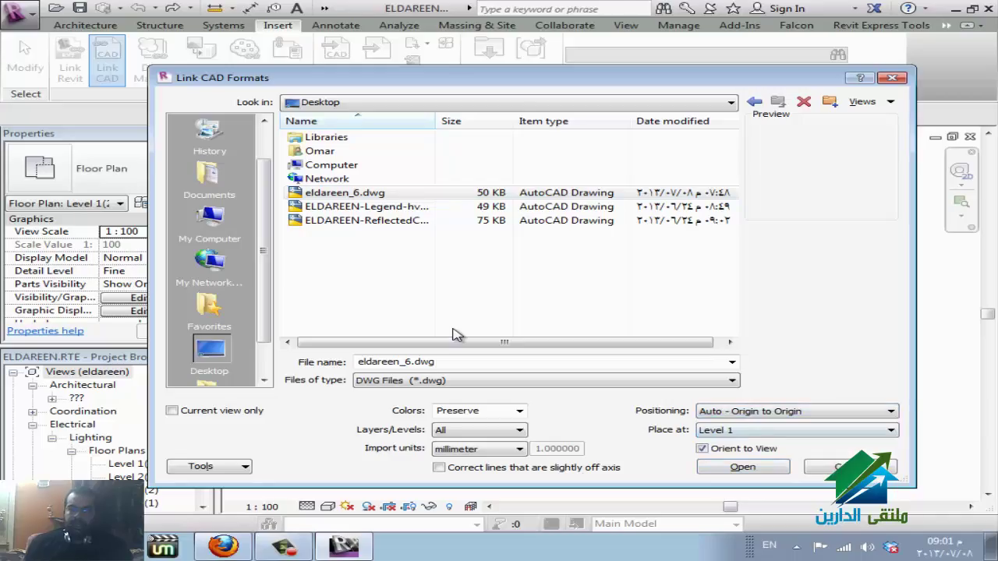
key("Return")
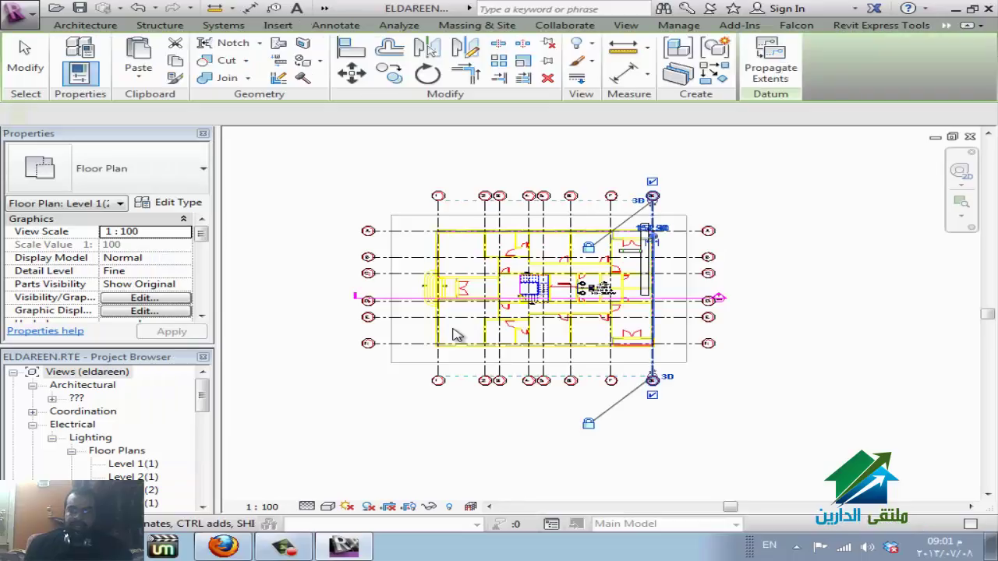
Select the plan contents and filter the selection down to just eldareen_6.dwg.
key("Escape")
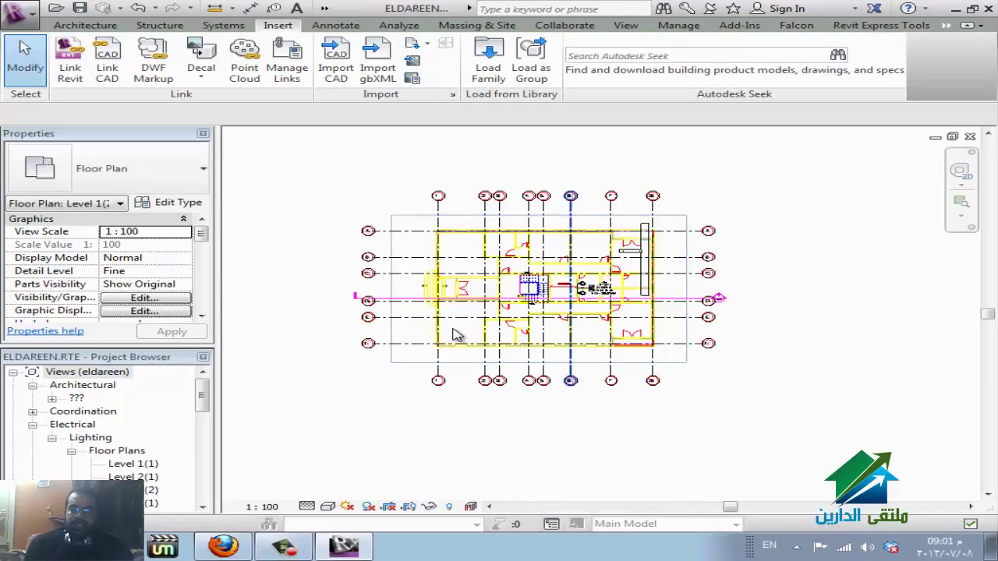
scroll(456, 334, "up", 4)
scroll(456, 333, "down", 1)
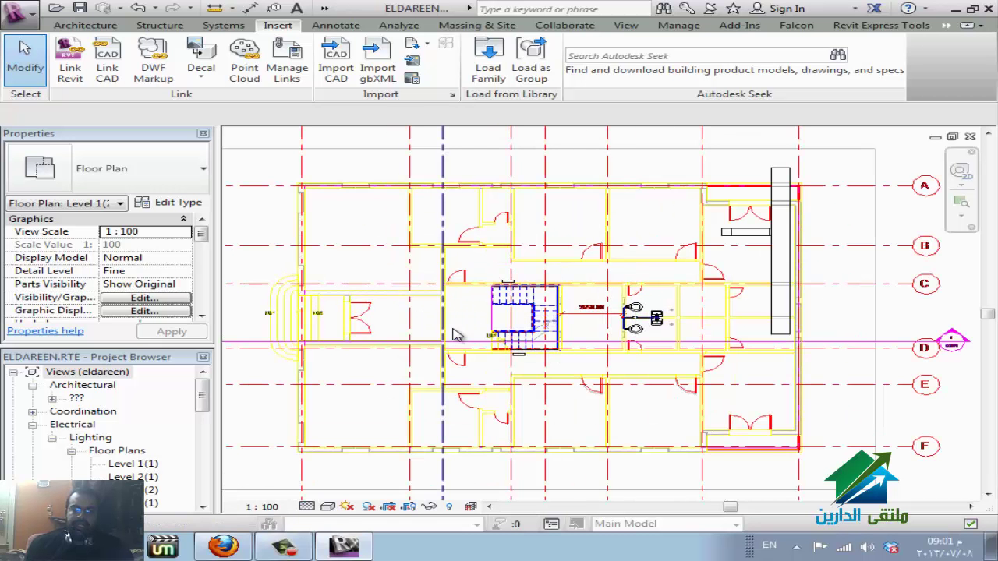
scroll(457, 335, "down", 1)
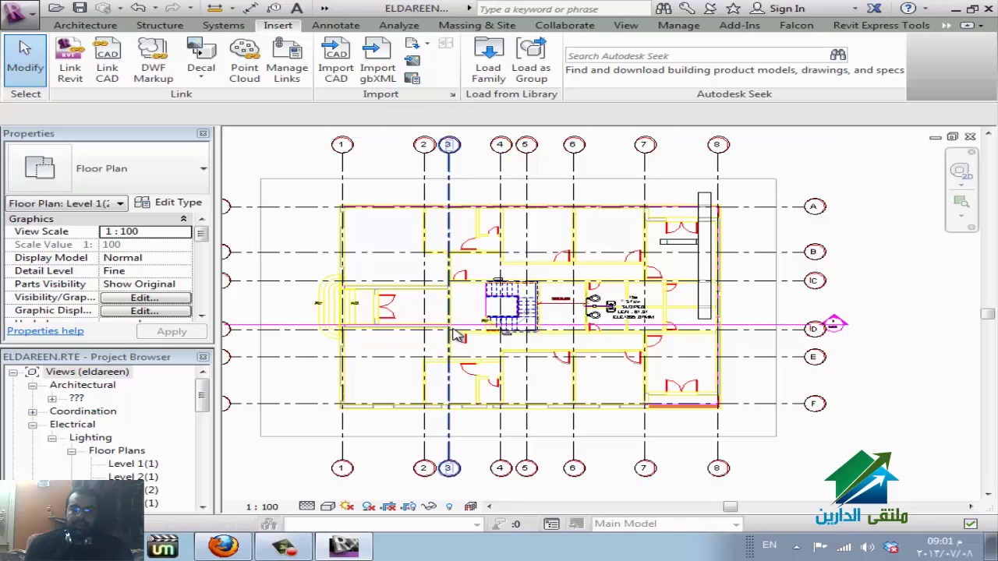
scroll(456, 334, "down", 2)
scroll(456, 333, "down", 2)
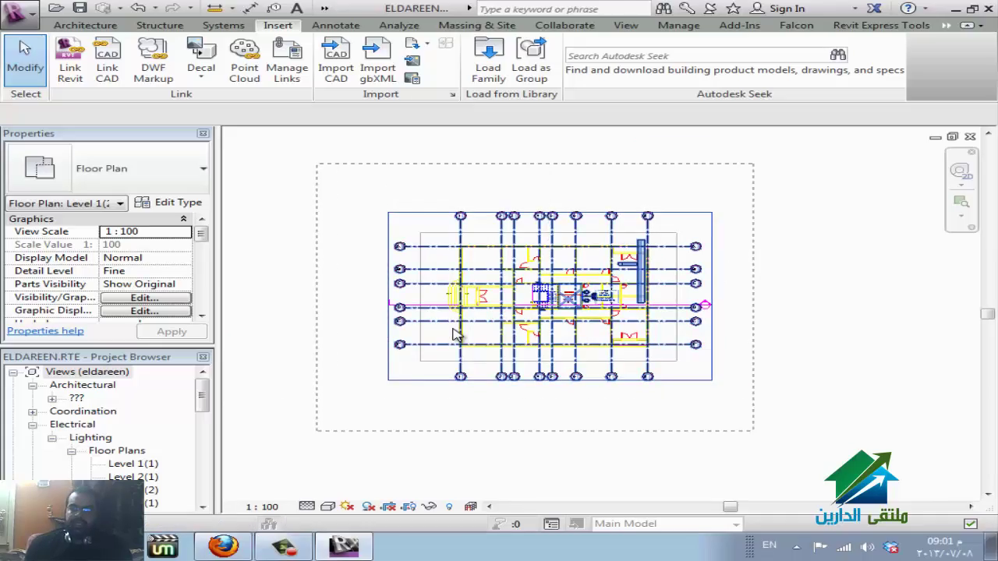
left_click(456, 334)
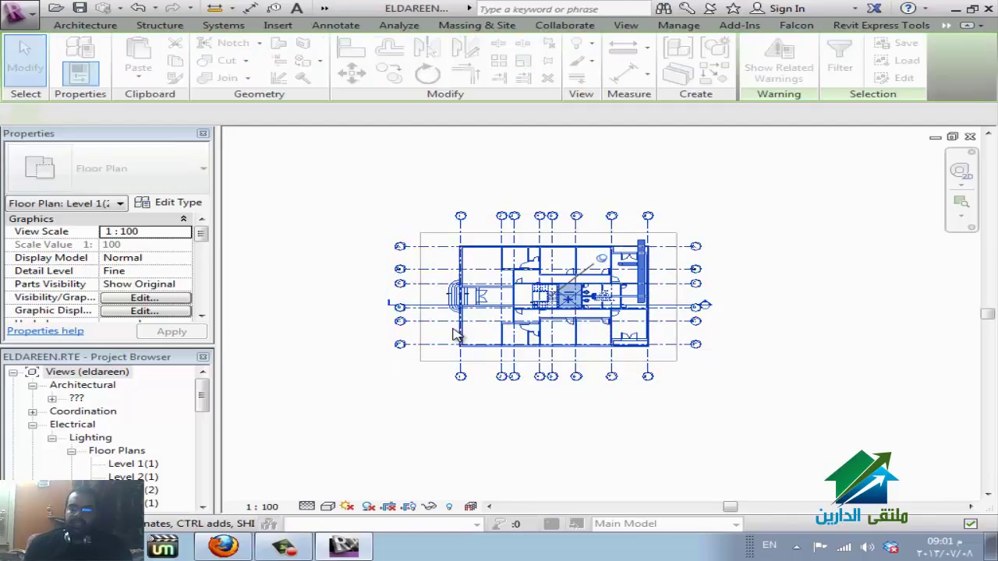
key("space")
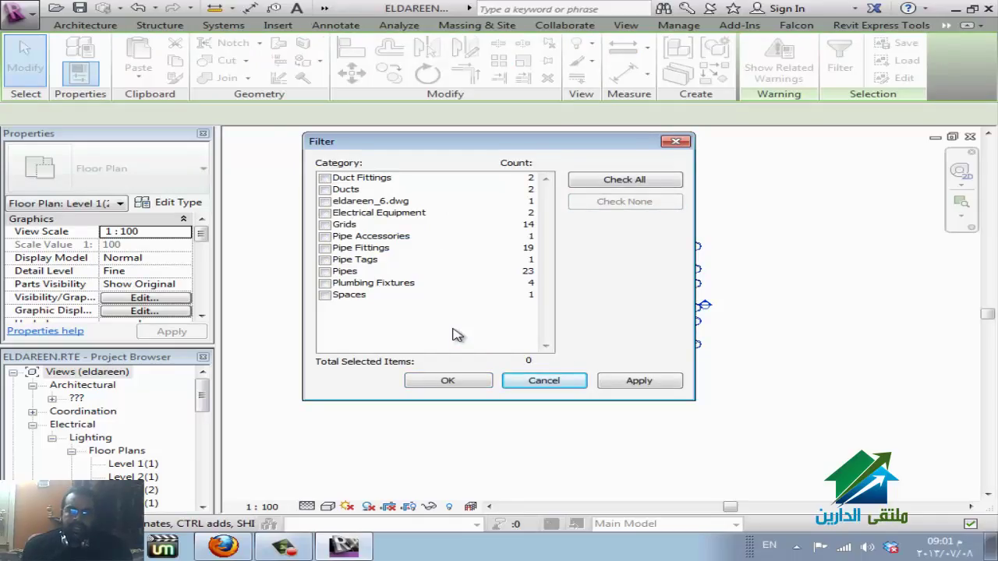
key("e")
key("space")
key("Return")
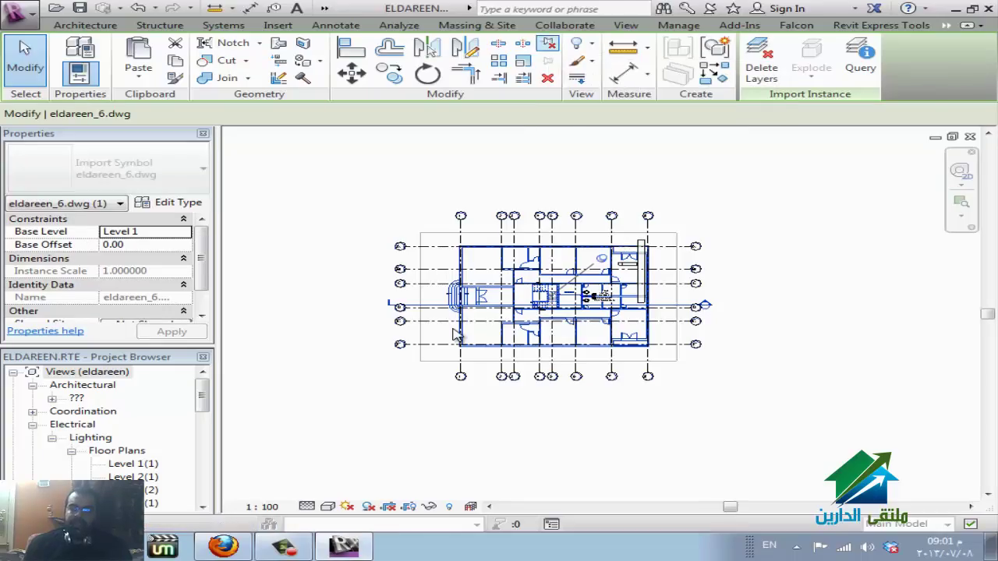
Move the eldareen_6.dwg plan back so it aligns over grids 1–8 and A–F.
key("Escape")
left_click(457, 334)
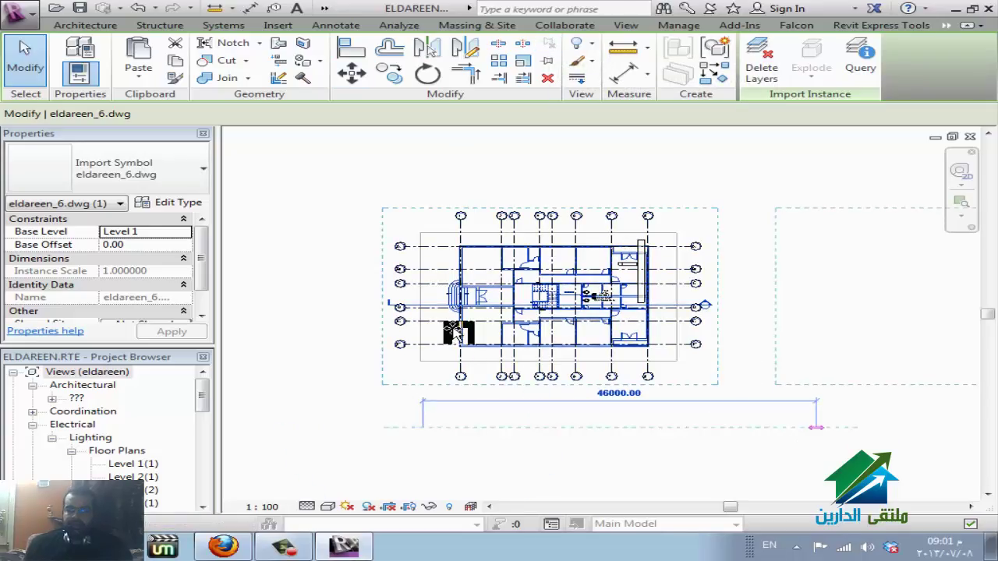
key("m")
key("v")
key("Return")
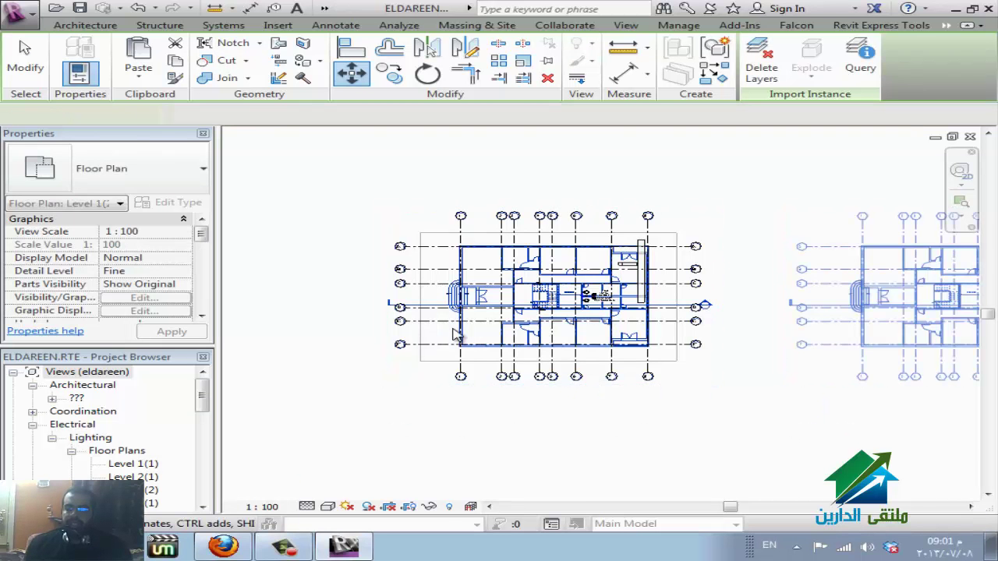
key("ctrl+z")
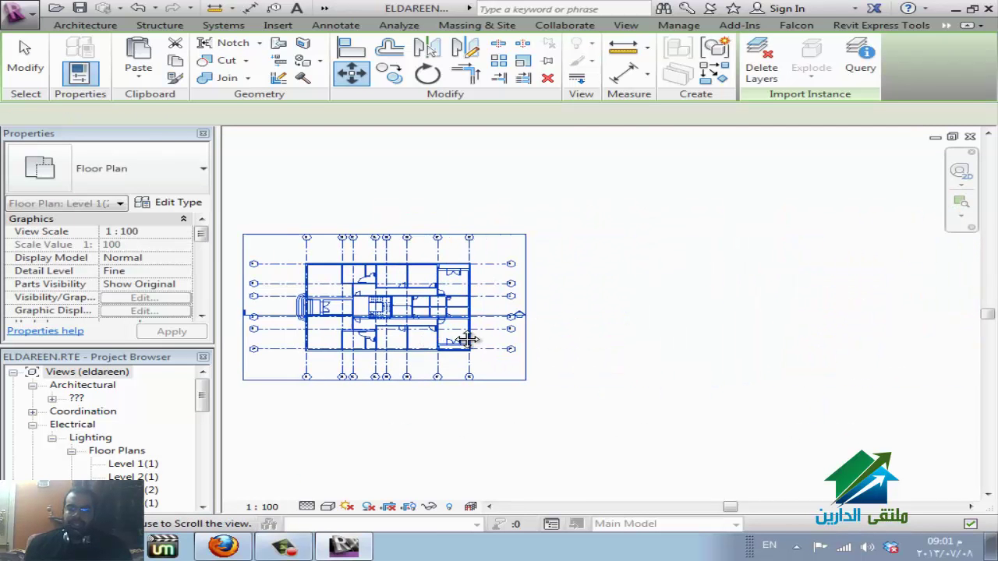
scroll(456, 333, "up", 2)
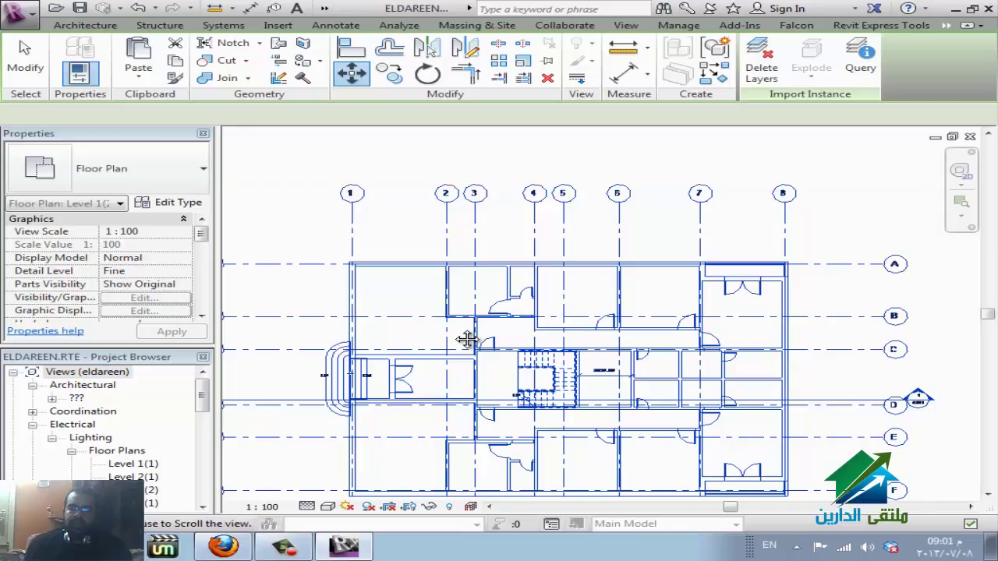
left_click(463, 338)
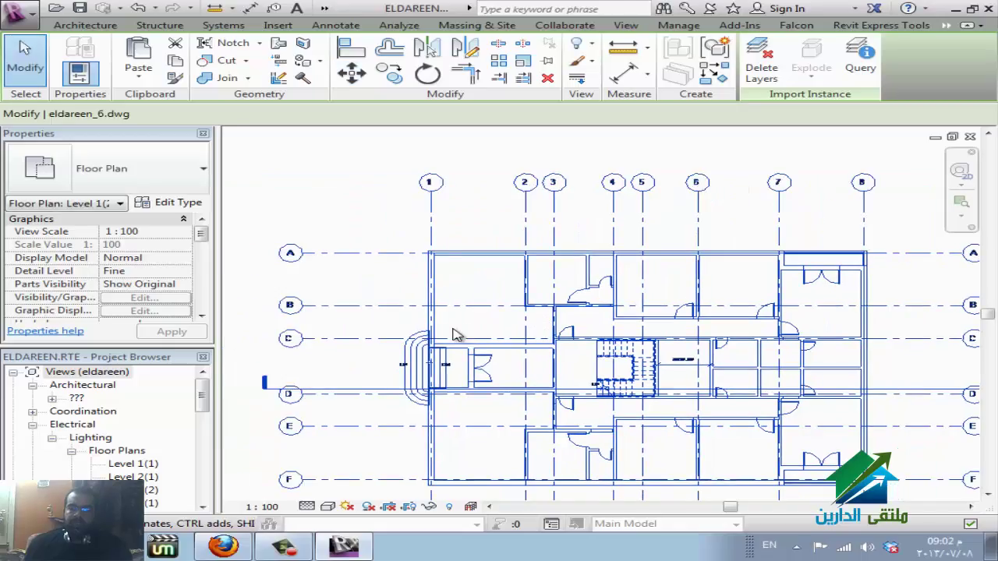
key("Escape")
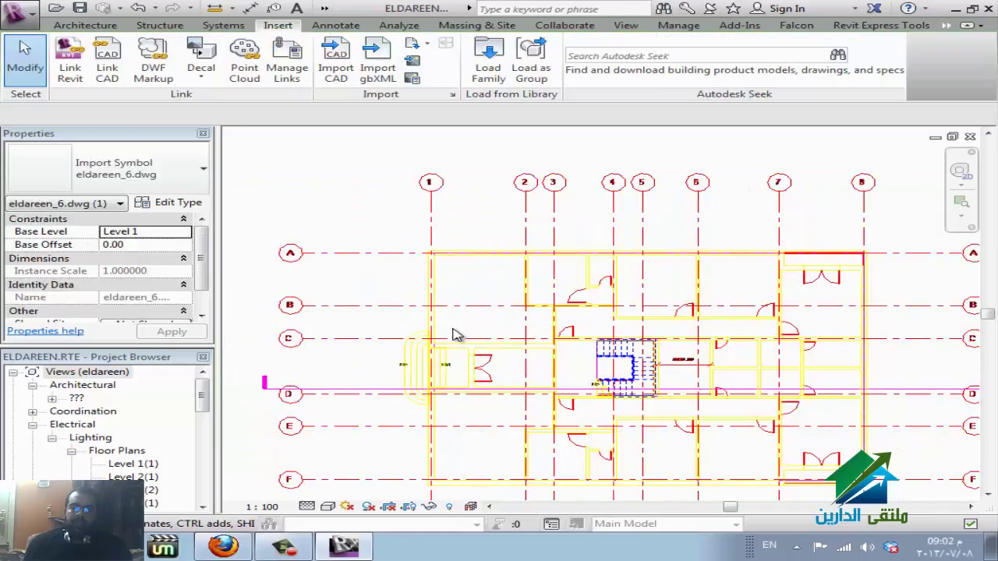
key("Escape")
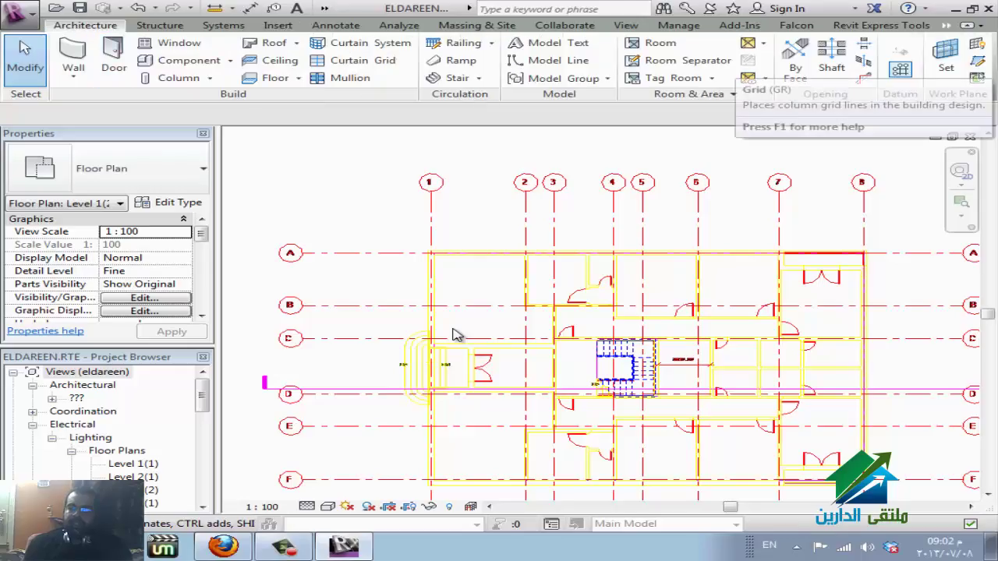
Use Grid with Pick Lines on the plan's grid line 1 to create grid 21.
key("g")
key("r")
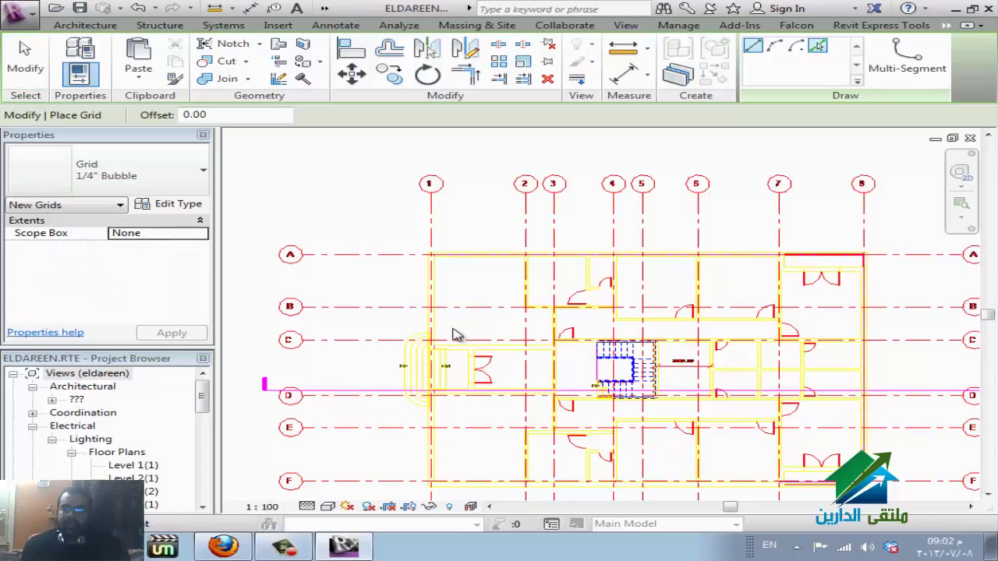
left_click(816, 45)
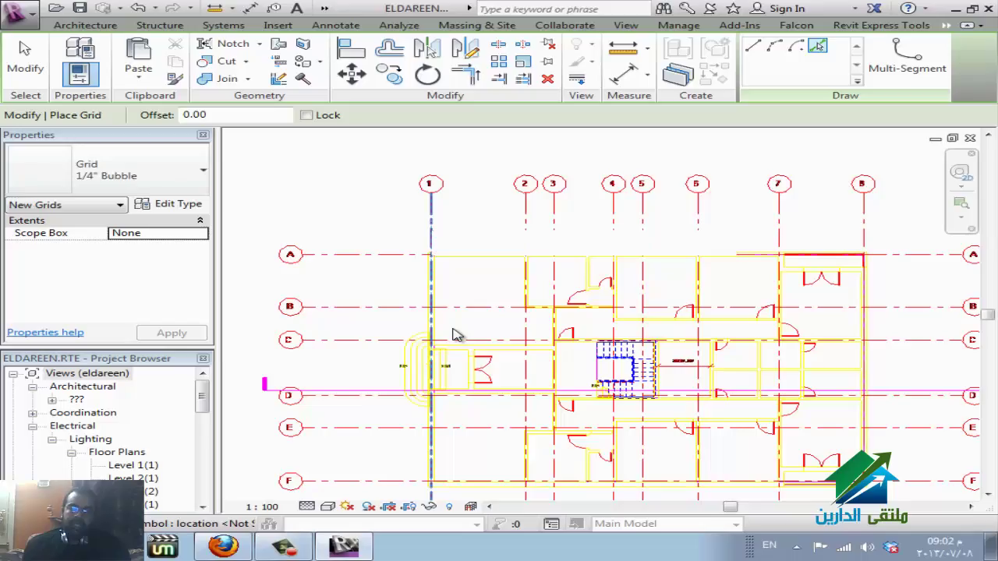
left_click(453, 331)
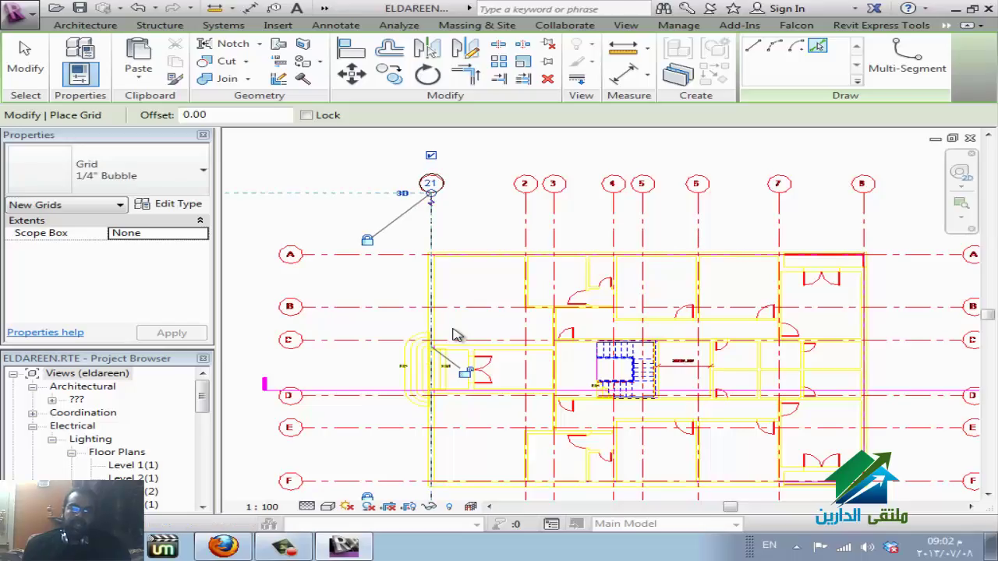
scroll(456, 334, "up", 3)
scroll(456, 334, "up", 2)
scroll(456, 334, "up", 1)
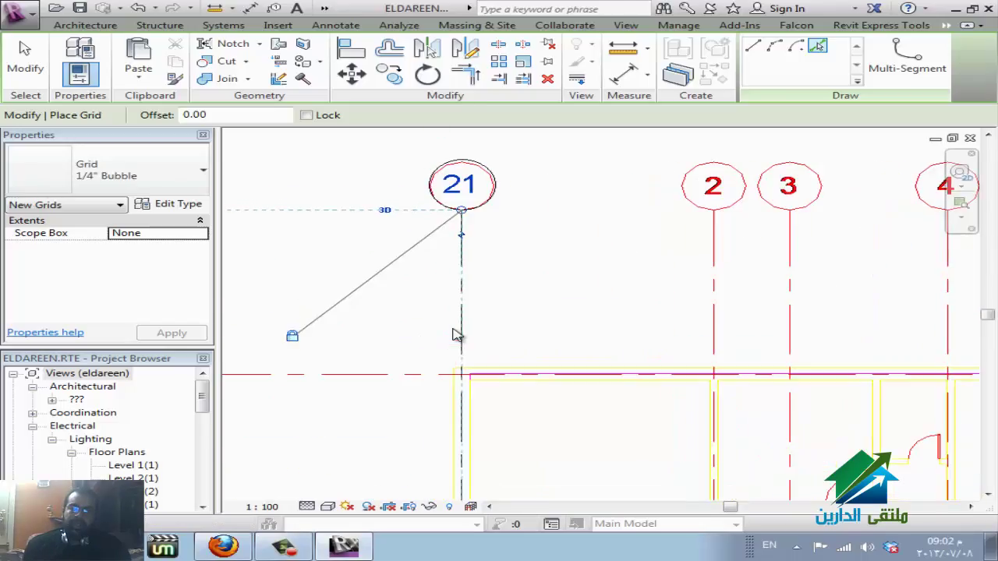
key("Escape")
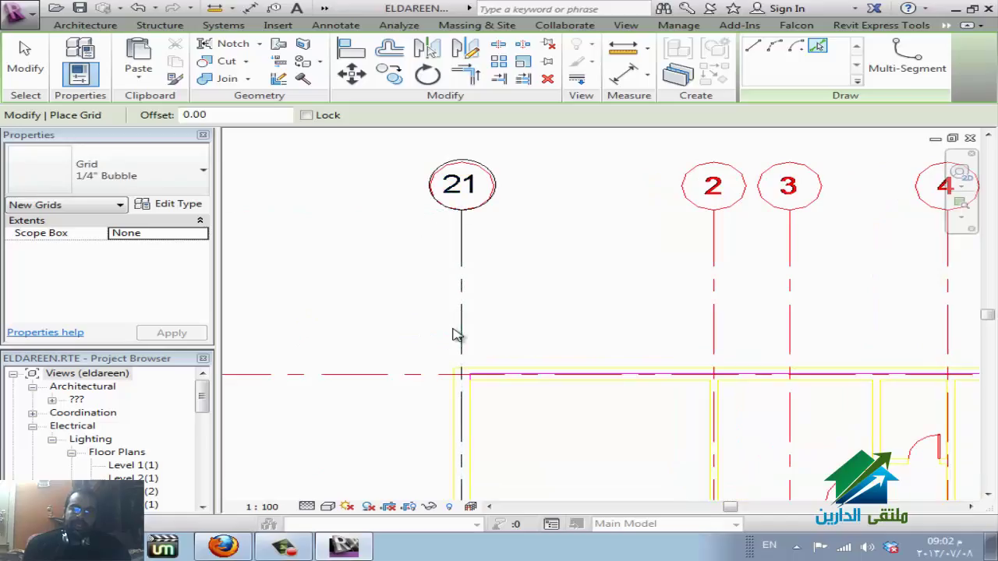
key("Escape")
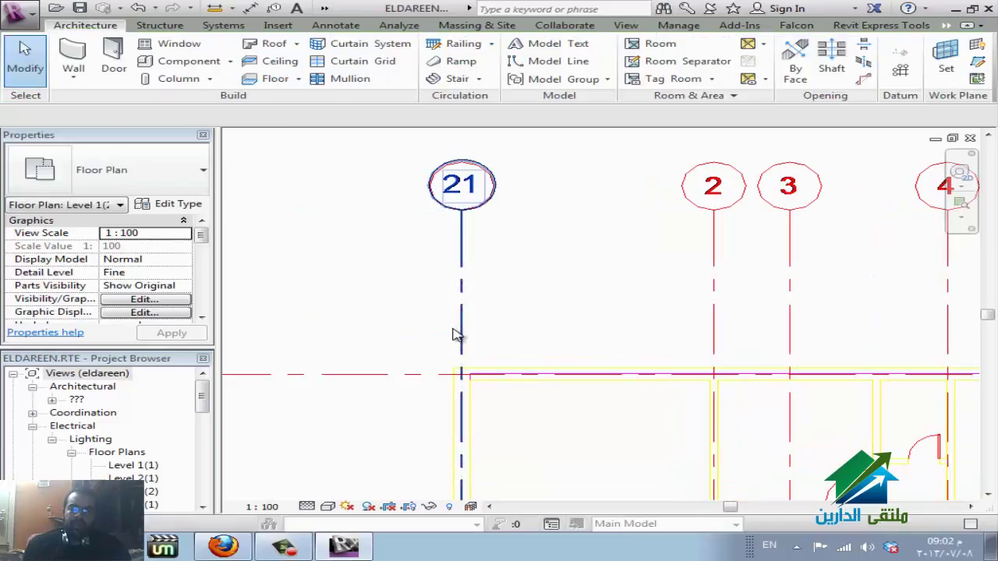
Renumber grid 21 to 101, since 1 is already taken, and restart the Grid tool.
left_click(459, 333)
double_click(457, 334)
type("1")
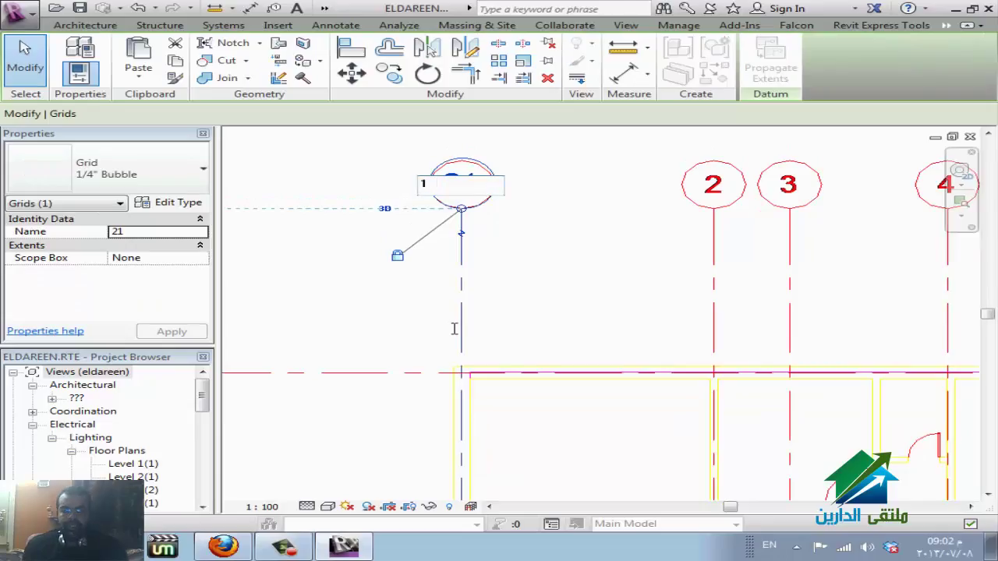
key("Return")
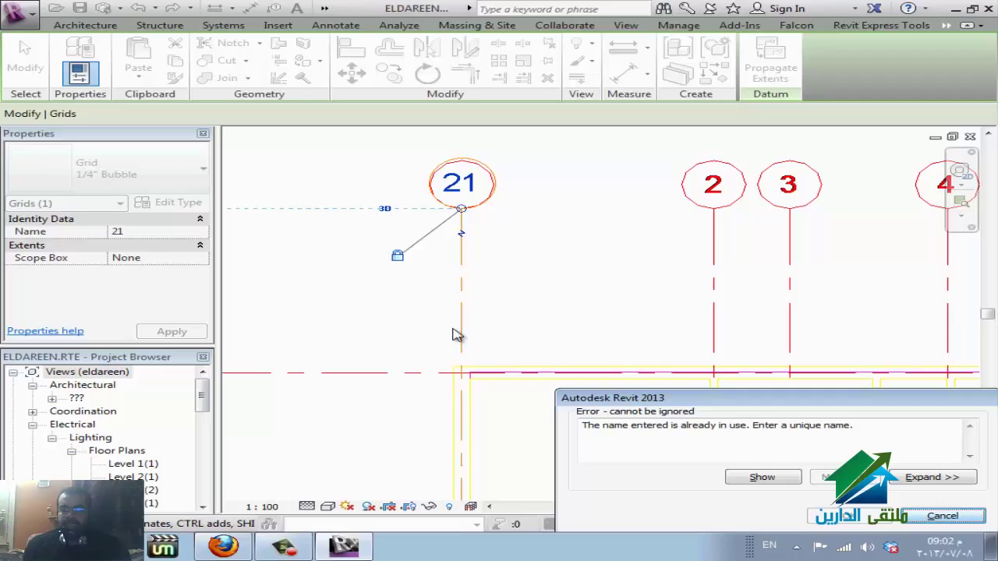
key("Escape")
key("Escape")
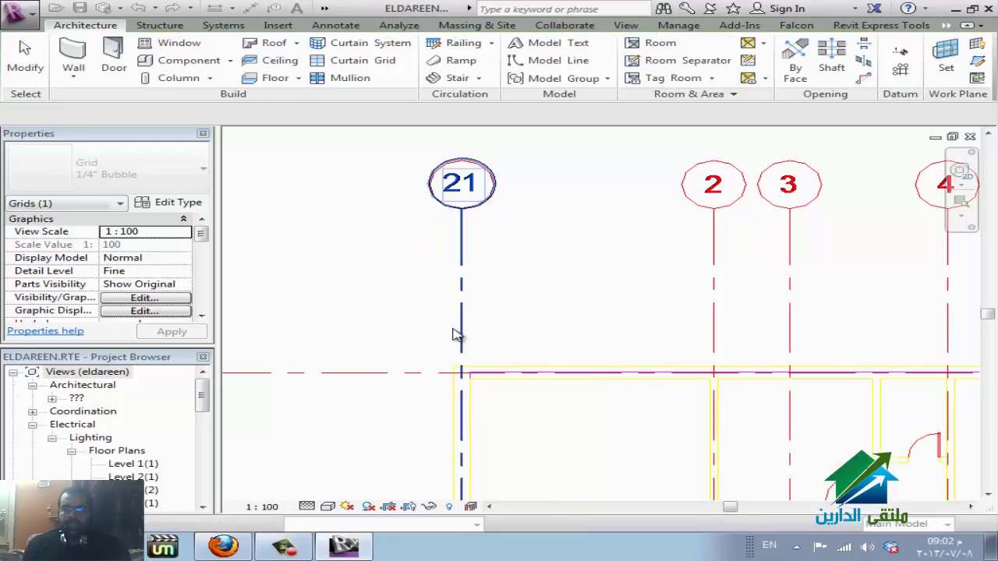
double_click(456, 333)
type("101")
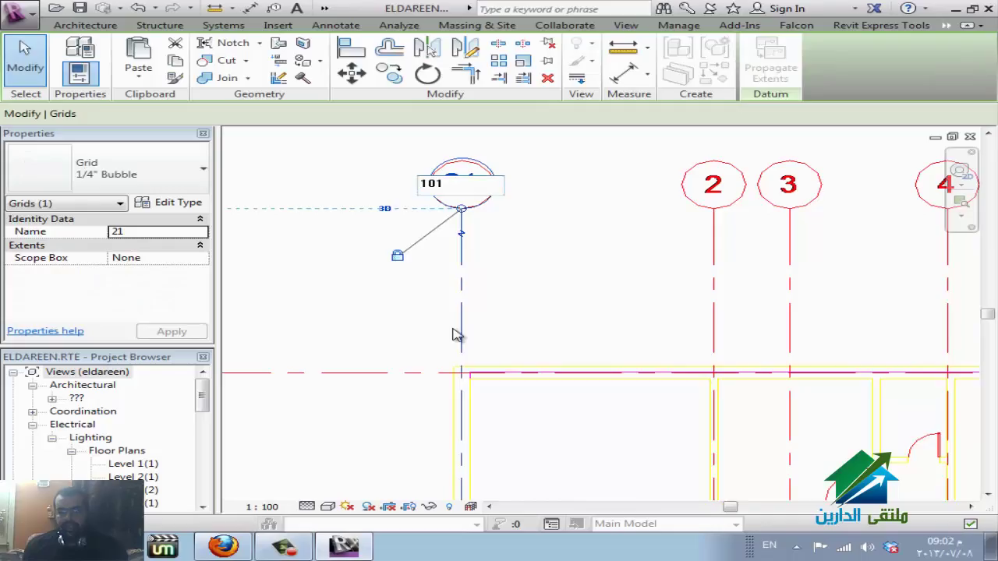
key("Return")
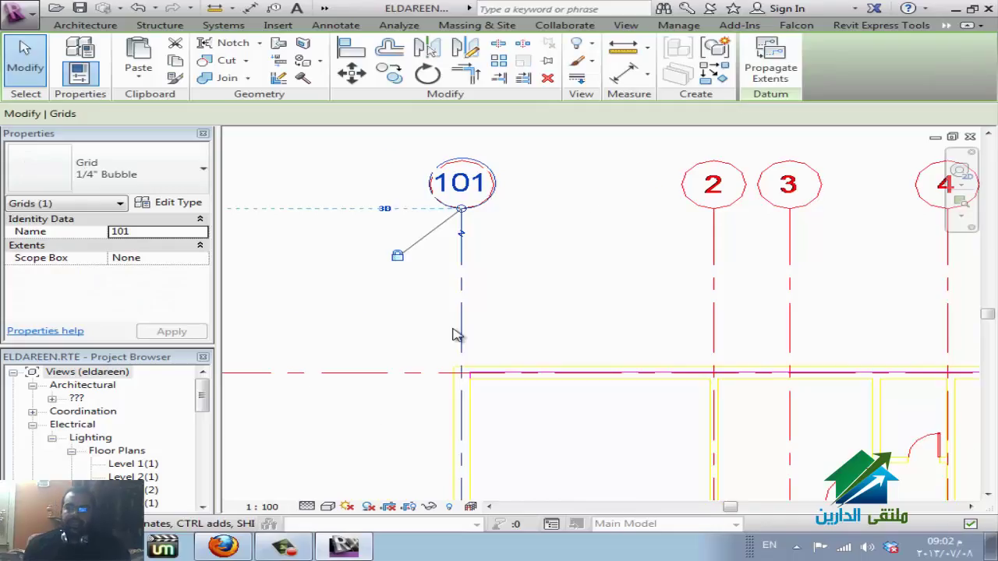
scroll(456, 335, "down", 3)
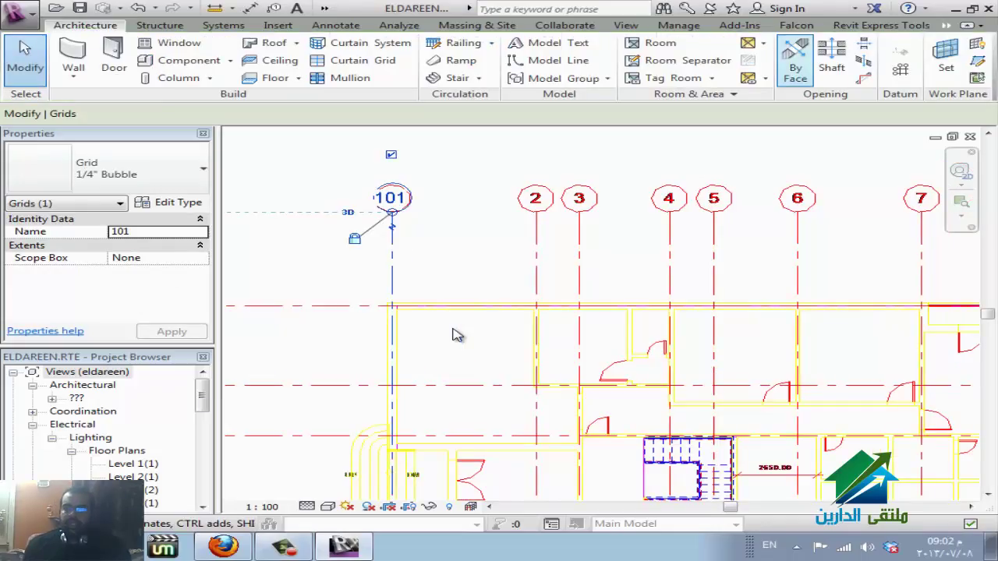
key("g")
key("r")
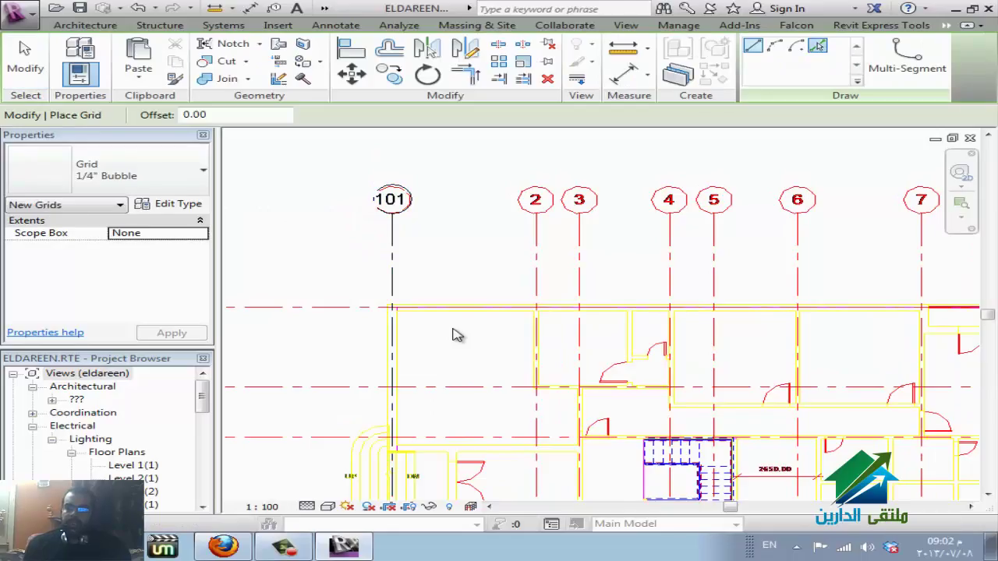
Pick the plan's grid lines 2 through 7 to add new grids beside 101.
left_click(817, 46)
left_click(536, 258)
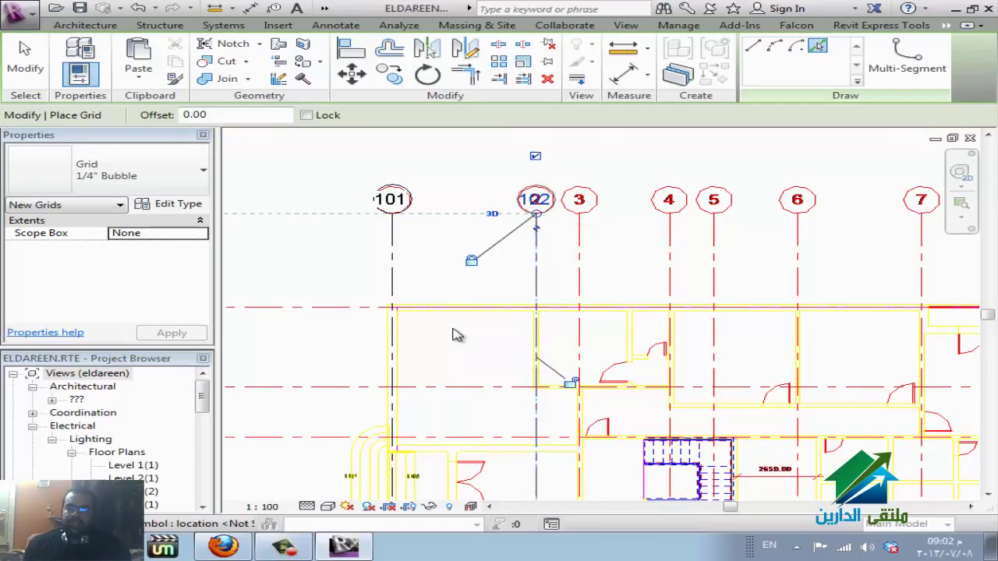
left_click(579, 257)
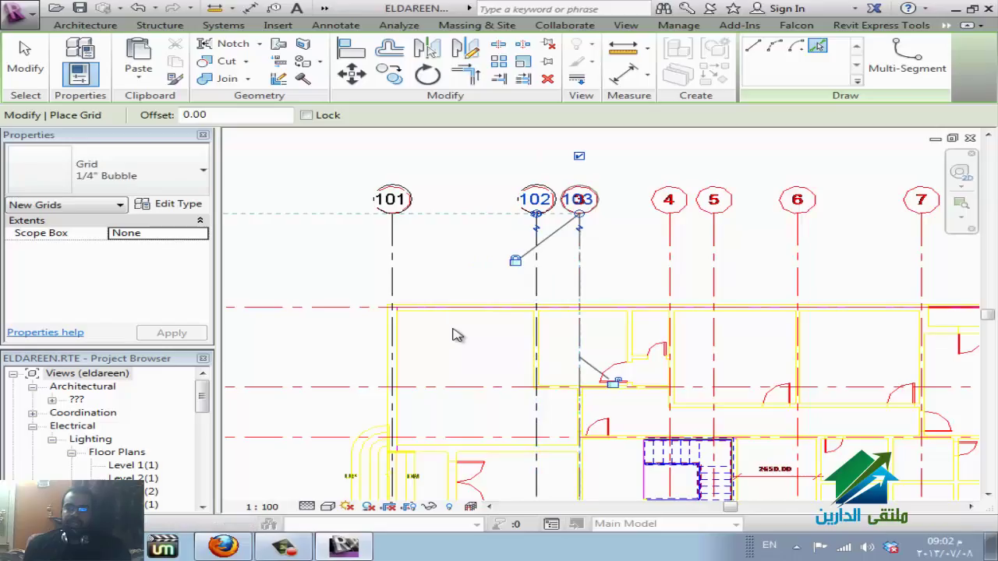
left_click(669, 289)
left_click(713, 289)
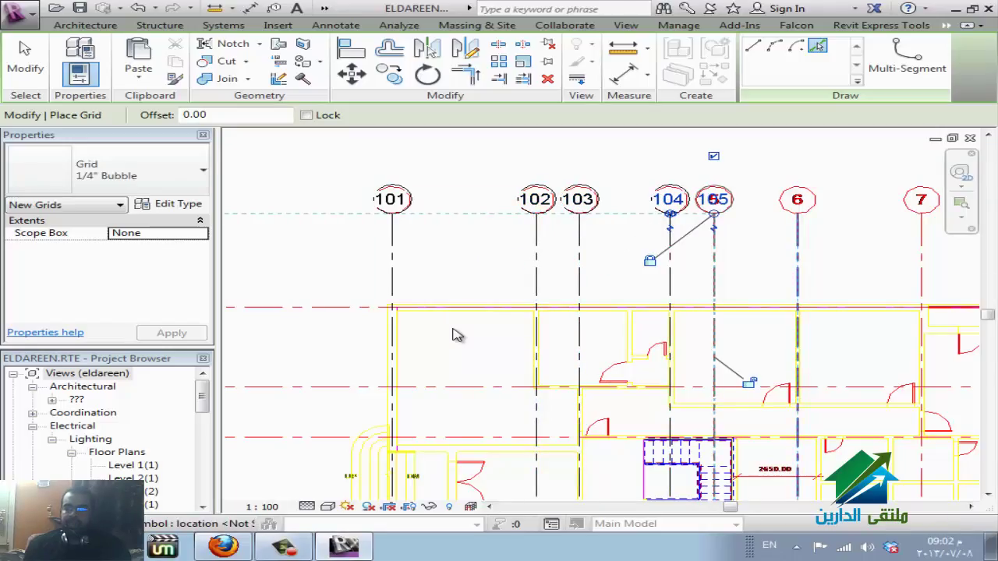
left_click(796, 288)
left_click(921, 288)
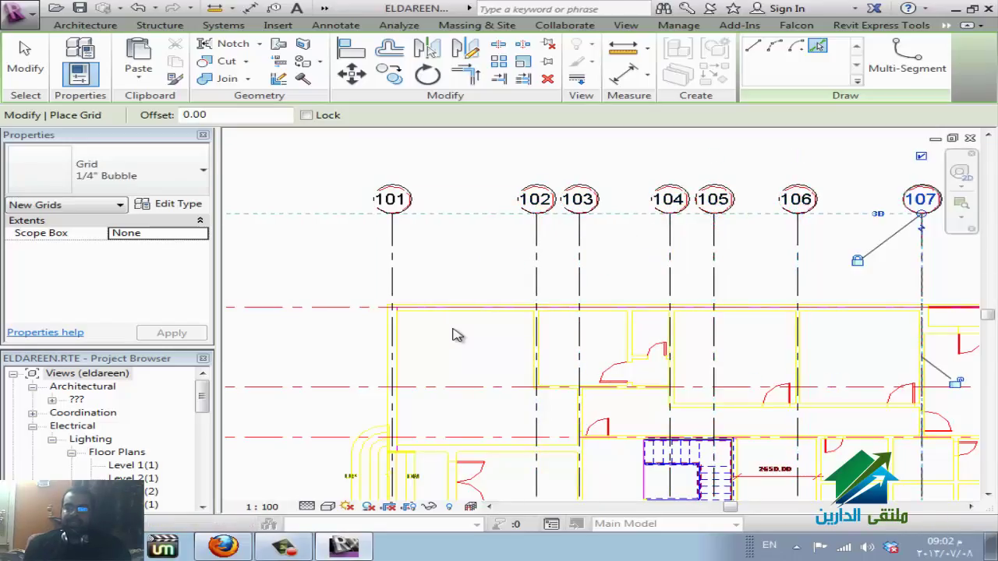
scroll(615, 166, "down", 2)
scroll(457, 334, "up", 2)
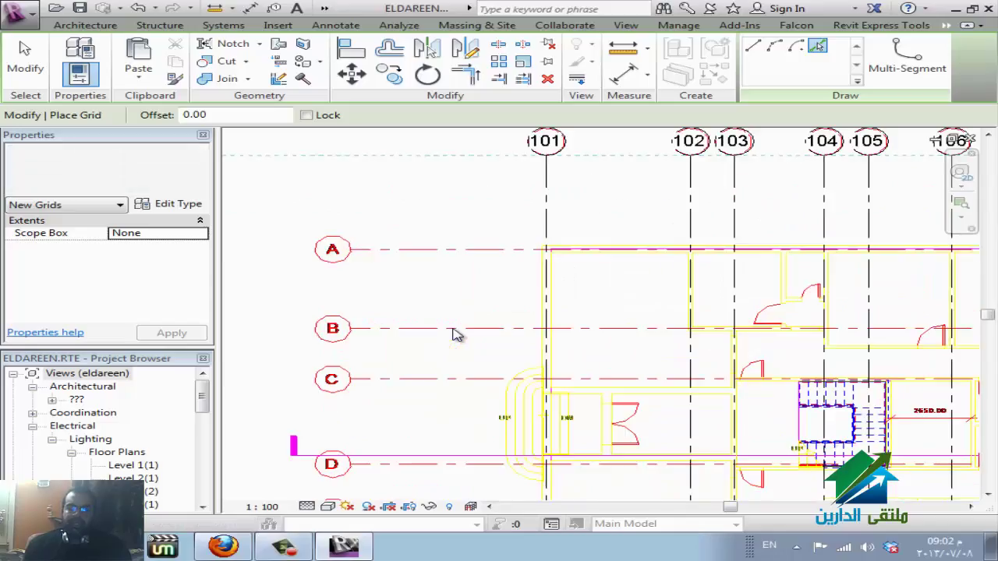
scroll(456, 335, "up", 1)
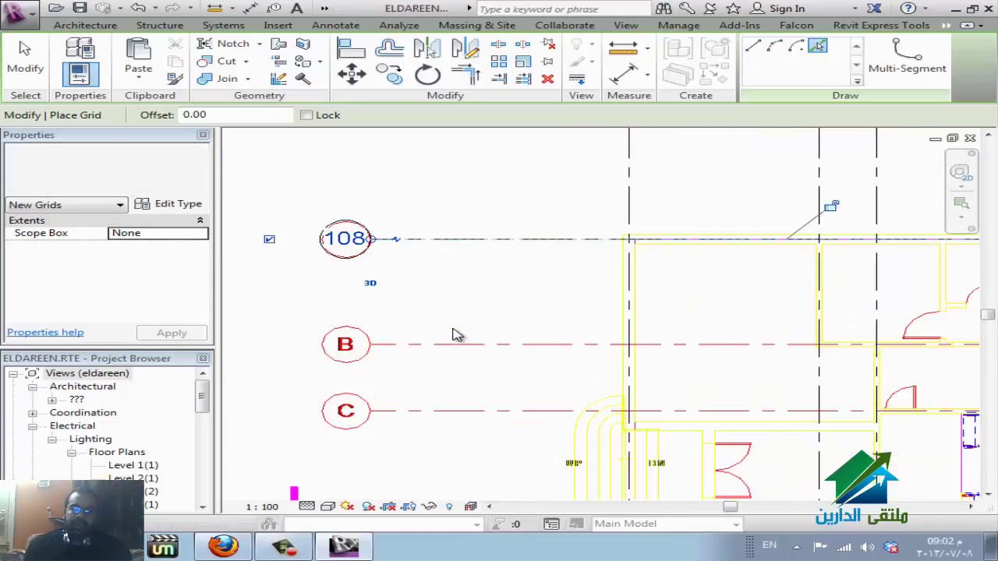
key("Escape")
key("Escape")
type("g")
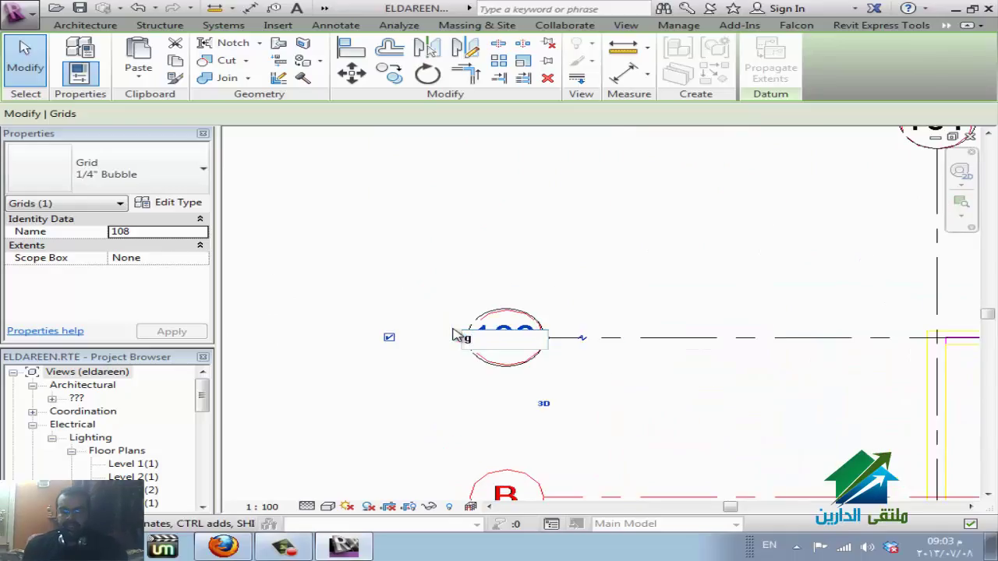
Name the top grid g, then pick the plan's B, C, D and E lines to add grids.
key("Return")
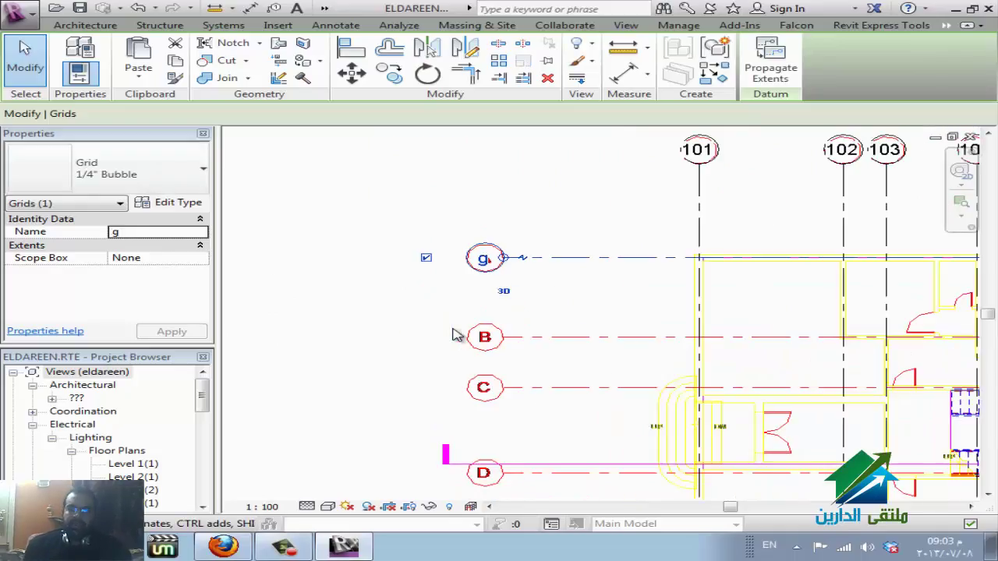
key("Escape")
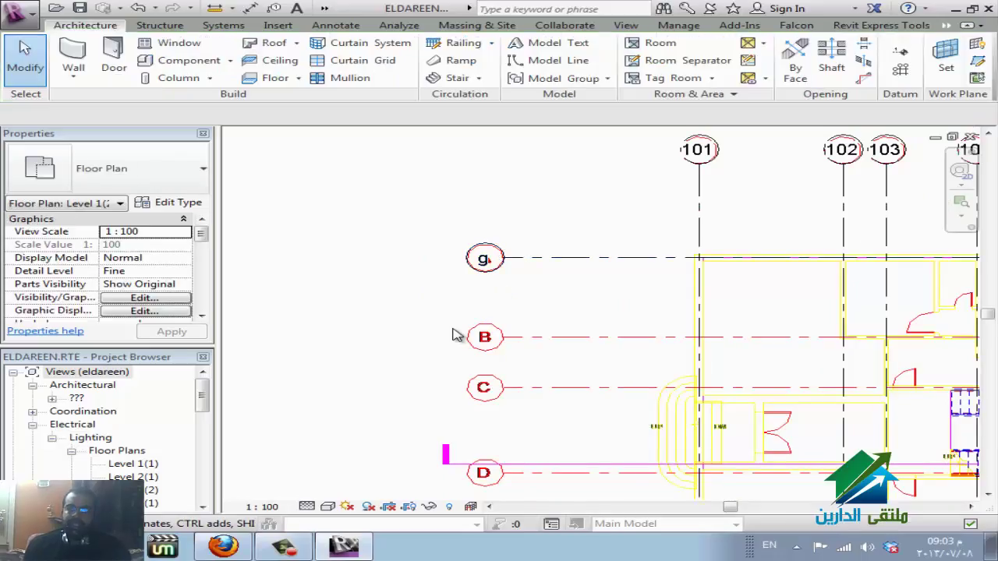
key("g")
key("r")
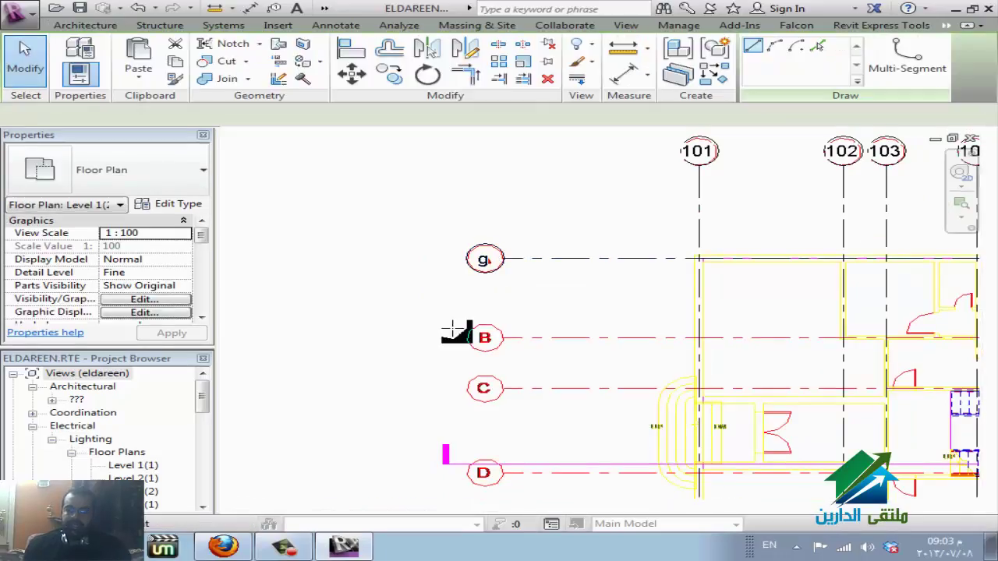
key("Escape")
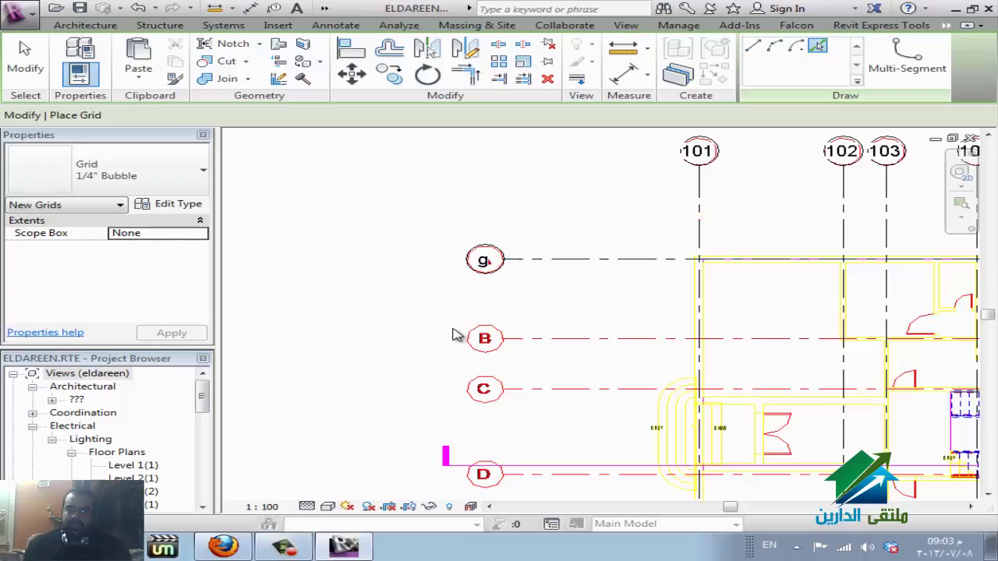
left_click(456, 334)
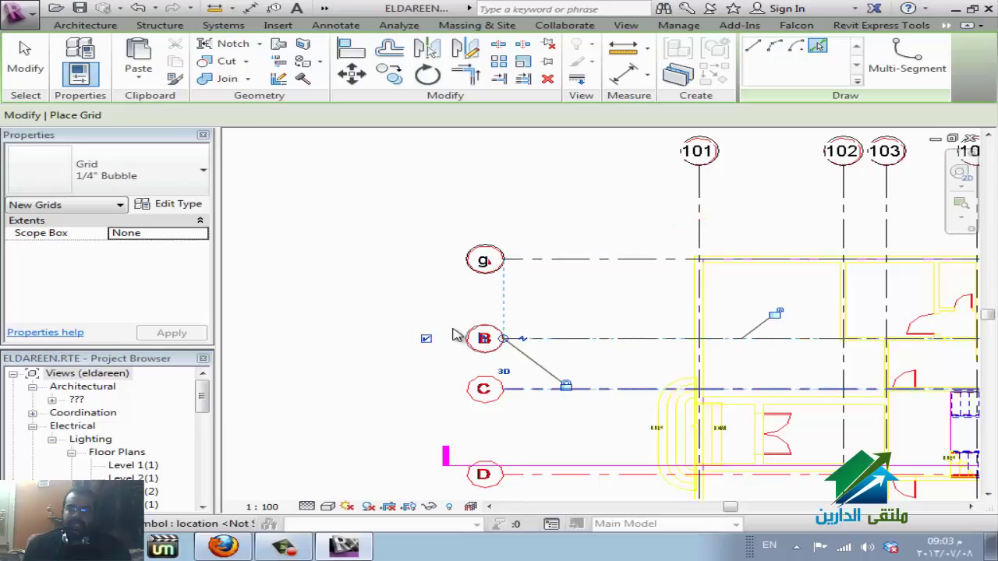
left_click(456, 333)
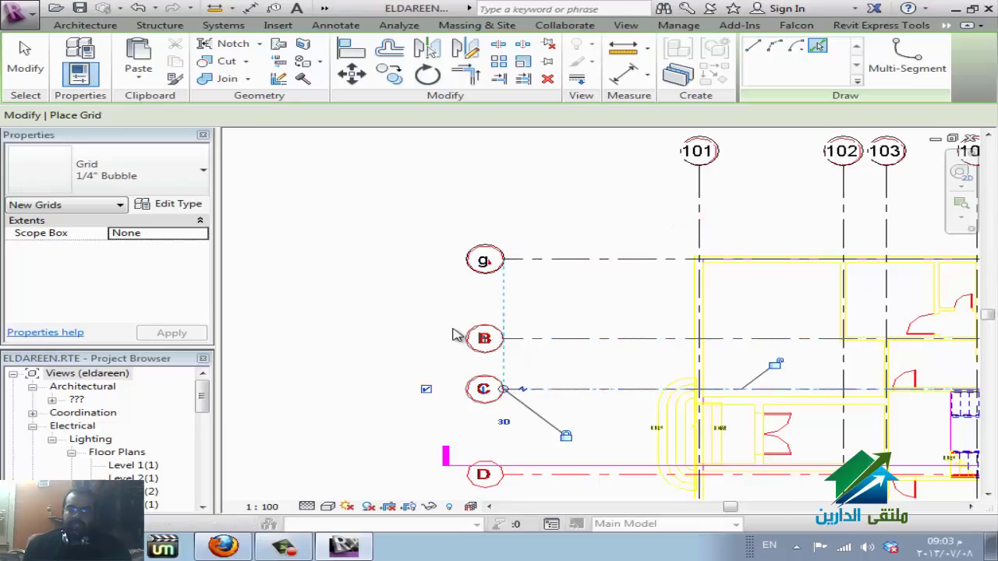
scroll(456, 334, "up", 2)
scroll(456, 334, "down", 1)
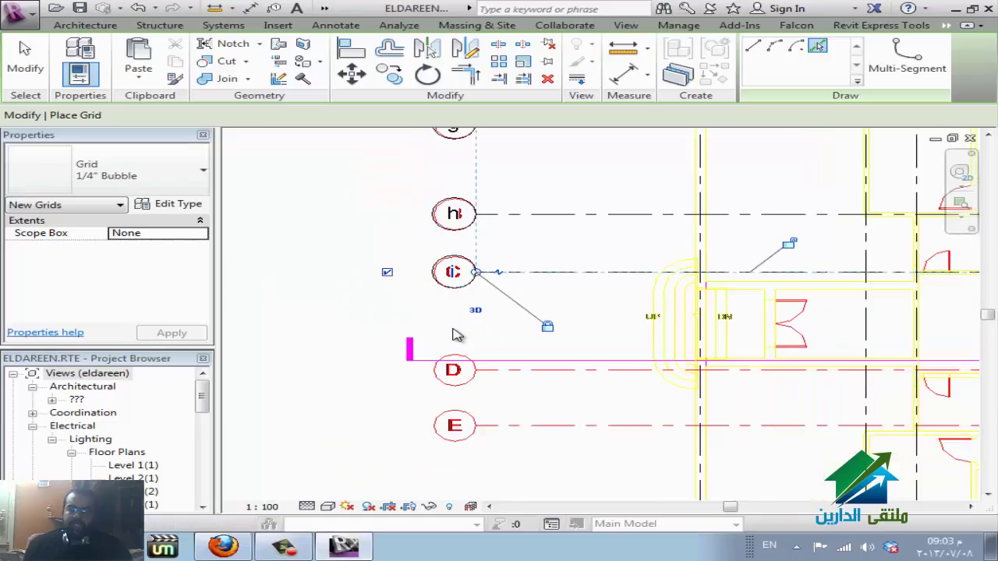
left_click(455, 334)
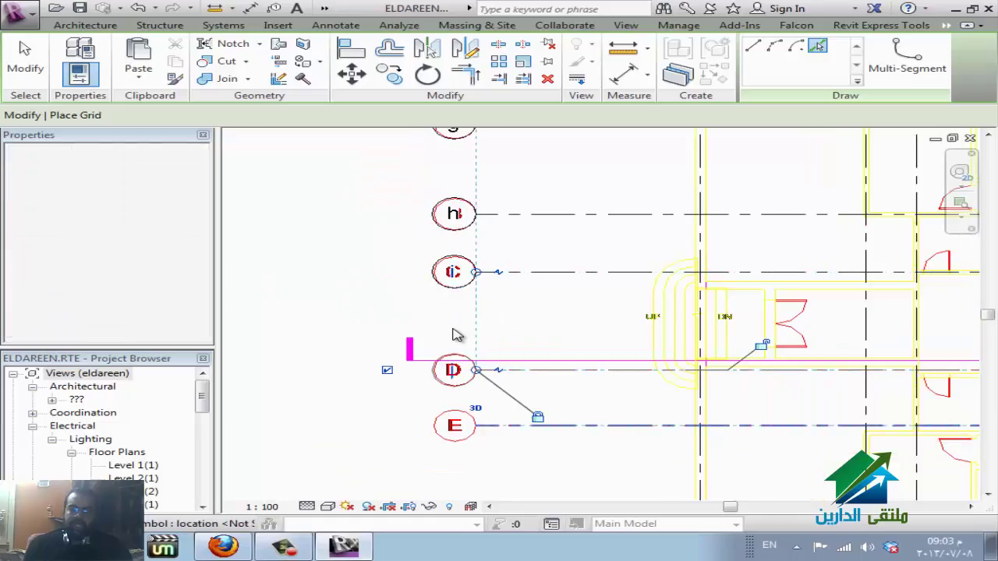
left_click(458, 334)
scroll(456, 334, "down", 2)
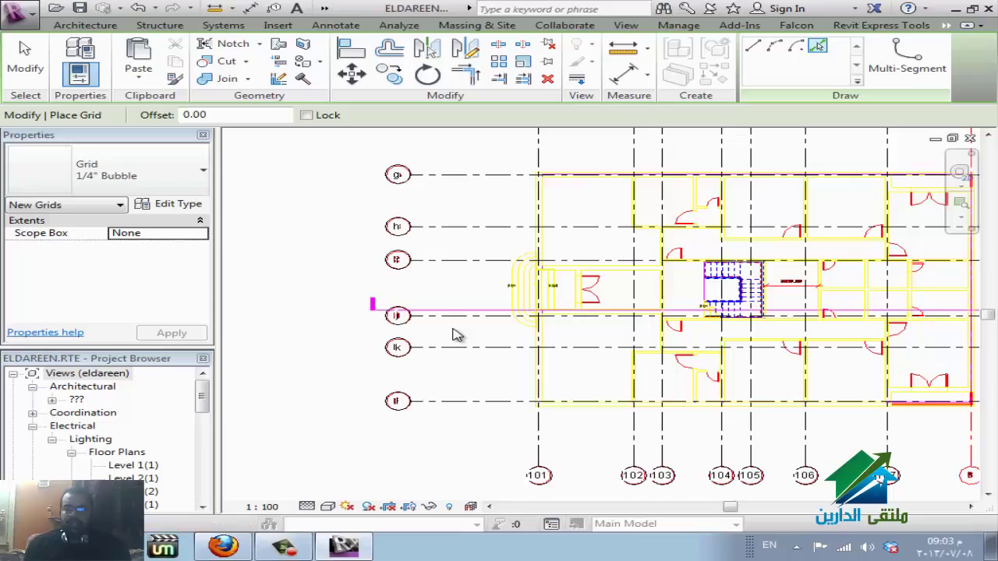
key("z")
key("f")
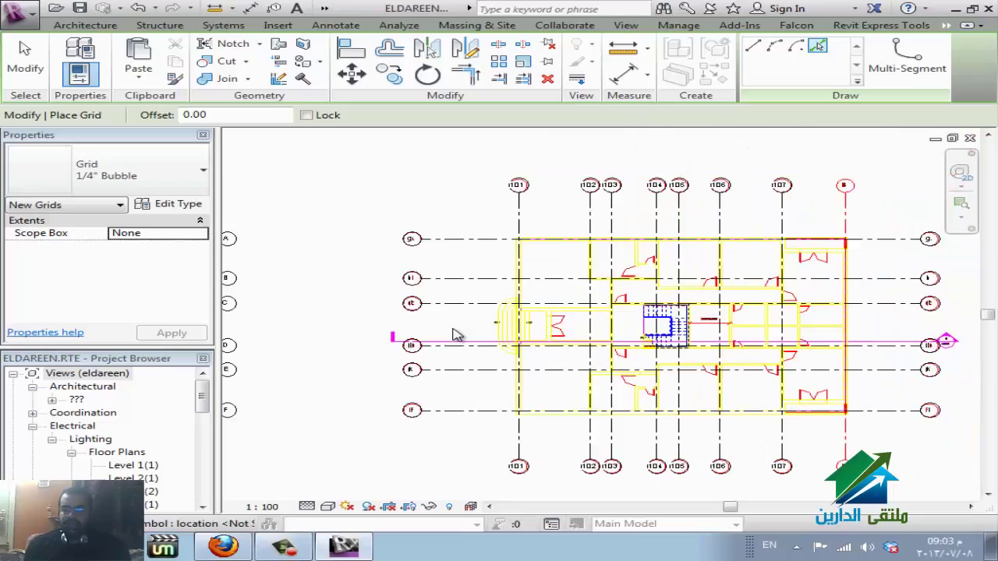
key("Escape")
key("Escape")
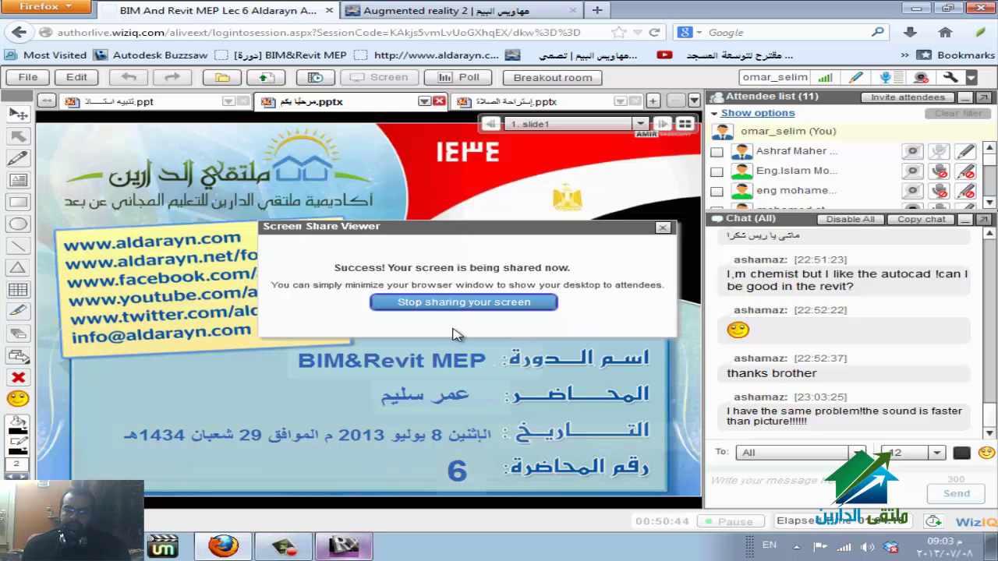
Return to Project1's Level 1 plan and zoom to fit the grids.
left_click(343, 546)
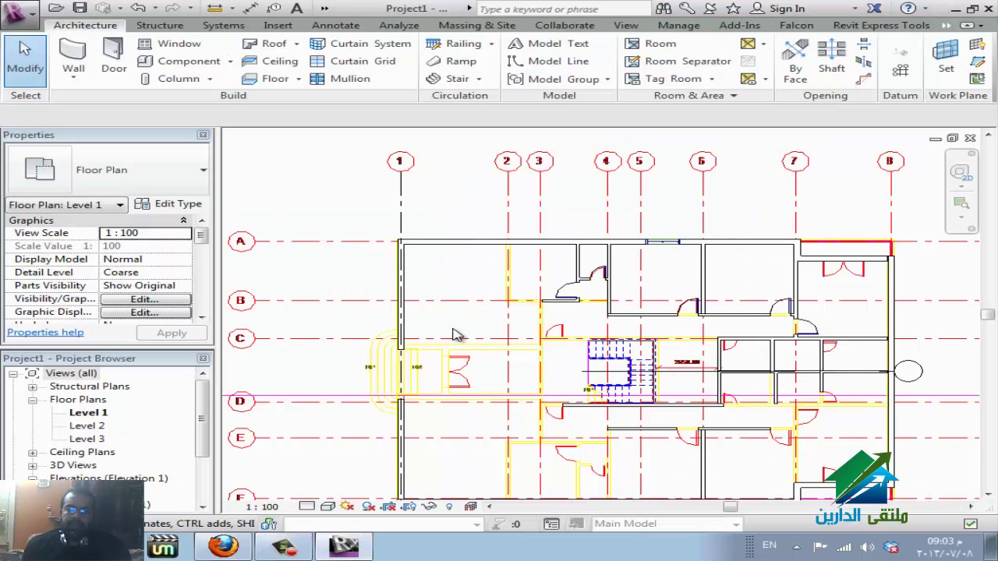
key("z")
key("f")
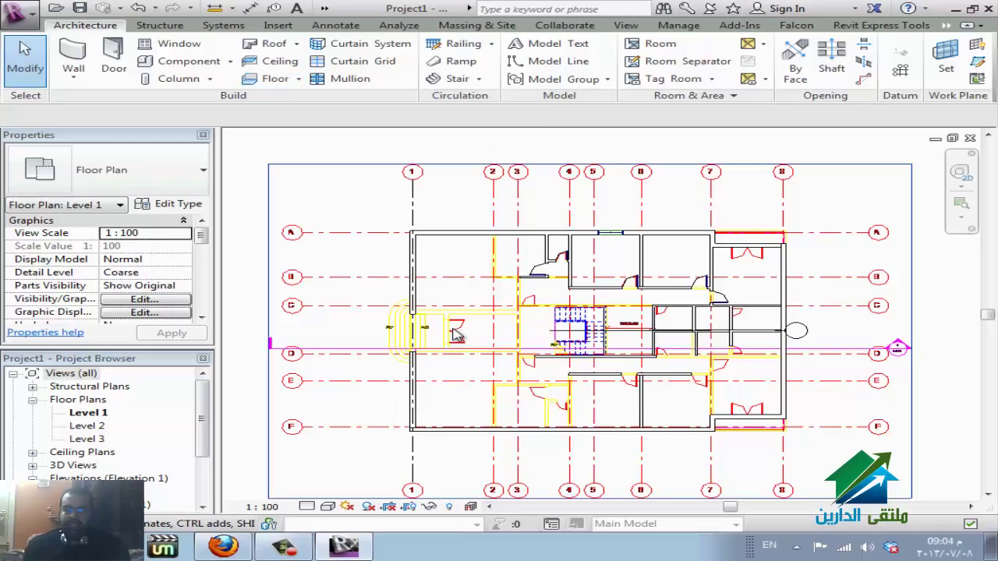
Start a Floor: Architectural on Project1's Level 1 in boundary sketch mode.
left_click(269, 79)
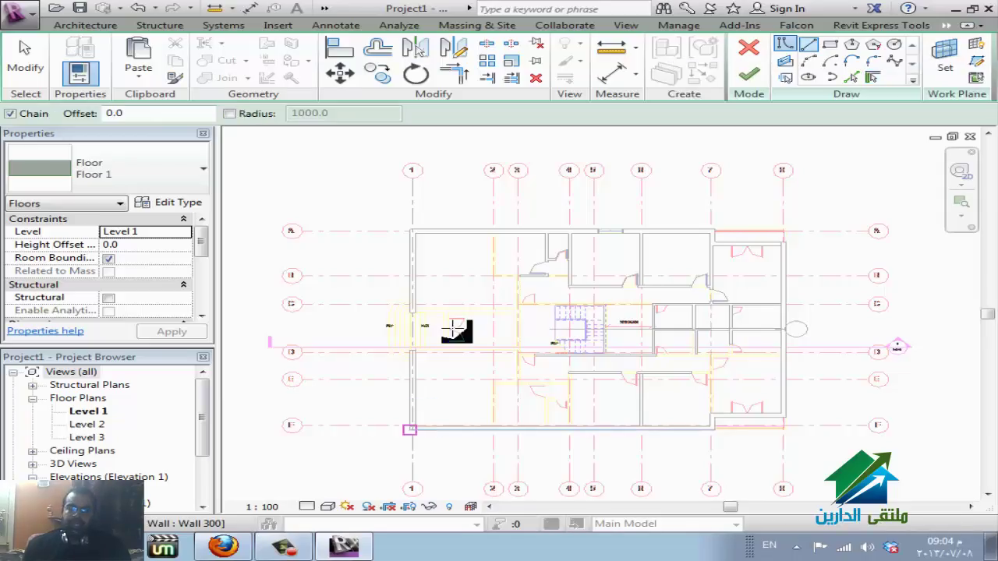
Sketch the floor boundary around the outer walls and angled bottom projection, then reopen it for editing.
left_click(410, 429)
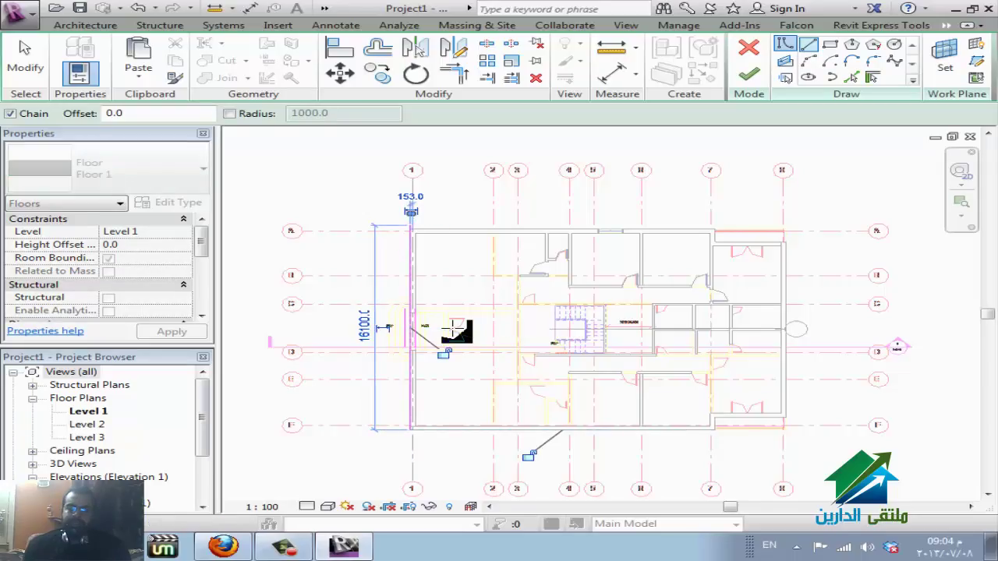
left_click(410, 226)
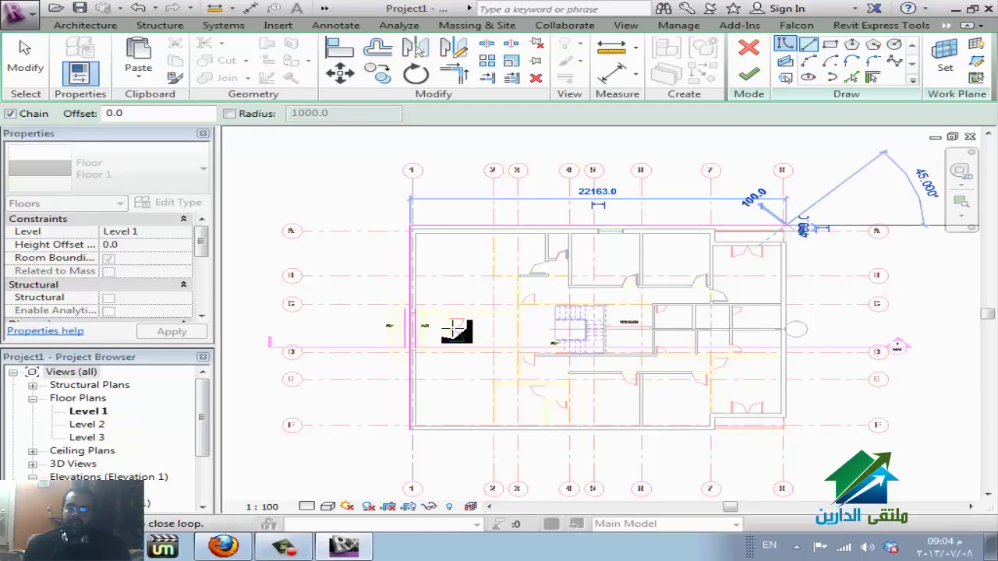
left_click(785, 226)
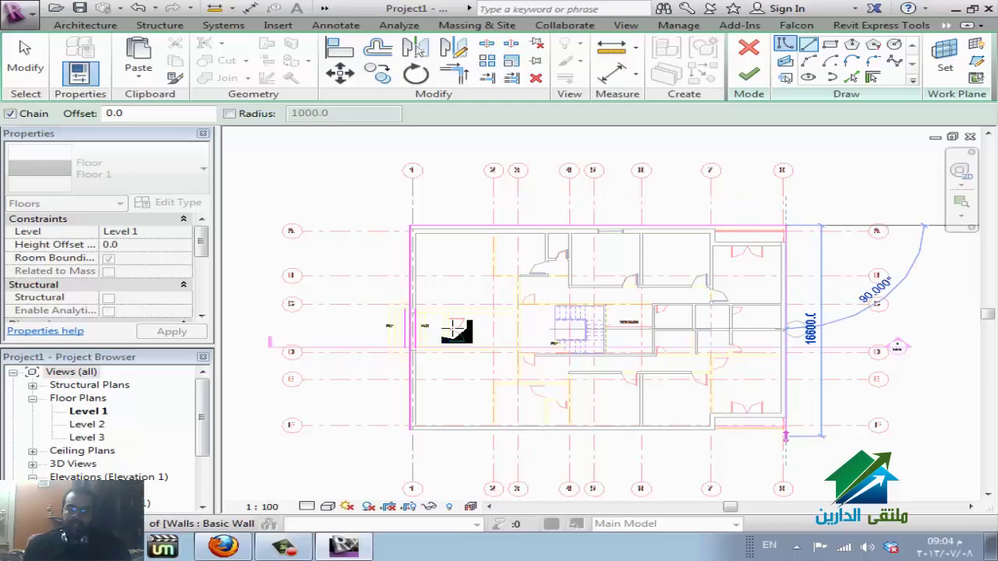
left_click(785, 433)
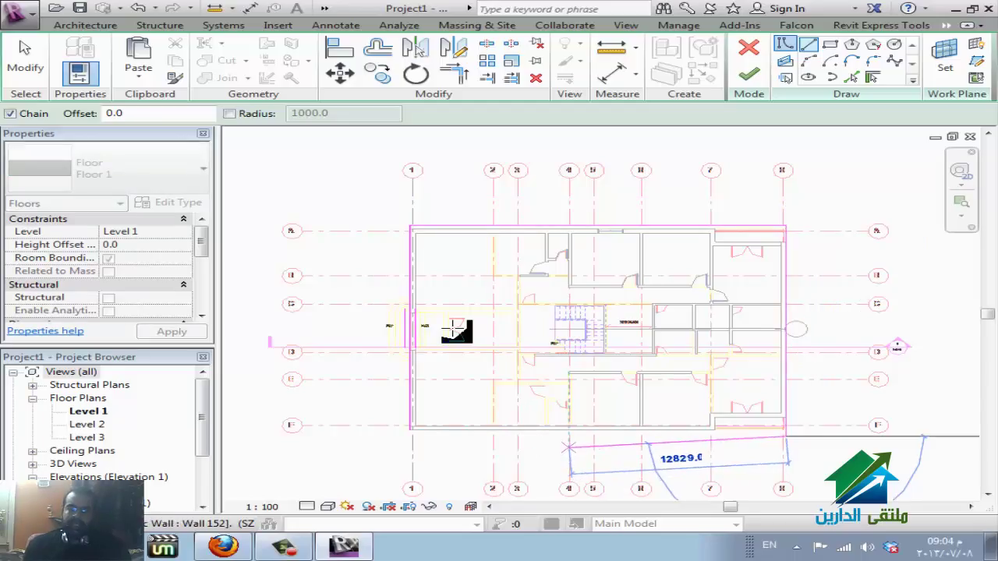
left_click(569, 435)
left_click(555, 463)
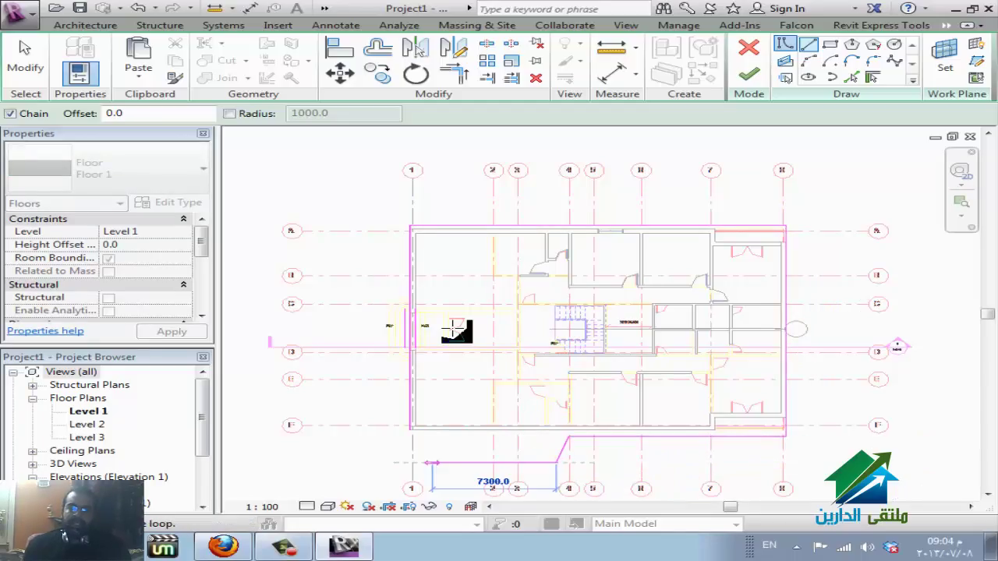
left_click(431, 462)
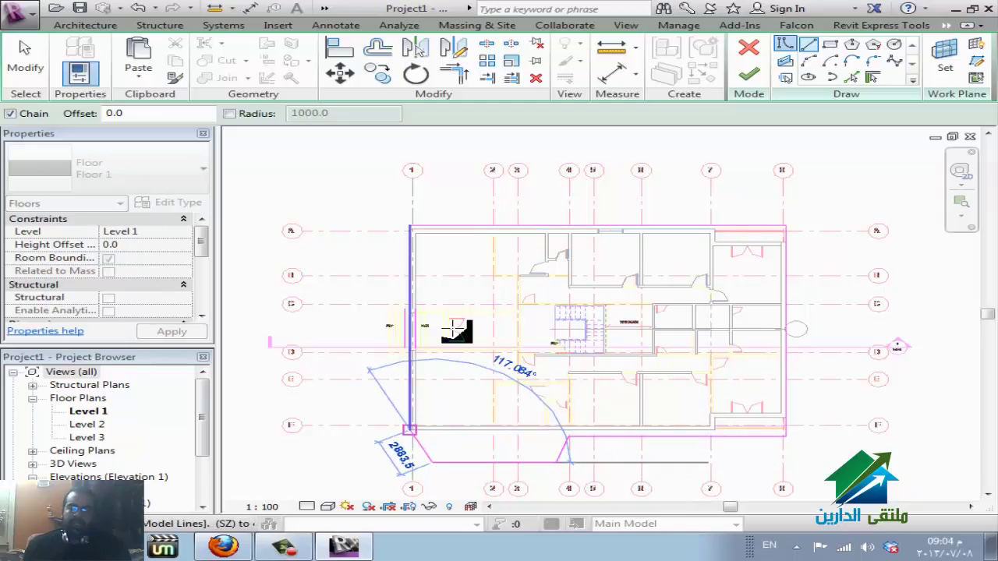
left_click(455, 331)
key("Escape")
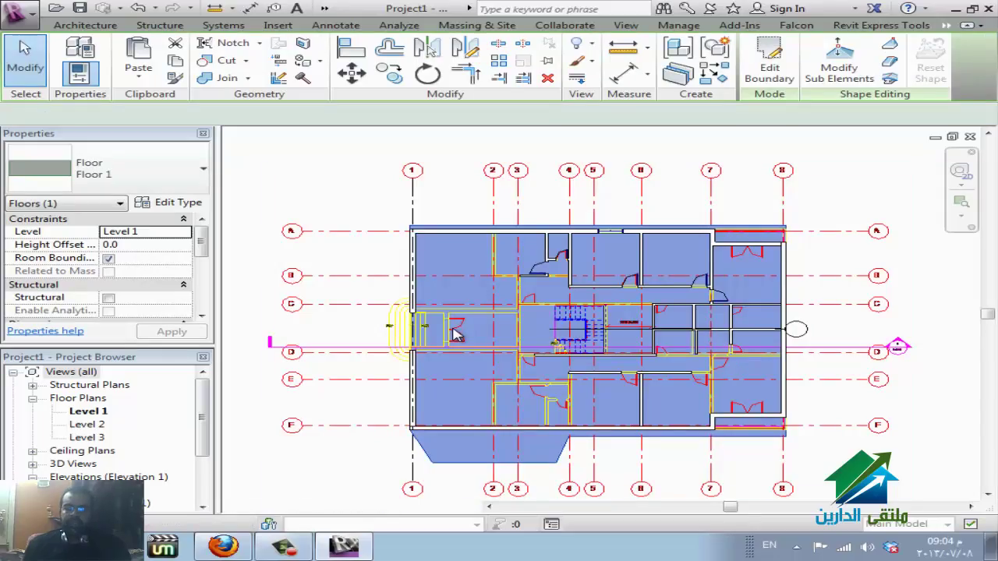
double_click(456, 333)
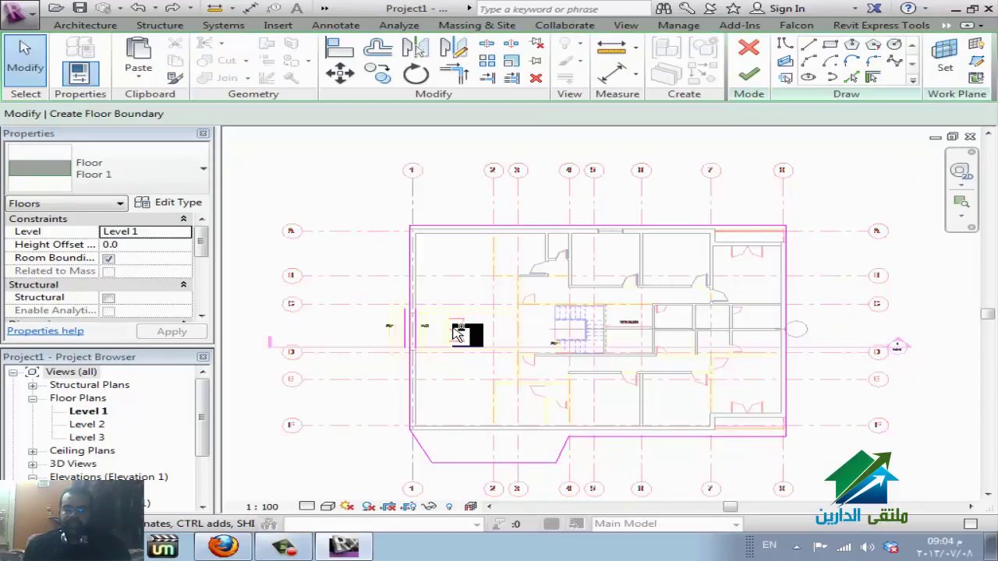
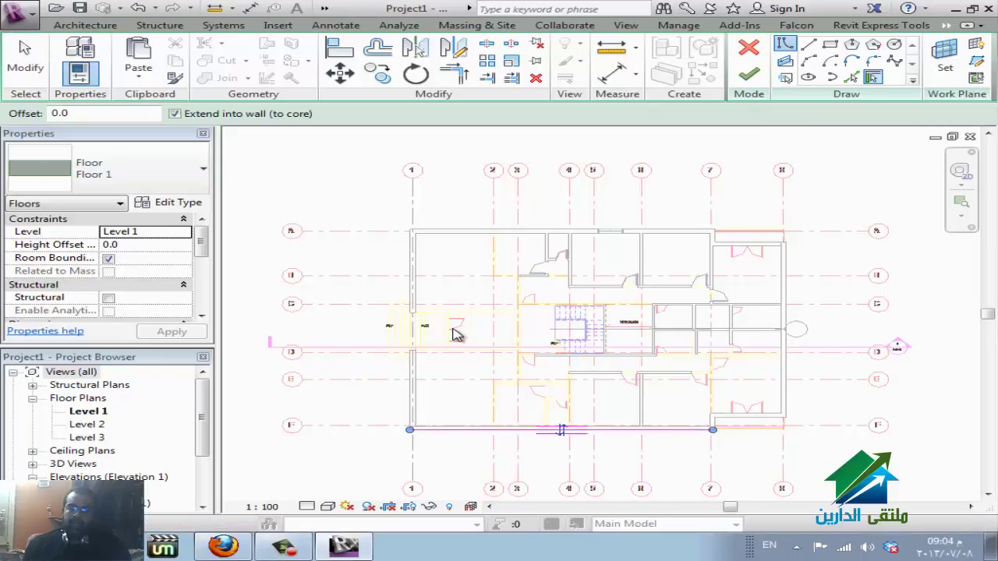
Zoom around the Level 1 floor boundary sketch and stop drawing new boundary lines.
scroll(456, 333, "up", 3)
scroll(456, 333, "up", 2)
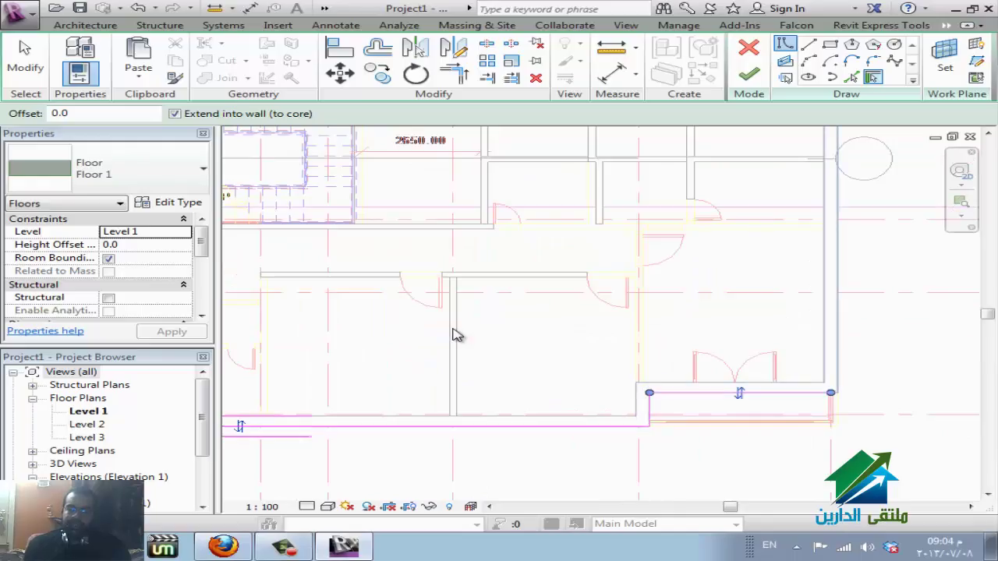
scroll(456, 334, "down", 3)
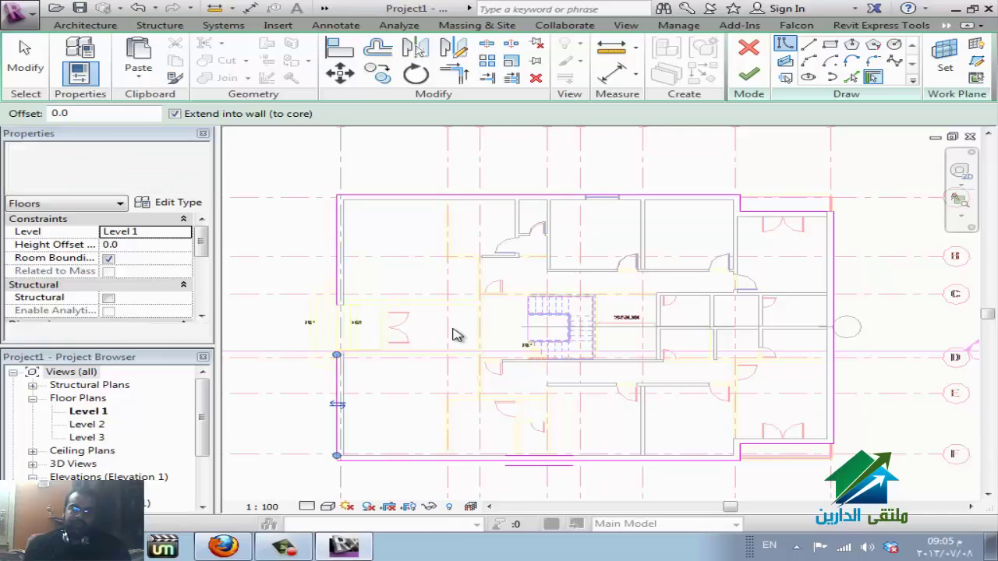
scroll(456, 335, "up", 5)
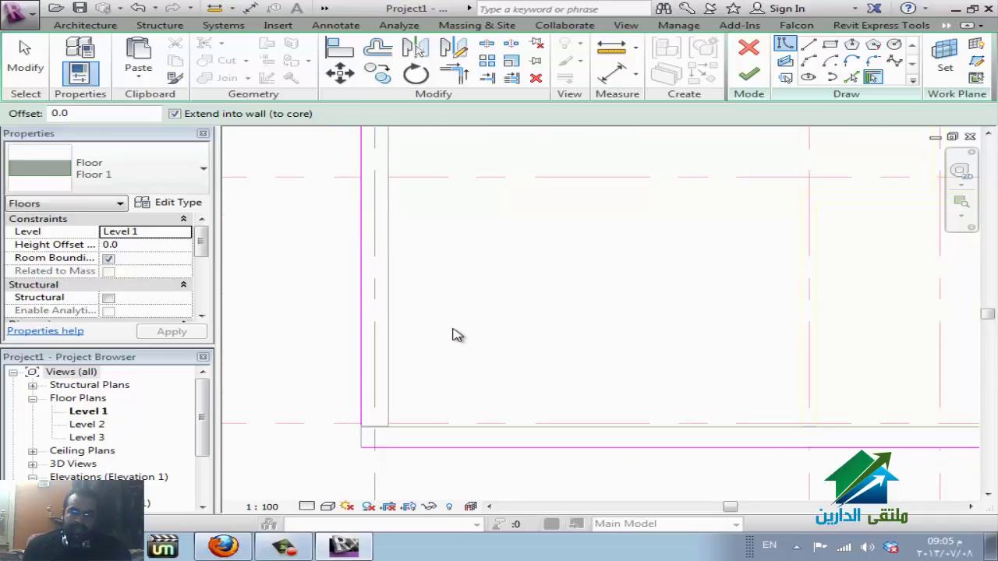
key("Escape")
key("Escape")
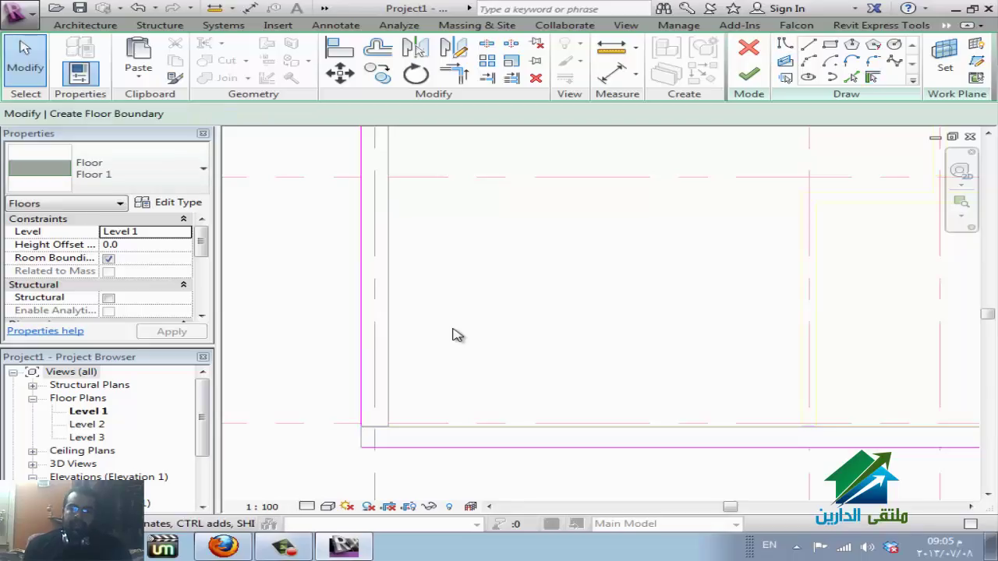
Trim the floor boundary sketch lines into clean corners with TR, then deselect the lower line.
key("t")
key("r")
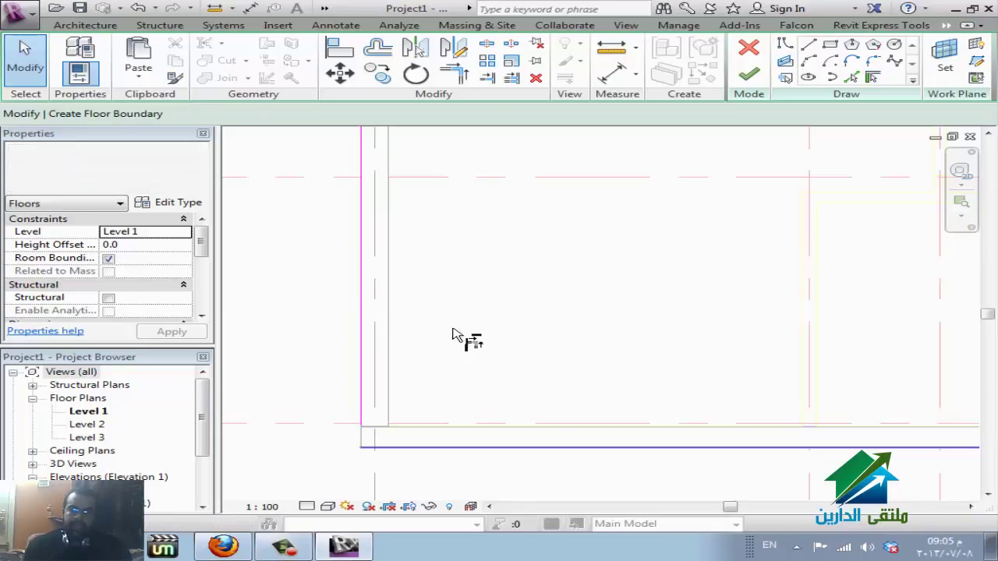
scroll(453, 329, "down", 2)
scroll(453, 329, "down", 2)
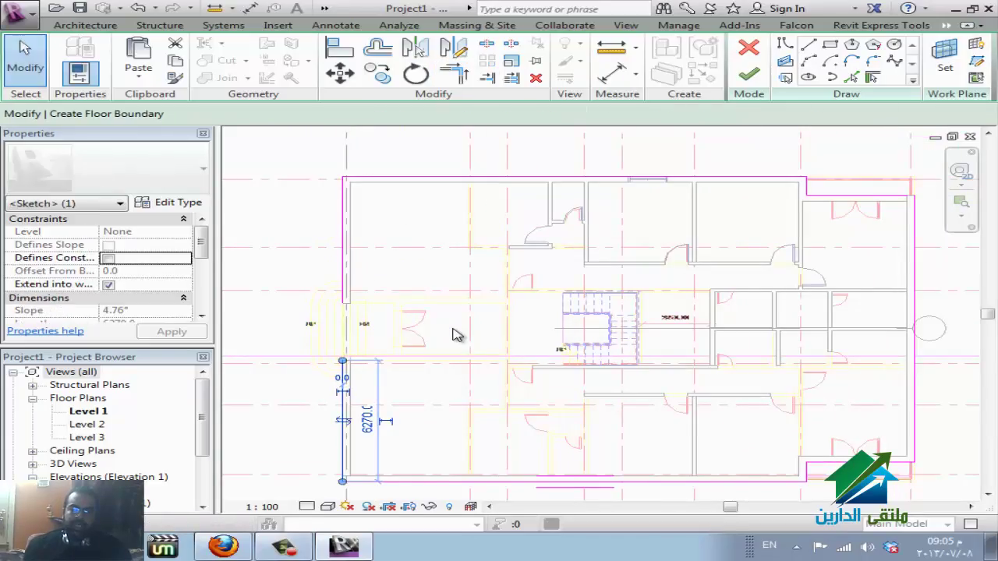
key("Escape")
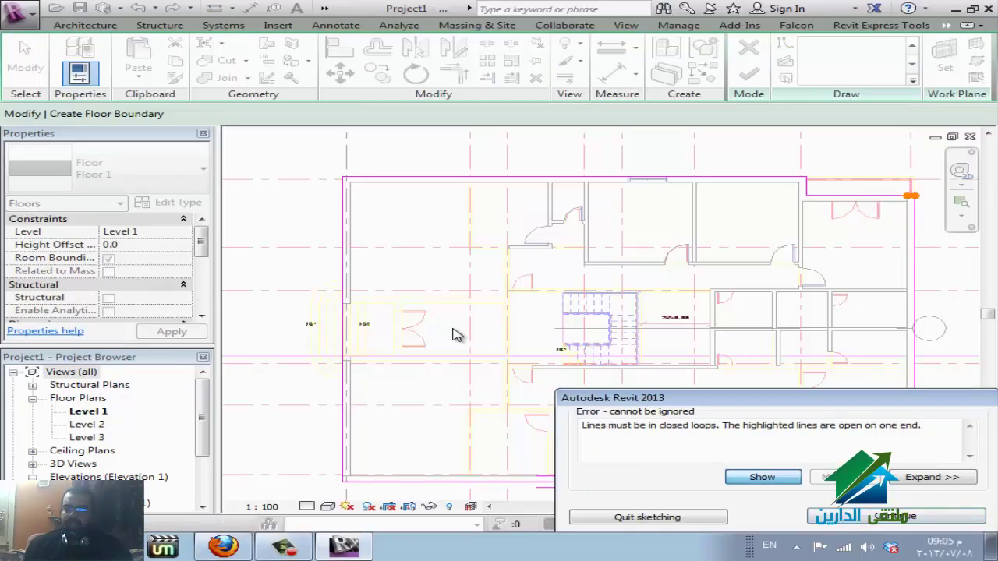
Try to finish the floor sketch and dismiss the closed-loop error to keep sketching.
key("Return")
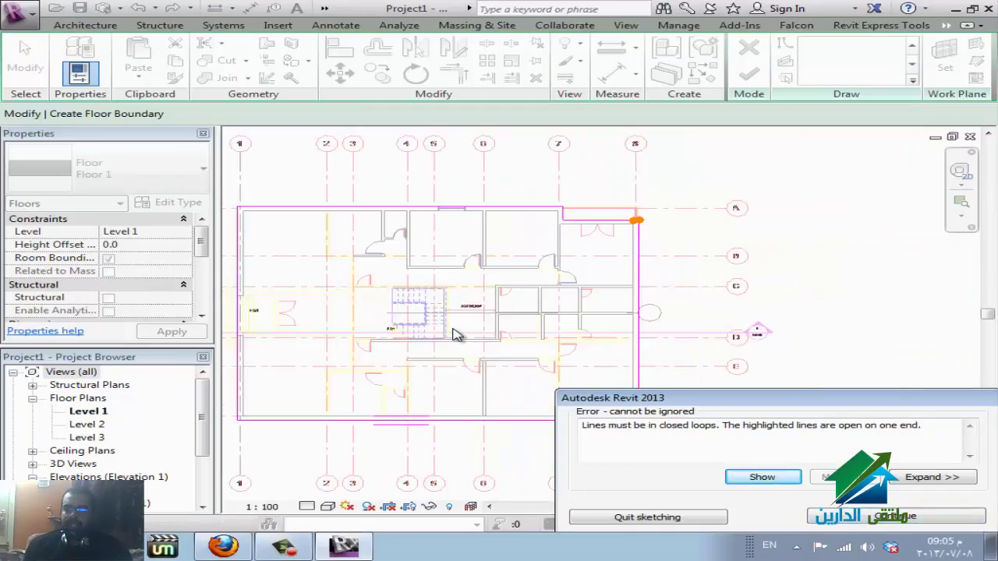
key("Escape")
scroll(456, 334, "up", 4)
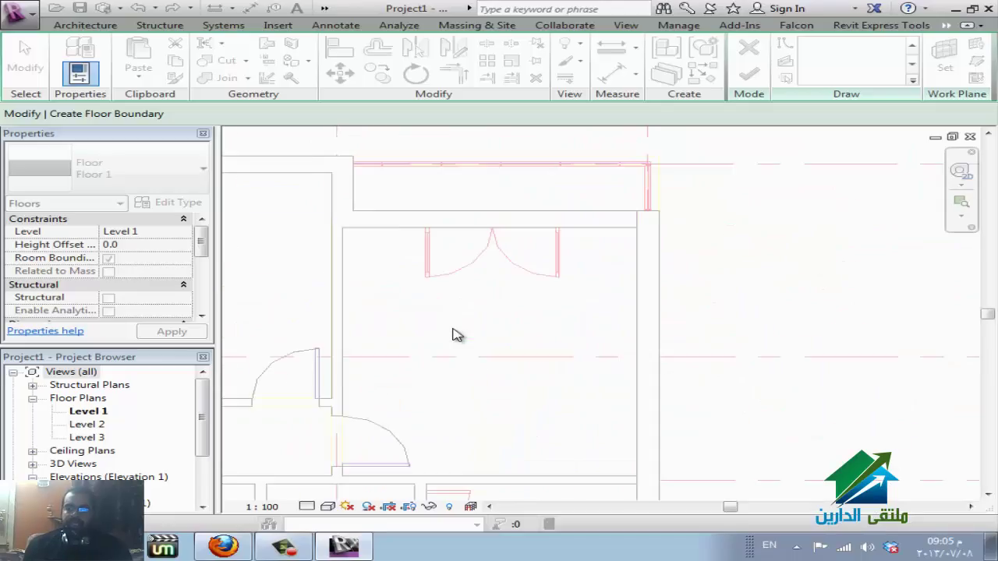
scroll(456, 333, "up", 1)
scroll(456, 334, "up", 1)
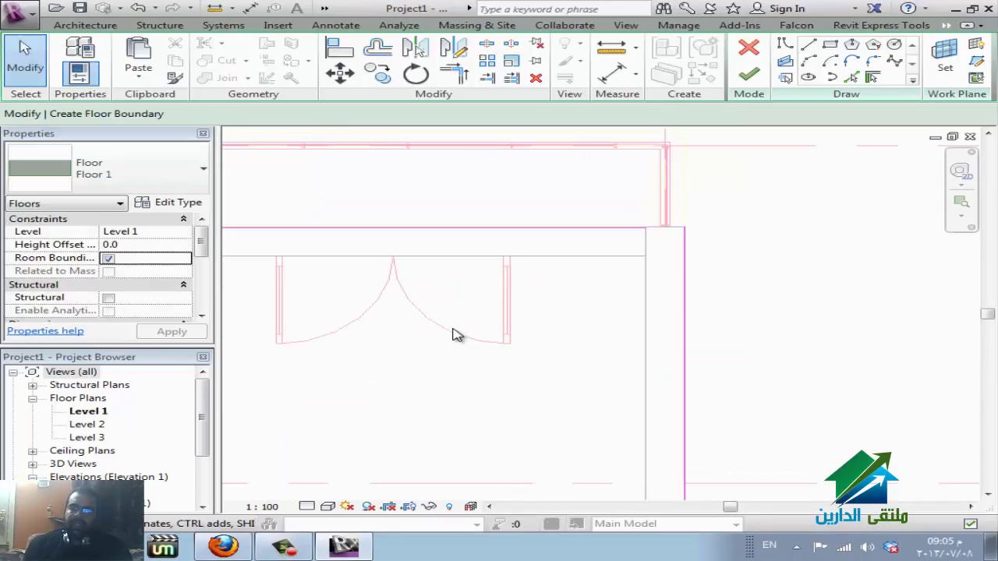
Split the boundary lines with SL to close the gap and finish the Level 1 floor.
key("s")
key("l")
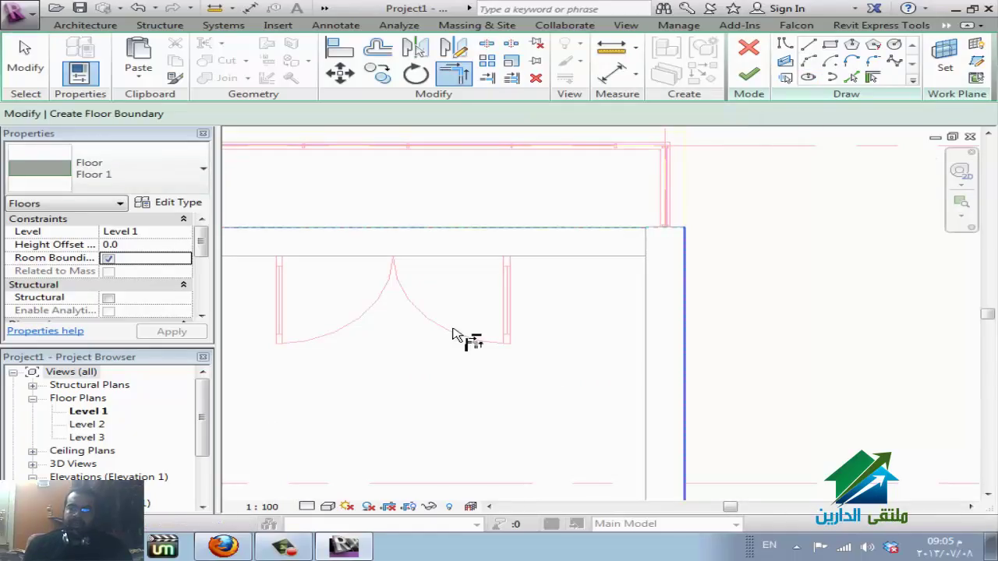
key("Escape")
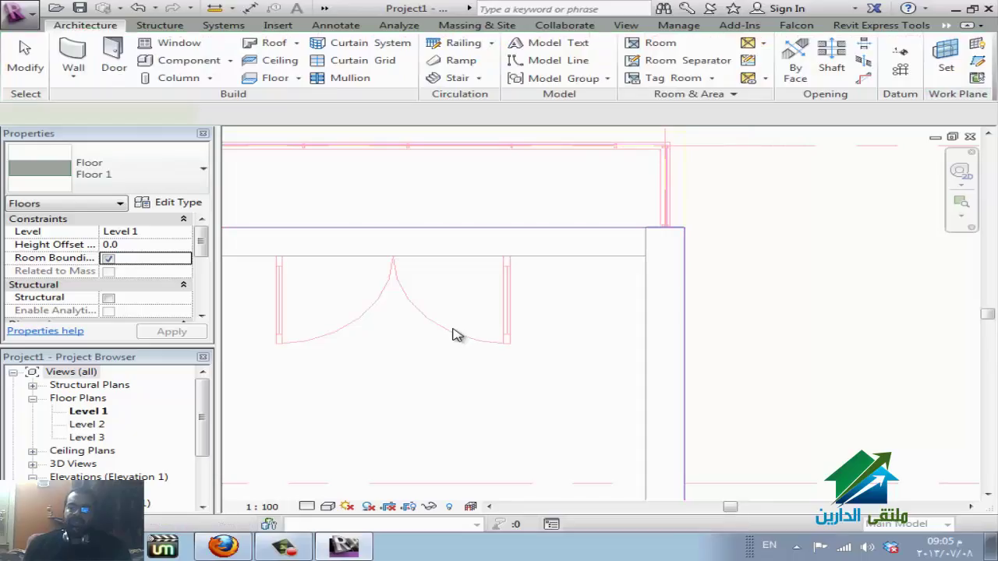
double_click(456, 335)
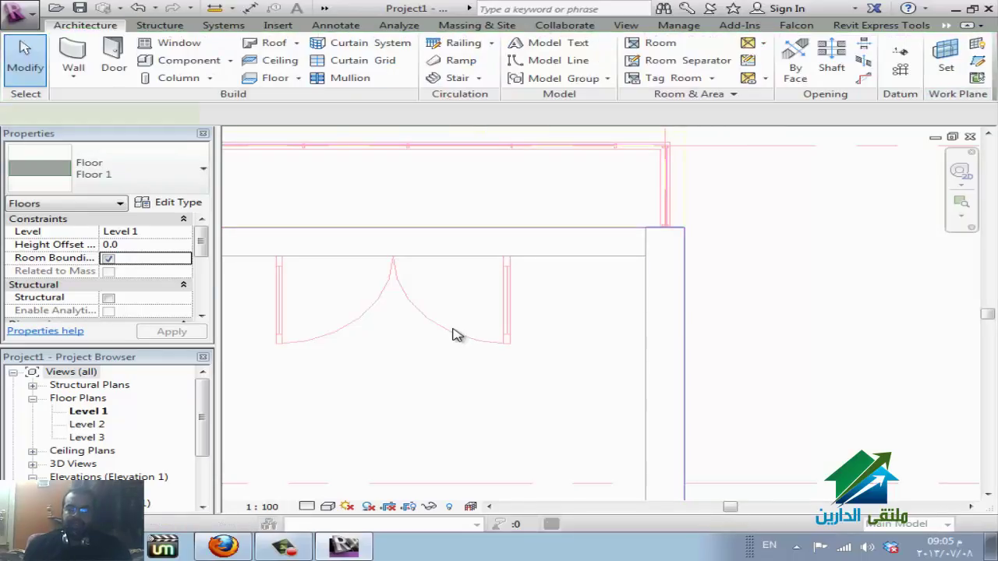
key("Escape")
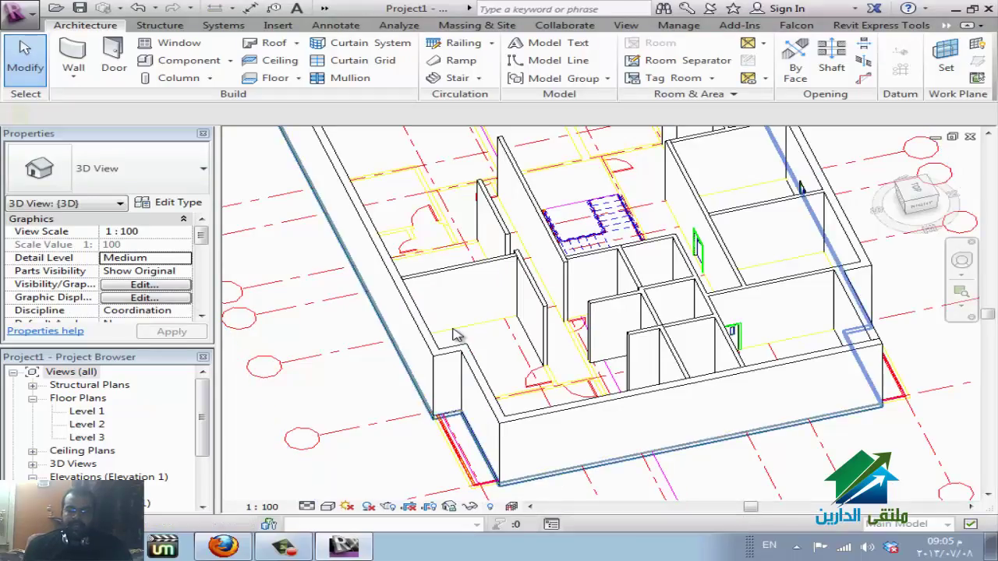
Select the new floor in 3D, then switch to the Level 1 floor plan.
left_click(457, 335)
scroll(457, 335, "down", 2)
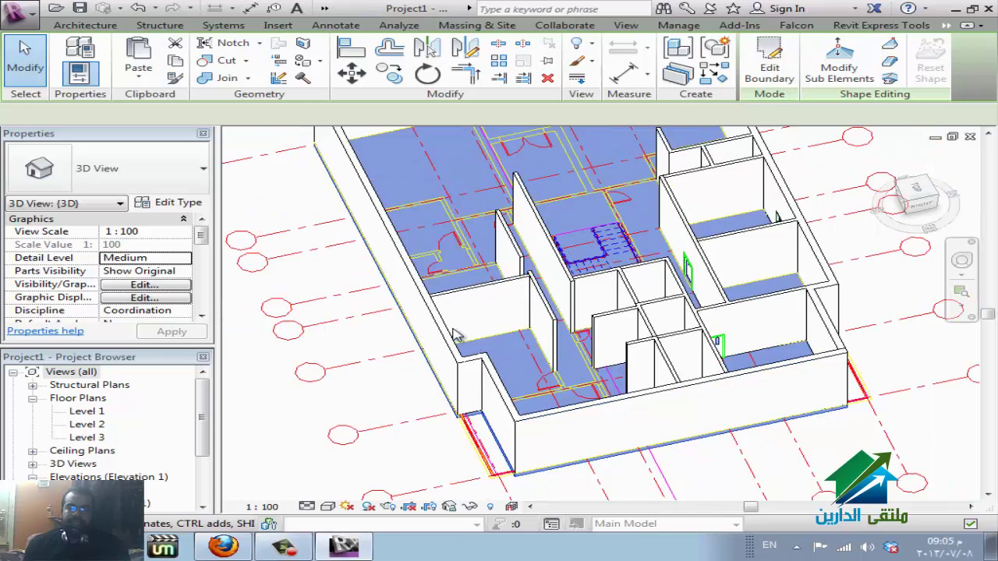
scroll(457, 335, "down", 2)
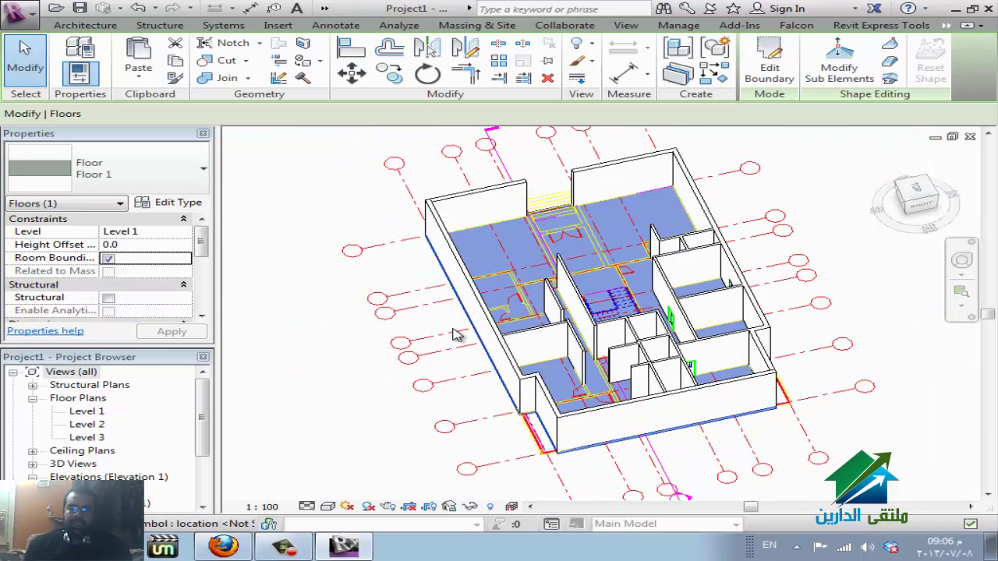
key("ctrl+Tab")
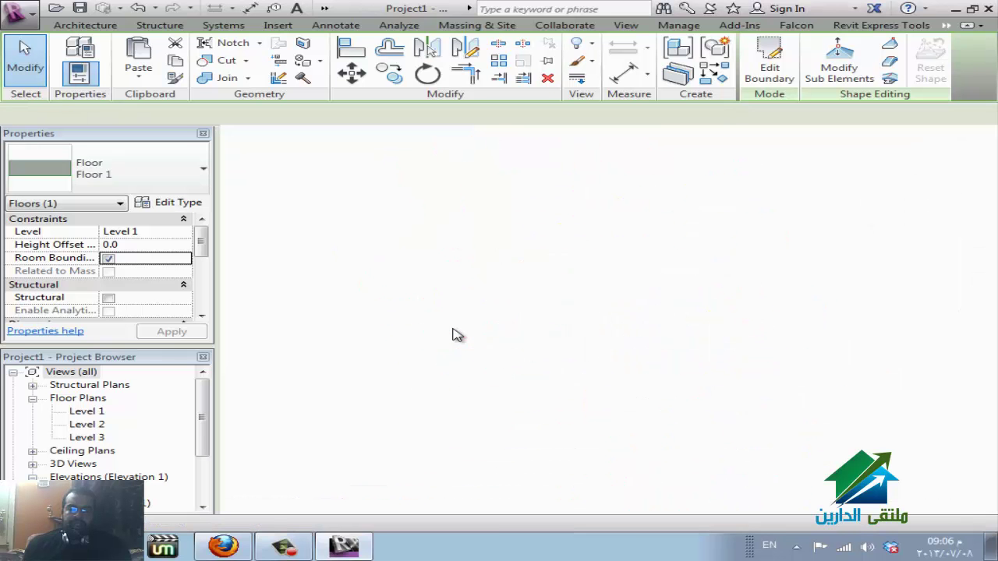
scroll(456, 335, "down", 3)
scroll(456, 335, "down", 2)
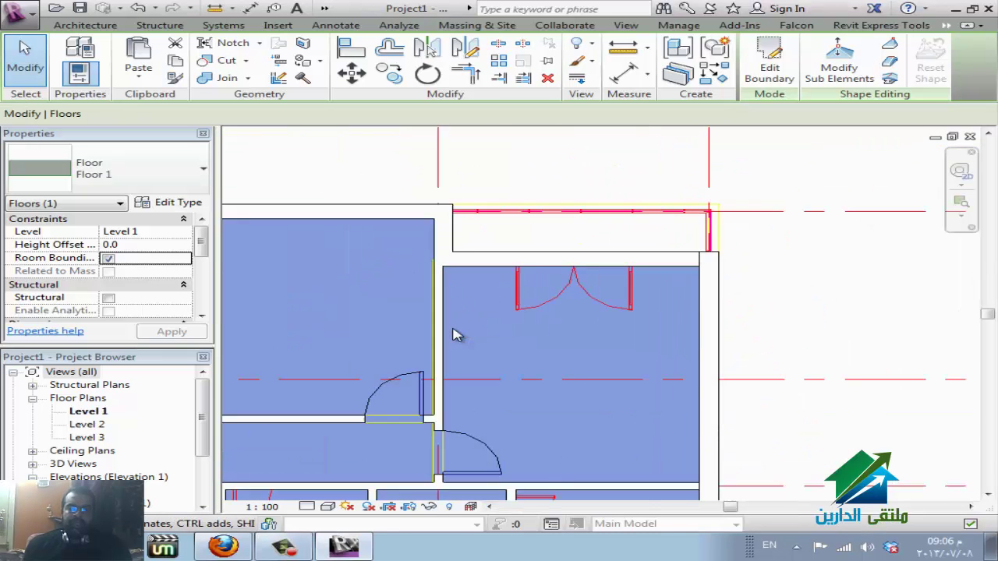
scroll(455, 336, "down", 2)
scroll(456, 335, "down", 2)
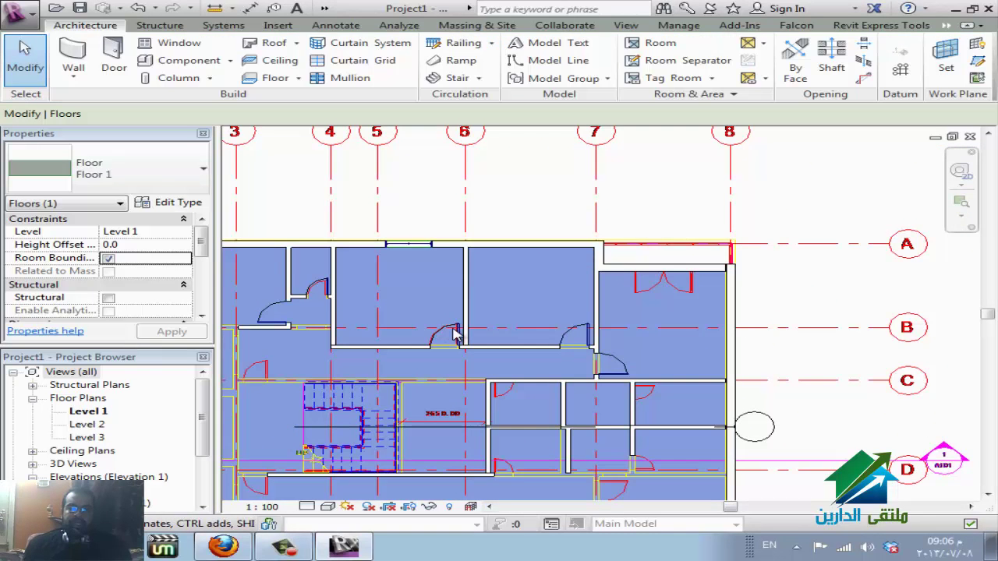
Try the Door and Ceiling shortcuts from the Build panel, cancelling each and deselecting the floor.
key("d")
key("r")
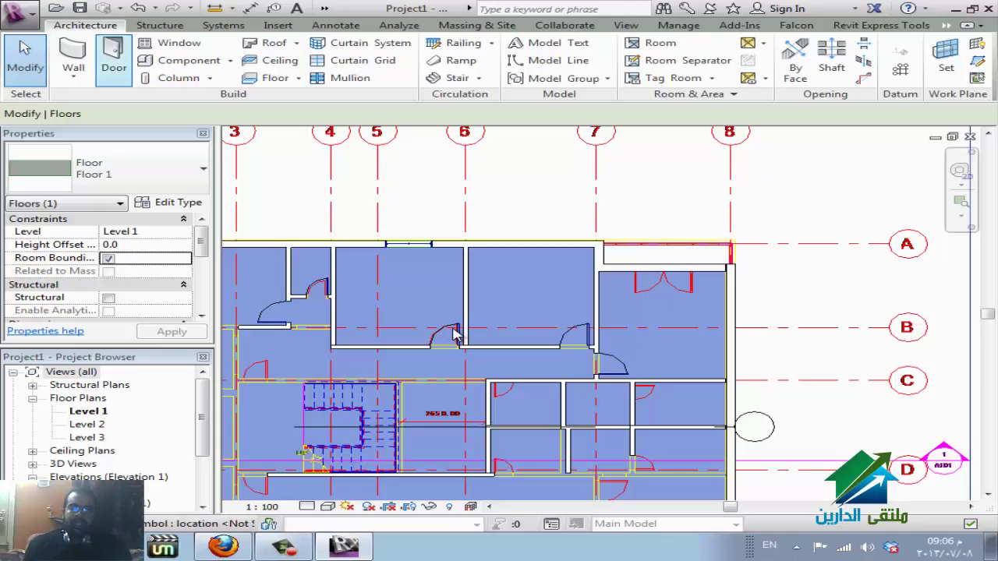
scroll(456, 335, "down", 2)
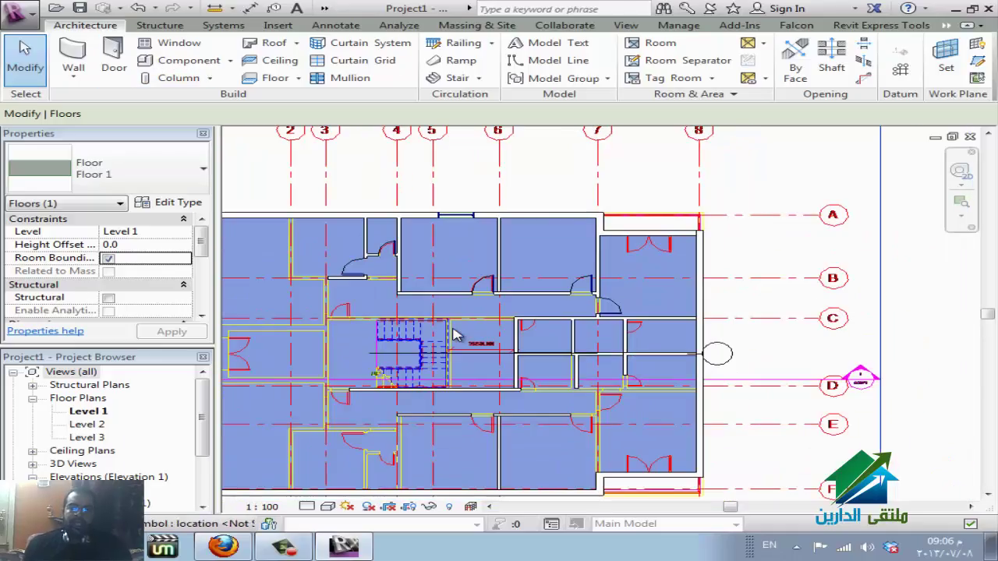
key("c")
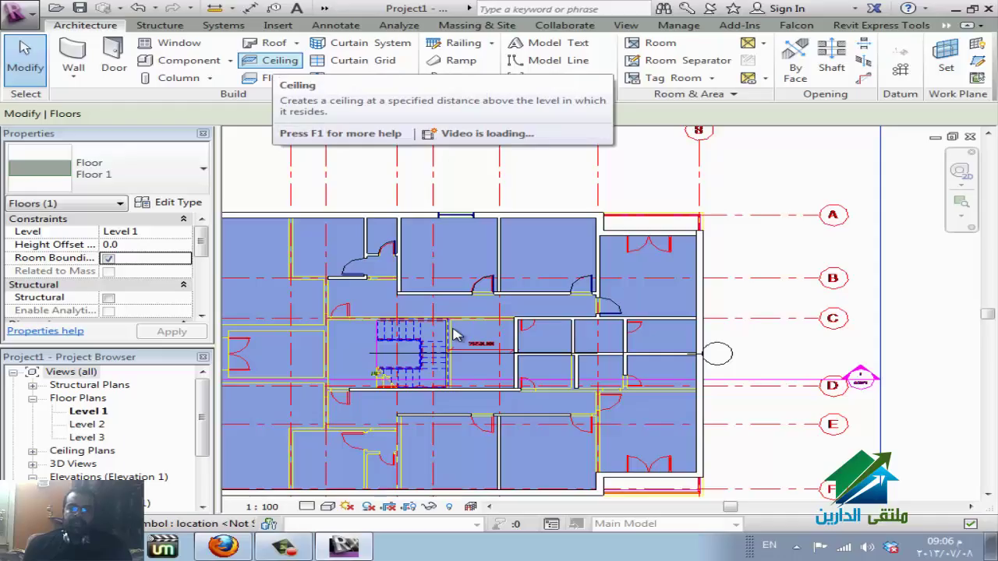
key("r")
key("f")
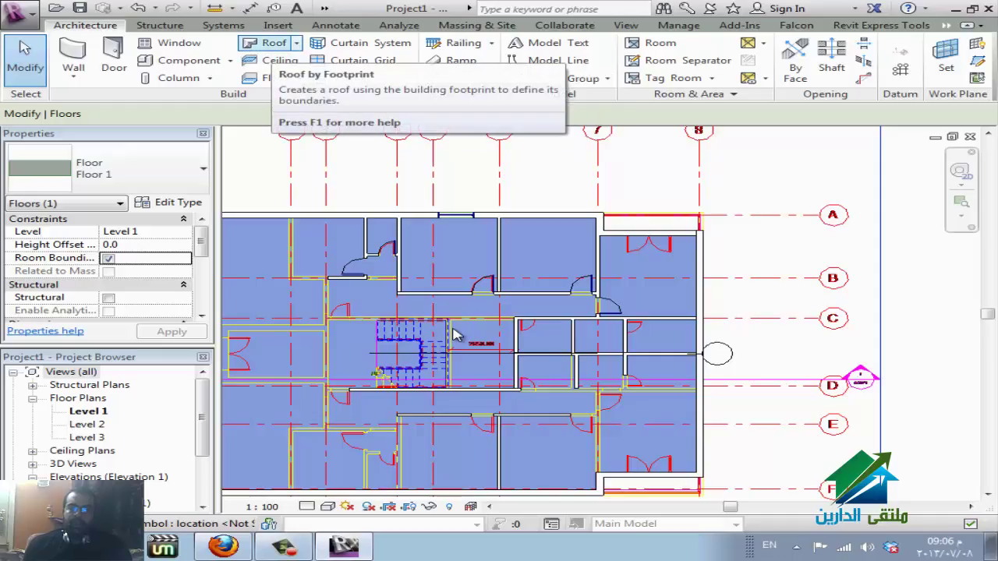
key("c")
key("Escape")
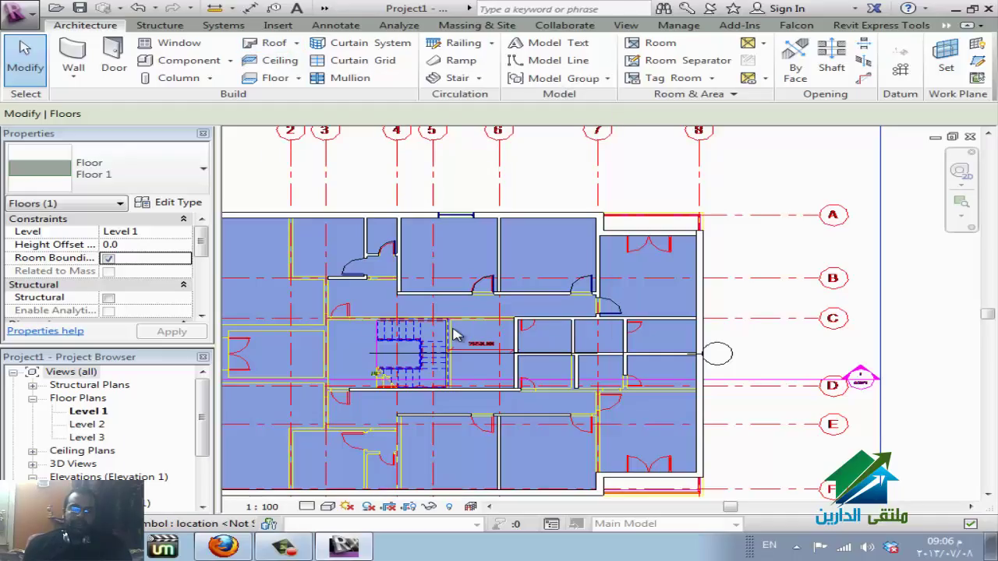
key("c")
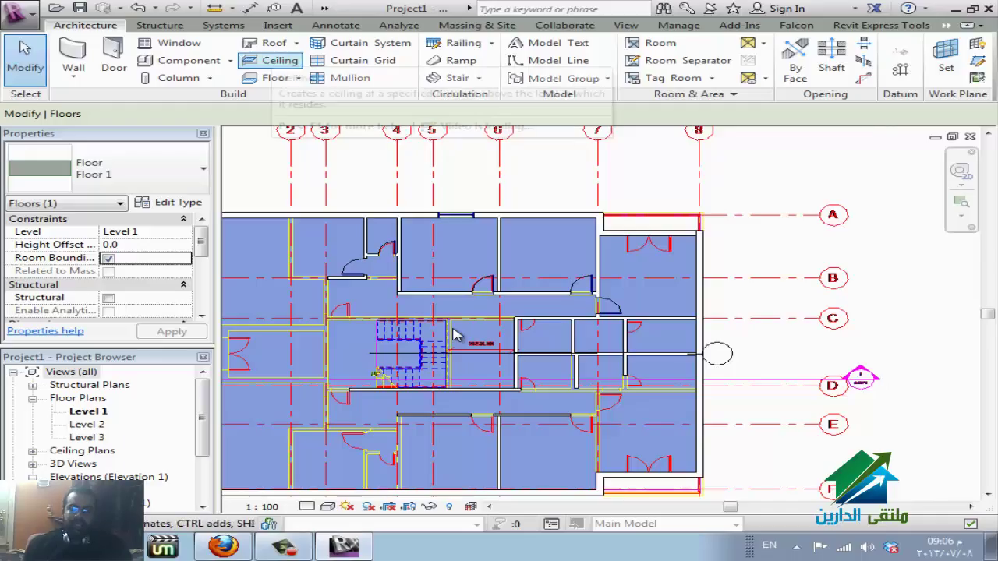
key("f")
key("Escape")
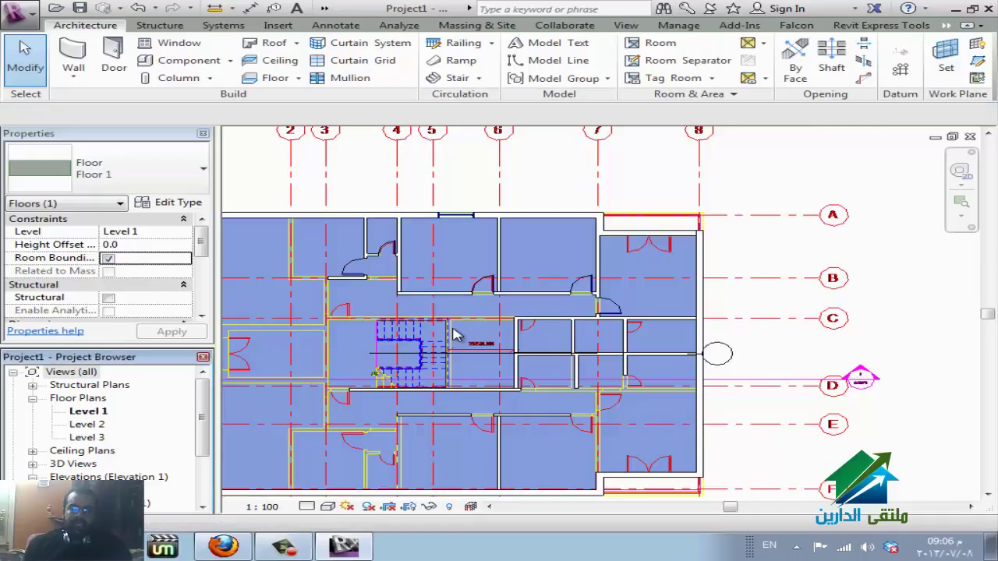
key("Escape")
Open the Level 1 ceiling plan from the Project Browser.
key("c")
key("Down")
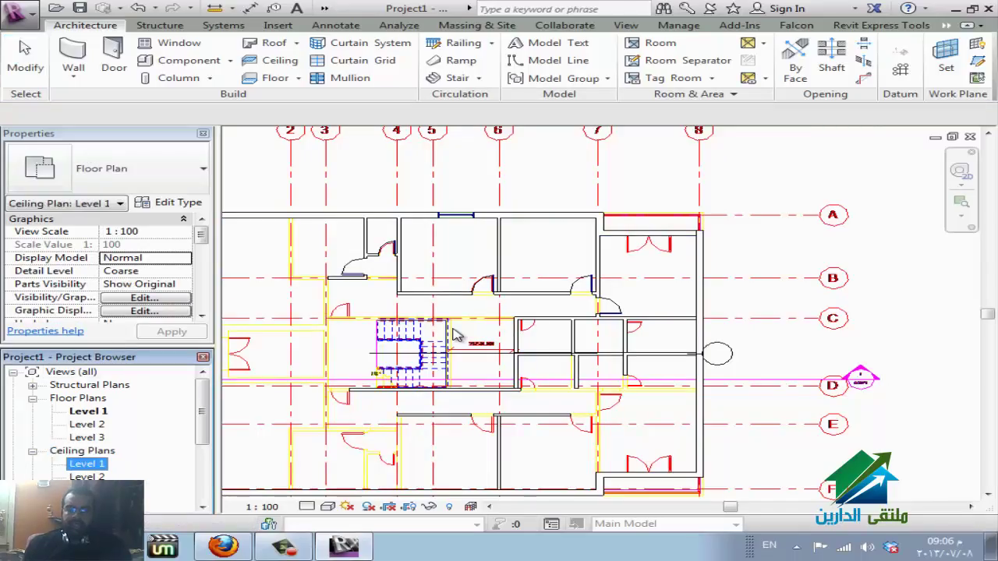
key("Return")
Select the floor and then the top wall in the ceiling plan, then clear the selection.
left_click(458, 335)
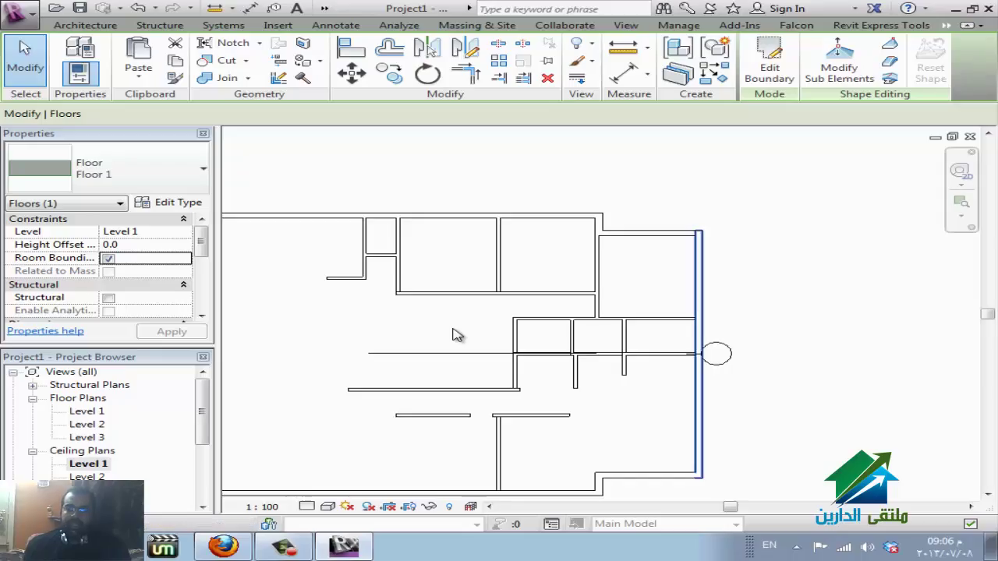
scroll(458, 335, "up", 1)
scroll(458, 335, "up", 1)
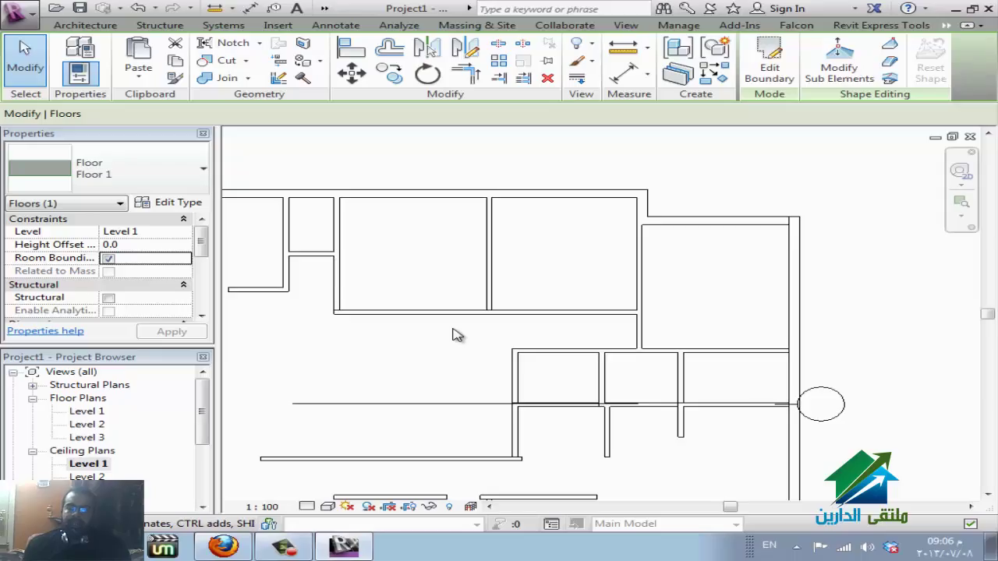
key("Tab")
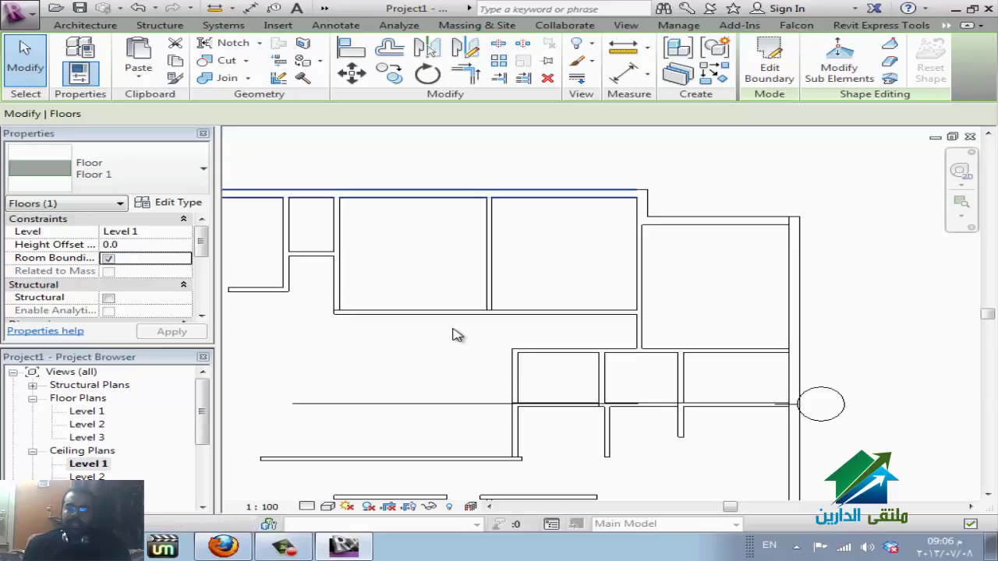
left_click(457, 335)
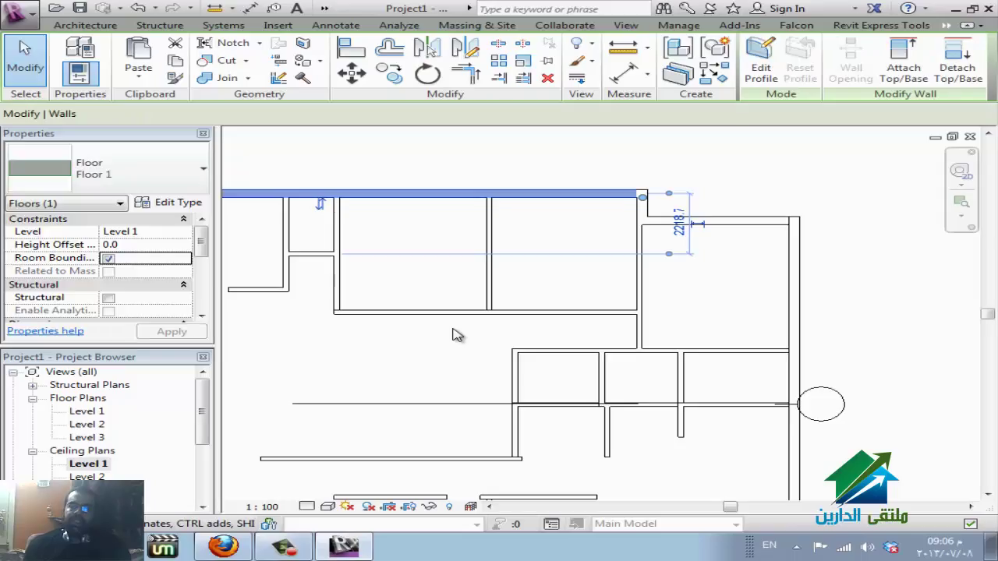
key("Escape")
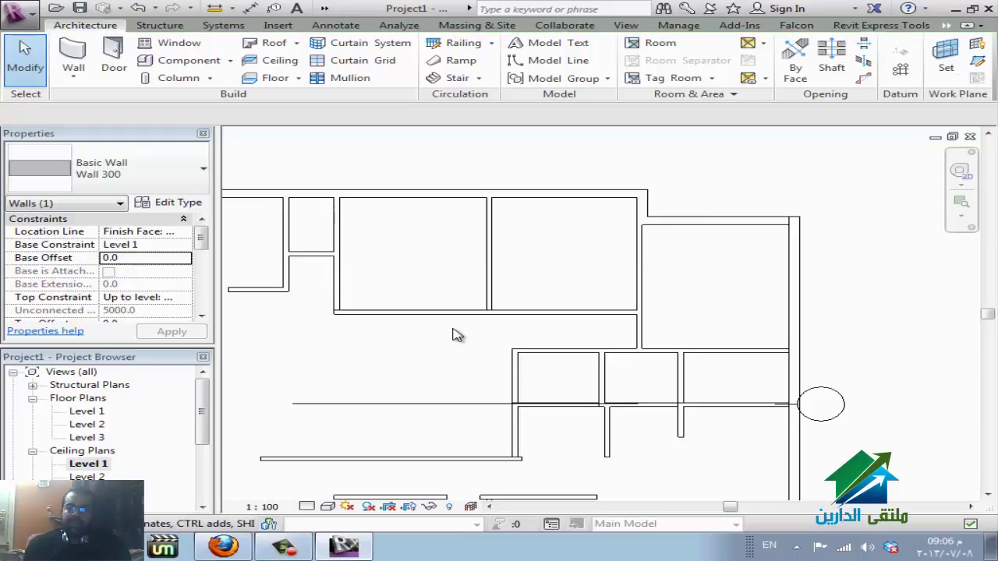
key("Escape")
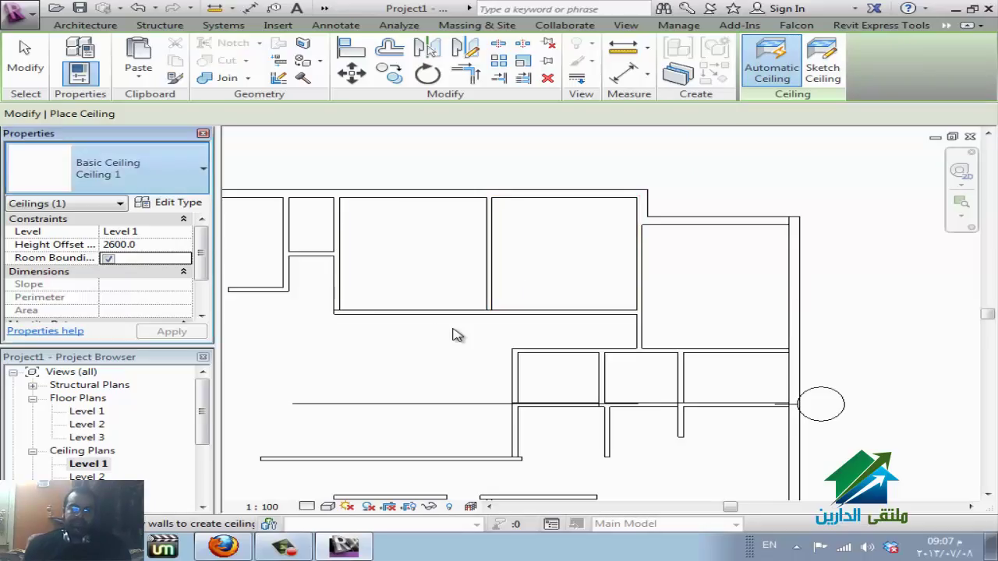
Choose Basic Ceiling: Ceiling 1 and open its Type Properties.
key("alt+Down")
key("Return")
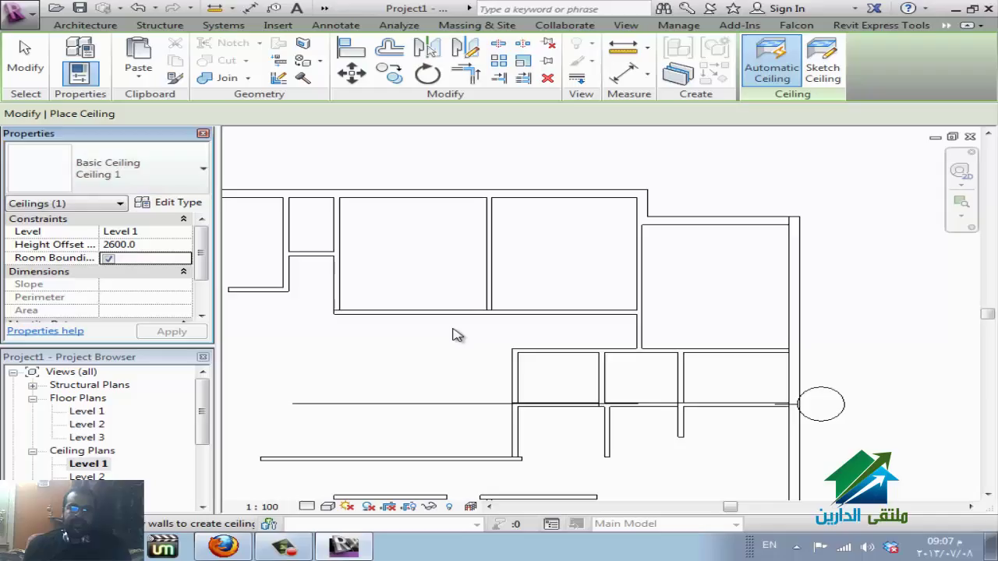
key("Tab")
key("Return")
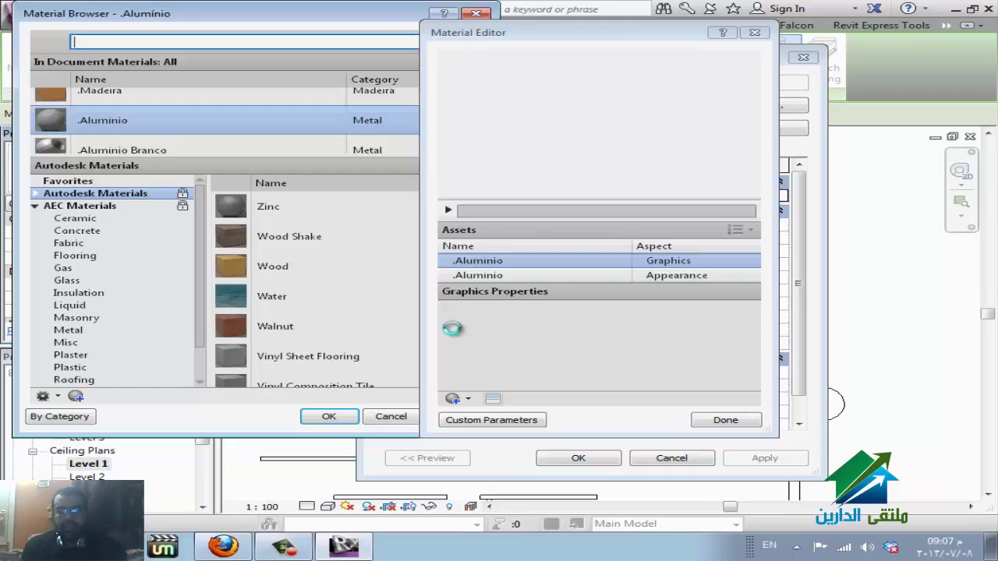
Search '600' and assign Ceiling Tile 600 x 600 as the Ceiling 1 material, confirming both dialogs.
type("600")
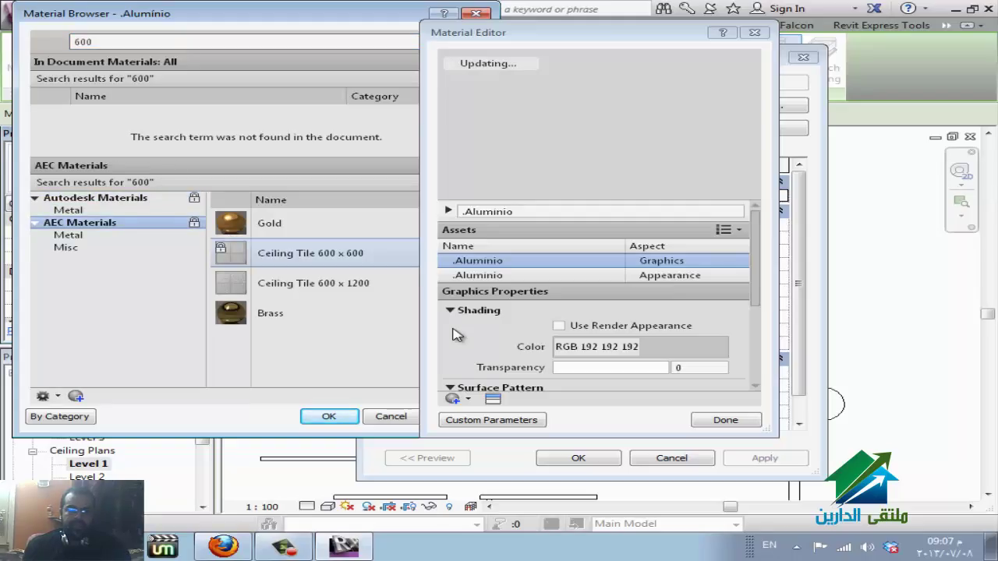
double_click(311, 253)
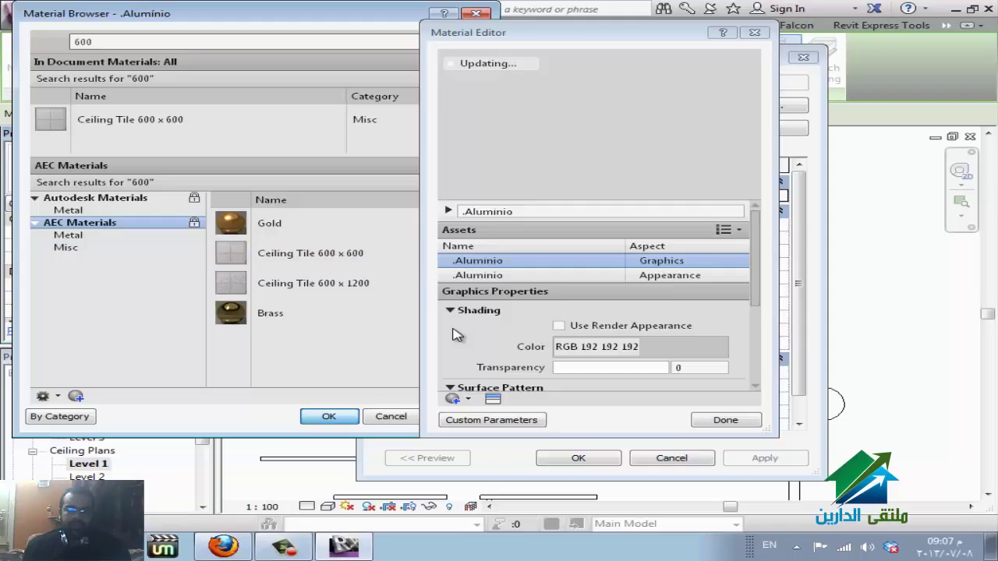
key("Return")
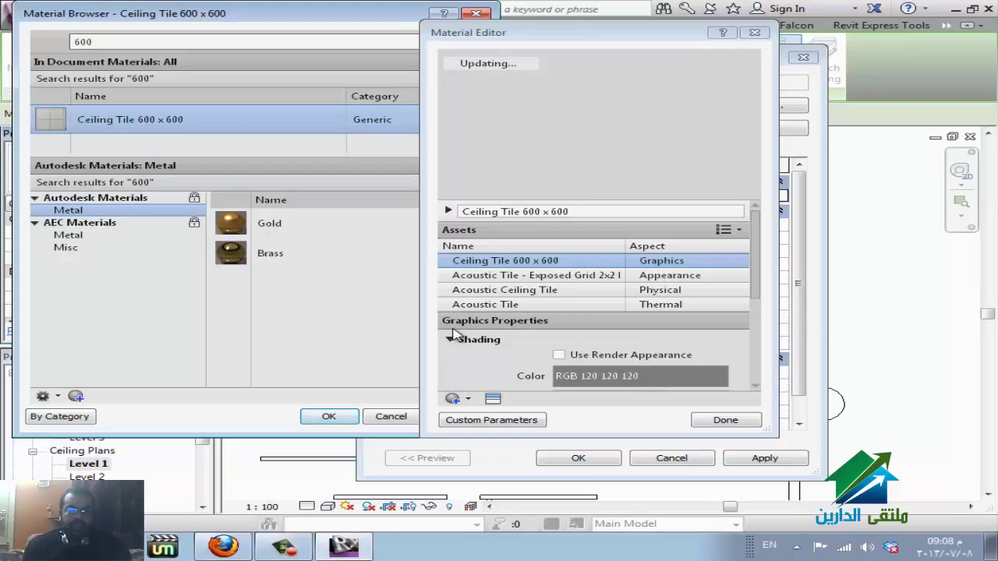
right_click(132, 111)
key("Escape")
key("Return")
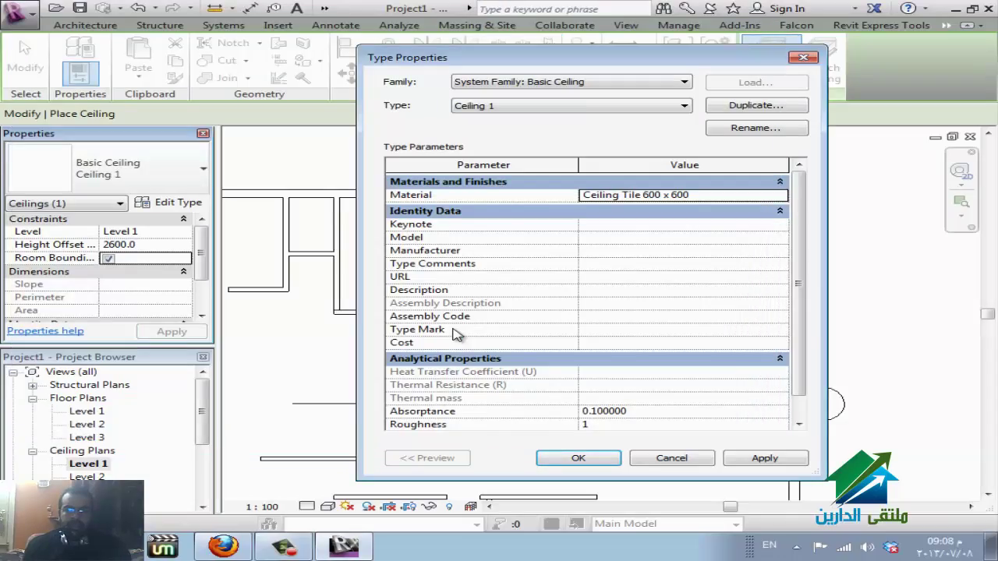
key("Return")
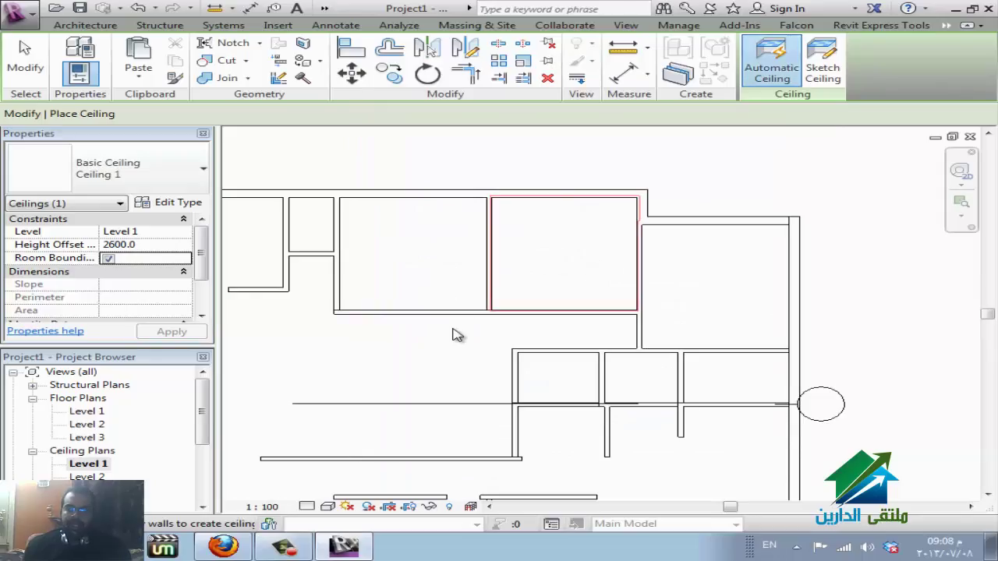
Place an automatic 18.232 m² Ceiling 1 ceiling in a room, then finish placement.
left_click(458, 335)
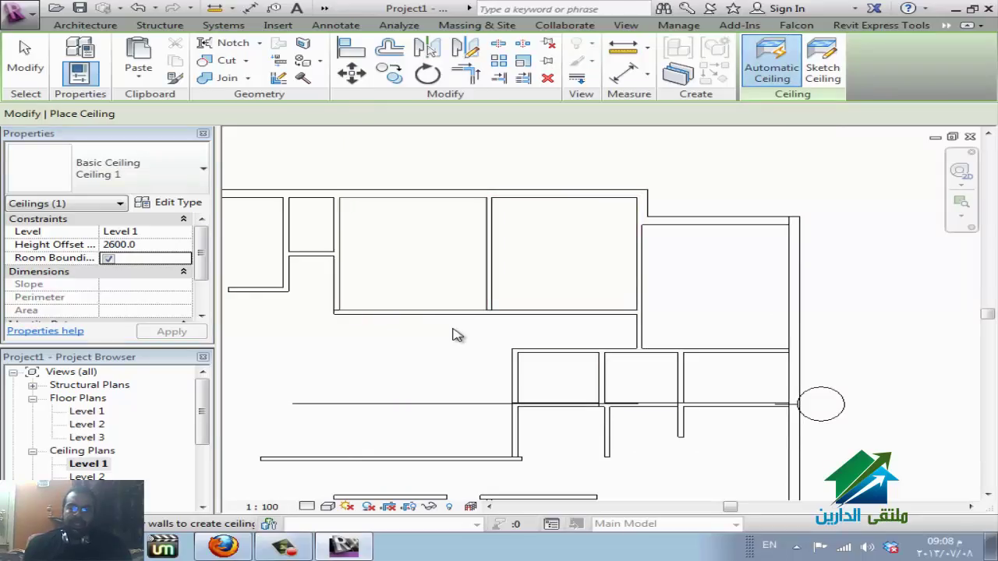
left_click(457, 335)
left_click(458, 335)
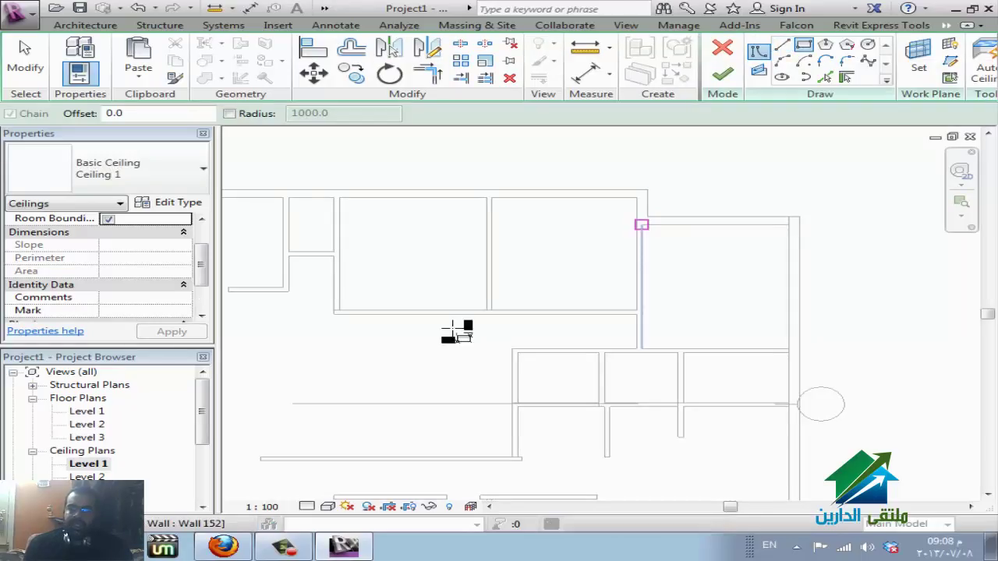
left_click(646, 225)
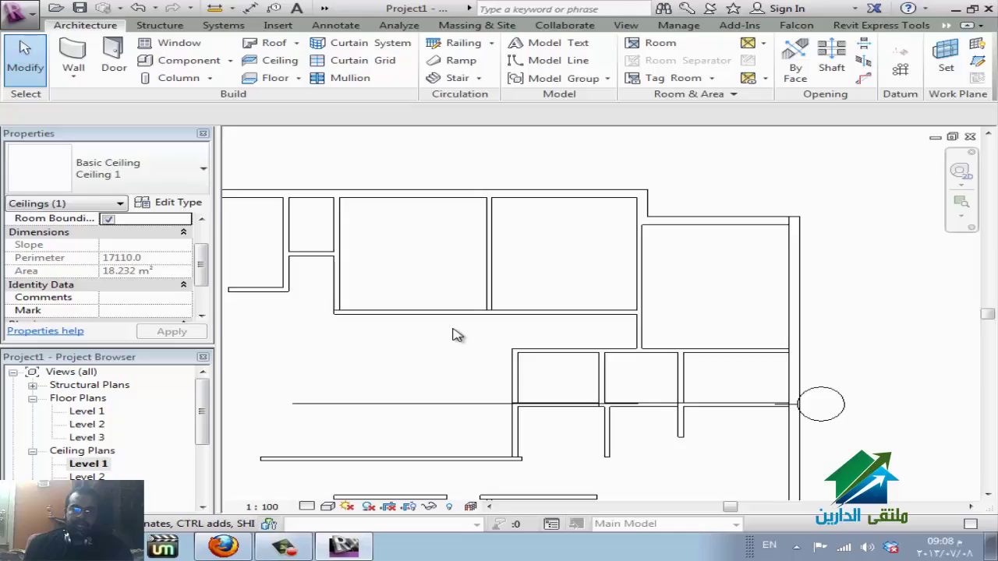
key("Escape")
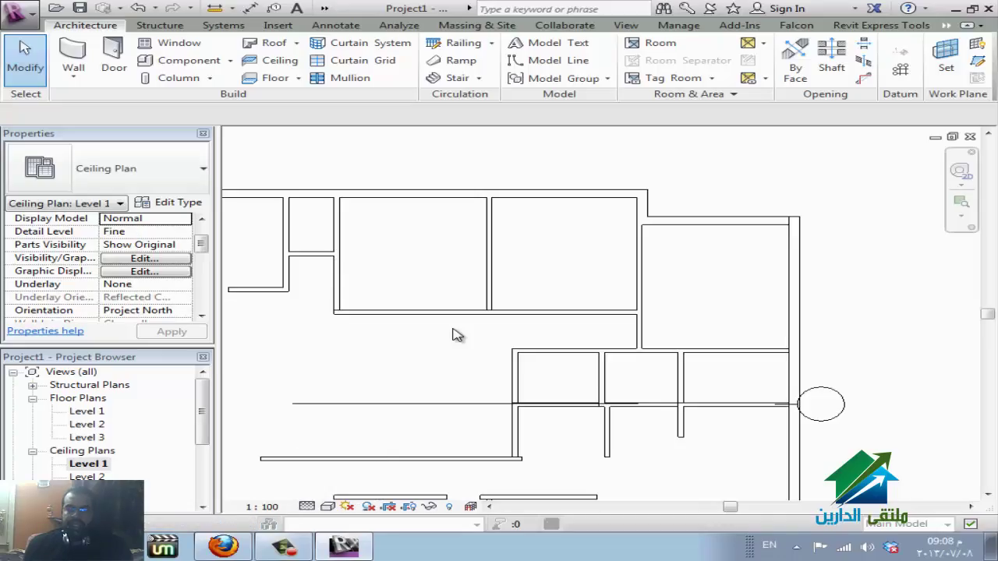
key("v")
key("g")
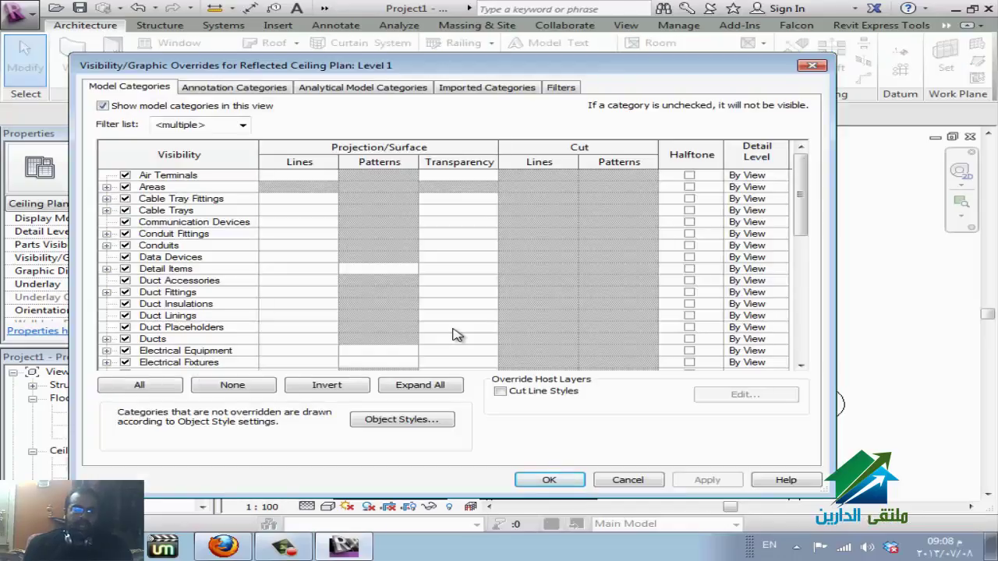
key("alt+Down")
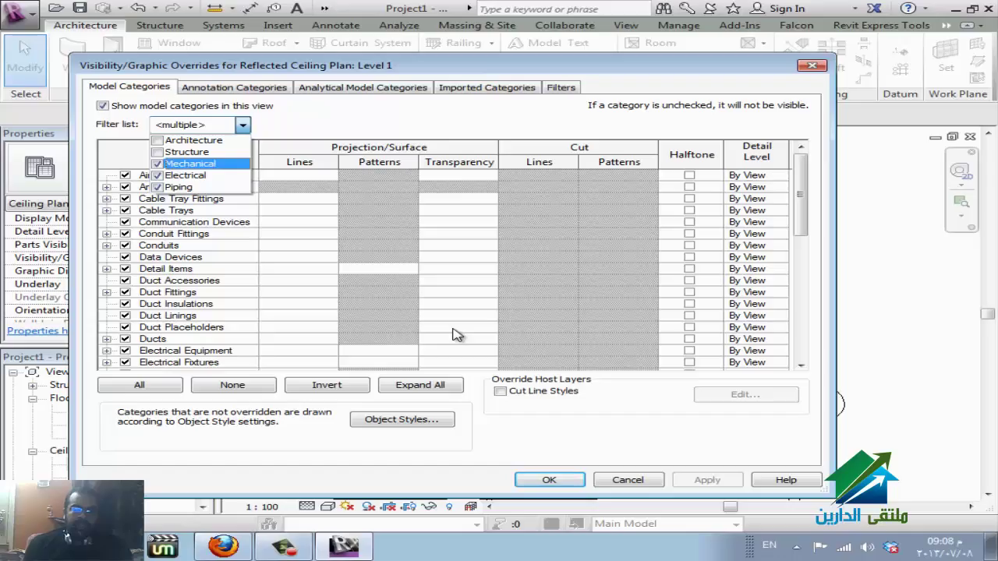
key("Up")
key("Up")
key("space")
key("Down")
key("Down")
key("space")
key("Down")
key("Down")
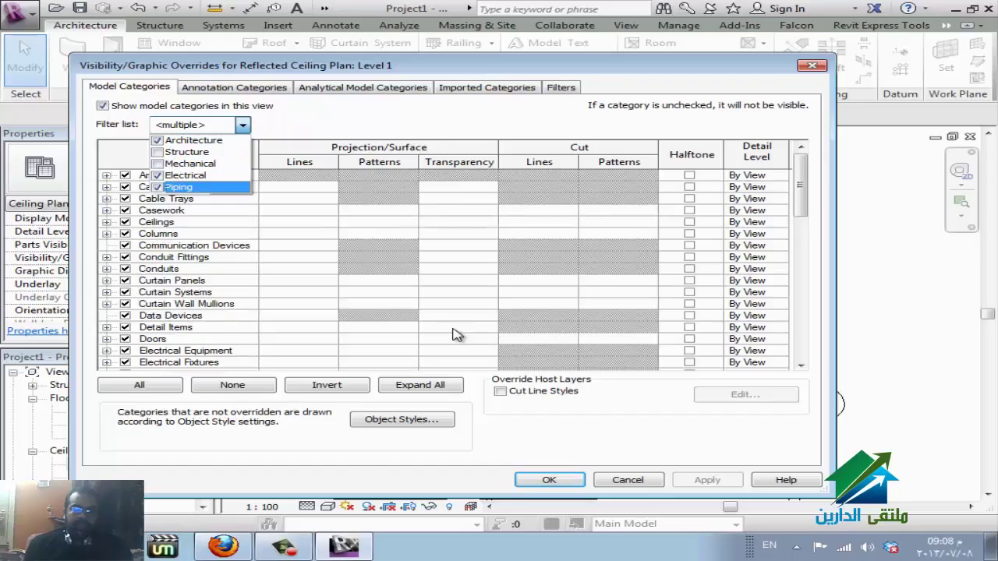
key("Return")
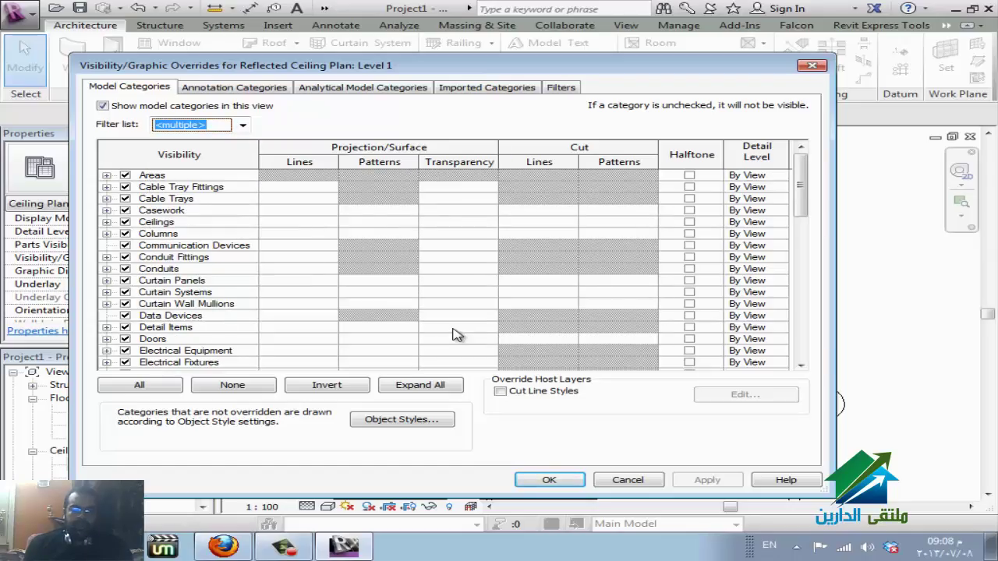
key("Return")
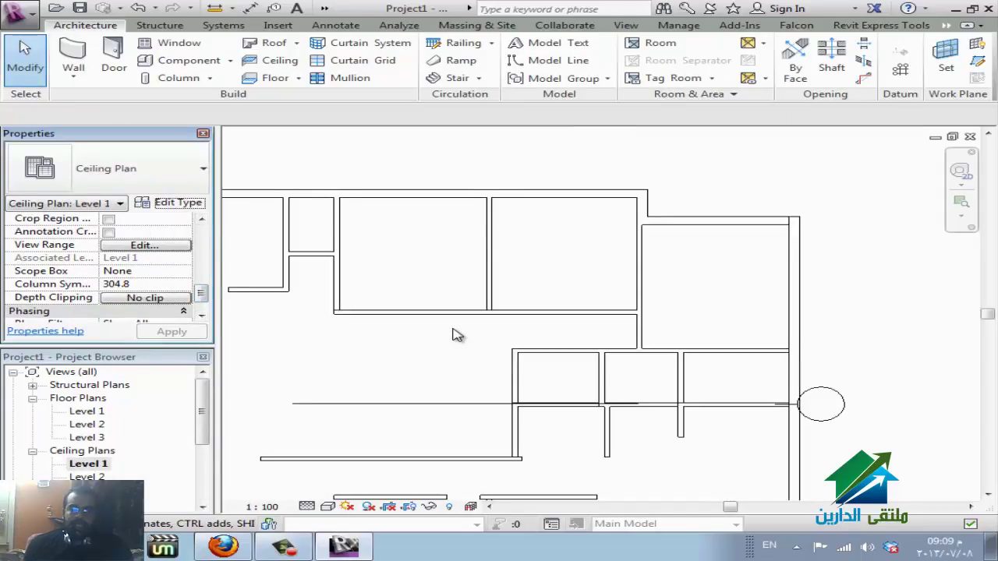
Set the view range top to the level above with an 1800 cut plane offset.
key("space")
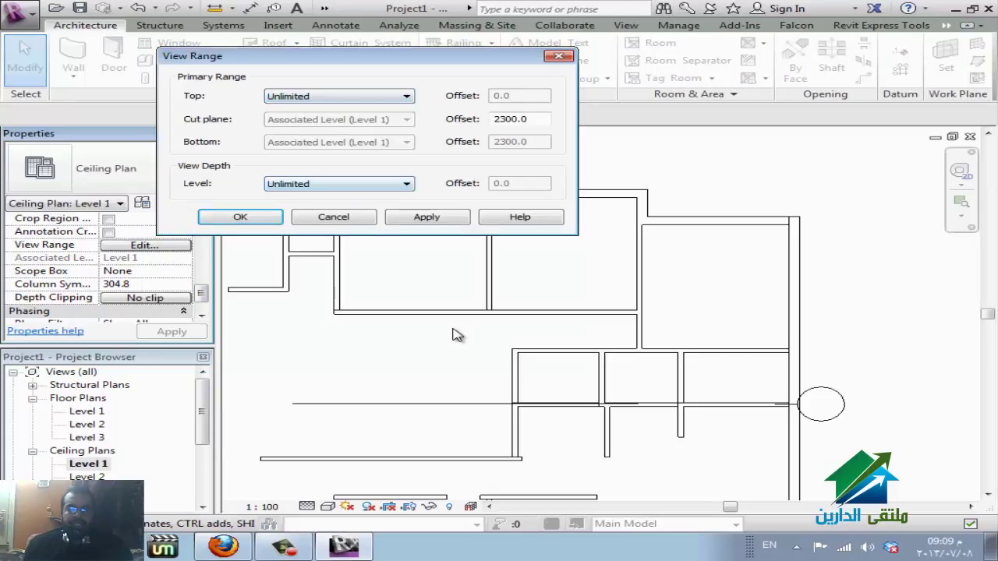
key("alt+Down")
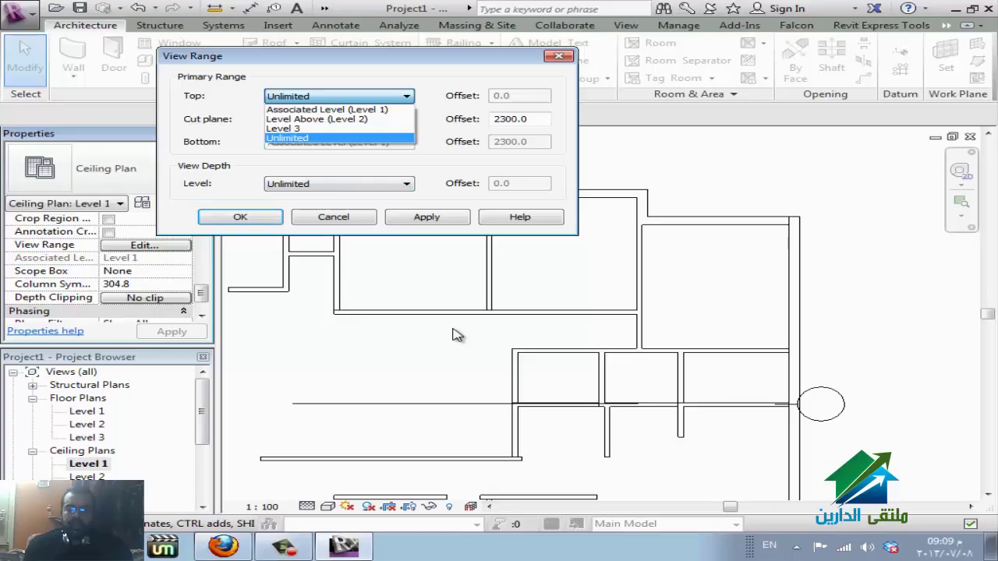
key("Up")
key("Up")
key("Up")
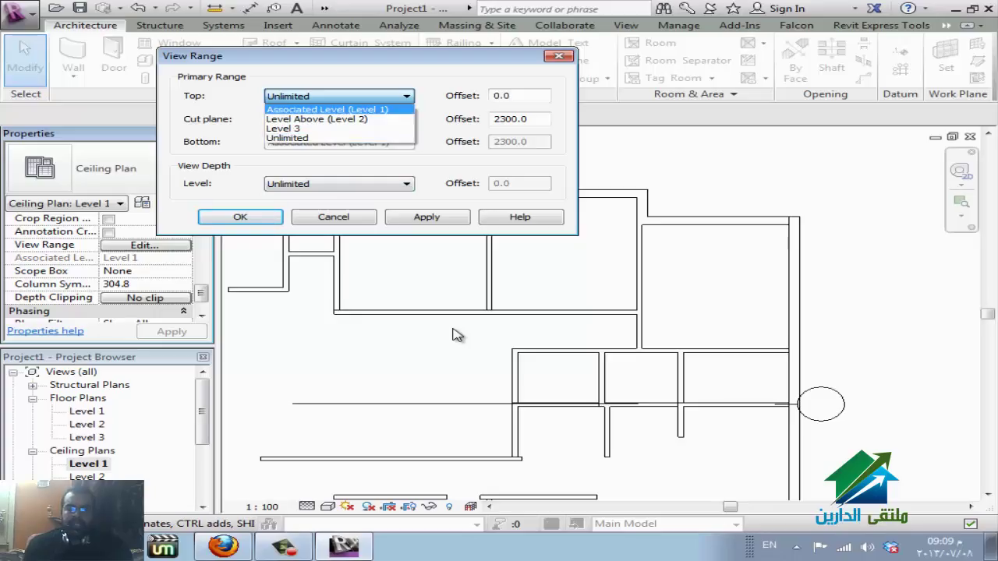
key("Down")
key("Return")
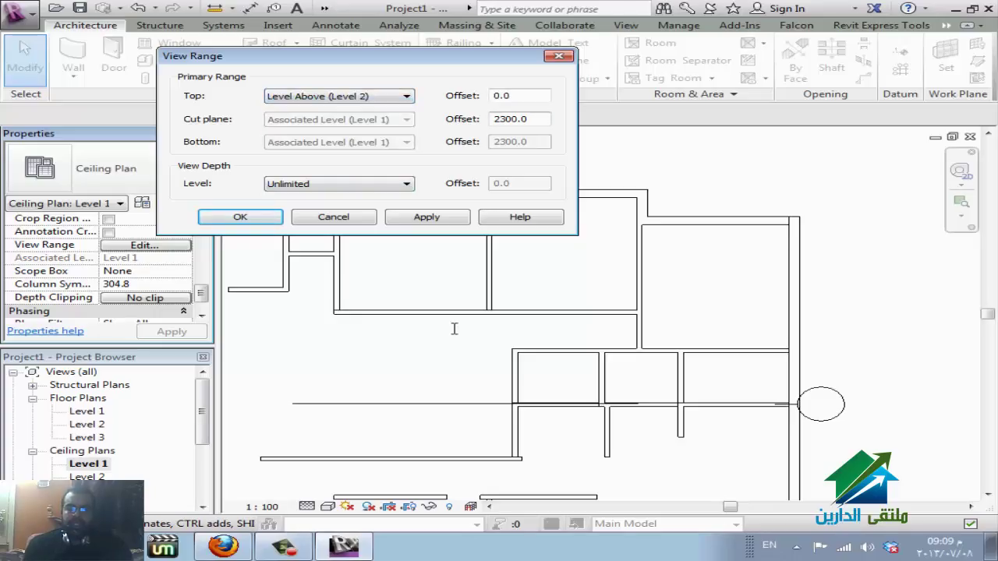
key("Tab")
key("Tab")
type("1")
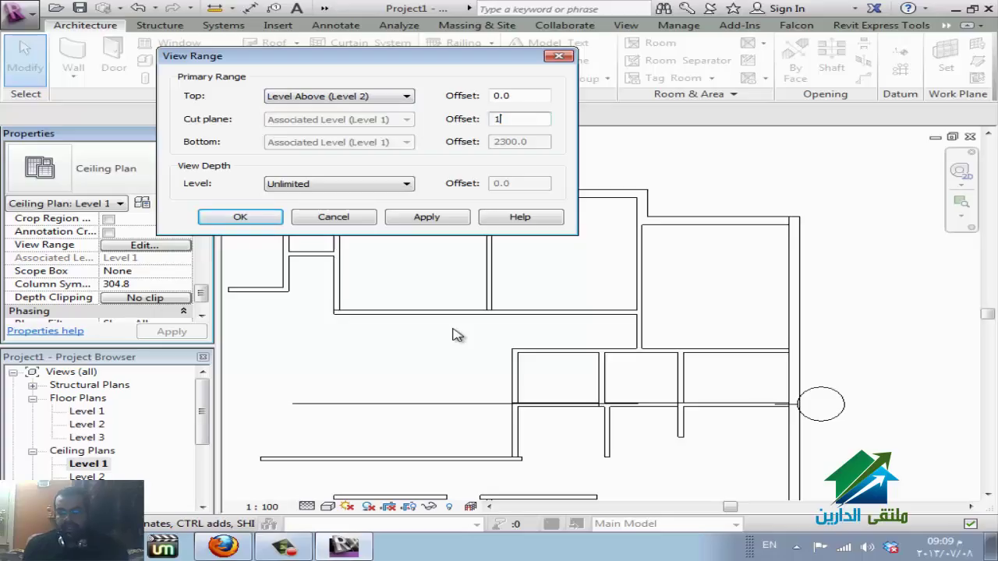
key("alt+a")
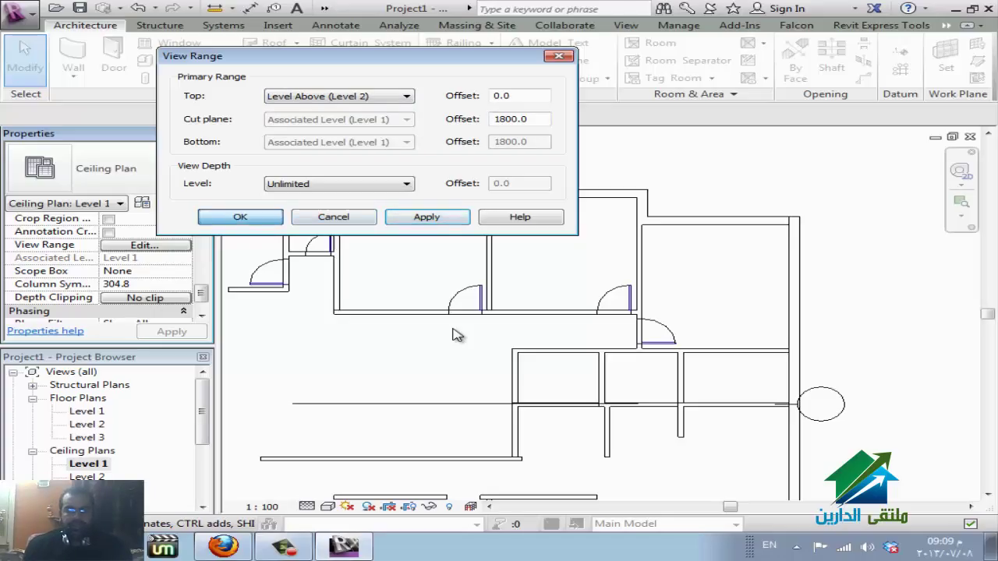
key("Return")
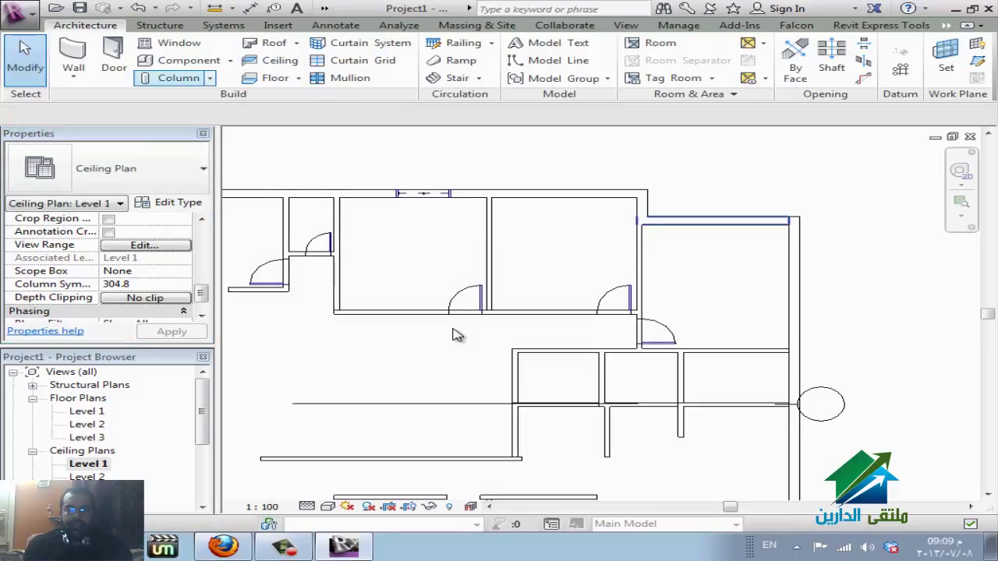
Briefly start and cancel ceiling placement, then raise the cut plane offset to 2700.0.
key("c")
key("m")
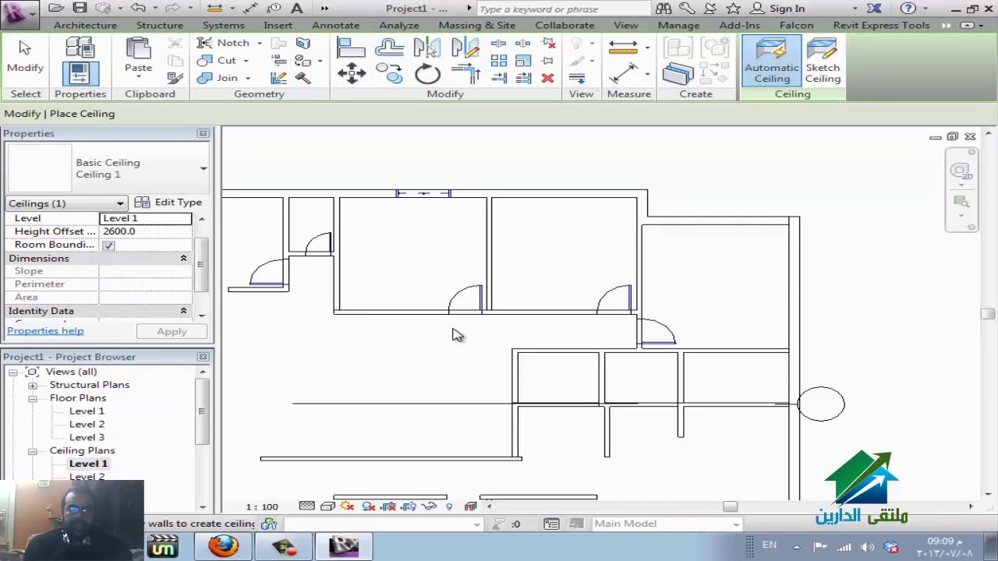
key("Escape")
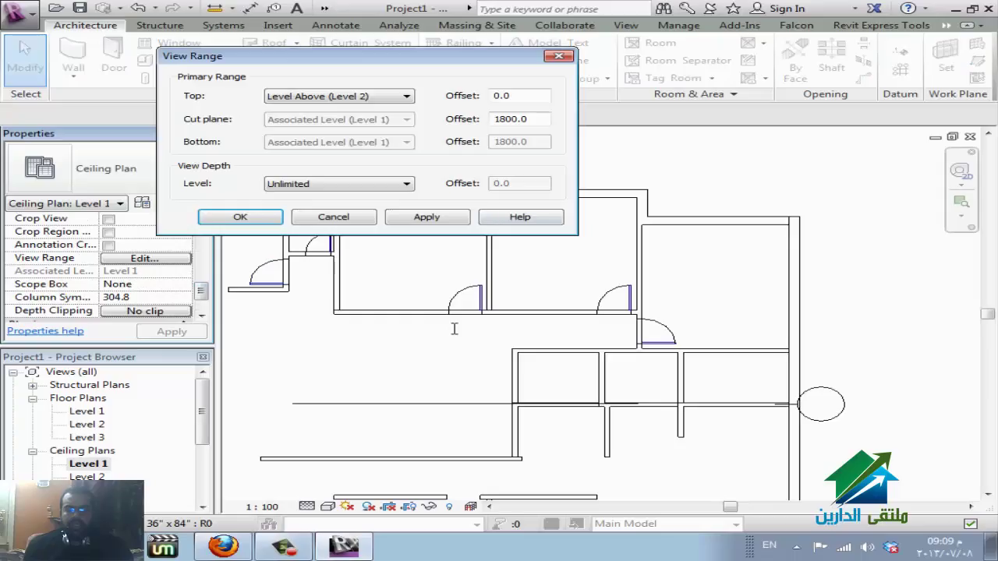
type("2600")
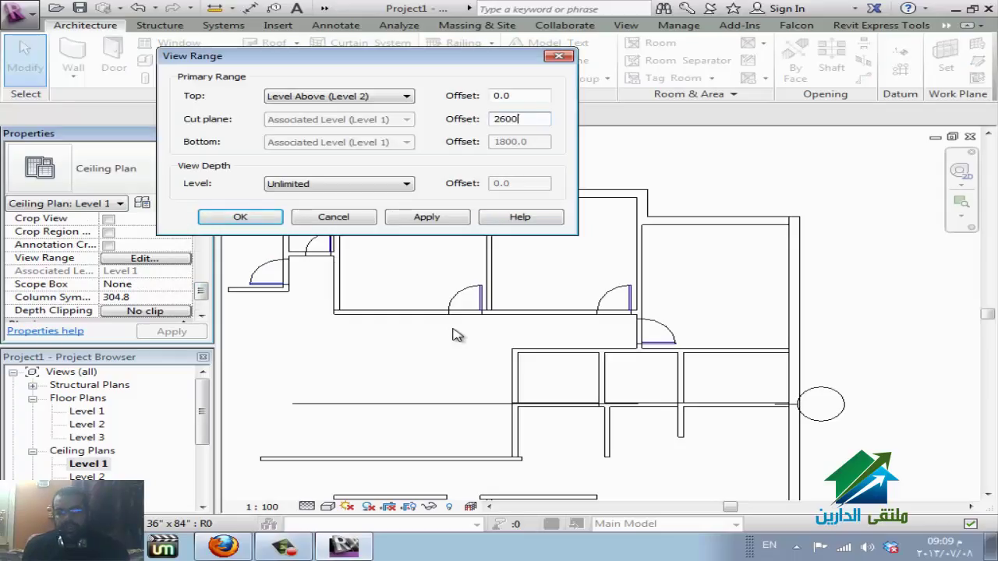
key("alt+a")
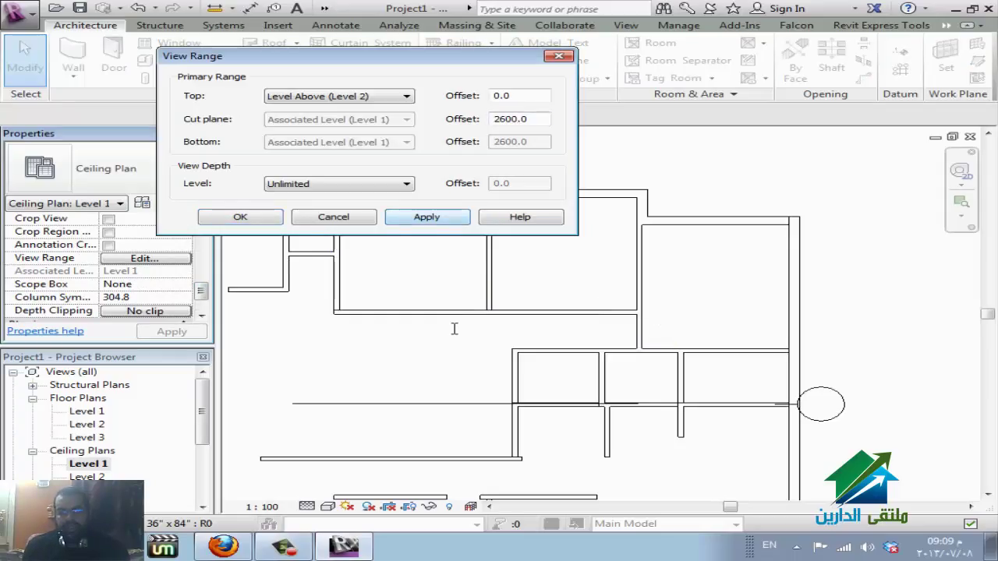
key("alt+c")
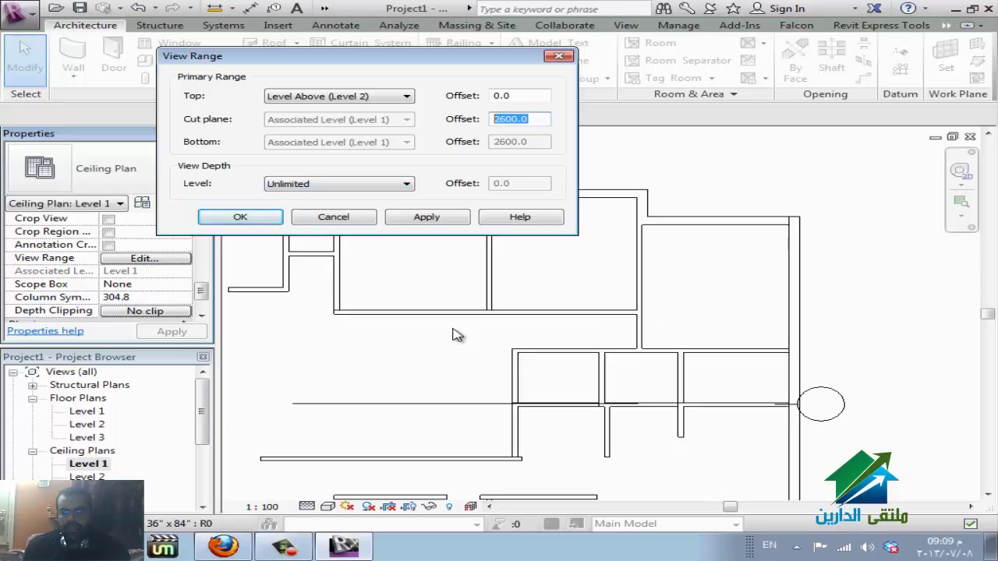
type("2")
key("alt+a")
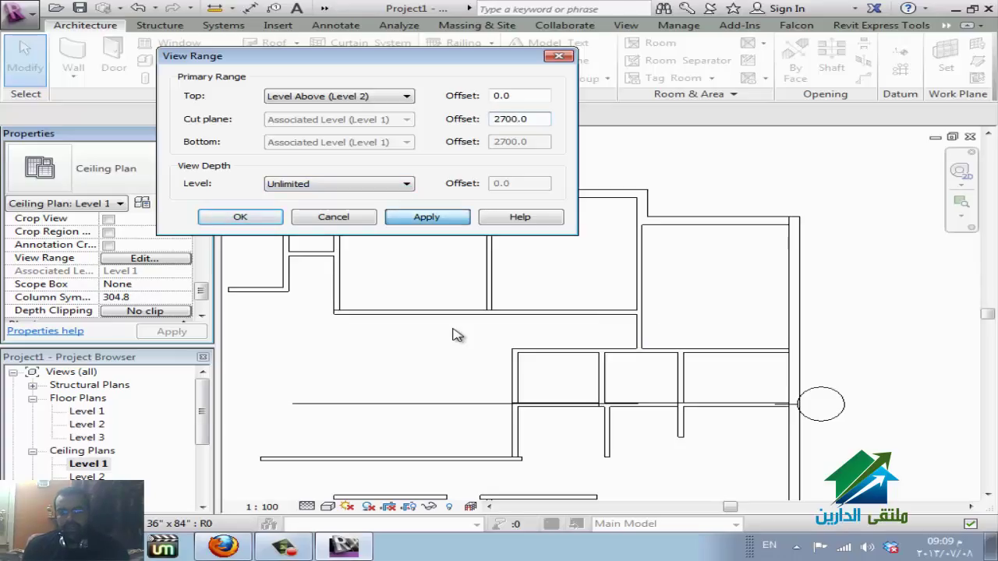
key("Return")
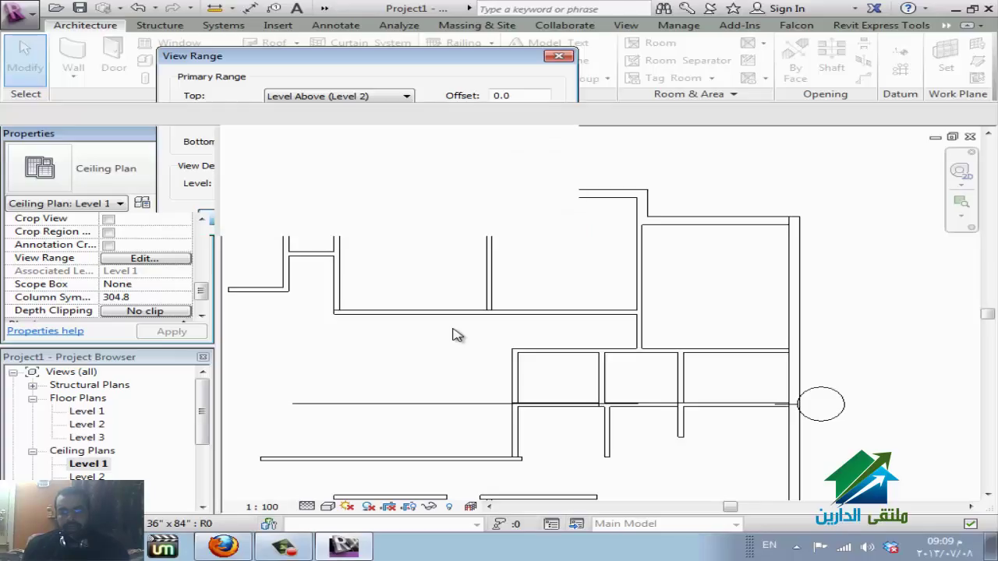
Start the Ceiling tool again with CM.
key("c")
key("m")
key("Down")
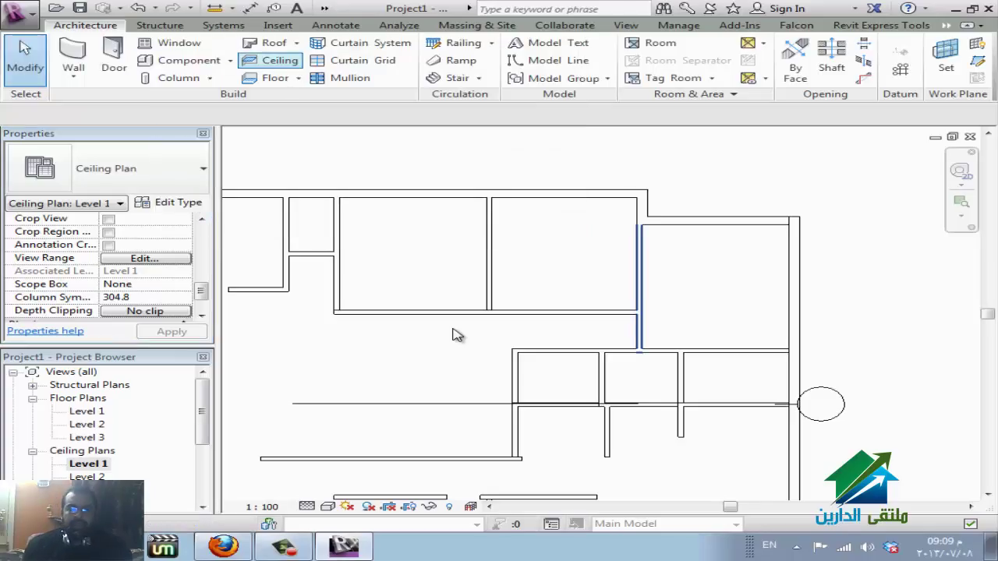
key("Return")
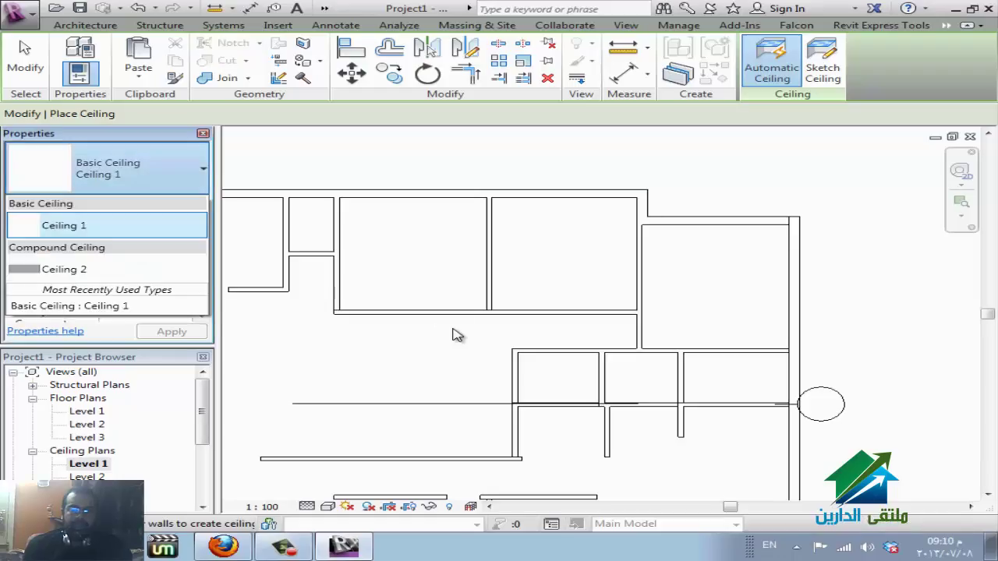
Confirm Ceiling Tile 600 x 600 in Ceiling 1's type properties and finish placing the ceiling.
key("Return")
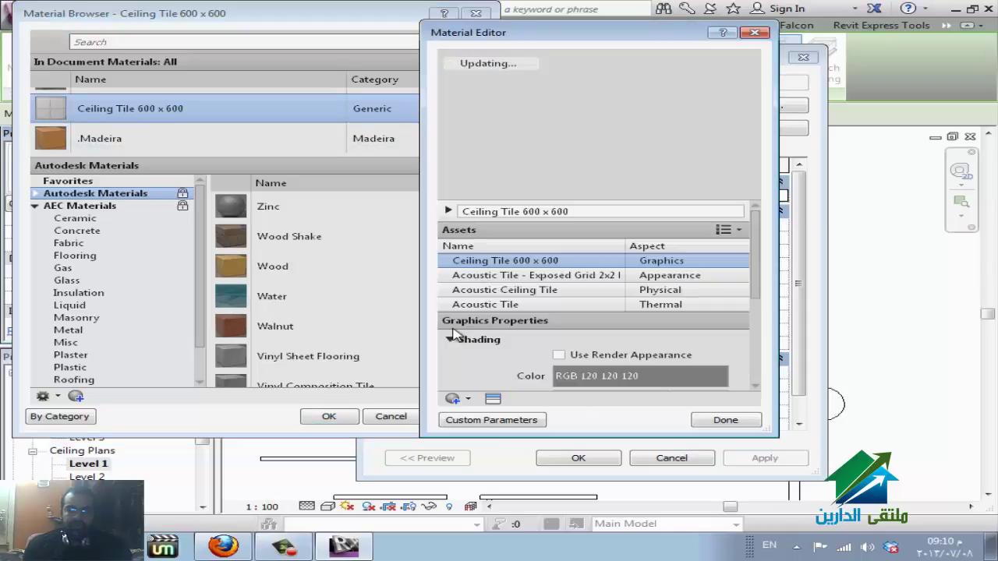
right_click(267, 114)
key("Down")
key("Down")
key("Down")
key("Down")
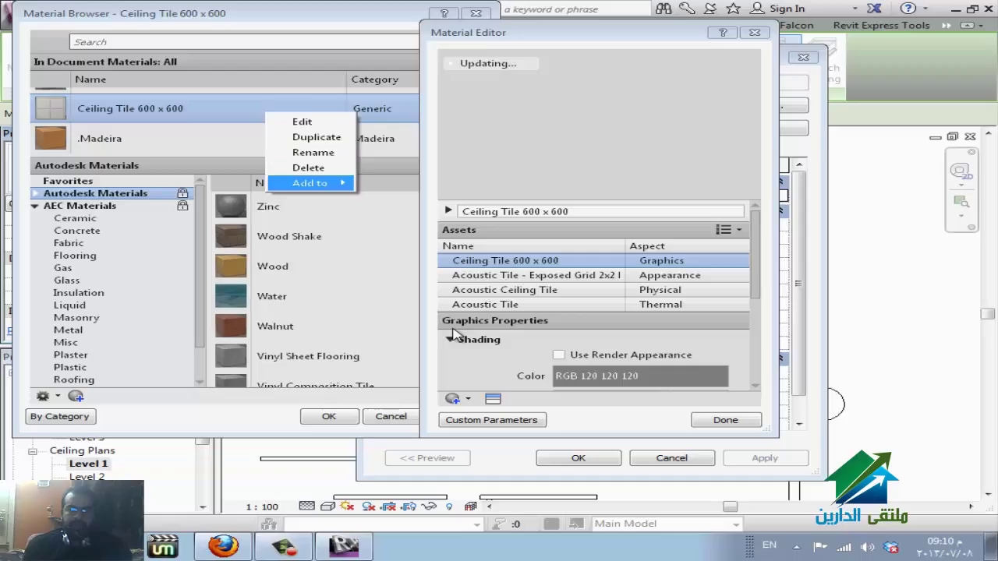
key("Right")
key("Return")
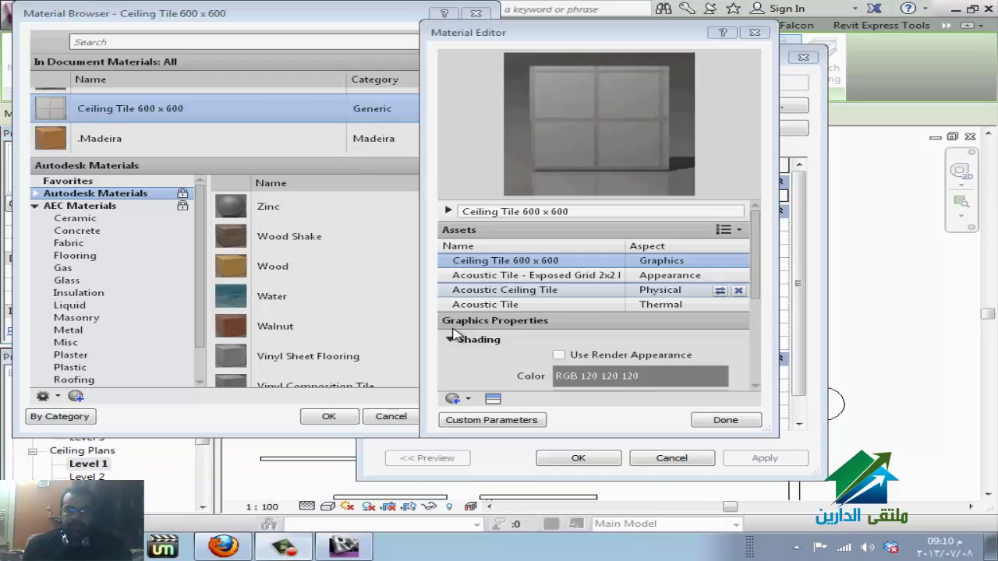
key("Return")
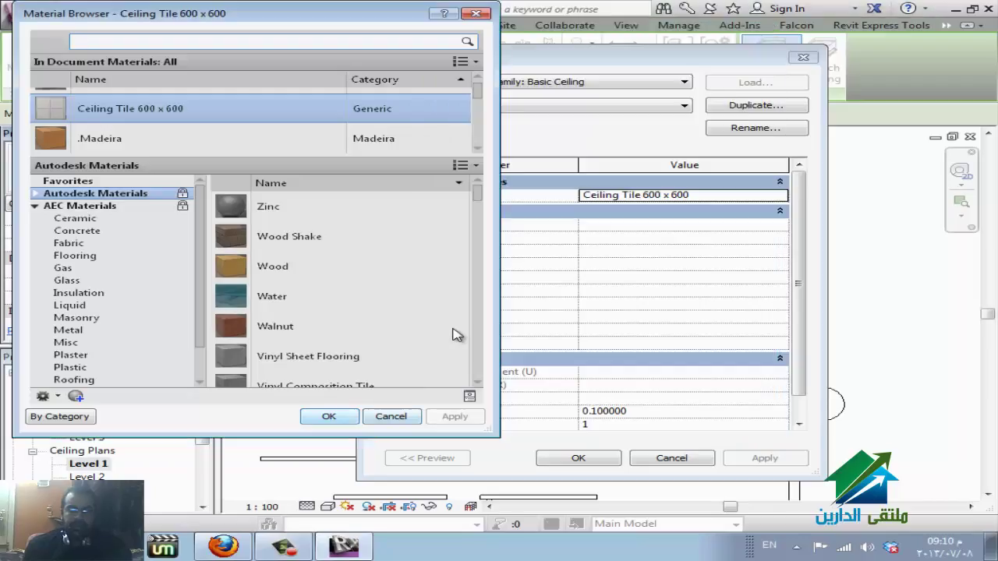
key("Return")
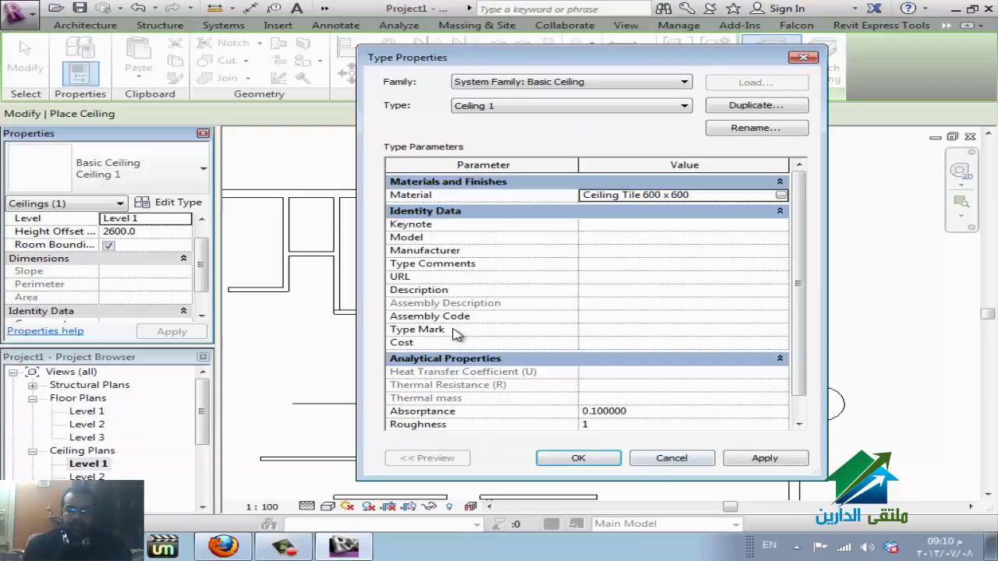
key("Return")
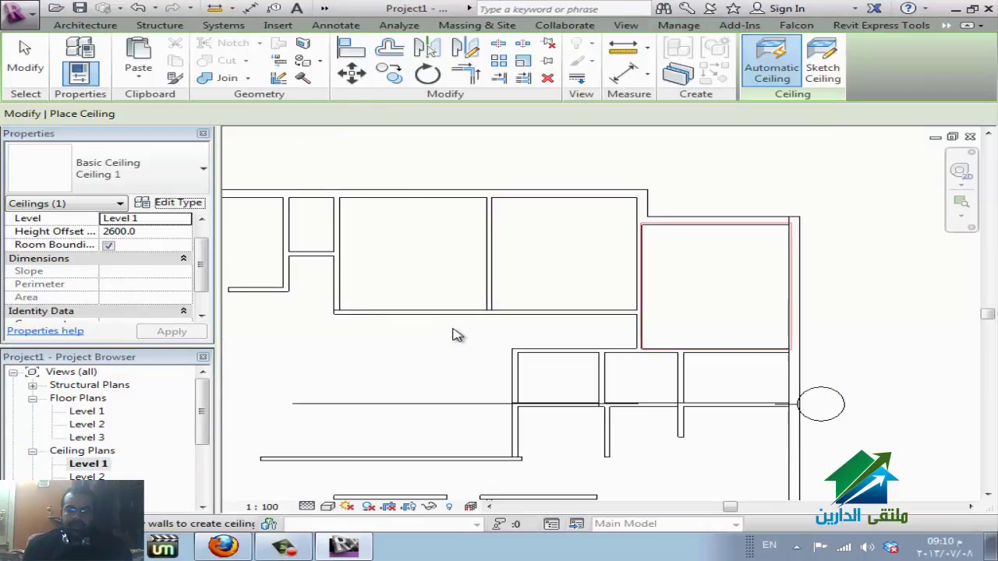
key("Escape")
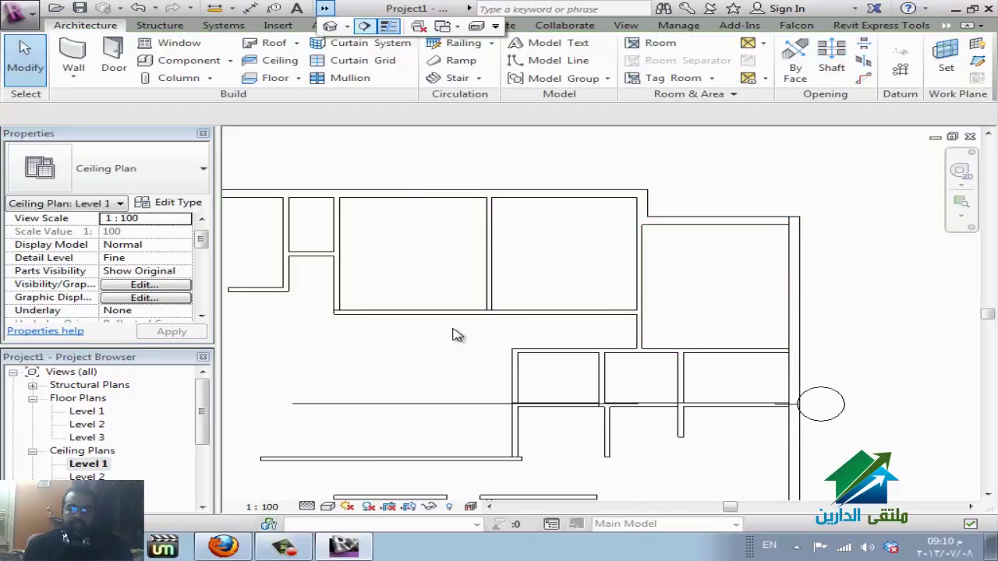
Inspect the new ceiling in the default 3D view and glance at its type properties.
key("3")
key("d")
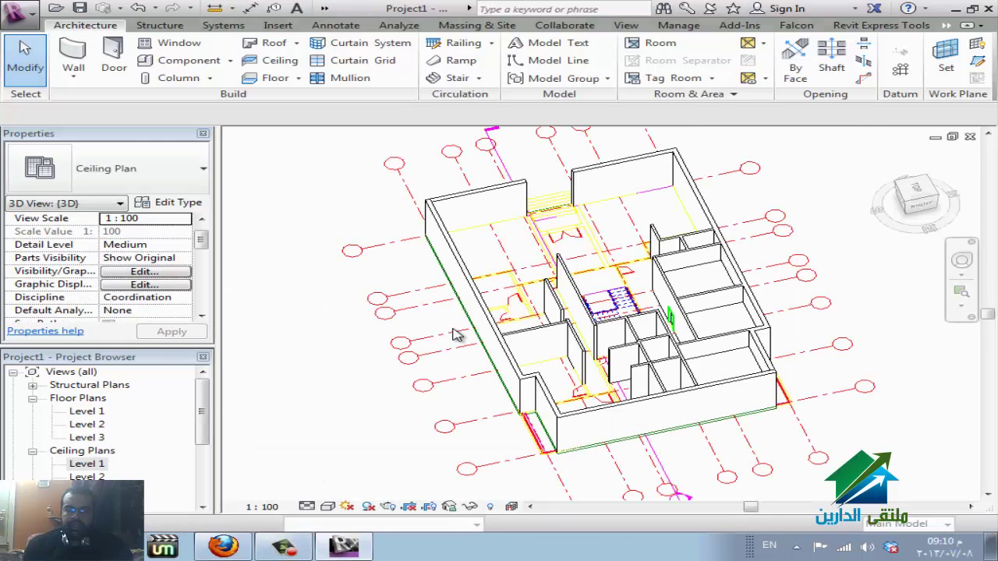
scroll(456, 335, "up", 2)
scroll(455, 335, "up", 2)
scroll(456, 335, "up", 2)
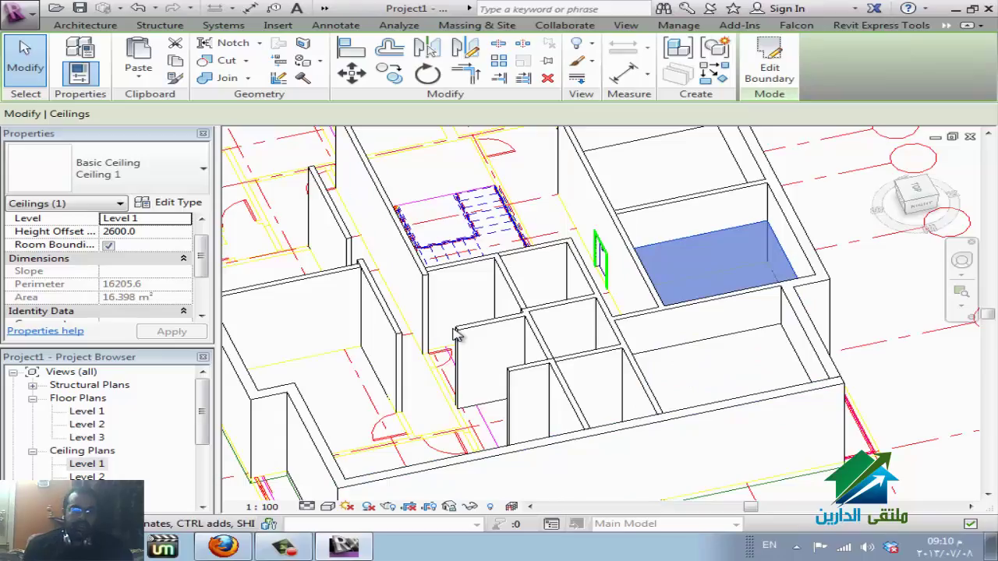
left_click(169, 202)
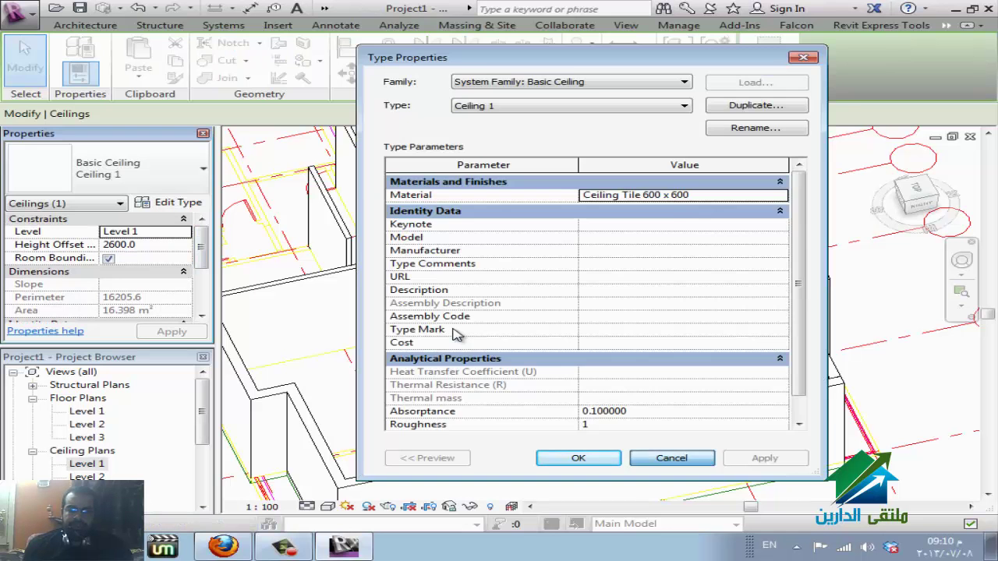
key("Escape")
key("Escape")
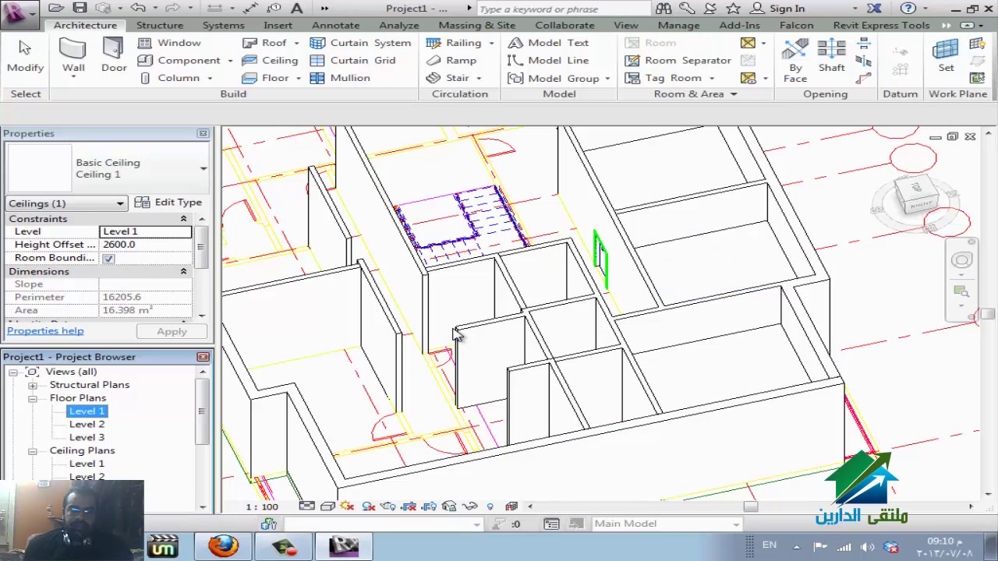
Back in the Level 1 ceiling plan, set Wireframe style and open the ceiling's type properties.
key("Return")
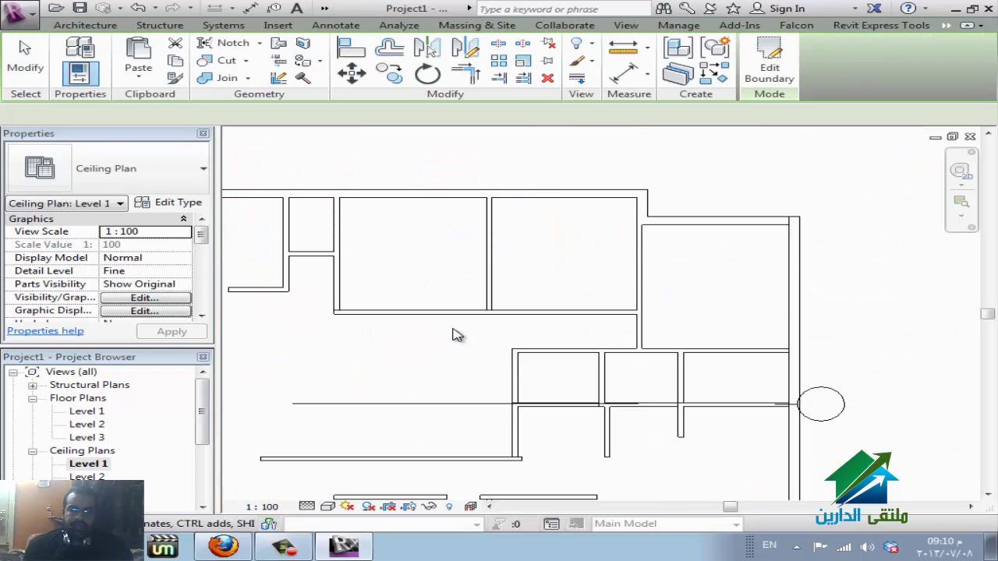
left_click(457, 335)
left_click(328, 507)
key("Up")
key("Up")
key("Up")
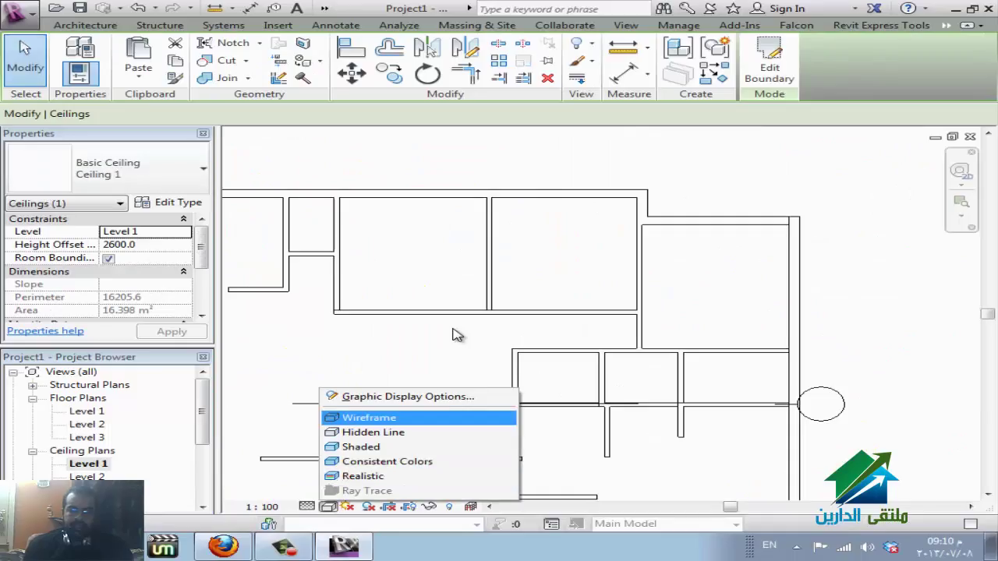
key("Return")
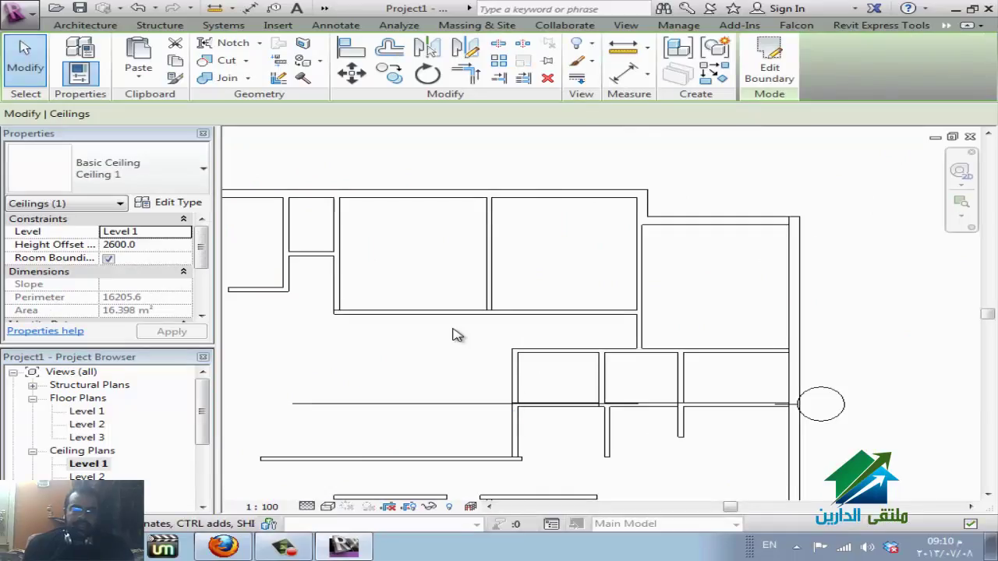
left_click(172, 201)
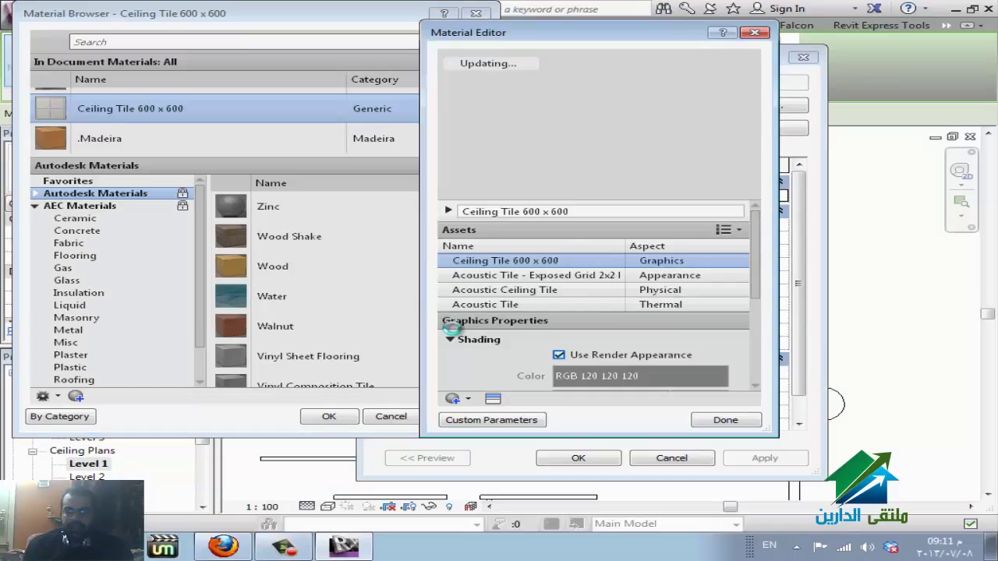
Set the Ceiling Tile 600 x 600 surface pattern to Crosshatch.
scroll(452, 329, "down", 5)
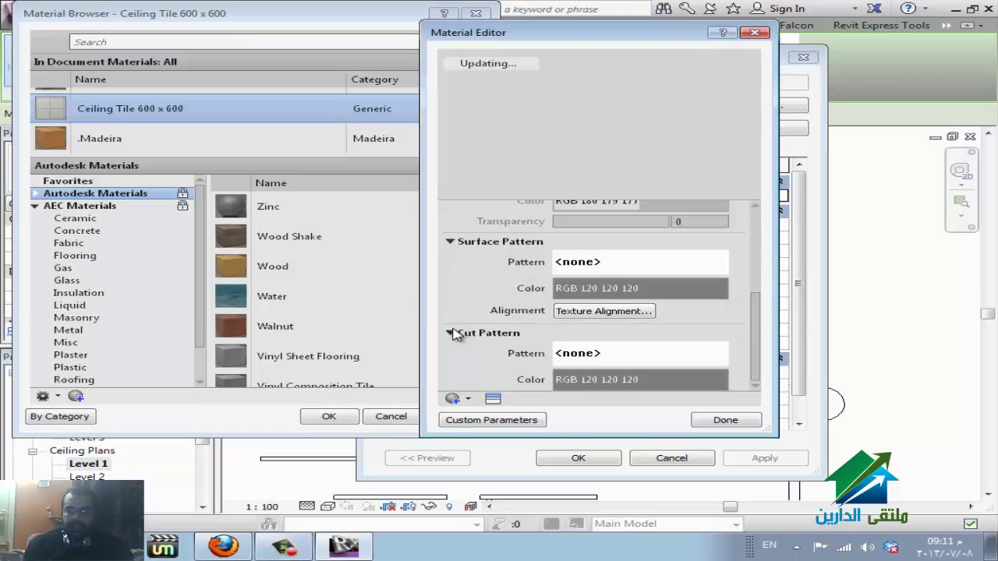
scroll(456, 334, "down", 1)
scroll(457, 333, "down", 1)
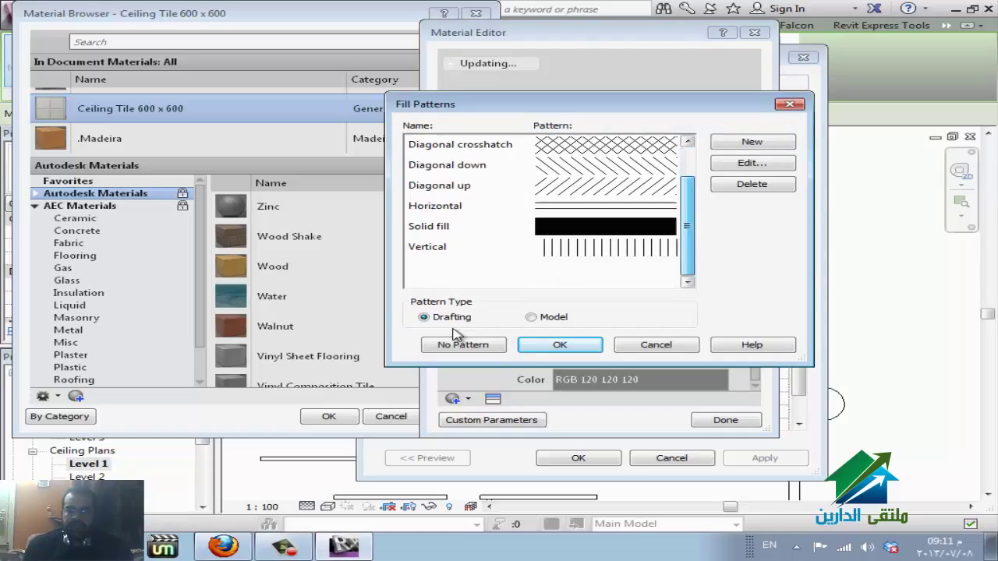
key("Down")
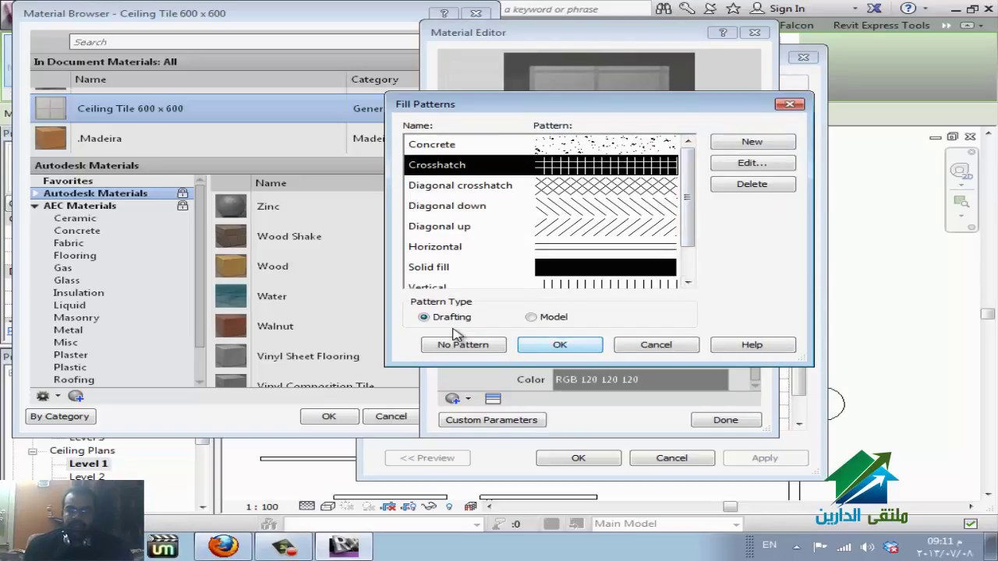
key("Return")
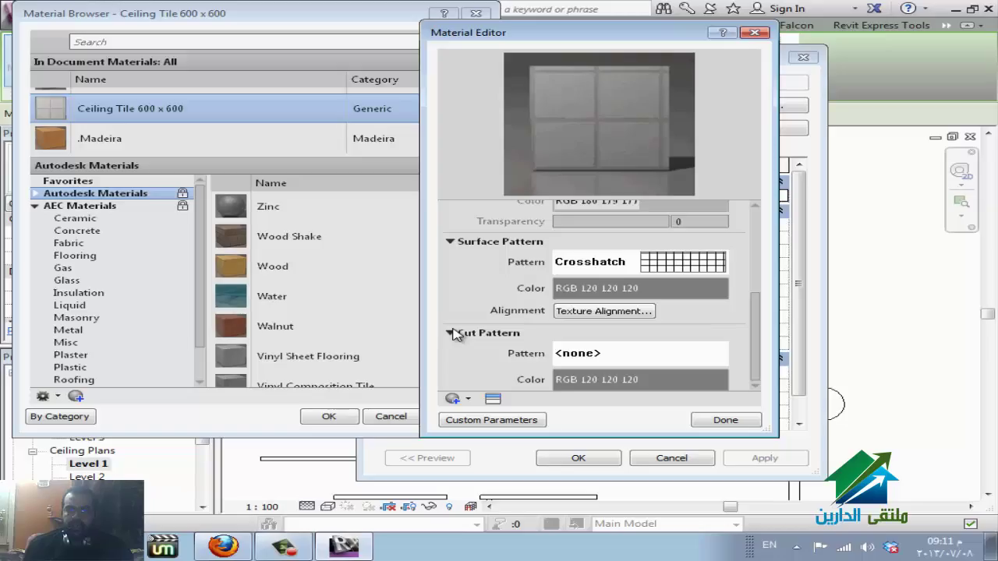
Set the cut pattern to Crosshatch as well, then close the Material Editor and browser.
key("Return")
scroll(457, 334, "down", 2)
scroll(456, 333, "up", 2)
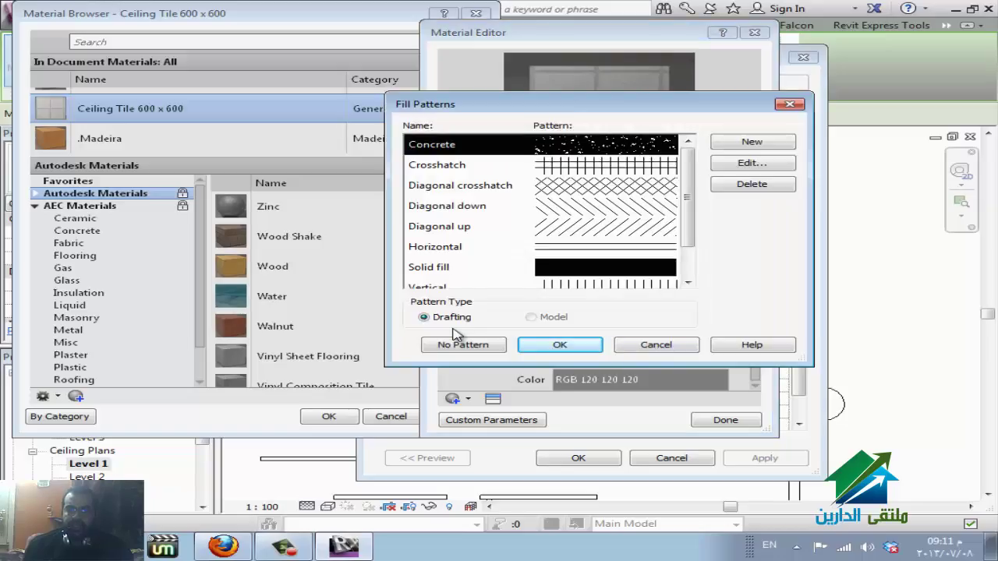
key("Down")
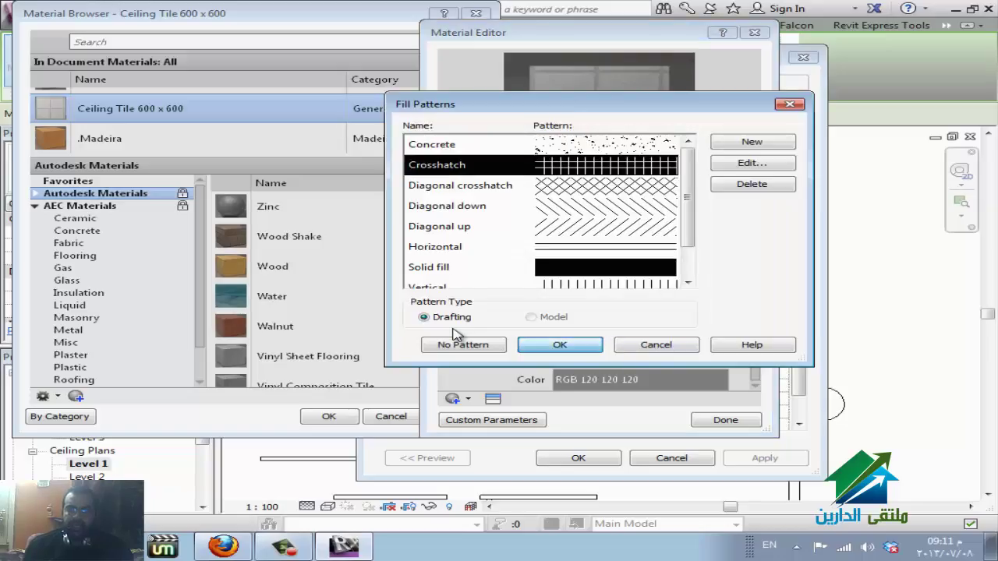
key("Return")
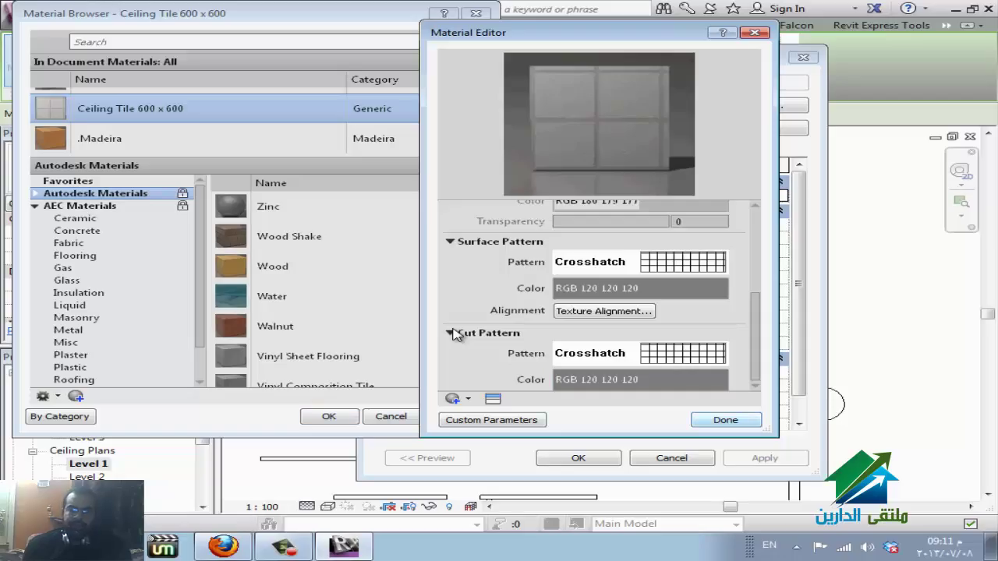
key("Return")
key("Return")
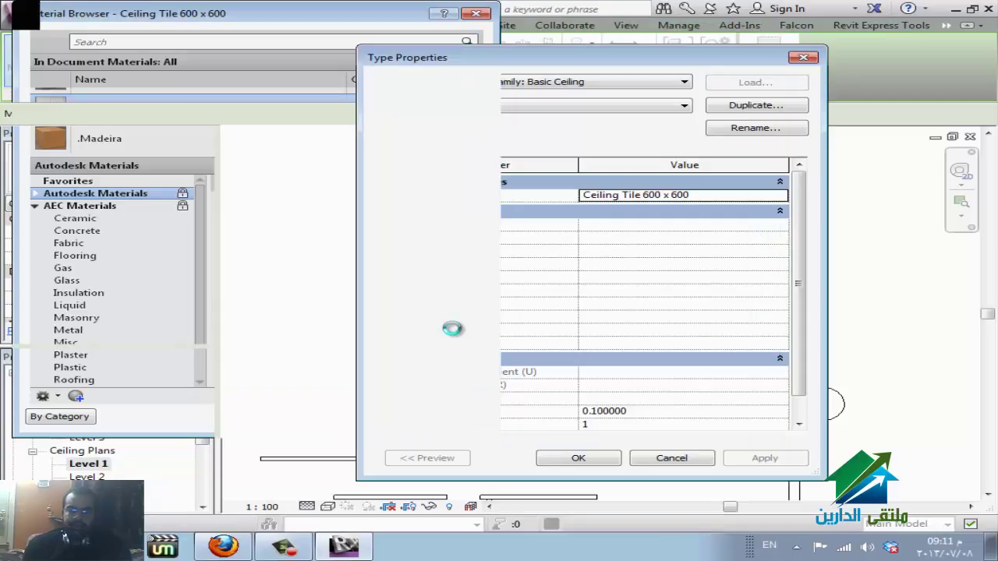
key("Return")
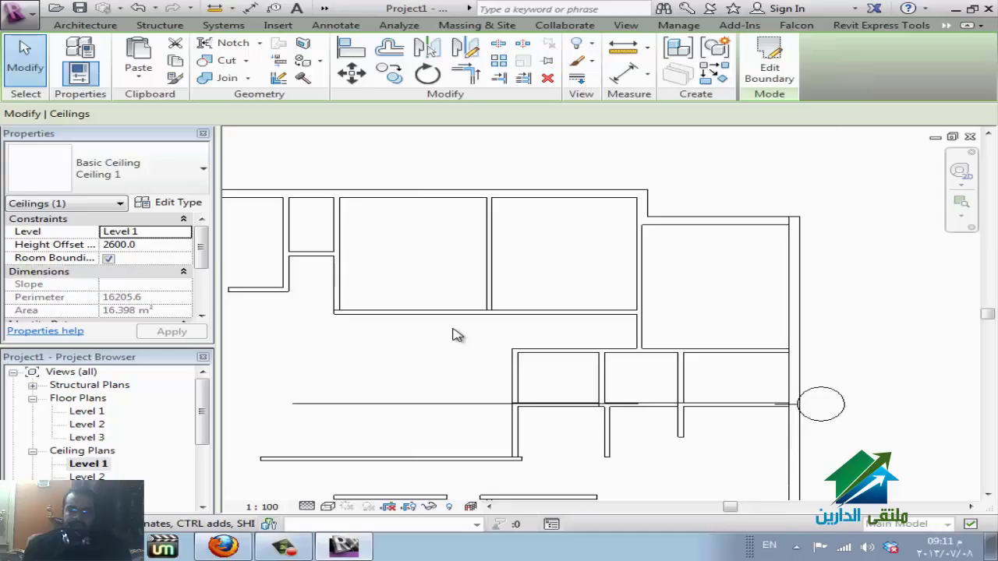
Fit the plan in view, switch to the Level 1 floor plan, and cancel the structural column.
key("z")
key("f")
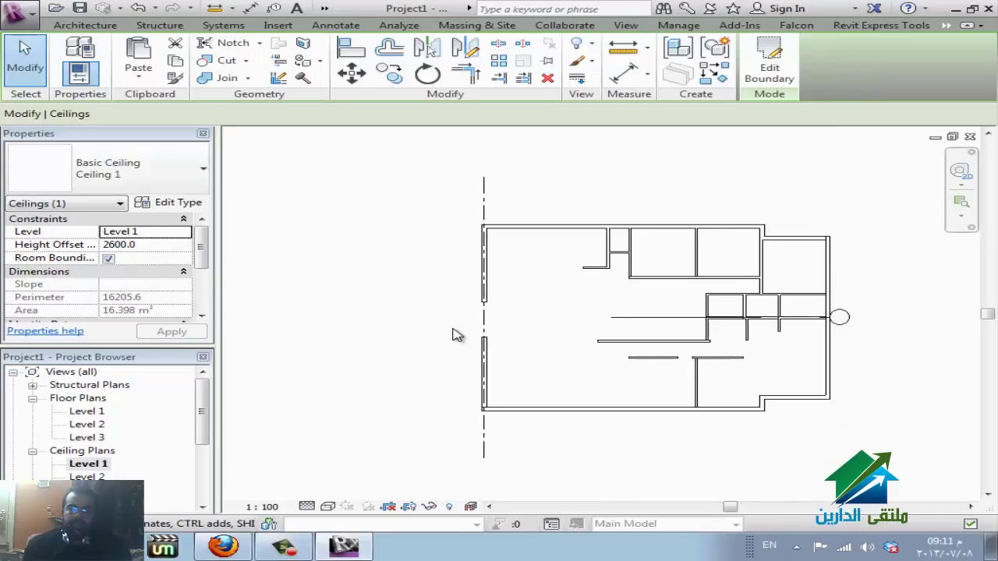
key("Escape")
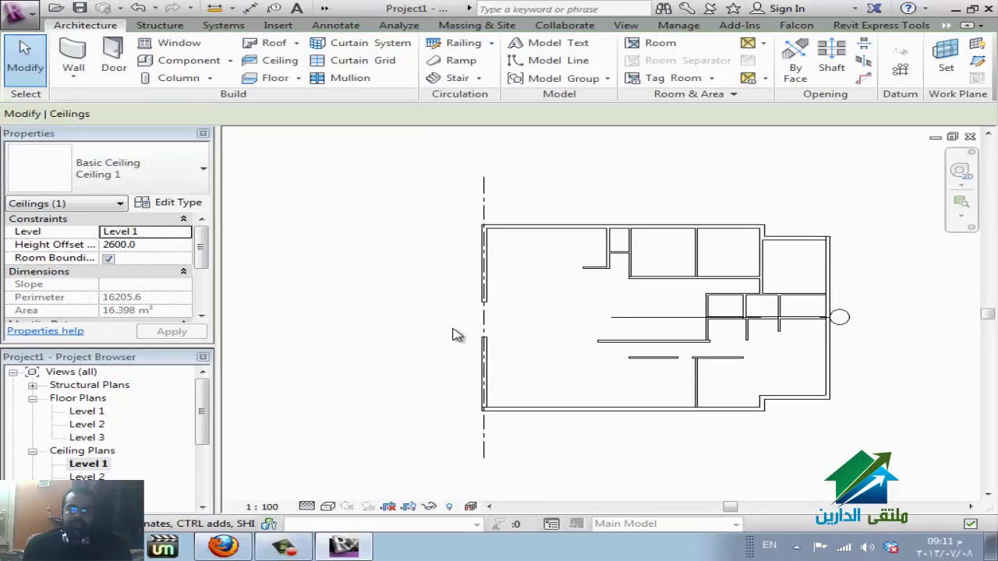
key("ctrl+Tab")
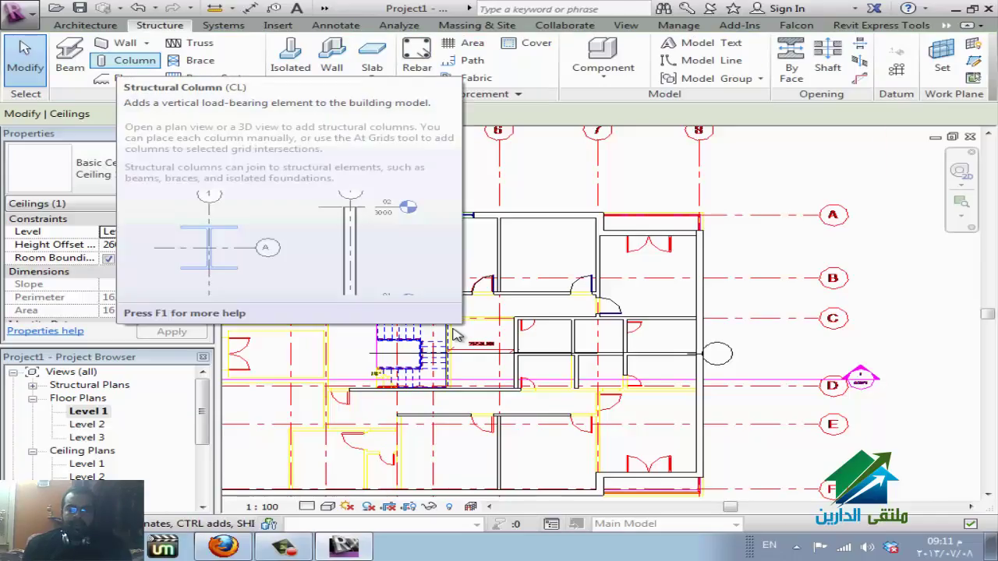
key("c")
key("l")
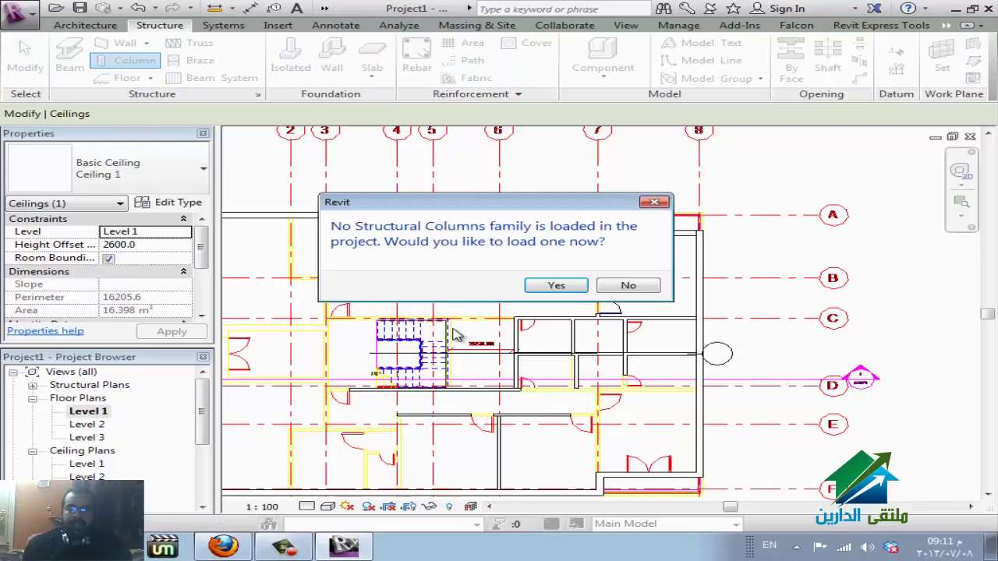
key("Escape")
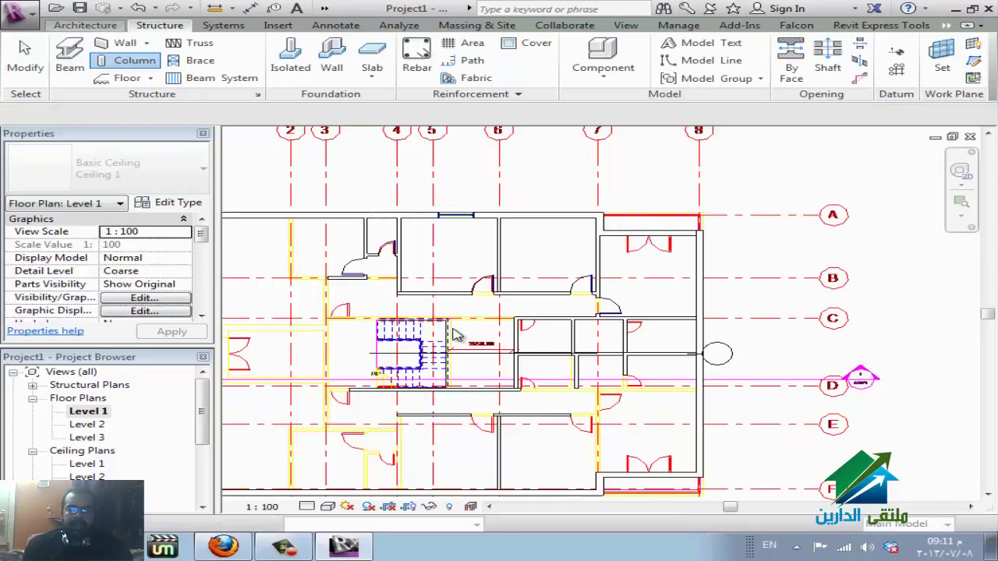
Start an architectural column and agree to load a column family.
key("c")
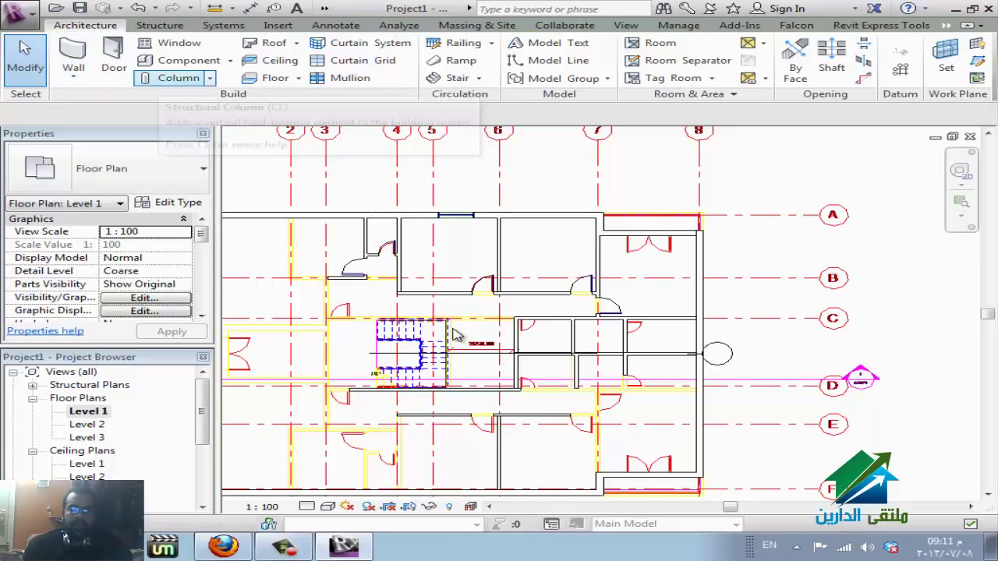
key("Down")
key("Down")
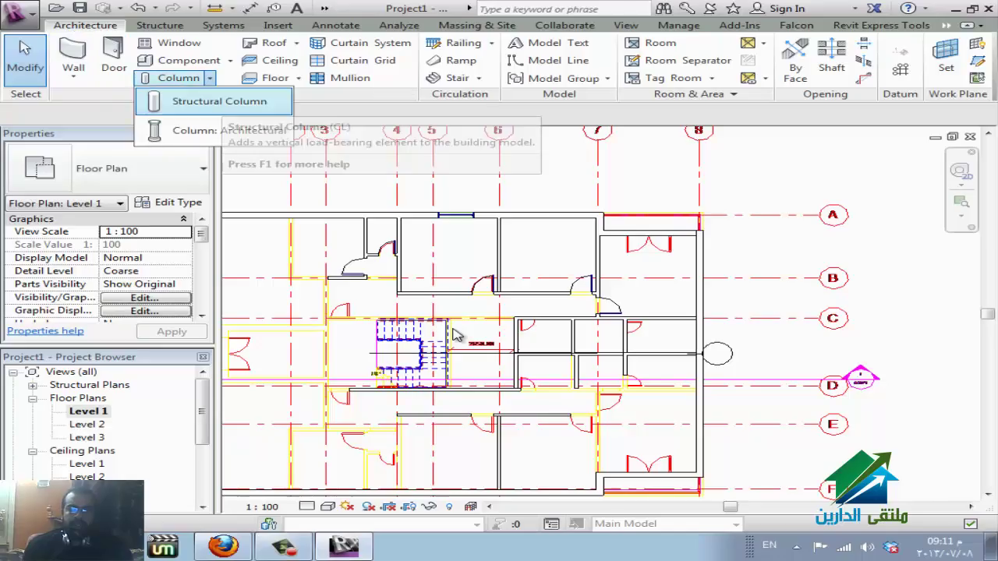
key("Return")
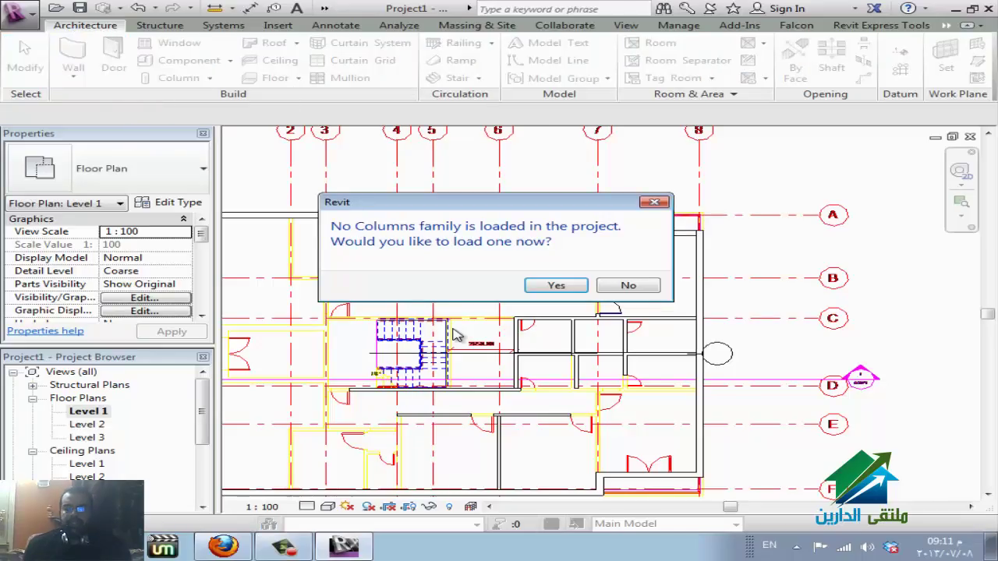
key("Return")
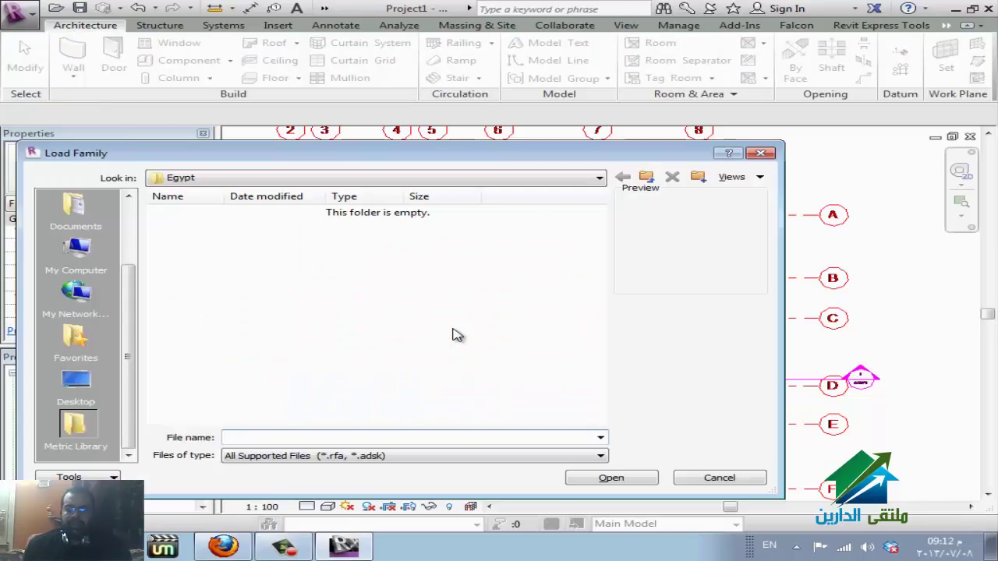
Browse to the E:\REVIT\family\Exported Families\Columns folder in Load Family.
key("F4")
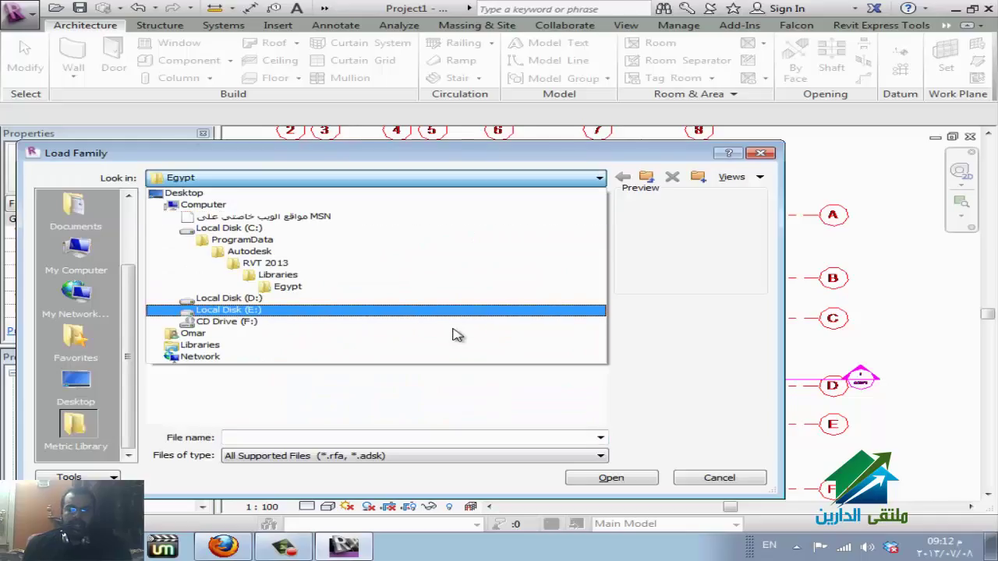
key("Return")
key("Return")
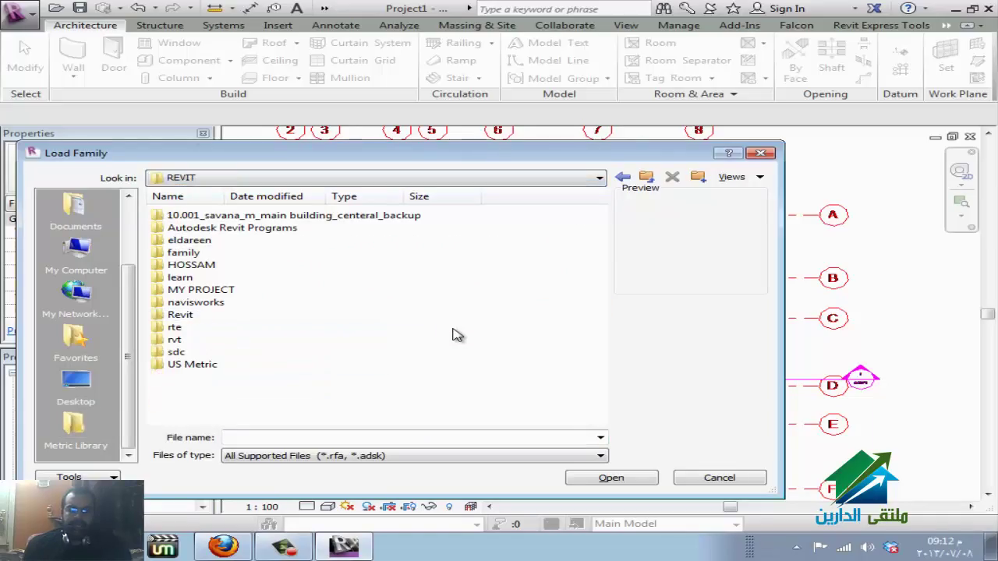
key("Down")
key("Down")
key("Down")
key("Down")
key("Down")
key("Up")
key("Up")
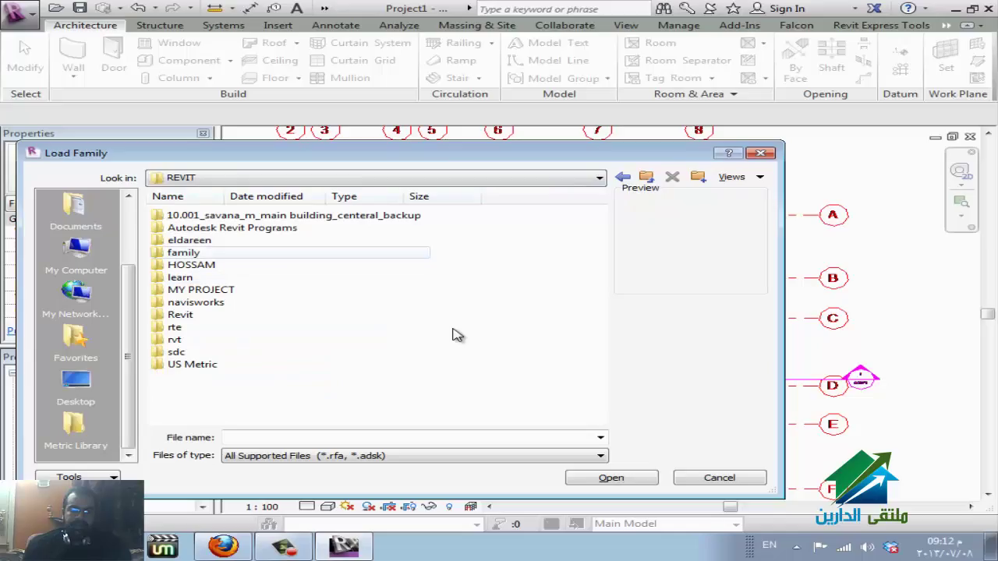
key("Return")
key("Down")
key("Return")
key("Down")
key("Down")
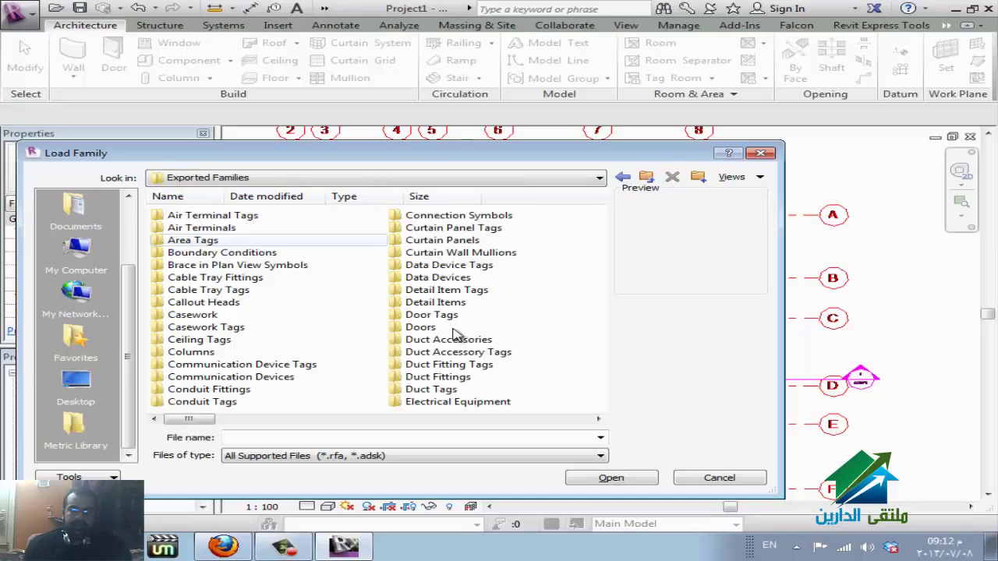
key("Down")
key("Down")
key("Down")
key("Down")
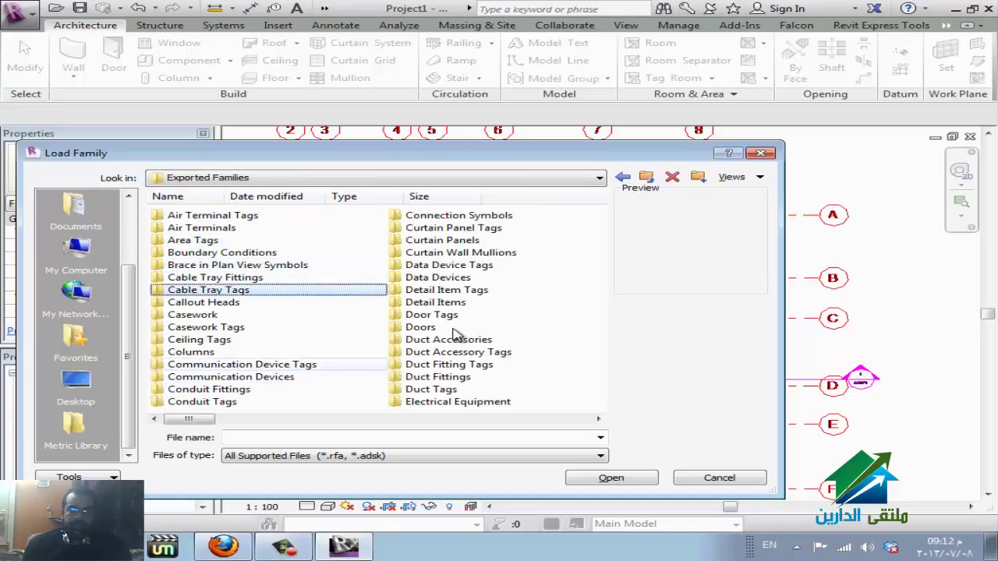
key("Down")
key("Down")
key("Down")
key("Down")
key("Down")
key("Return")
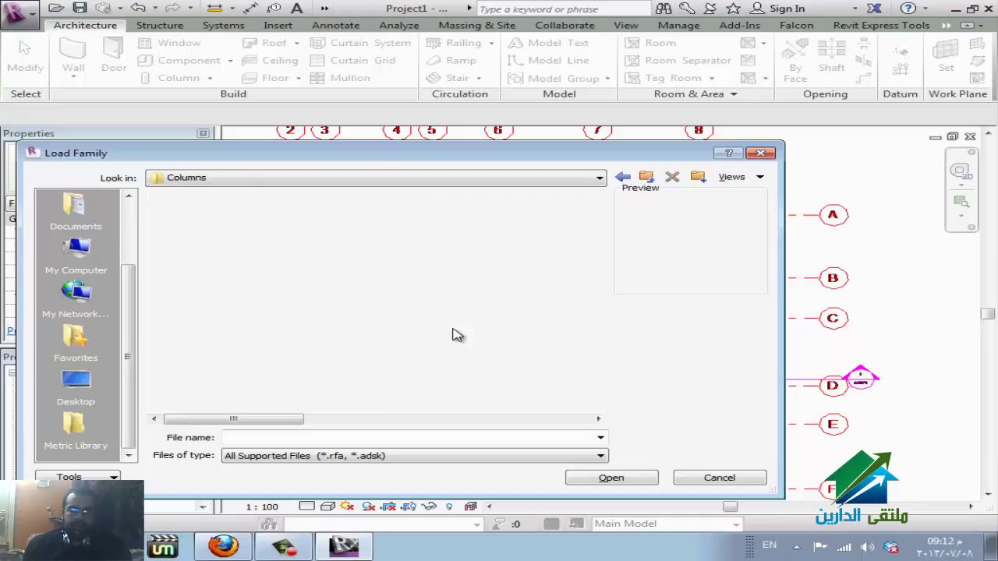
Load the Rectangular Column.rfa family from the Columns folder.
key("Down")
key("Down")
key("Down")
key("Down")
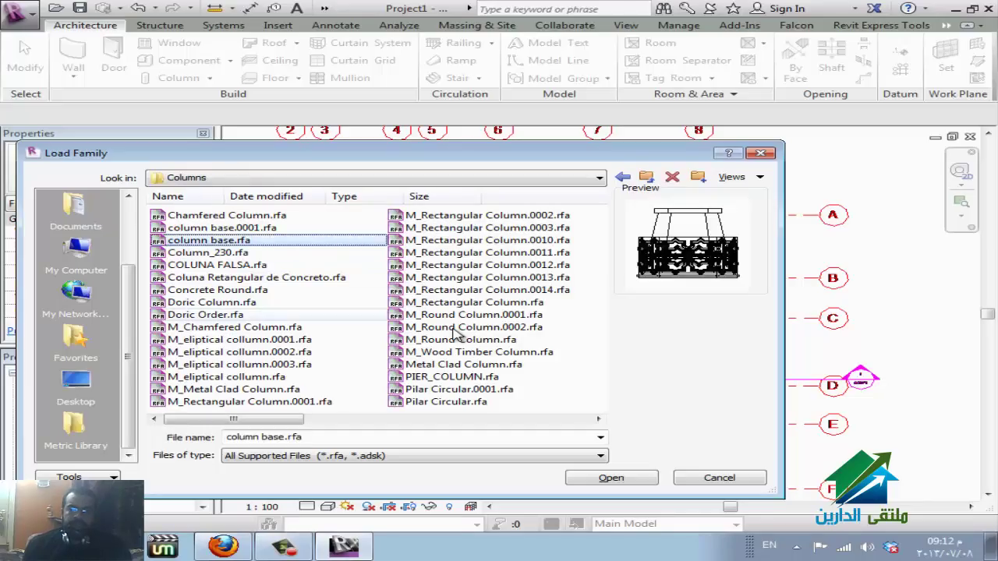
key("Down")
key("Down")
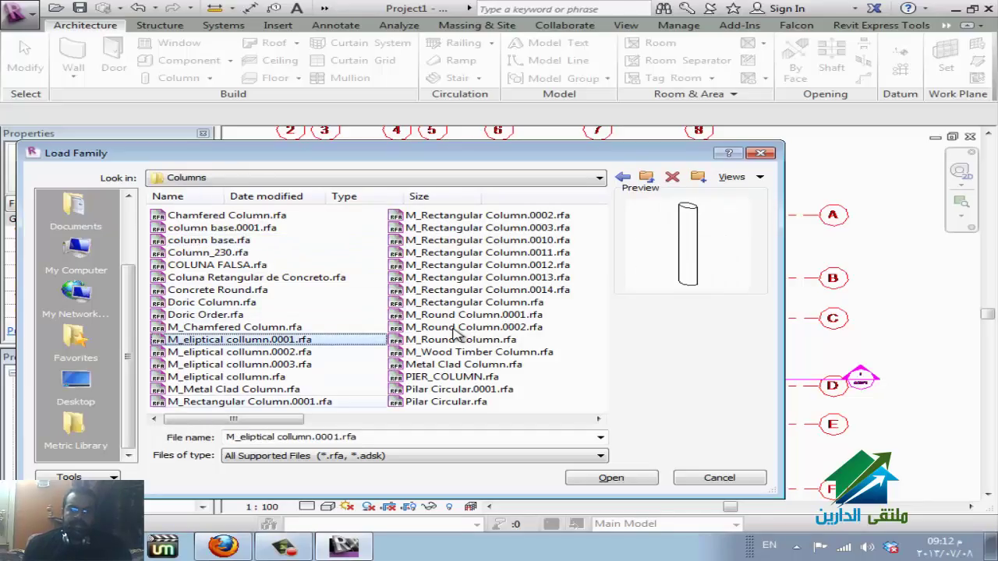
scroll(458, 334, "down", 3)
key("Up")
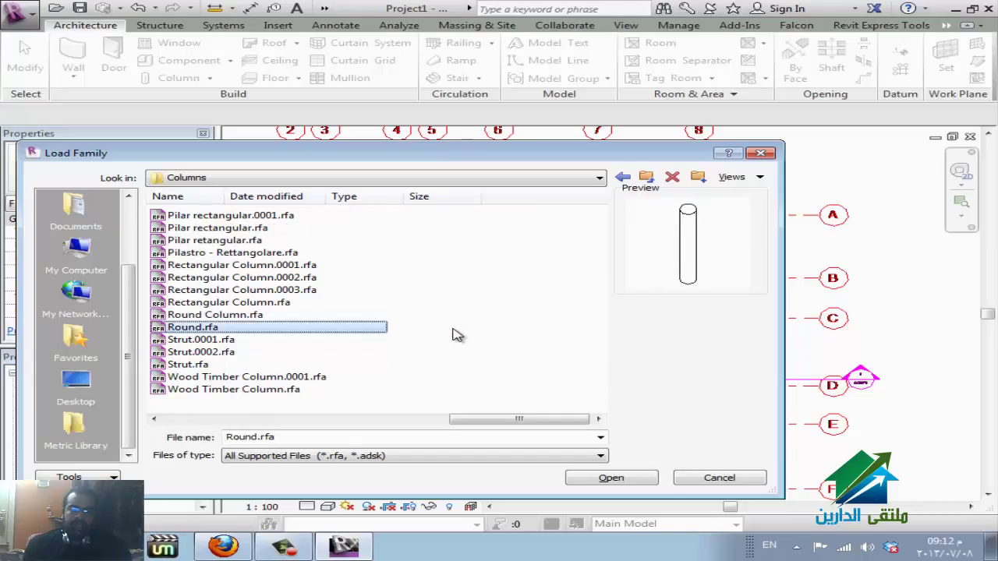
key("Up")
key("Up")
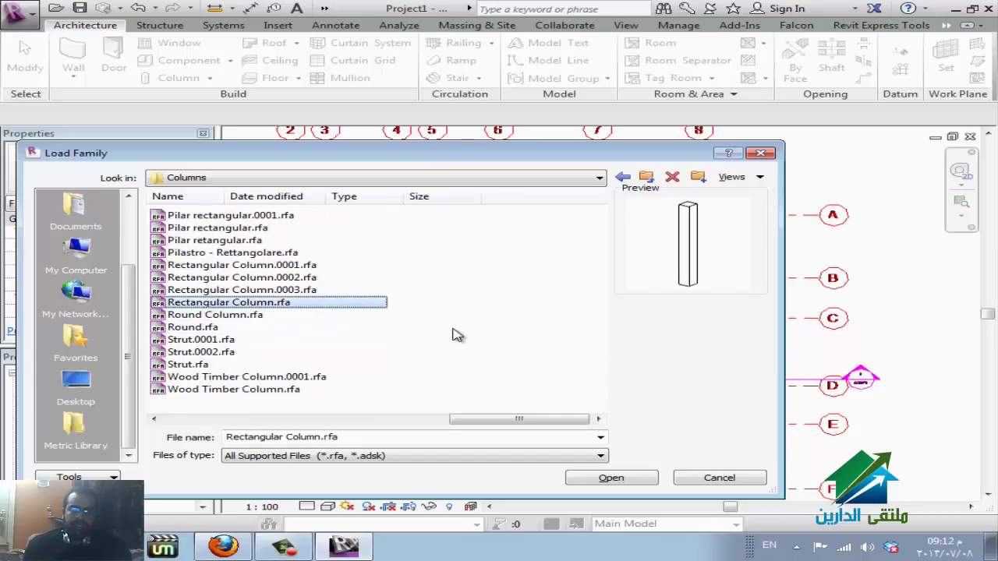
key("Return")
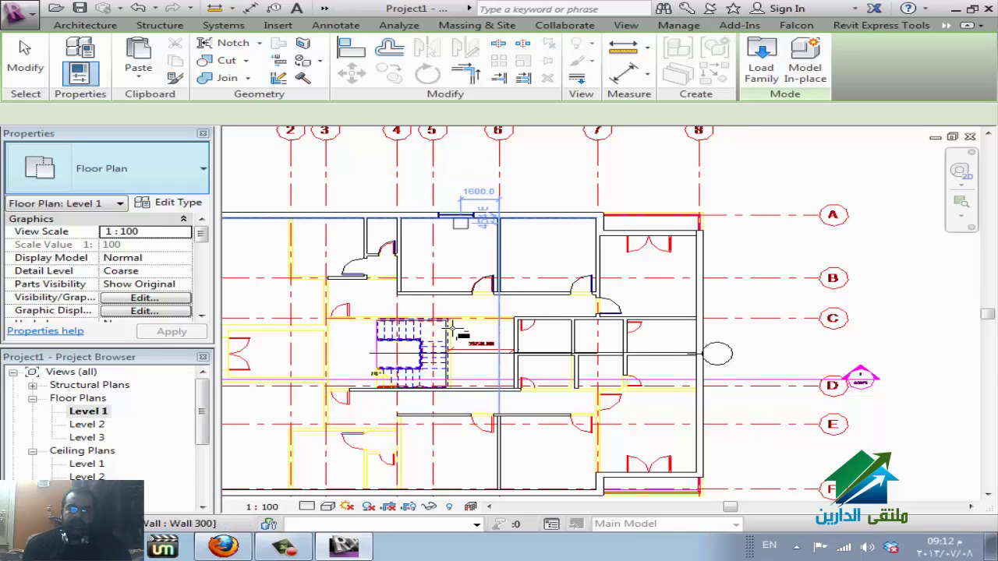
Place a Rectangular Column 24" x 24" inside the room.
scroll(451, 329, "up", 1)
scroll(451, 329, "up", 2)
scroll(452, 329, "up", 2)
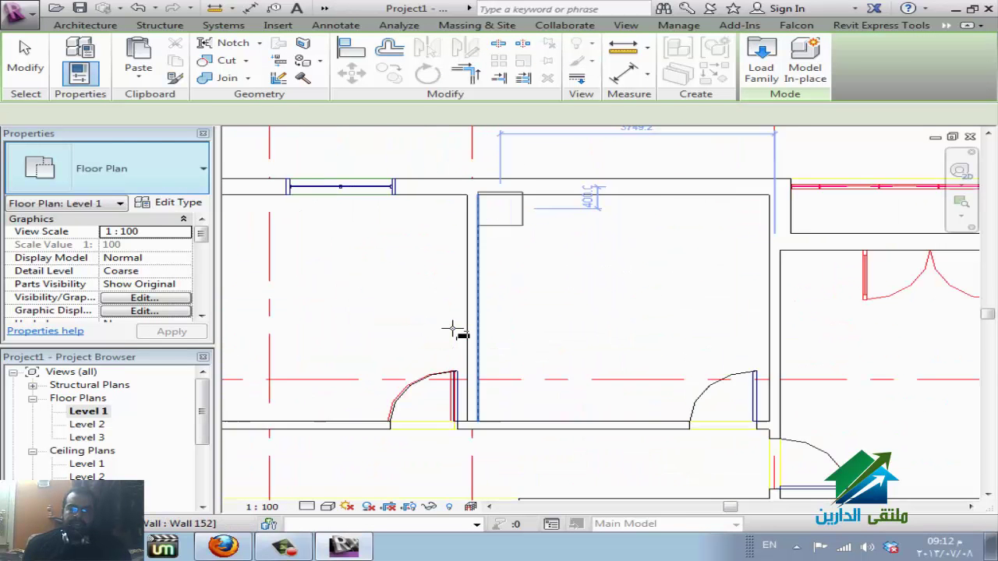
scroll(452, 329, "up", 2)
scroll(452, 329, "up", 1)
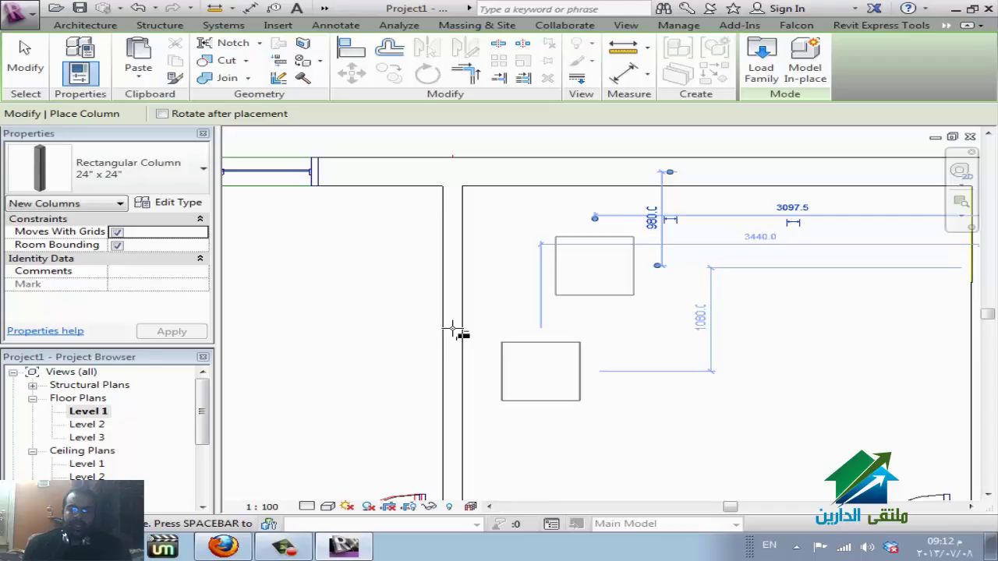
key("Escape")
key("Escape")
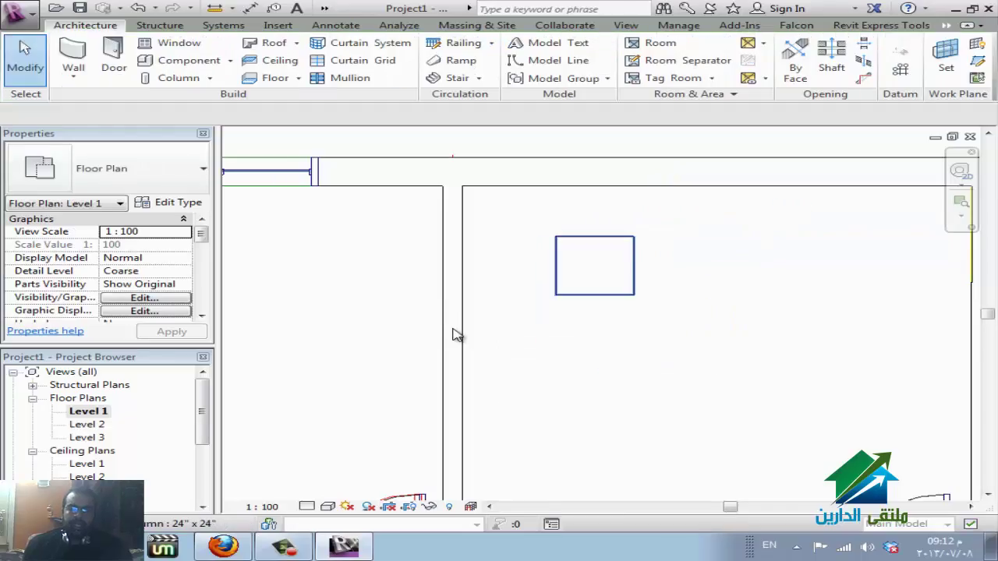
Copy the column 1200 to the right of the original.
key("ctrl+Left")
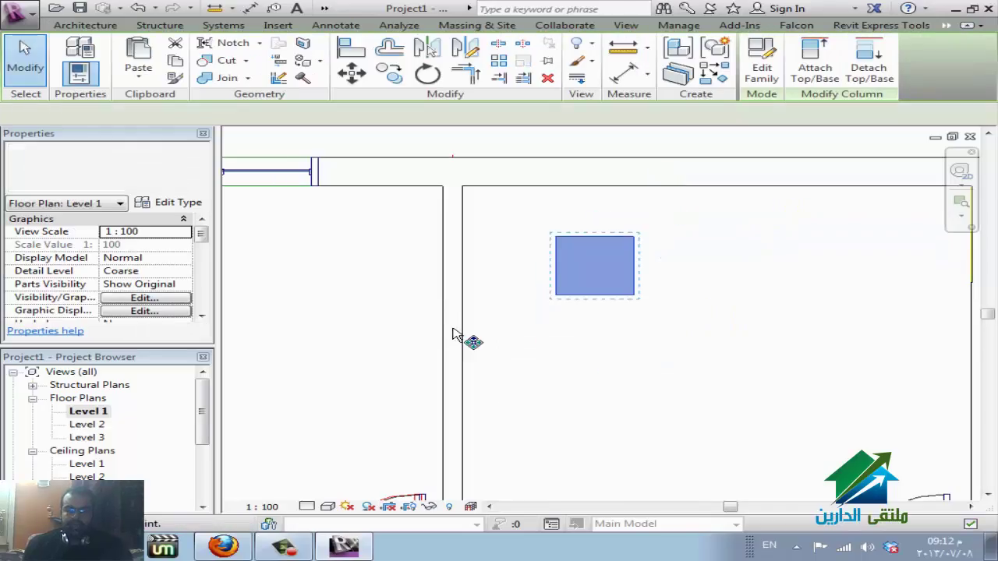
left_click(452, 328)
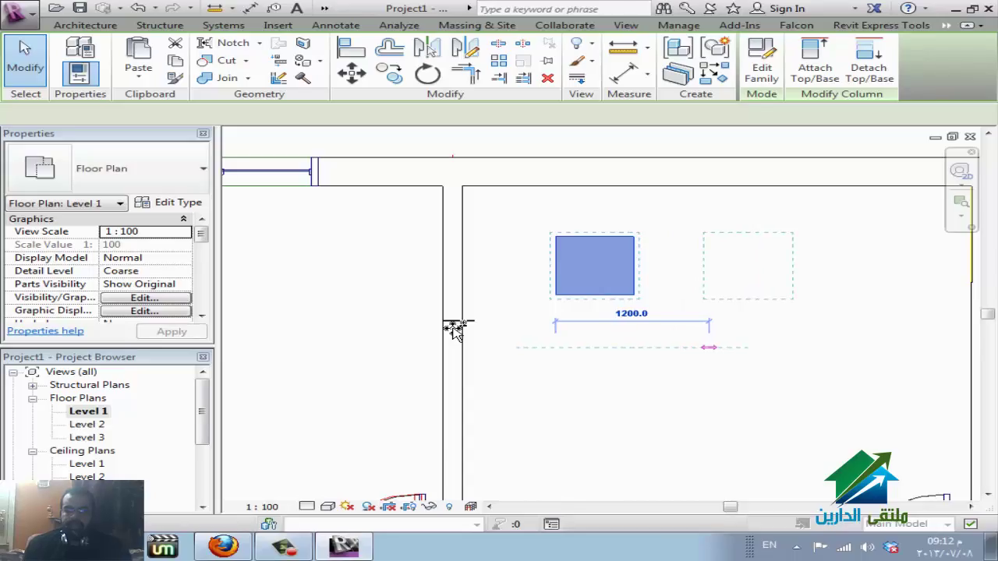
key("Return")
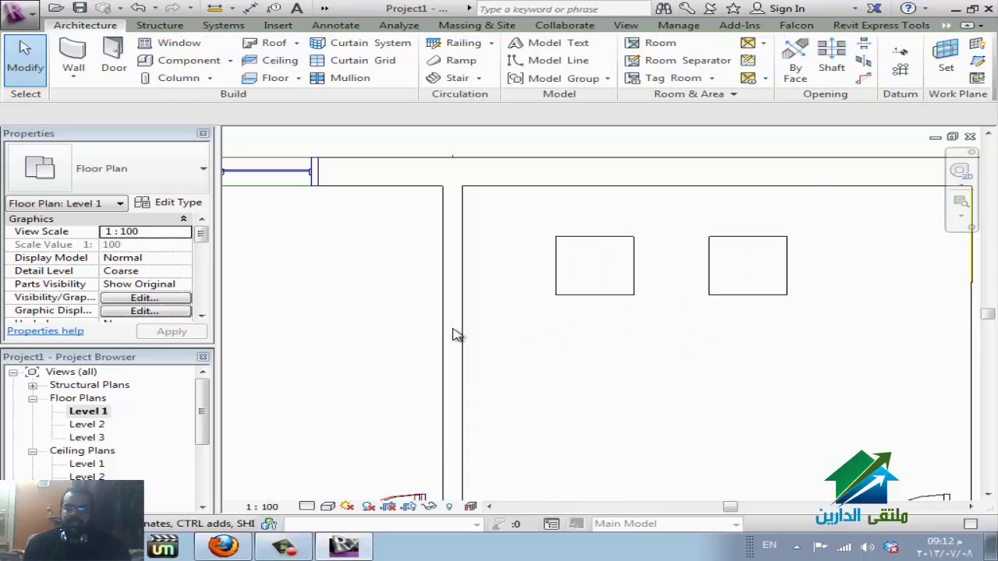
key("ctrl+Left")
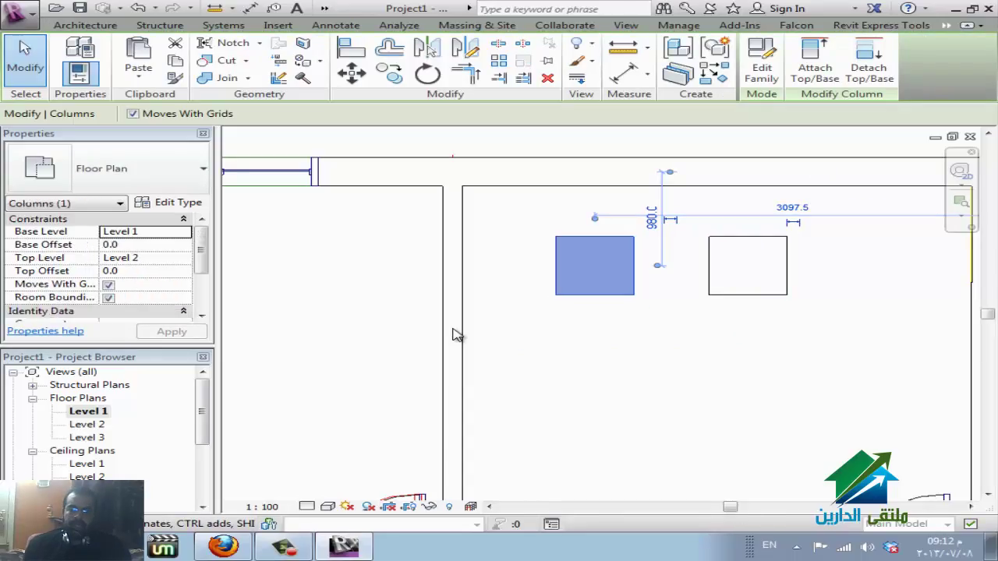
With Align preferring Wall faces, align the left column to the top and side wall faces.
key("a")
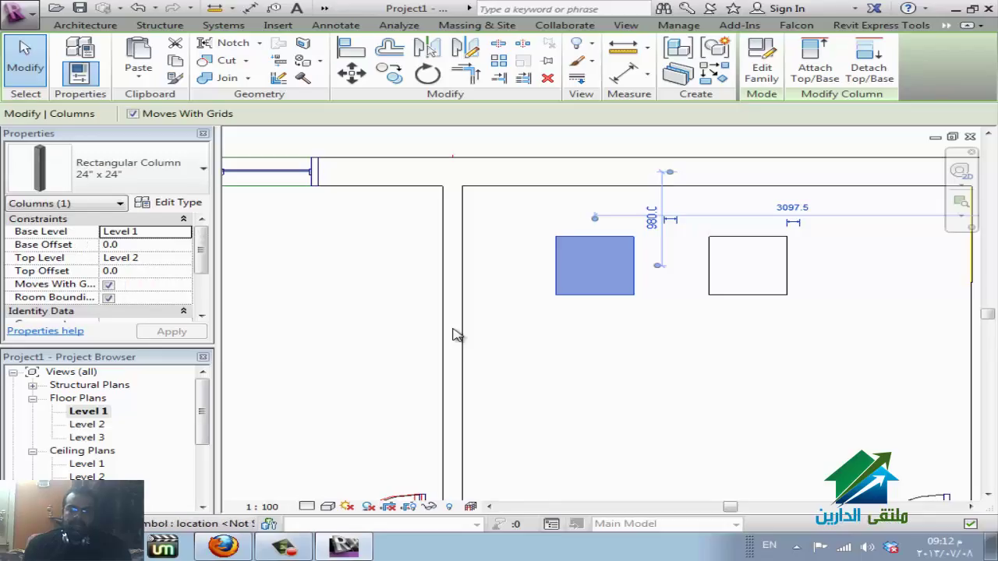
key("l")
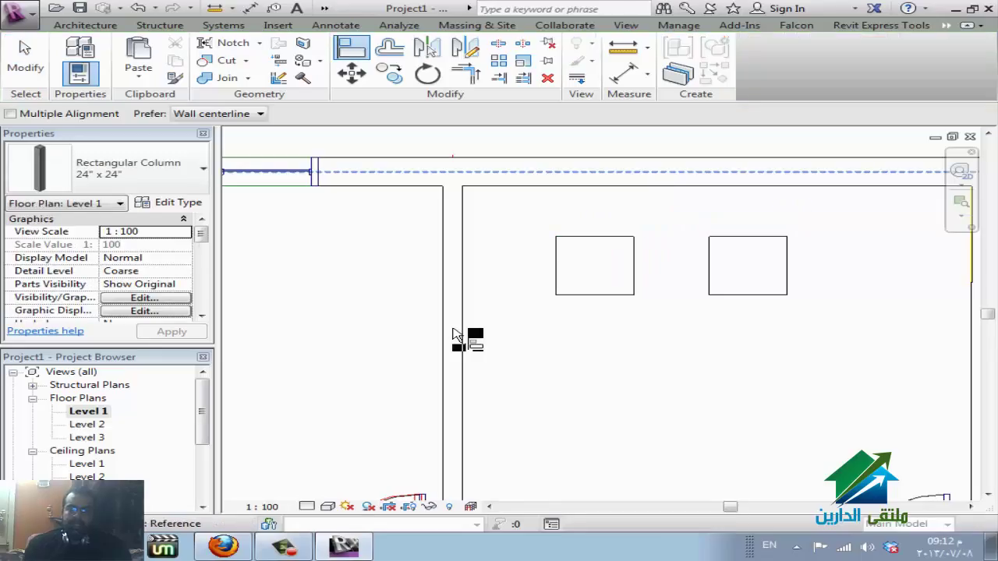
key("alt+Down")
key("Down")
key("Return")
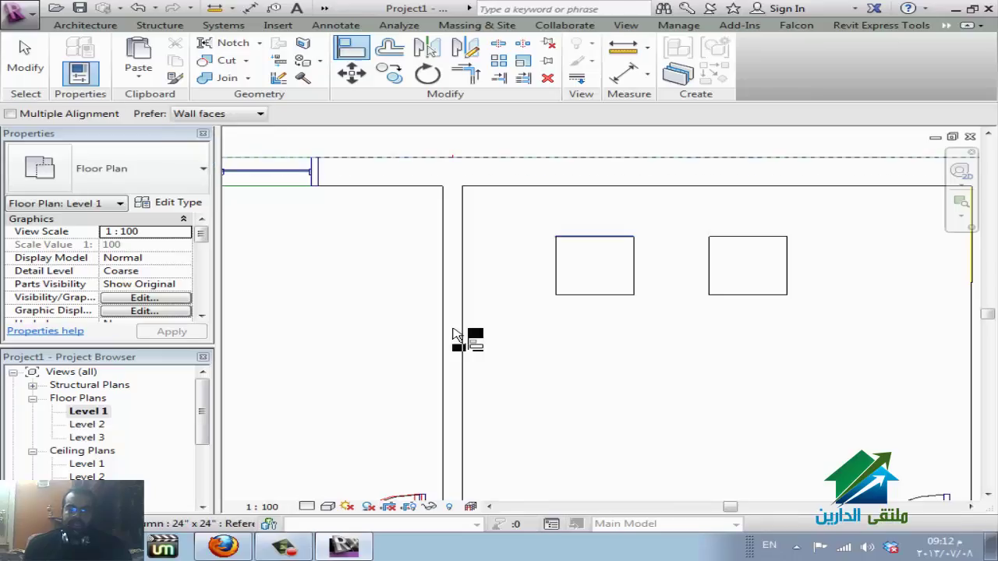
left_click(453, 334)
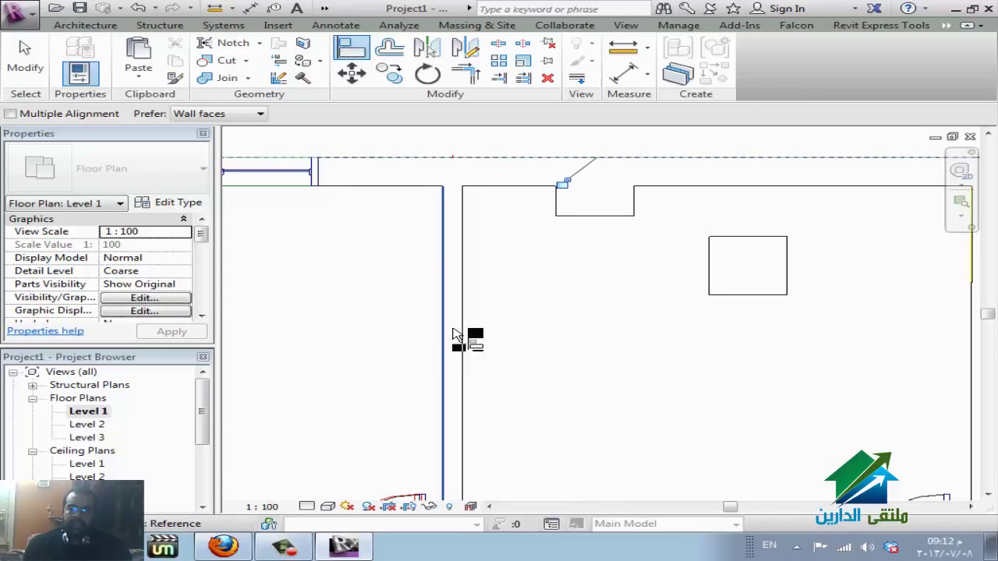
left_click(456, 336)
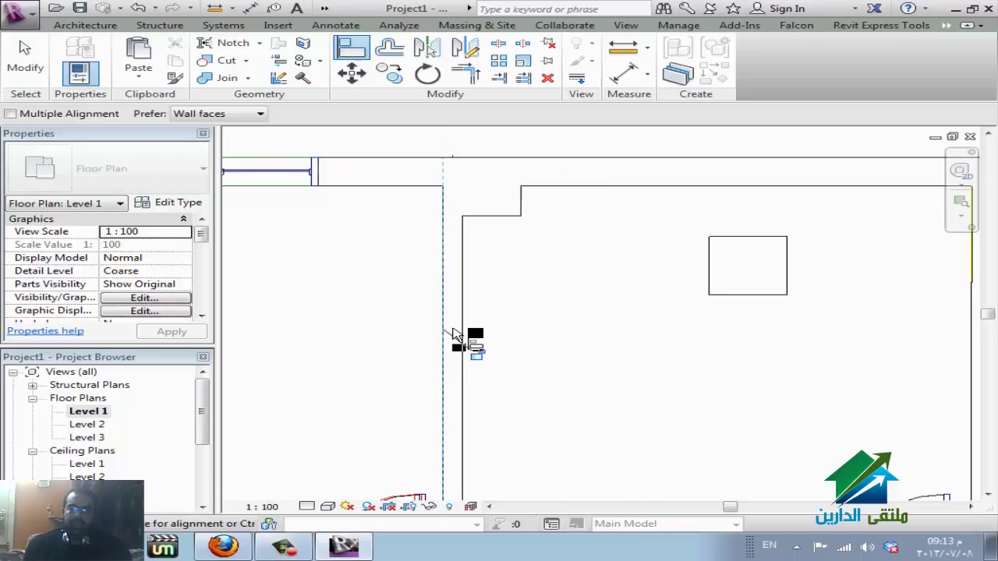
scroll(456, 335, "down", 2)
key("Escape")
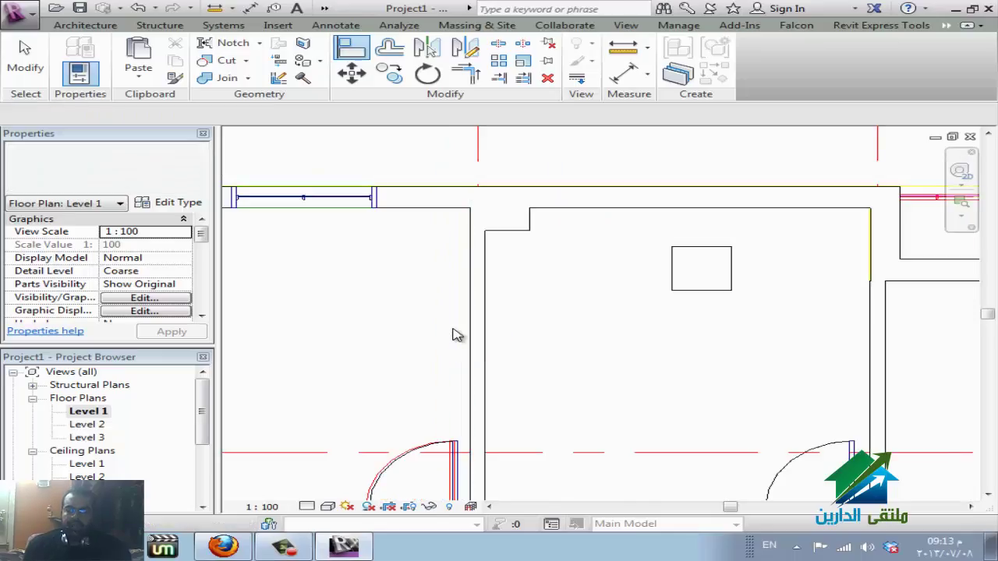
key("ctrl+Left")
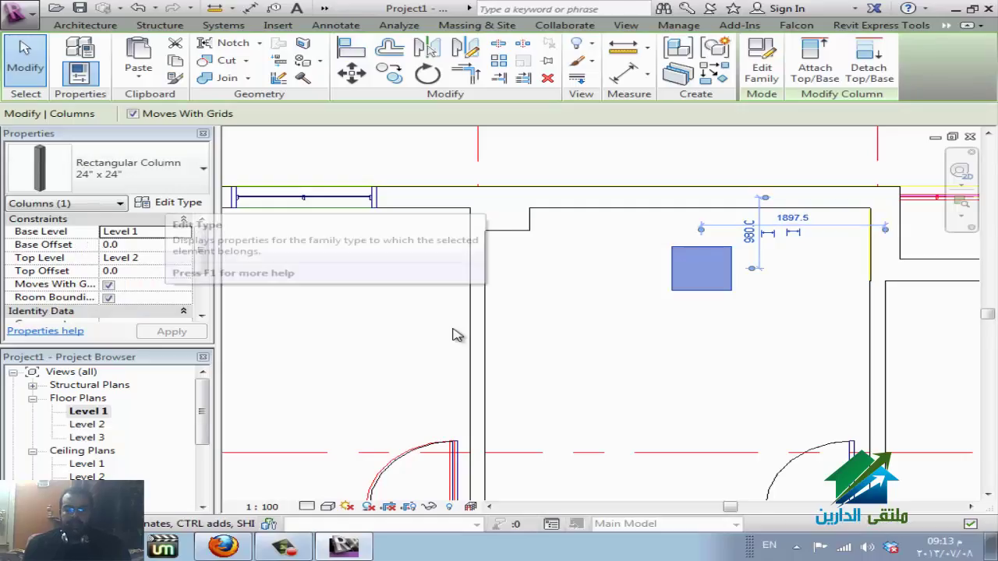
Duplicate the column's 24" x 24" type and name the copy 30" x 30" 2.
left_click(172, 202)
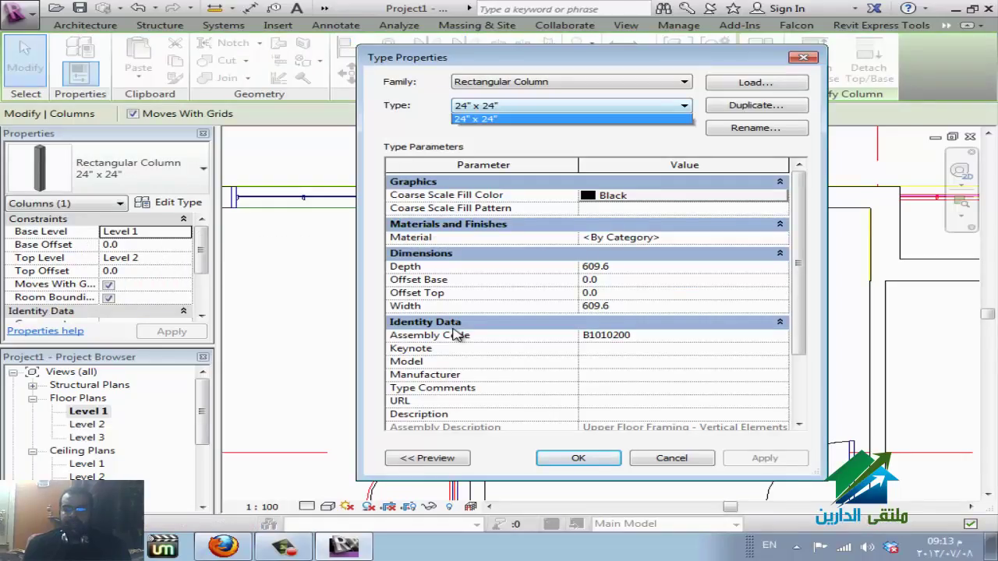
left_click(755, 104)
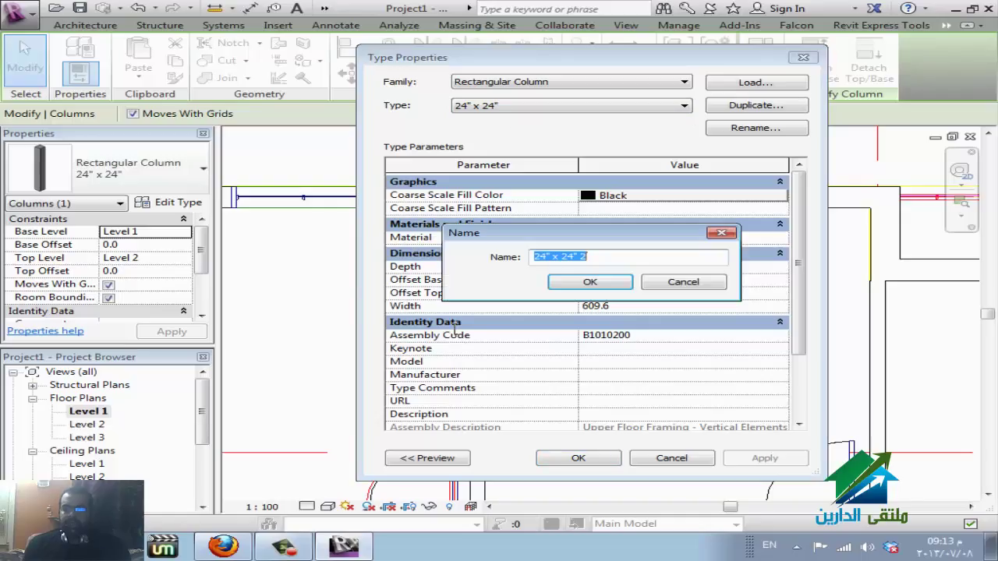
key("End")
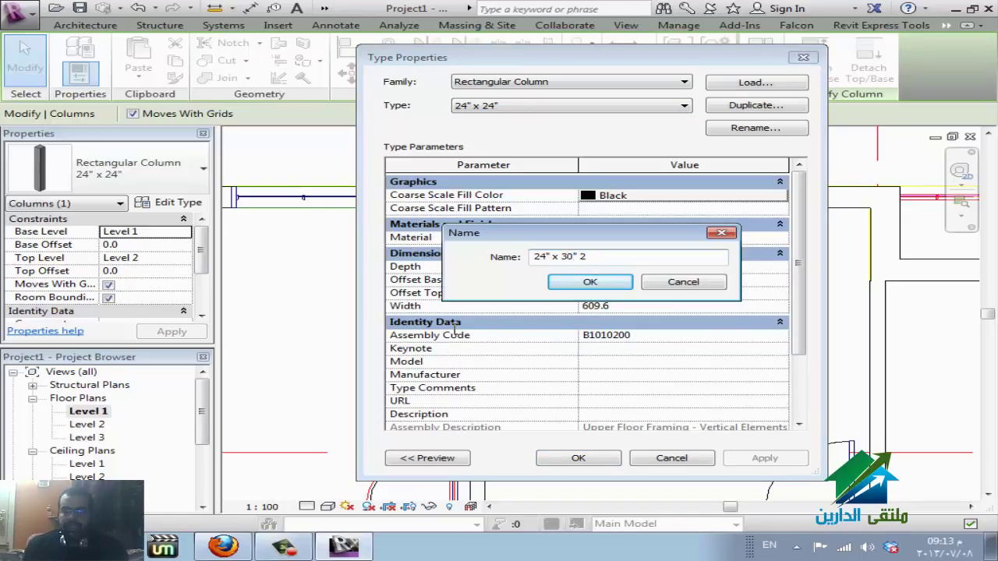
type("30")
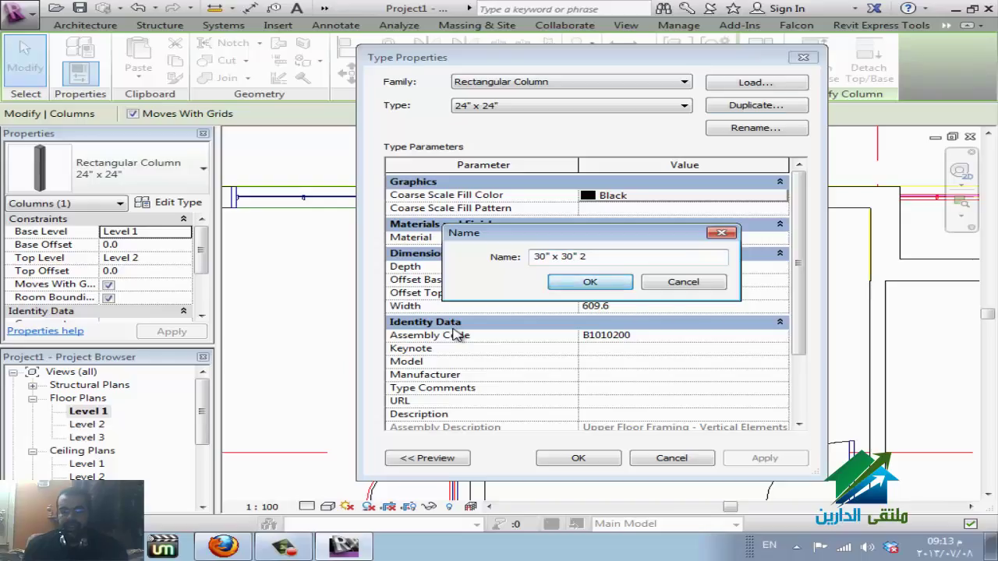
key("Return")
key("Tab")
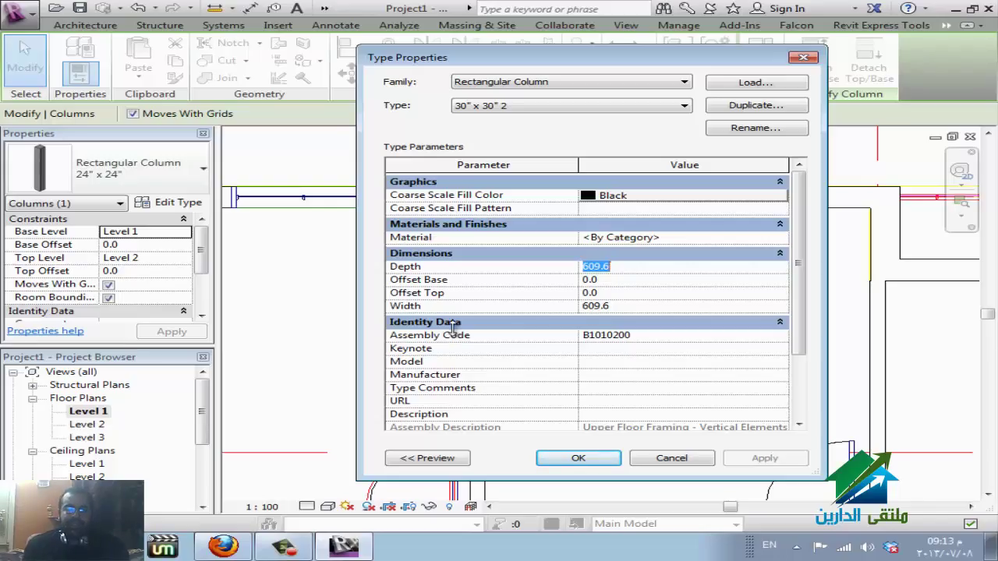
key("super")
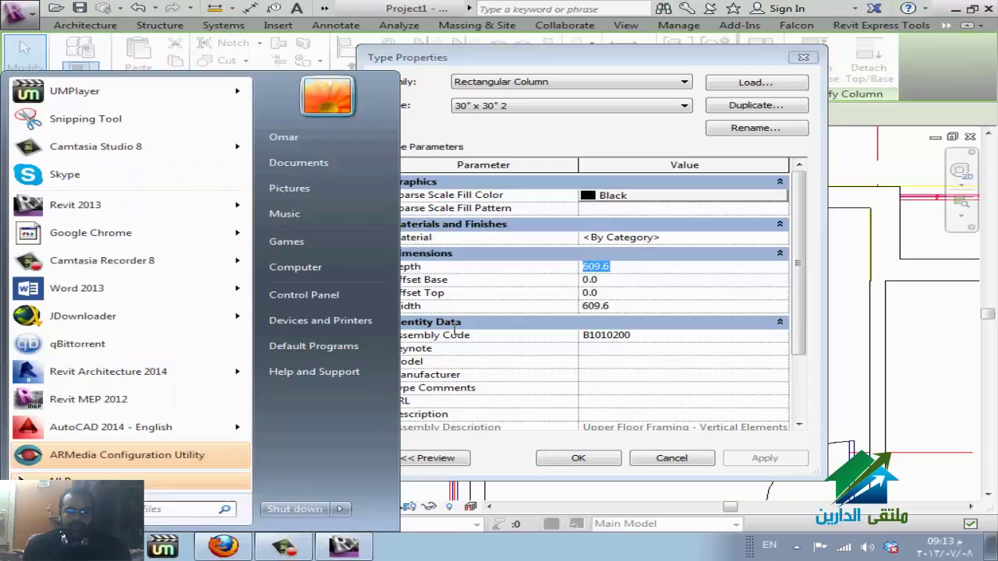
Compute 30 × 2.5 = 75 in Windows Calculator, then return to Revit's Type Properties.
type("calc")
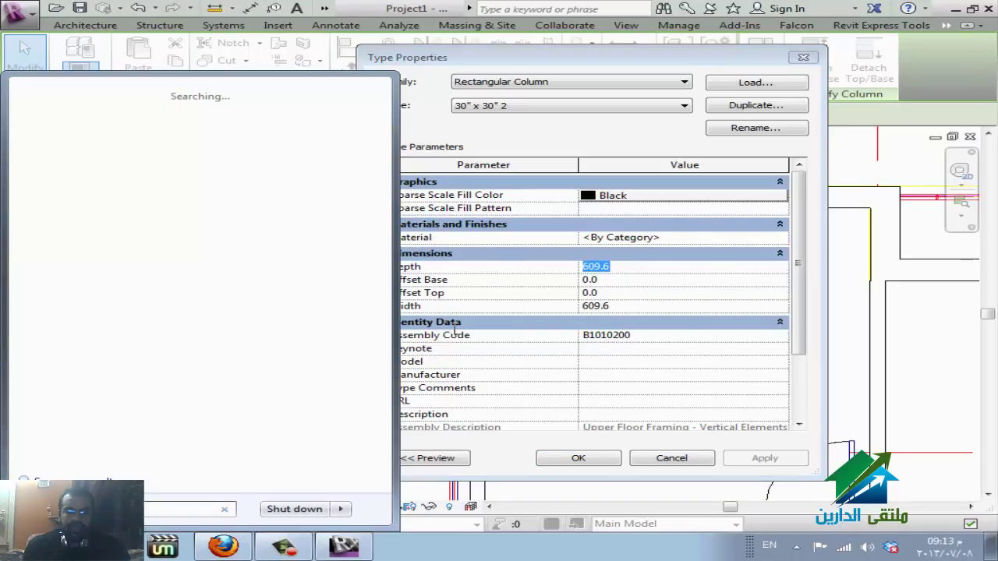
key("Return")
type("2.5")
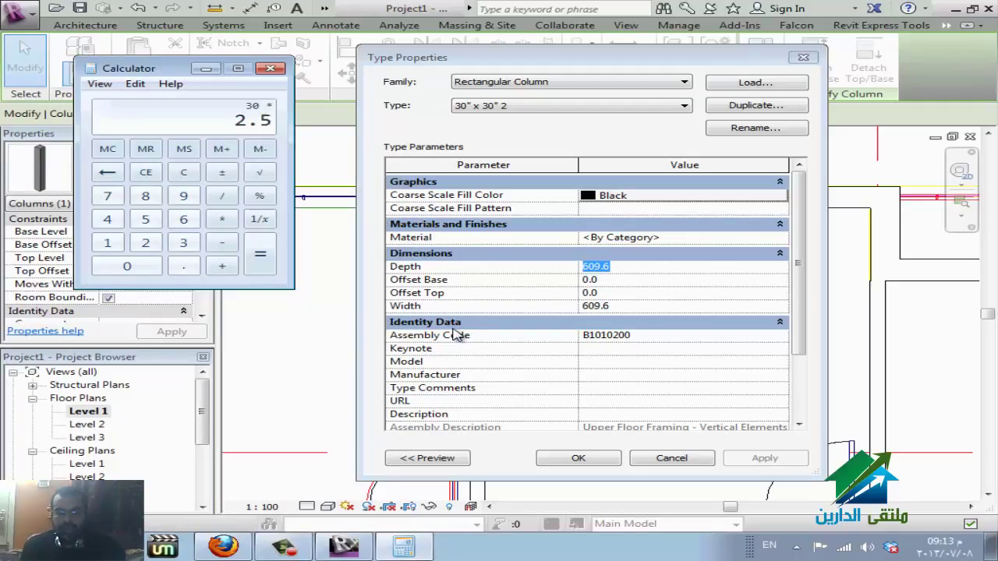
type("4")
key("Return")
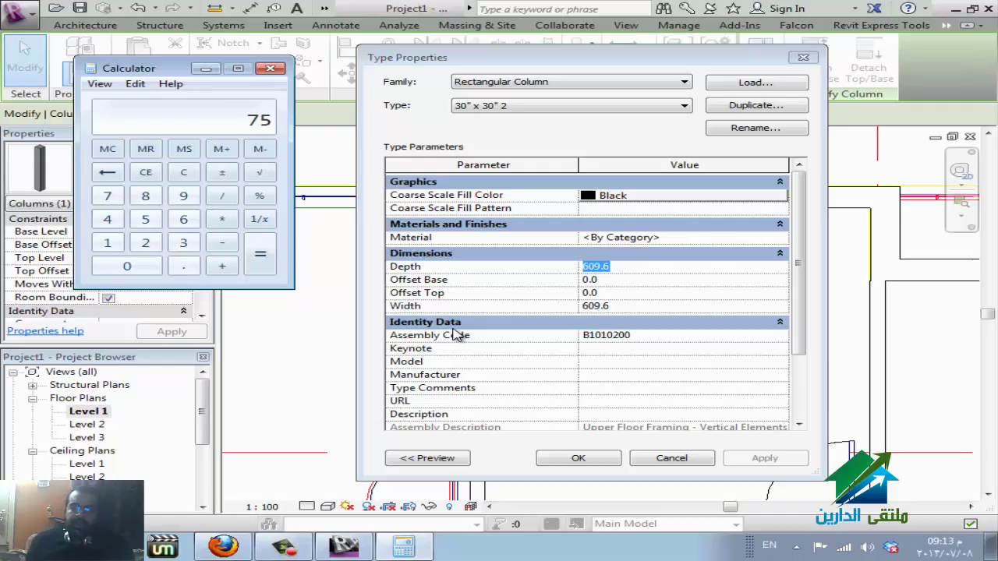
left_click(456, 332)
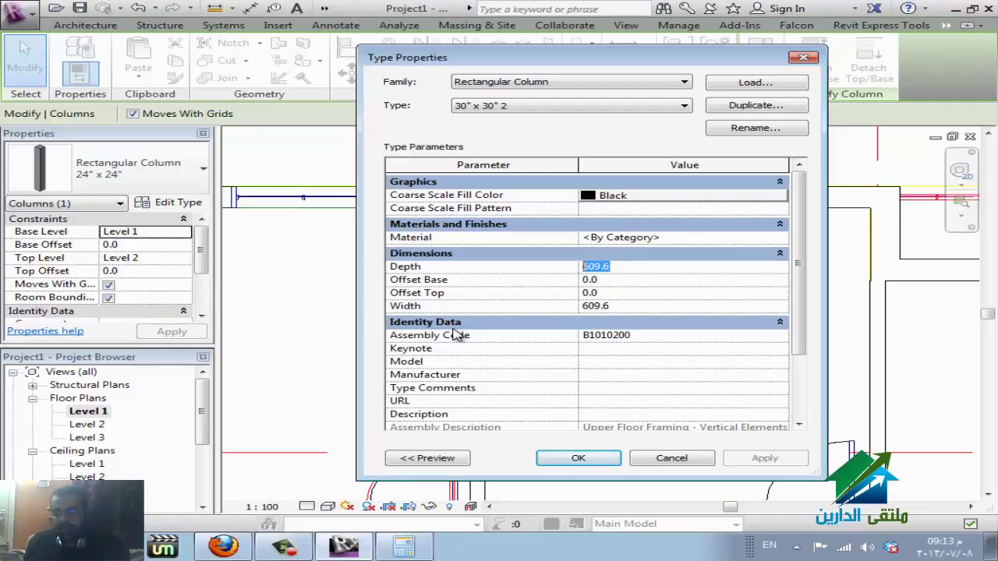
Give the 30" x 30" 2 type Depth 750 and Width 750 and apply it to the column.
type("750")
key("Tab")
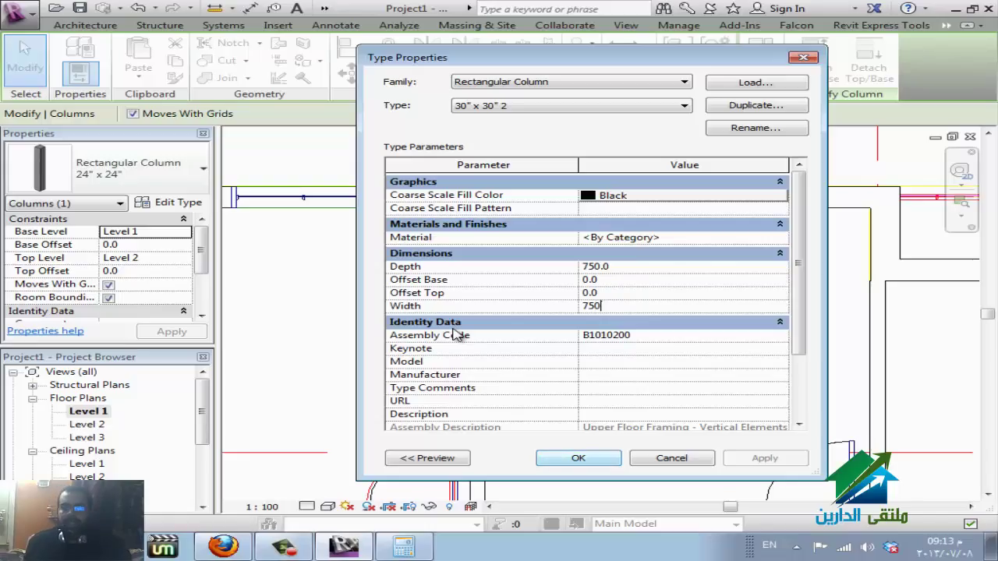
key("Return")
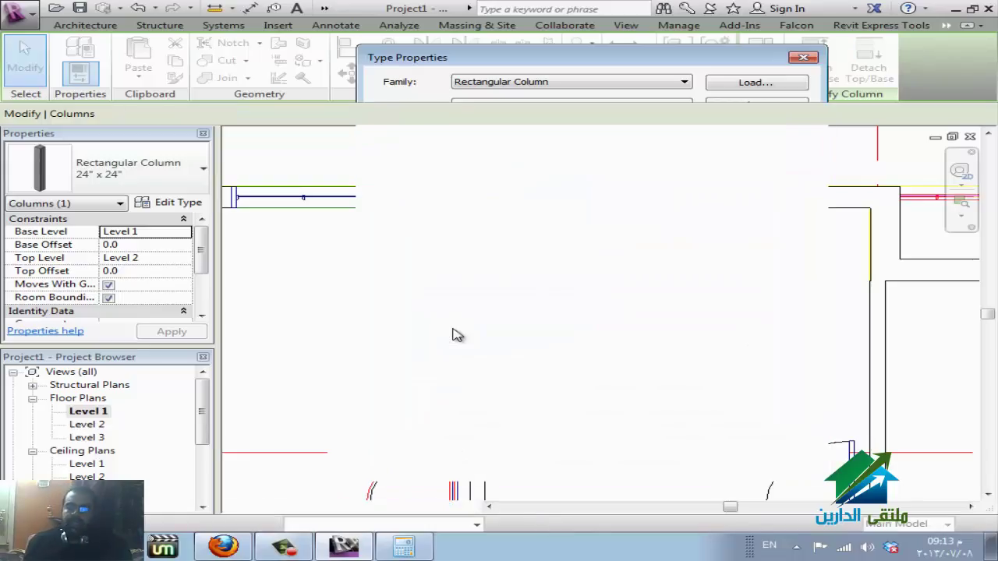
key("Escape")
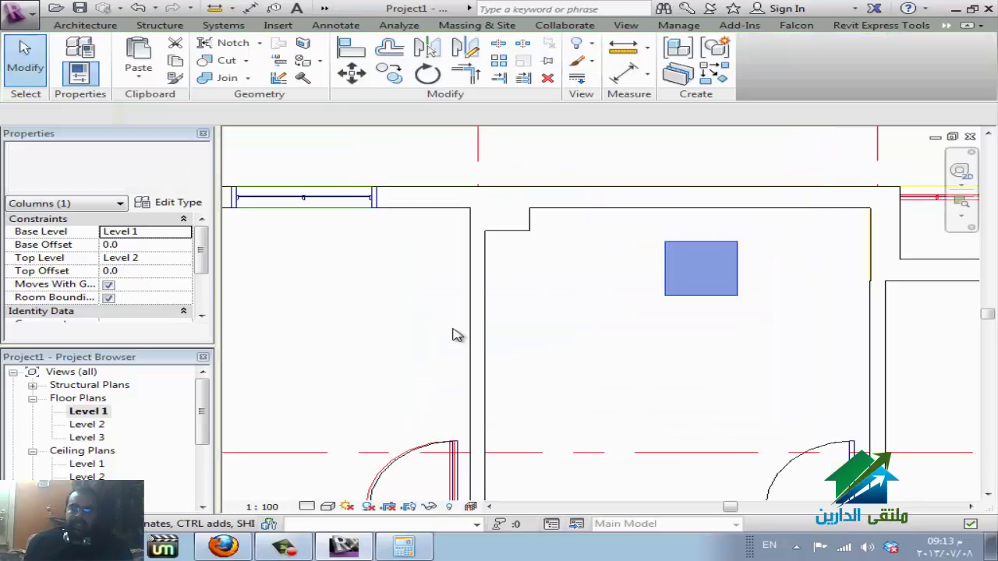
key("ctrl+Left")
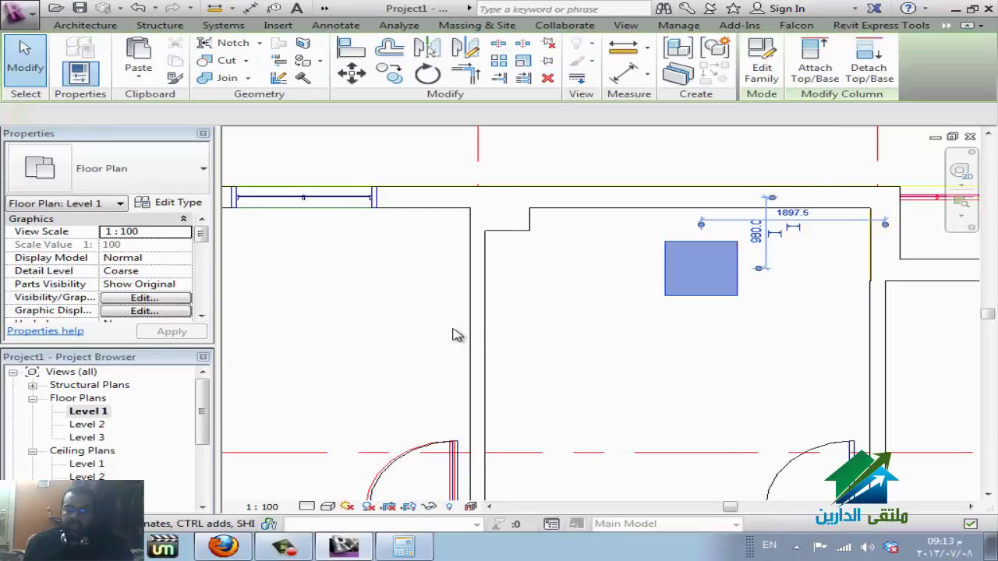
key("Escape")
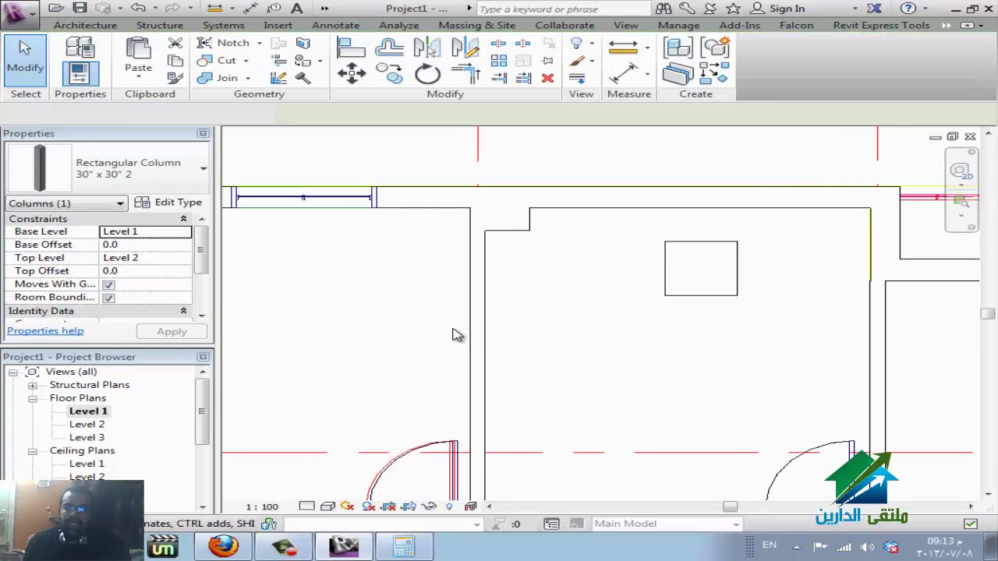
key("Escape")
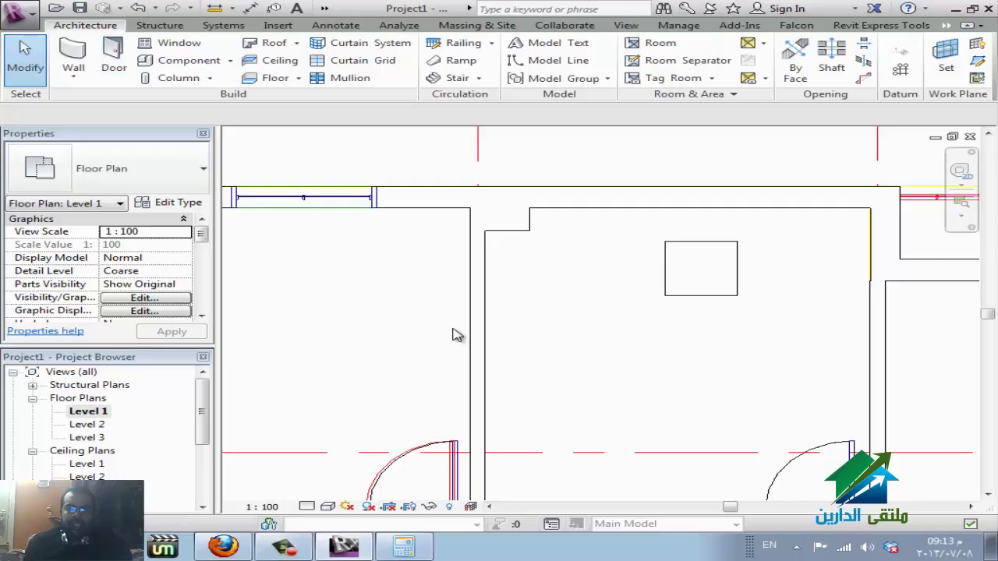
Duplicate the architectural column type as 300" x200" 2, sized 300 deep by 200 wide.
key("Down")
key("Down")
key("Down")
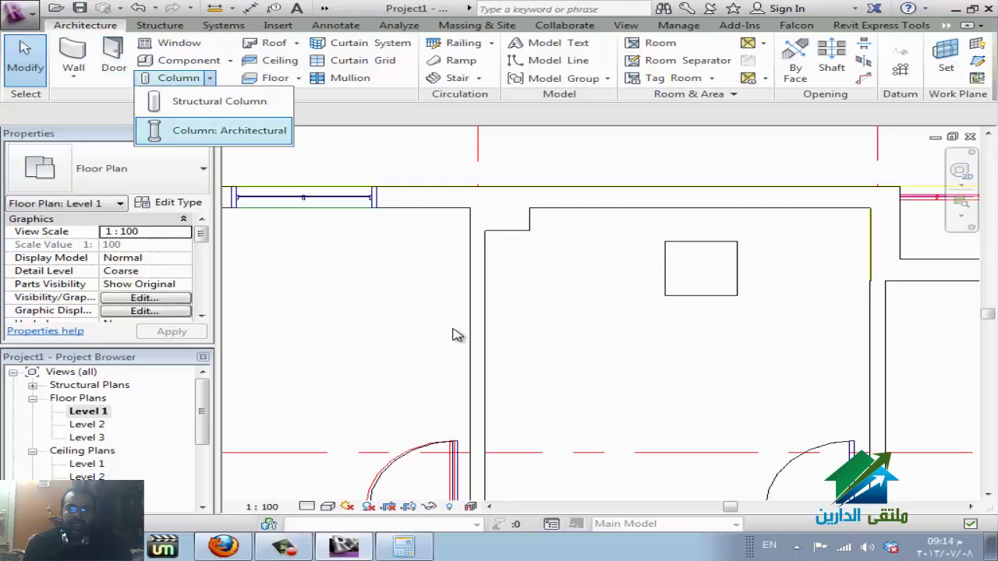
key("Return")
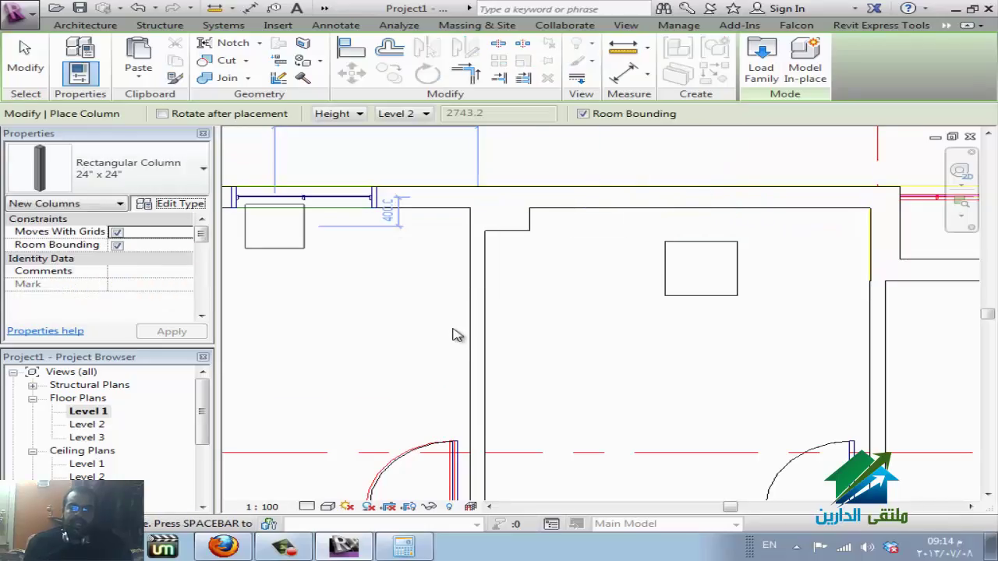
key("alt+d")
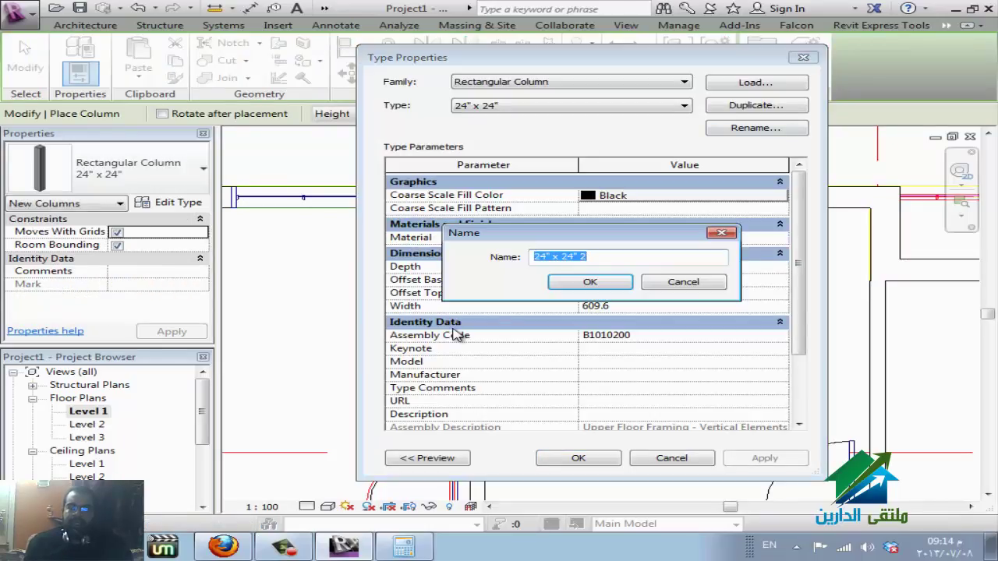
key("Home")
key("shift+Right")
key("shift+Right")
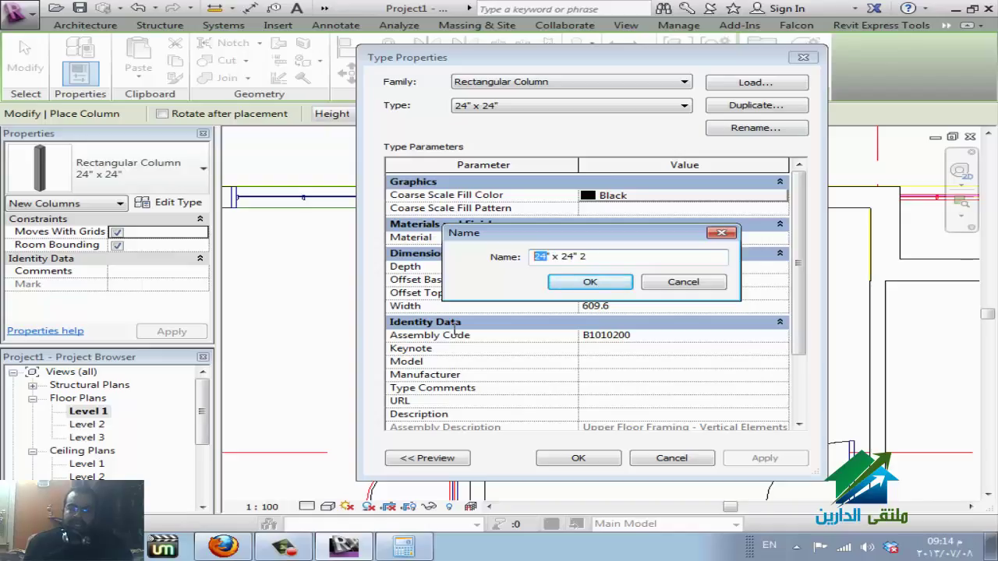
type("300\" x2")
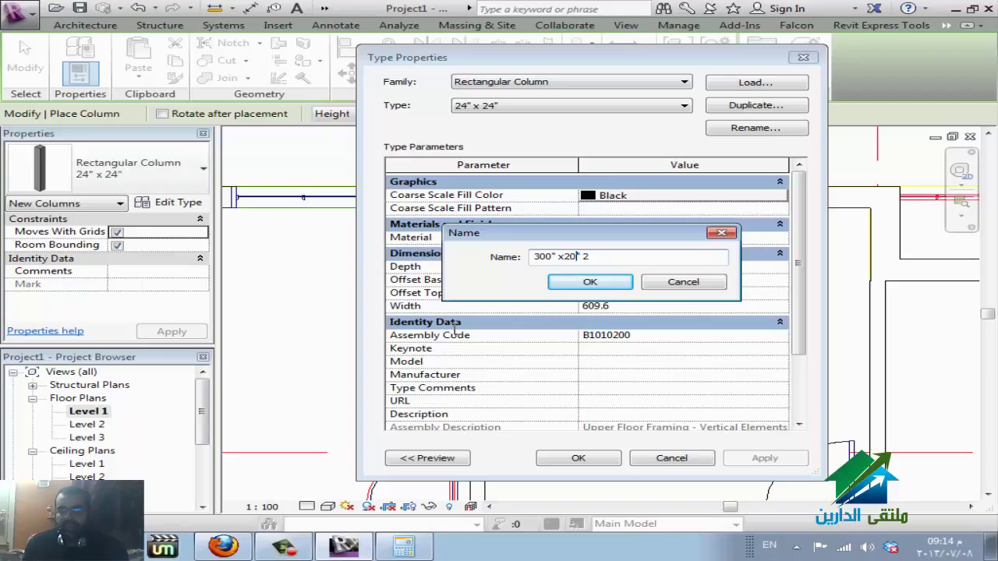
type("0")
key("Return")
type("300")
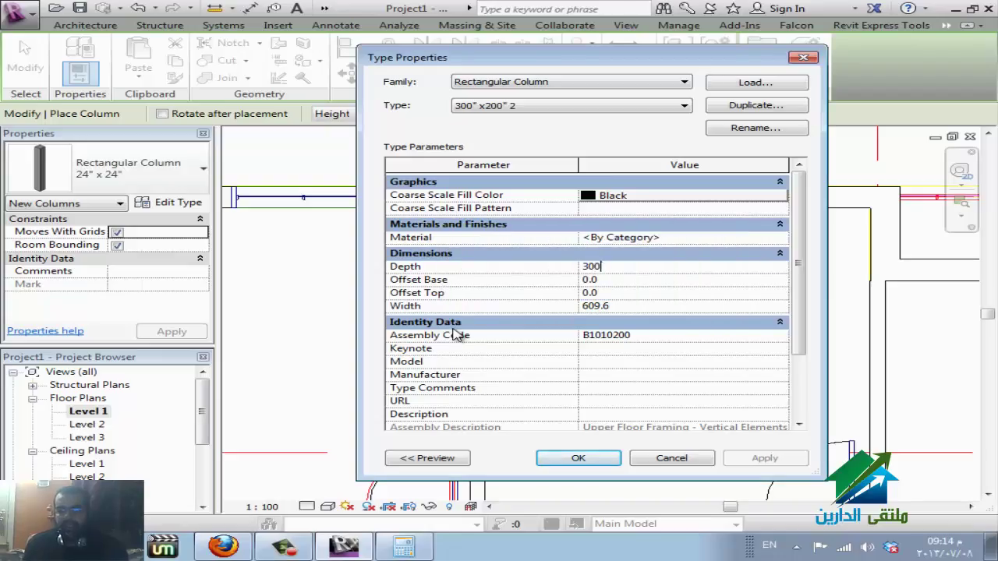
key("Tab")
type("200")
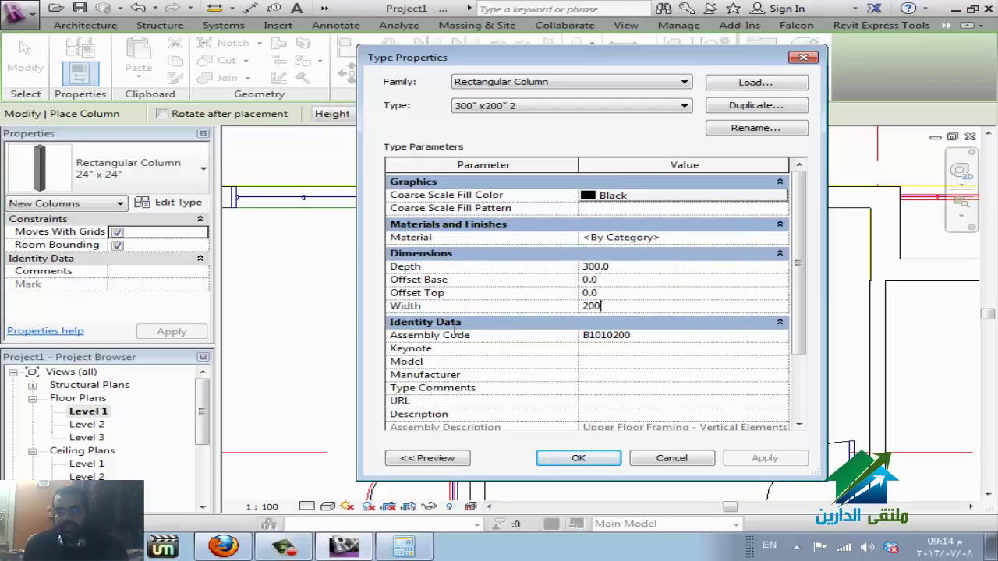
key("Return")
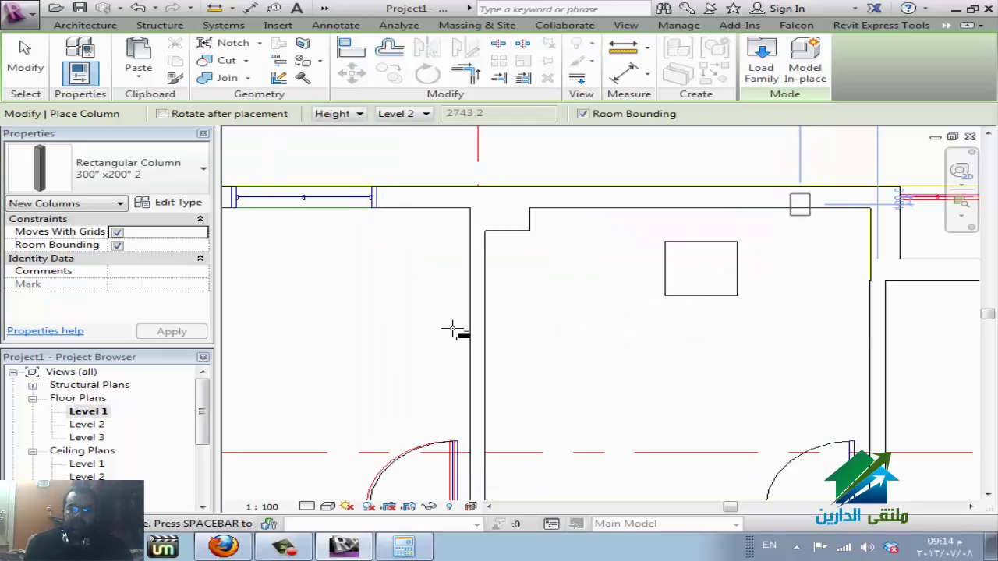
left_click(452, 329)
key("Escape")
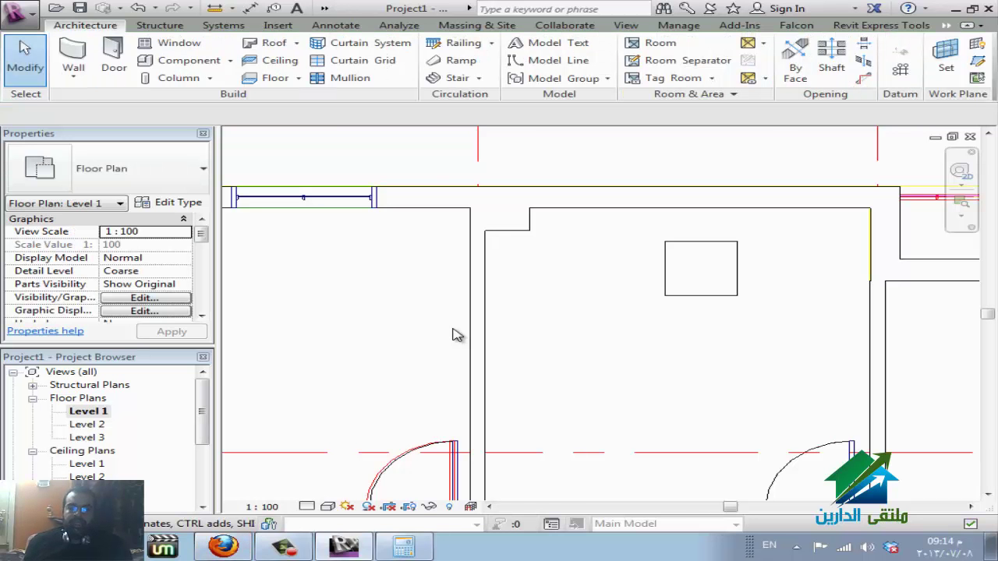
Zoom out on the plan and switch to the online classroom window.
scroll(456, 335, "down", 2)
scroll(456, 335, "down", 2)
scroll(456, 336, "down", 1)
scroll(458, 337, "down", 1)
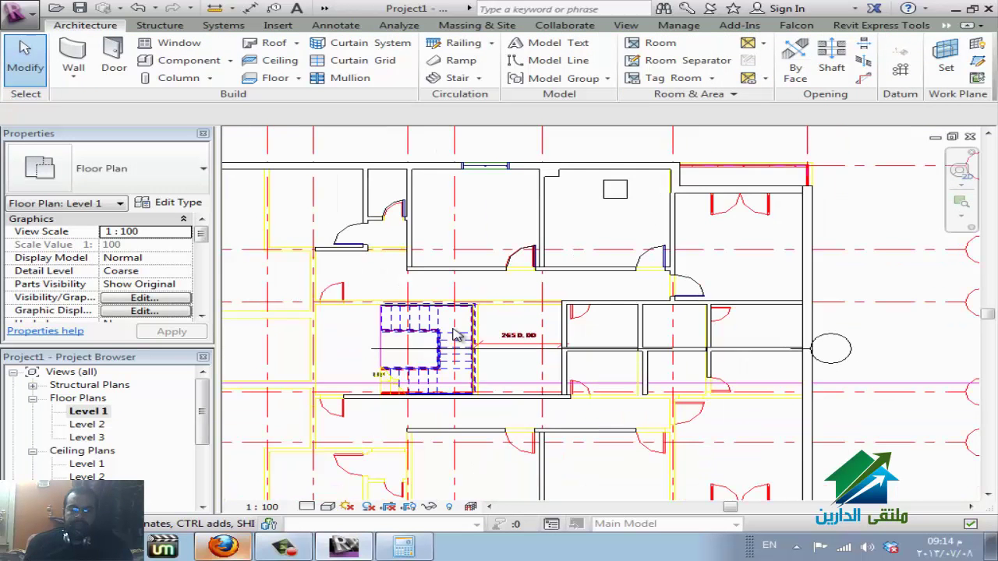
key("alt+Tab")
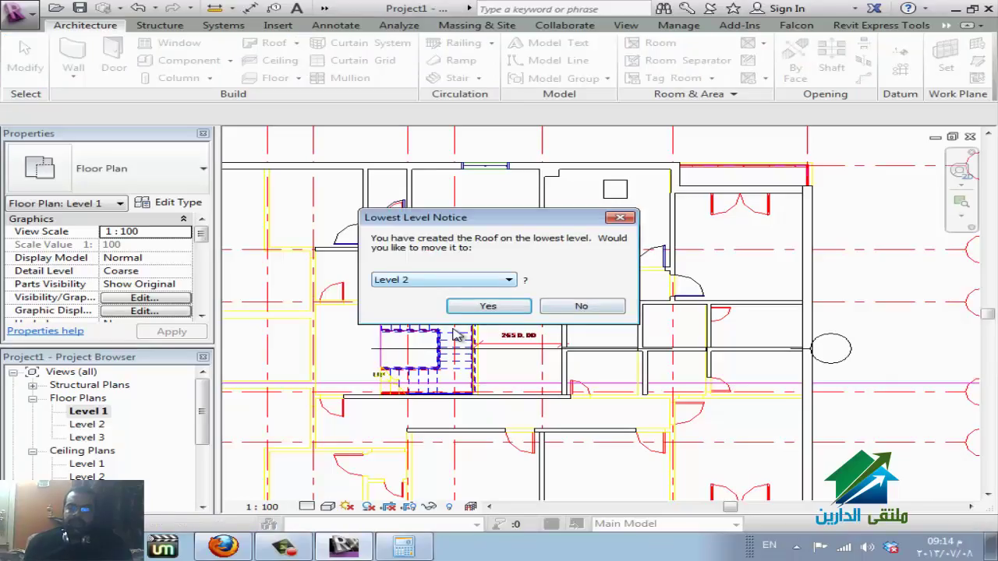
Keep Level 2 as the footprint roof's level, accept the move, and fit the plan.
key("alt+Down")
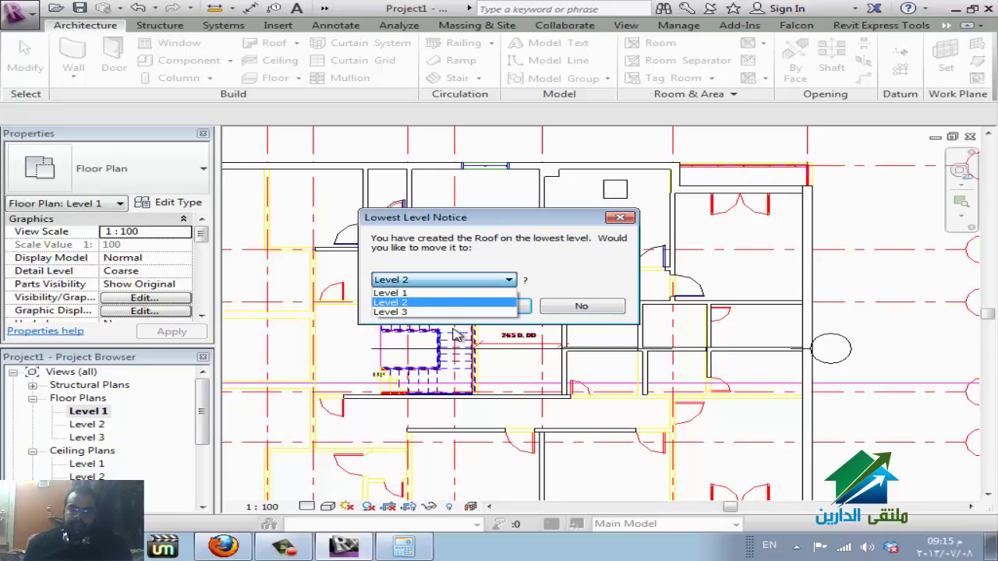
key("Up")
key("Down")
key("Down")
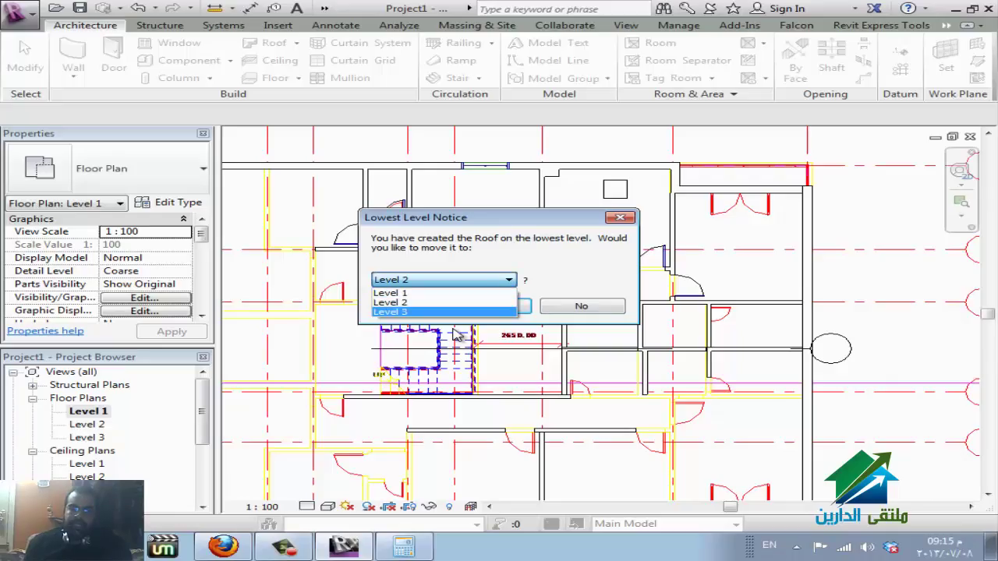
key("Up")
key("Return")
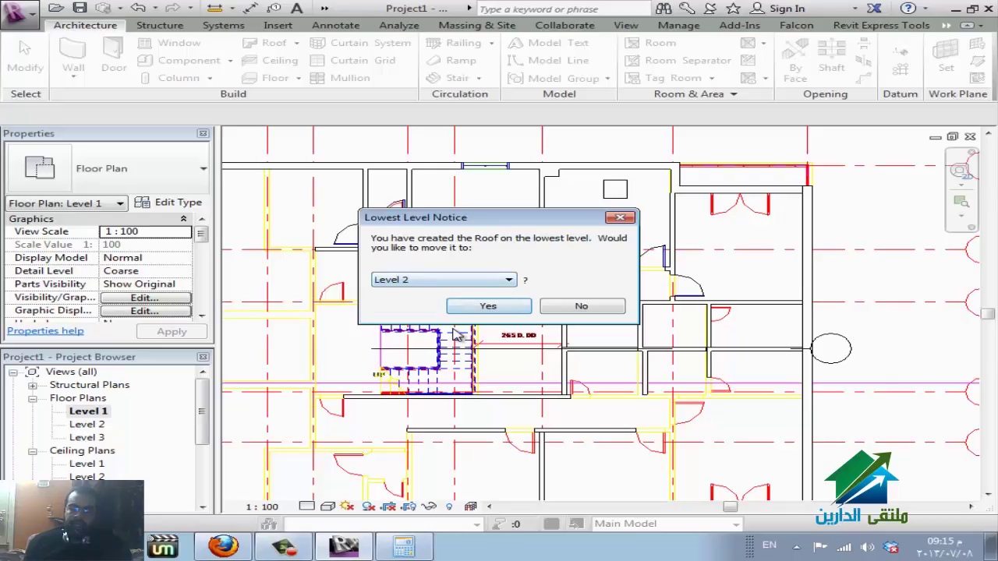
key("Return")
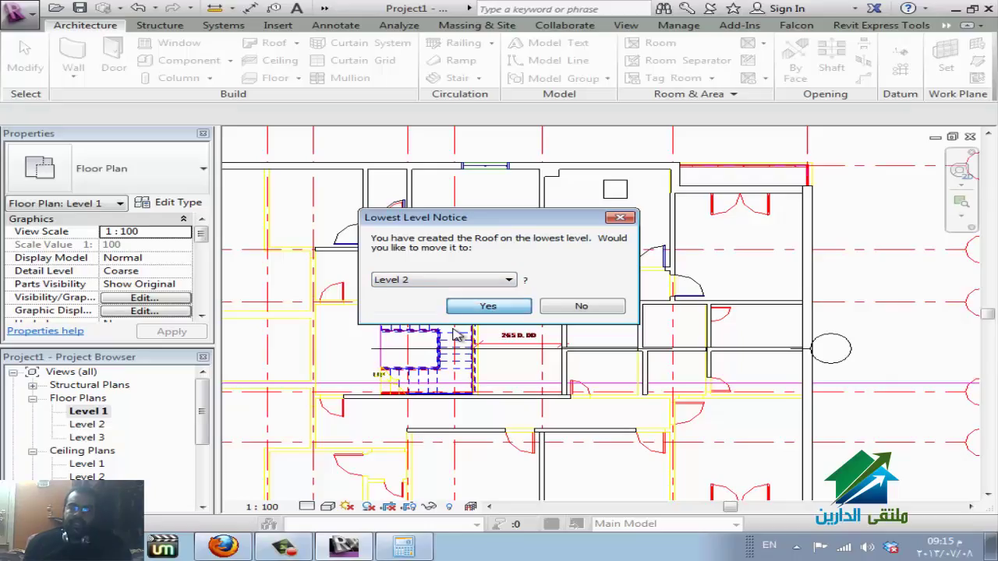
key("z")
key("f")
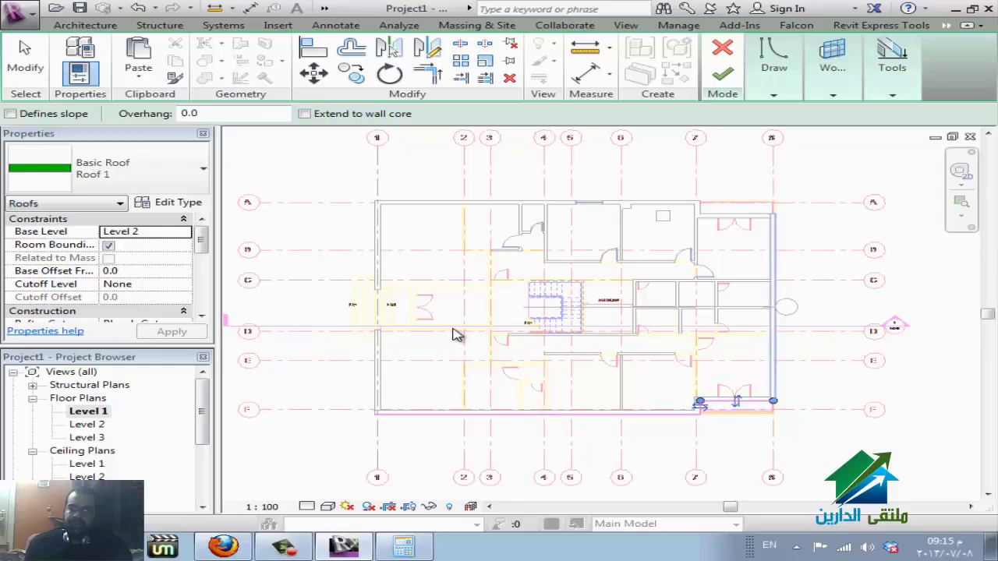
Select the left vertical roof boundary line, then clear the sketch selection.
scroll(456, 333, "up", 2)
scroll(456, 333, "up", 1)
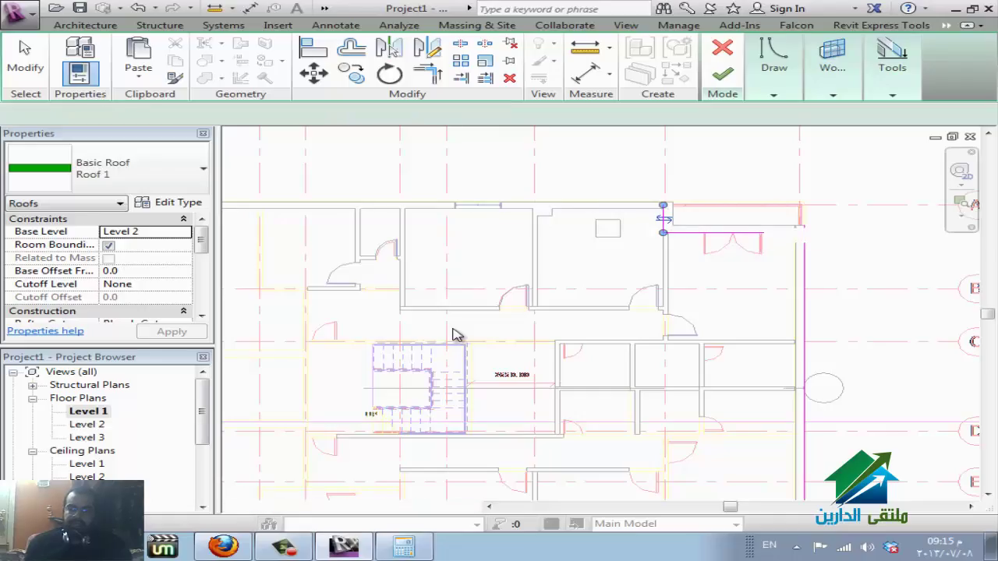
key("Escape")
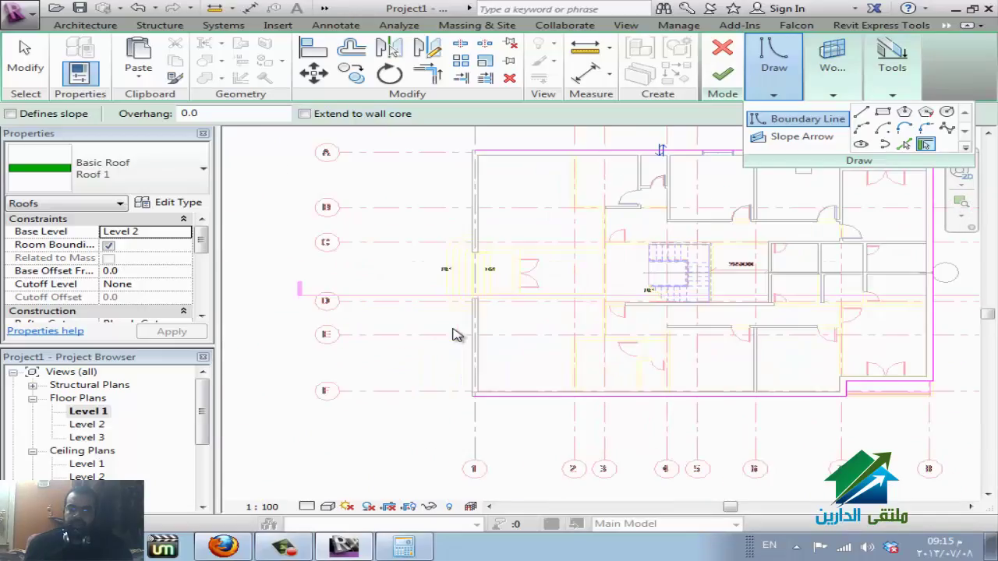
scroll(458, 335, "up", 1)
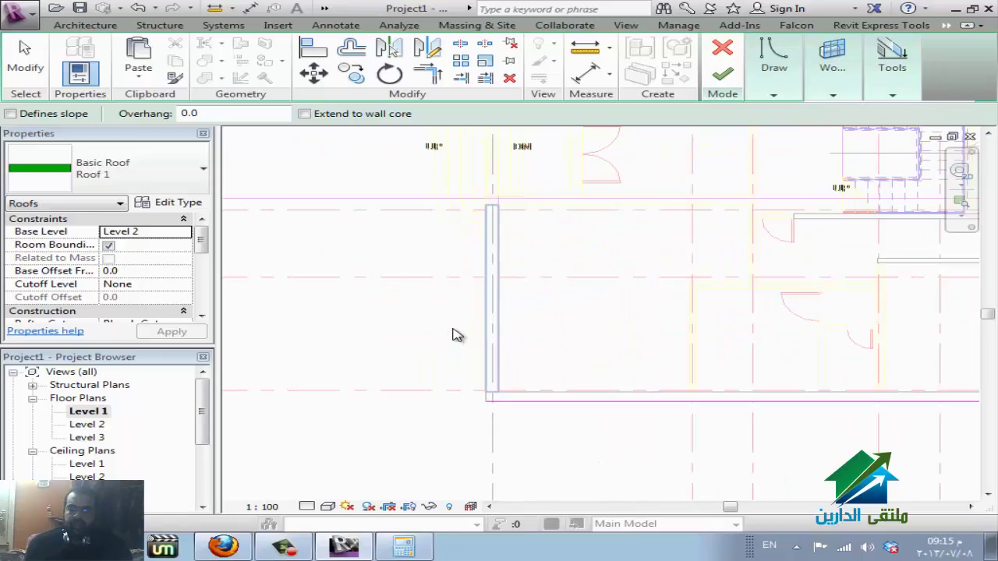
left_click(457, 335)
scroll(457, 335, "down", 1)
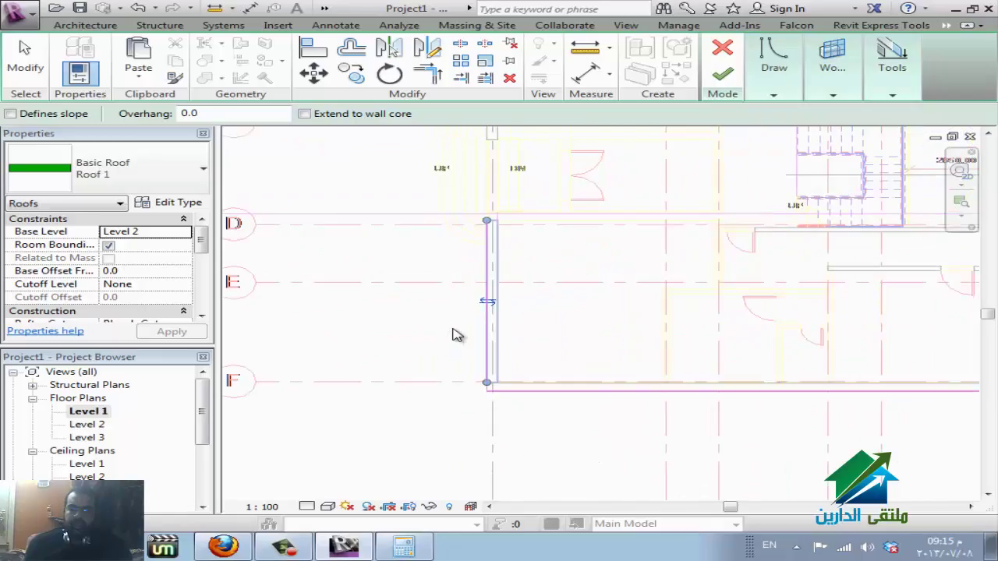
scroll(458, 335, "down", 1)
key("Escape")
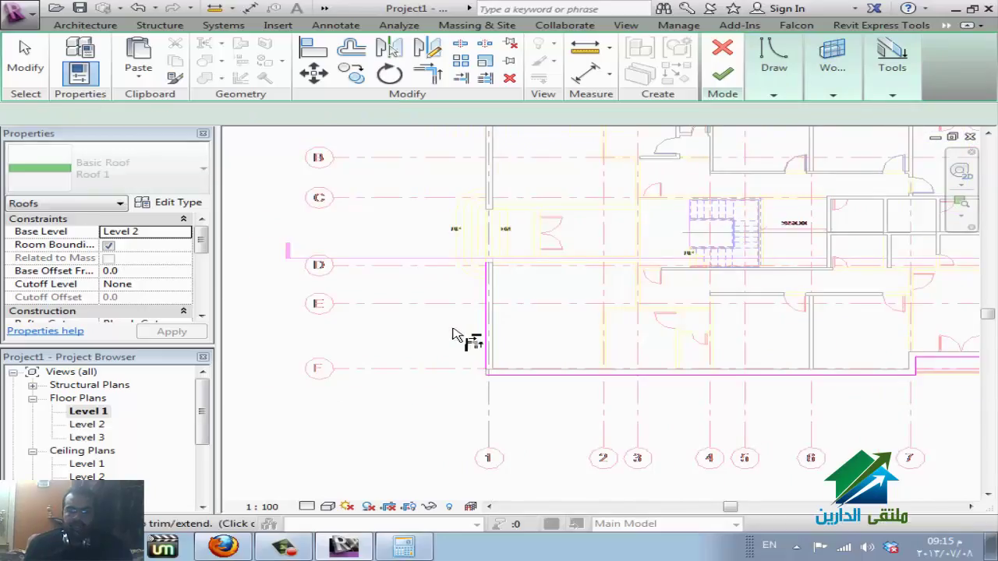
Join the left and top roof sketch lines into a corner with Trim/Extend to Corner (TR).
key("t")
key("r")
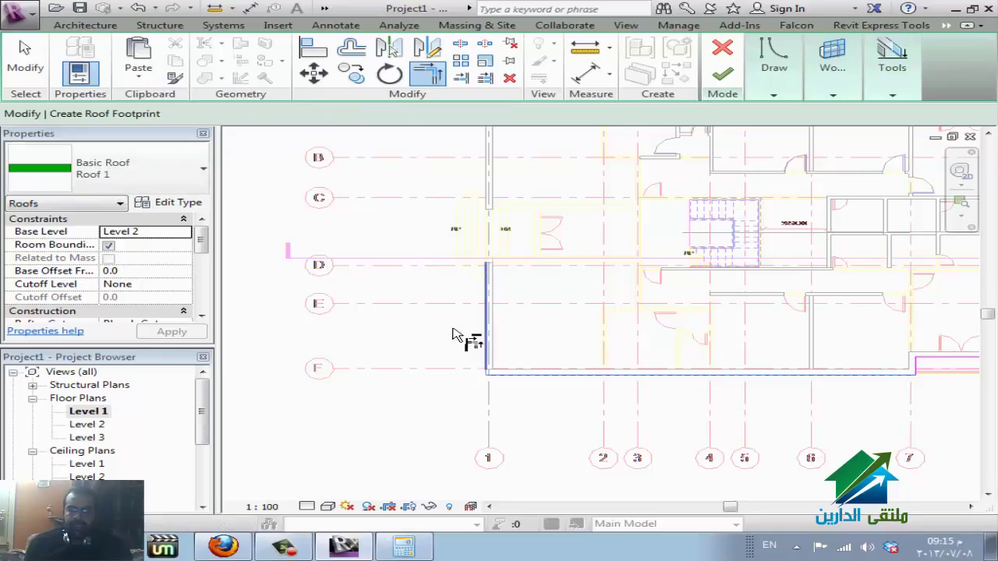
scroll(458, 335, "down", 2)
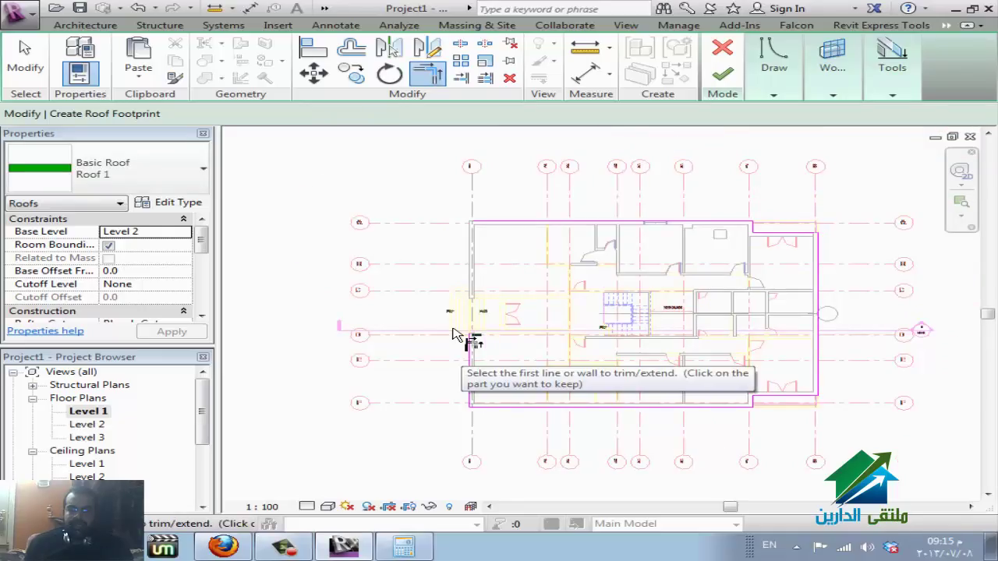
left_click(458, 335)
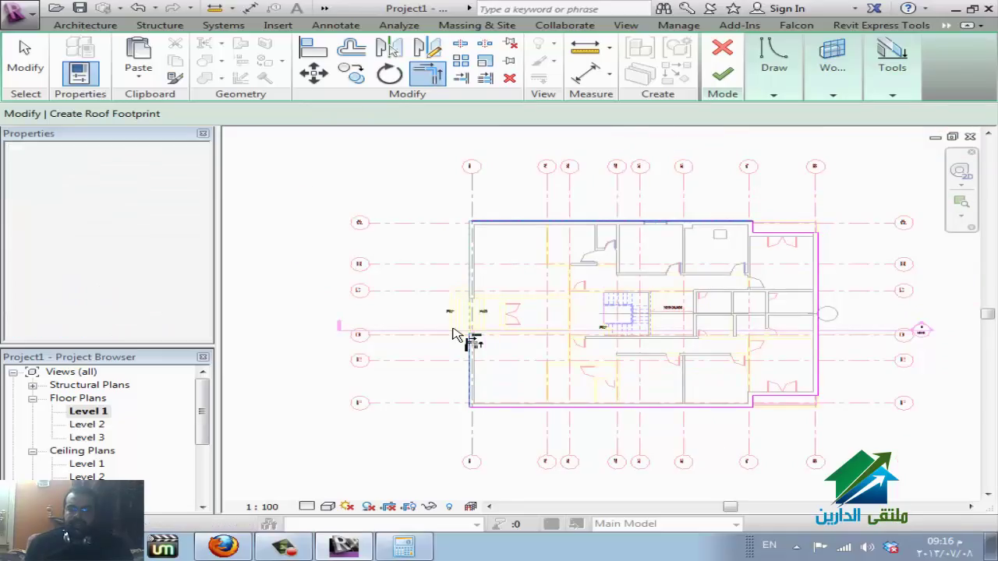
scroll(458, 335, "up", 3)
scroll(457, 335, "up", 2)
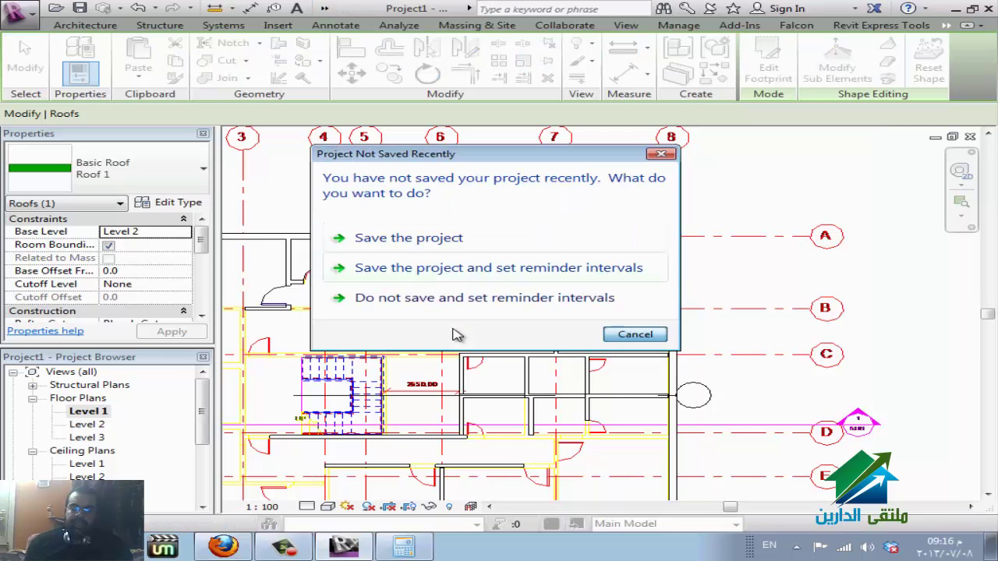
key("Escape")
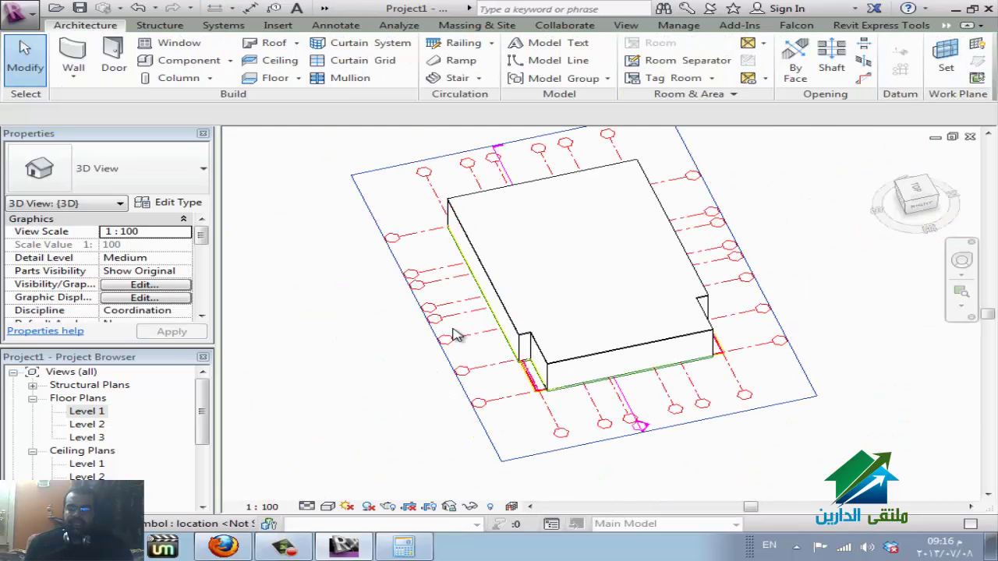
Select the front low wall and try the Attach Top/Base (AT) command.
scroll(456, 335, "up", 2)
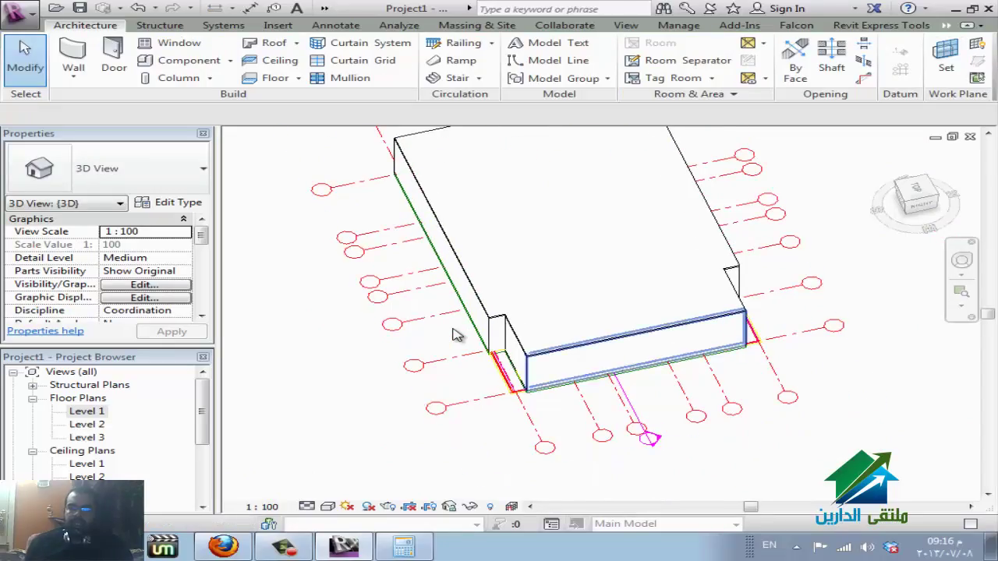
left_click(456, 335)
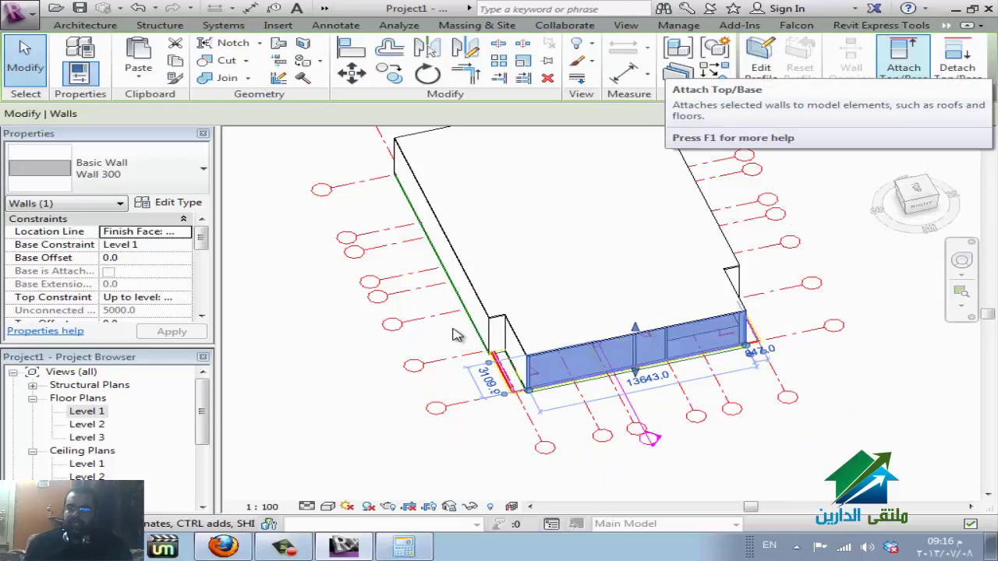
key("a")
key("t")
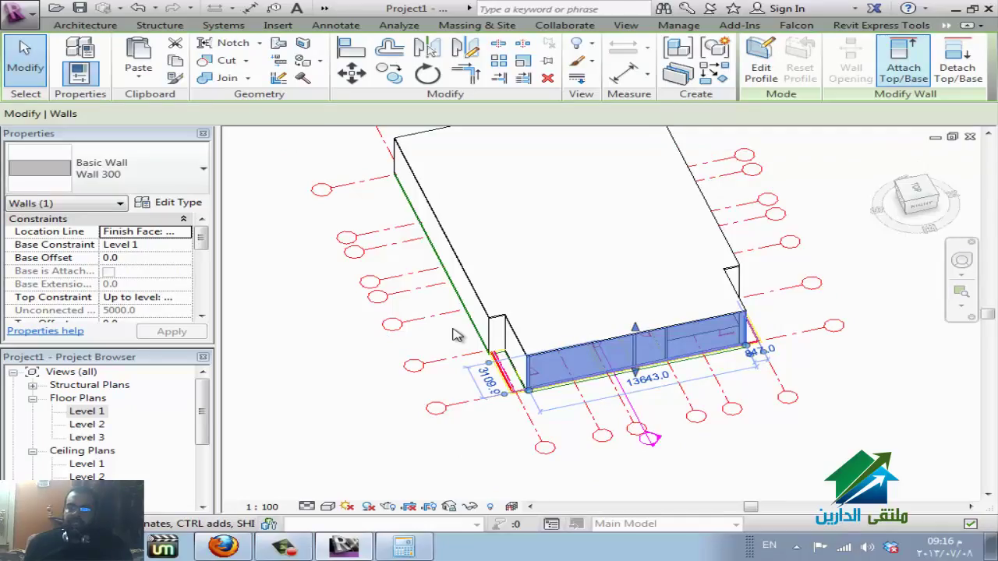
key("Escape")
Attach the front wall's top by picking the roof.
key("a")
key("t")
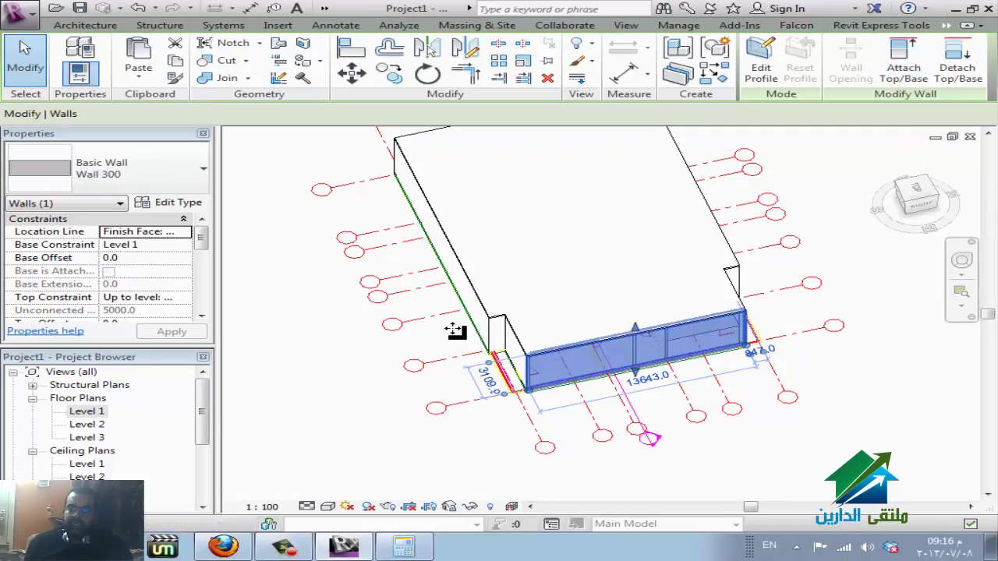
key("a")
key("t")
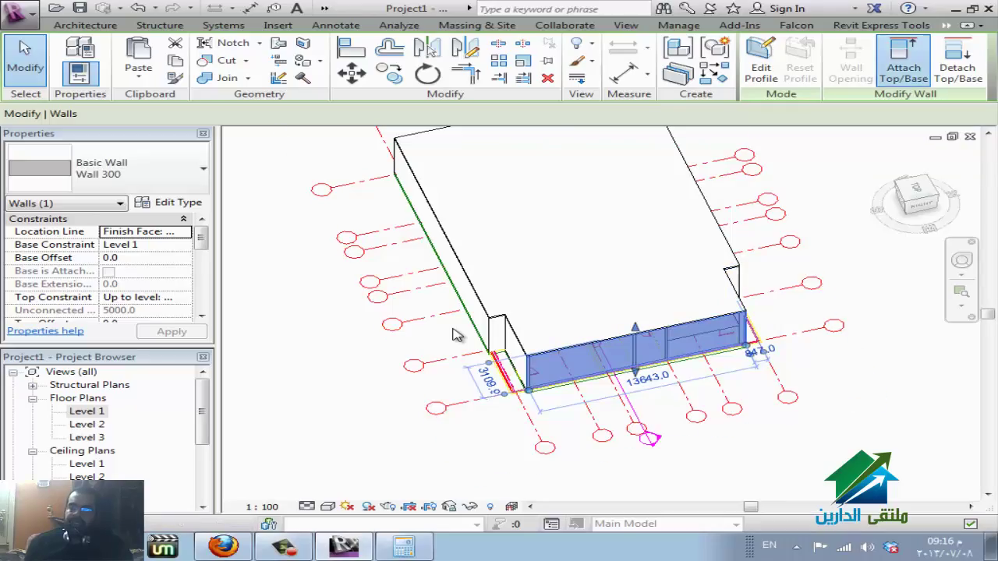
left_click(456, 334)
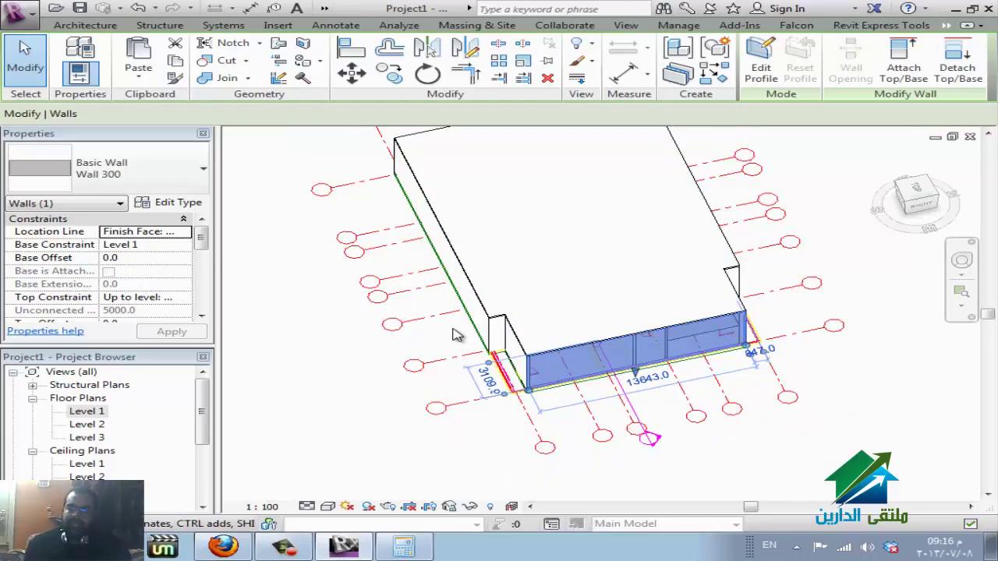
key("a")
key("t")
left_click(456, 334)
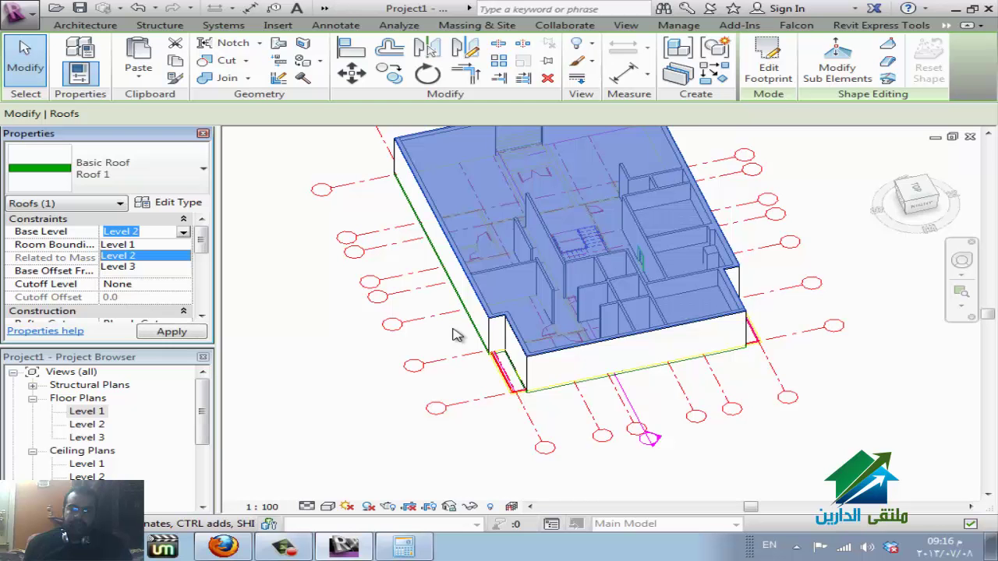
Change the roof's Base Level from Level 2 to Level 3, then select a corner wall.
key("Down")
key("Return")
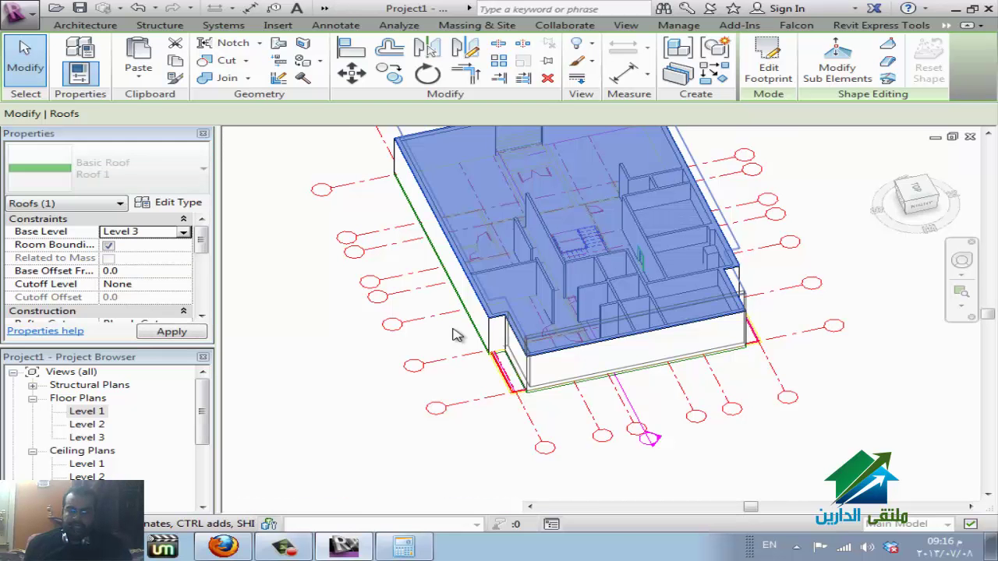
scroll(456, 334, "up", 3)
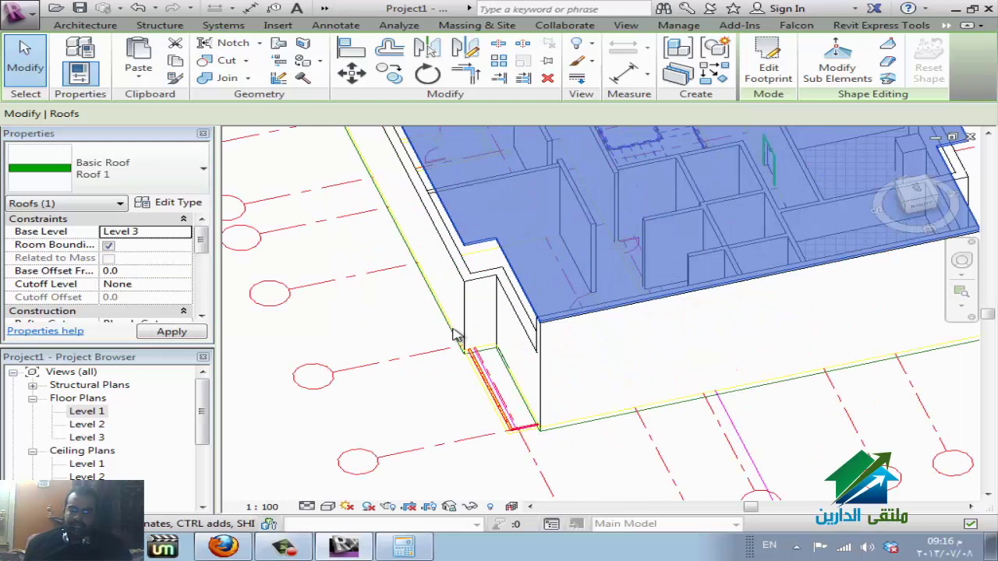
scroll(454, 332, "up", 2)
scroll(455, 331, "up", 2)
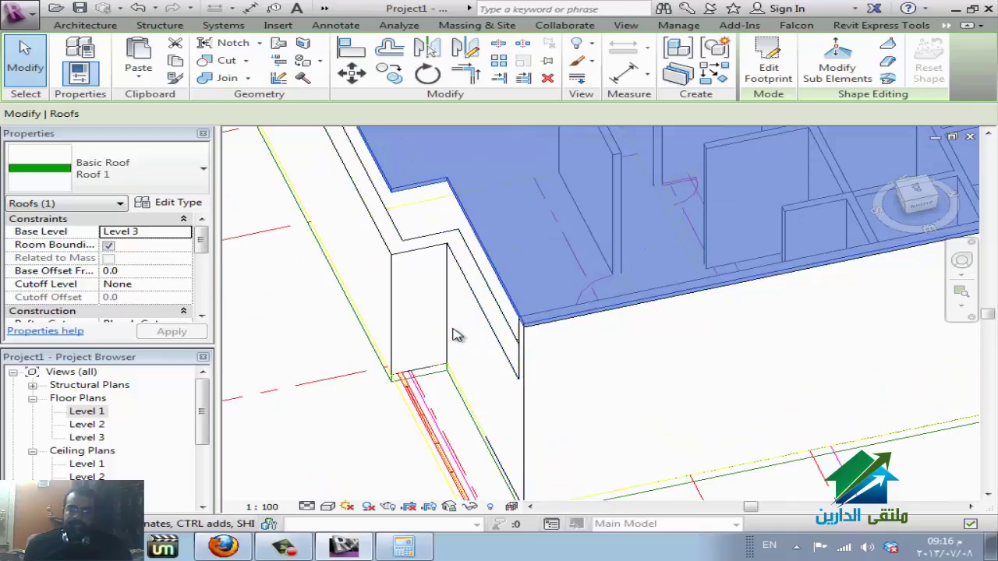
scroll(456, 334, "down", 2)
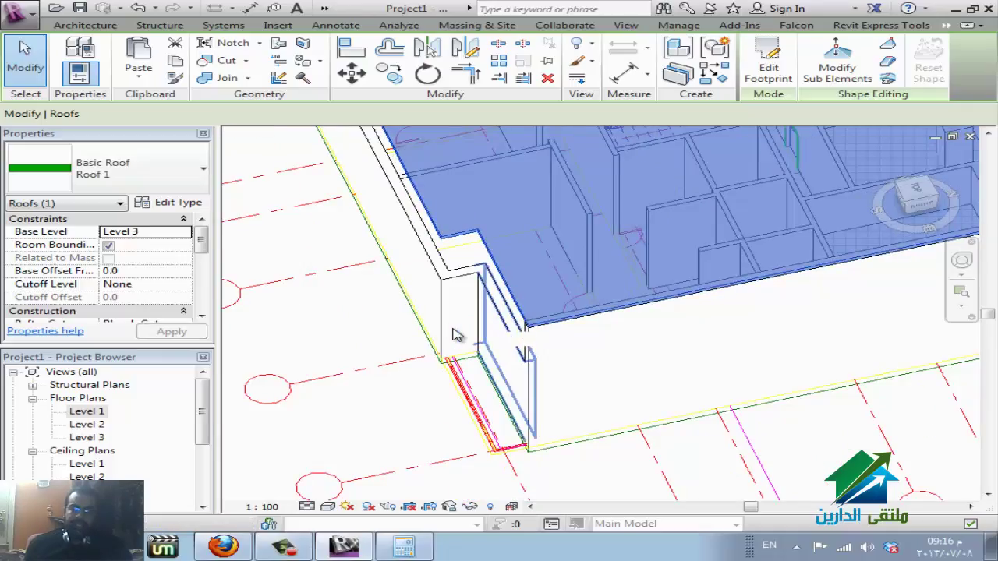
left_click(456, 335)
Select all Wall 300 instances visible in view and attach their tops to the Level 3 roof.
right_click(456, 334)
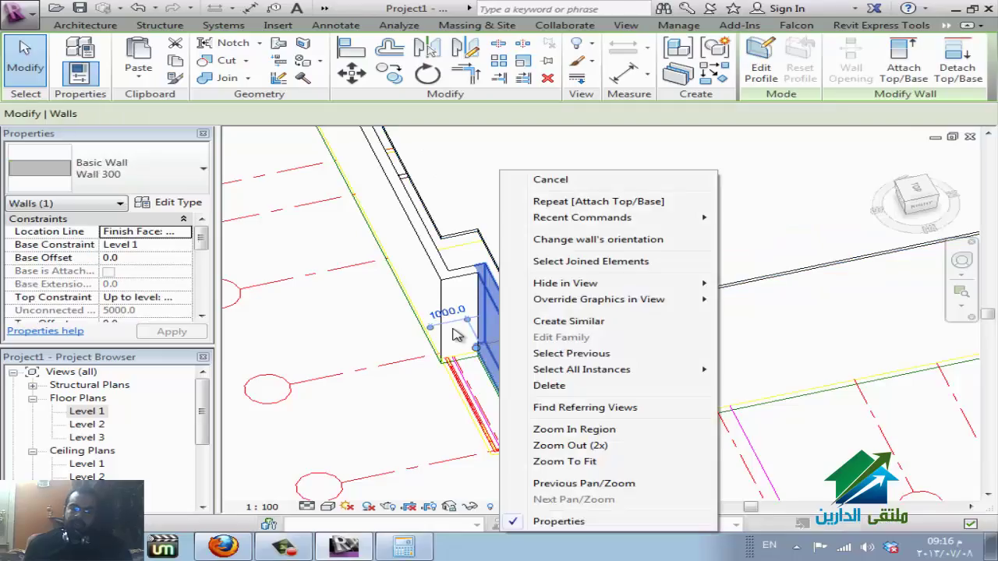
mouse_move(581, 370)
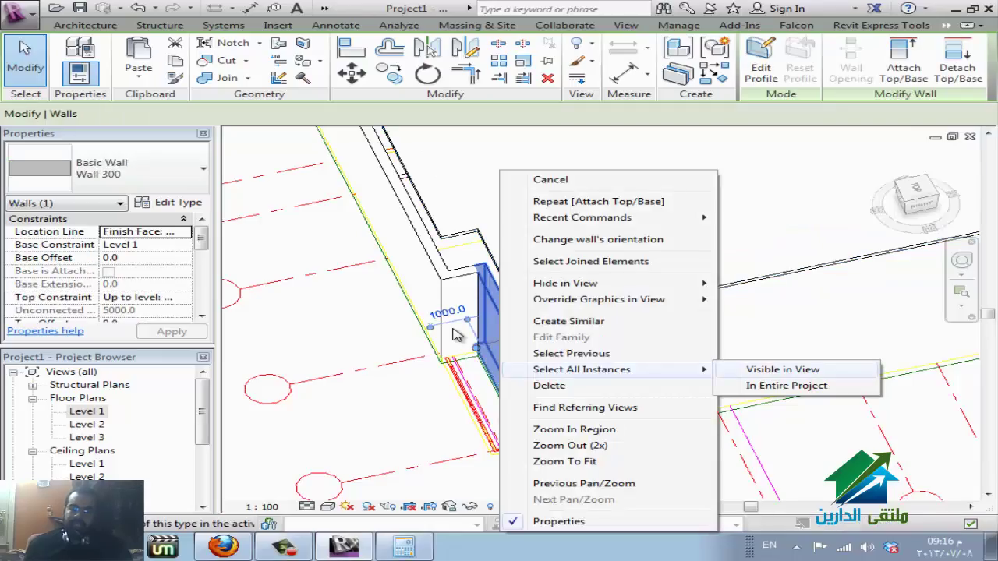
key("Return")
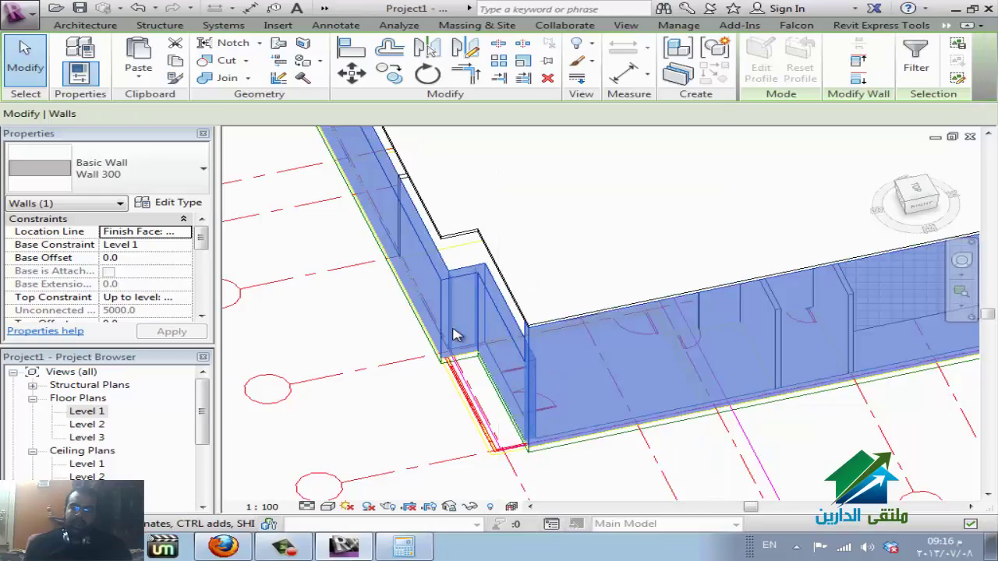
key("a")
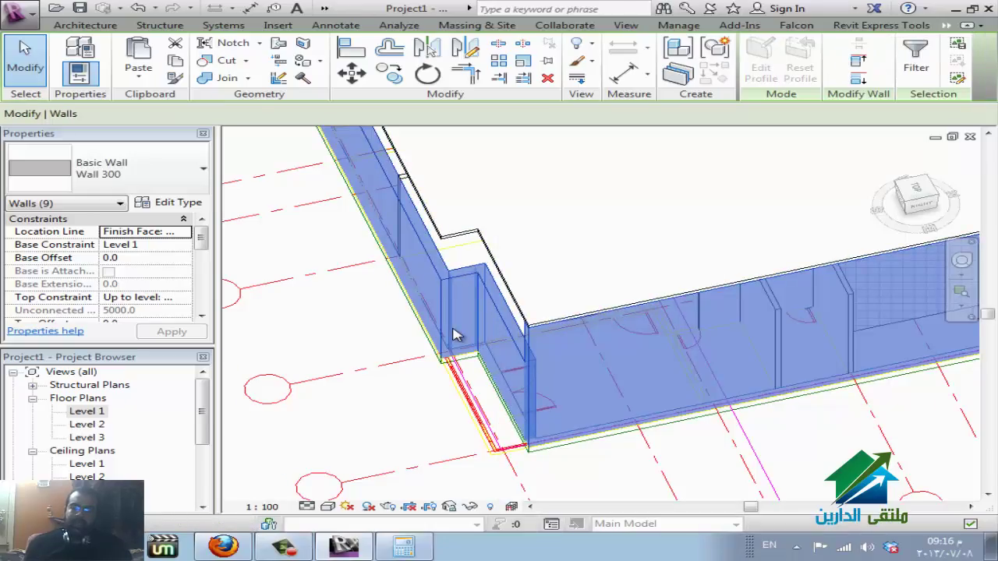
left_click(456, 335)
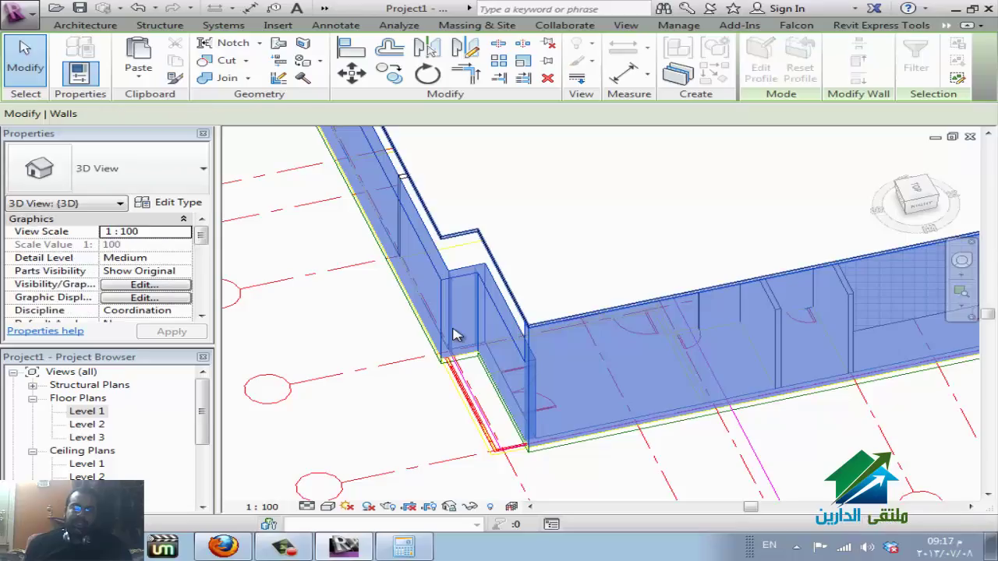
scroll(456, 335, "down", 1)
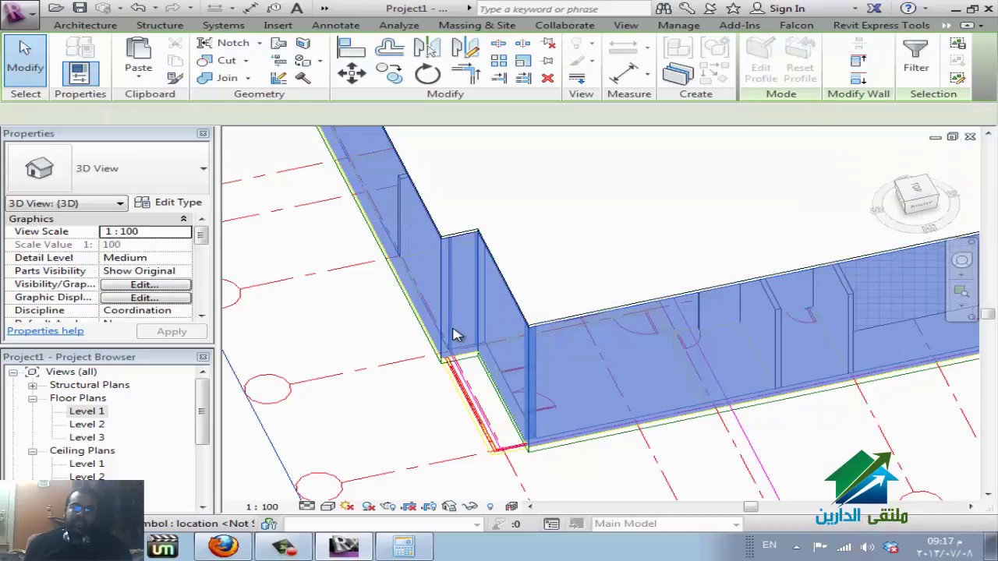
scroll(456, 335, "down", 2)
scroll(456, 335, "down", 2)
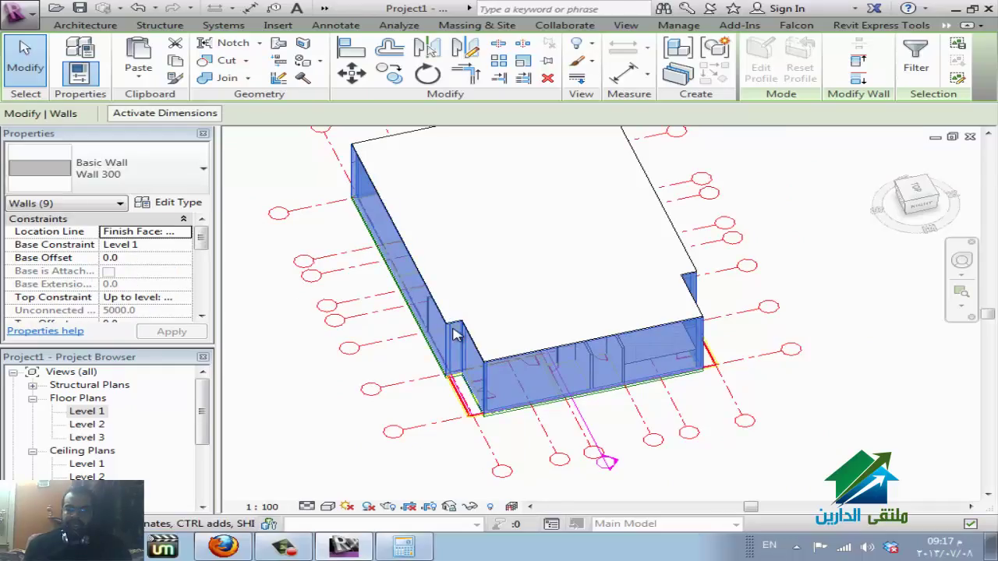
key("z")
key("f")
key("Escape")
scroll(456, 333, "up", 3)
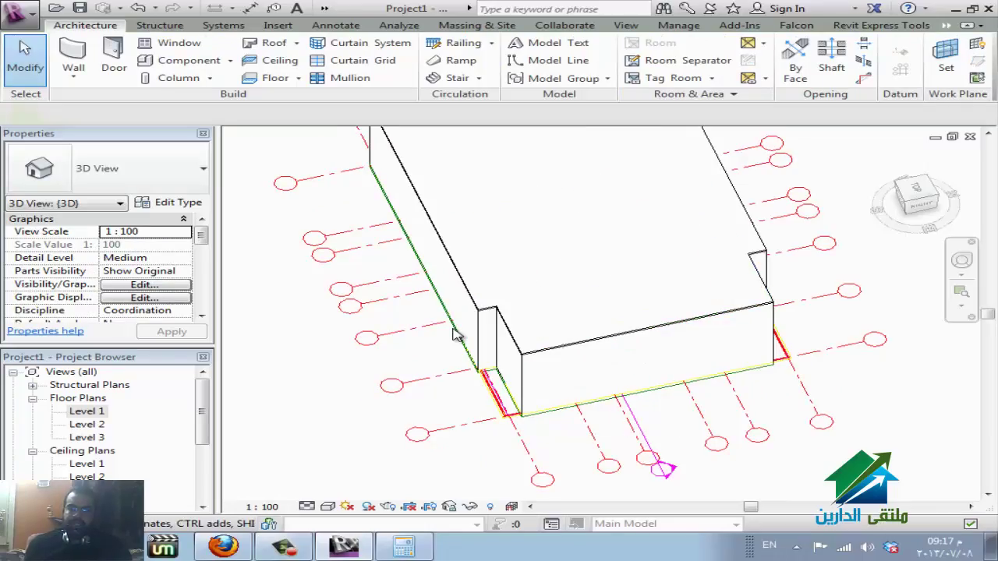
Reselect all walls of this type in view, then exit Modify | Walls and clear the selection.
left_click(455, 333)
left_click(456, 333)
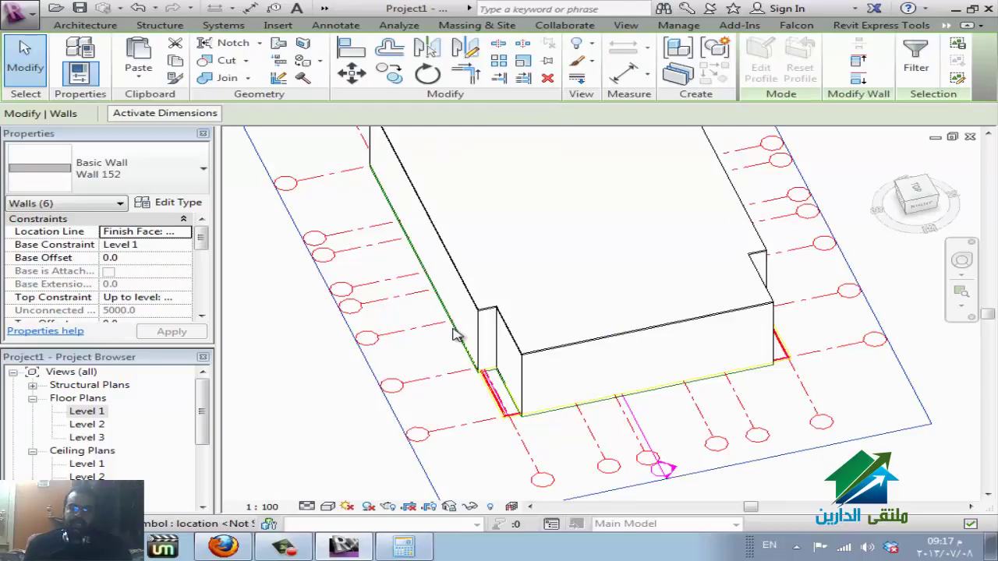
right_click(456, 333)
key("Up")
key("Up")
key("Right")
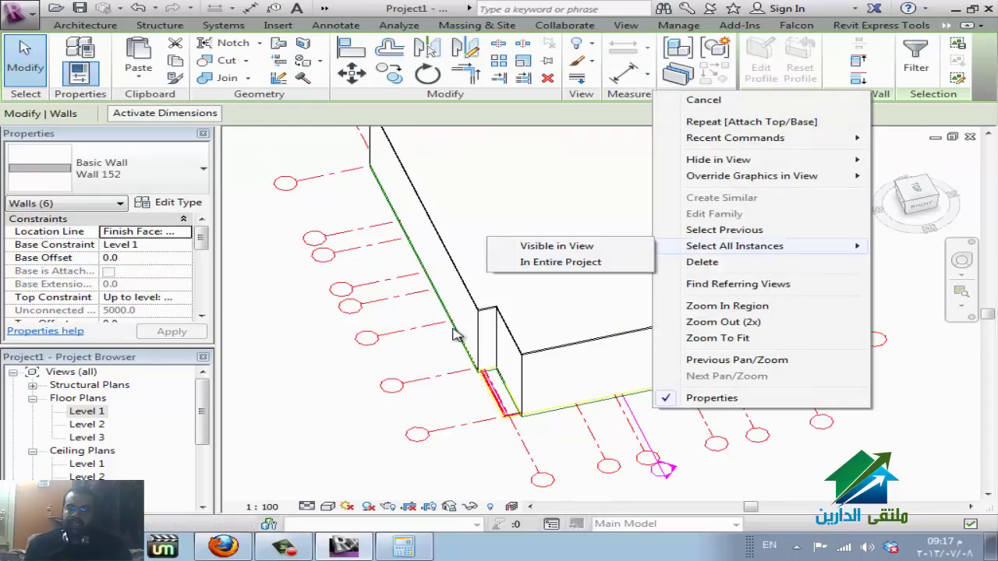
key("Return")
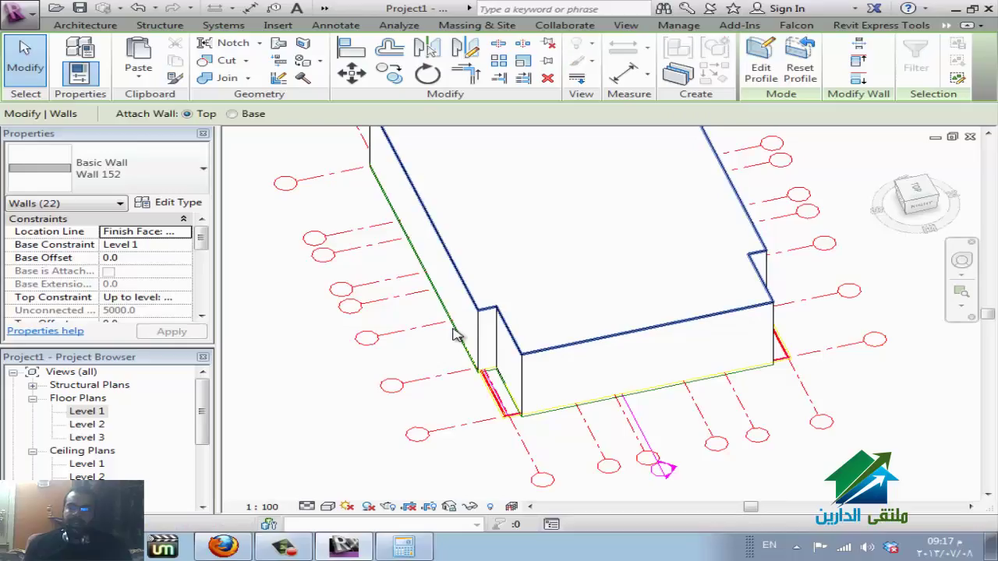
key("Escape")
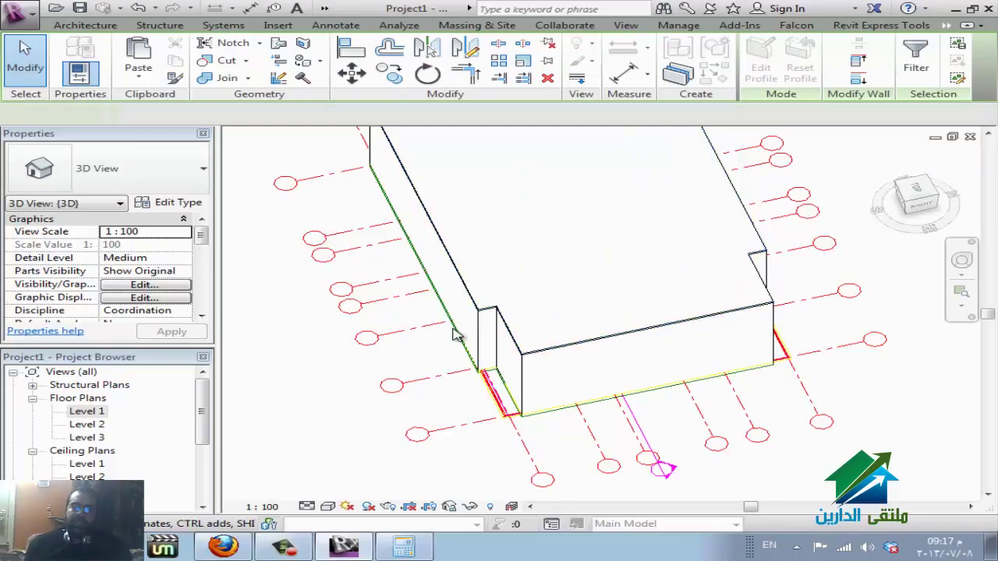
key("Escape")
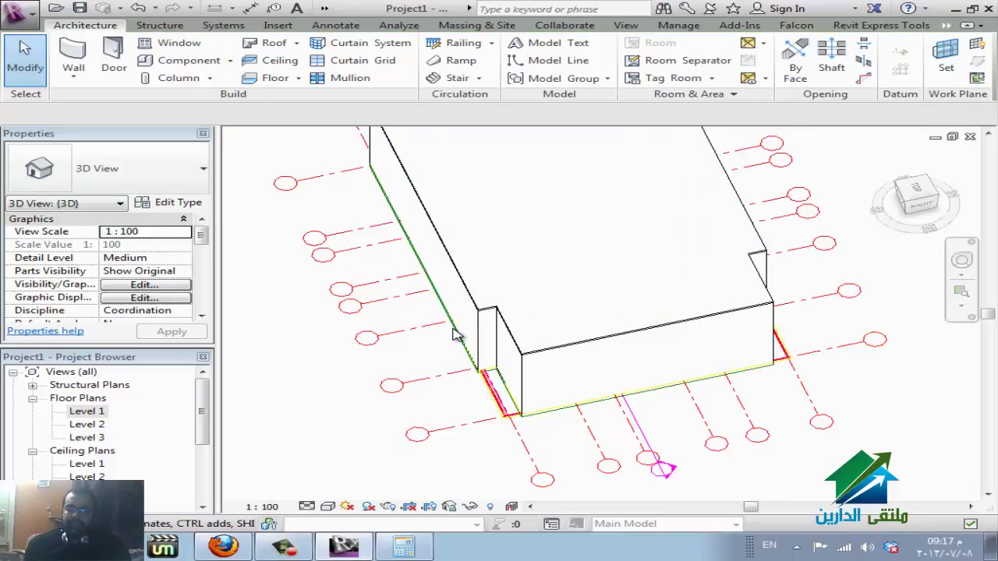
Zoom out and back in to review the closed block building in 3D.
scroll(456, 333, "down", 2)
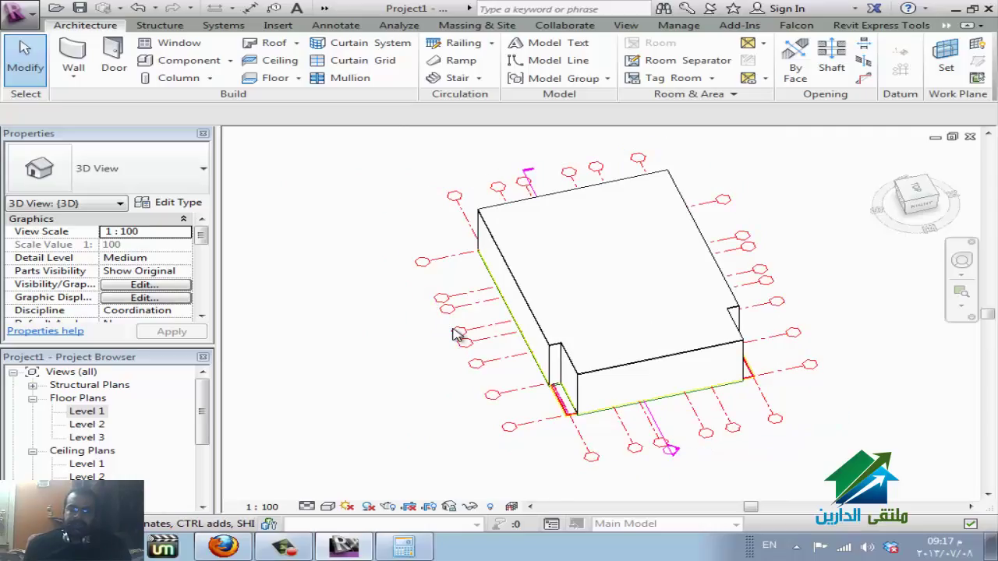
scroll(456, 334, "up", 1)
scroll(455, 334, "up", 1)
scroll(456, 334, "up", 1)
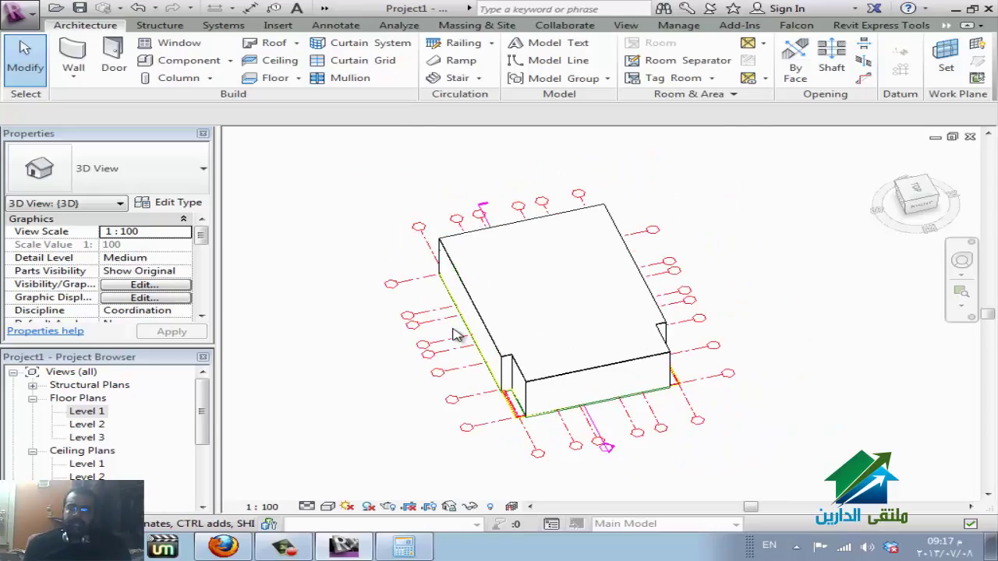
scroll(456, 334, "up", 1)
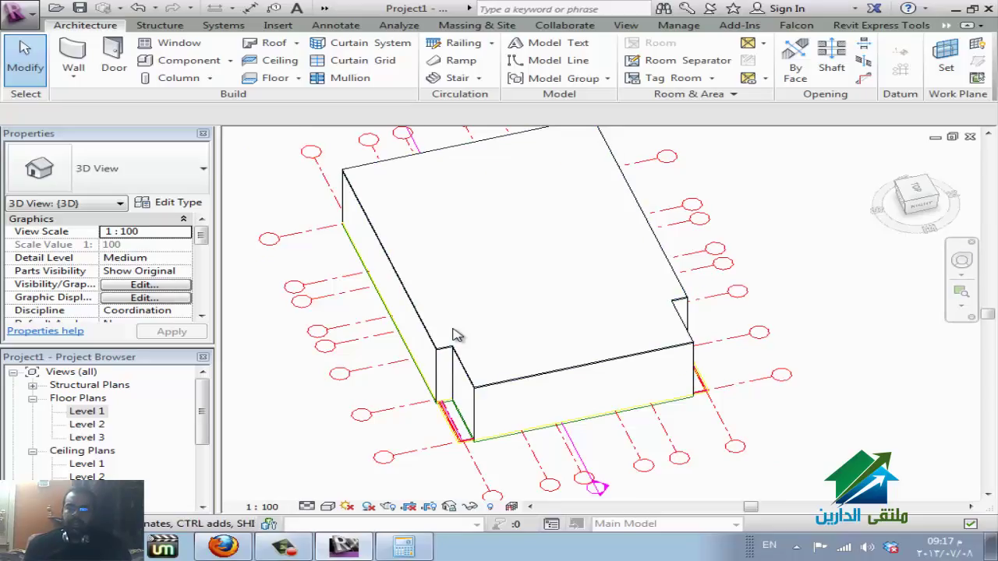
scroll(456, 333, "down", 1)
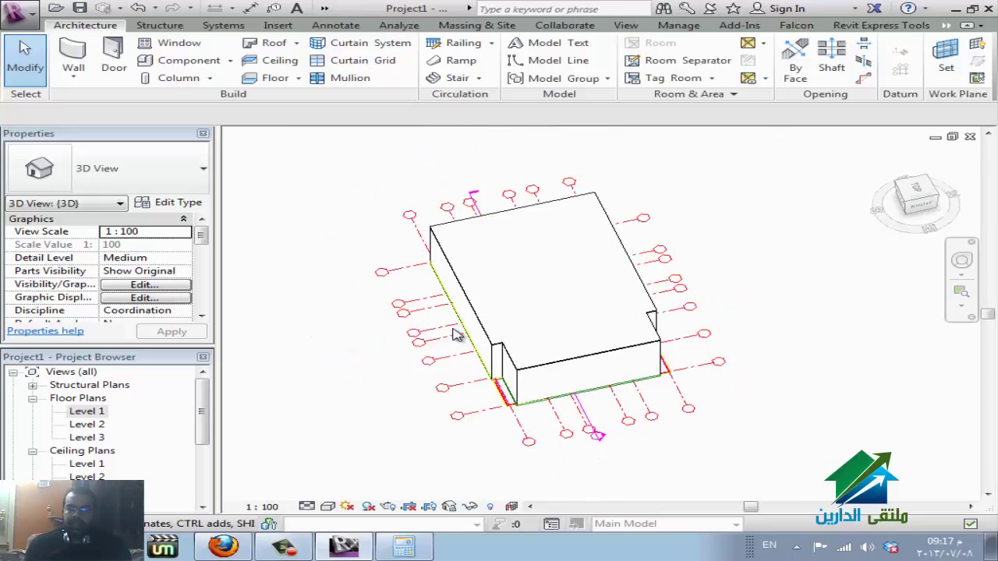
Save the project as the Project1 template (.rte) and switch back to the WizIQ class in Firefox.
key("alt+f")
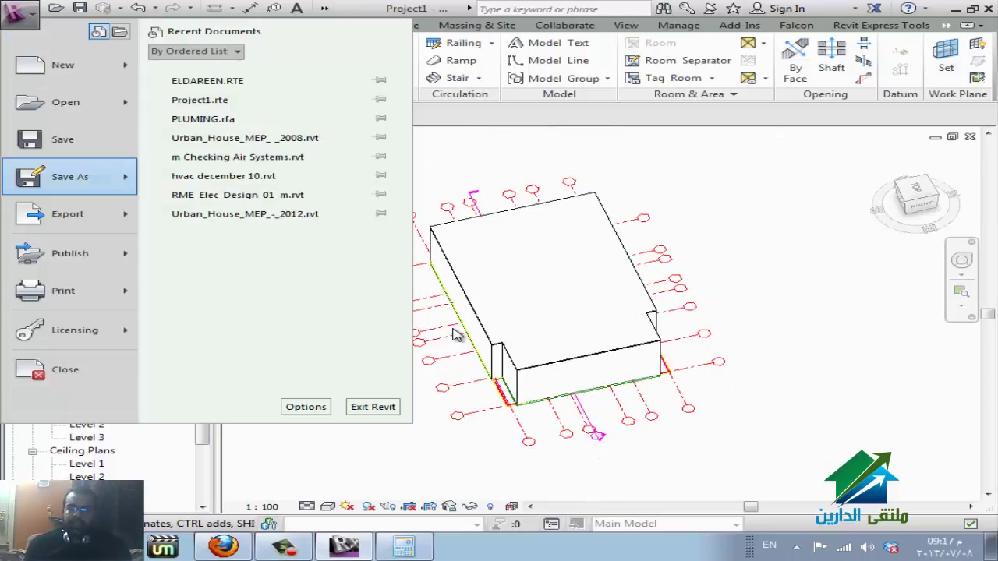
key("Right")
key("Down")
key("Down")
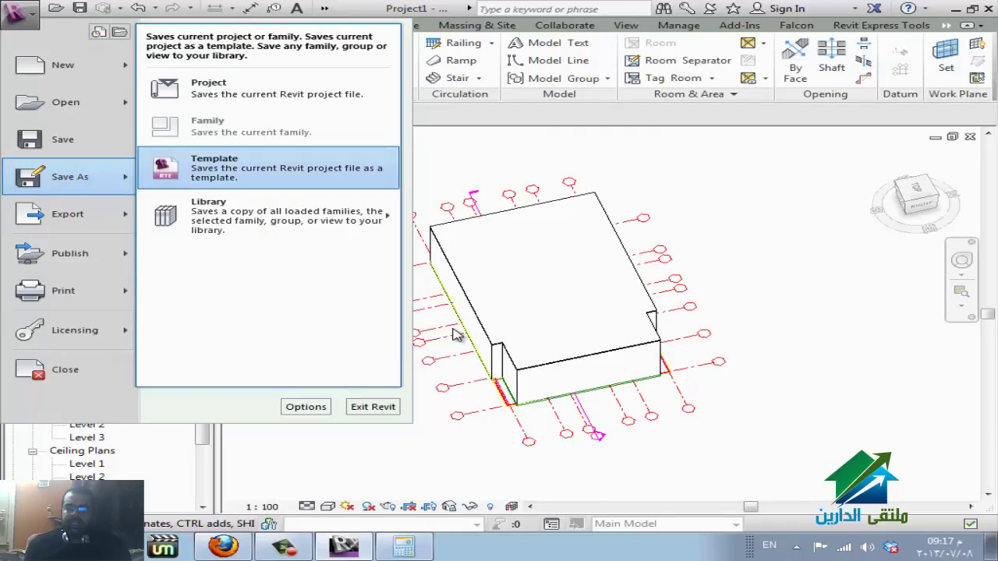
key("Escape")
key("Escape")
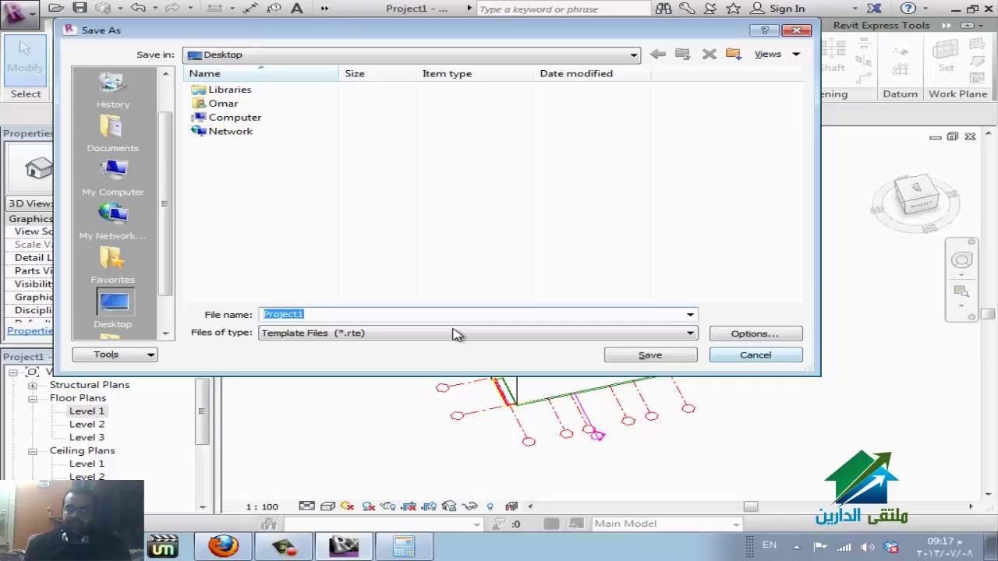
key("Escape")
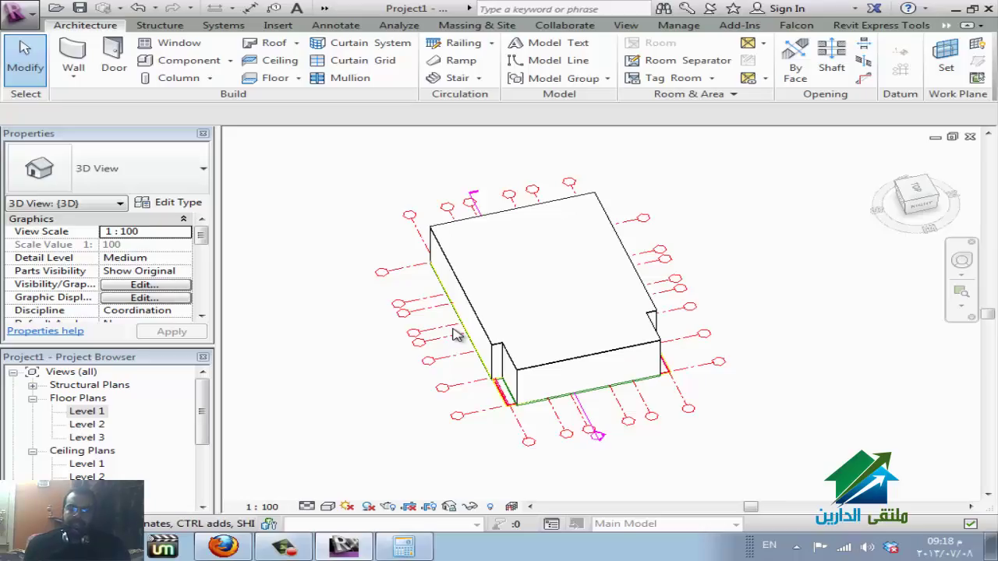
key("alt+Tab")
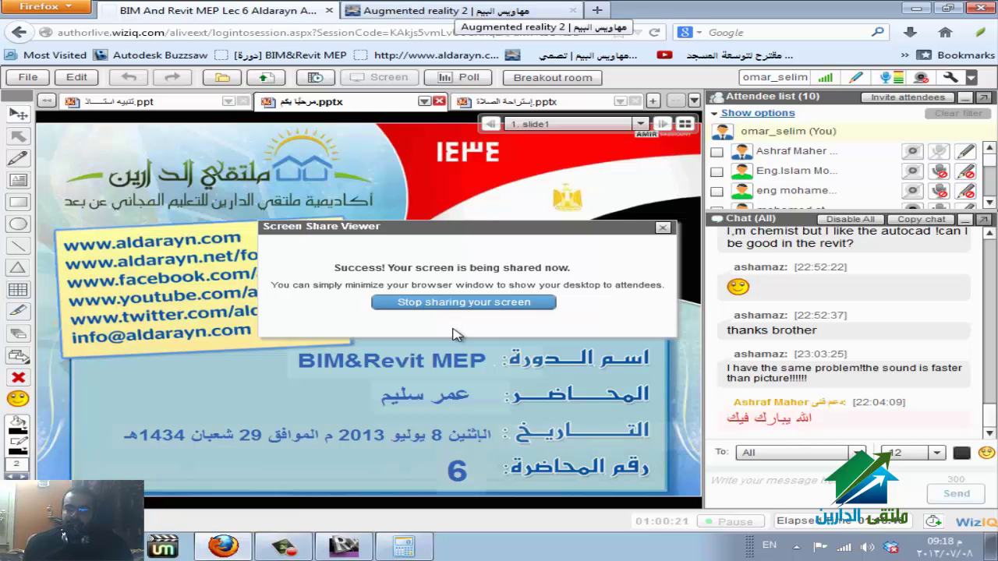
On the Augmented reality 2 post, play the DPR Innovation video, then pause it.
left_click(460, 10)
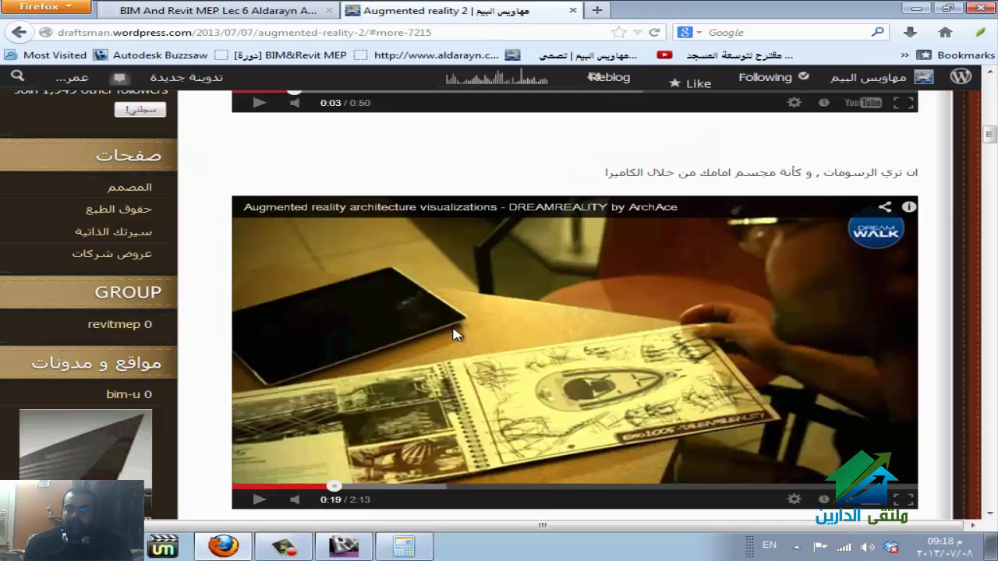
scroll(456, 335, "up", 2)
scroll(456, 335, "up", 2)
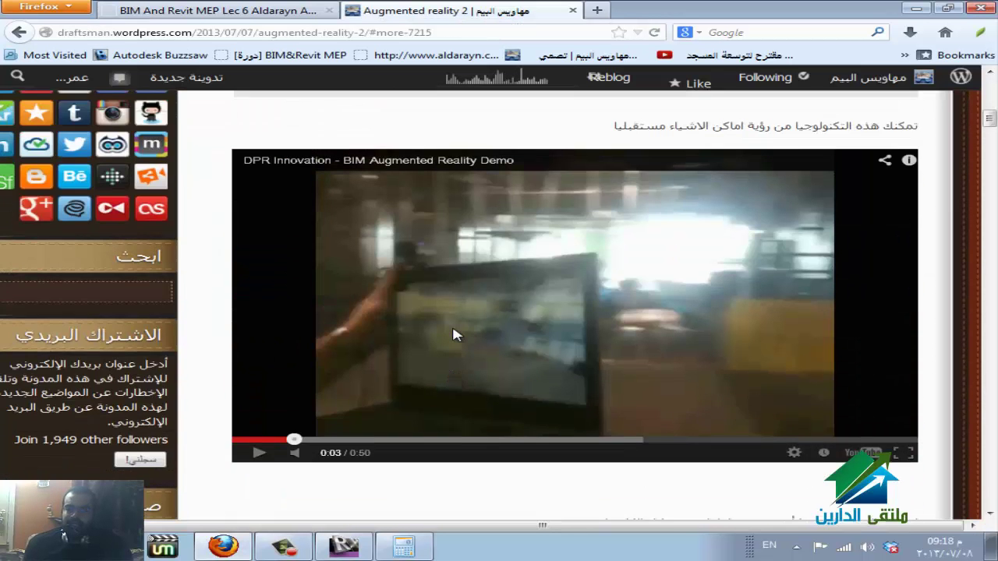
scroll(456, 335, "up", 1)
scroll(456, 335, "down", 1)
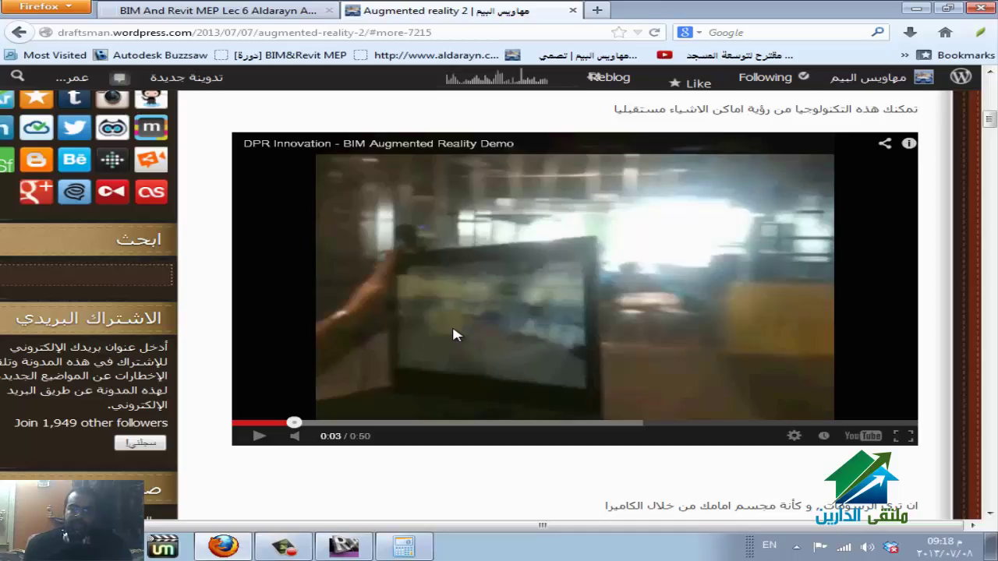
left_click(455, 335)
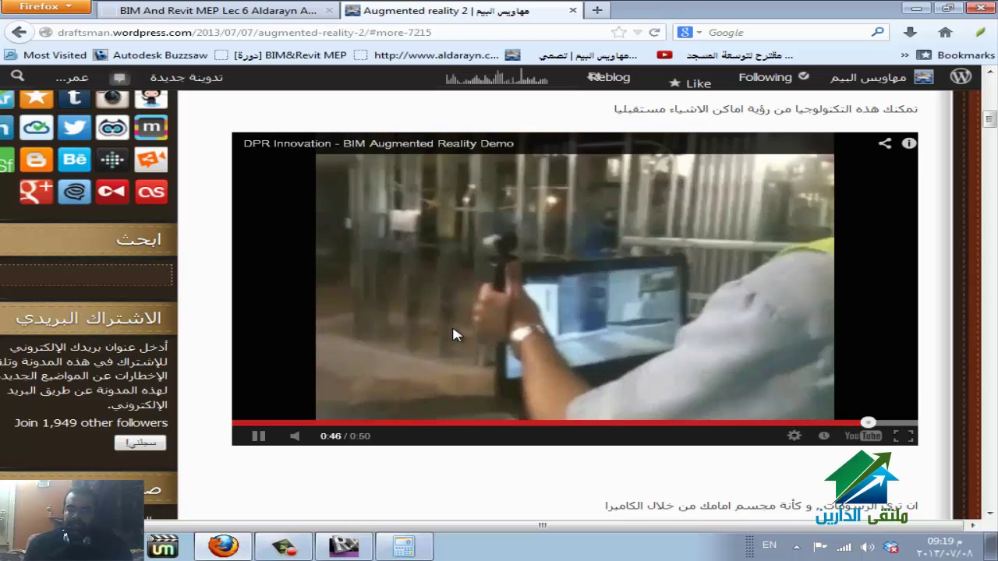
left_click(456, 335)
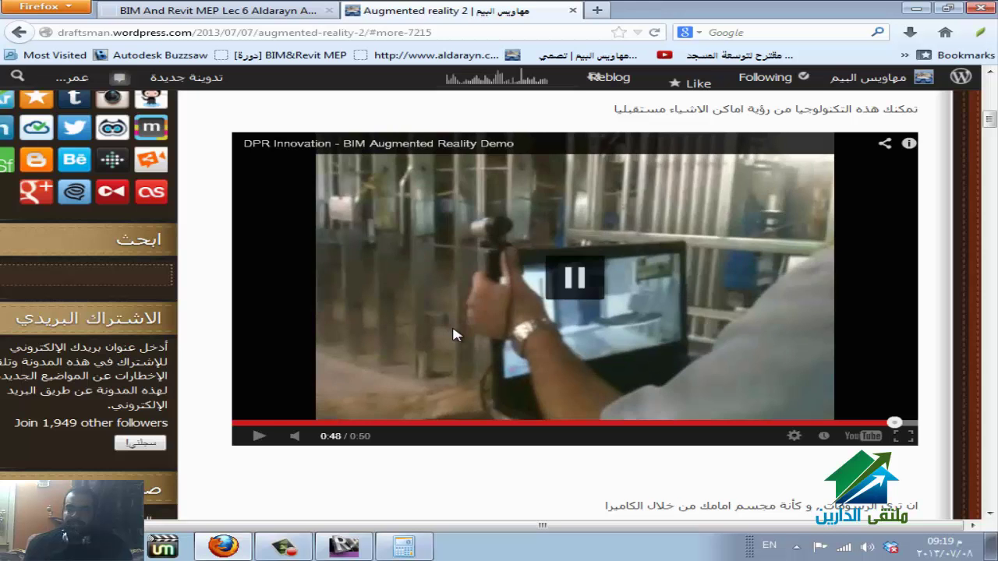
Scroll down and play the DREAMREALITY augmented reality video.
scroll(455, 335, "down", 3)
scroll(456, 335, "down", 2)
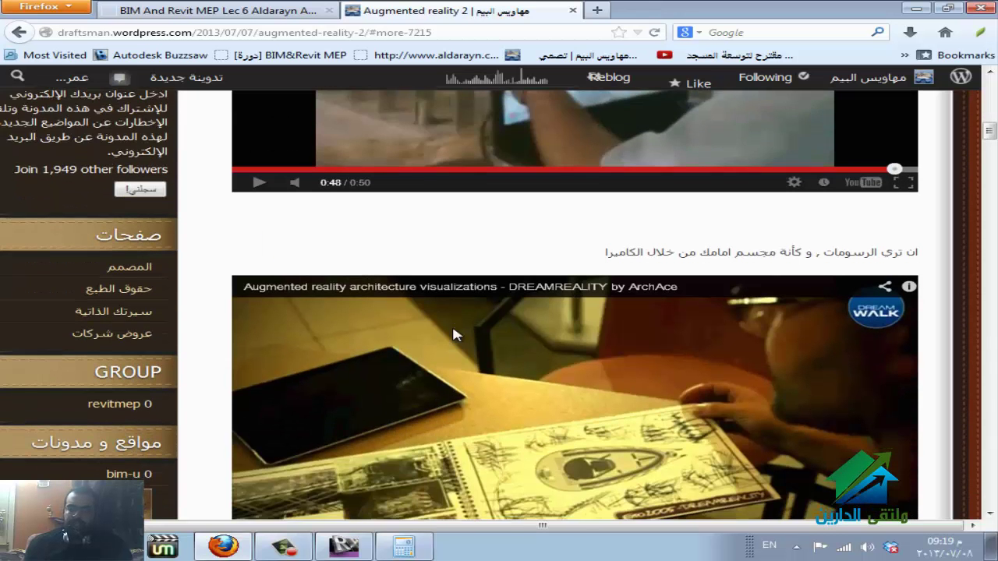
scroll(456, 336, "down", 2)
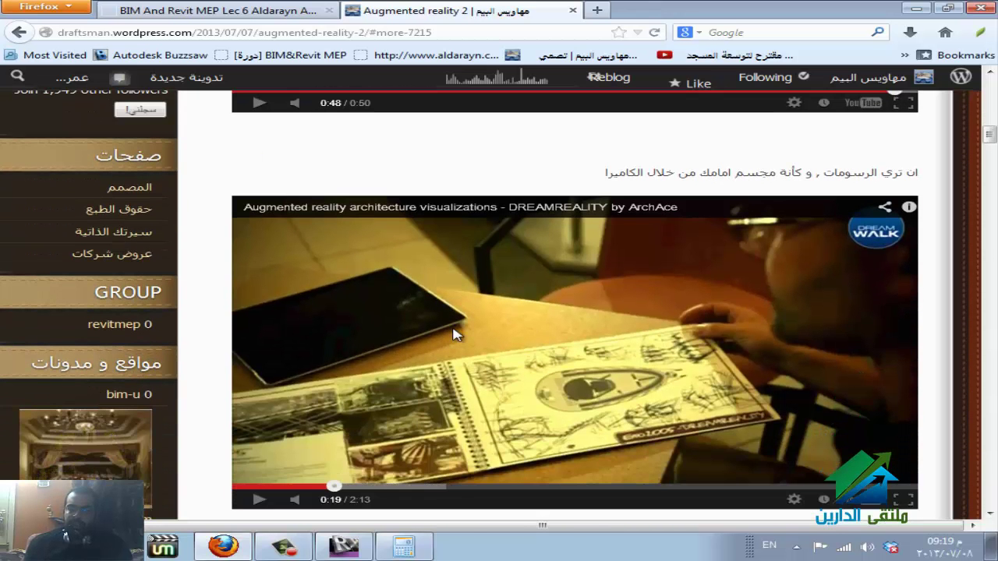
left_click(456, 335)
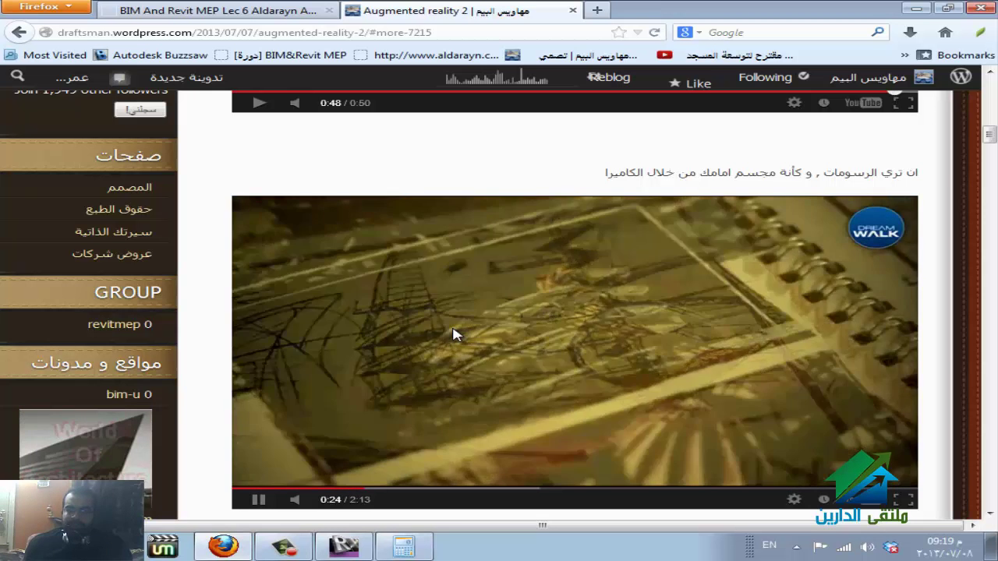
scroll(456, 335, "down", 1)
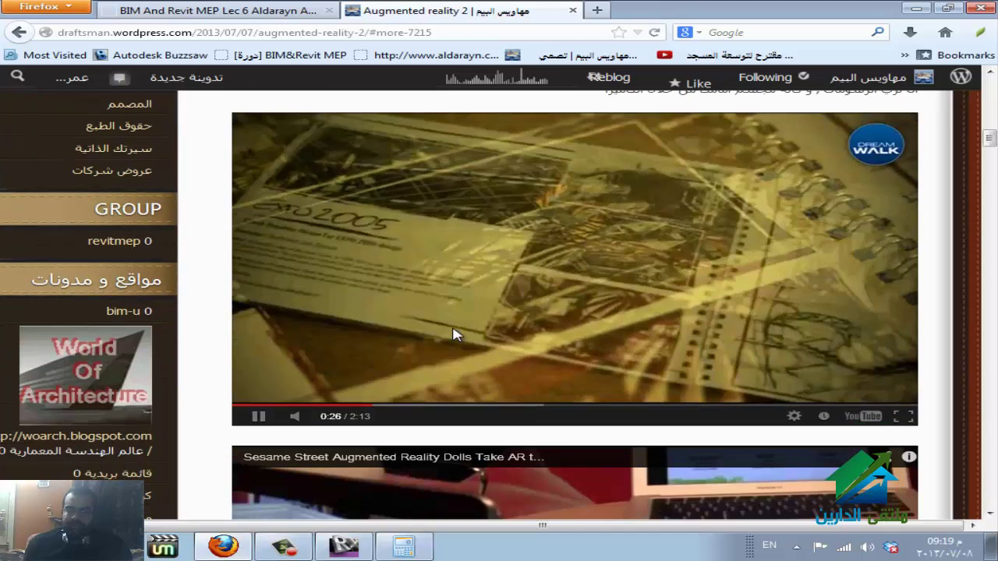
scroll(456, 336, "up", 1)
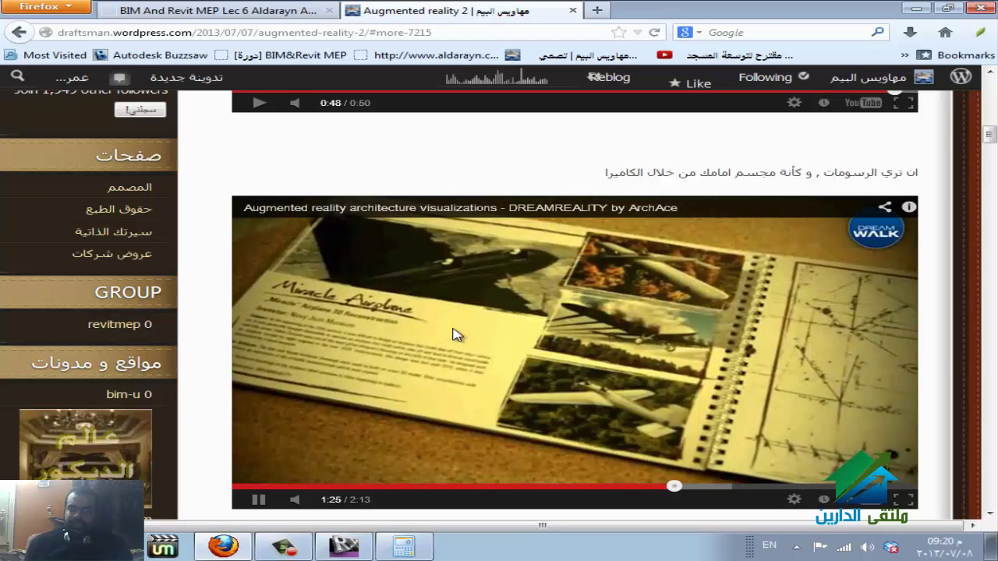
Pause the DREAMREALITY video at 1:26 and switch to the BIM And Revit MEP Lec 6 WizIQ tab.
left_click(456, 335)
key("ctrl+Tab")
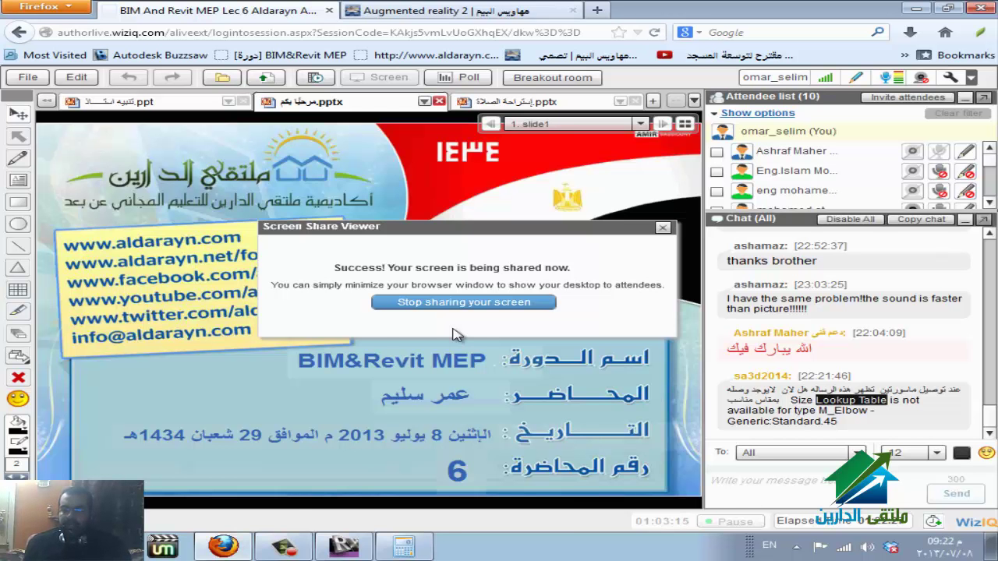
Grab the fitting-problem article link from the Lookup Table search results.
key("ctrl+Tab")
scroll(456, 333, "up", 5)
scroll(456, 334, "up", 3)
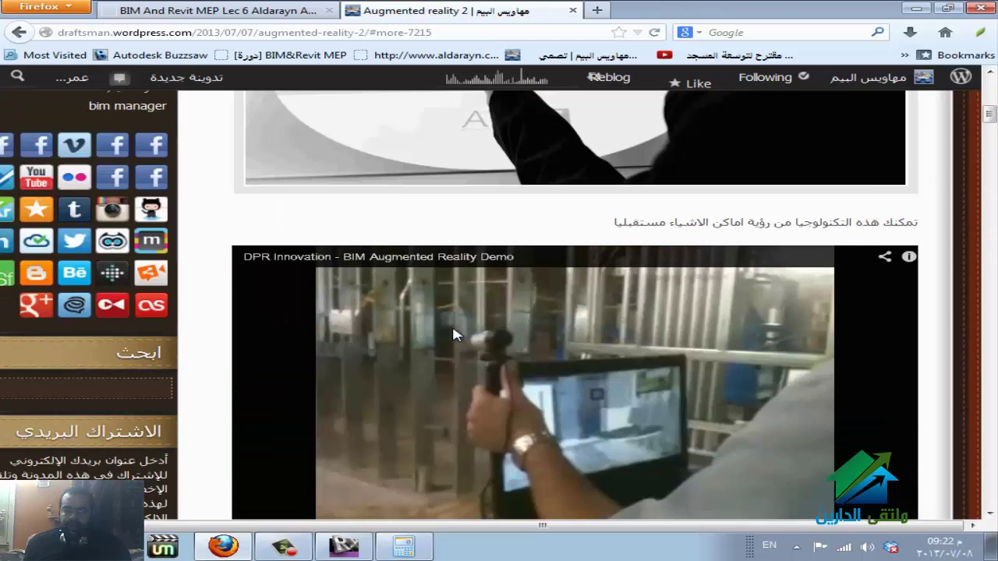
key("ctrl+Tab")
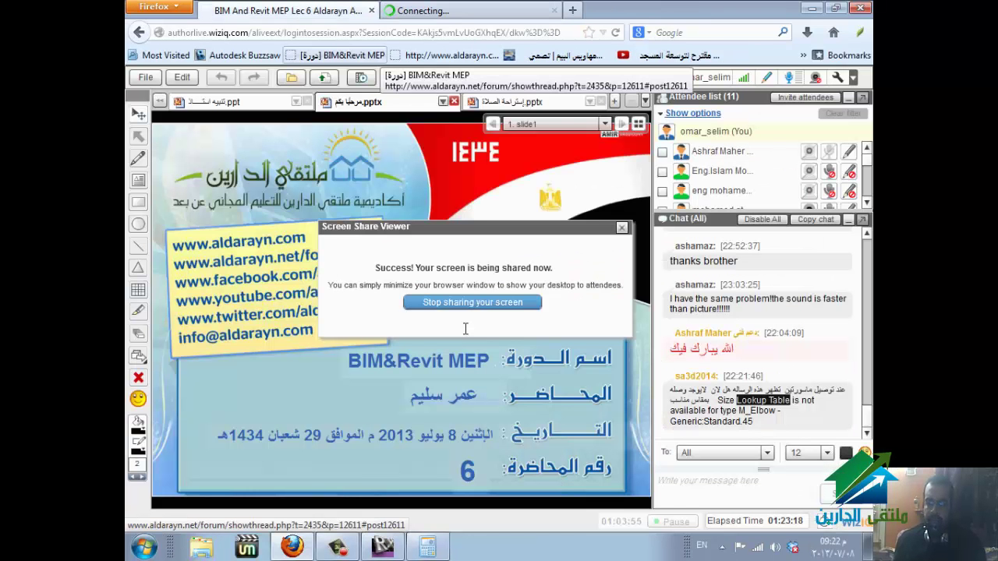
key("ctrl+Tab")
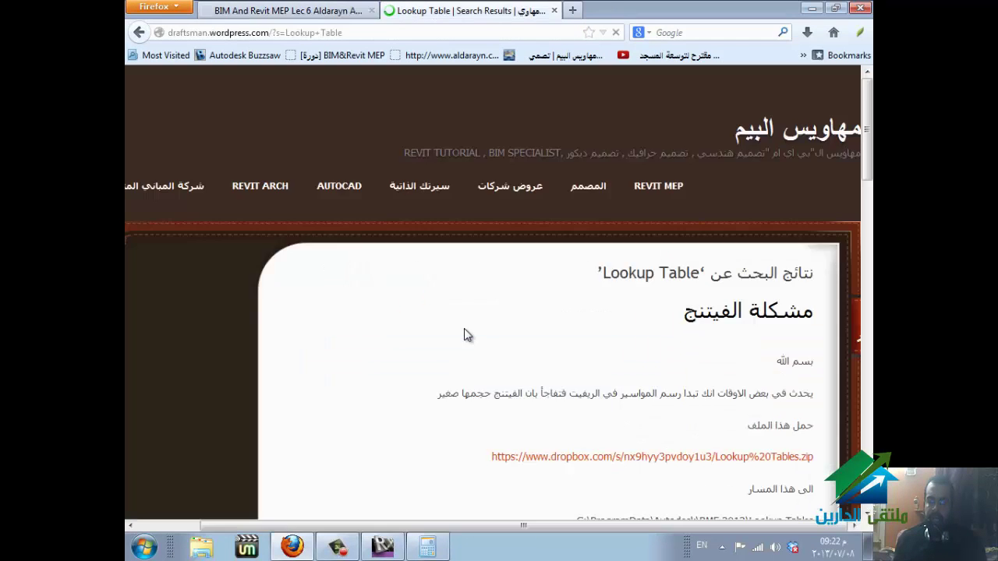
key("shift+F10")
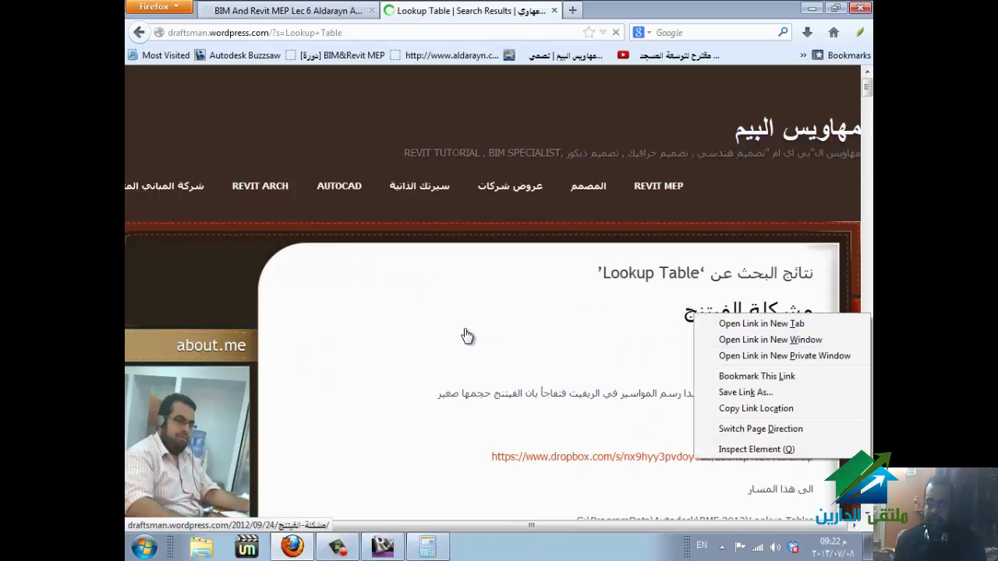
key("Escape")
key("ctrl+Tab")
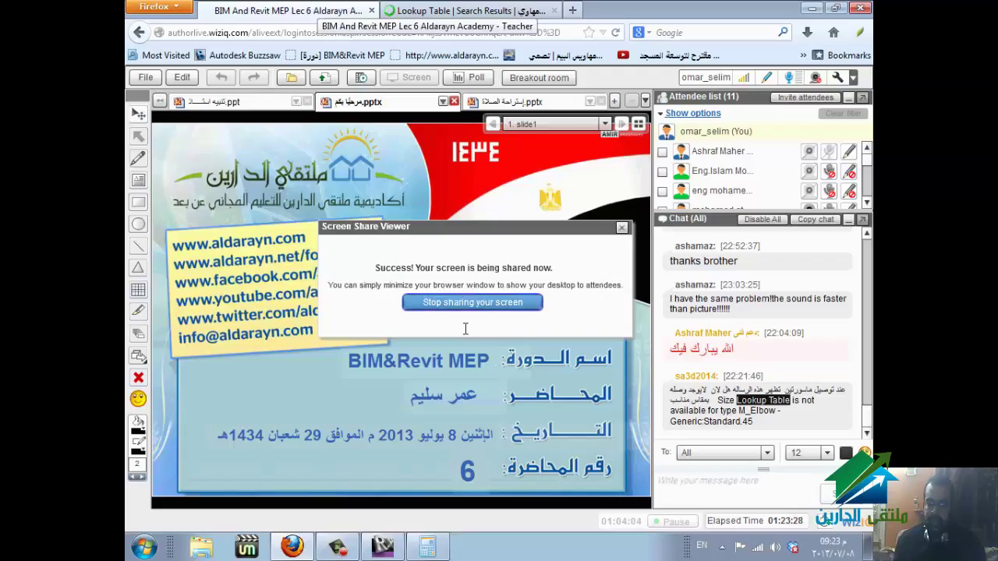
Send a WizIQ chat reply with the Lookup Tables.zip Dropbox link and its RME 2012 folder path.
key("ctrl+v")
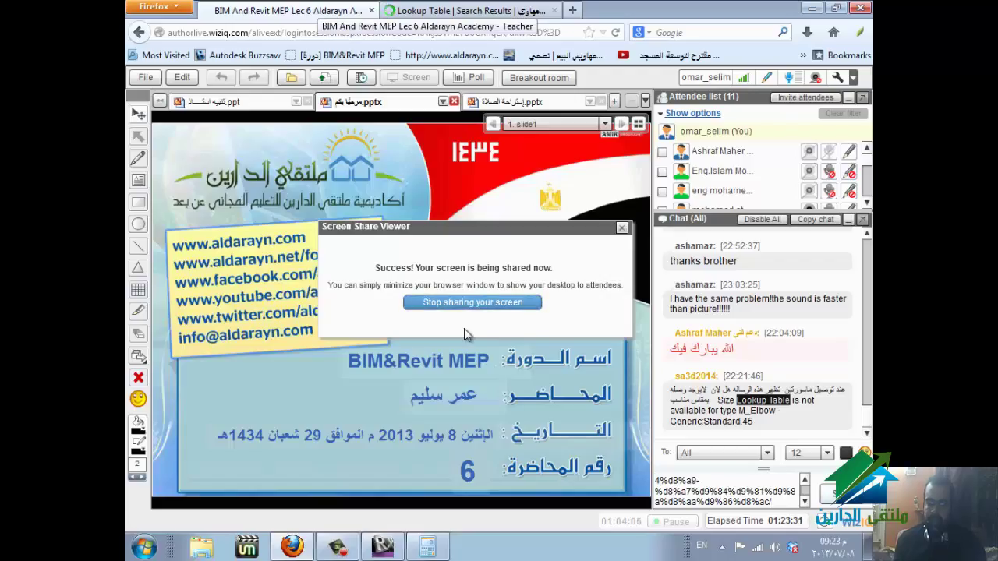
key("ctrl+Tab")
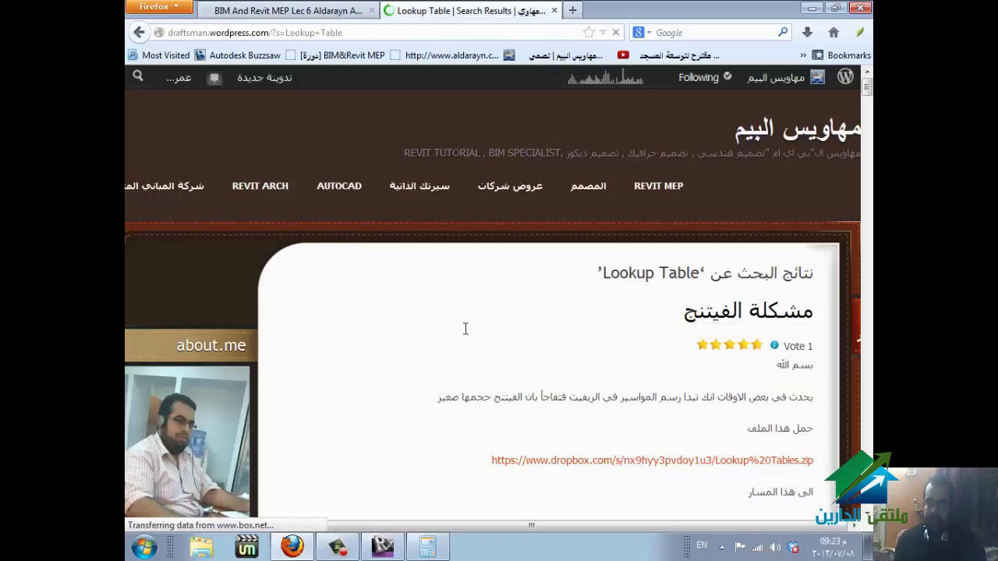
scroll(464, 329, "down", 1)
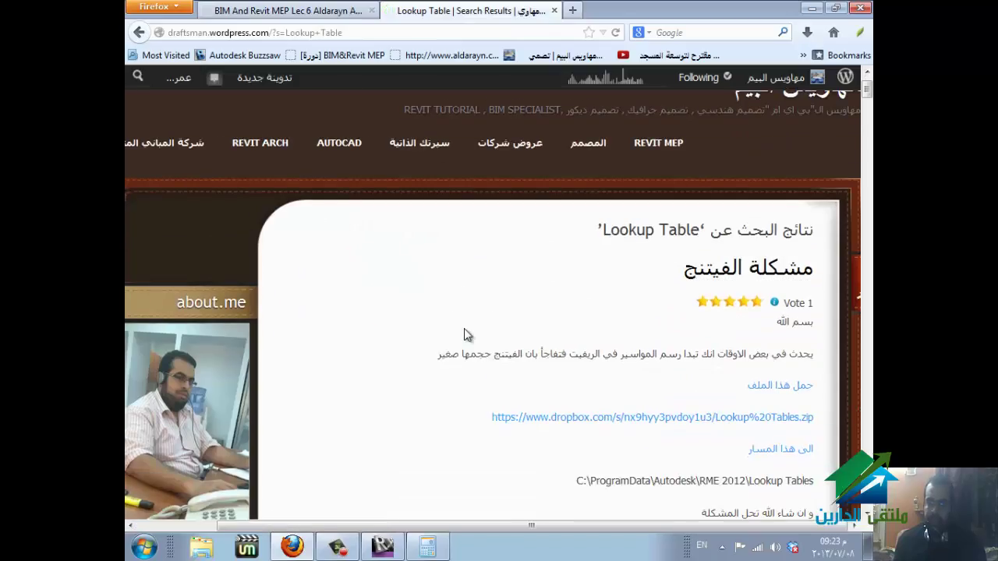
scroll(463, 329, "down", 1)
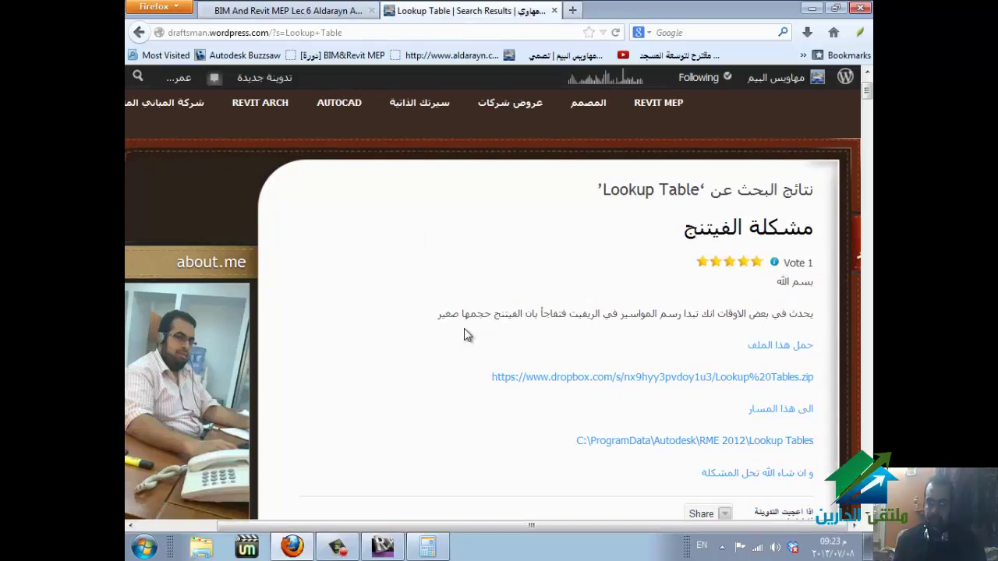
key("ctrl+Tab")
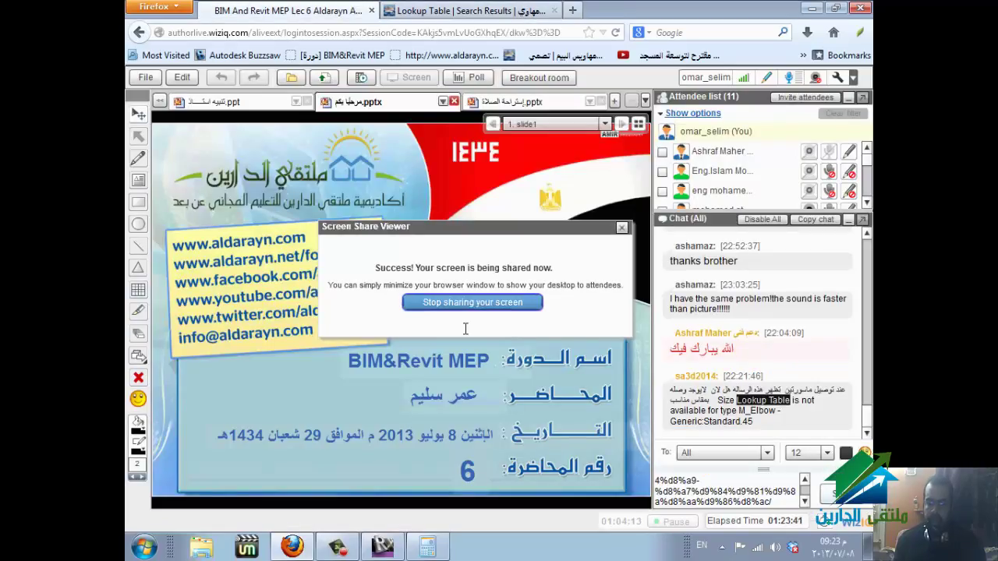
key("ctrl+v")
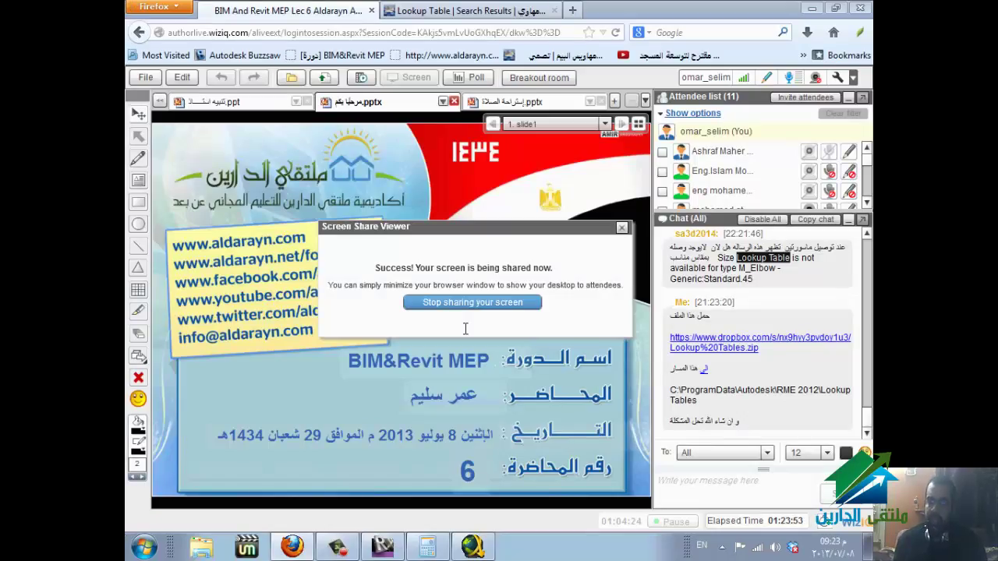
left_click_drag(775, 390, 819, 389)
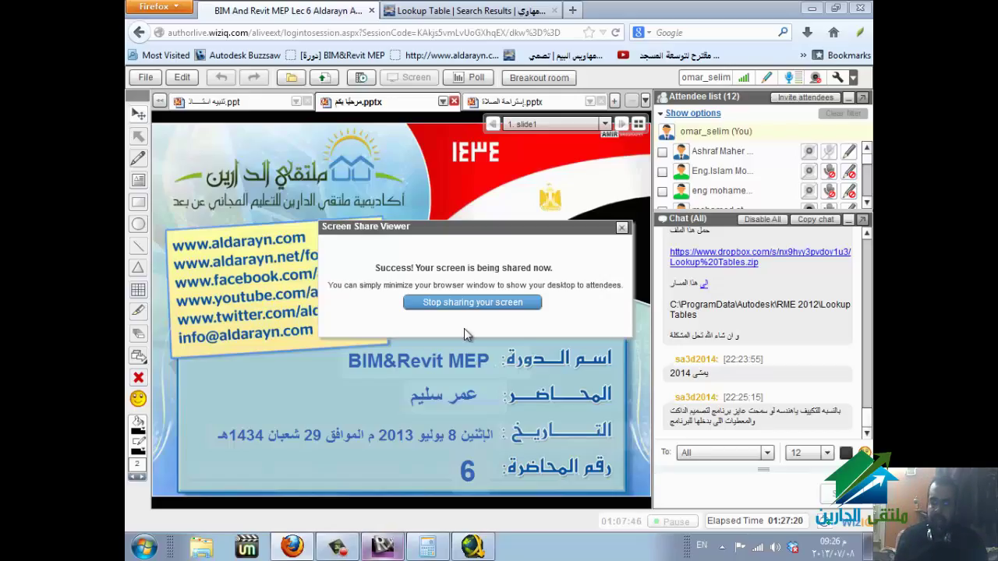
In Revit, step through the Application Menu's Export formats until gbXML is in view.
left_click(382, 545)
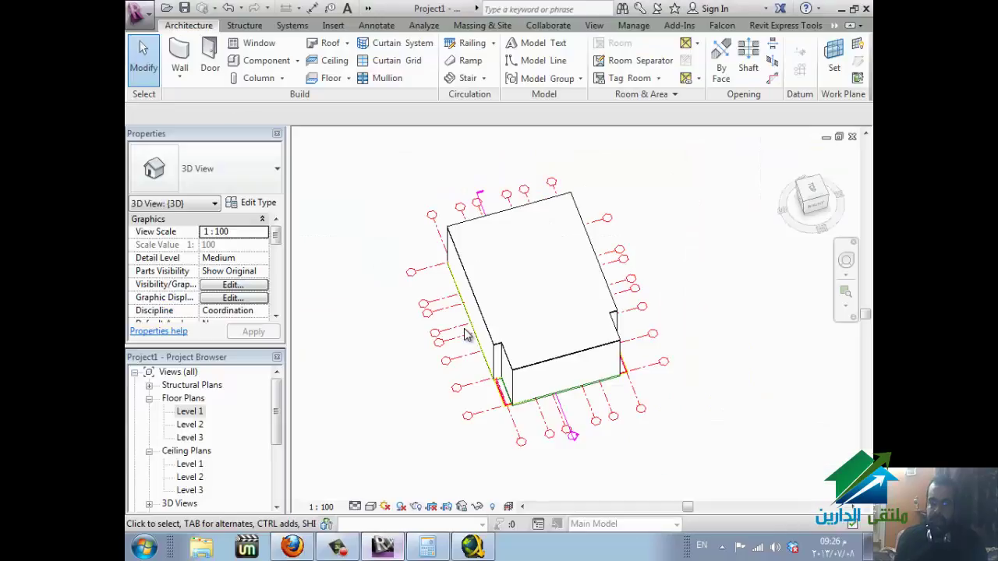
key("alt+f")
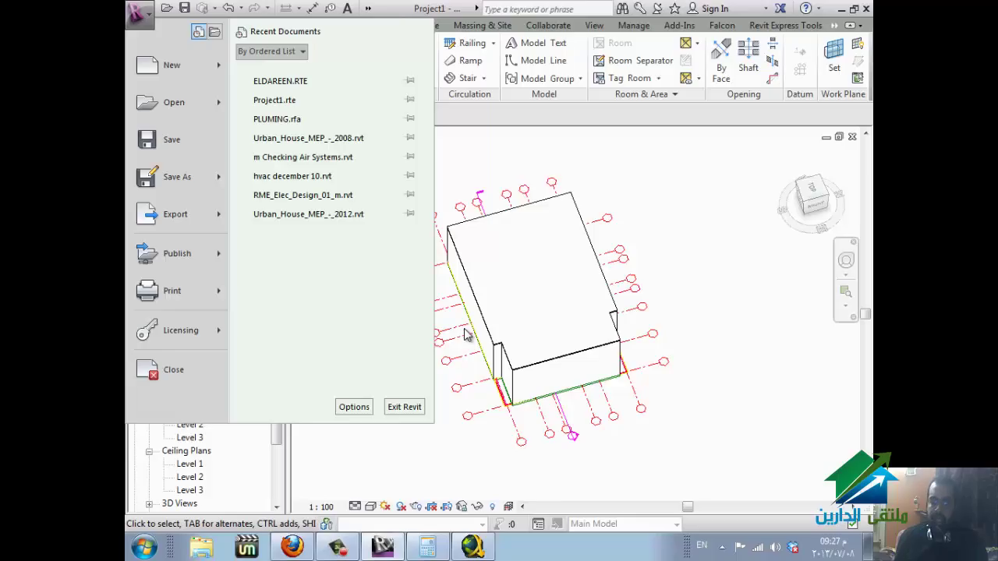
key("Up")
key("Up")
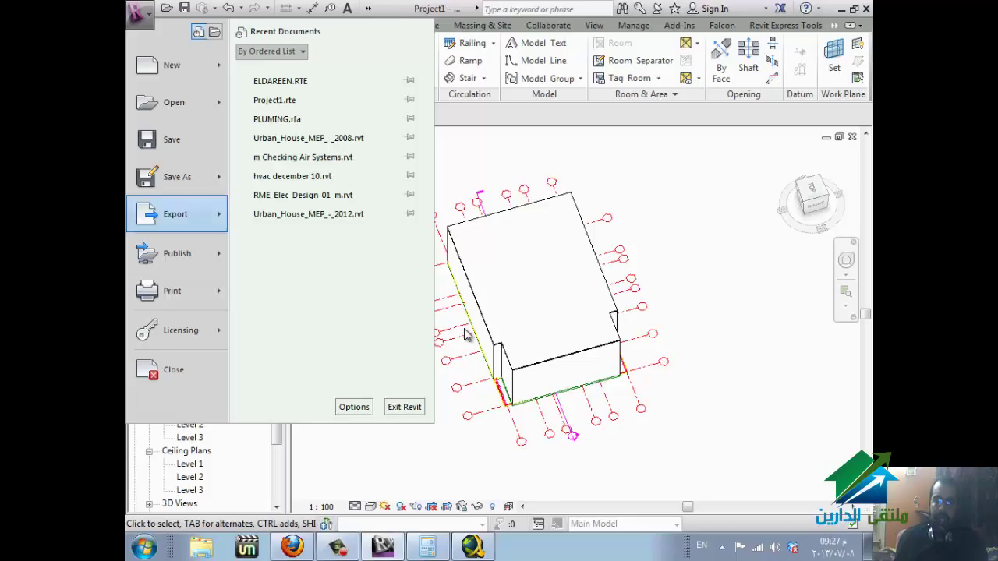
key("Right")
key("Down")
key("Down")
key("Down")
key("Down")
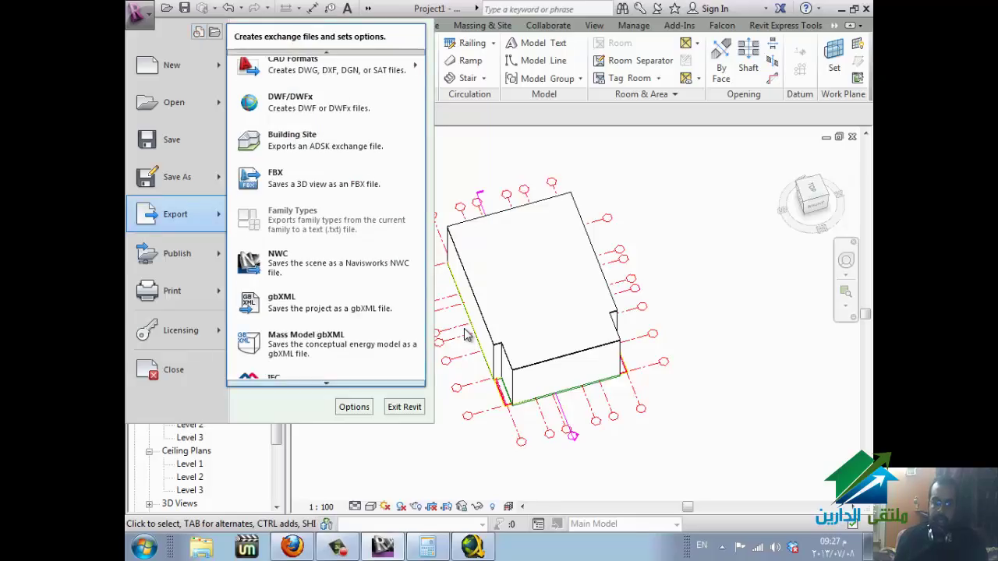
key("Down")
key("Down")
key("Down")
key("Down")
key("Down")
key("Up")
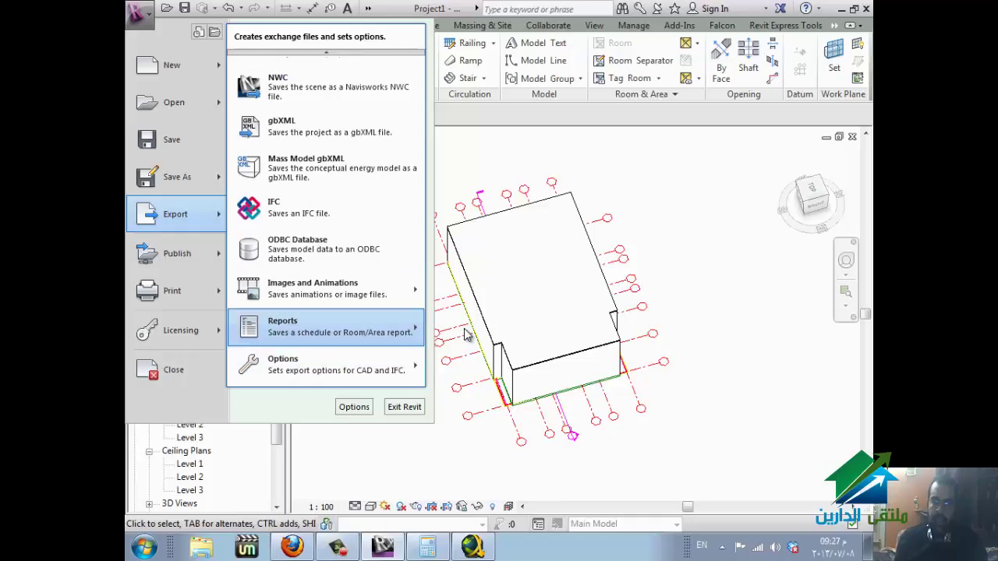
key("Up")
key("Down")
key("Down")
key("Up")
key("Up")
key("Up")
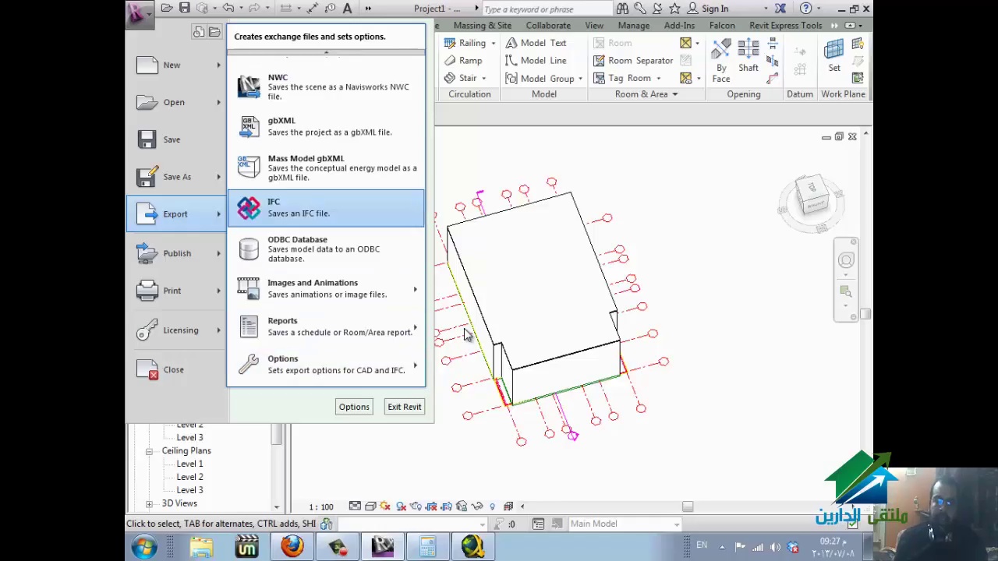
key("Up")
key("Up")
key("Up")
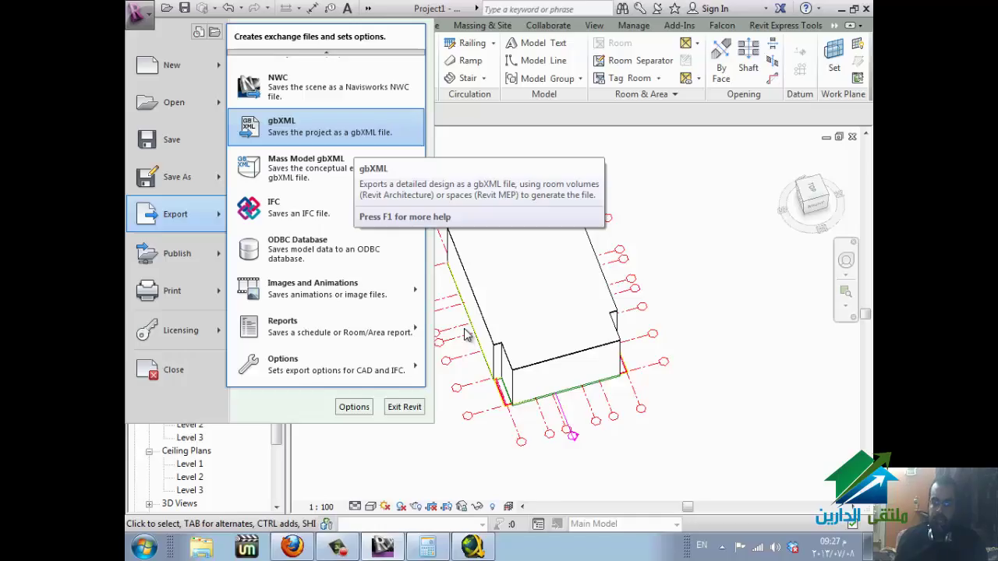
Review the gbXML export settings (Office, Level 1 ground plane, Rooms) with area-only rooms, then cancel without exporting.
left_click(466, 333)
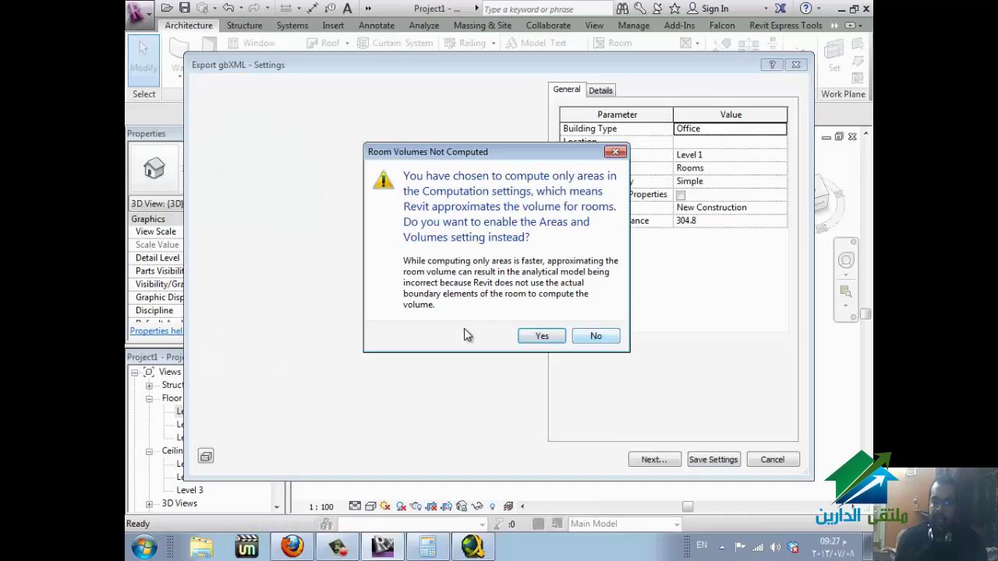
key("Tab")
key("Return")
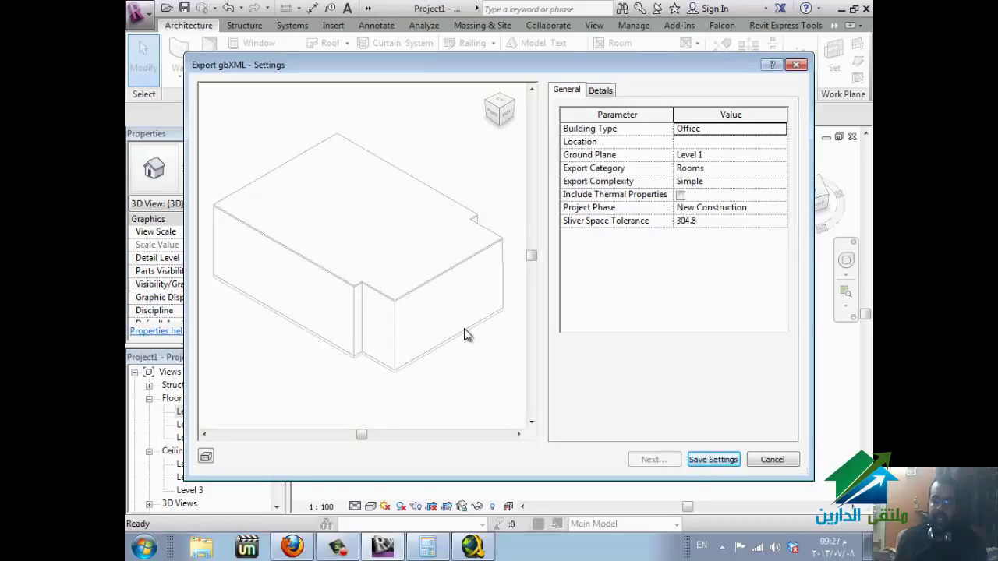
key("ctrl+Tab")
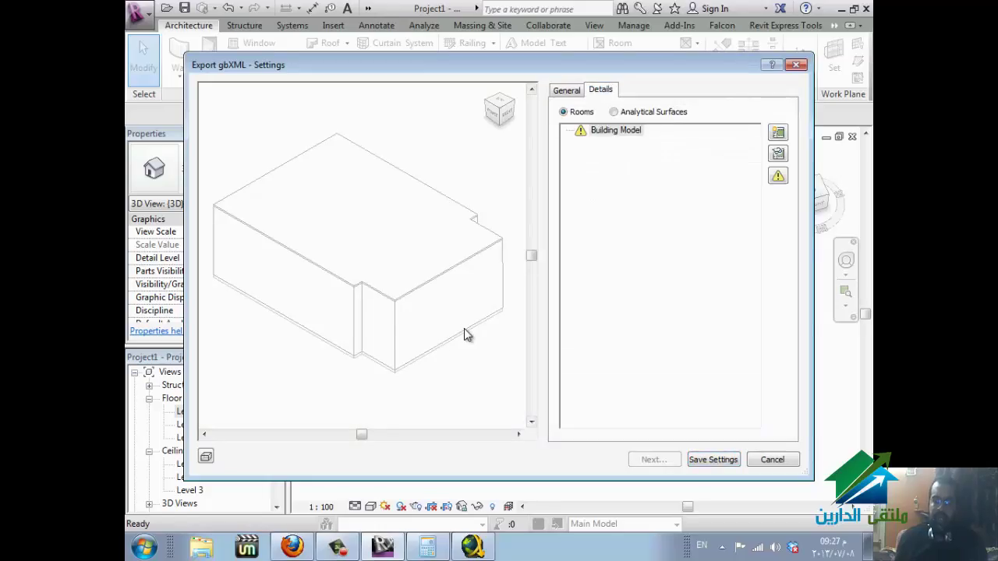
key("ctrl+Tab")
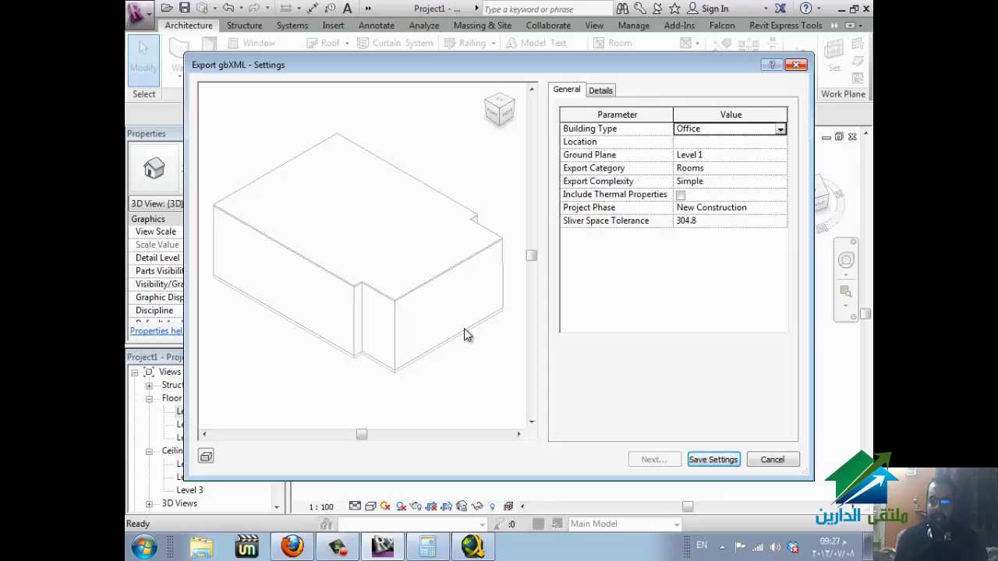
key("Escape")
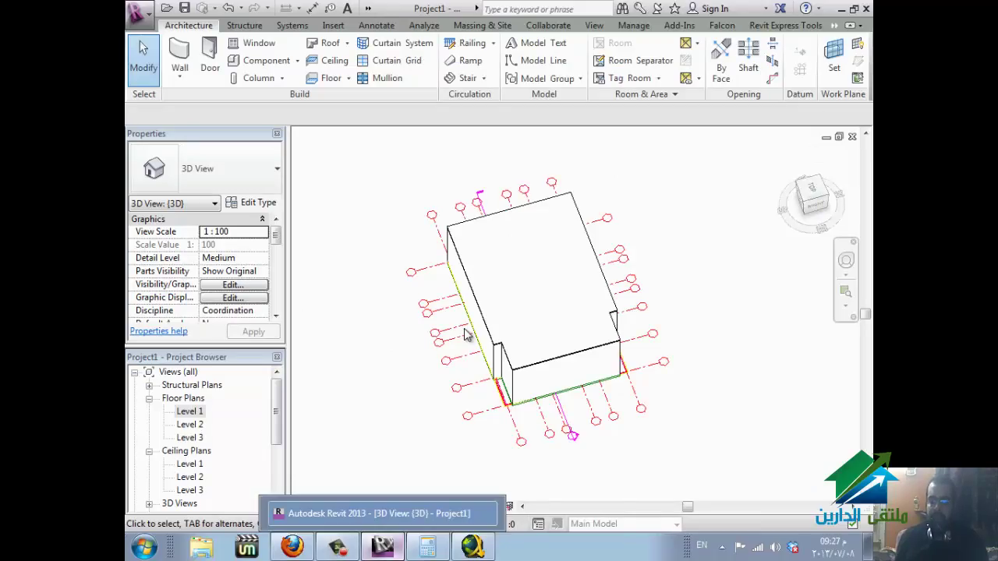
Switch from Revit back to the WizIQ classroom in Firefox.
key("alt+Tab")
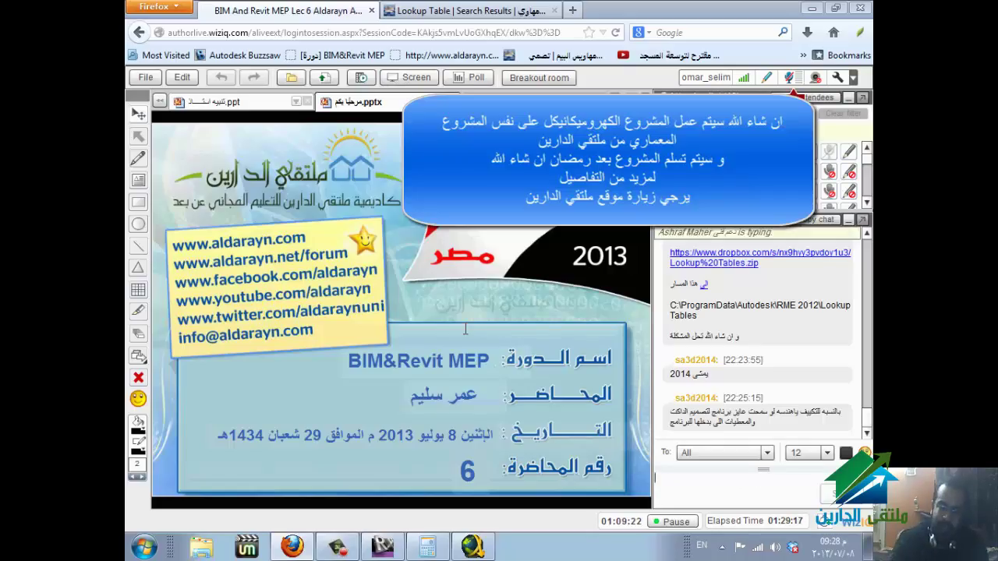
Switch the keyboard to Arabic and post 'الله يكرمك' to the class chat.
type("[,h;l")
key("BackSpace")
key("BackSpace")
key("BackSpace")
key("BackSpace")
key("BackSpace")
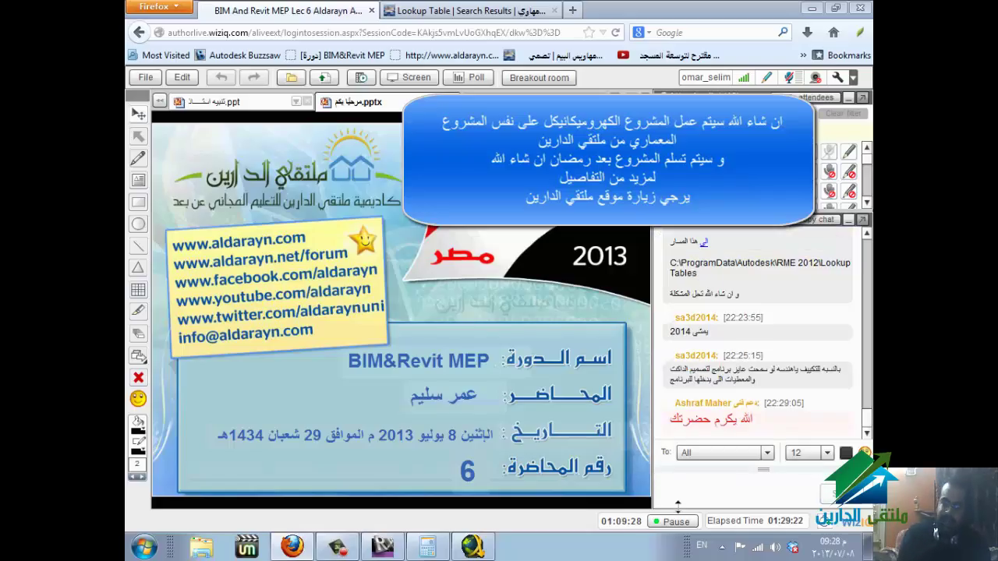
type("h")
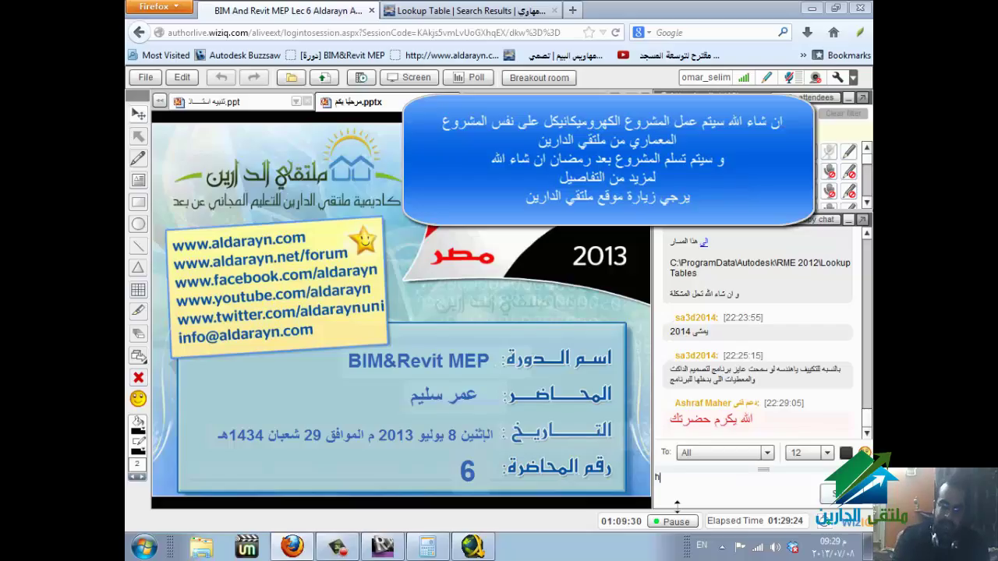
type("ggi")
key("ctrl+a")
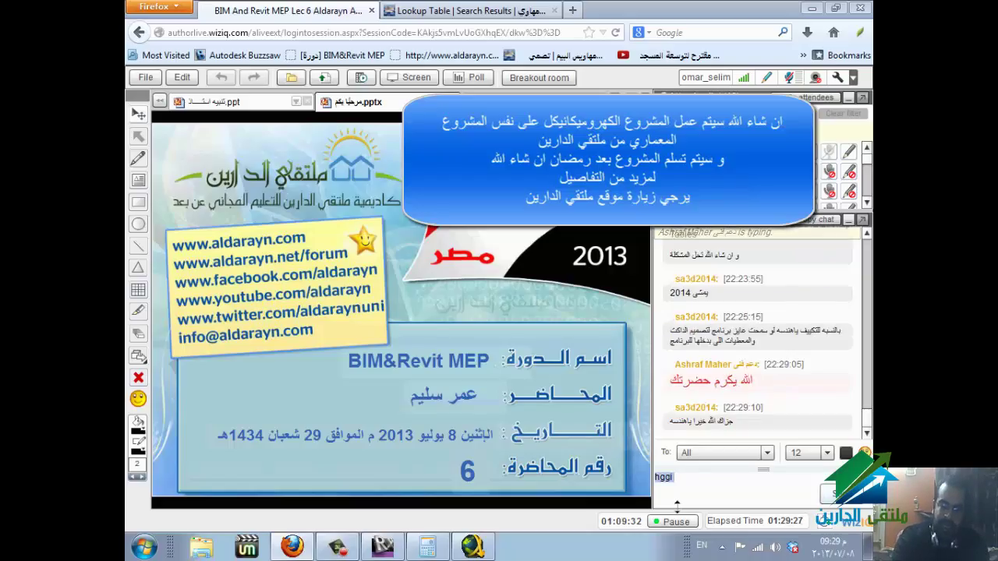
key("BackSpace")
key("alt+shift")
type("الله ي")
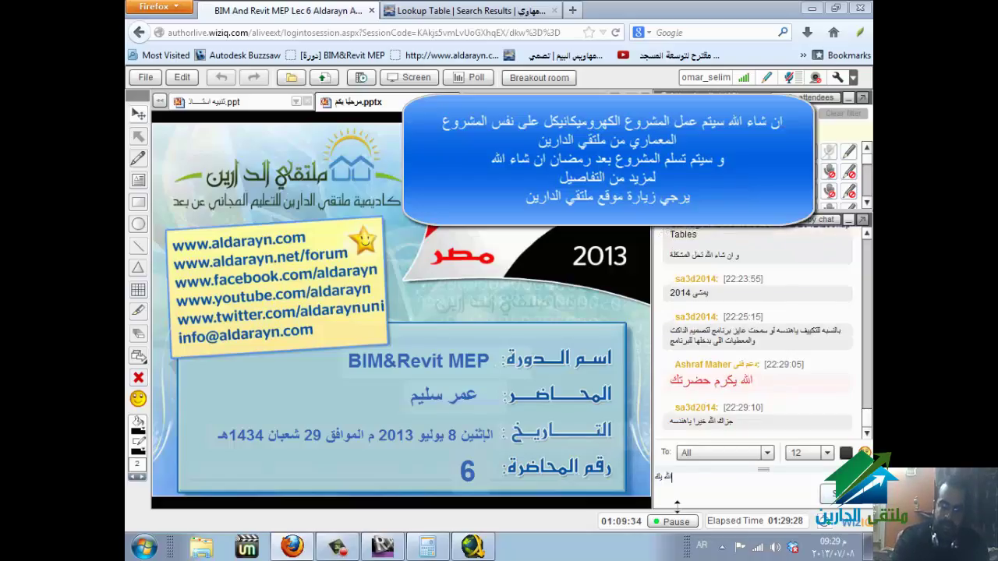
type("كرمك")
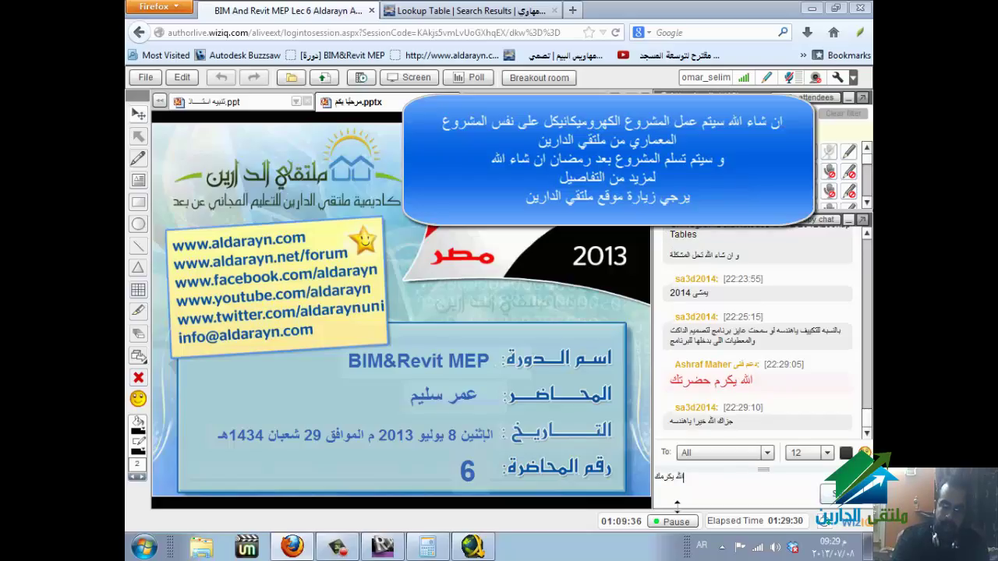
key("Return")
Post the second reply 'جزانا و اياكم' to the class chat.
type("جز")
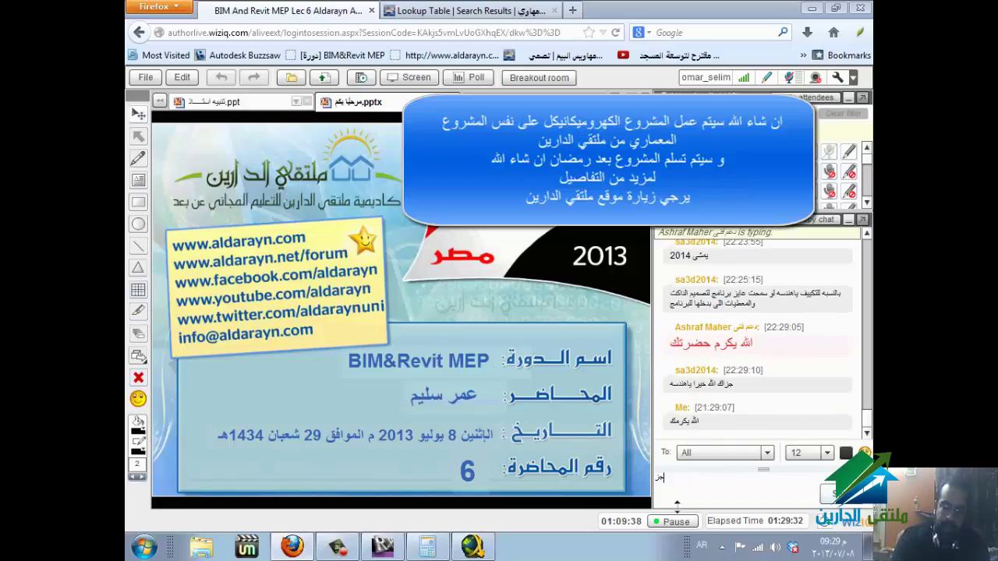
type("انا و ا")
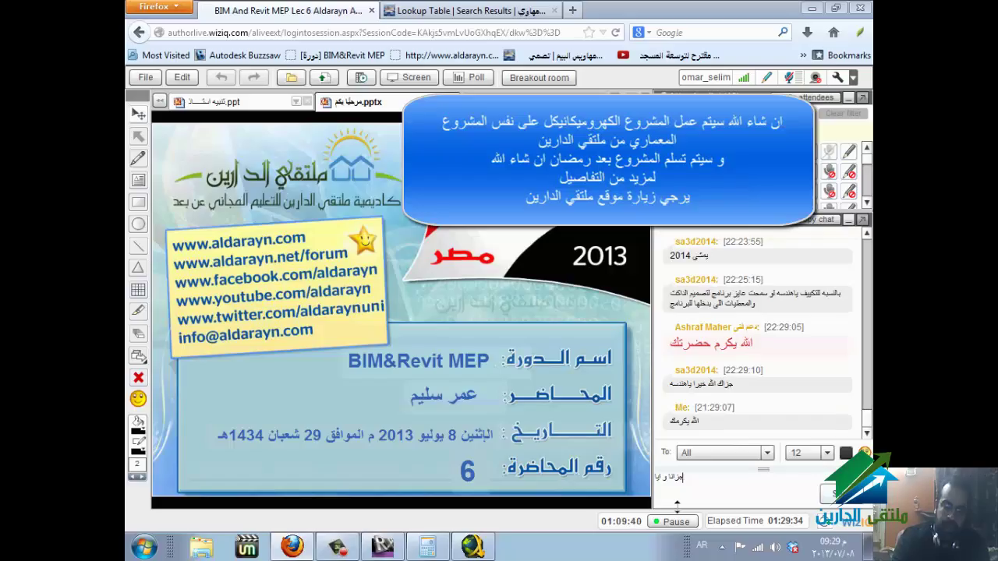
type("ياكم")
key("Return")
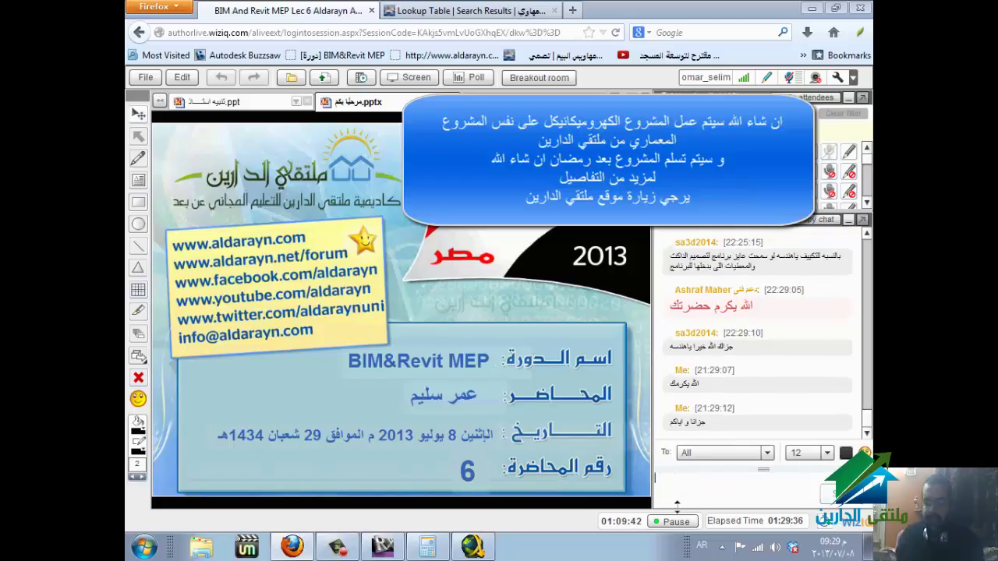
key("alt+Tab")
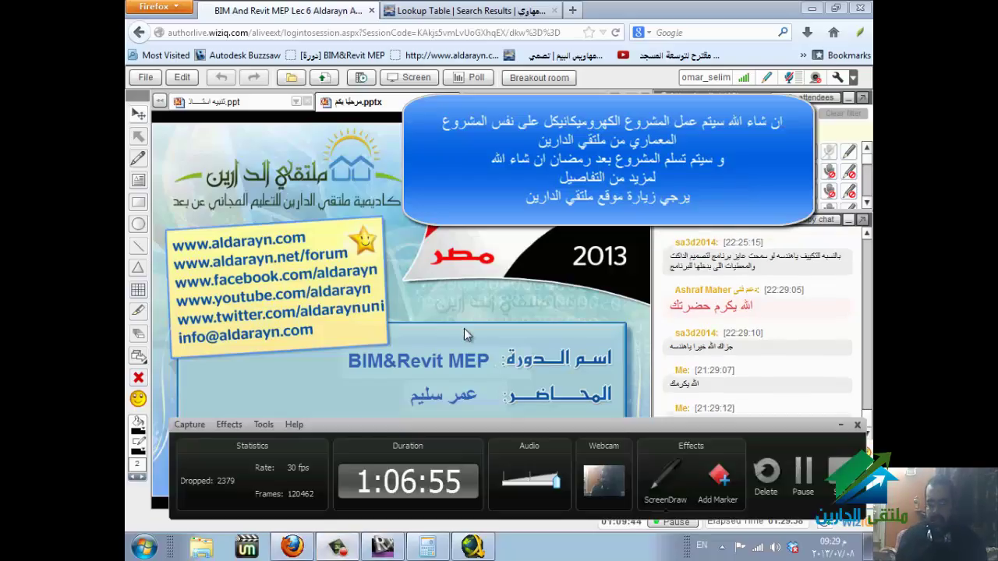